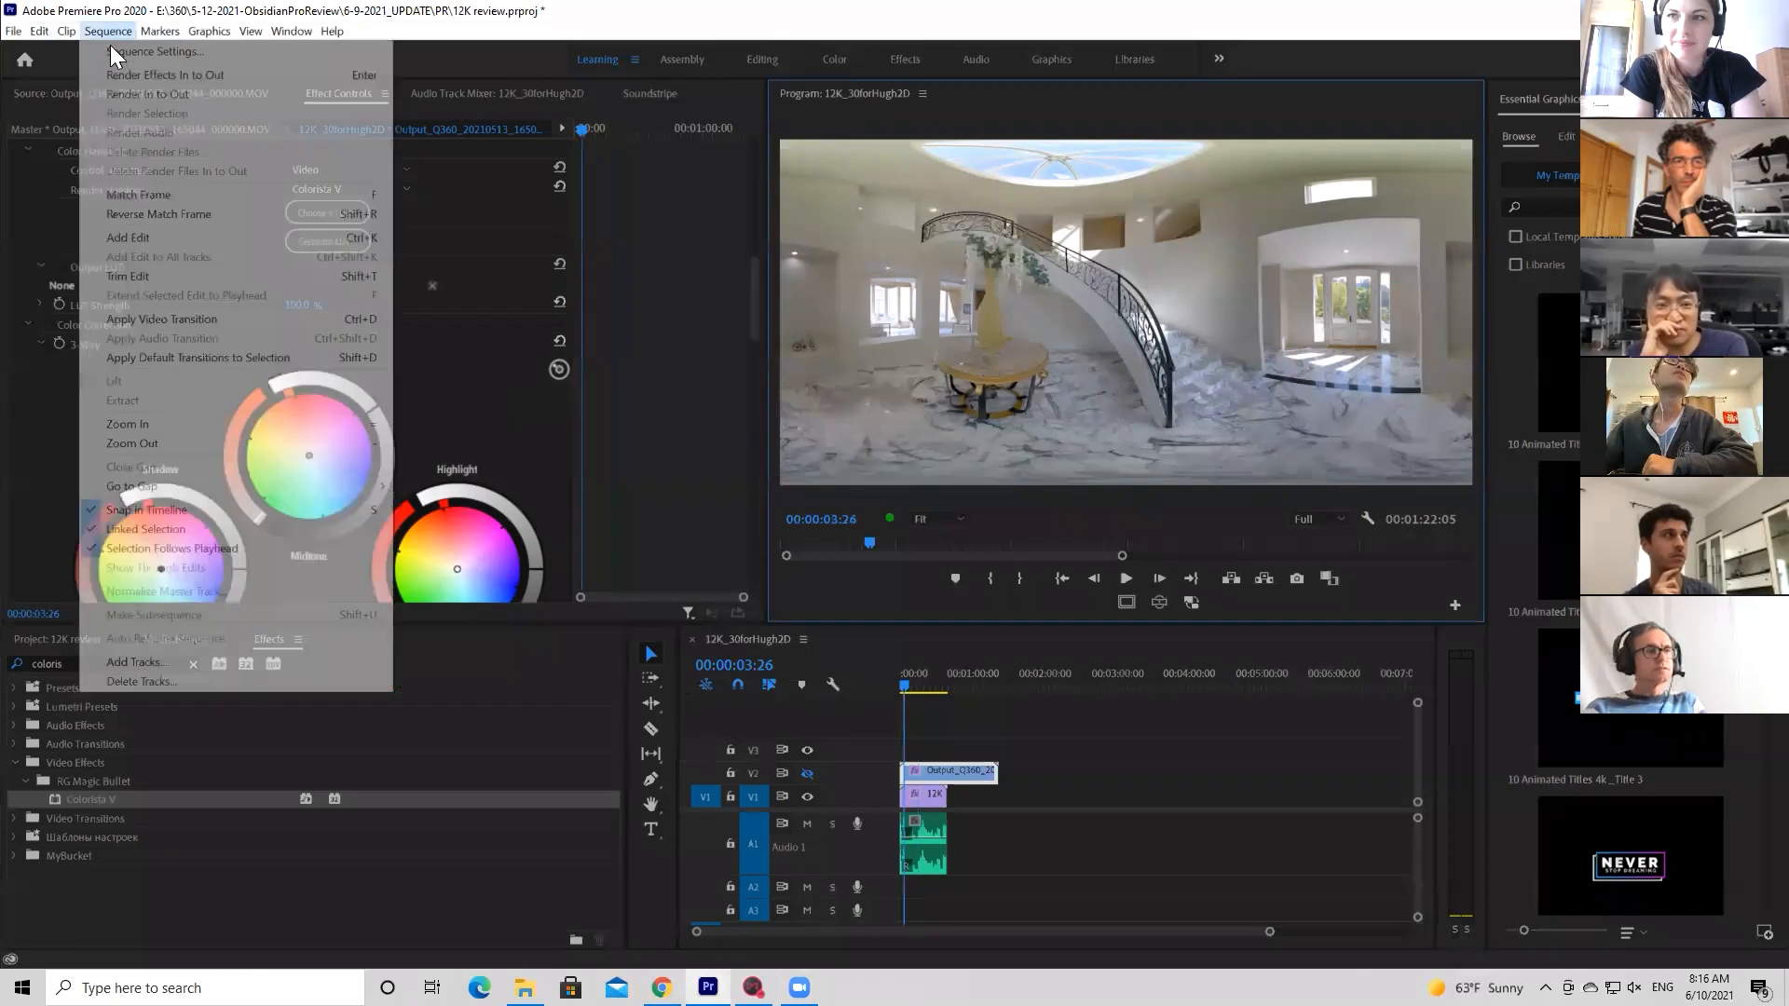
Check the sequence's frame size in the sequence settings
{"action": "left_click", "coordinate": [118, 56]}
{"action": "left_click_drag", "start_coordinate": [1310, 297], "coordinate": [1244, 189]}
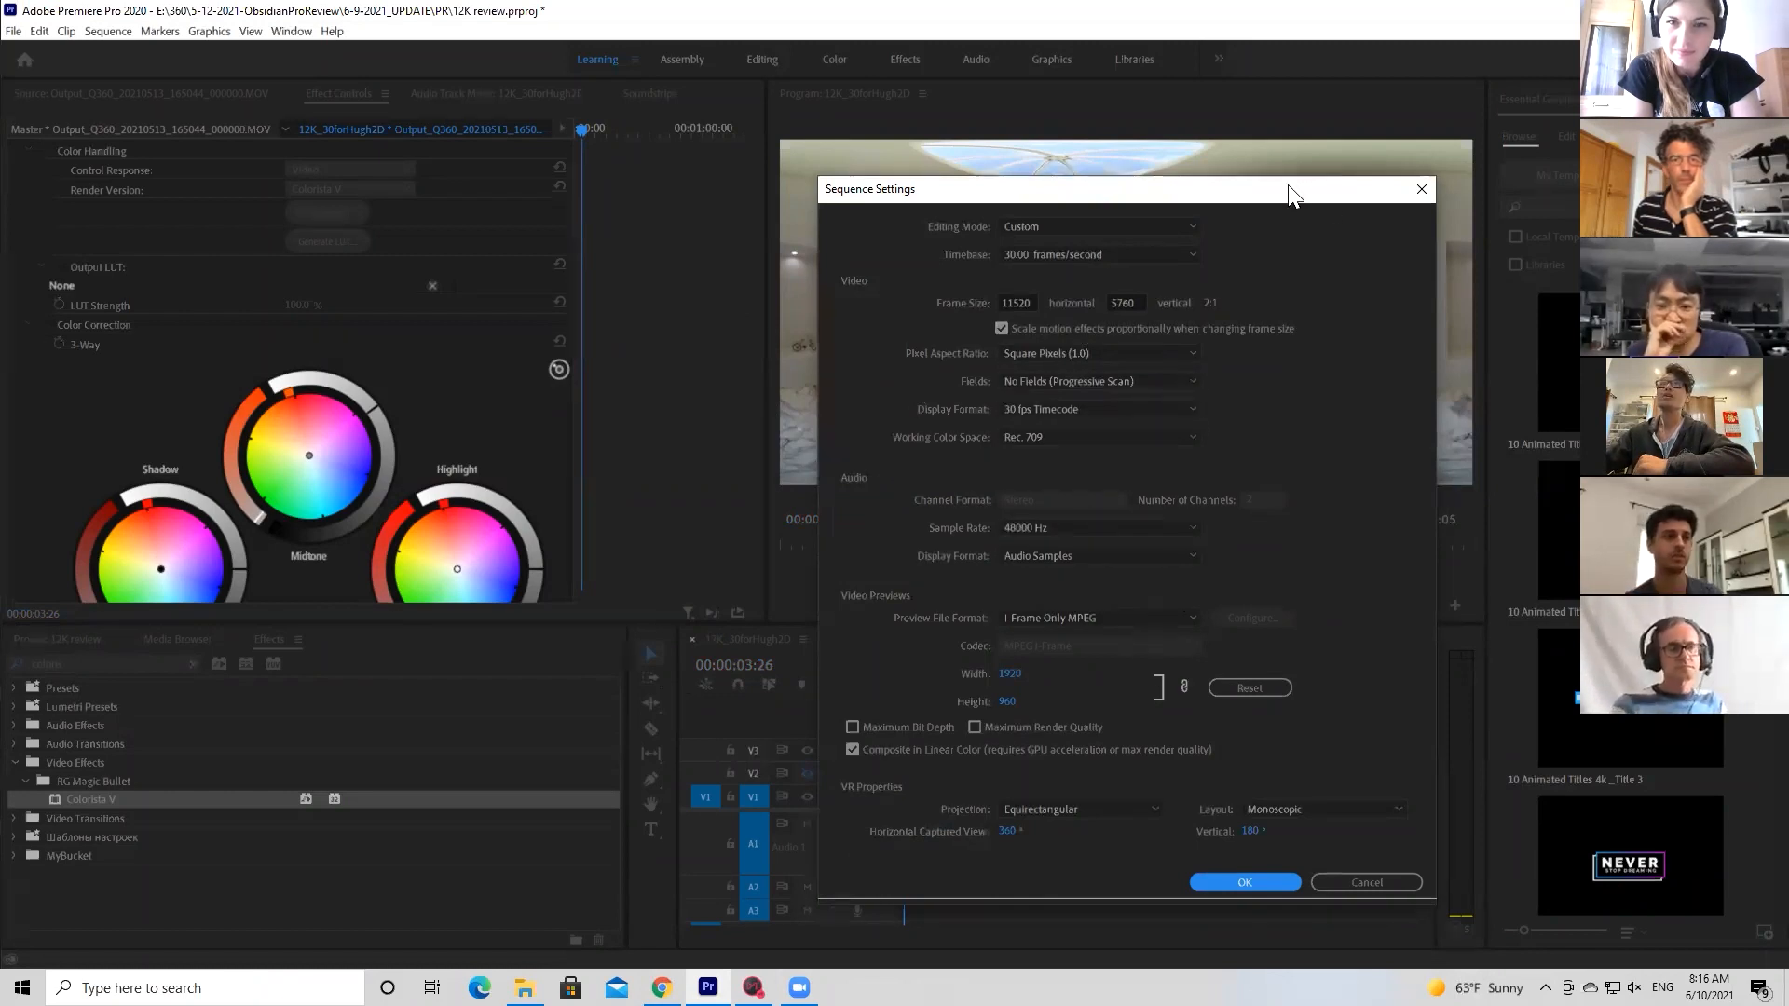
{"action": "left_click_drag", "start_coordinate": [1291, 193], "coordinate": [810, 195]}
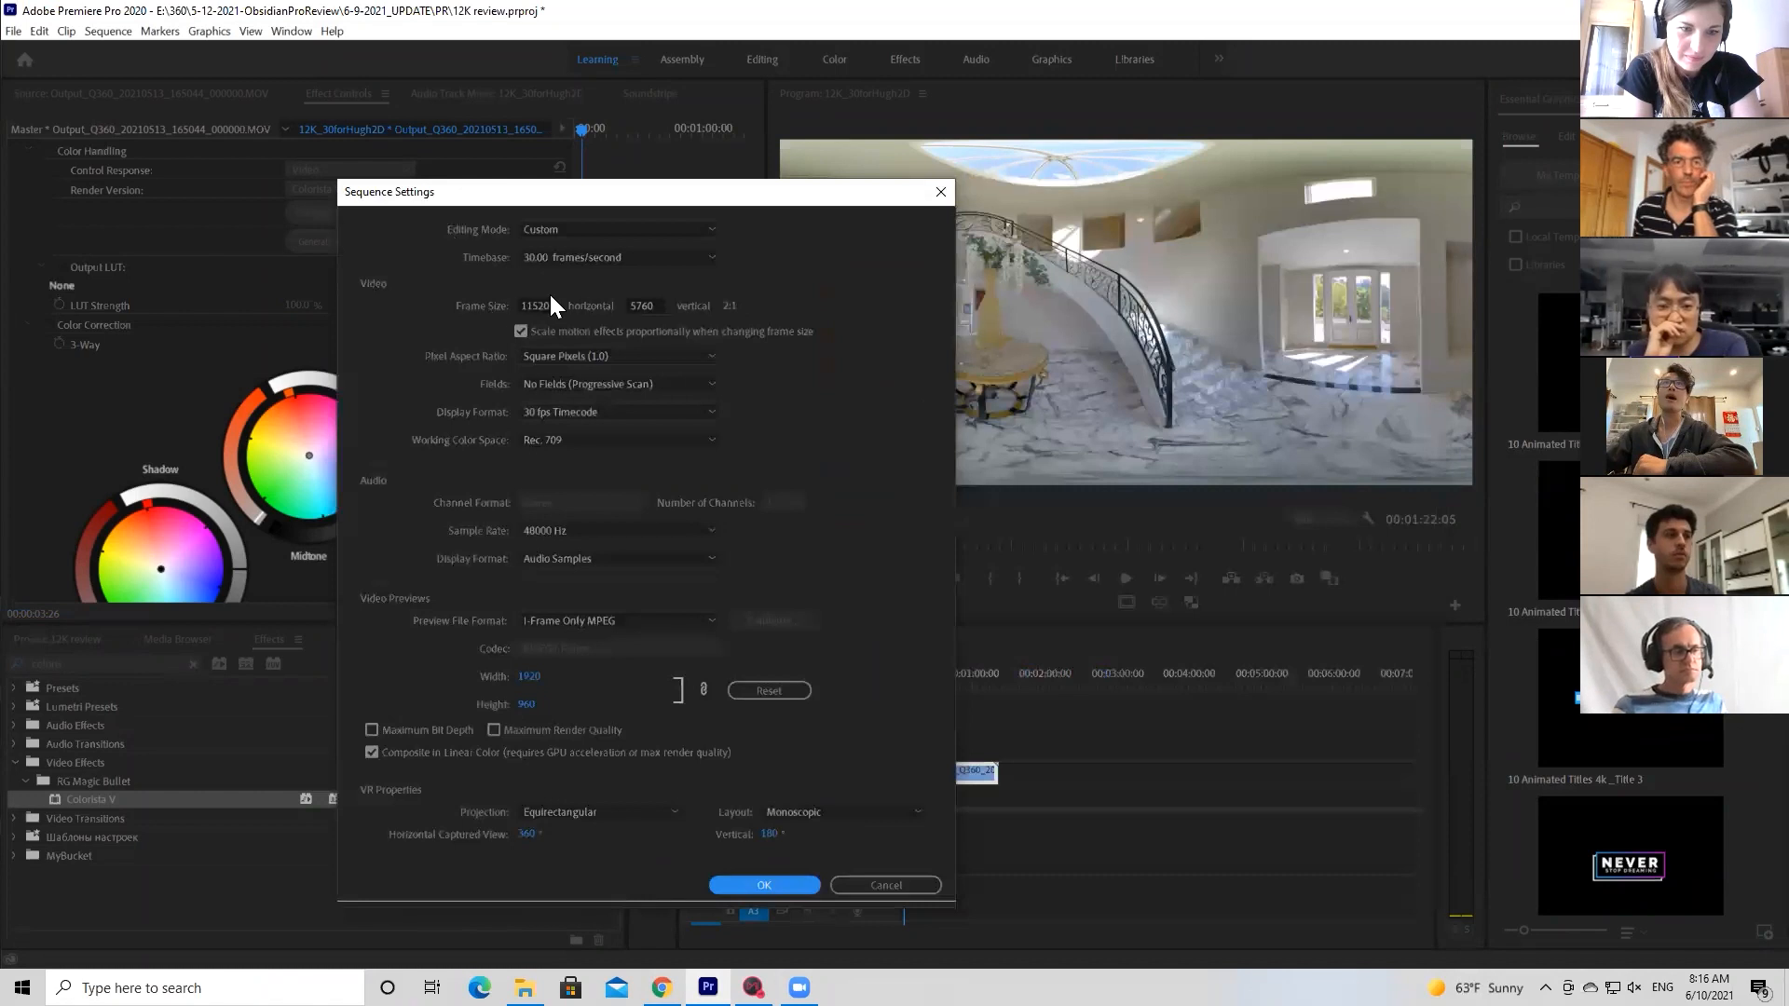
{"action": "left_click", "coordinate": [736, 883]}
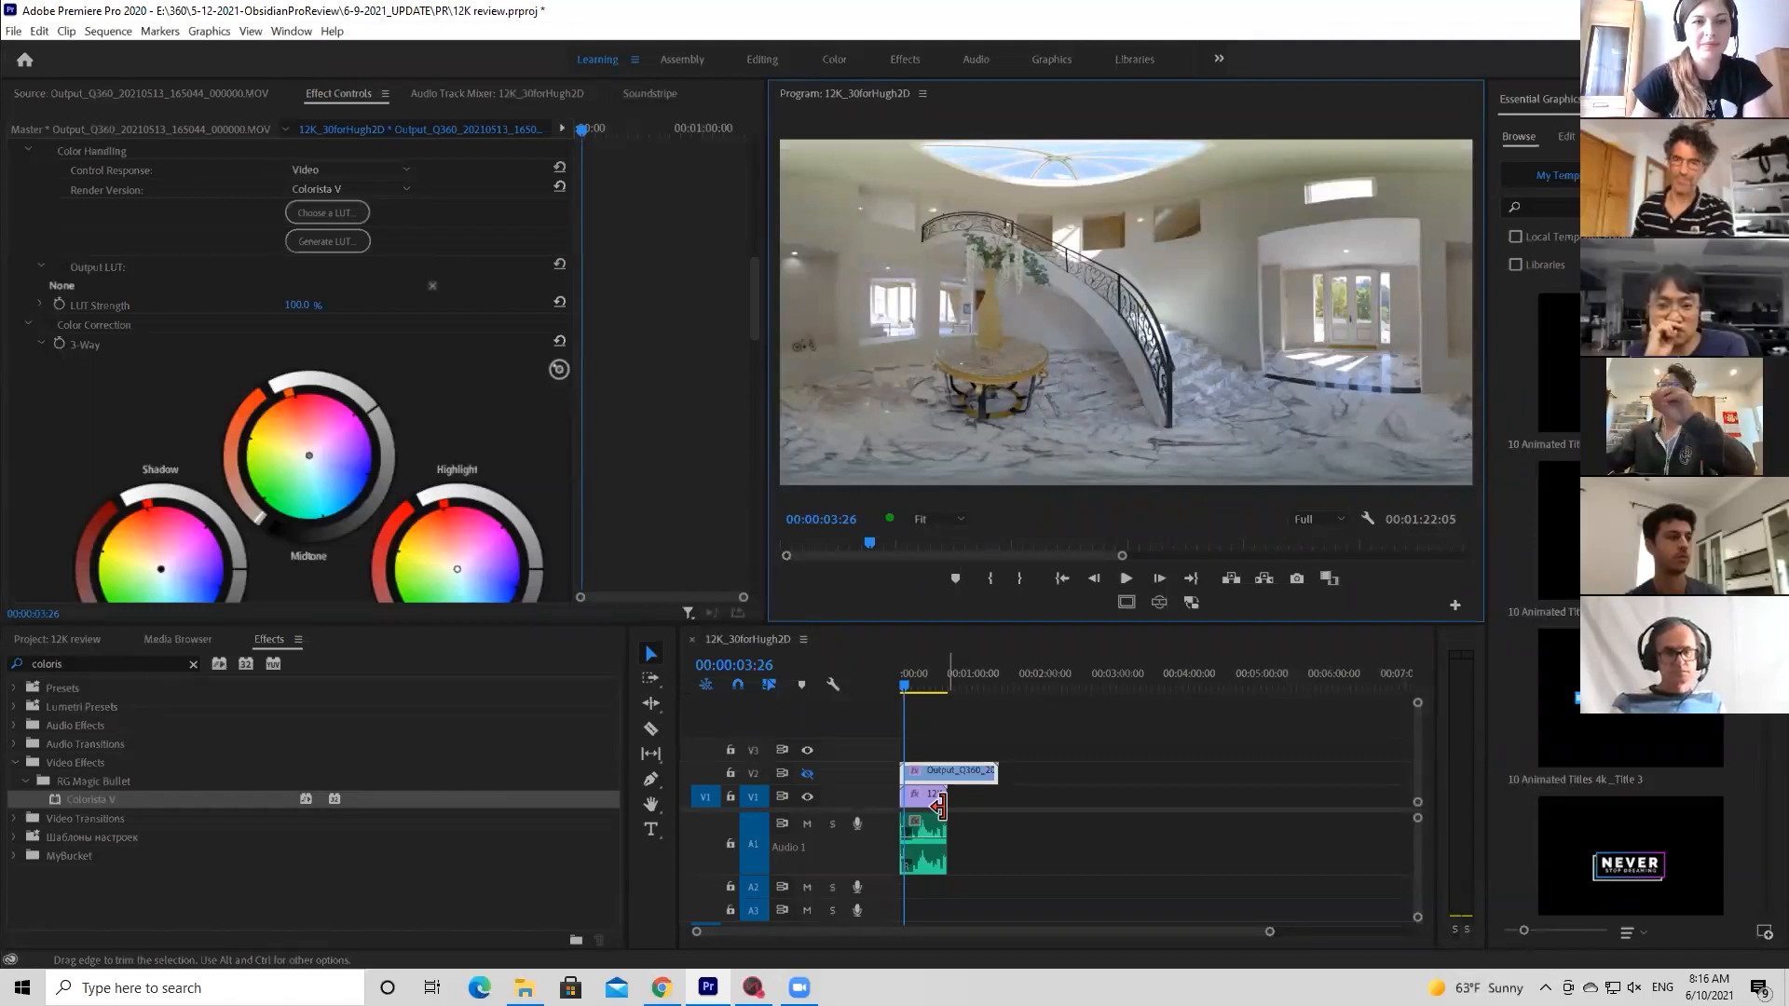
Return to the sequence start, turn on the VR video display, aim the view at the entrance doors and play the footage
{"action": "mouse_move", "coordinate": [908, 687]}
{"action": "left_mouse_down"}
{"action": "mouse_move", "coordinate": [935, 684]}
{"action": "mouse_move", "coordinate": [900, 684]}
{"action": "left_mouse_up"}
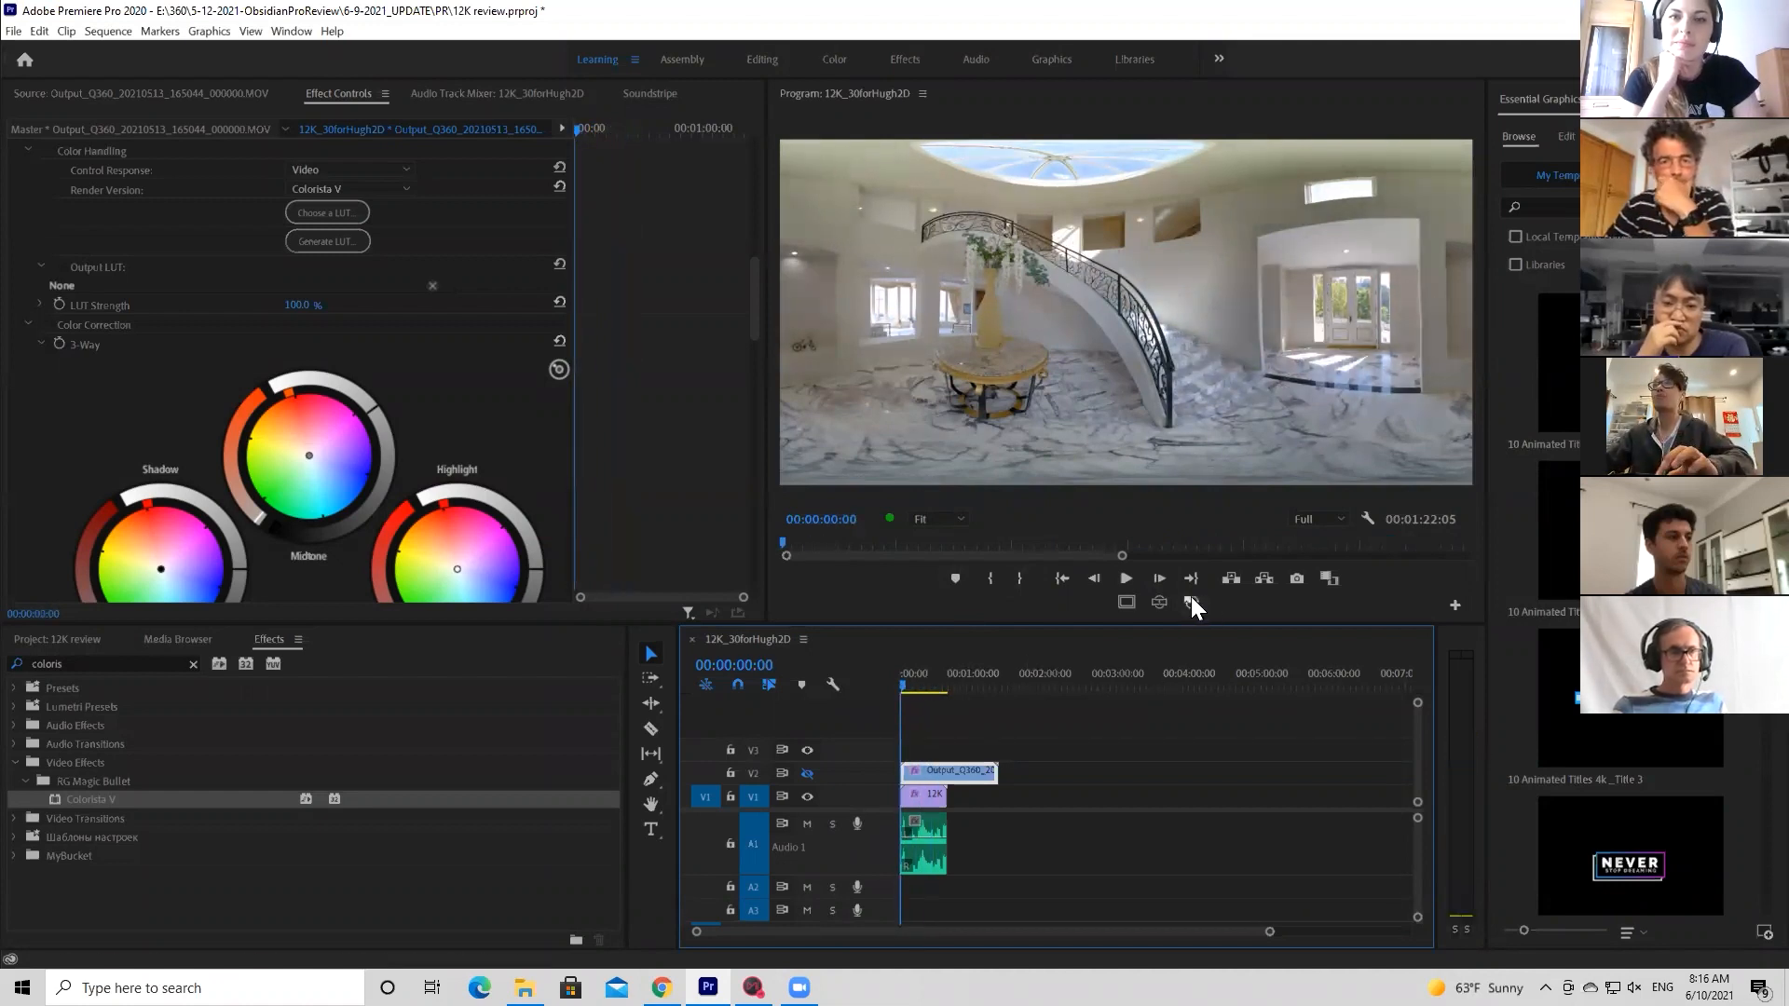
{"action": "left_click", "coordinate": [1159, 602]}
{"action": "left_click_drag", "start_coordinate": [1249, 418], "coordinate": [1163, 352]}
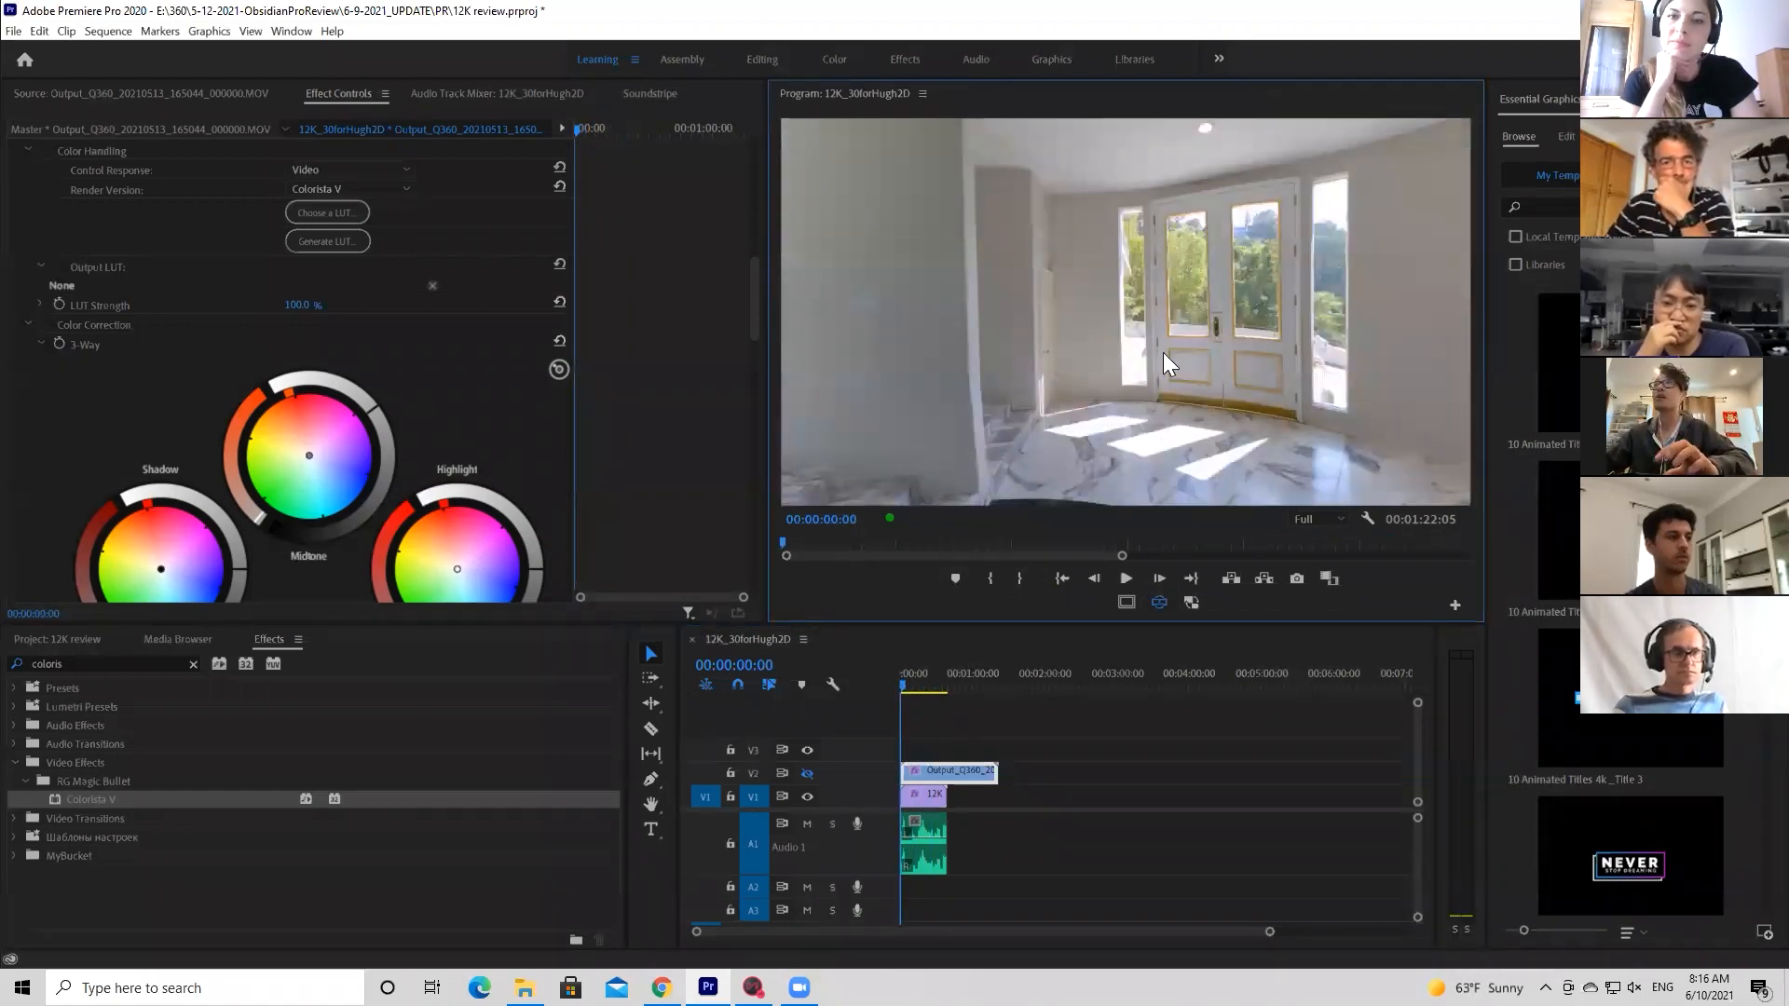
{"action": "key", "text": "space"}
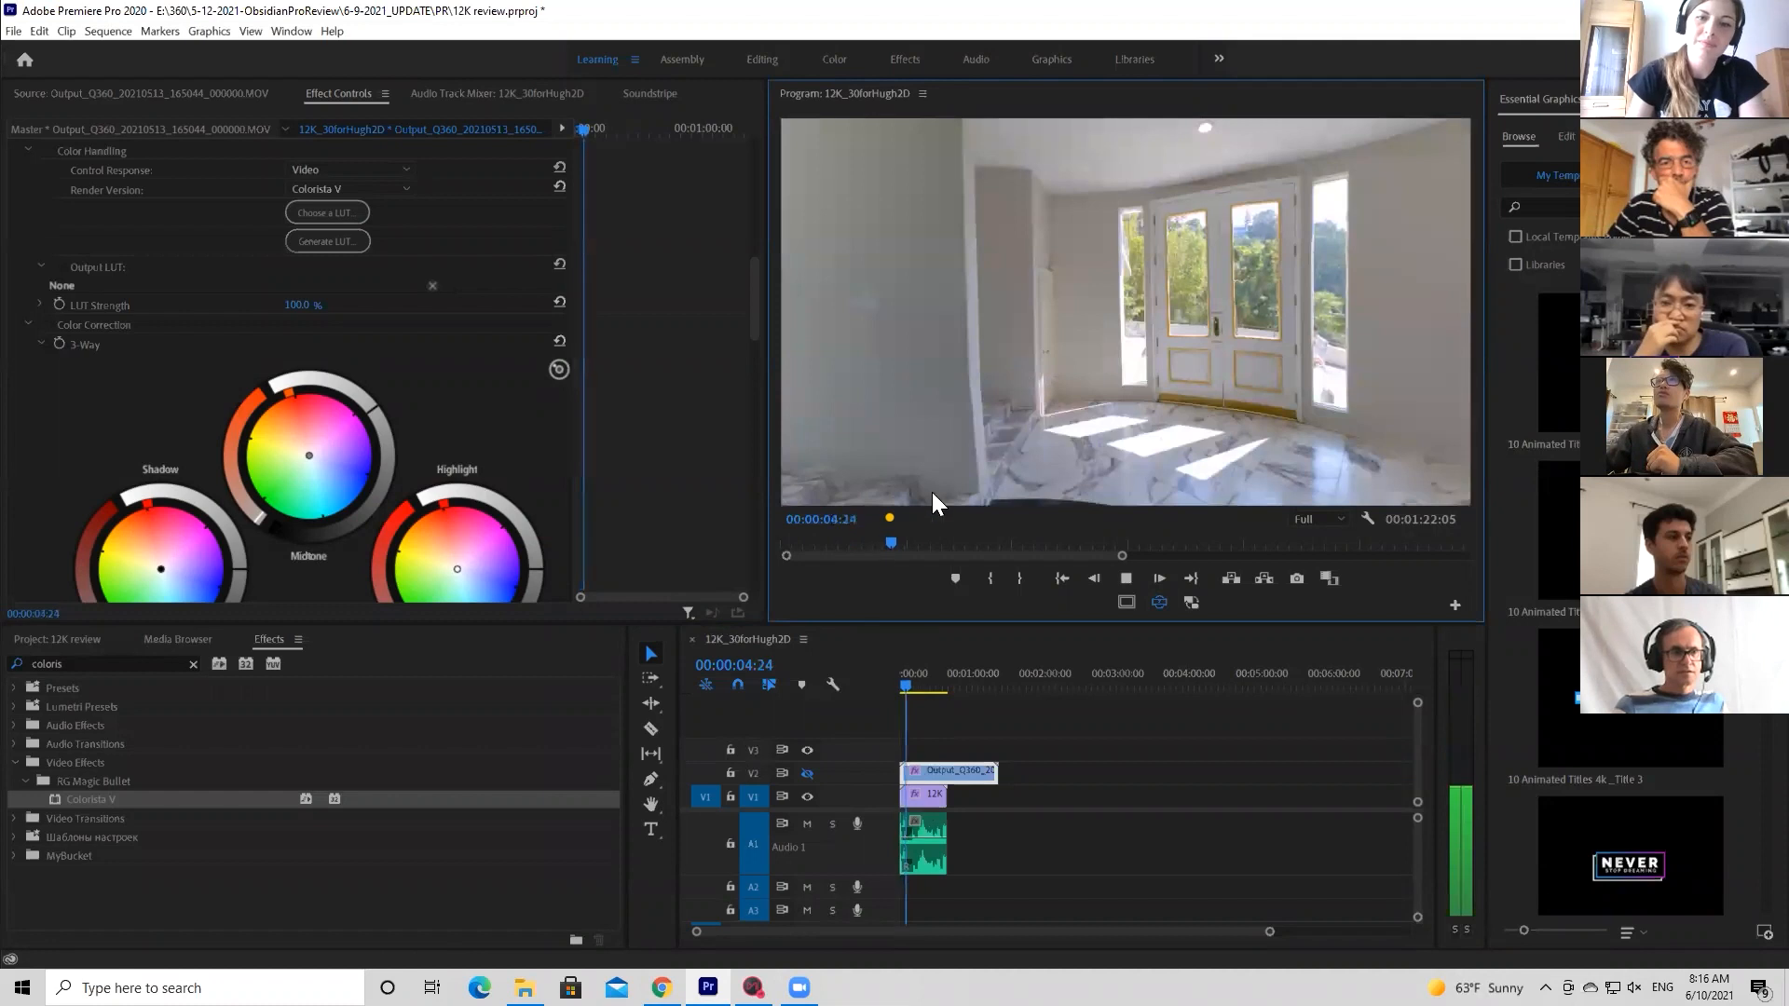
Set the playback resolution to 1/8 and replay the sequence from the beginning, turning the VR view during playback
{"action": "left_click", "coordinate": [1338, 519]}
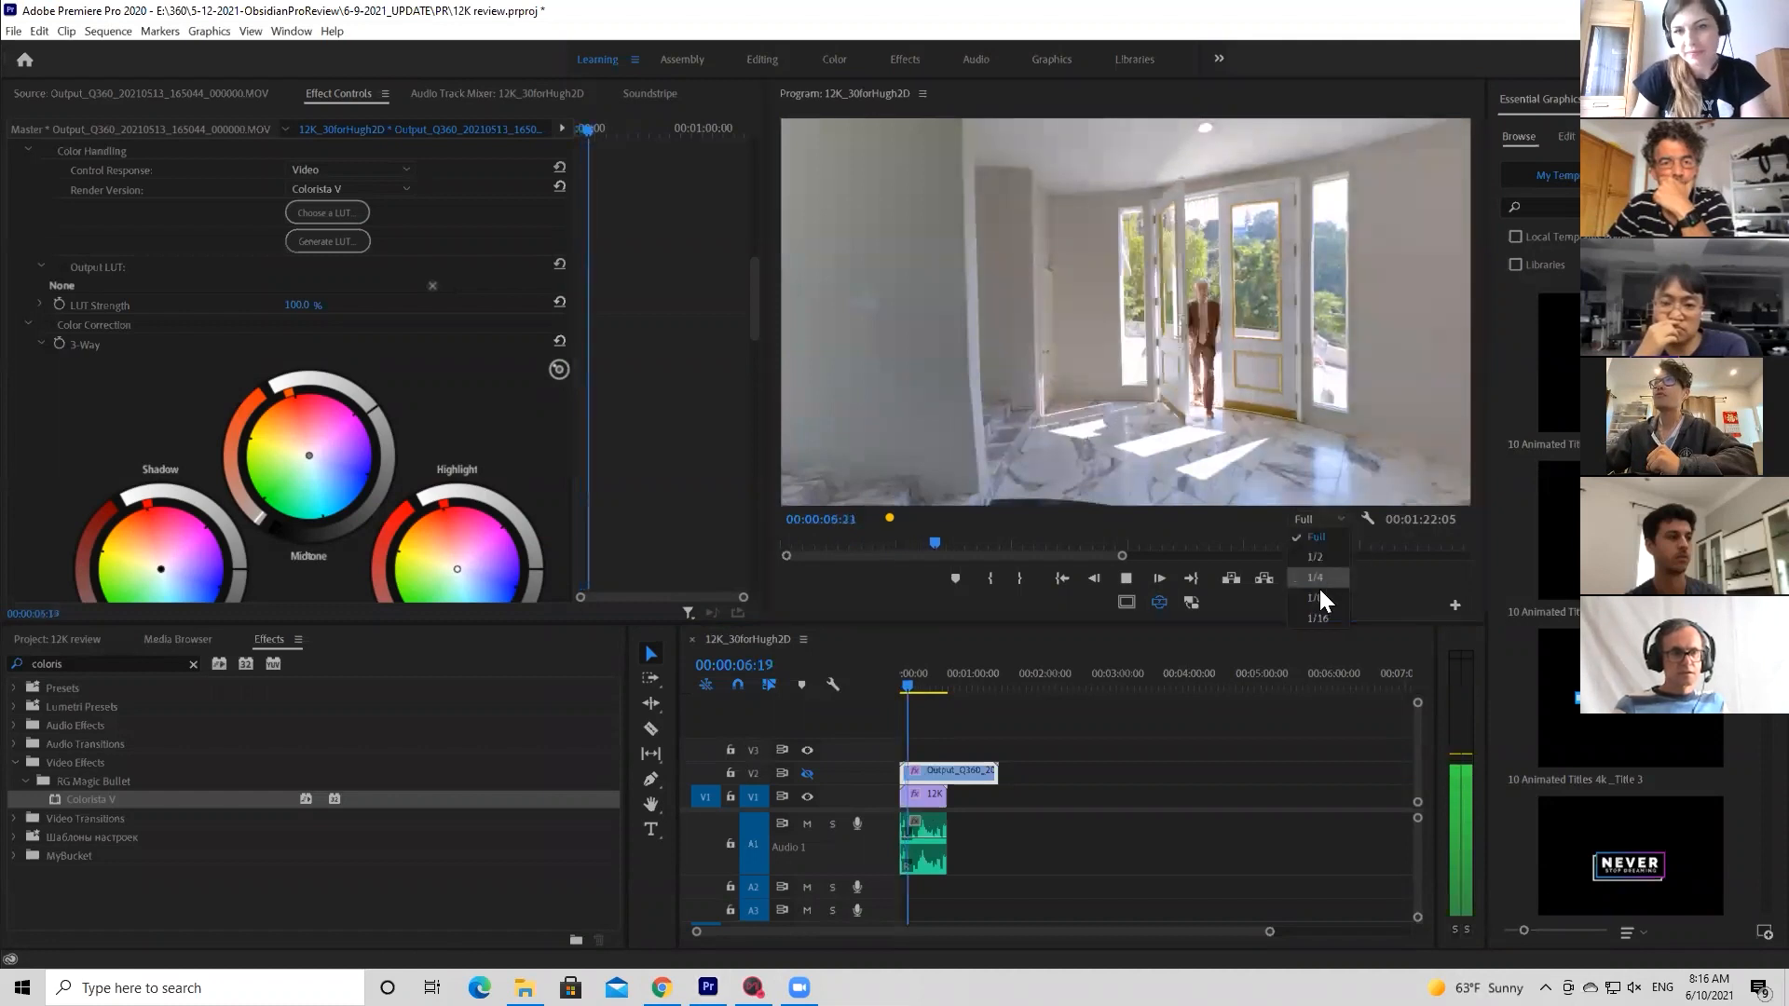
{"action": "left_click", "coordinate": [1319, 587]}
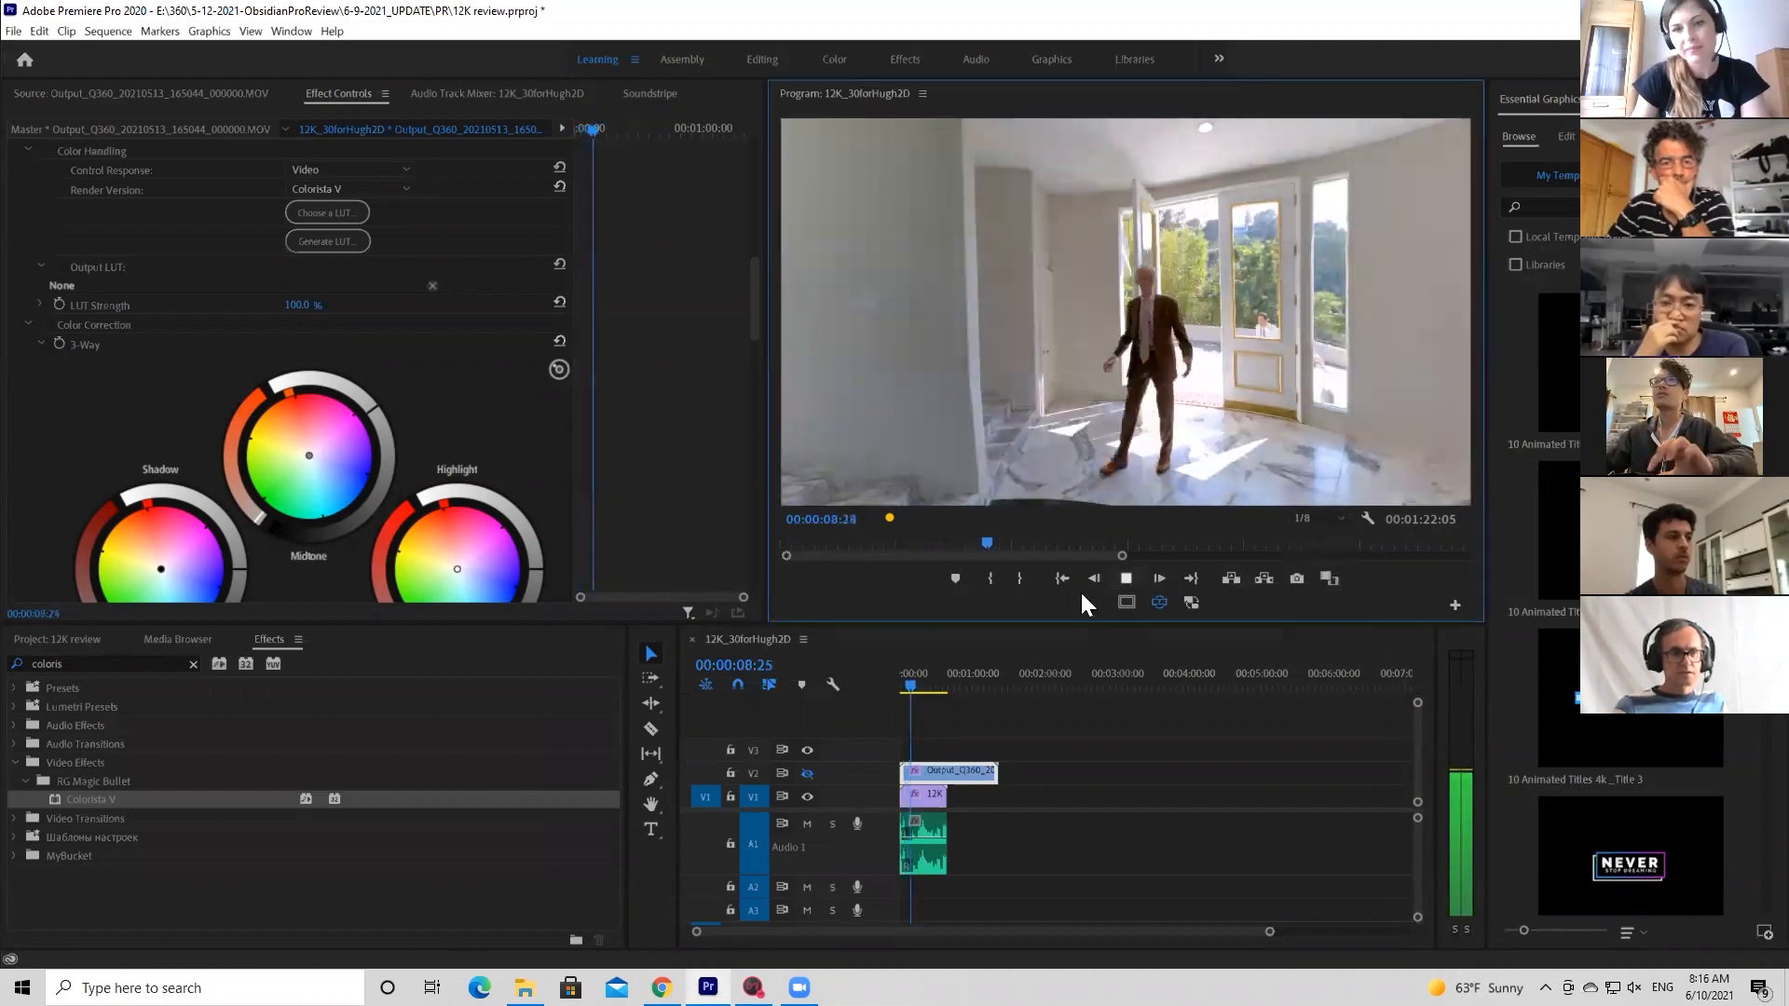
{"action": "left_click", "coordinate": [1125, 577]}
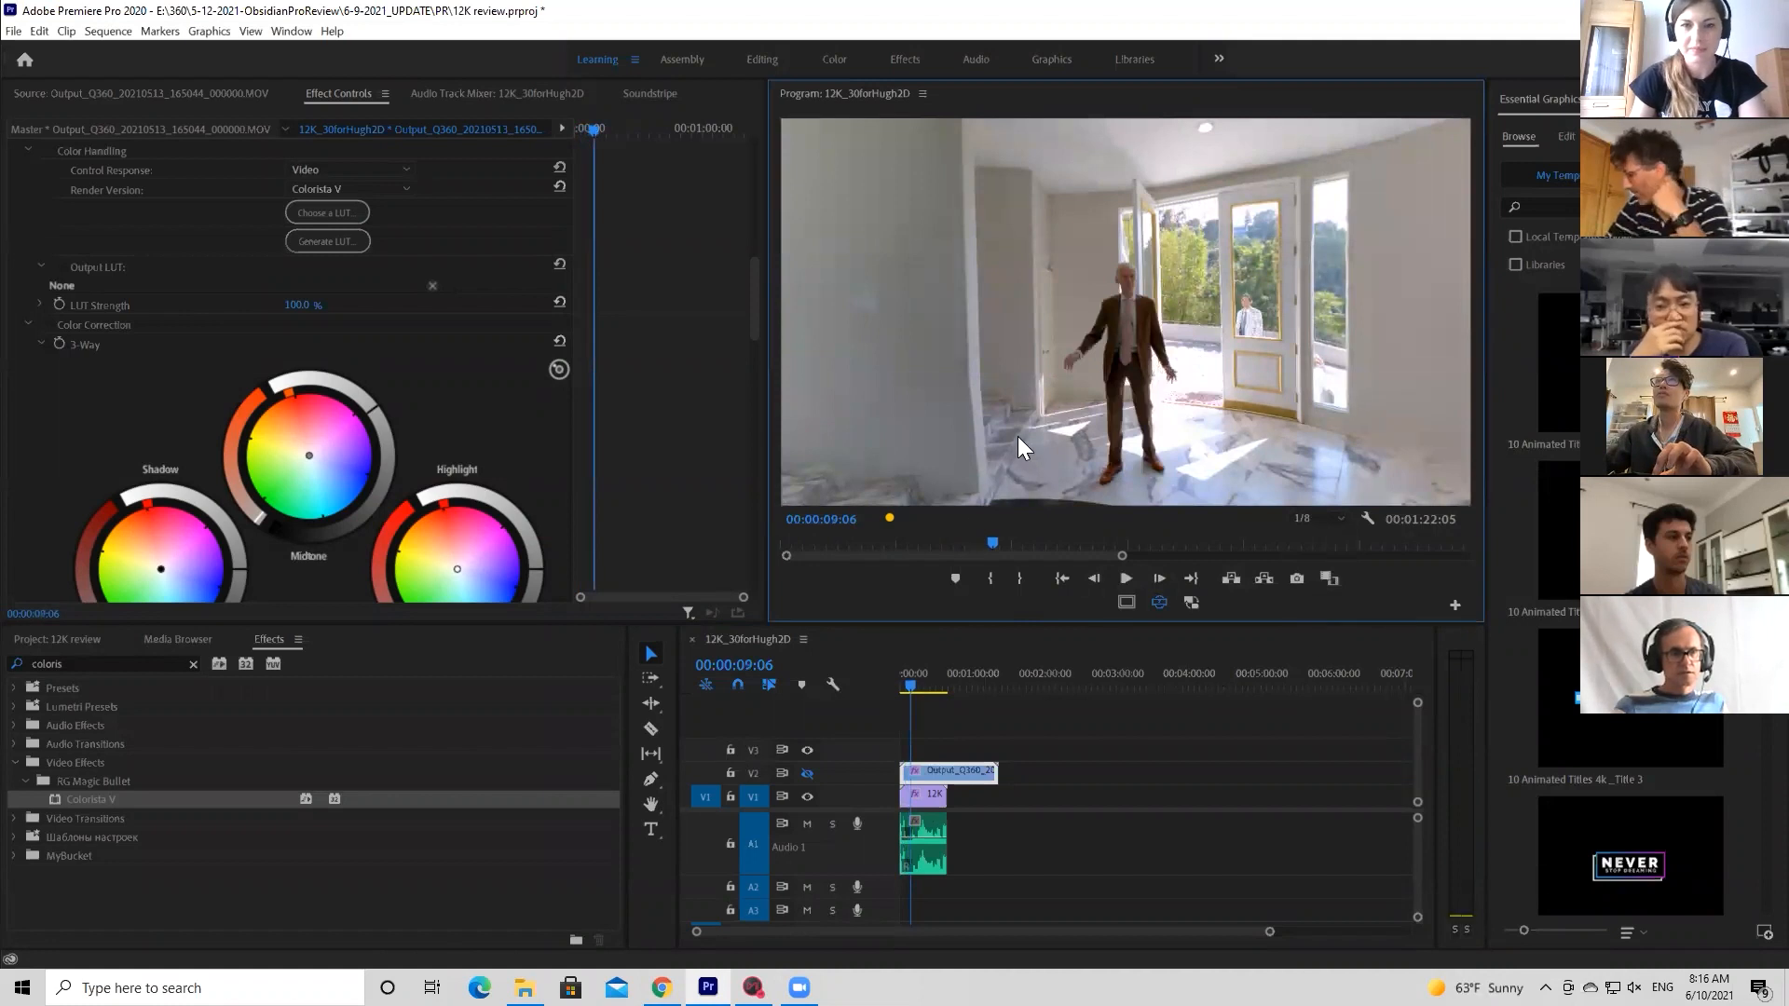
{"action": "left_click_drag", "start_coordinate": [913, 690], "coordinate": [859, 686]}
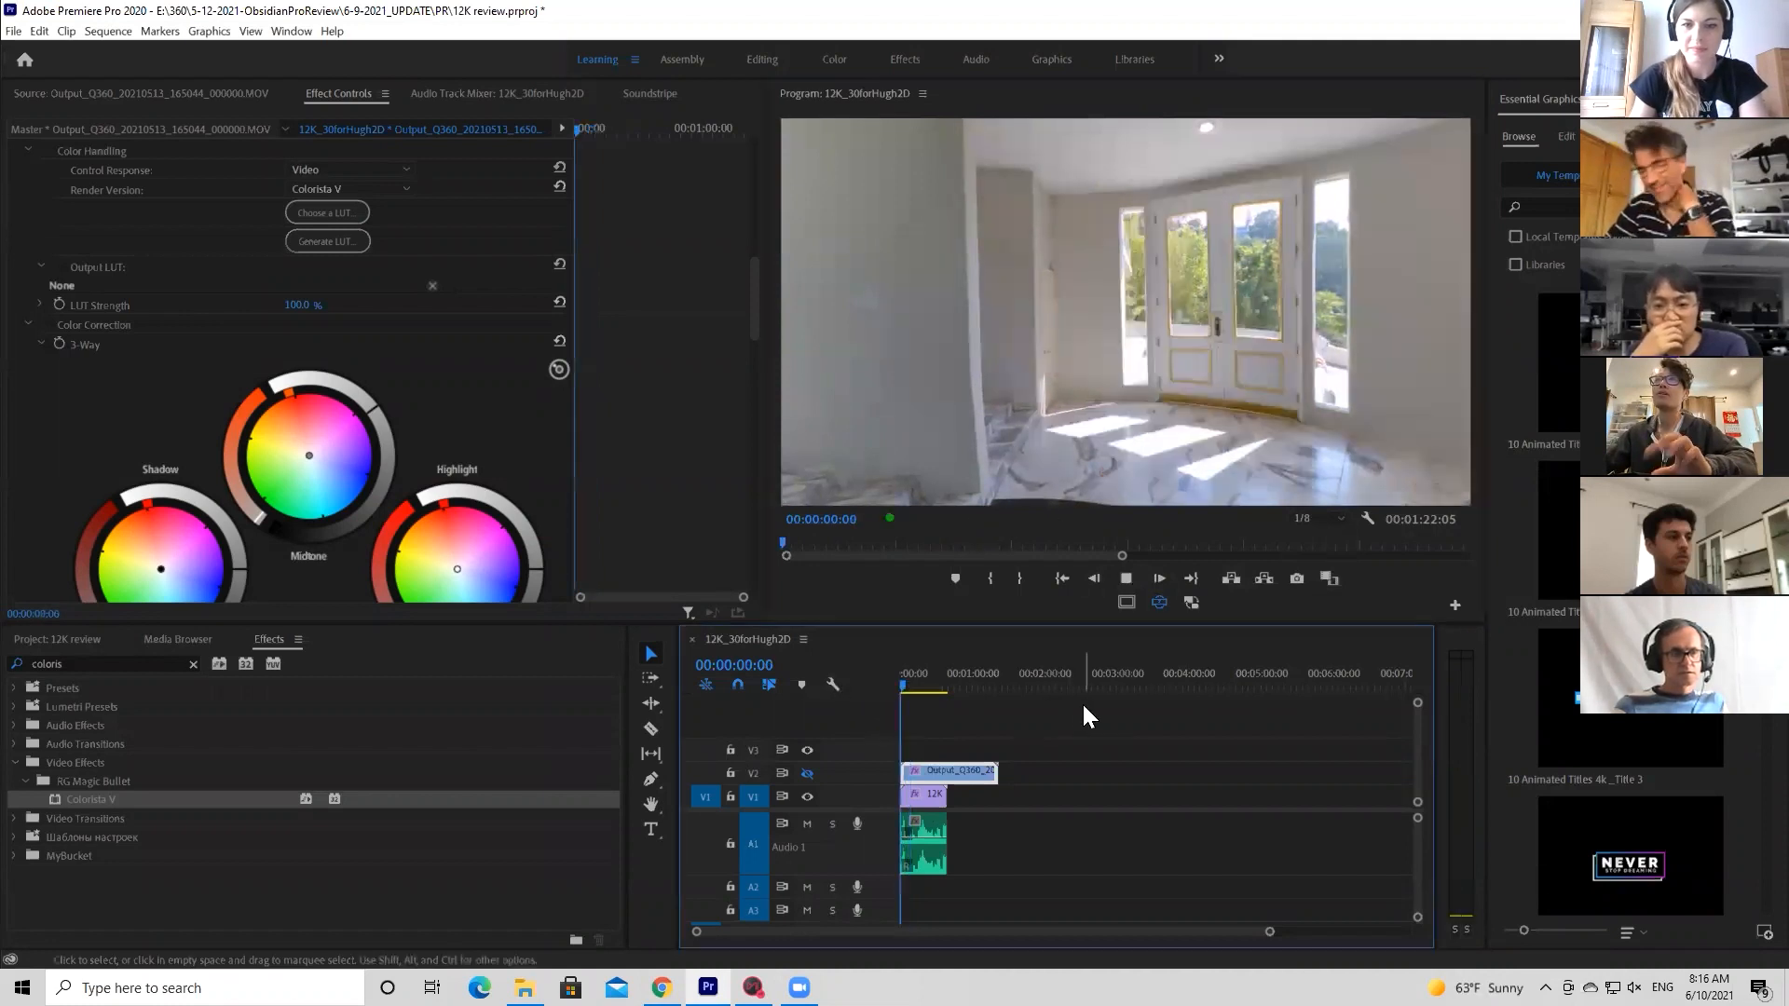
{"action": "key", "text": "space"}
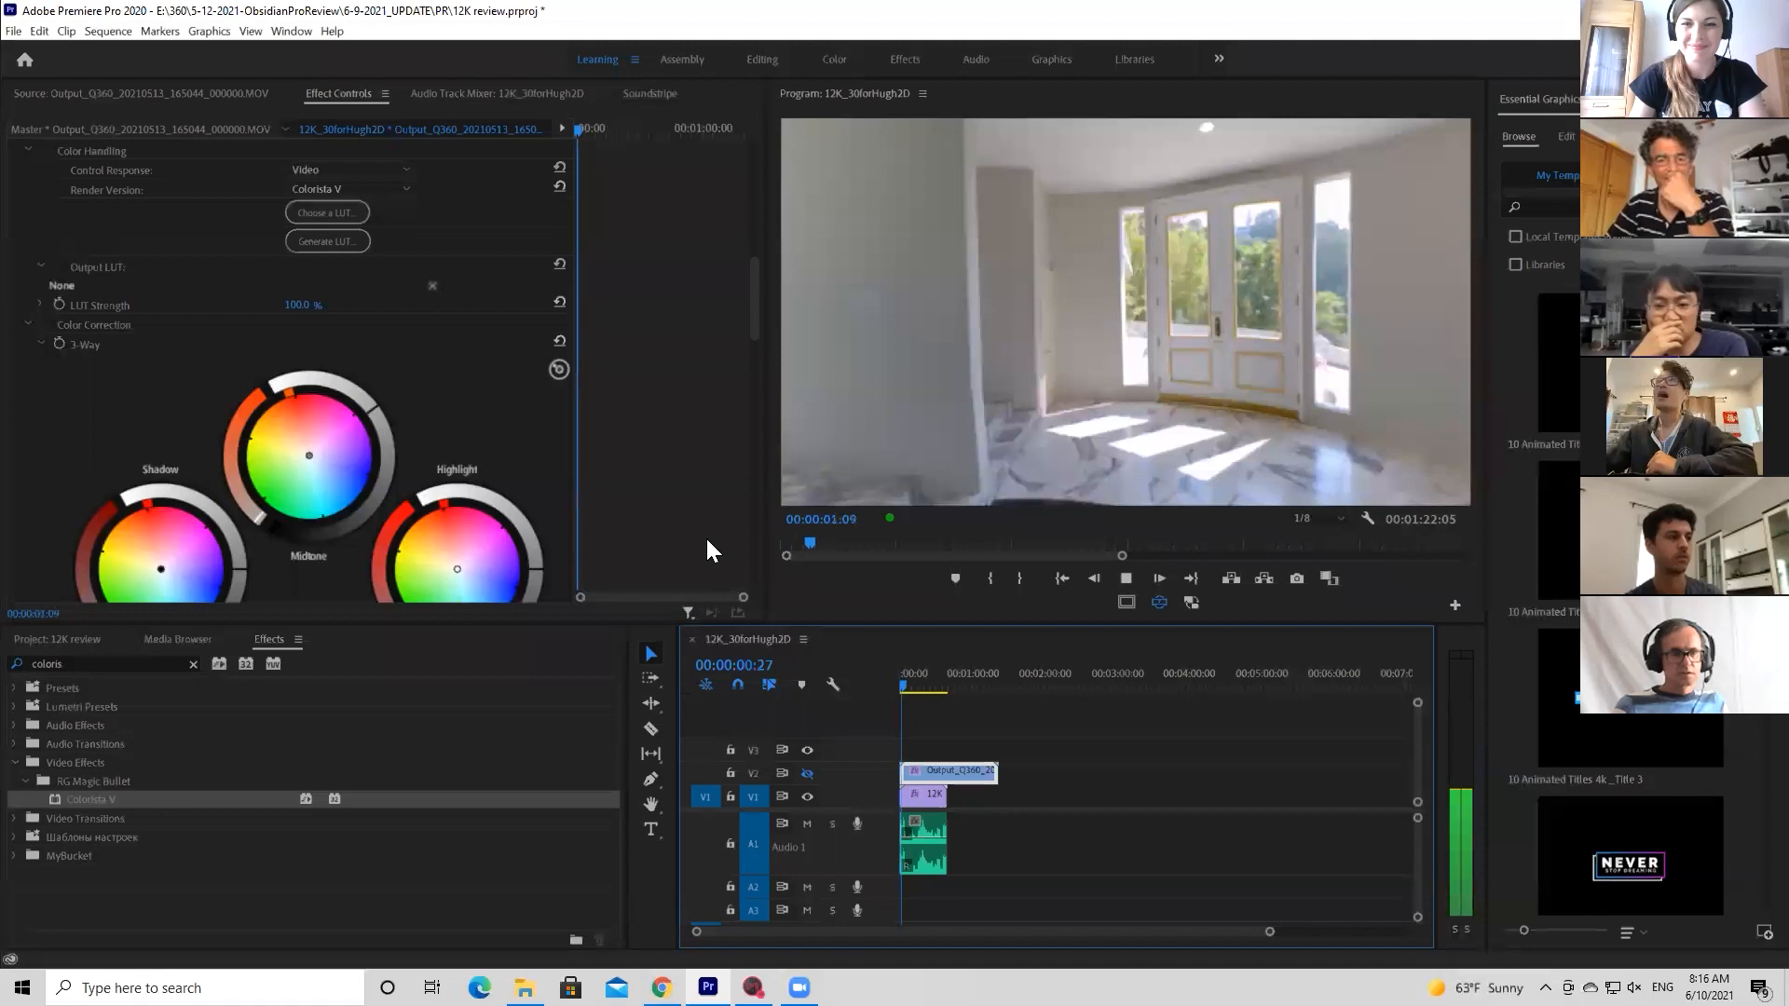
{"action": "left_click_drag", "start_coordinate": [1278, 389], "coordinate": [1264, 371]}
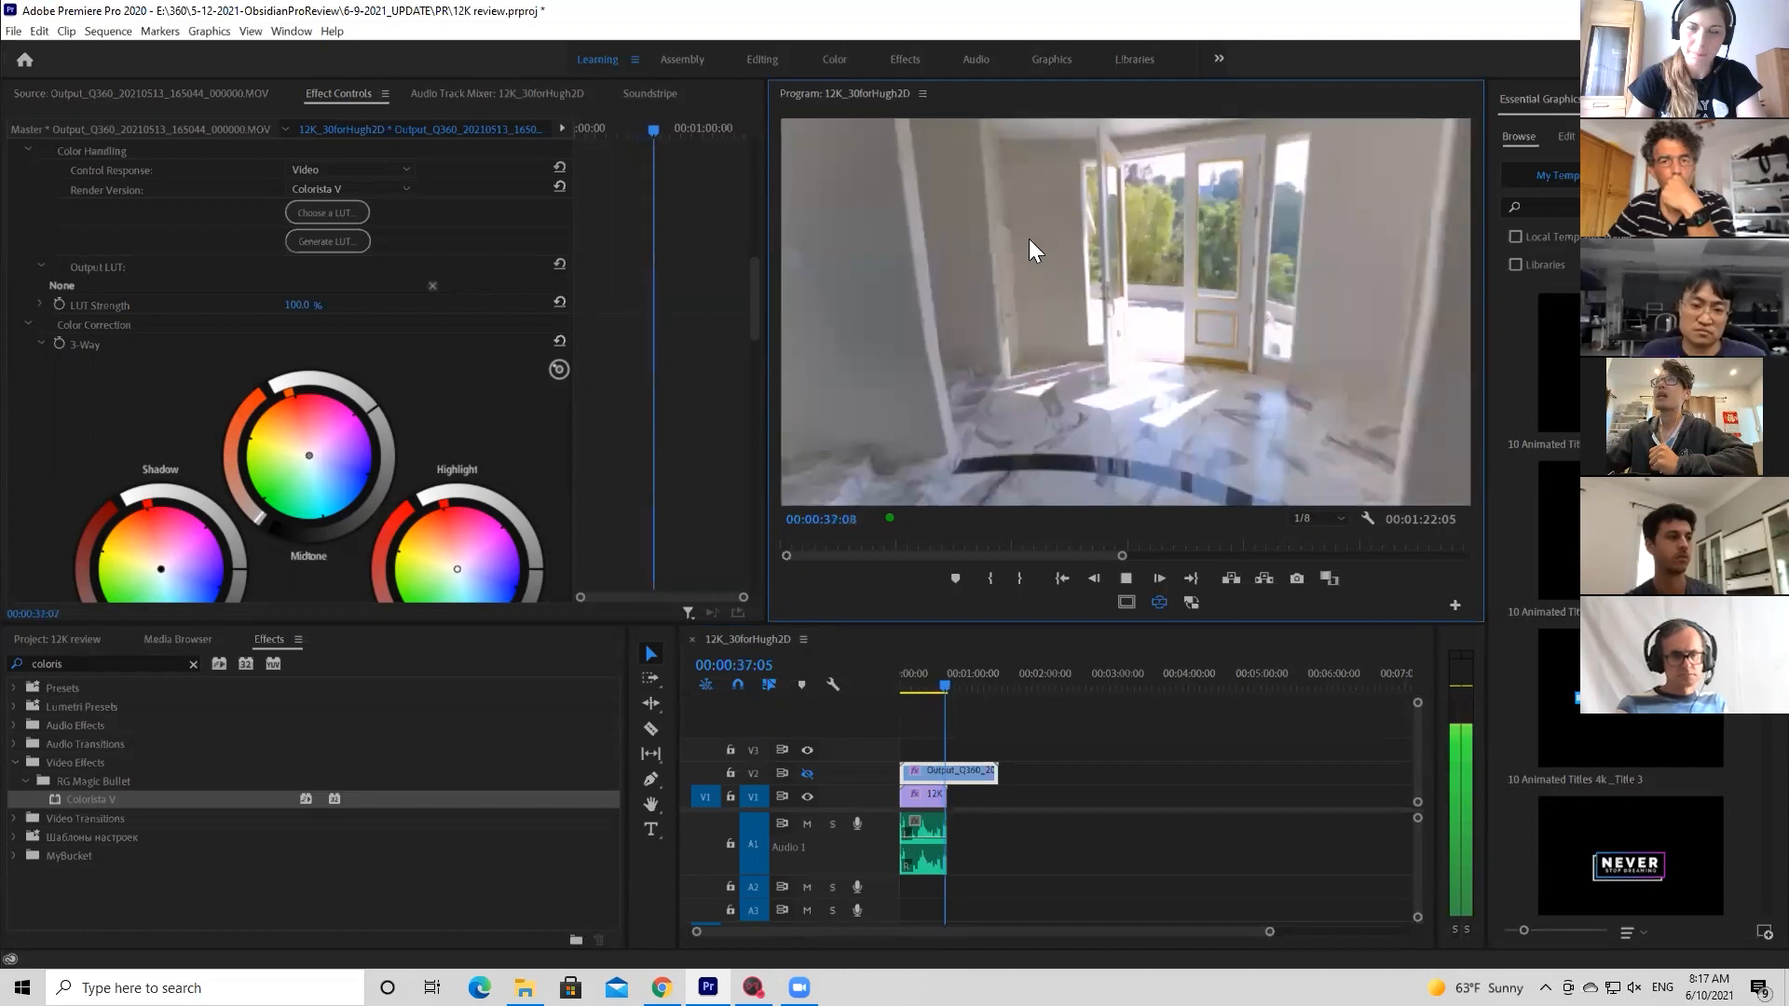
Set the playback resolution to Full and inspect the entrance doors in the VR view at 00:00:05:13
{"action": "left_click", "coordinate": [1337, 517]}
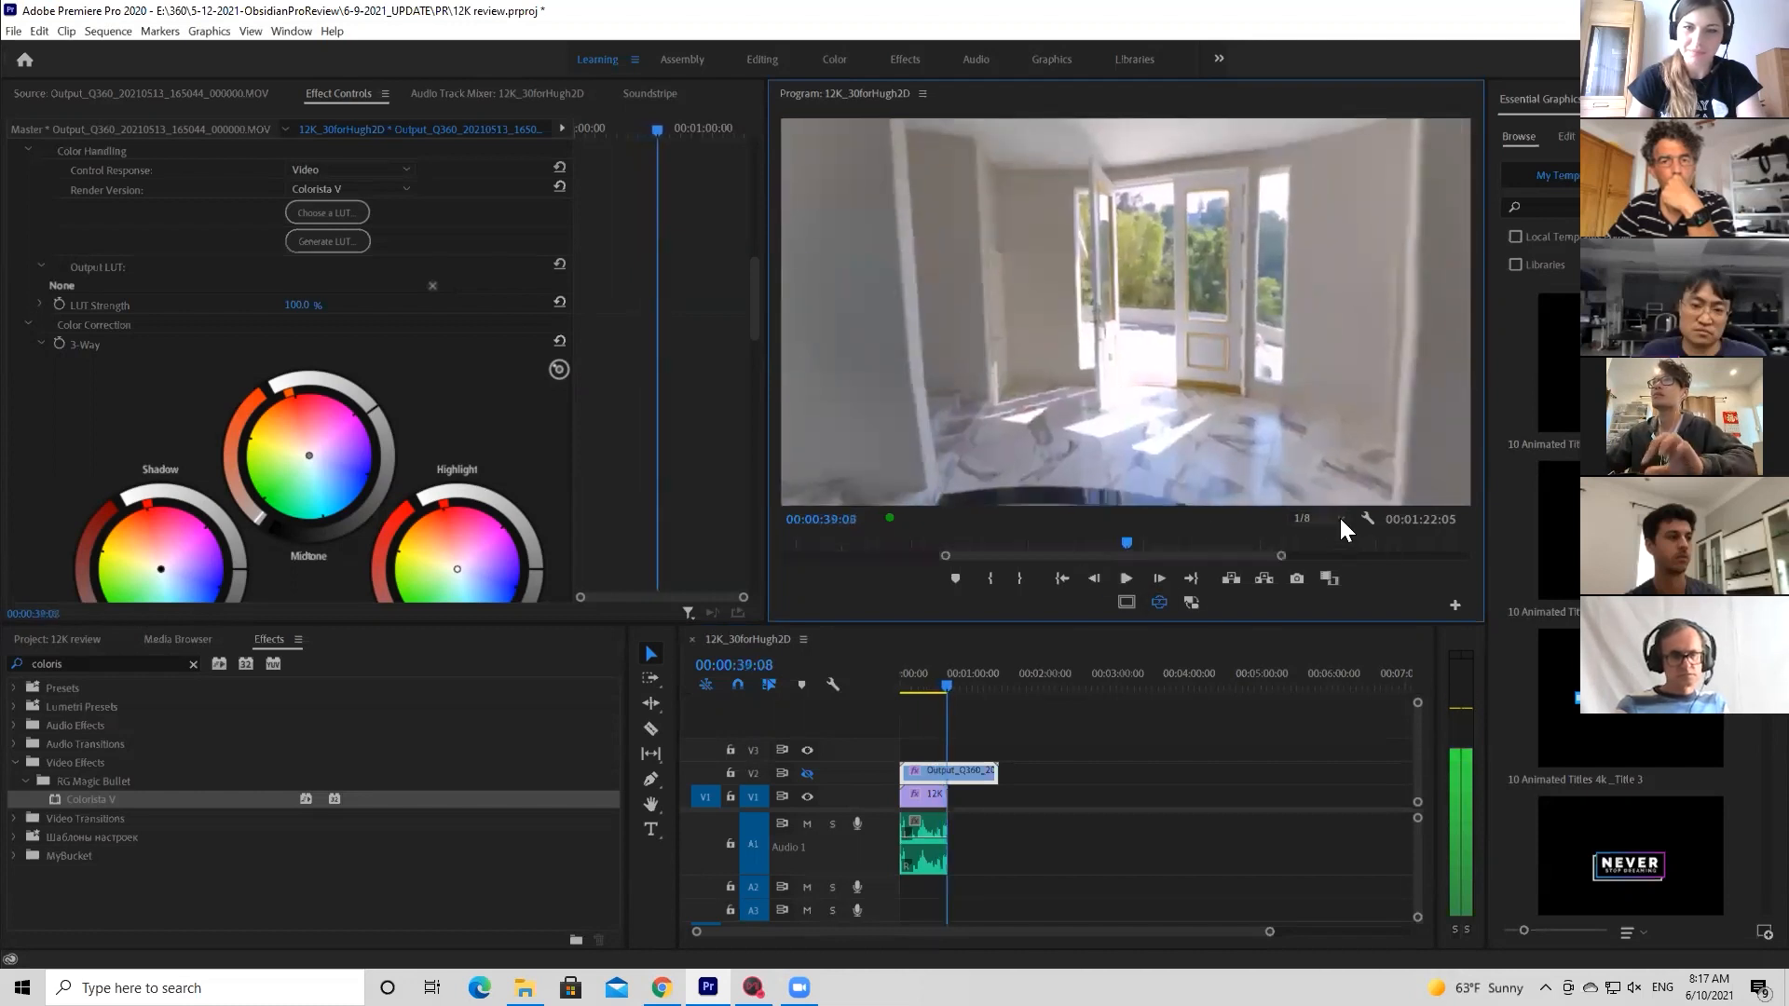
{"action": "left_click", "coordinate": [1325, 536]}
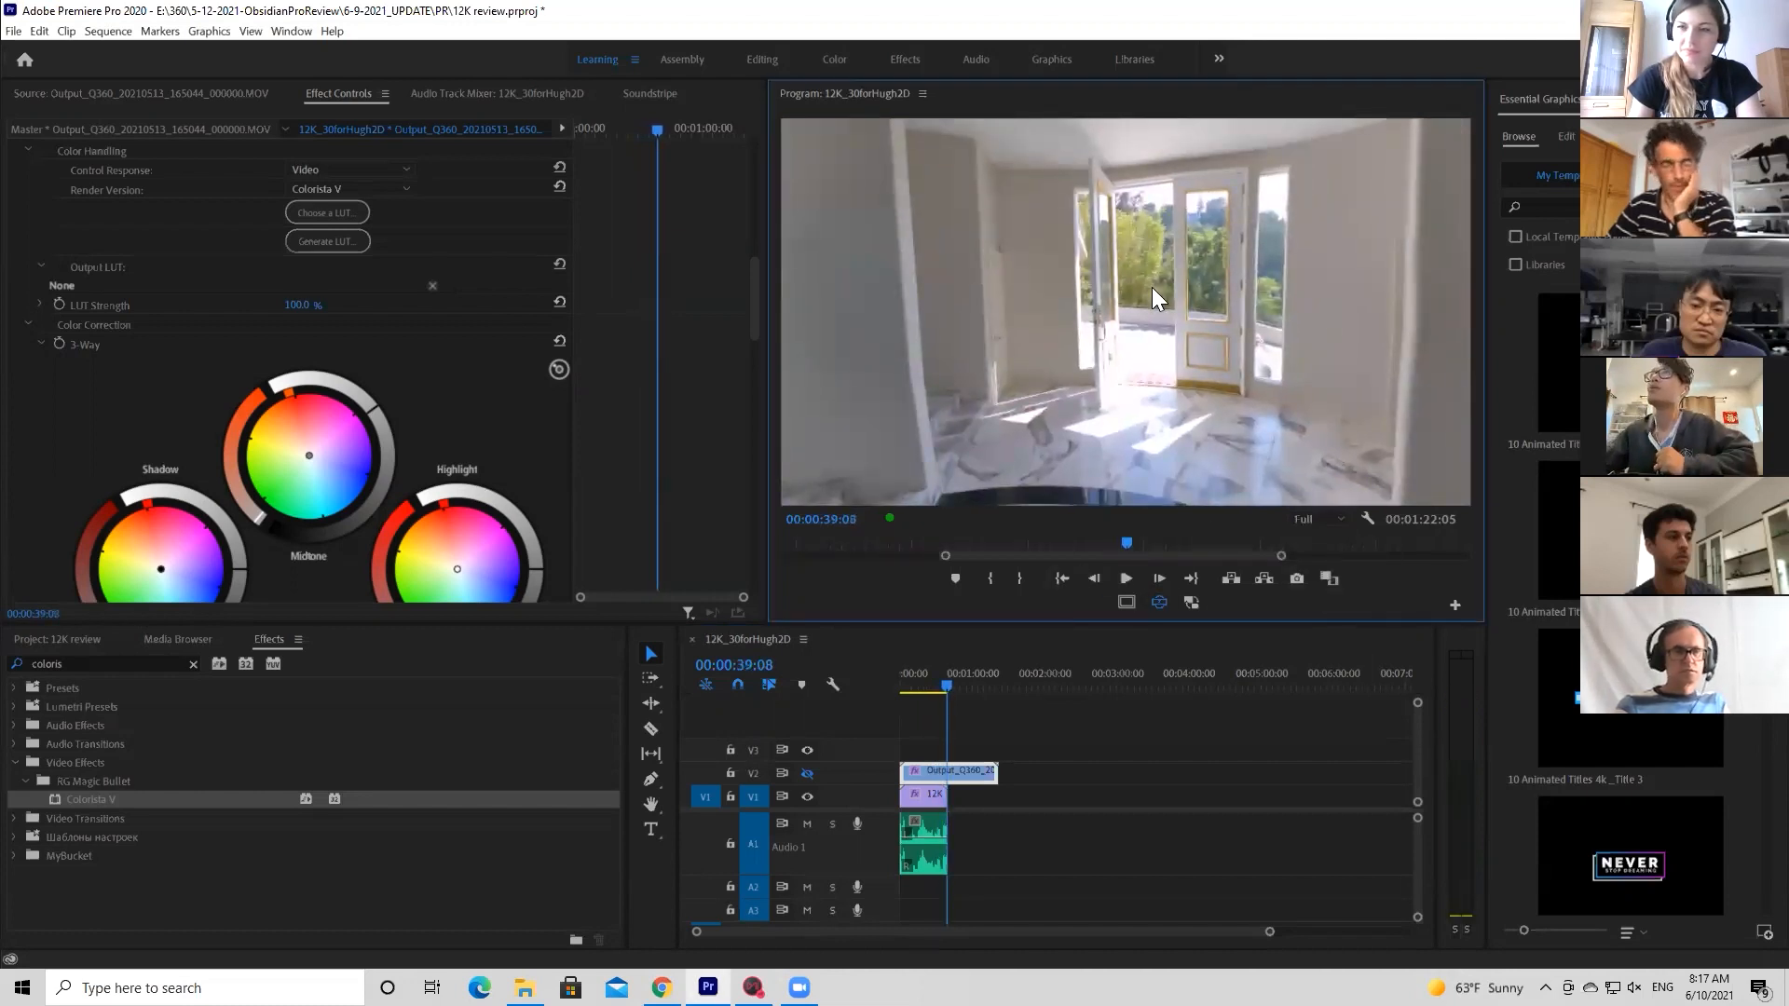
{"action": "left_click_drag", "start_coordinate": [1152, 287], "coordinate": [1101, 365]}
{"action": "left_click_drag", "start_coordinate": [921, 688], "coordinate": [908, 692]}
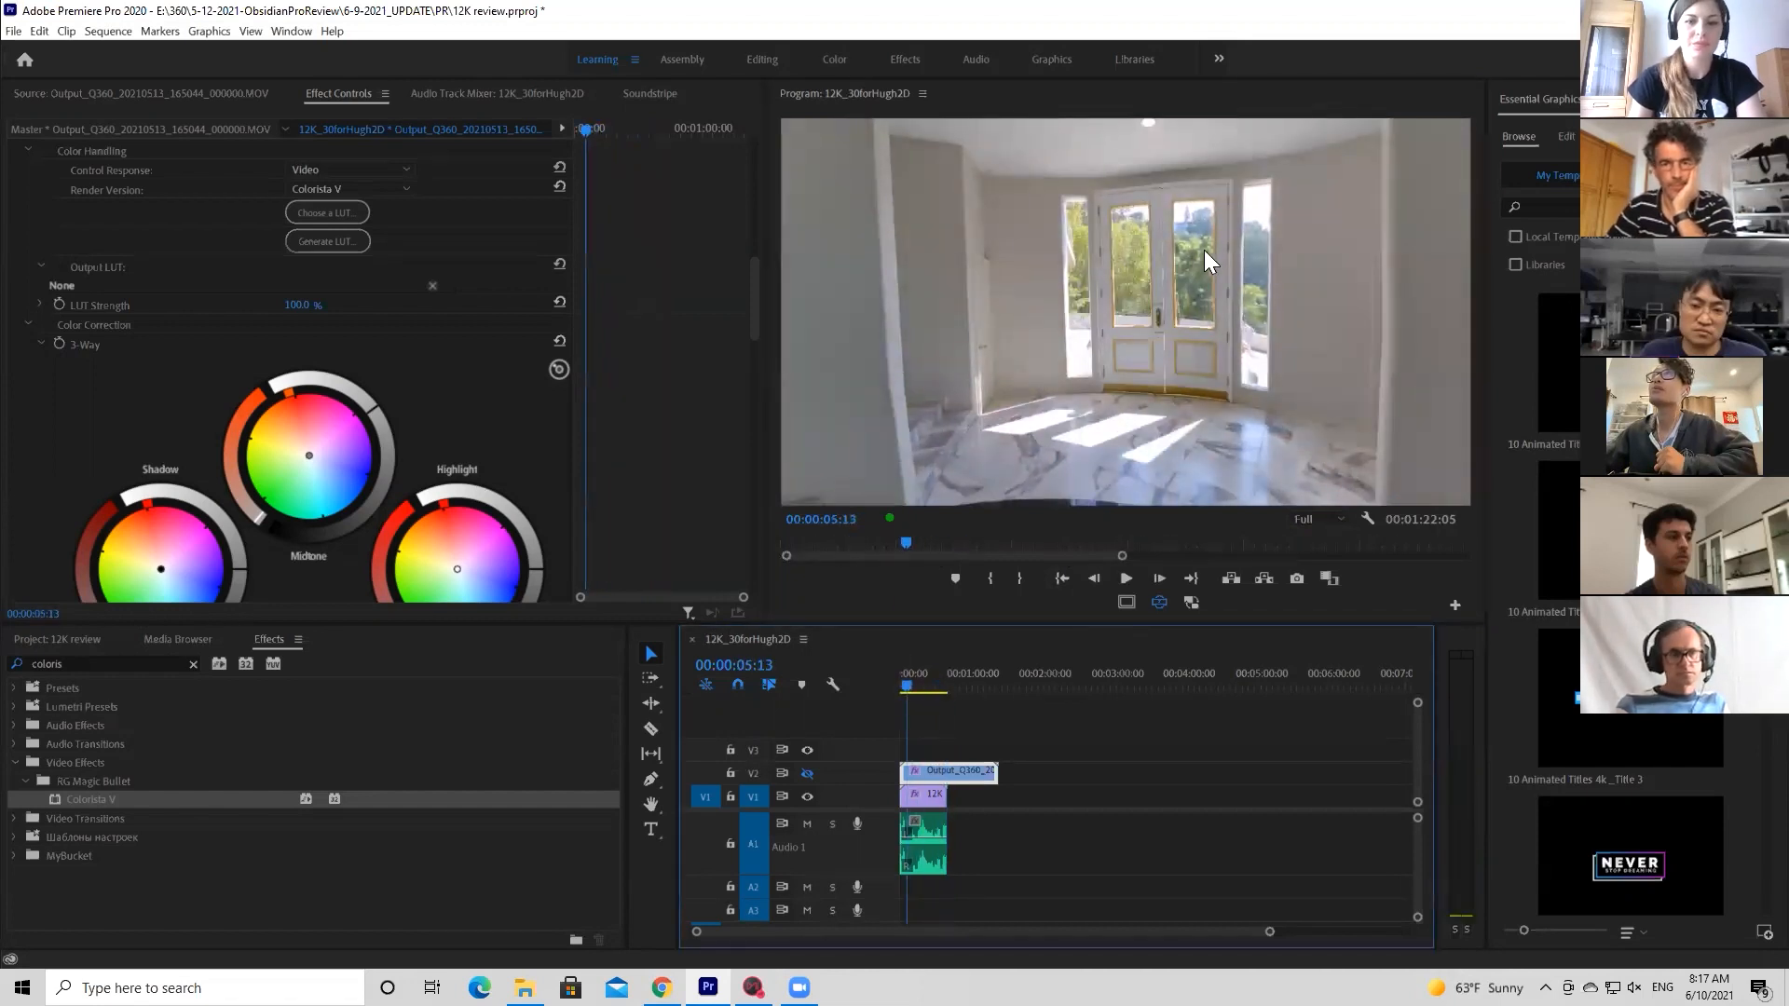
{"action": "left_click_drag", "start_coordinate": [1156, 328], "coordinate": [1131, 226]}
{"action": "left_click_drag", "start_coordinate": [1065, 282], "coordinate": [1137, 243]}
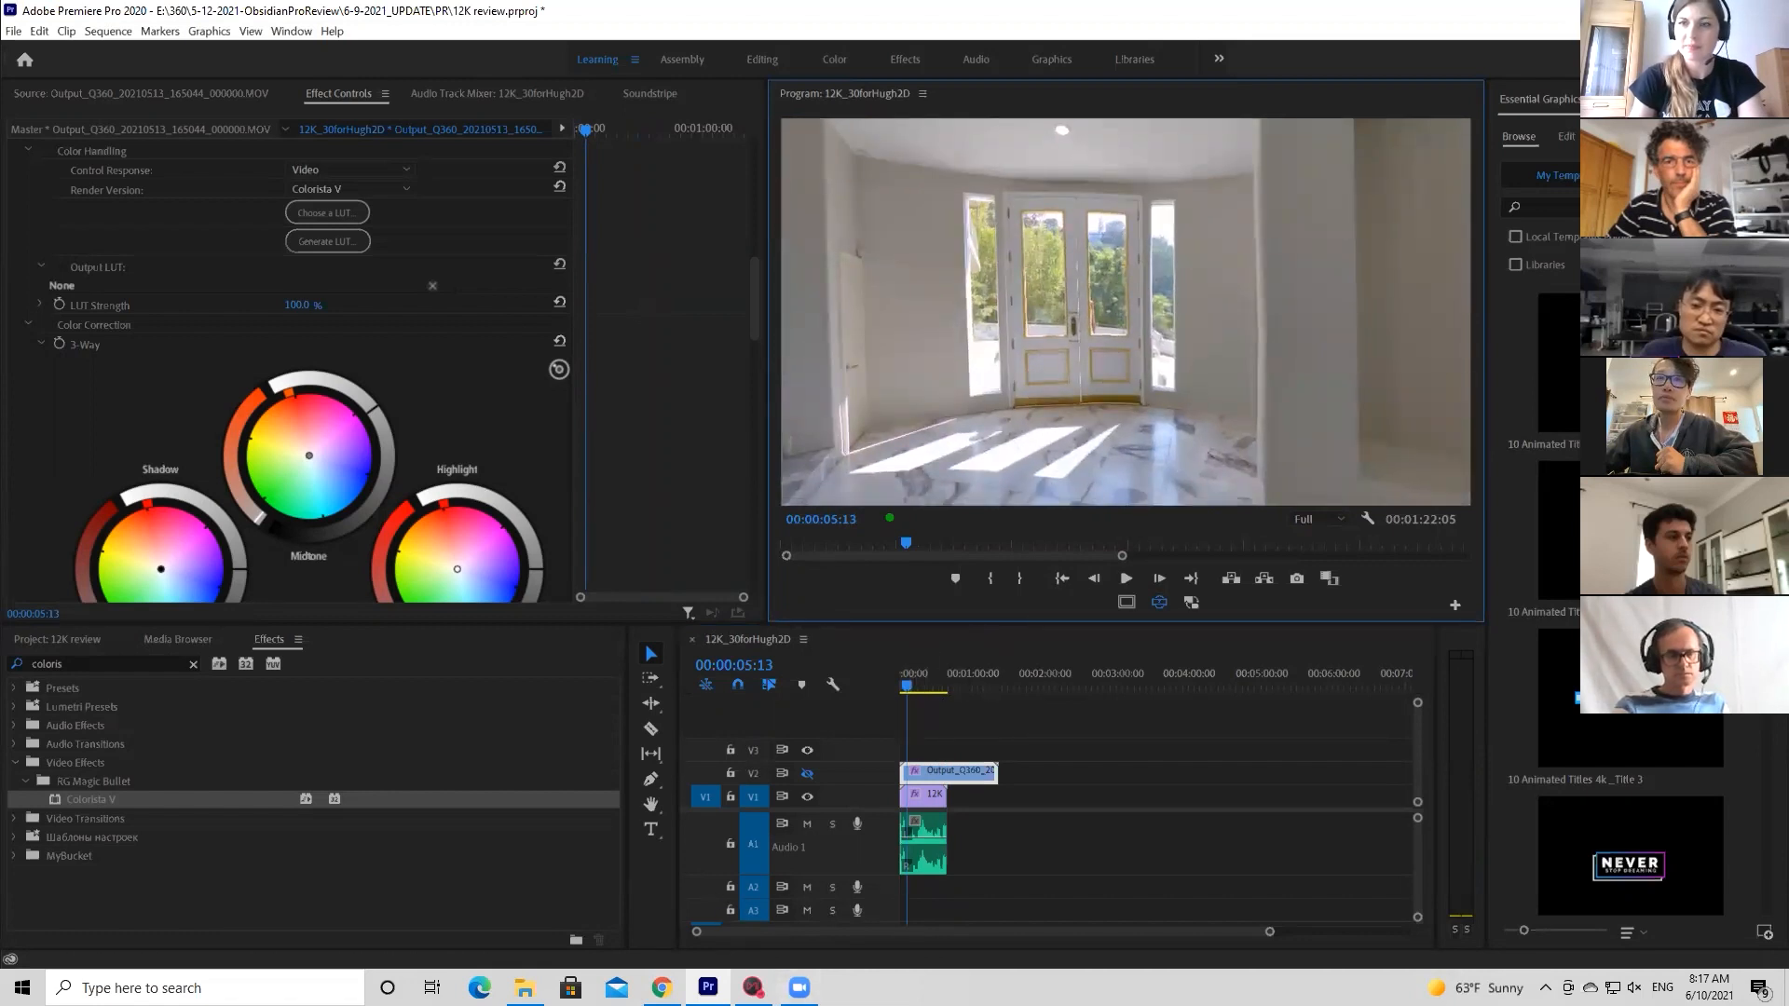
Switch to Mistika VR and look at camera clips 01 and 08 around the person in the preview
{"action": "key", "text": "alt+Tab"}
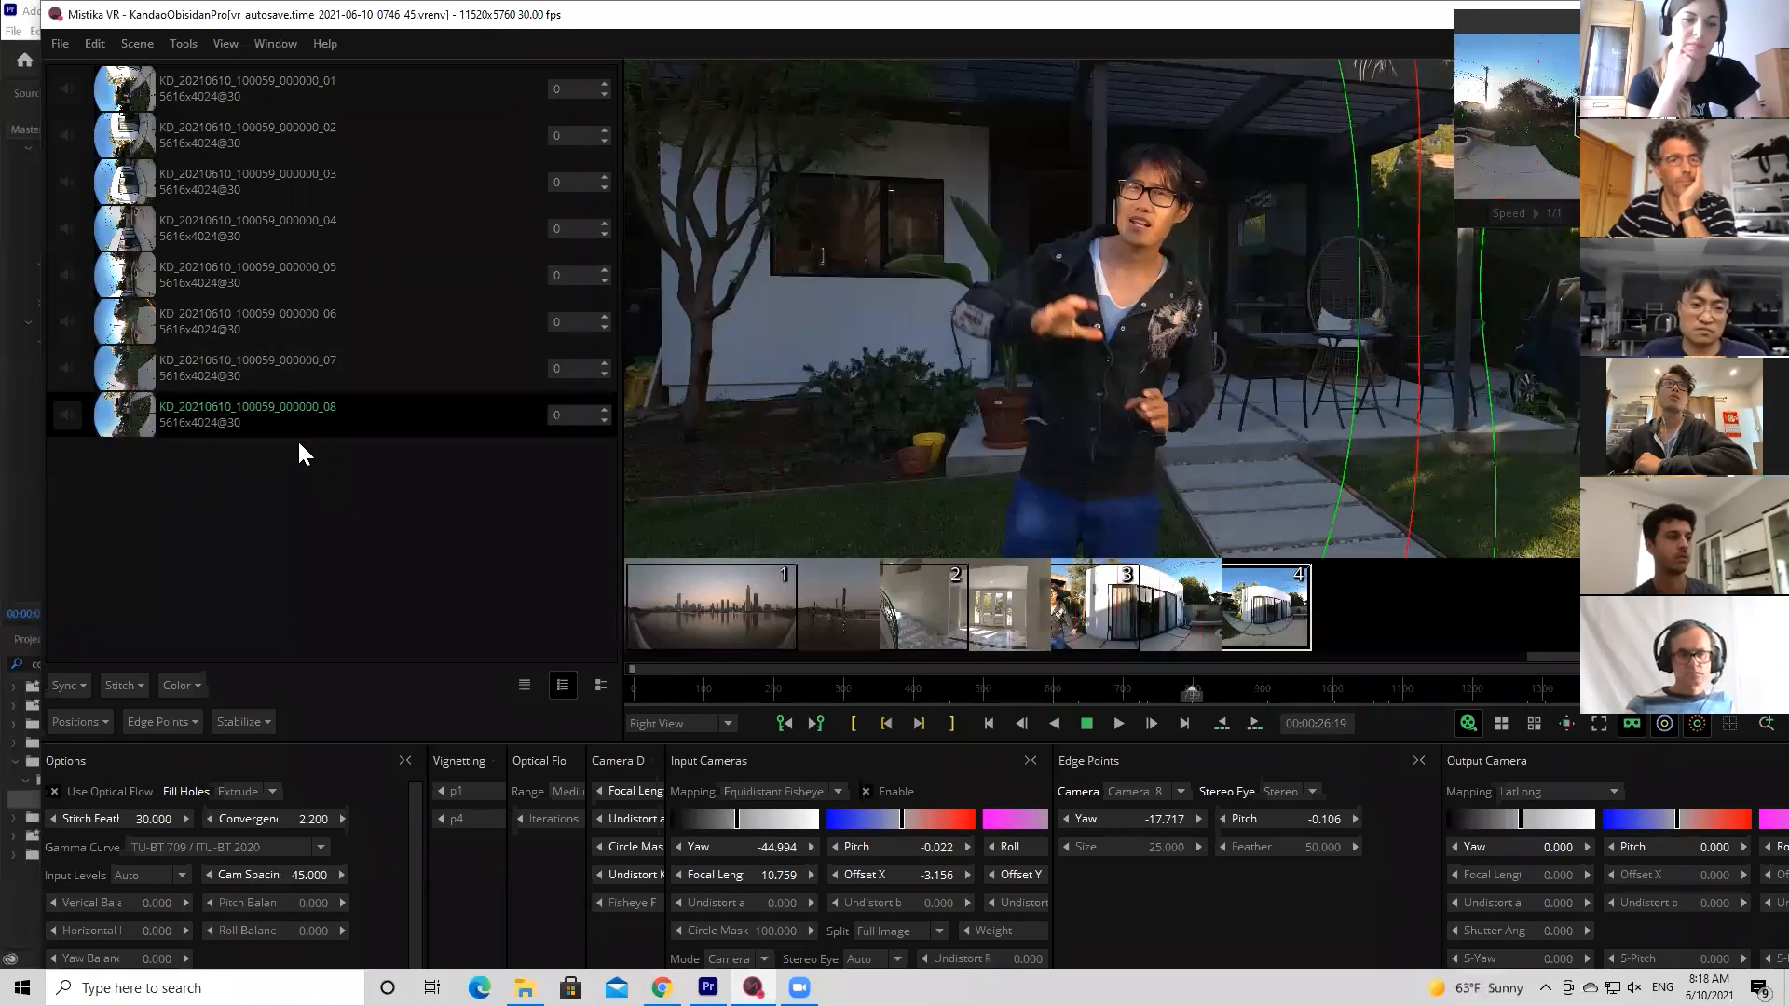
{"action": "left_click", "coordinate": [263, 101]}
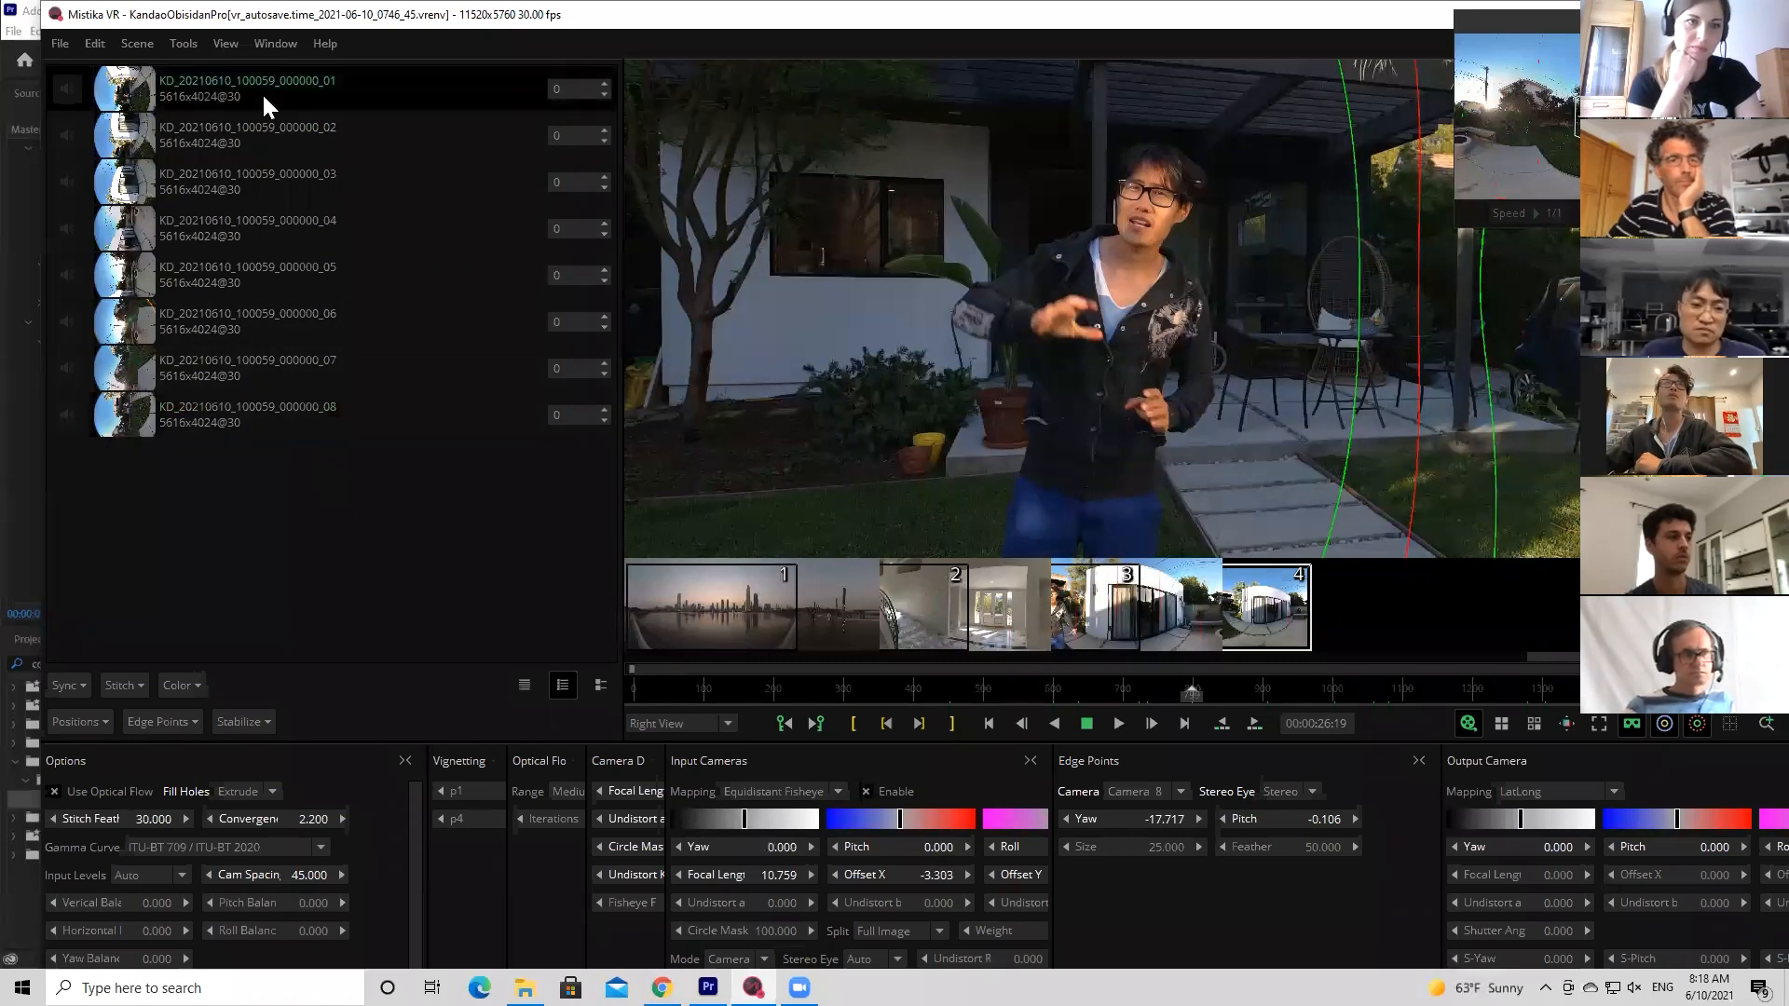
{"action": "left_click", "coordinate": [272, 424]}
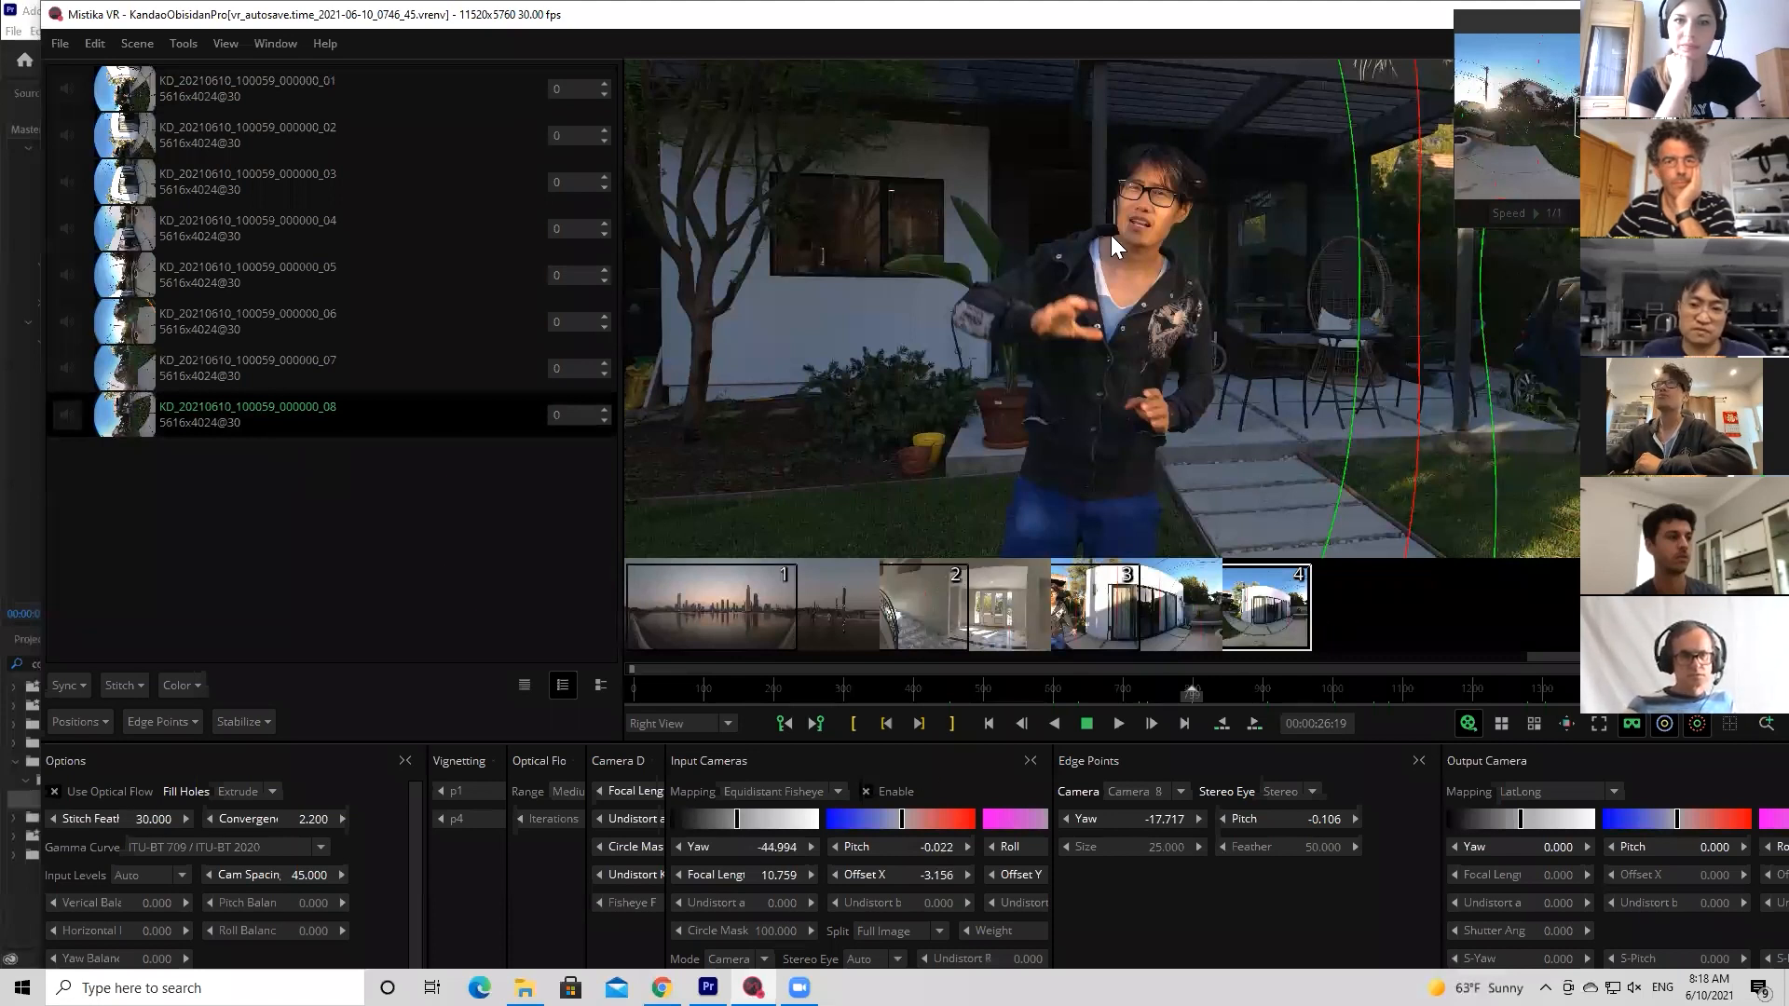
{"action": "scroll", "coordinate": [1110, 235], "scroll_direction": "down", "scroll_amount": 5}
{"action": "scroll", "coordinate": [1110, 232], "scroll_direction": "up", "scroll_amount": 3}
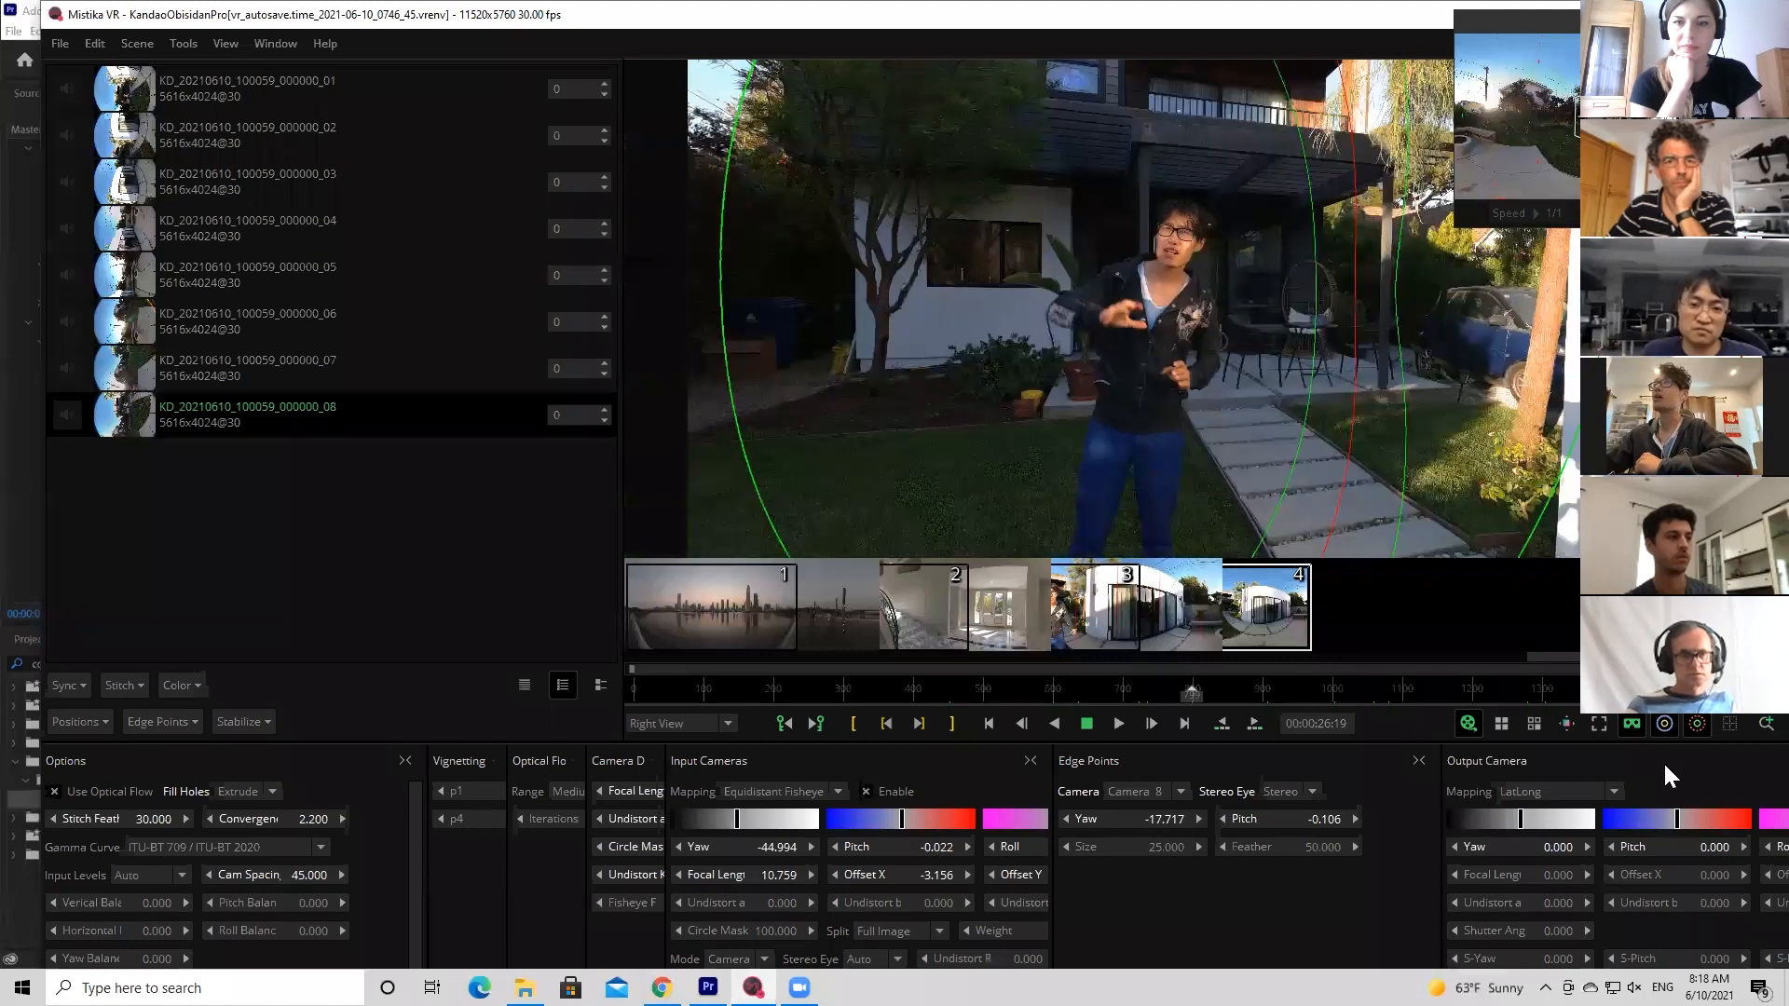
Turn off the VR view to show the flat panorama and move to 00:00:29:18
{"action": "left_click", "coordinate": [1631, 724]}
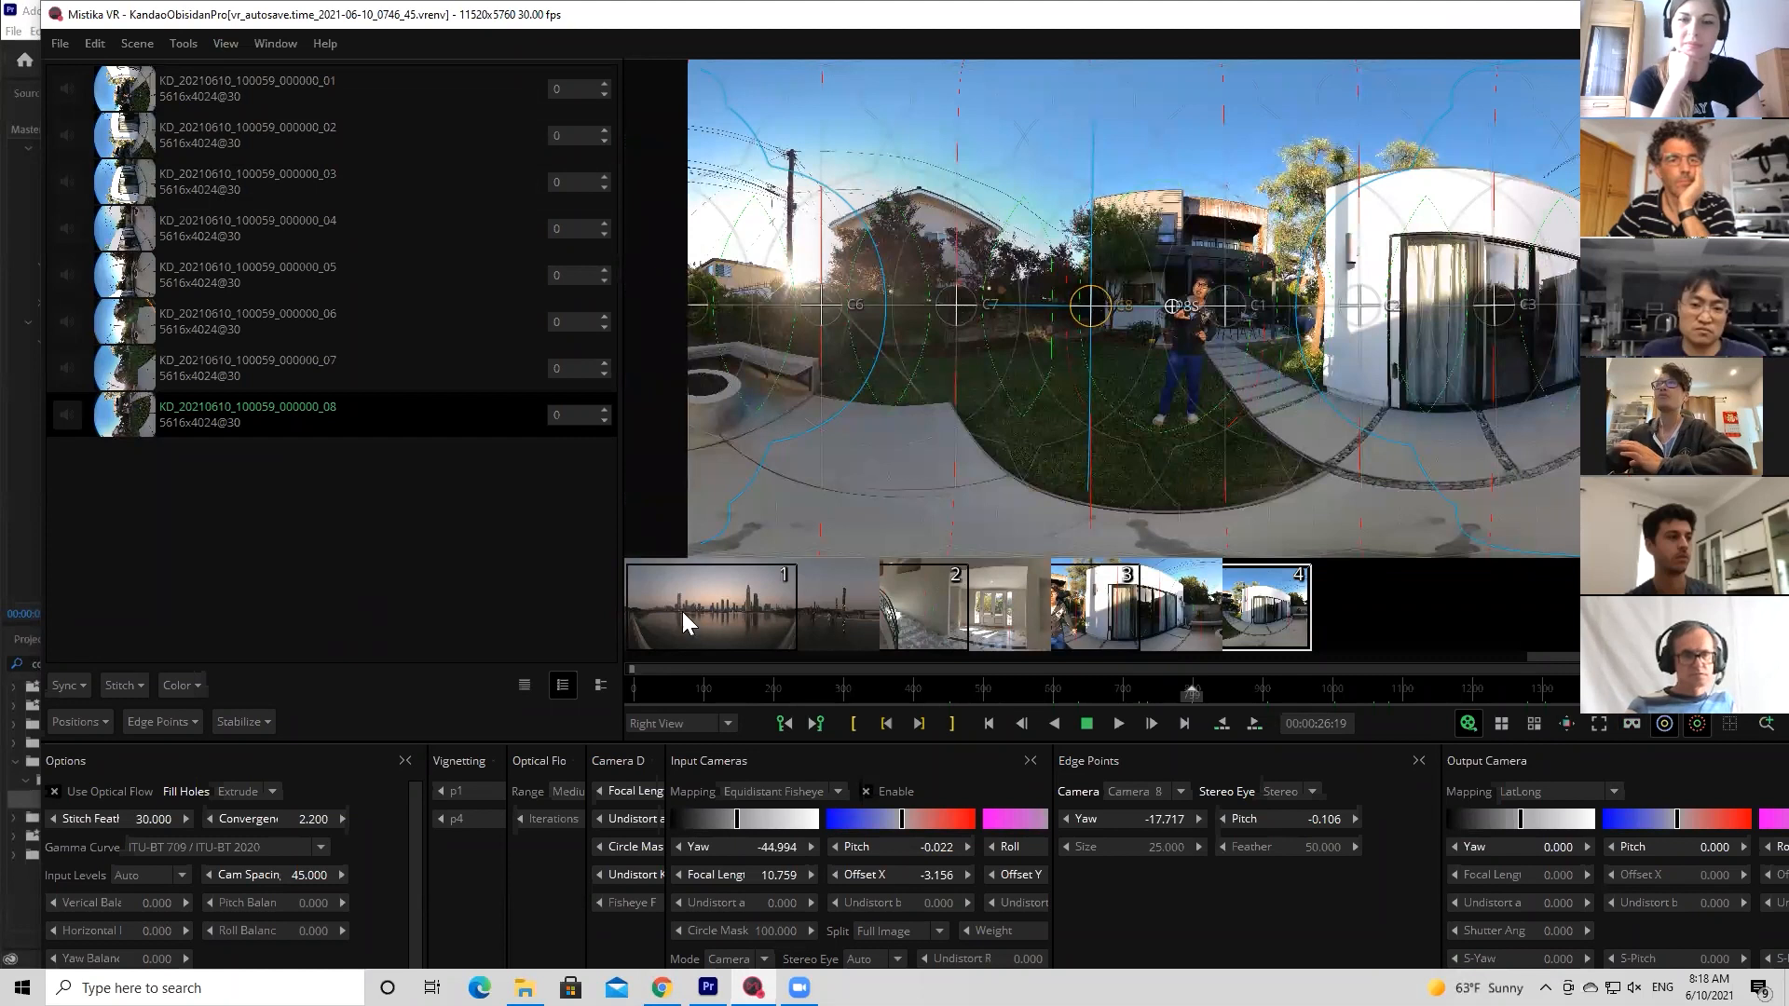
{"action": "left_click", "coordinate": [1134, 691]}
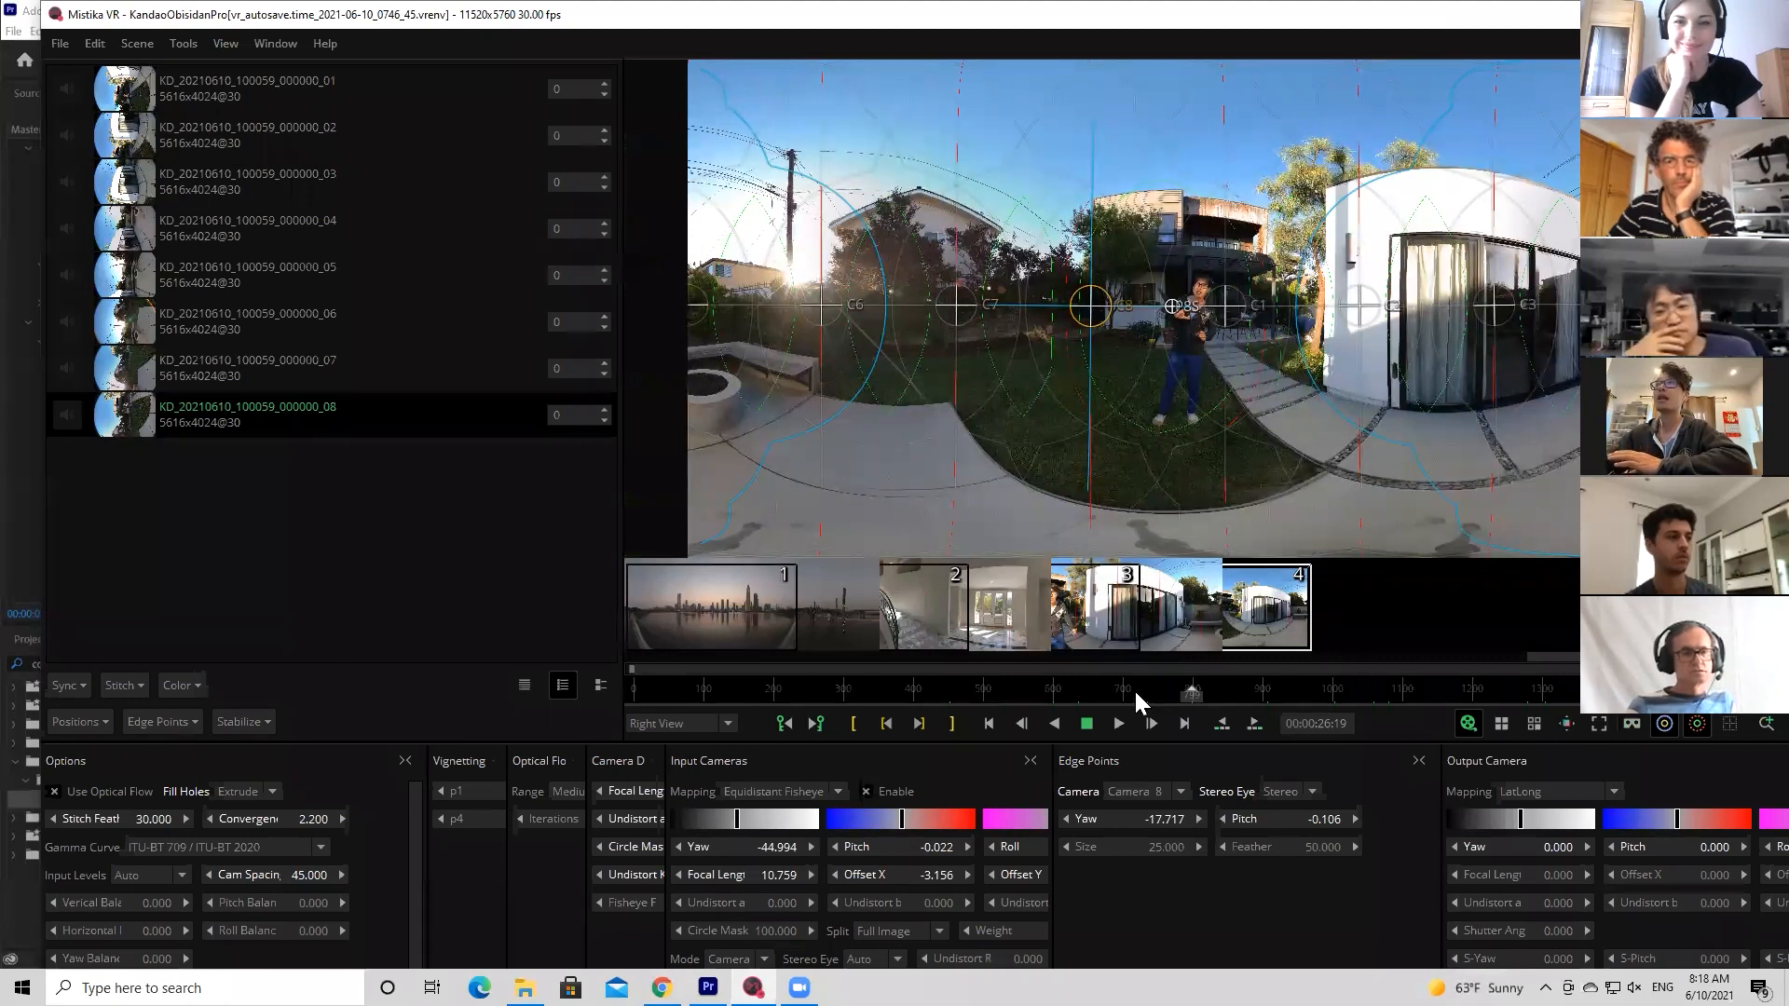
{"action": "left_click", "coordinate": [1255, 695]}
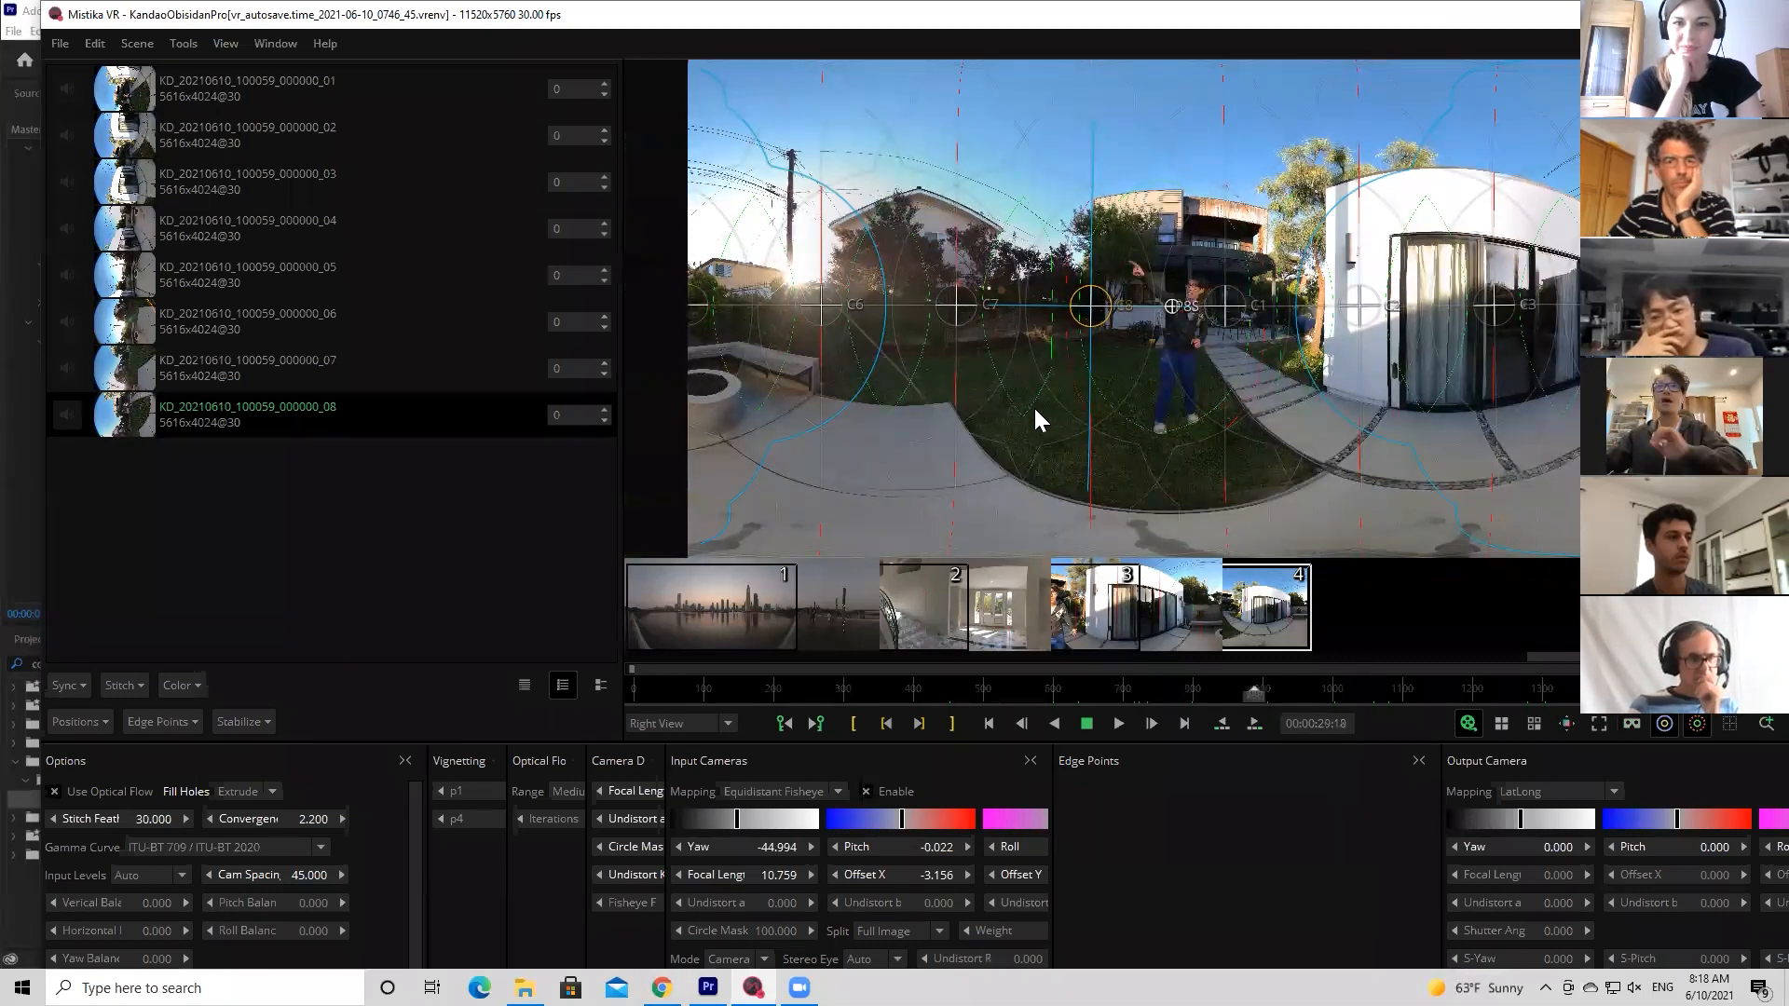
Compare the left and right eye views of the stitched garden frame by alternating between them repeatedly
{"action": "key", "text": "1"}
{"action": "key", "text": "2"}
{"action": "key", "text": "1"}
{"action": "key", "text": "2"}
{"action": "key", "text": "1"}
{"action": "key", "text": "2"}
{"action": "key", "text": "1"}
{"action": "key", "text": "2"}
Select the edge point on the person between cameras 8 and 1 and delete it
{"action": "left_click", "coordinate": [1172, 305]}
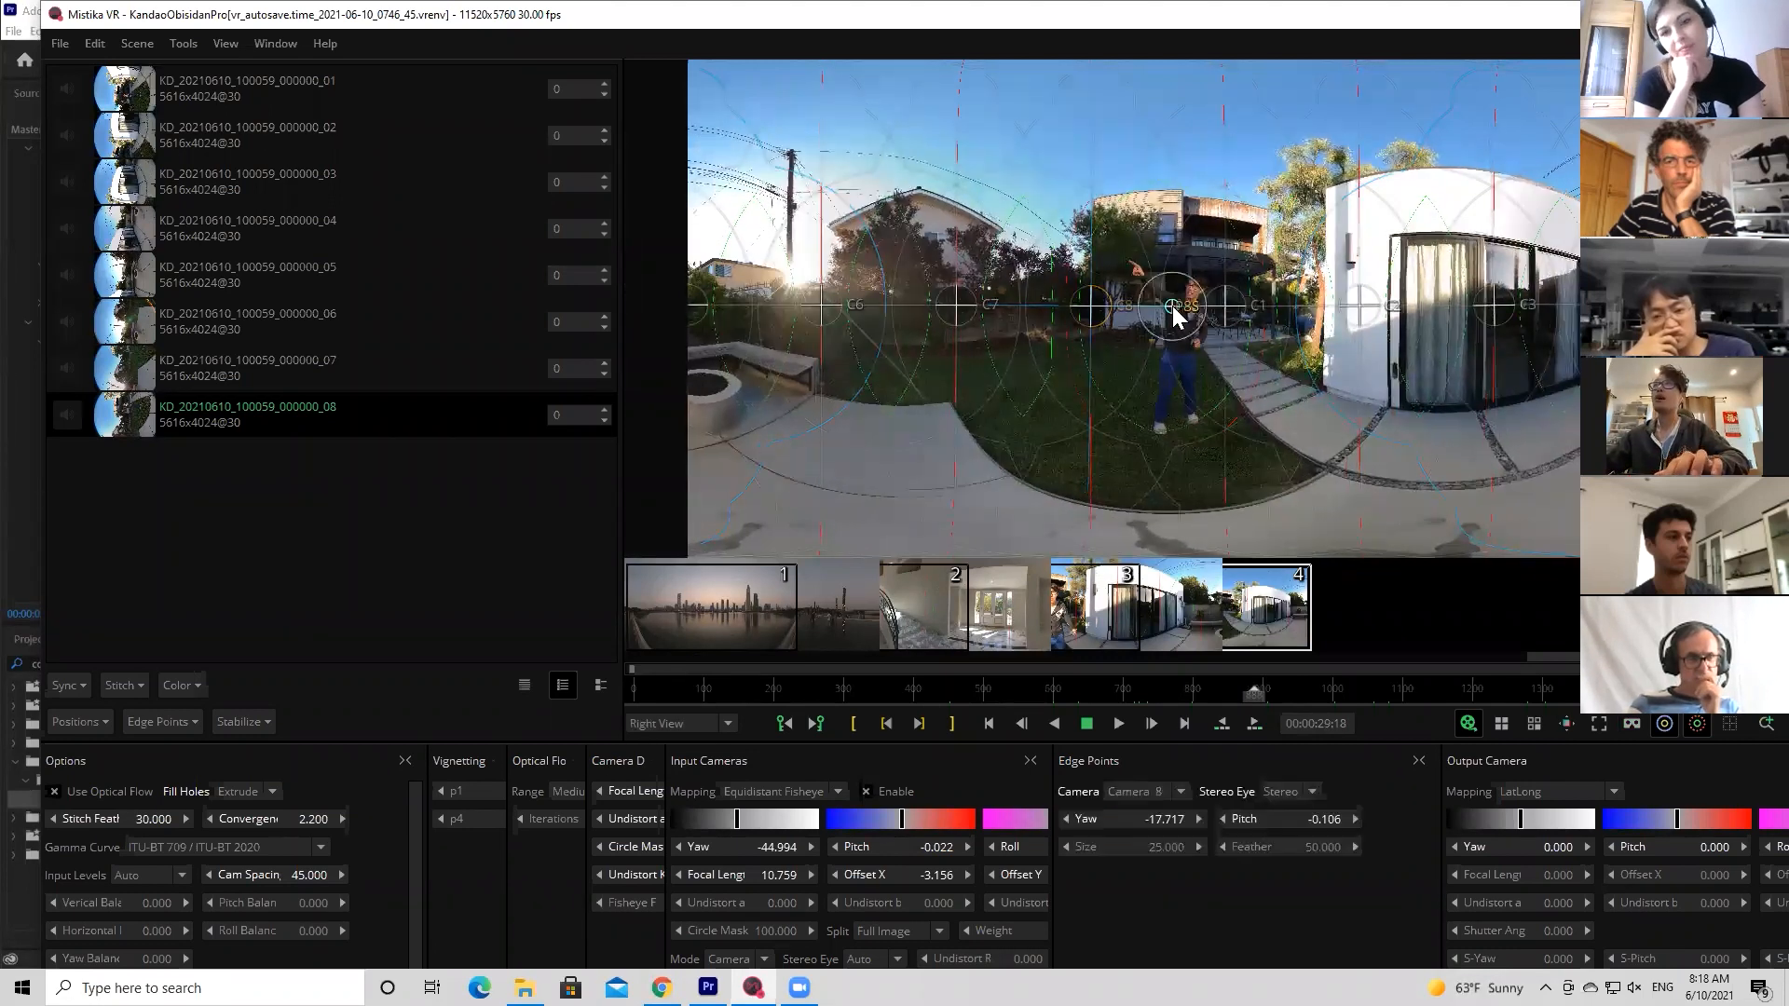
{"action": "left_click", "coordinate": [186, 721]}
{"action": "left_click", "coordinate": [192, 771]}
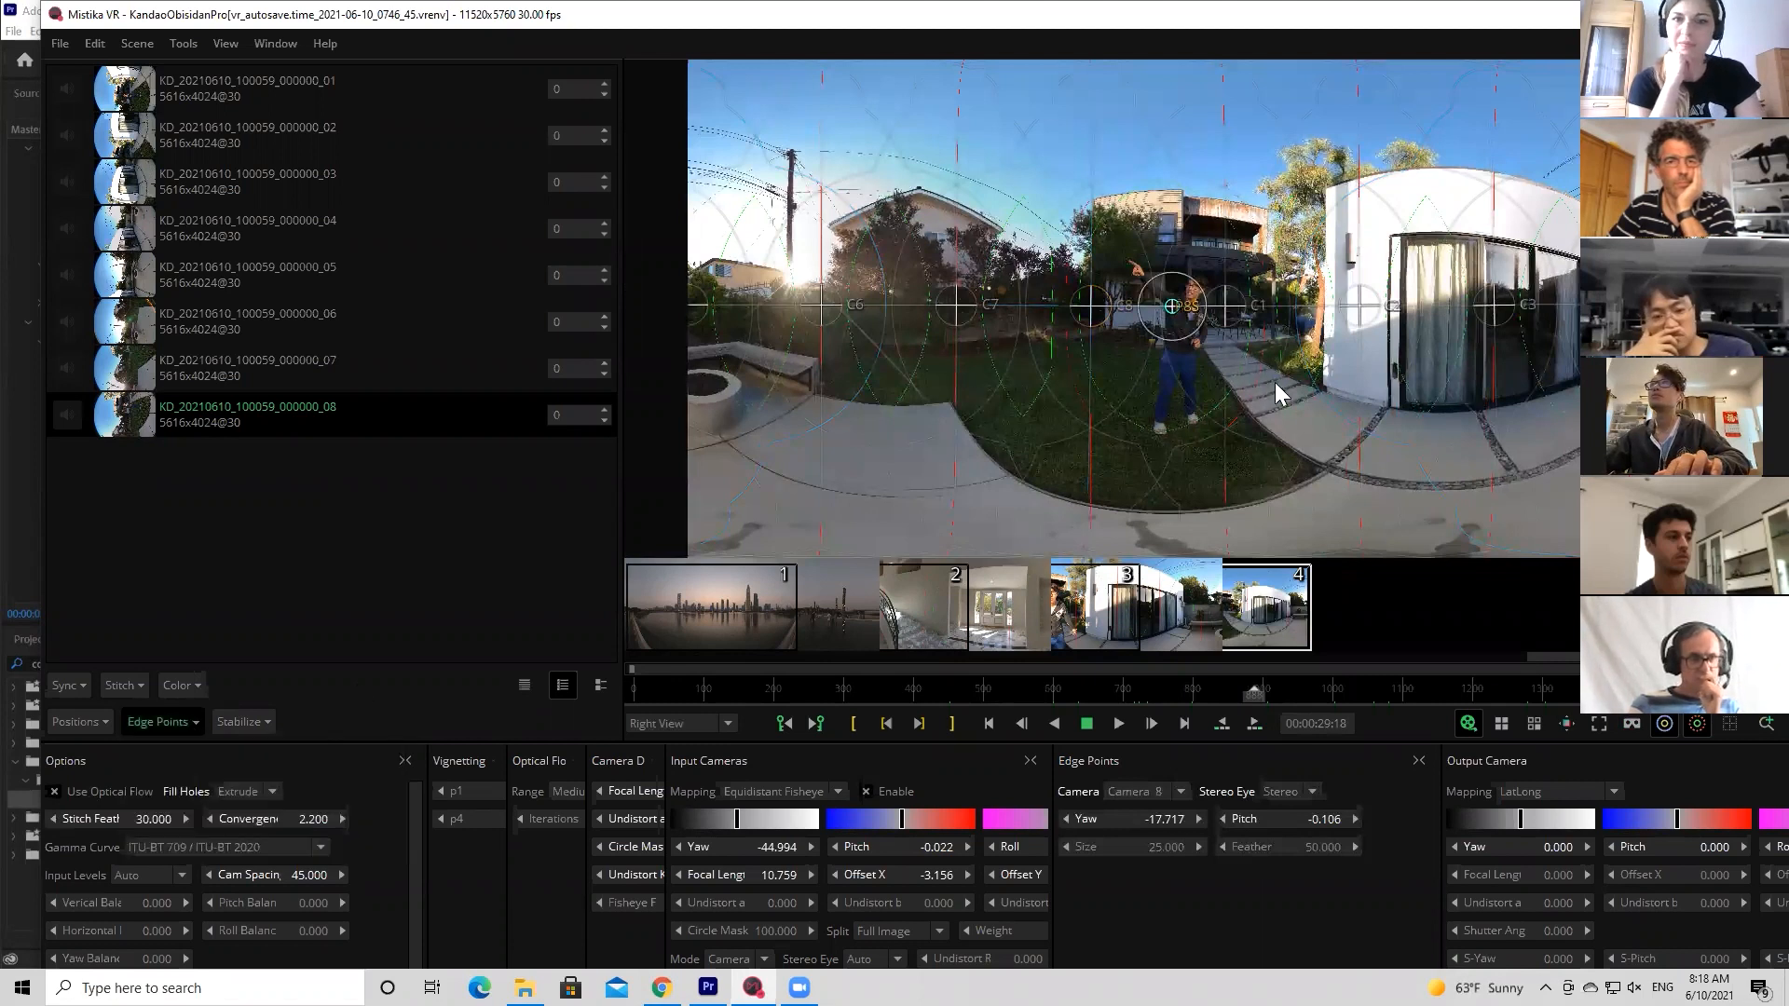
Examine the stitch around the pointing person and highlight camera clips 01 and 08 in turn
{"action": "scroll", "coordinate": [1353, 402], "scroll_direction": "up", "scroll_amount": 10}
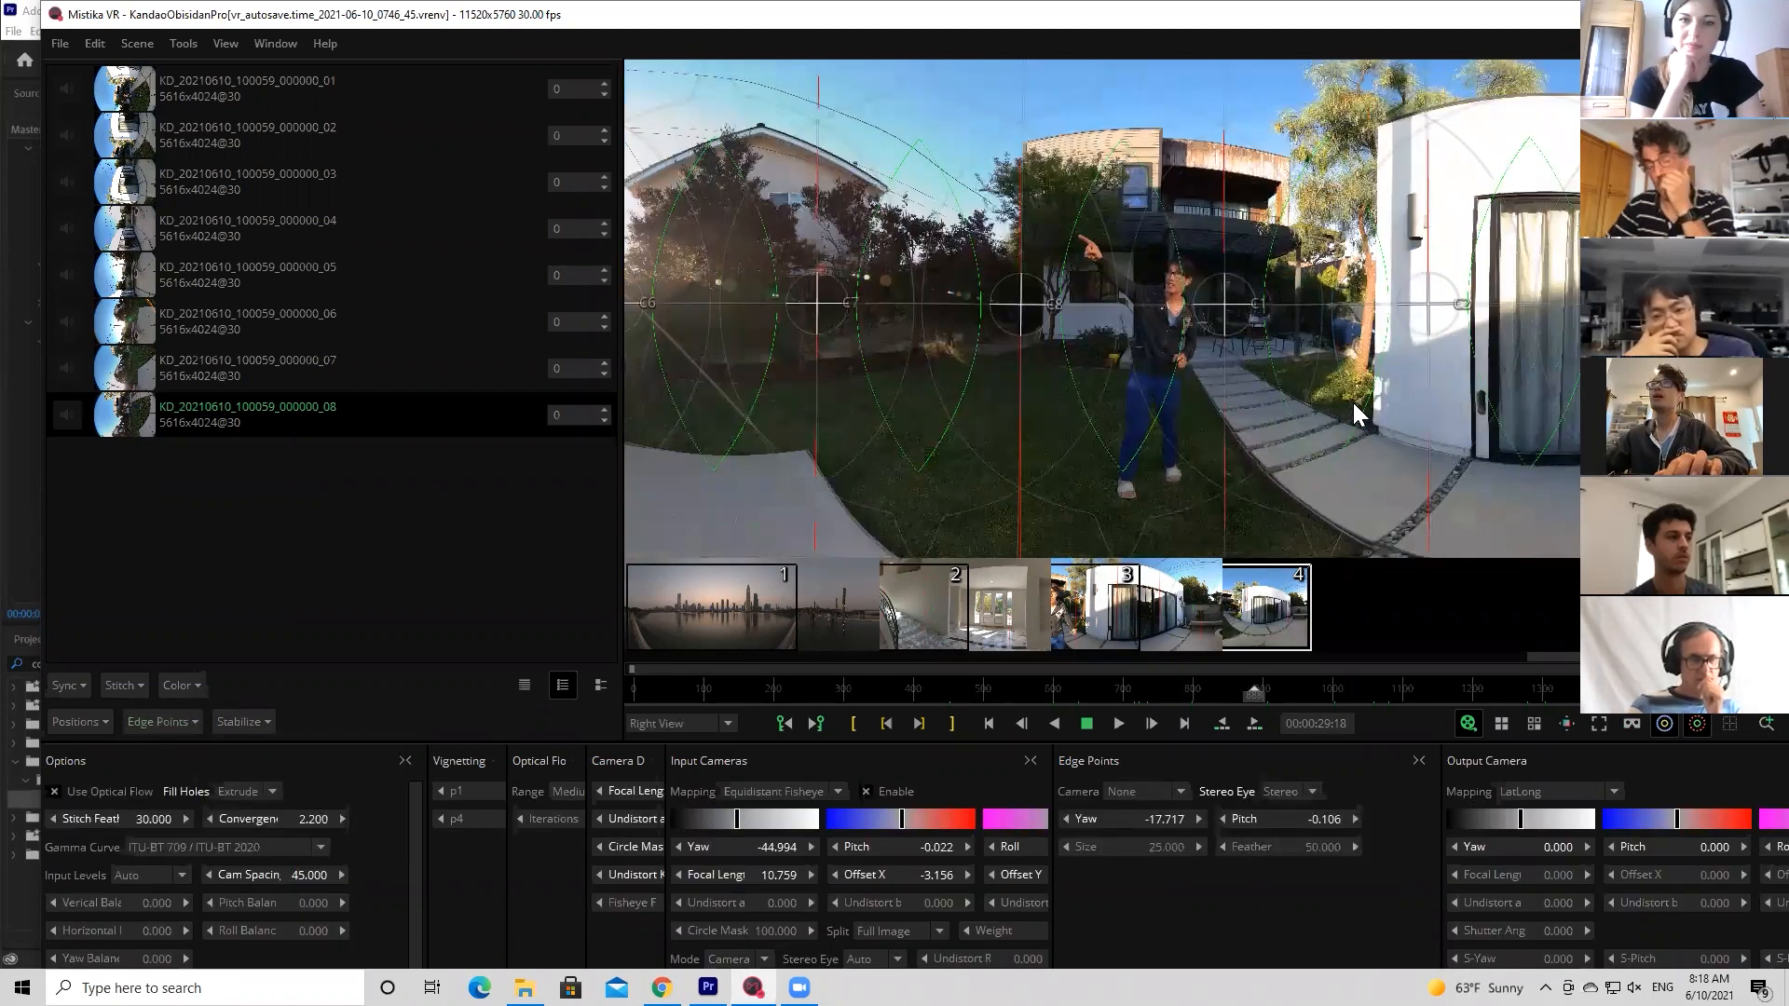
{"action": "scroll", "coordinate": [1353, 403], "scroll_direction": "down", "scroll_amount": 10}
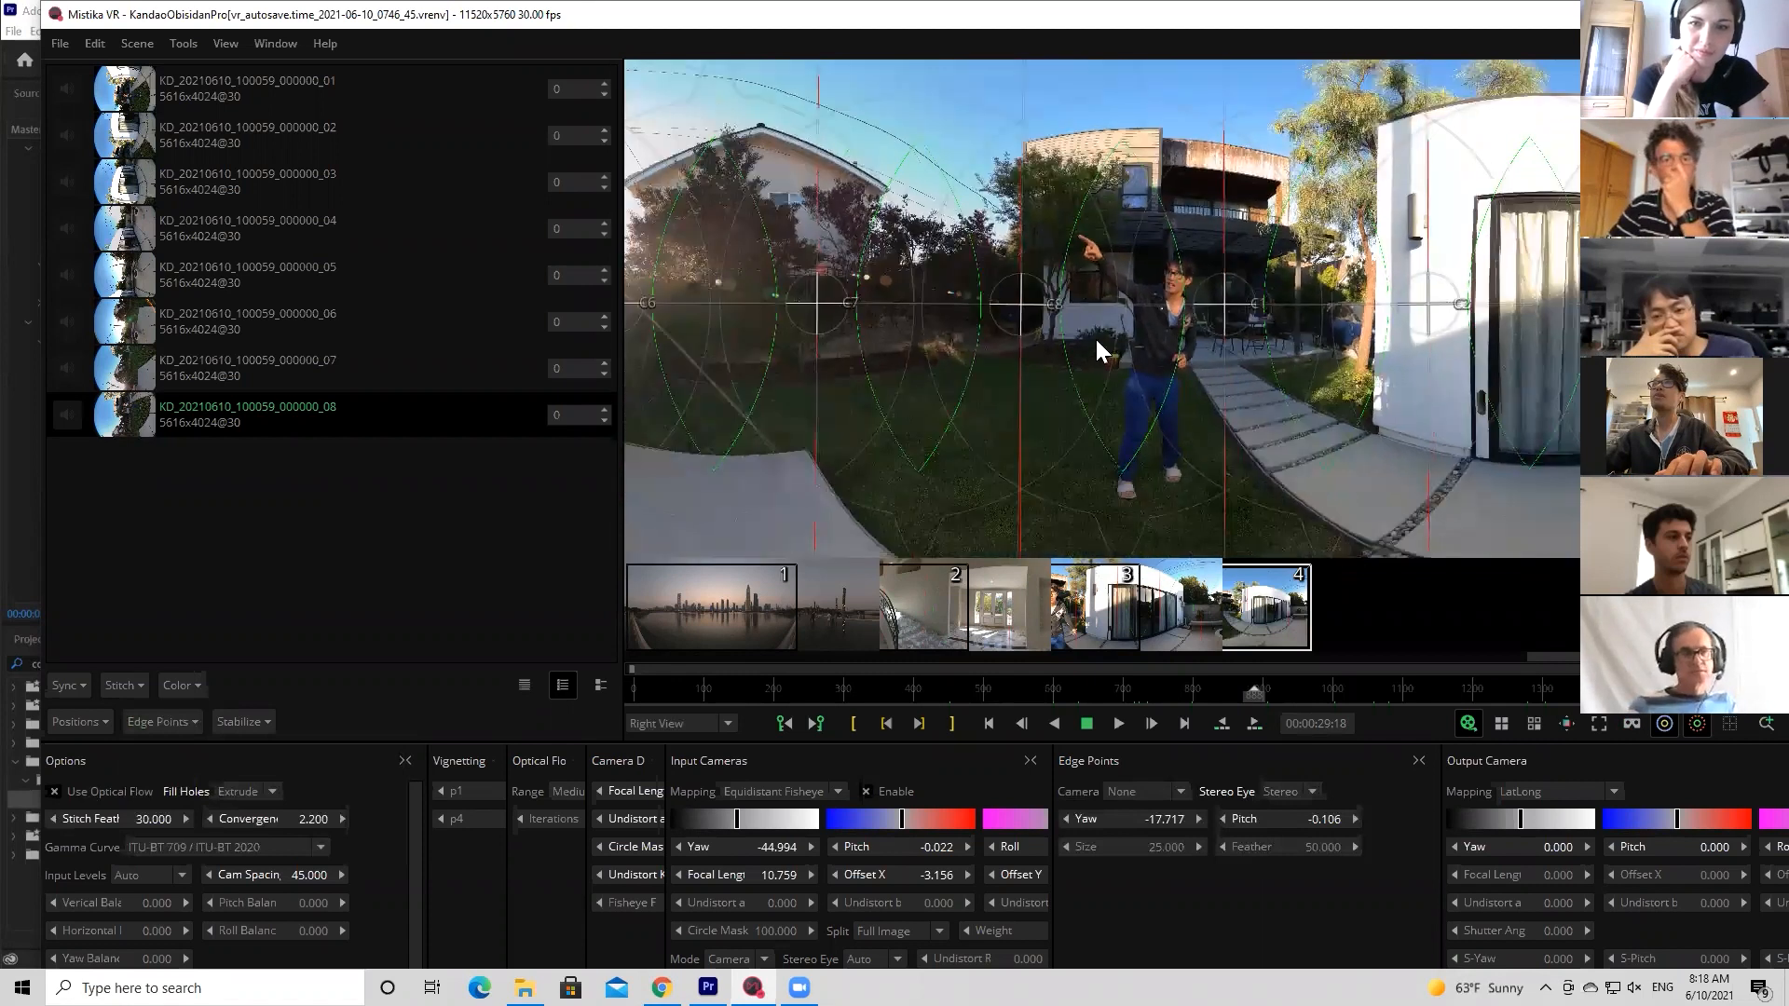
{"action": "scroll", "coordinate": [1161, 356], "scroll_direction": "up", "scroll_amount": 2}
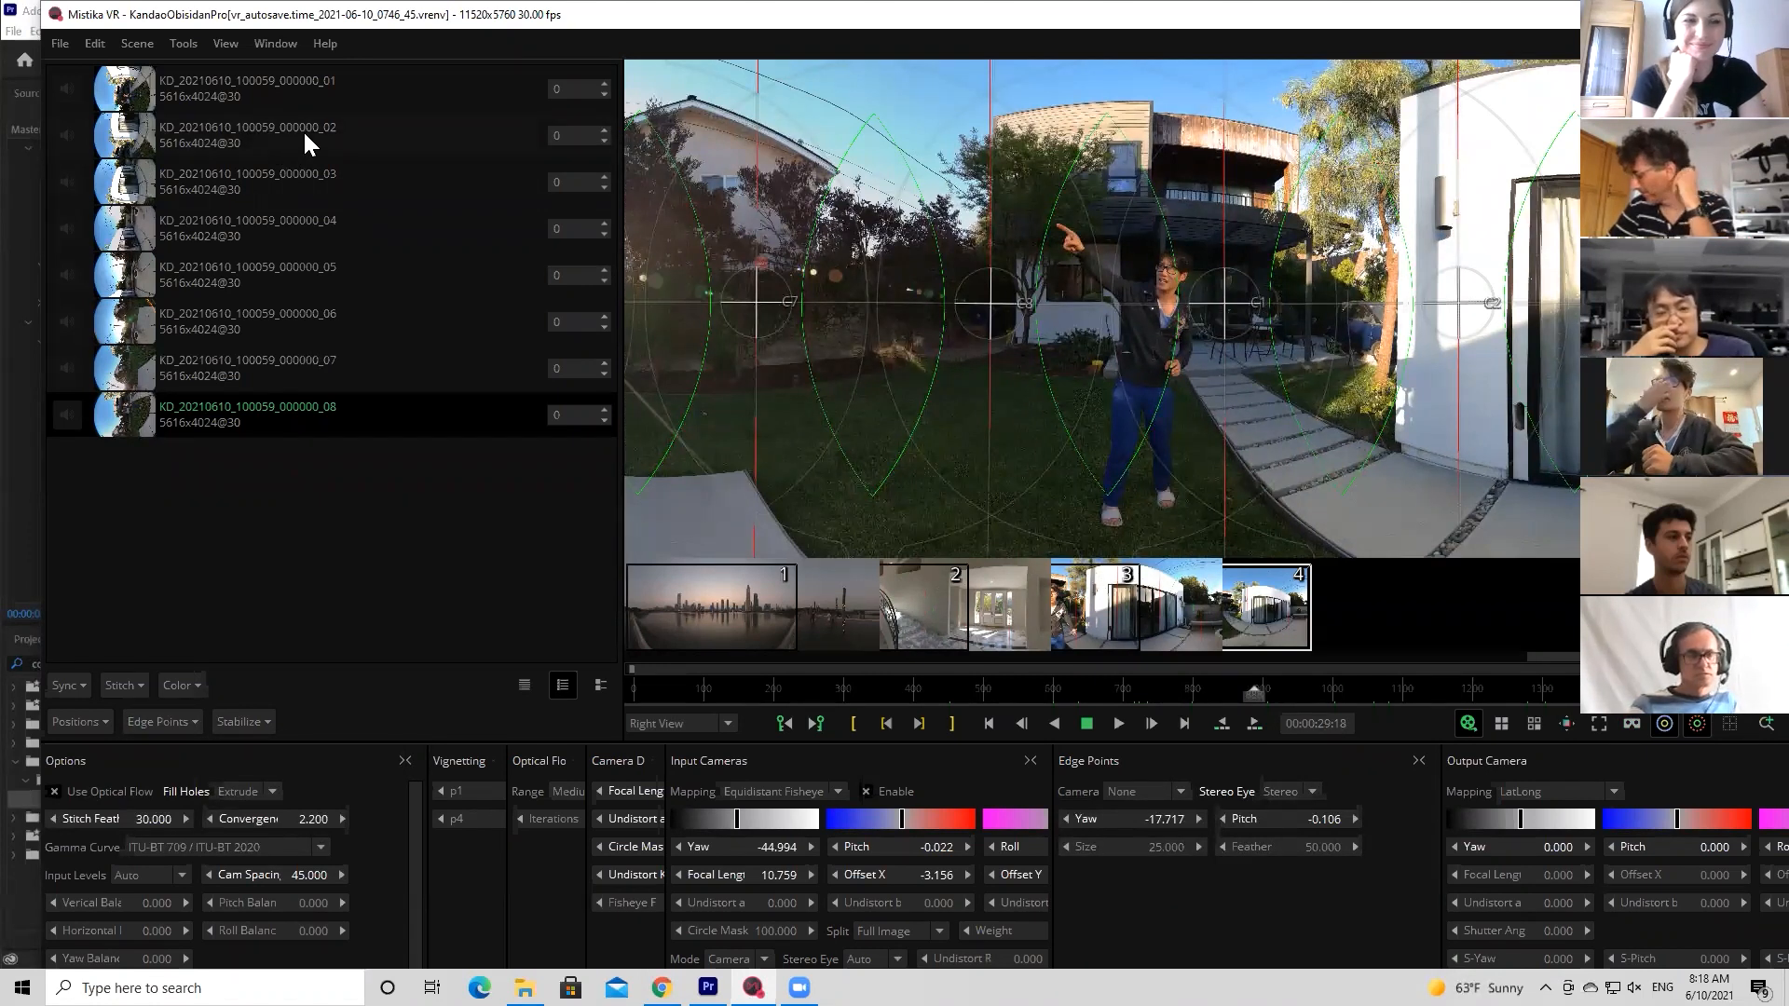
{"action": "left_click", "coordinate": [269, 96]}
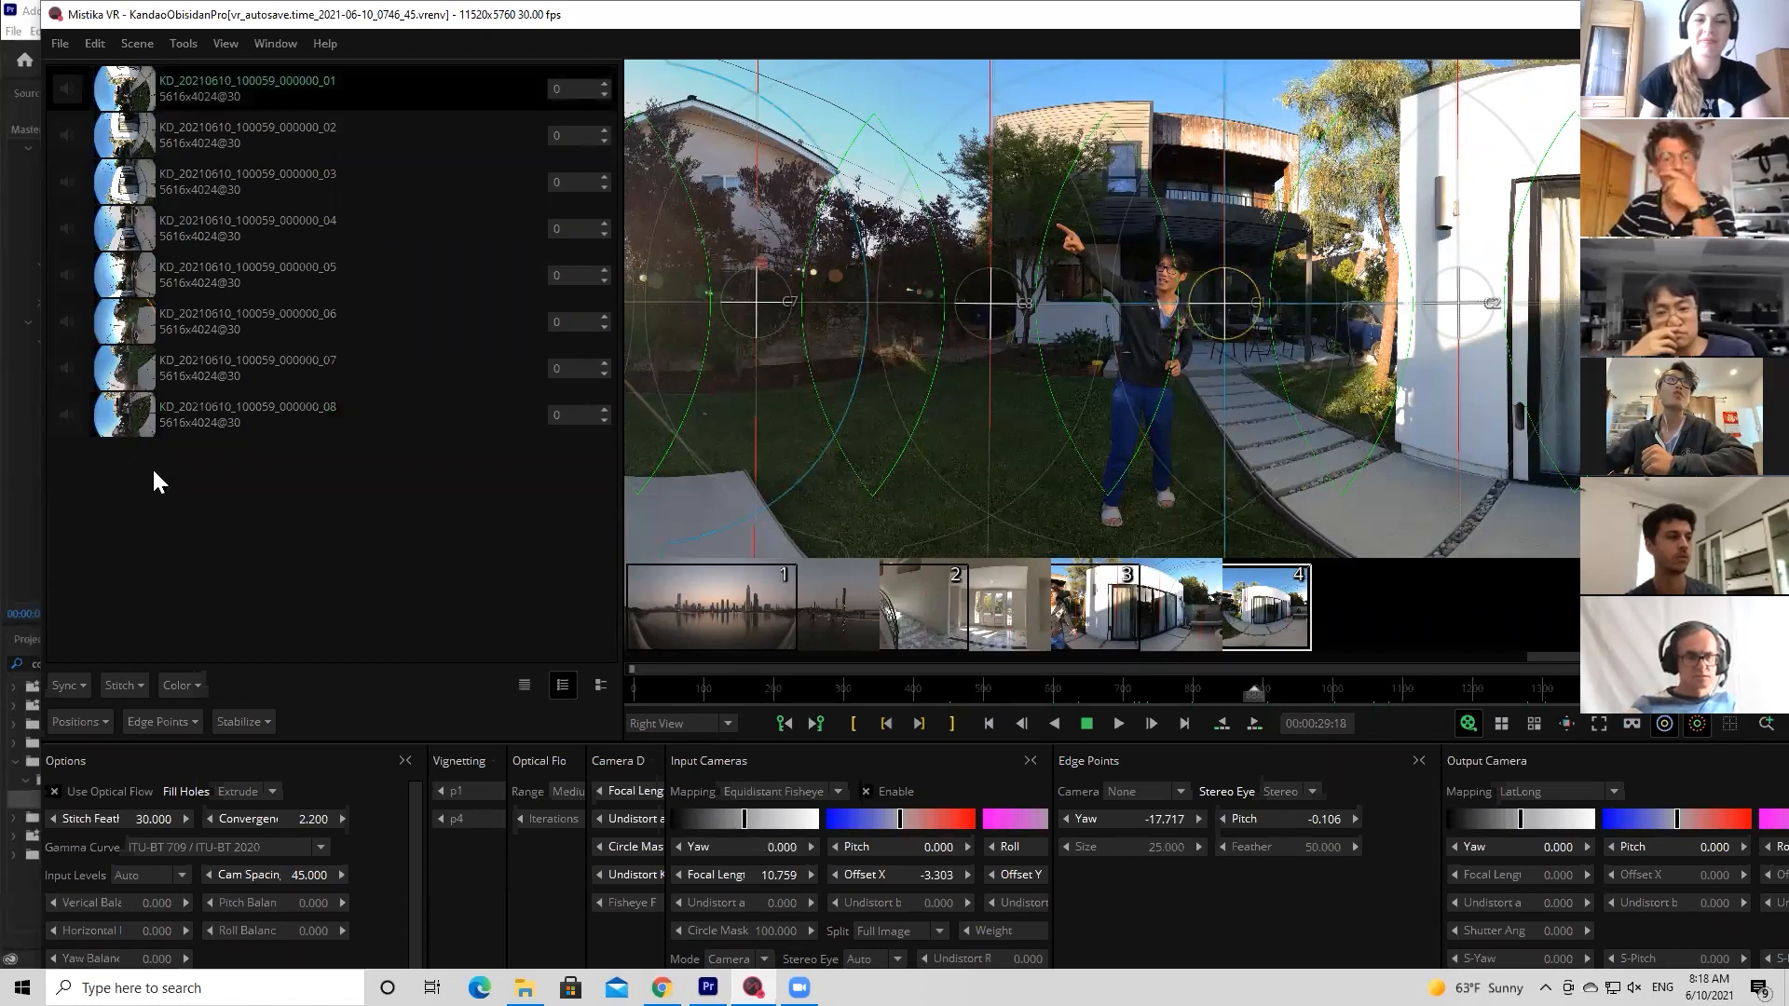
{"action": "left_click", "coordinate": [230, 424]}
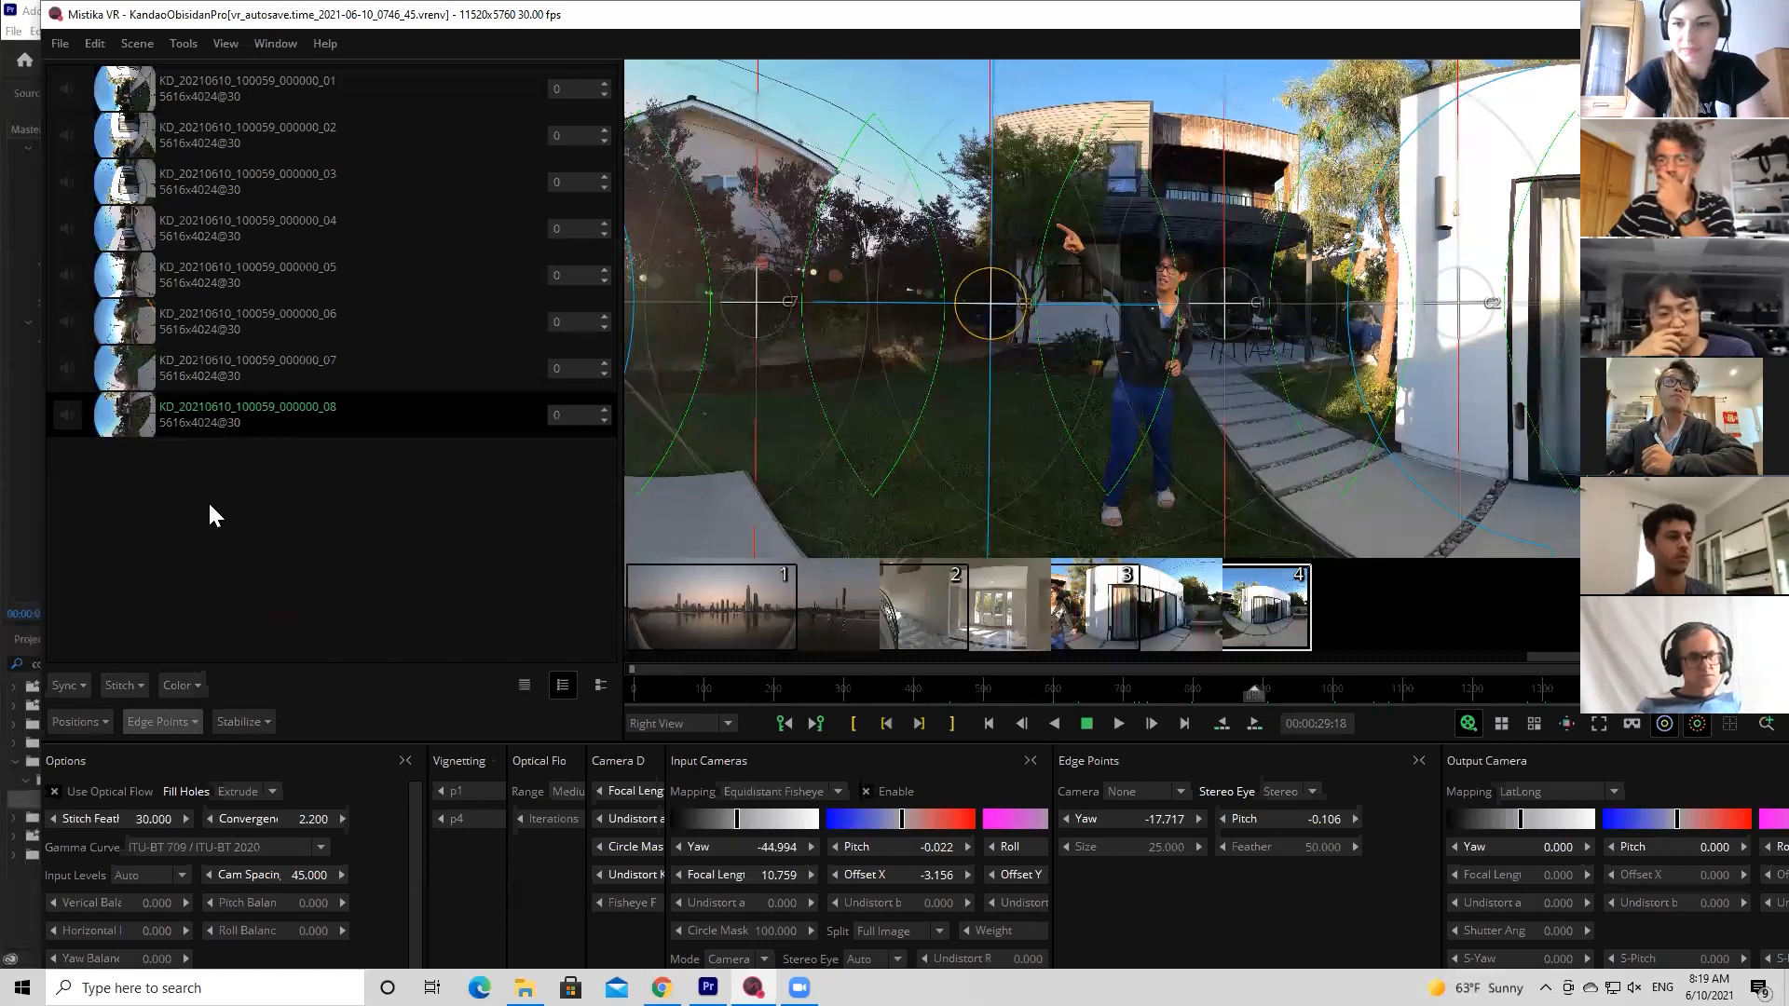
Start a stitch import and browse to the 360 folder on the G-SPEED Shuttle XL TB3 (E:) drive
{"action": "left_click", "coordinate": [128, 689]}
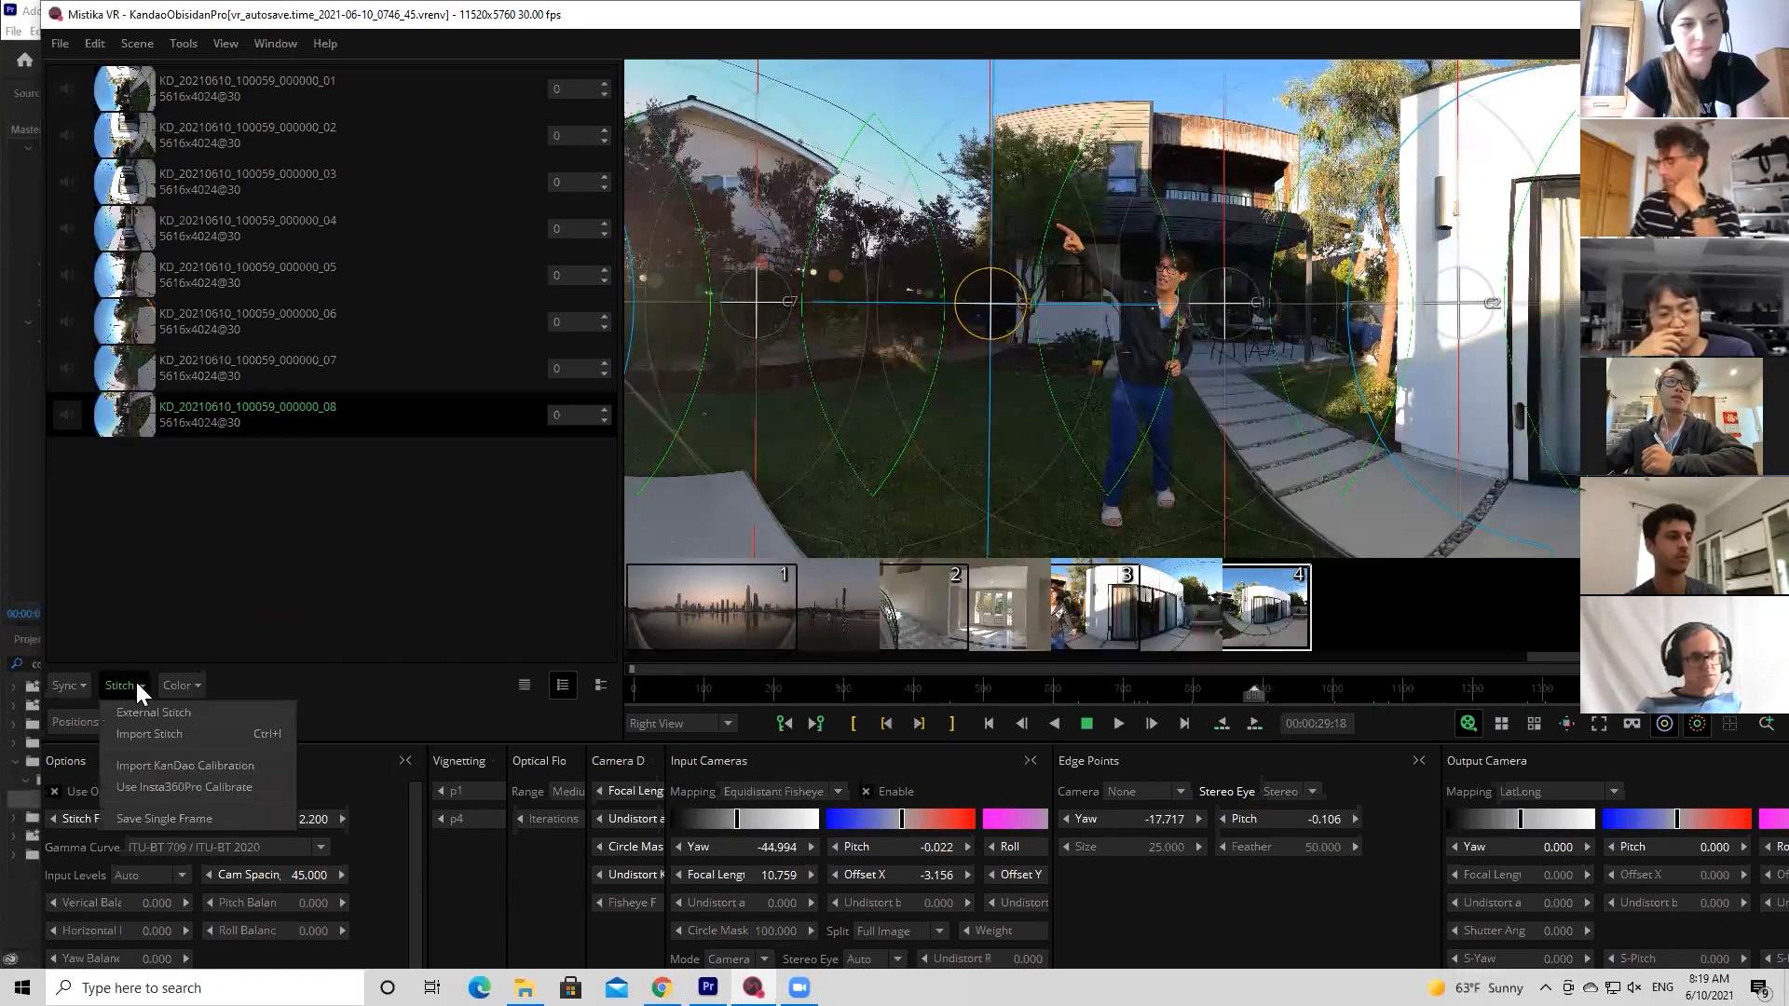
{"action": "left_click", "coordinate": [145, 734]}
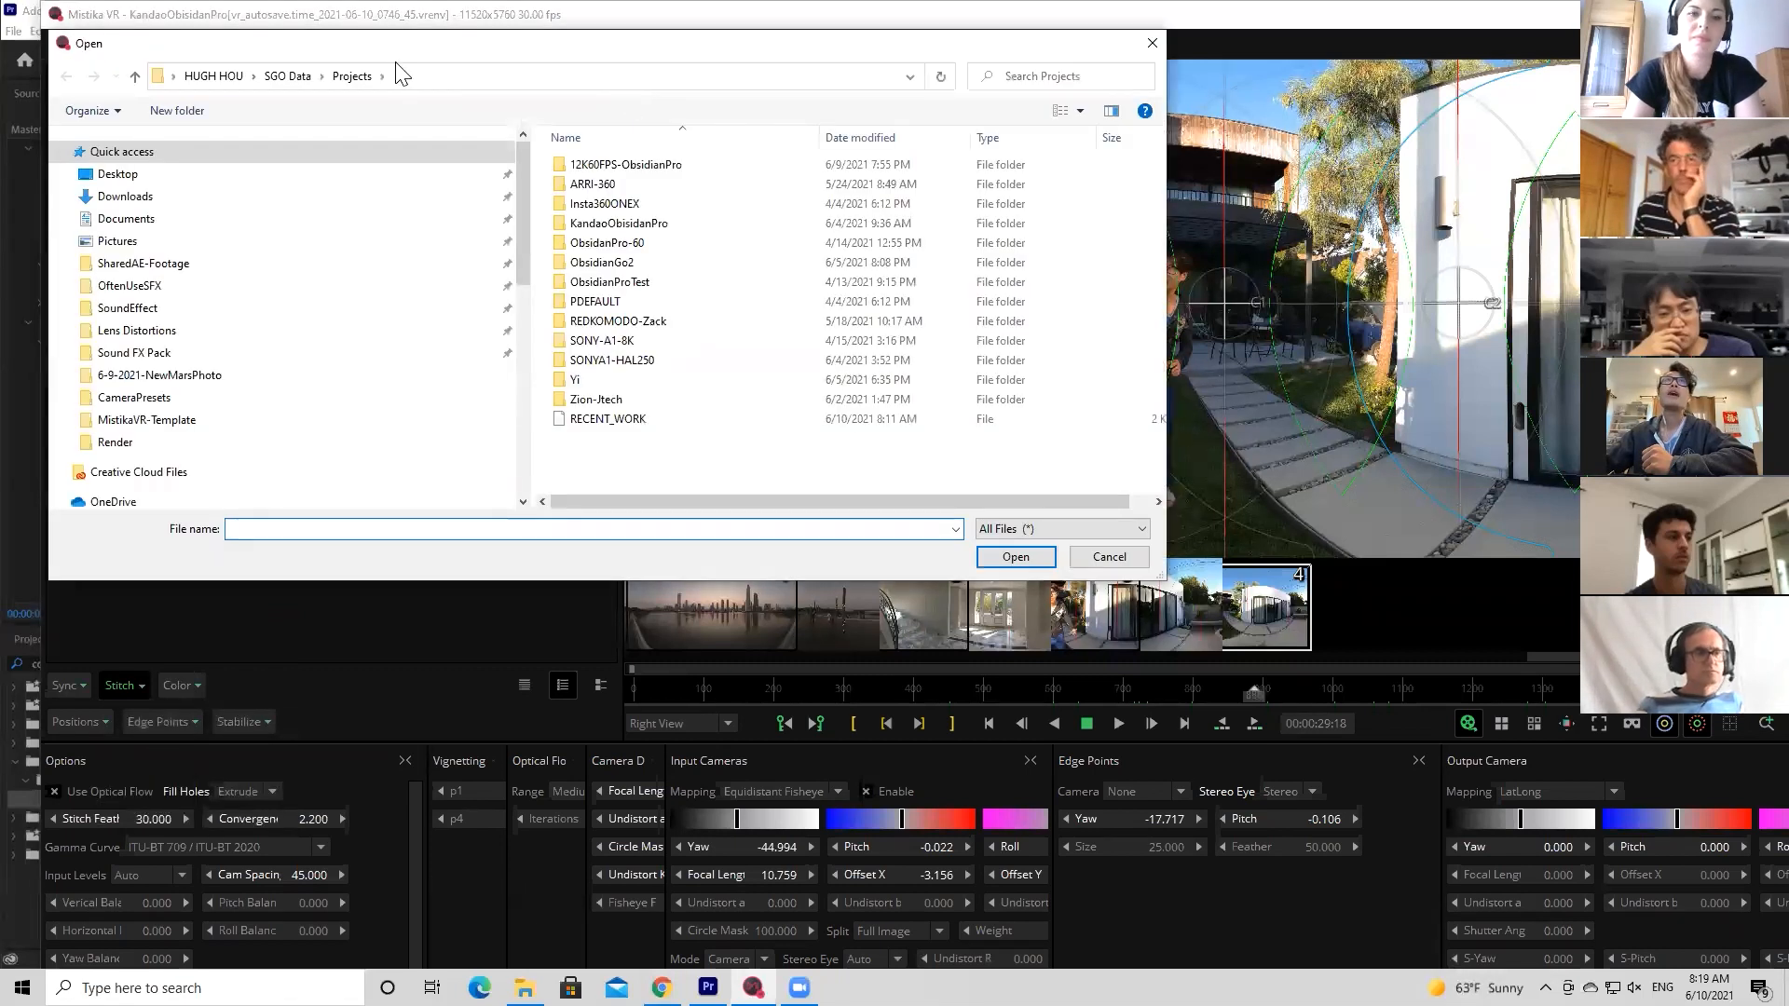
{"action": "left_click_drag", "start_coordinate": [403, 52], "coordinate": [570, 193]}
{"action": "scroll", "coordinate": [392, 596], "scroll_direction": "down", "scroll_amount": 10}
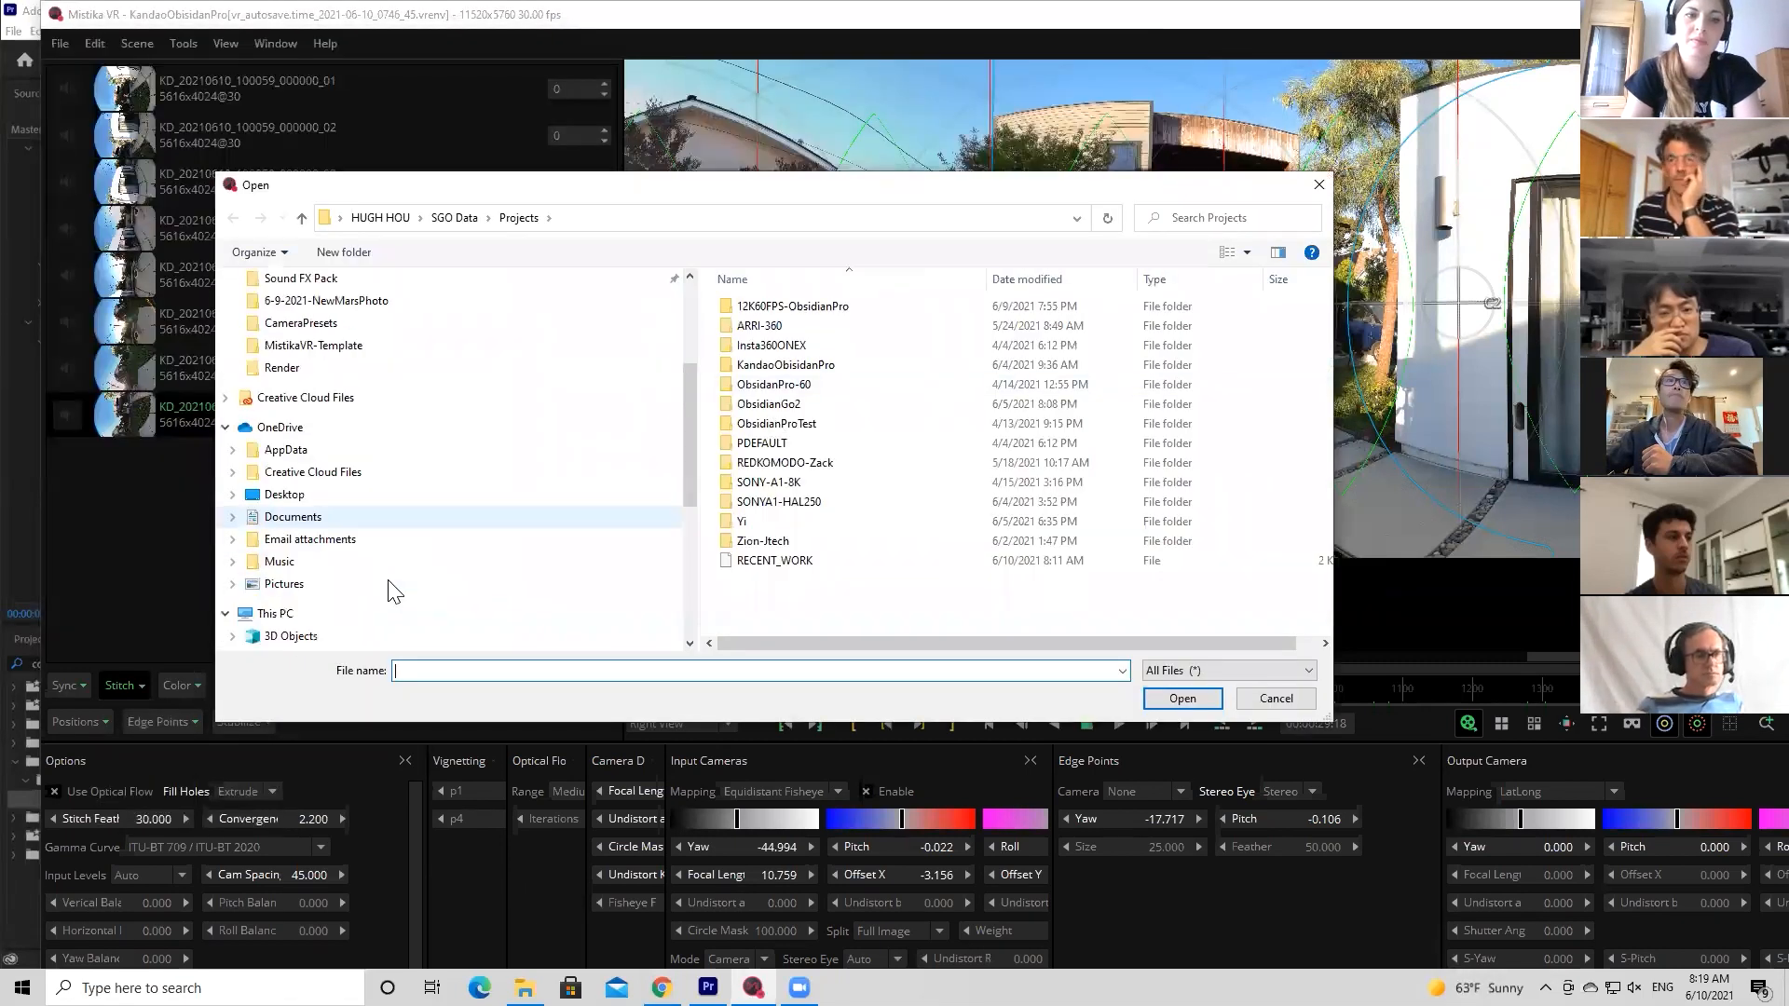
{"action": "left_click", "coordinate": [296, 510]}
{"action": "left_click", "coordinate": [332, 532]}
{"action": "left_click", "coordinate": [746, 366]}
{"action": "double_click", "coordinate": [746, 365]}
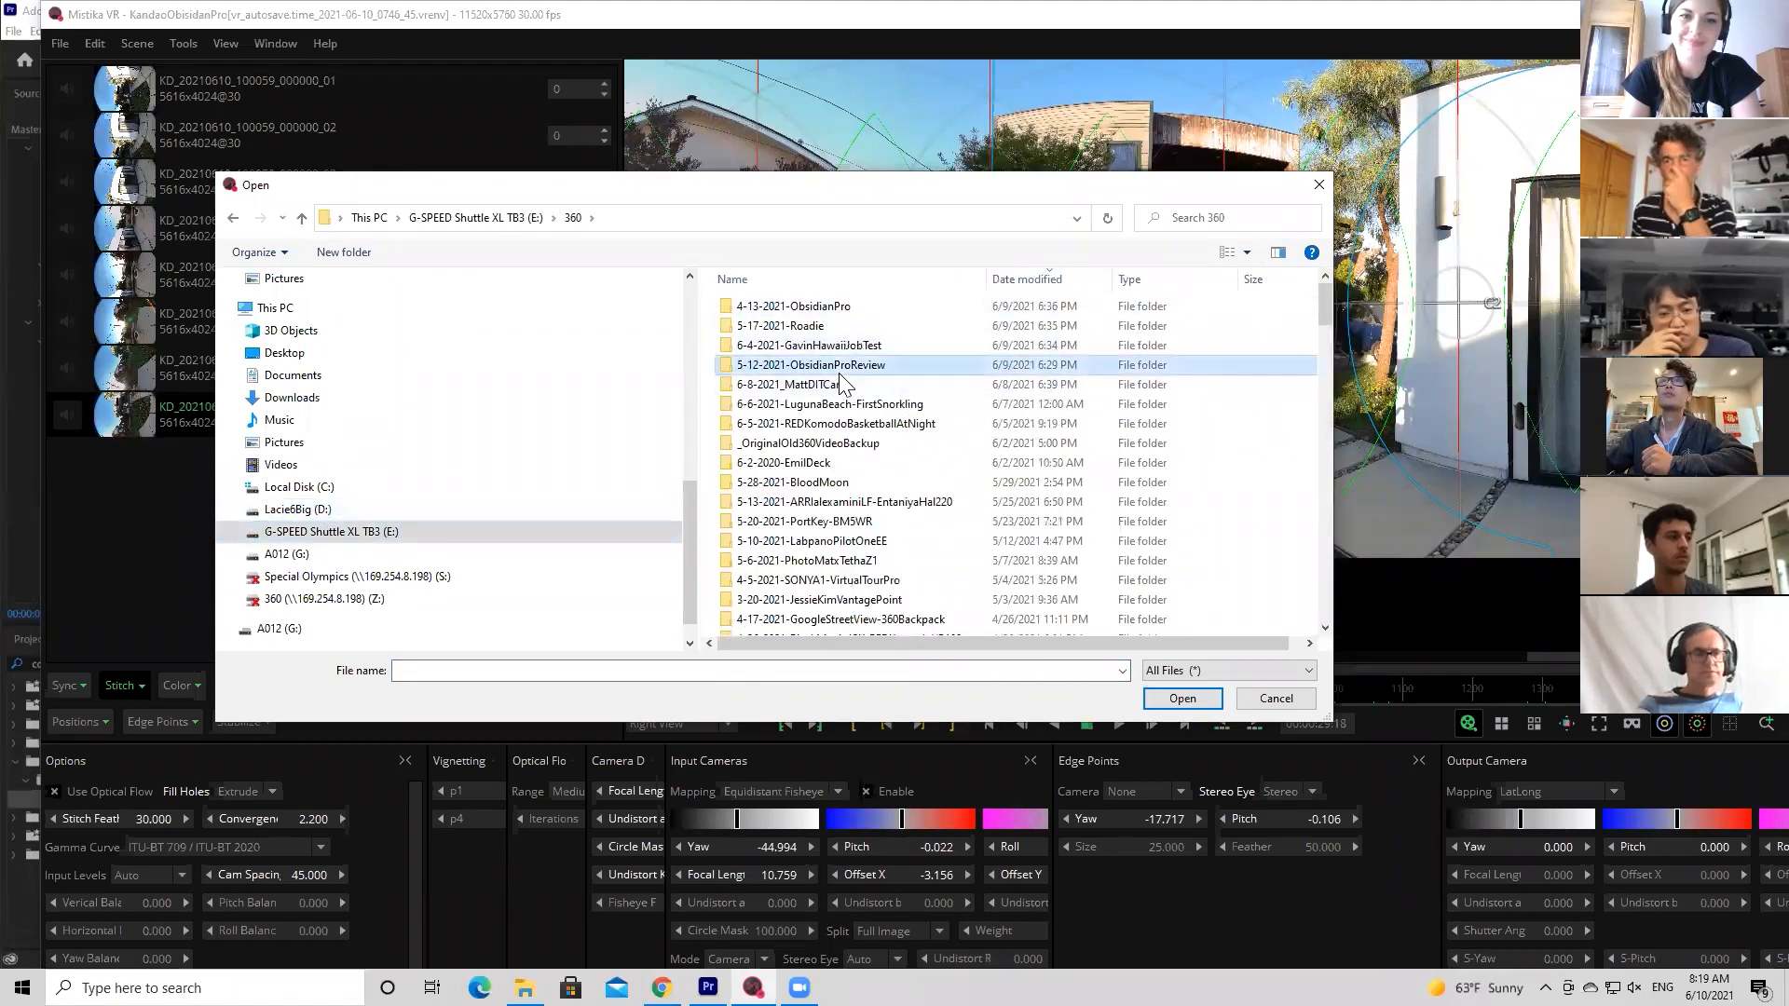
Import the stitch file refined-OP6200513433.xml from the MistikaVR-Template folder inside 5-12-2021-ObsidianProReview\6-9-2021_UPDATE
{"action": "double_click", "coordinate": [838, 373]}
{"action": "double_click", "coordinate": [802, 309]}
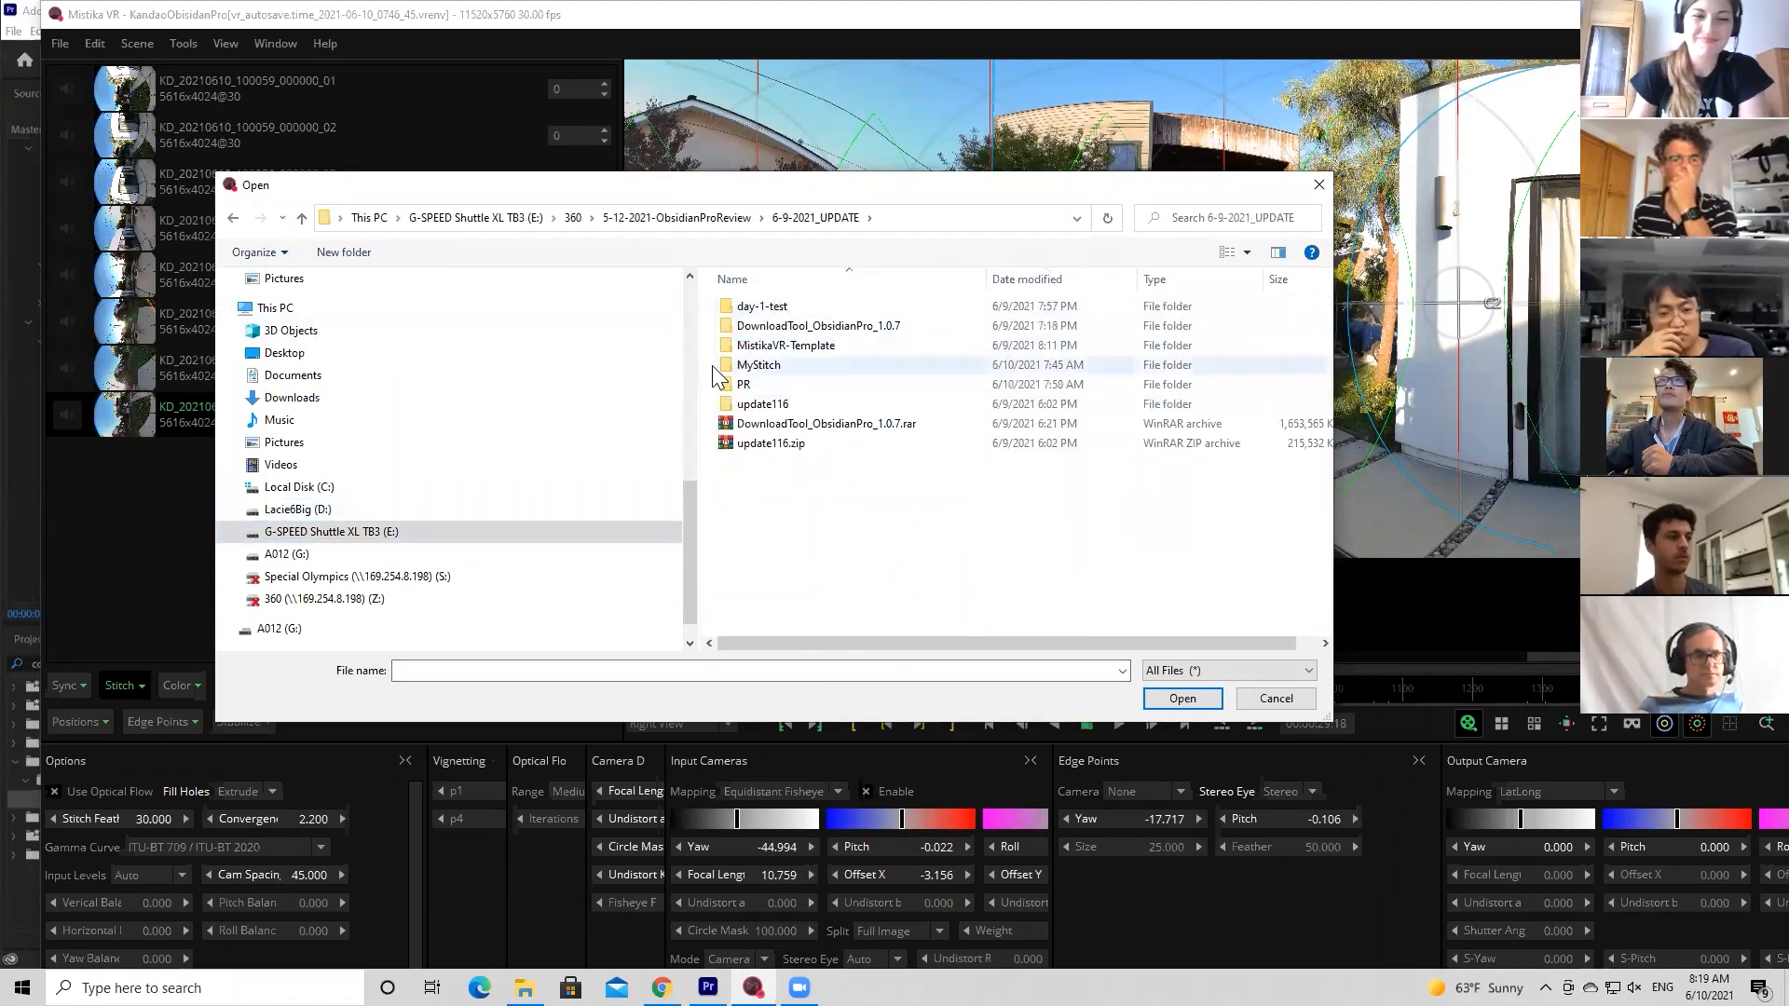
{"action": "double_click", "coordinate": [774, 345]}
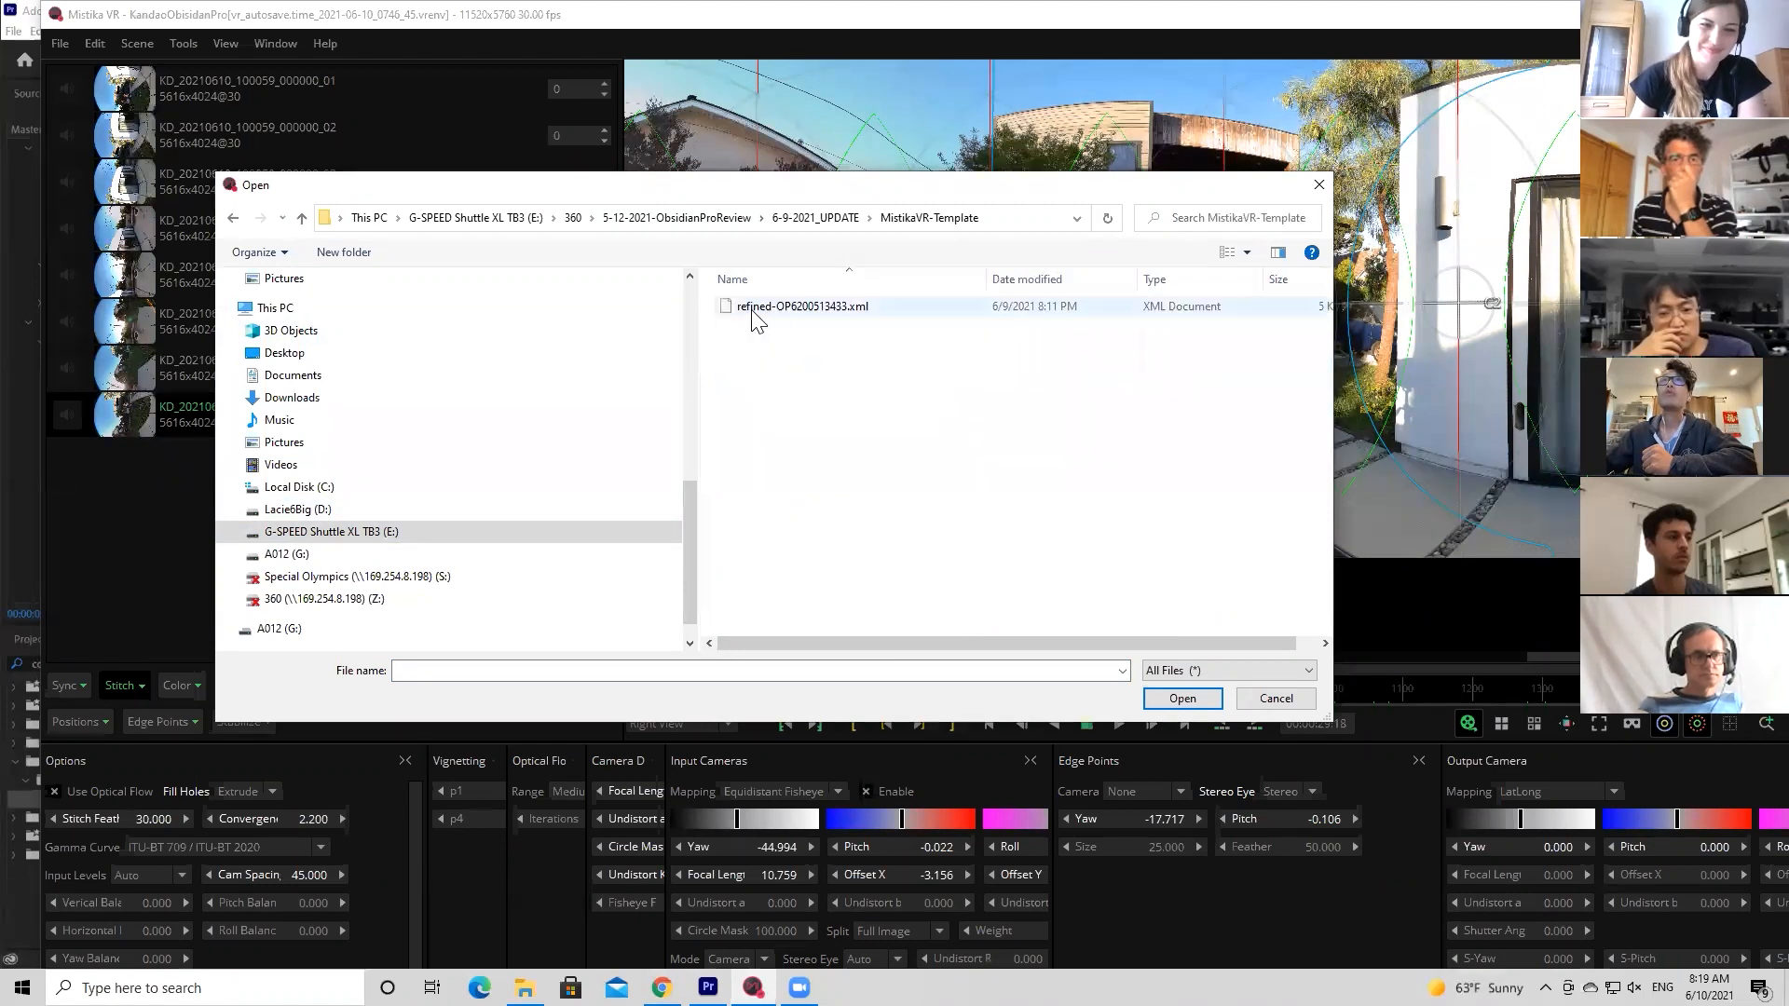
{"action": "left_click", "coordinate": [809, 311]}
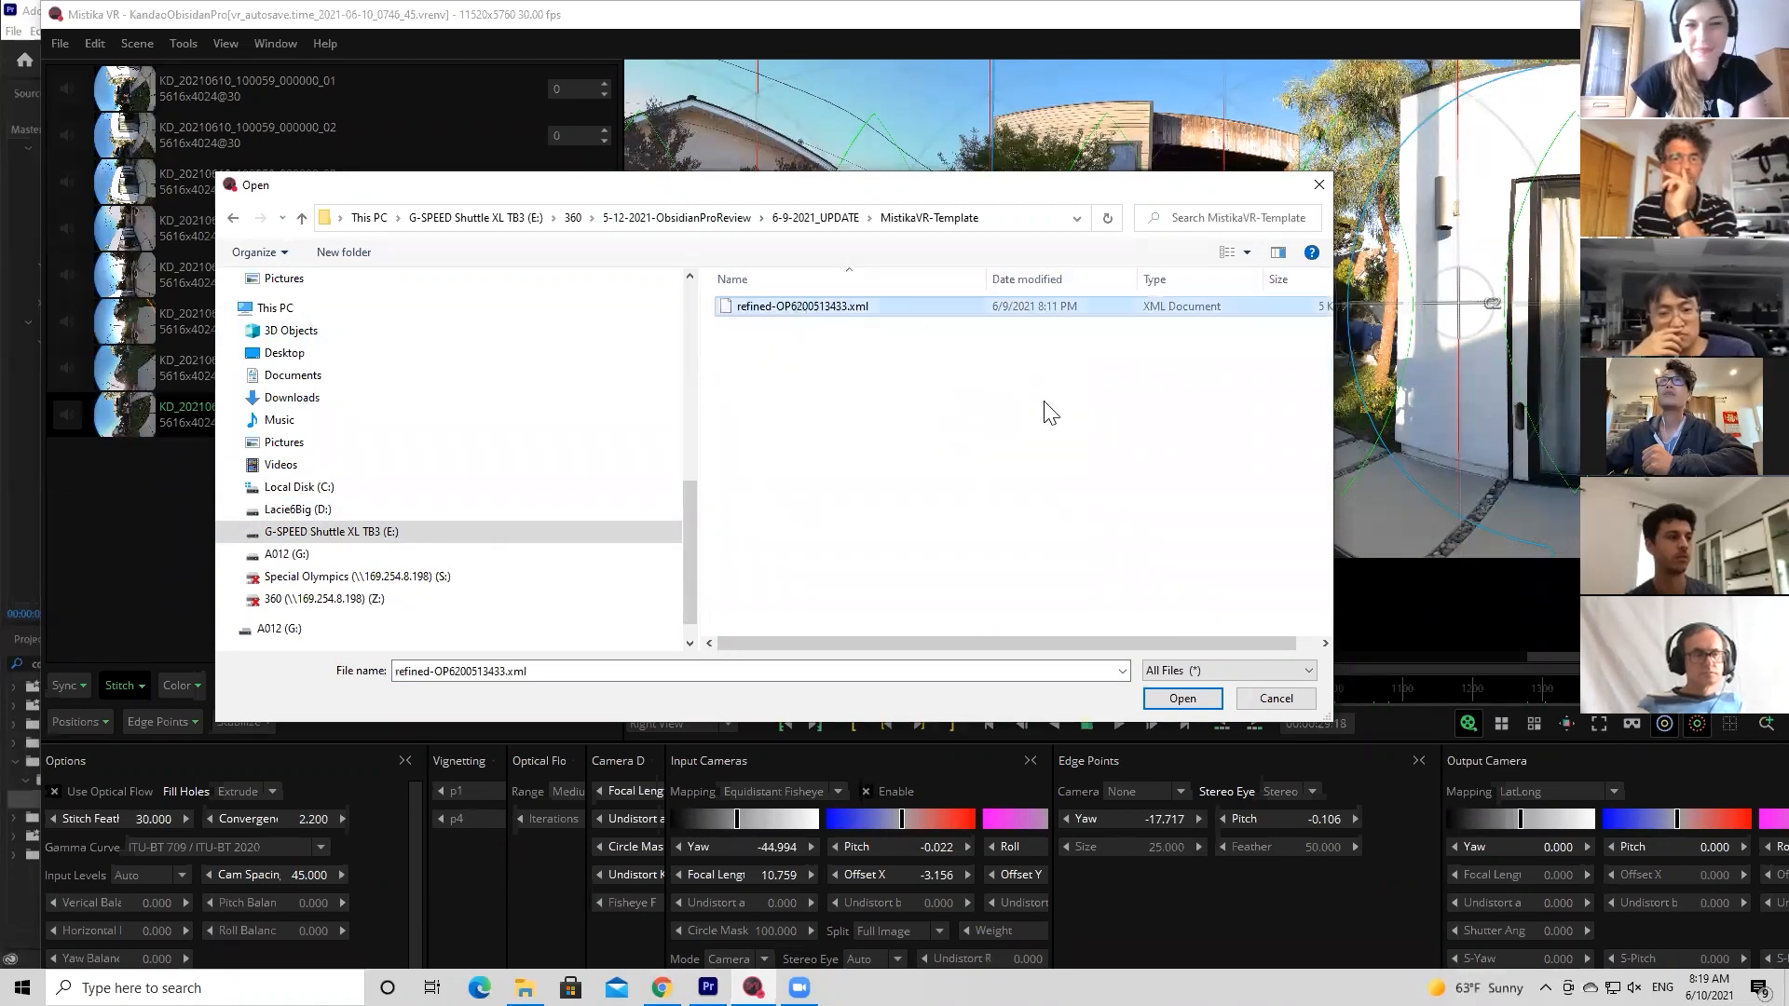
{"action": "left_click", "coordinate": [1167, 705]}
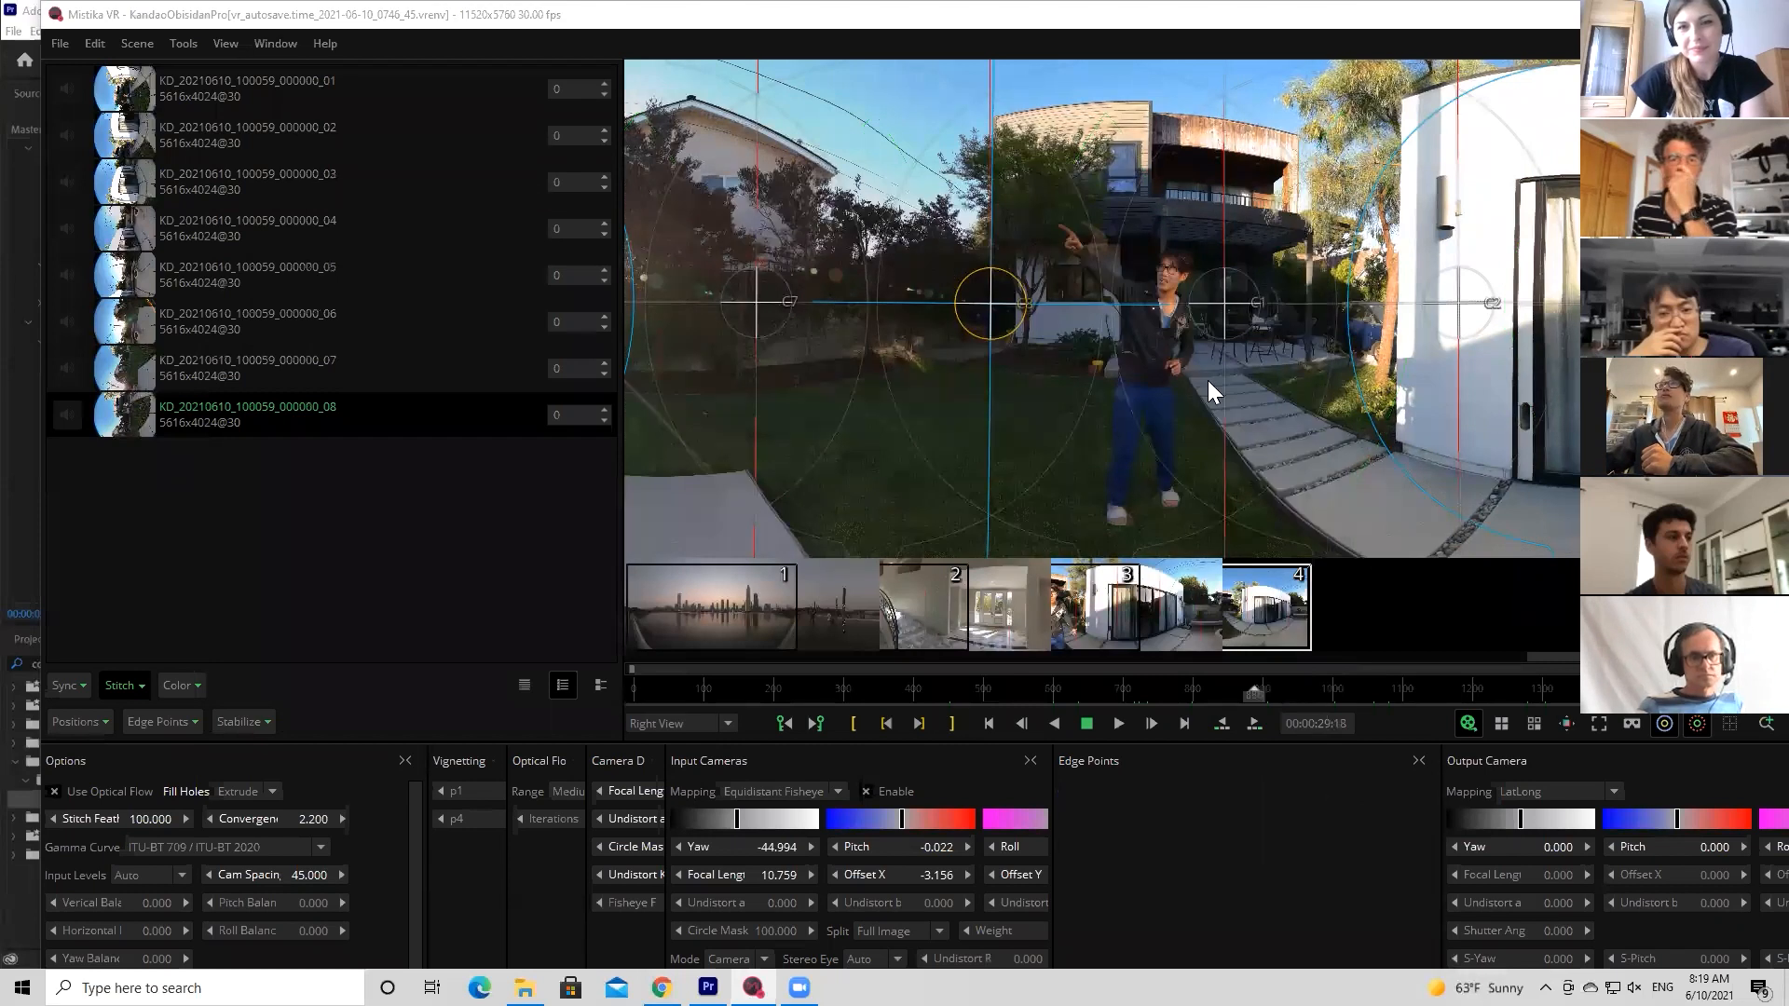
Check the stitch around the pointing person and set the stitch feather to 30
{"action": "scroll", "coordinate": [1207, 380], "scroll_direction": "down", "scroll_amount": 3}
{"action": "scroll", "coordinate": [1106, 204], "scroll_direction": "up", "scroll_amount": 2}
{"action": "scroll", "coordinate": [1104, 200], "scroll_direction": "up", "scroll_amount": 1}
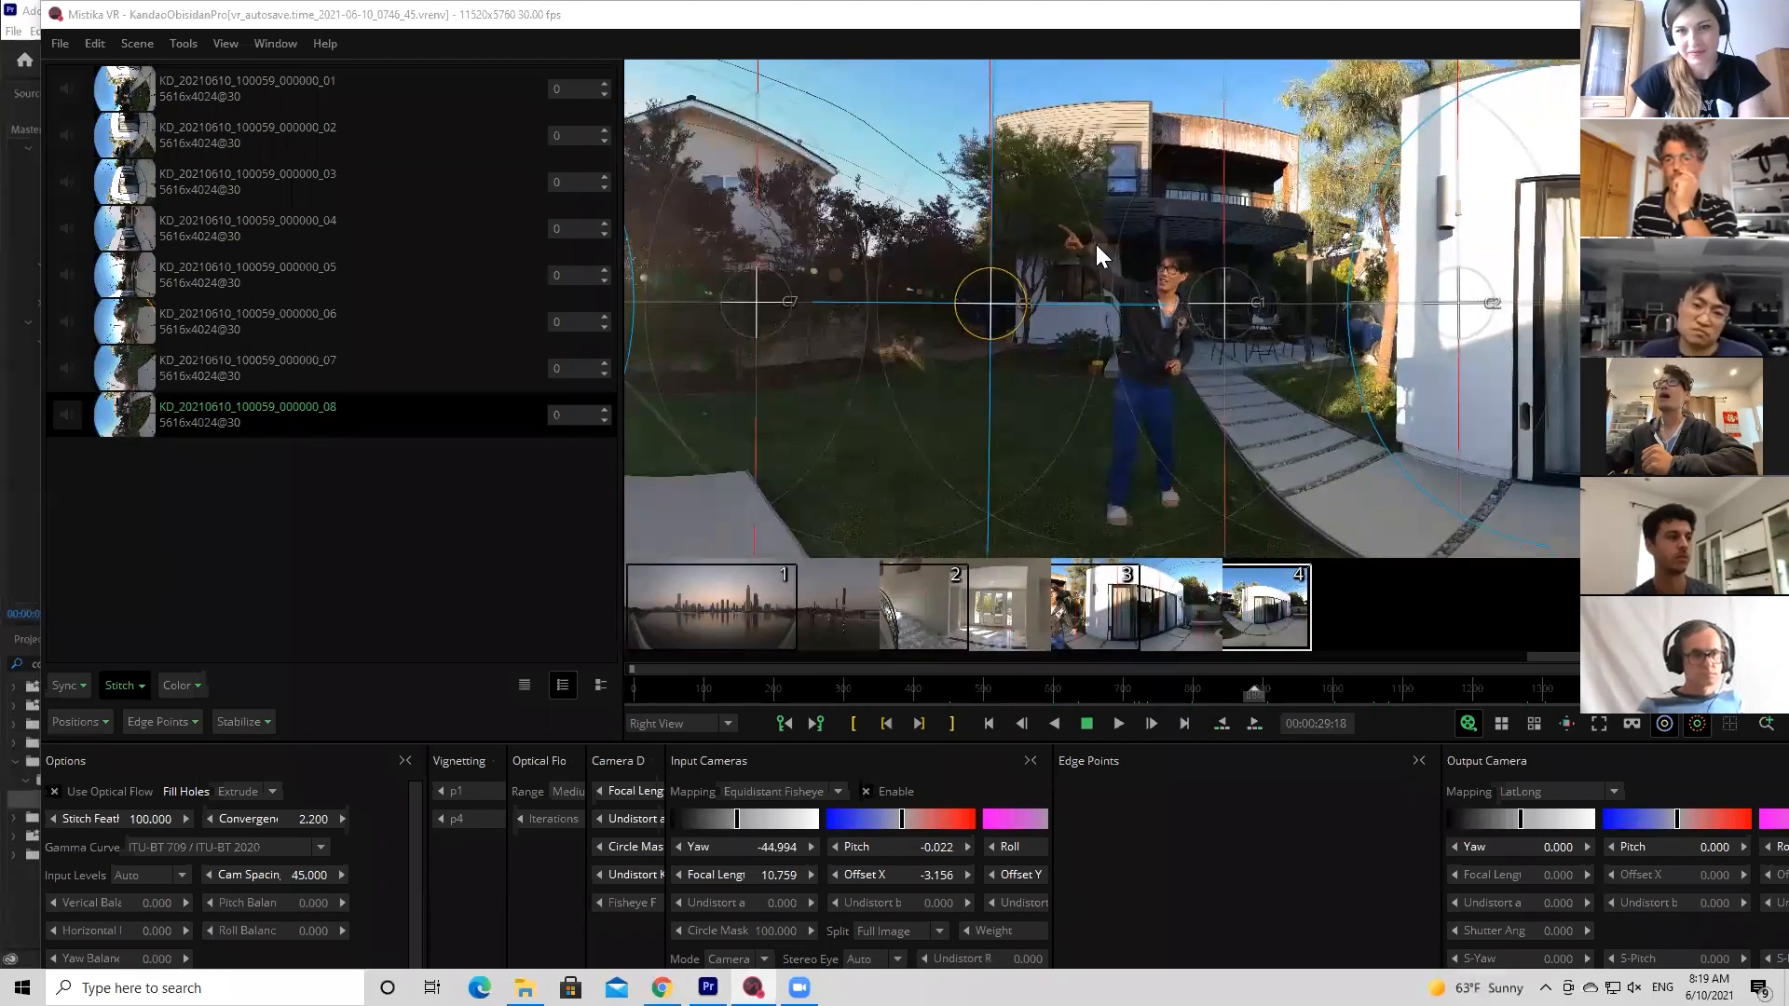
{"action": "scroll", "coordinate": [1126, 282], "scroll_direction": "down", "scroll_amount": 2}
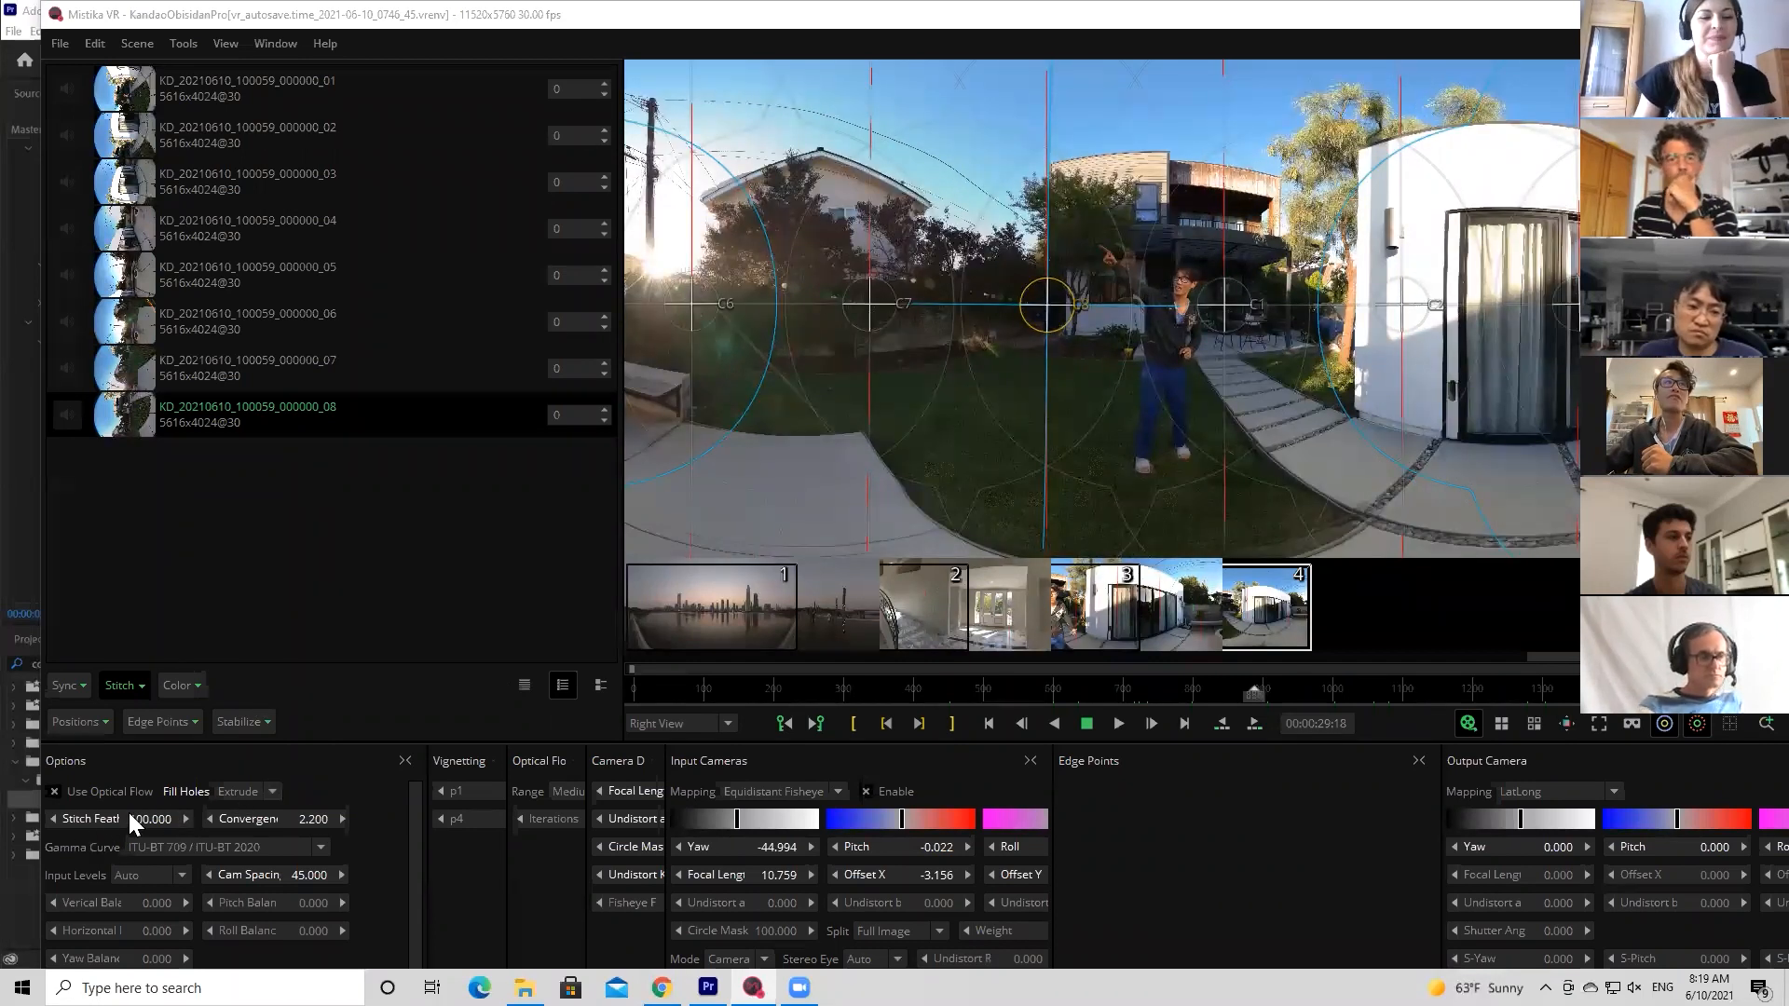
{"action": "double_click", "coordinate": [140, 818]}
{"action": "type", "text": "20"}
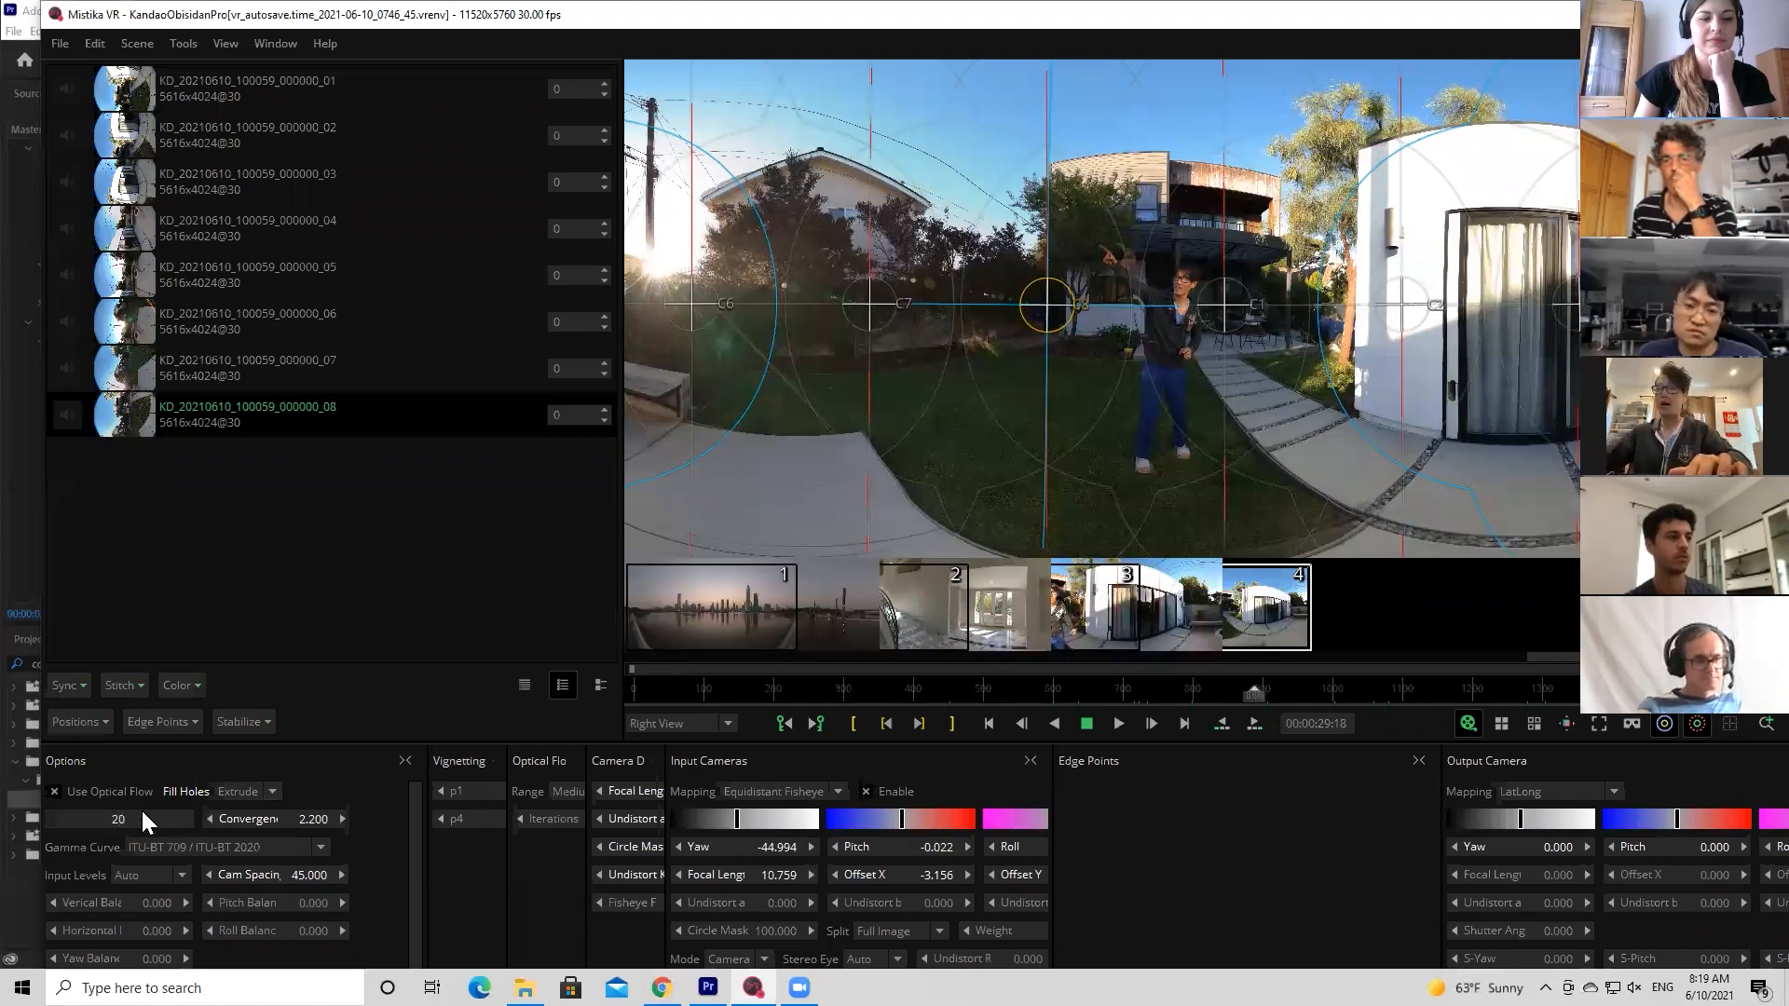
{"action": "type", "text": "30"}
{"action": "key", "text": "Return"}
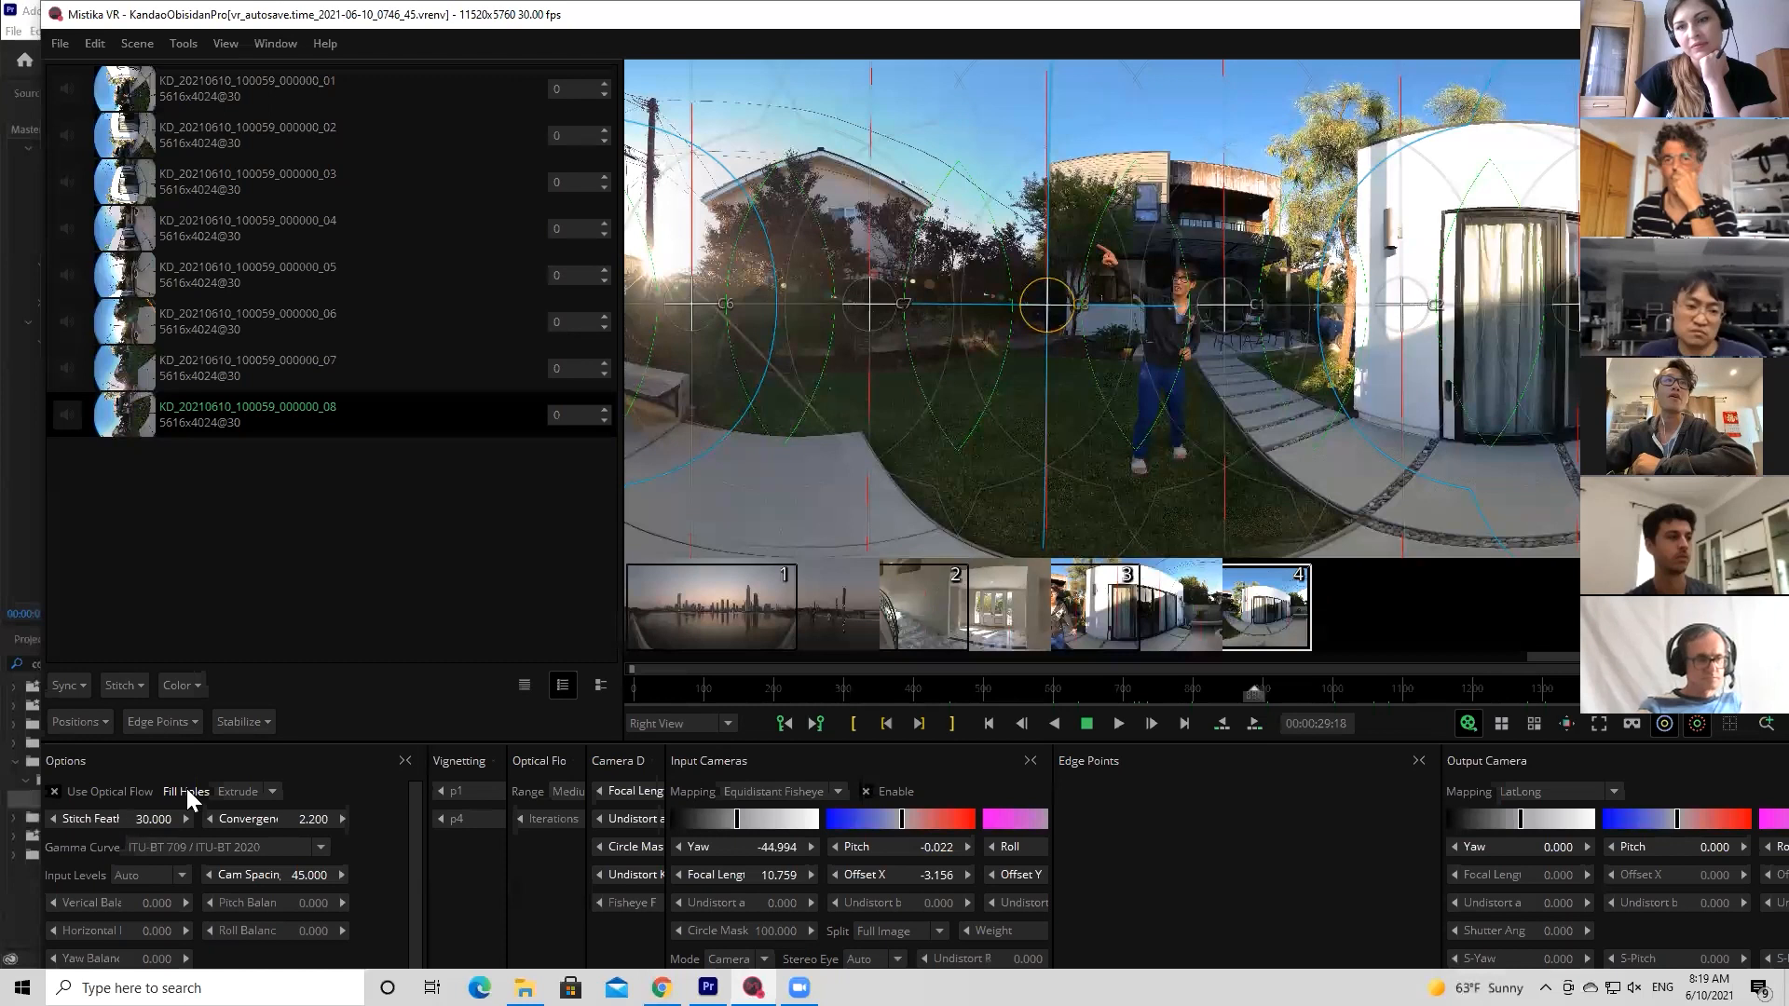
Hide the strip of scene thumbnails below the panorama and set Fill Holes to Black
{"action": "left_click", "coordinate": [1469, 724]}
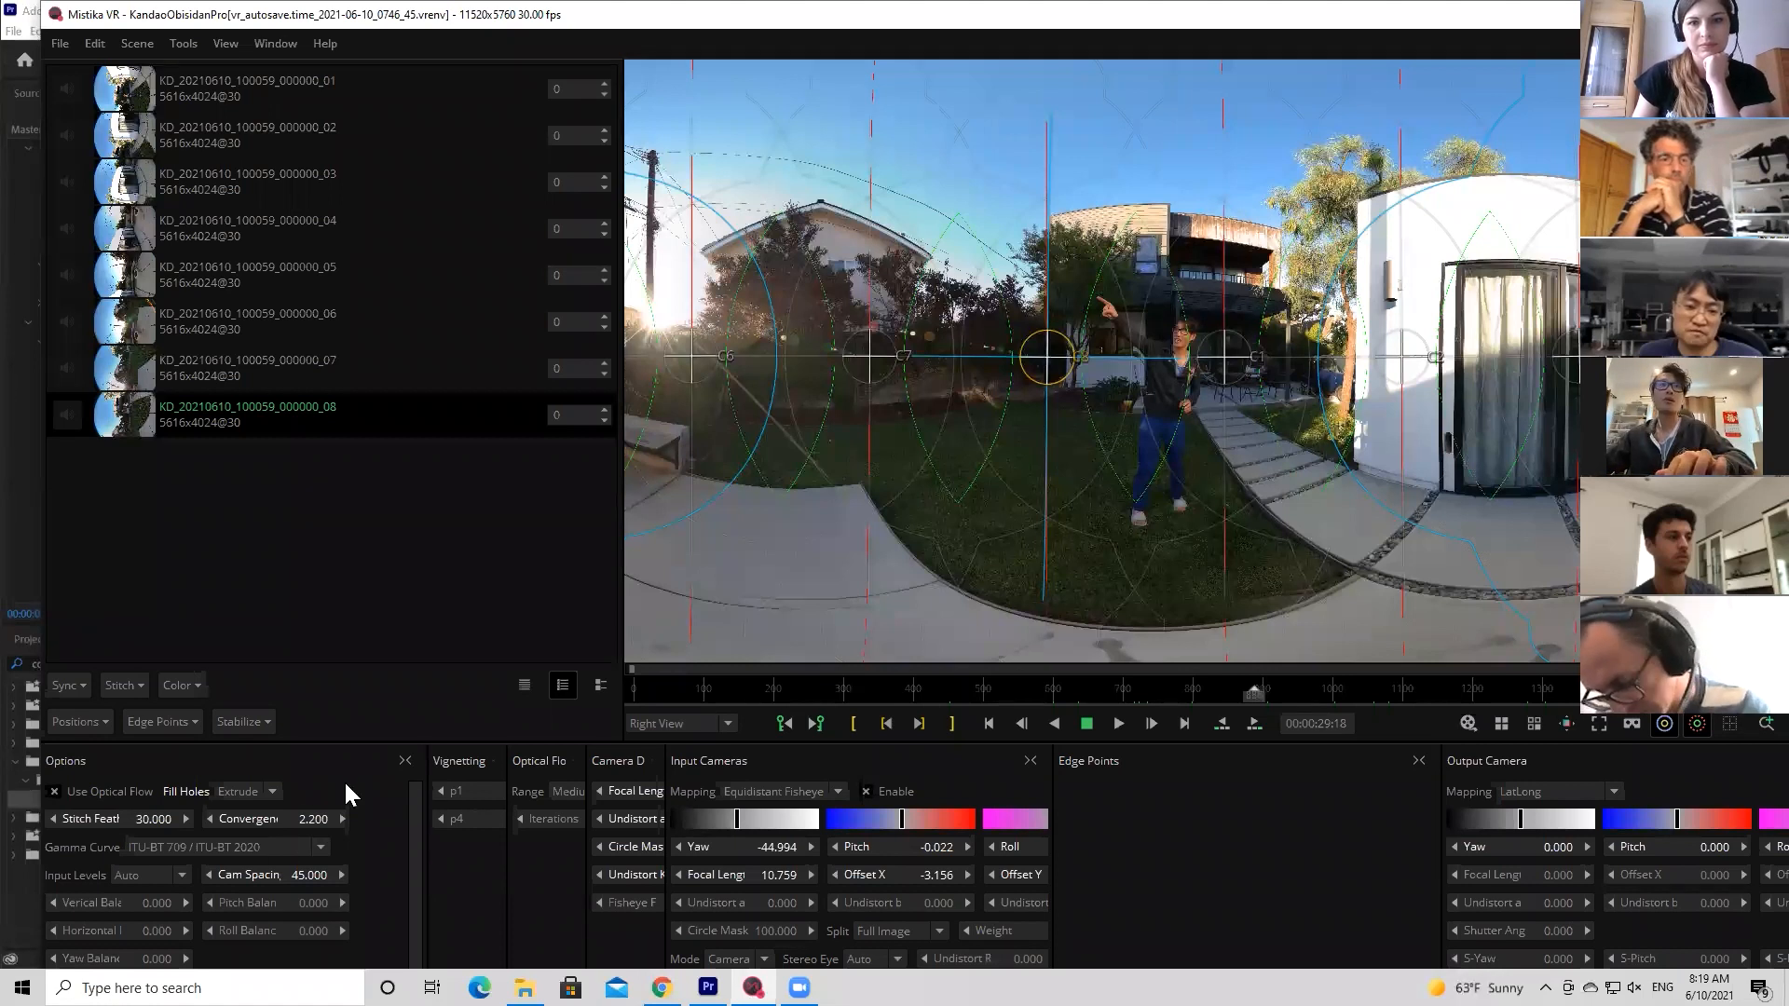
{"action": "left_click", "coordinate": [275, 798]}
{"action": "left_click", "coordinate": [239, 811]}
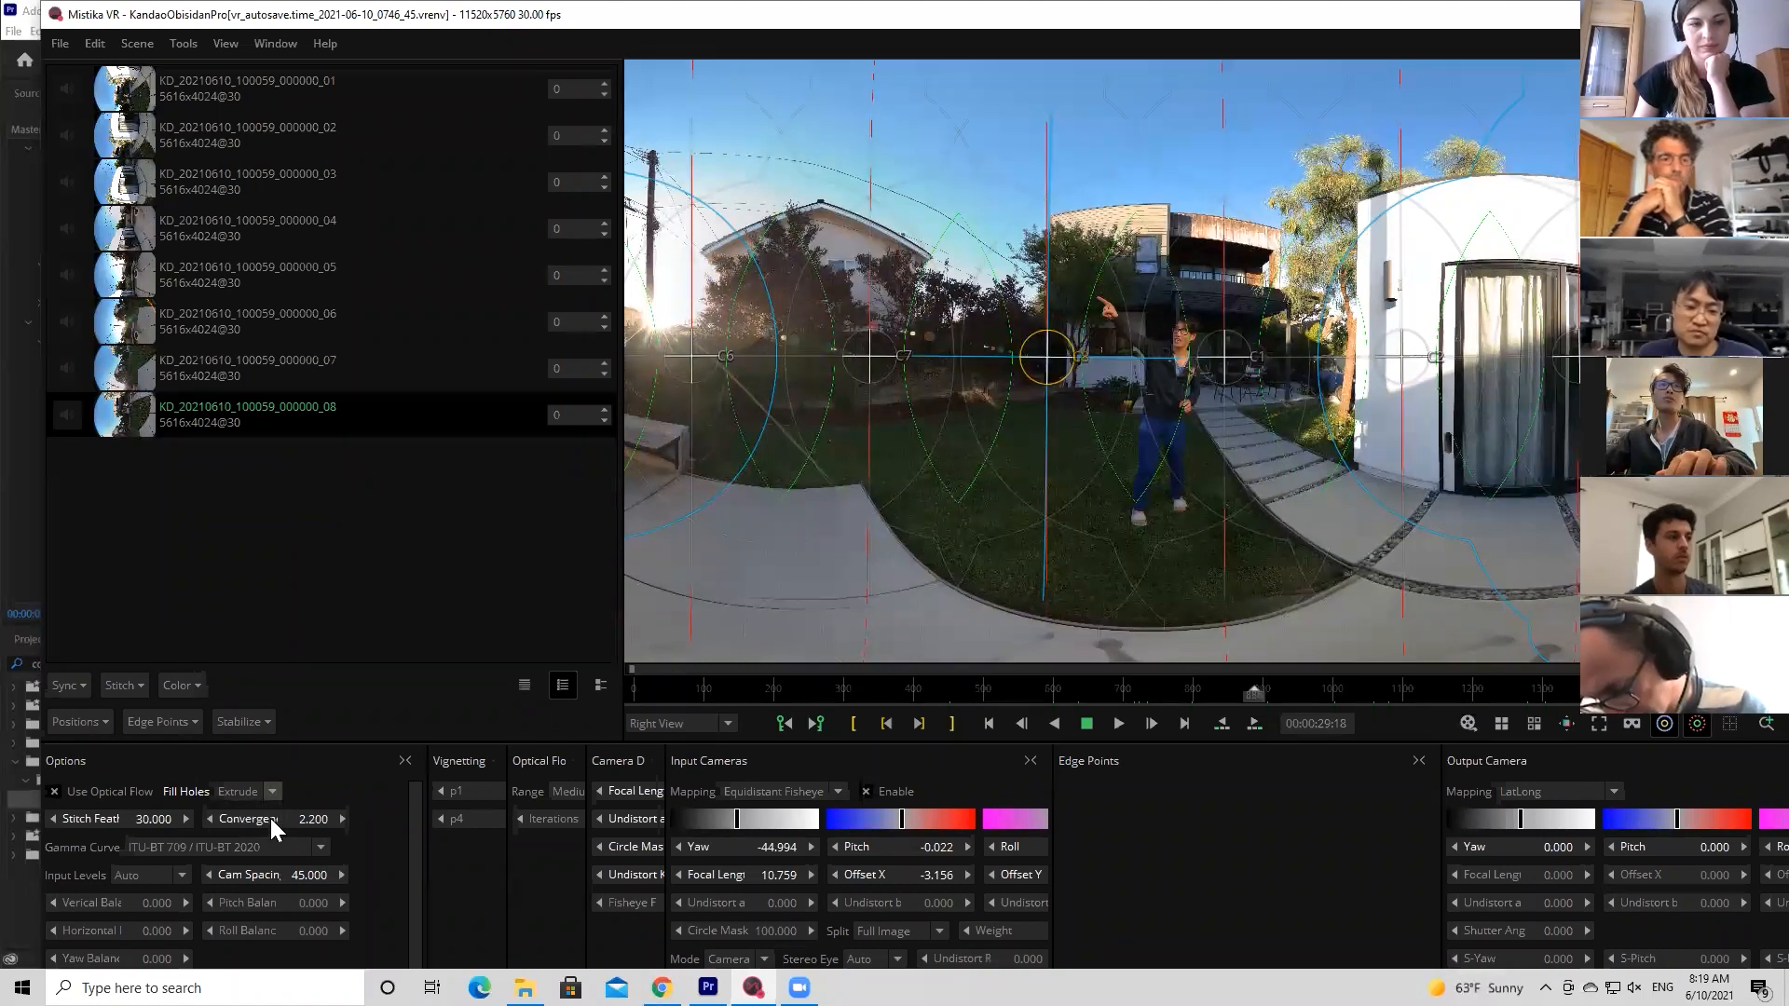
Set the convergence of the stitched panorama to 0
{"action": "left_click", "coordinate": [343, 820]}
{"action": "left_click", "coordinate": [315, 822]}
{"action": "left_click", "coordinate": [314, 820]}
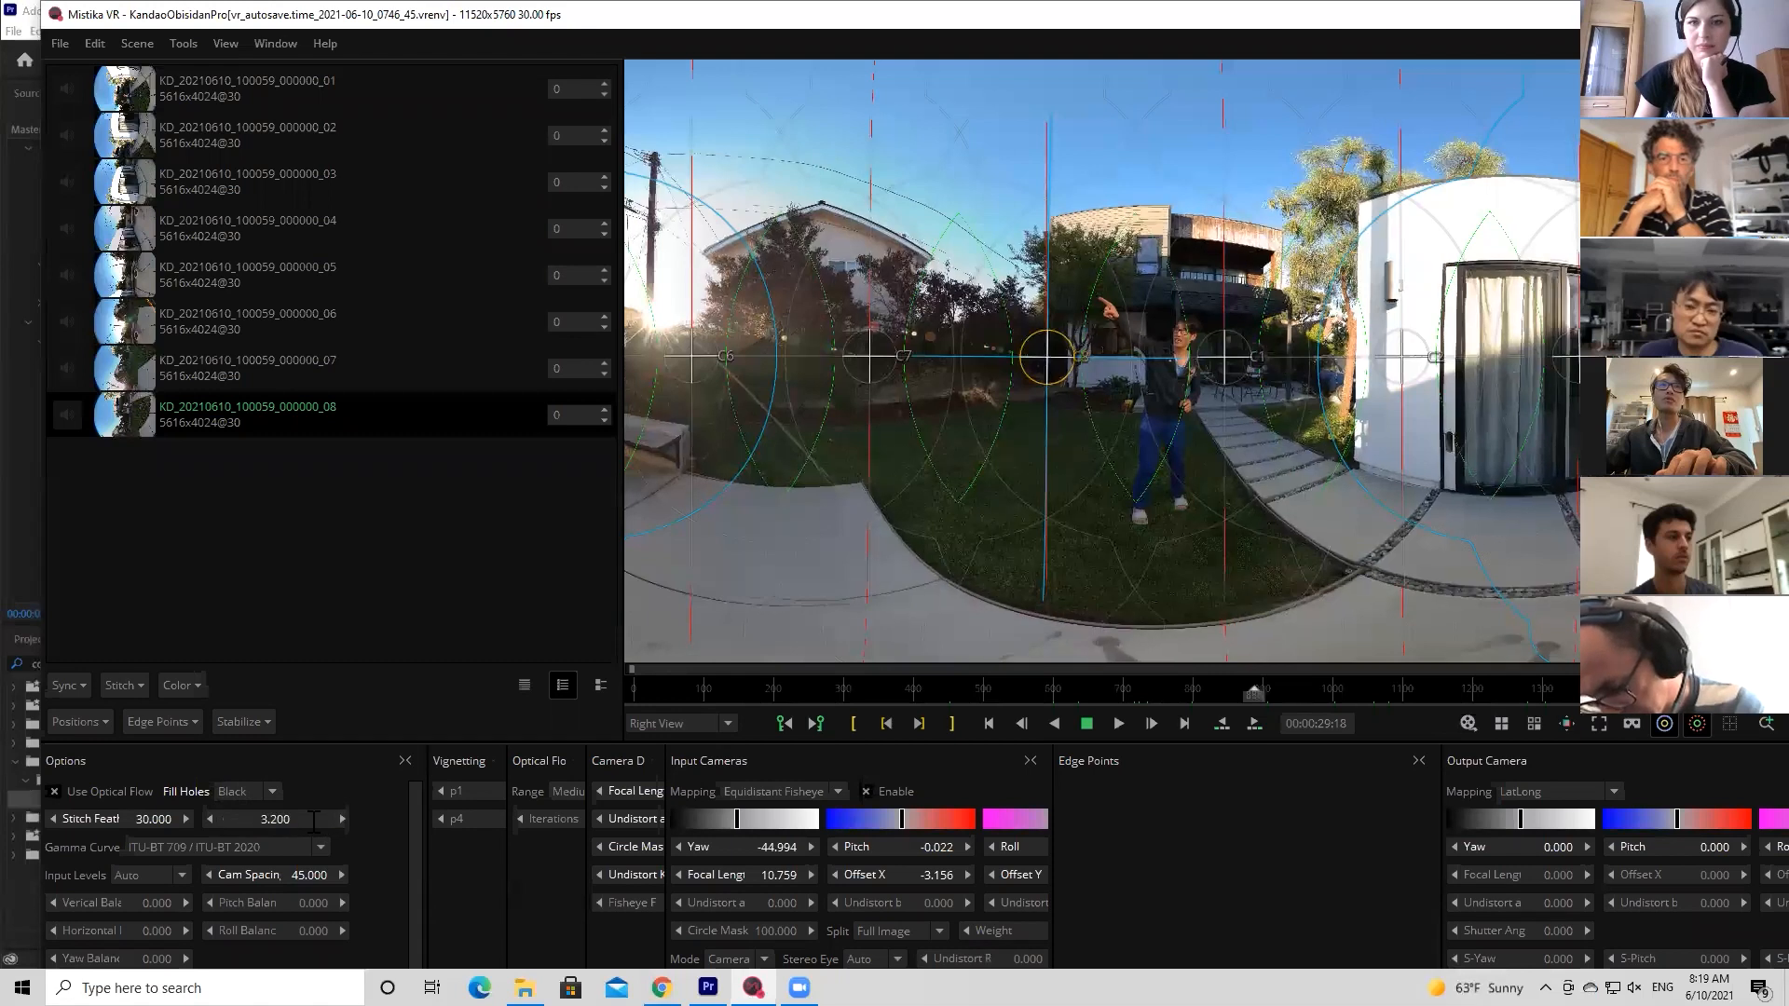
{"action": "key", "text": "BackSpace"}
{"action": "key", "text": "BackSpace"}
{"action": "key", "text": "BackSpace"}
{"action": "key", "text": "BackSpace"}
{"action": "key", "text": "BackSpace"}
{"action": "type", "text": "0"}
{"action": "key", "text": "Return"}
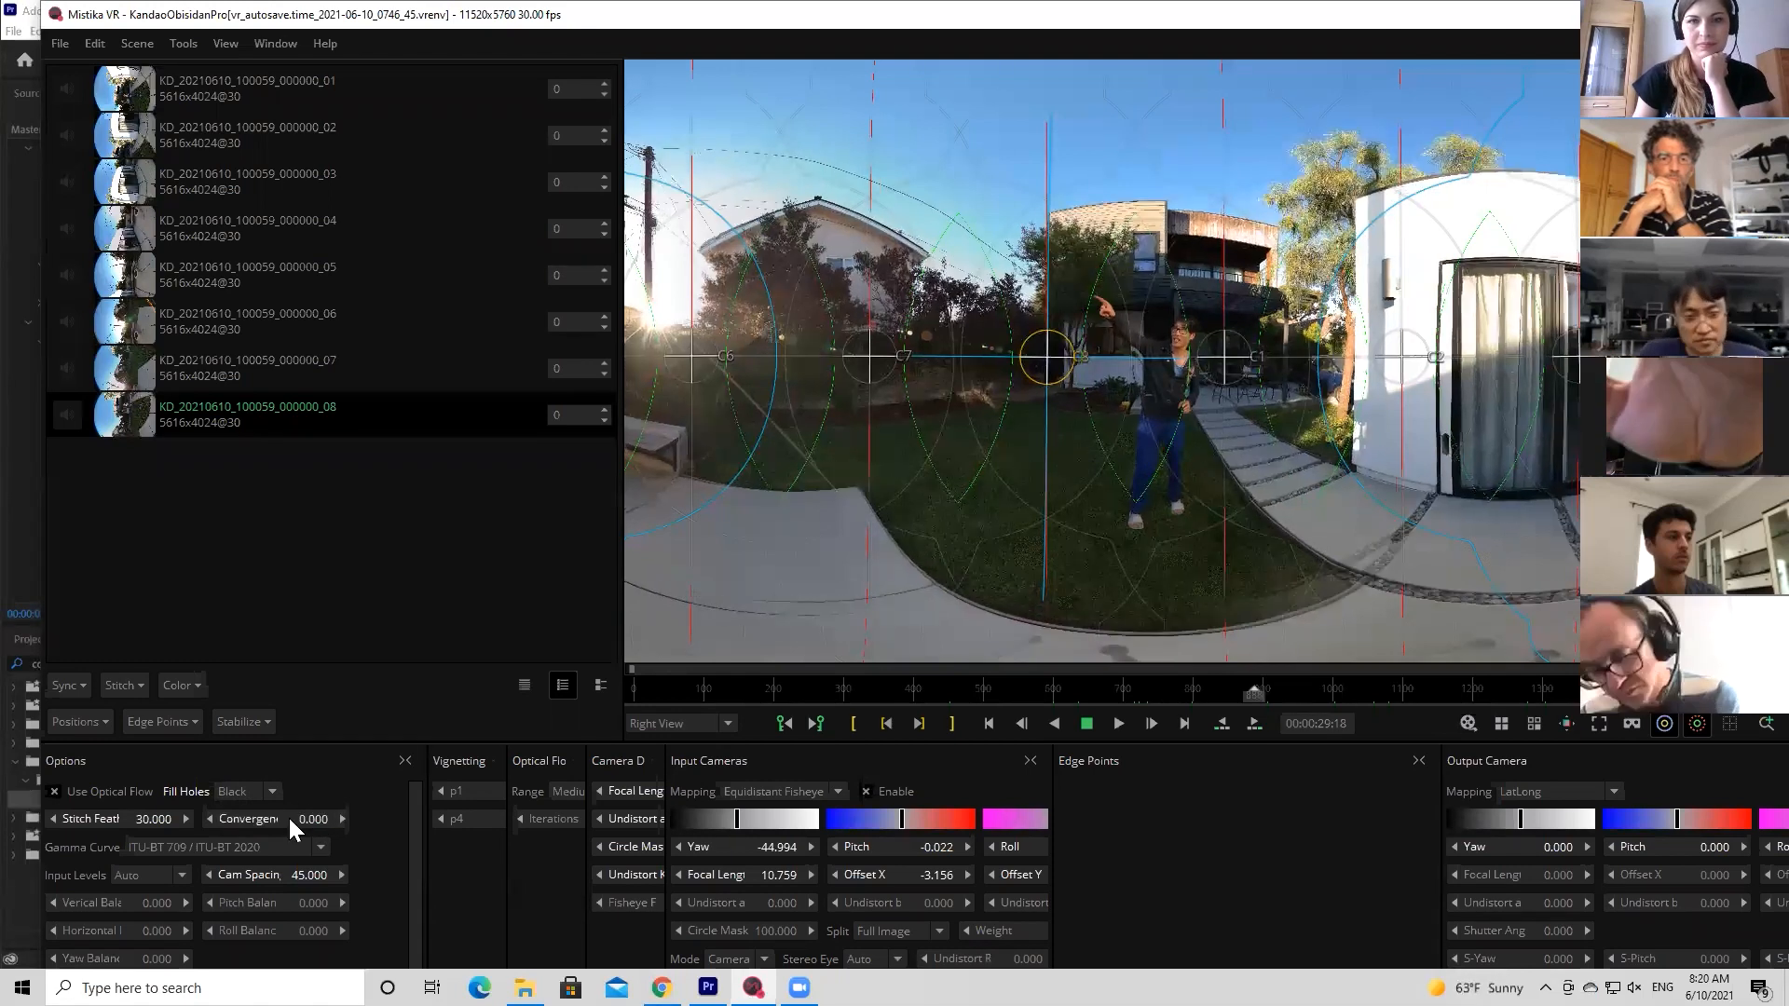
{"action": "key", "text": "XF86AudioRaiseVolume"}
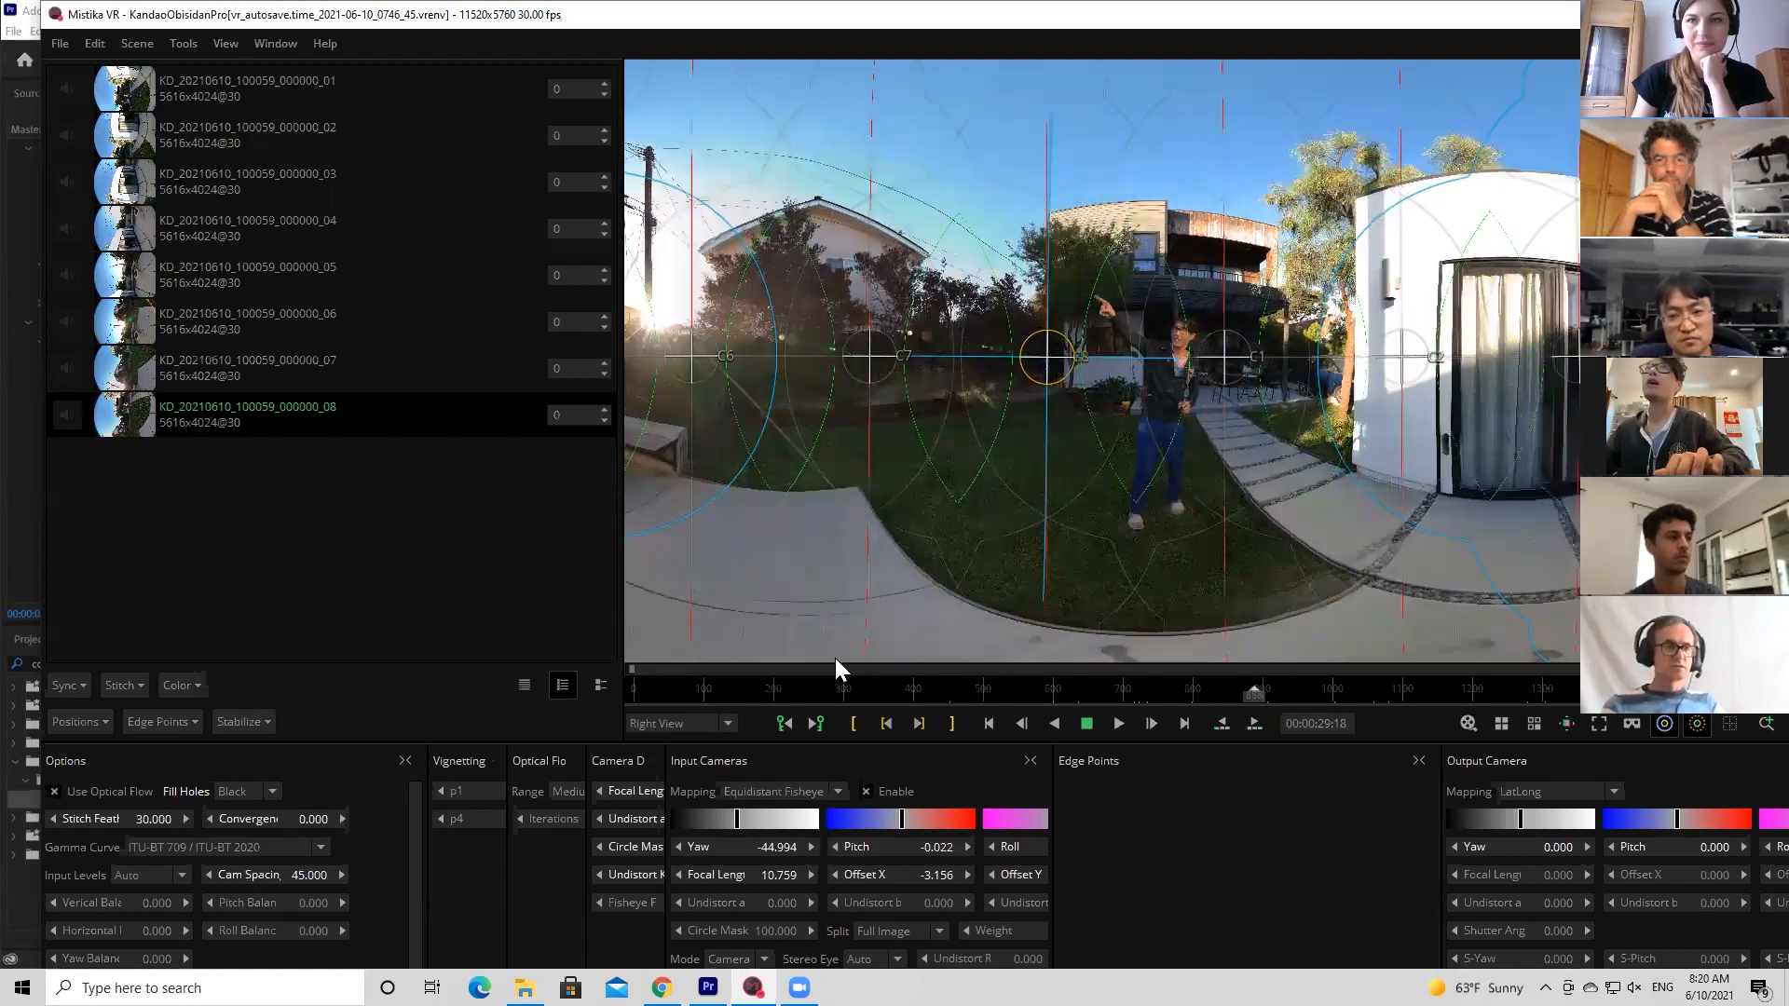
Display the panorama as B&W Anaglyph and set the convergence to 1
{"action": "left_click", "coordinate": [728, 724]}
{"action": "left_click", "coordinate": [671, 809]}
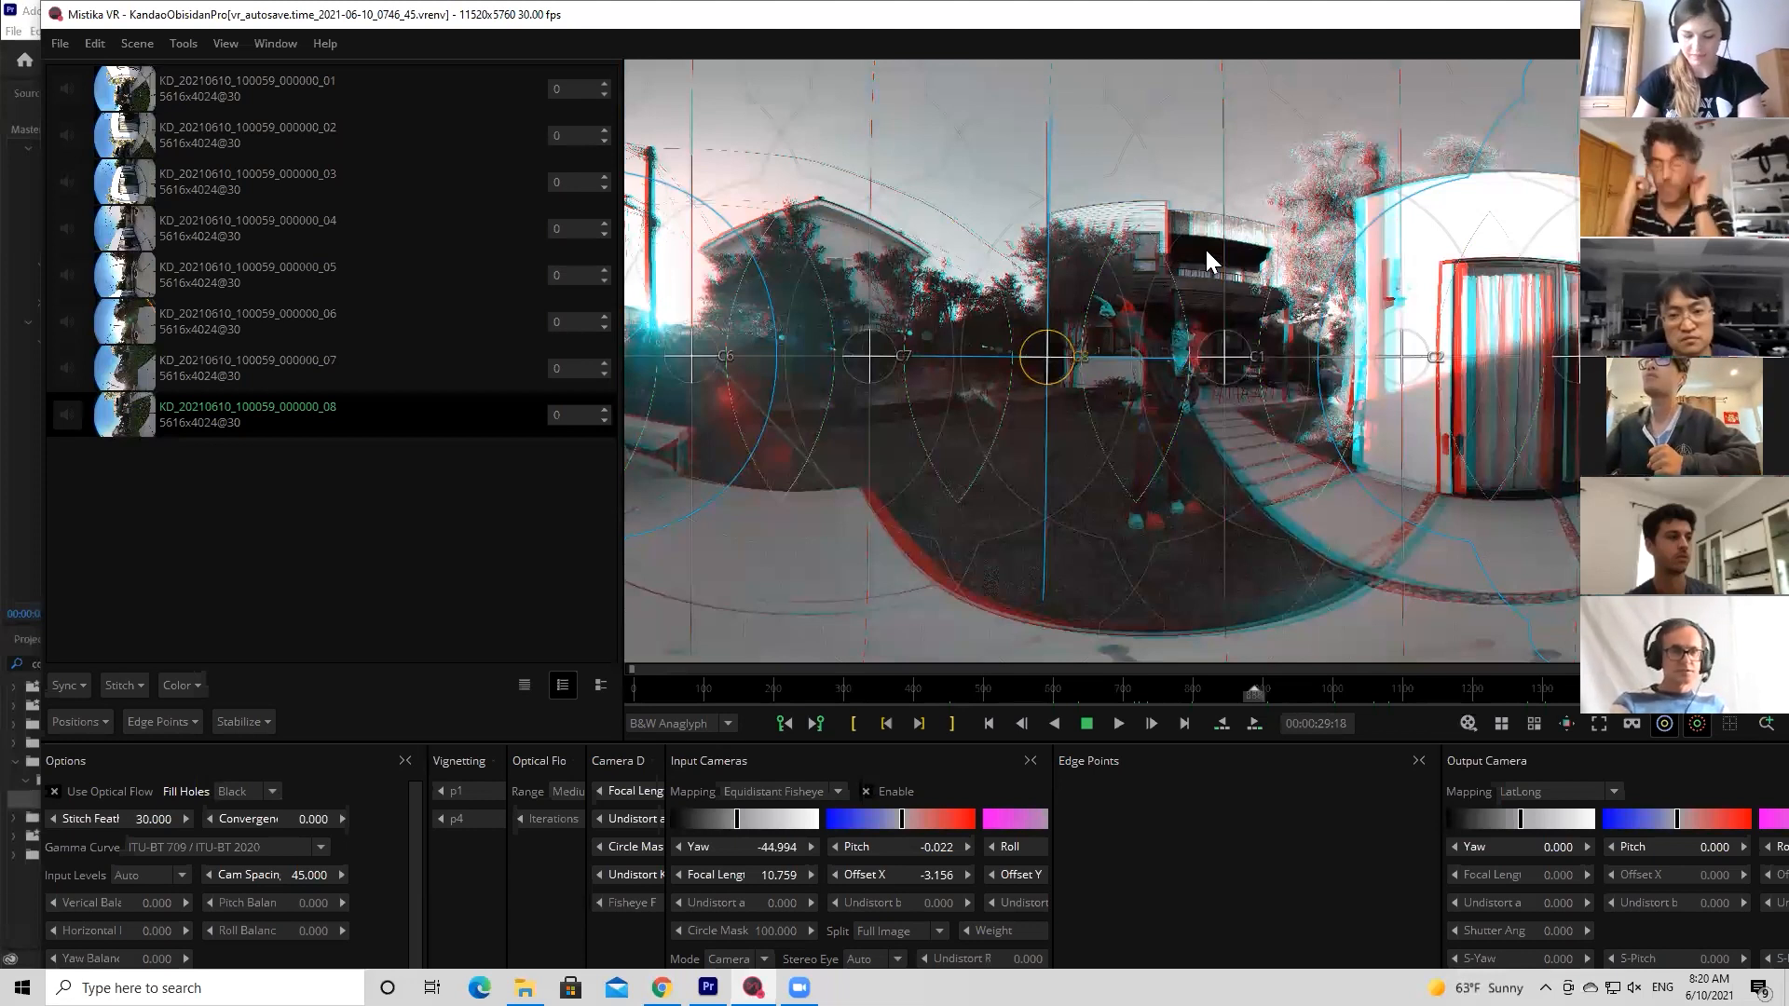
{"action": "double_click", "coordinate": [315, 820]}
{"action": "type", "text": "1"}
{"action": "key", "text": "Return"}
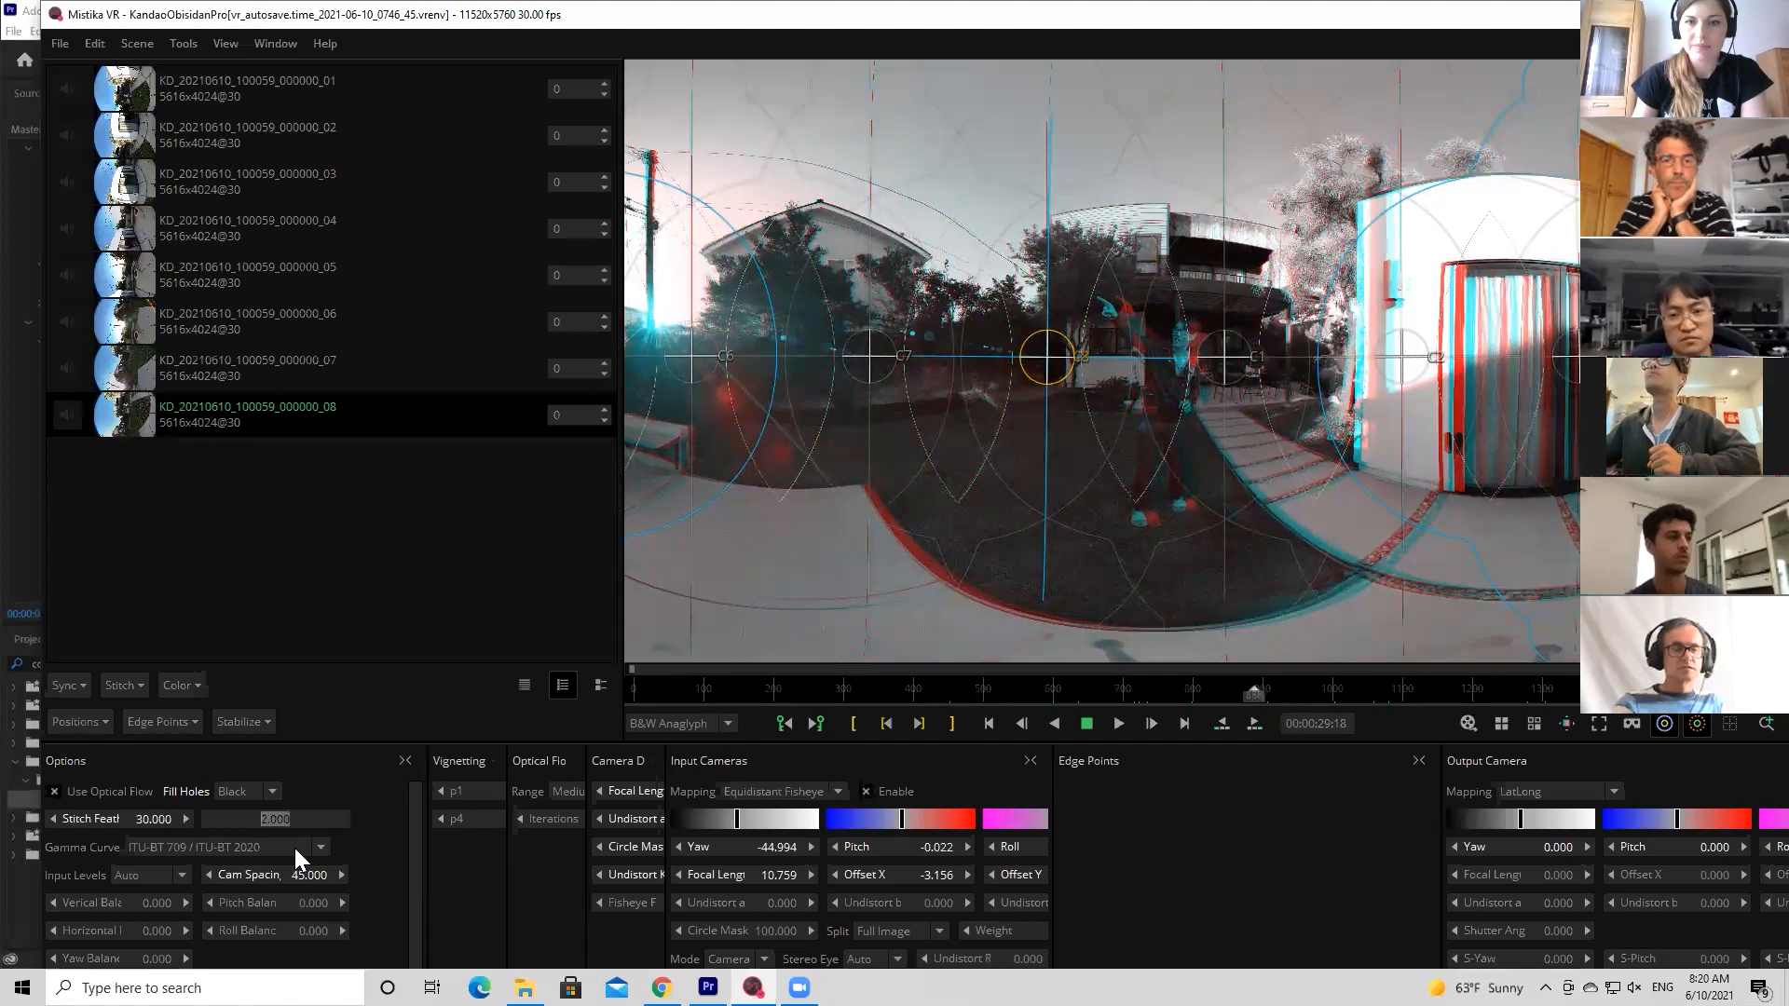
{"action": "left_click", "coordinate": [363, 833]}
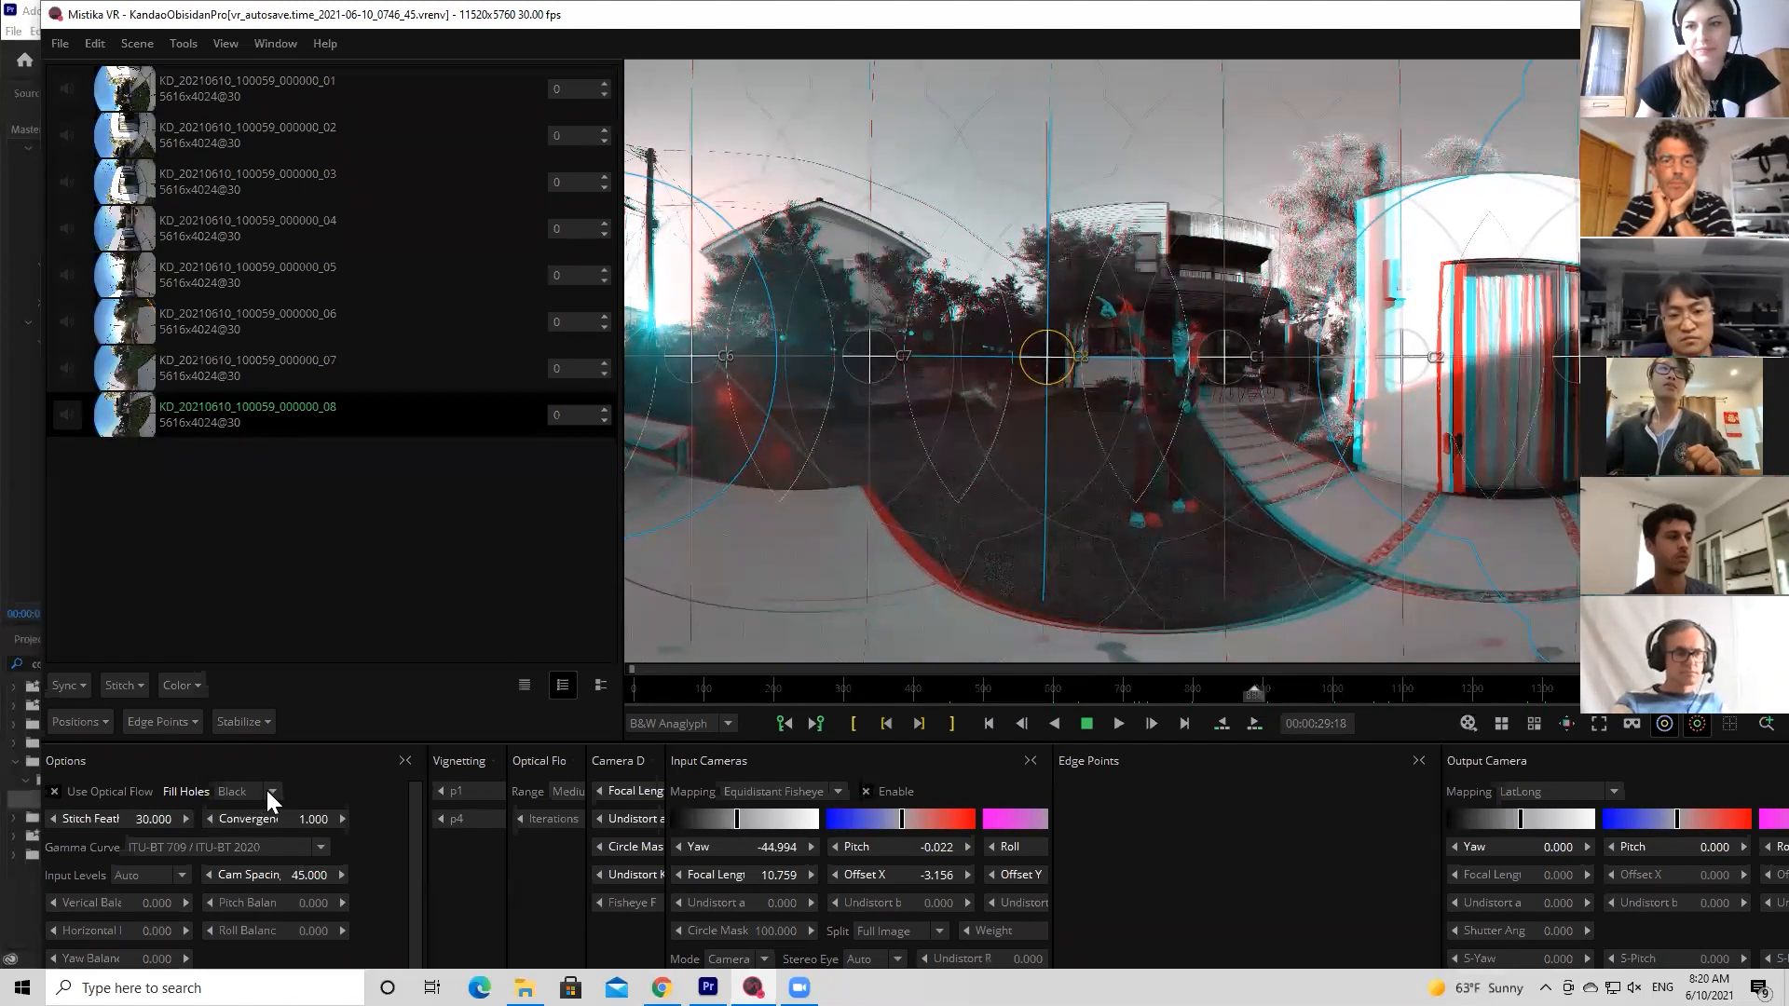
Show the tripod area at the nadir in VR view without stereo and set Fill Holes to Extrude
{"action": "left_click", "coordinate": [729, 721]}
{"action": "left_click", "coordinate": [697, 735]}
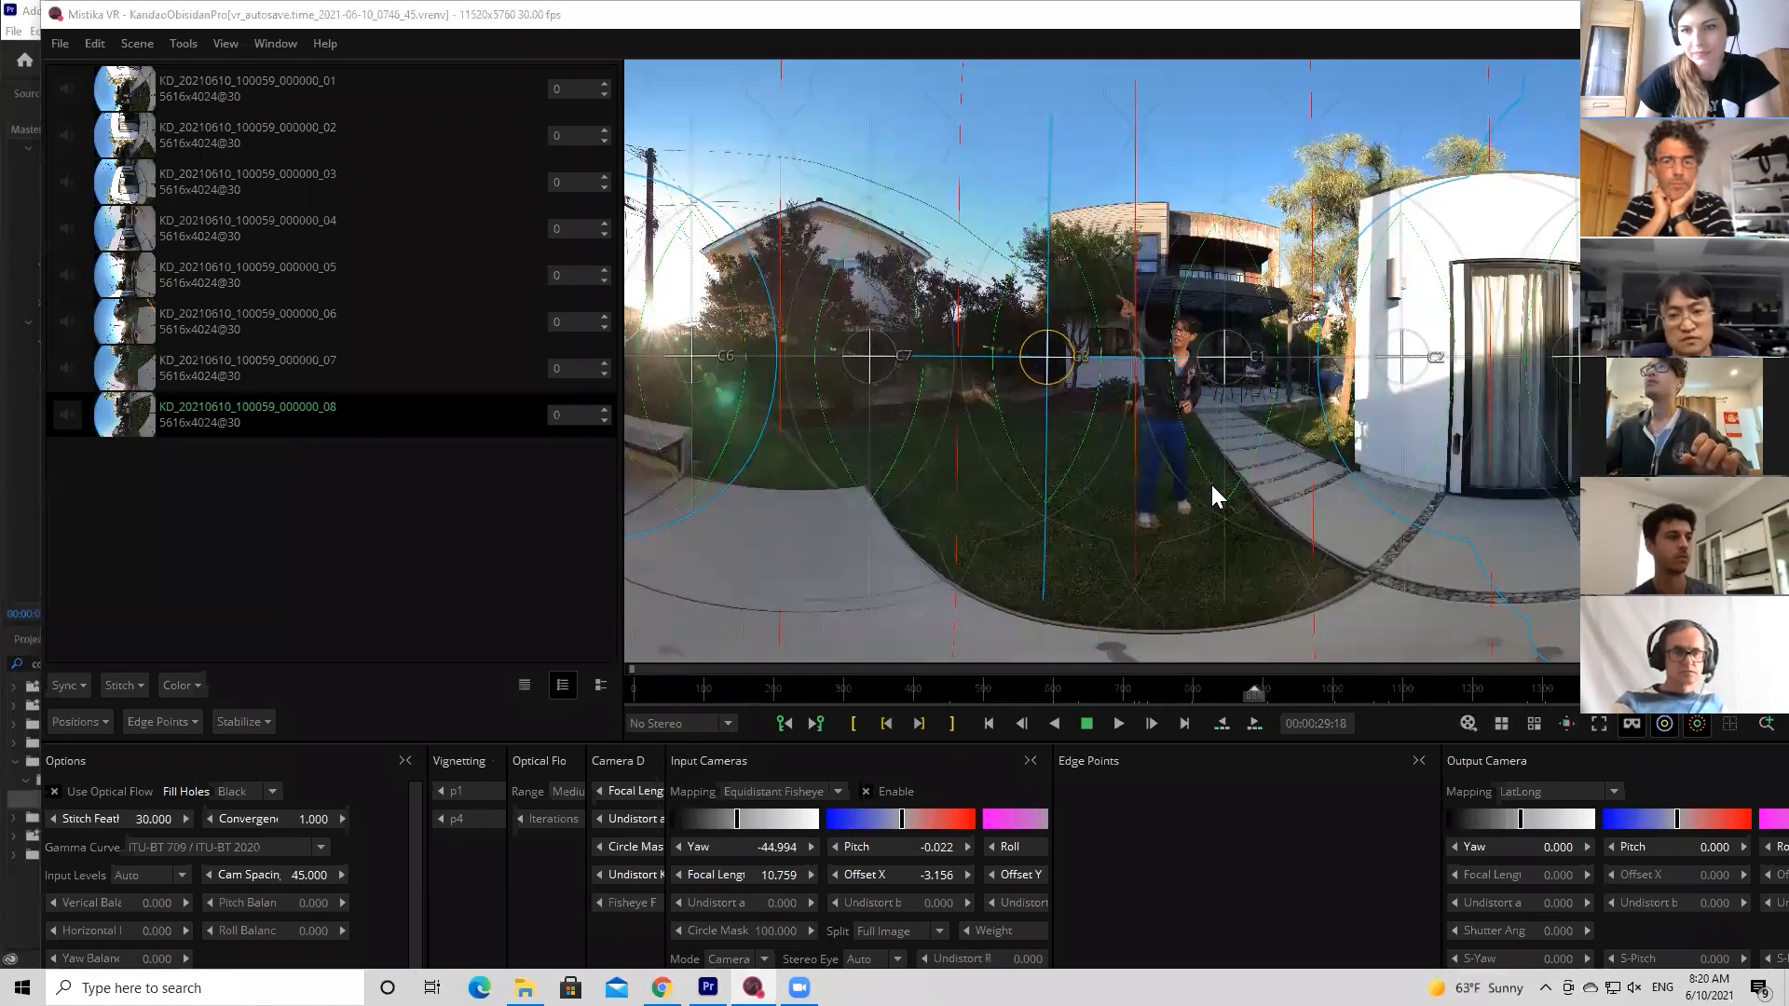
{"action": "left_click_drag", "start_coordinate": [1170, 605], "coordinate": [1187, 238]}
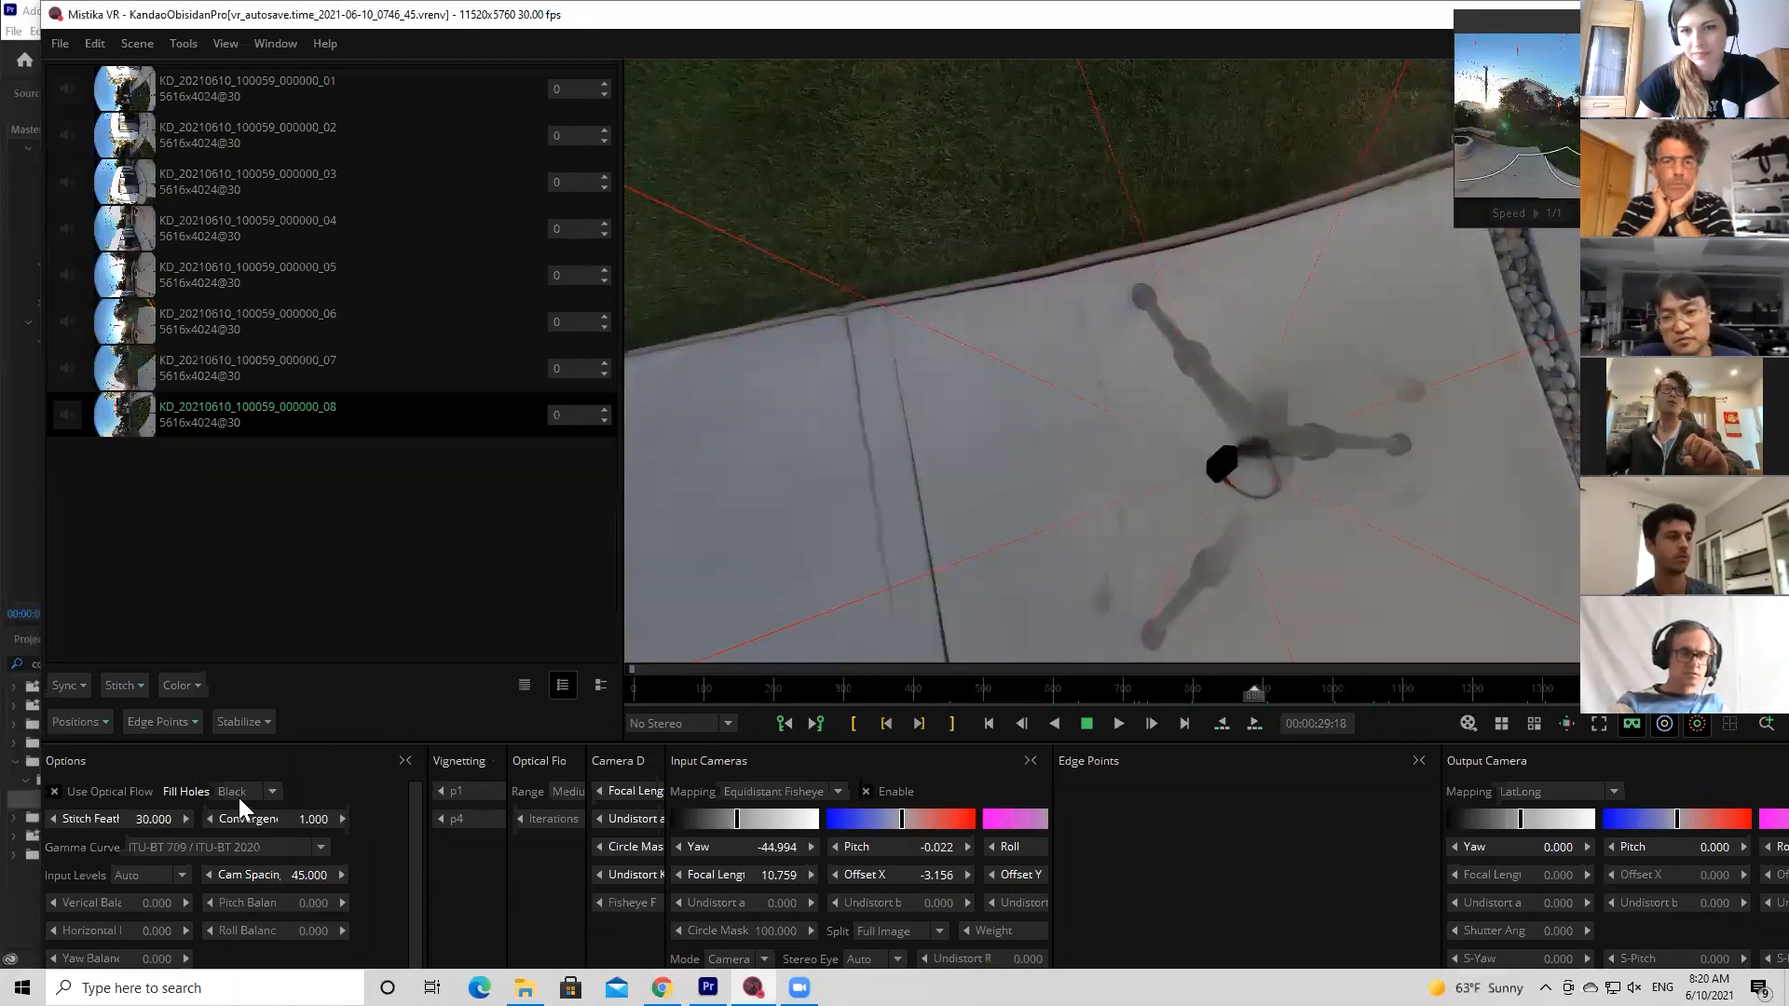
{"action": "left_click", "coordinate": [223, 826]}
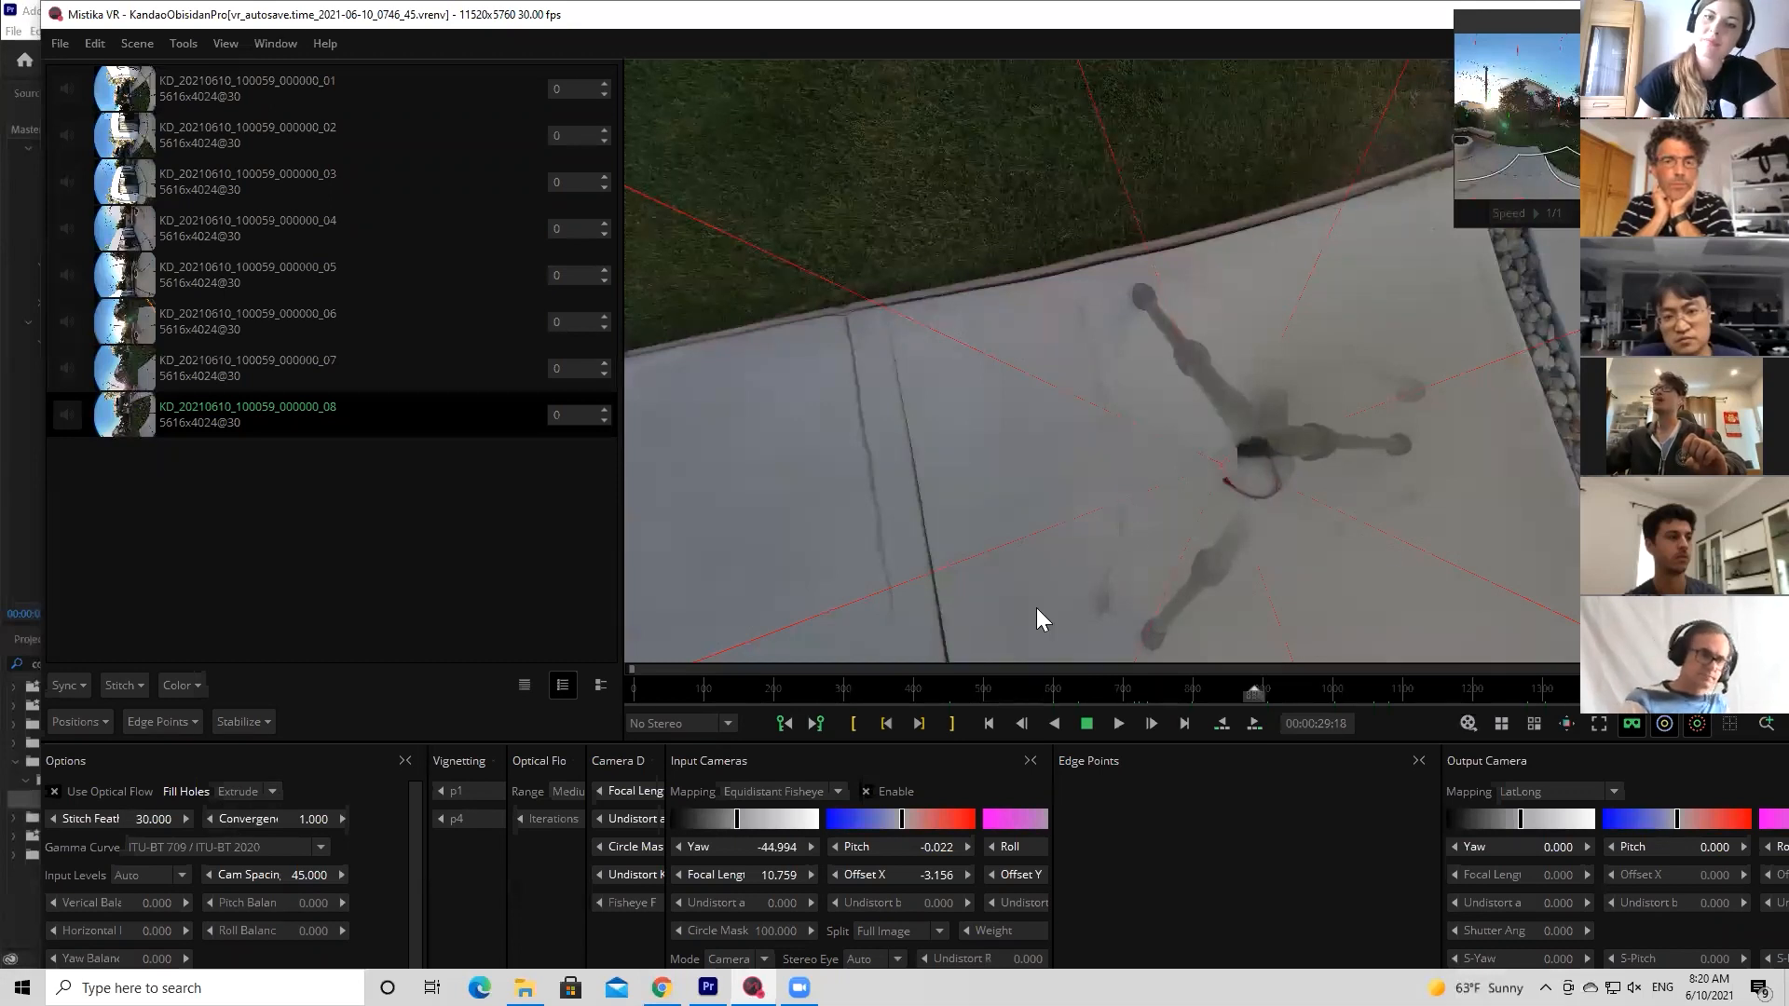
Compare the Black and Extrude hole fills on the sky at the zenith, ending on Extrude
{"action": "left_click_drag", "start_coordinate": [1554, 160], "coordinate": [1562, 9]}
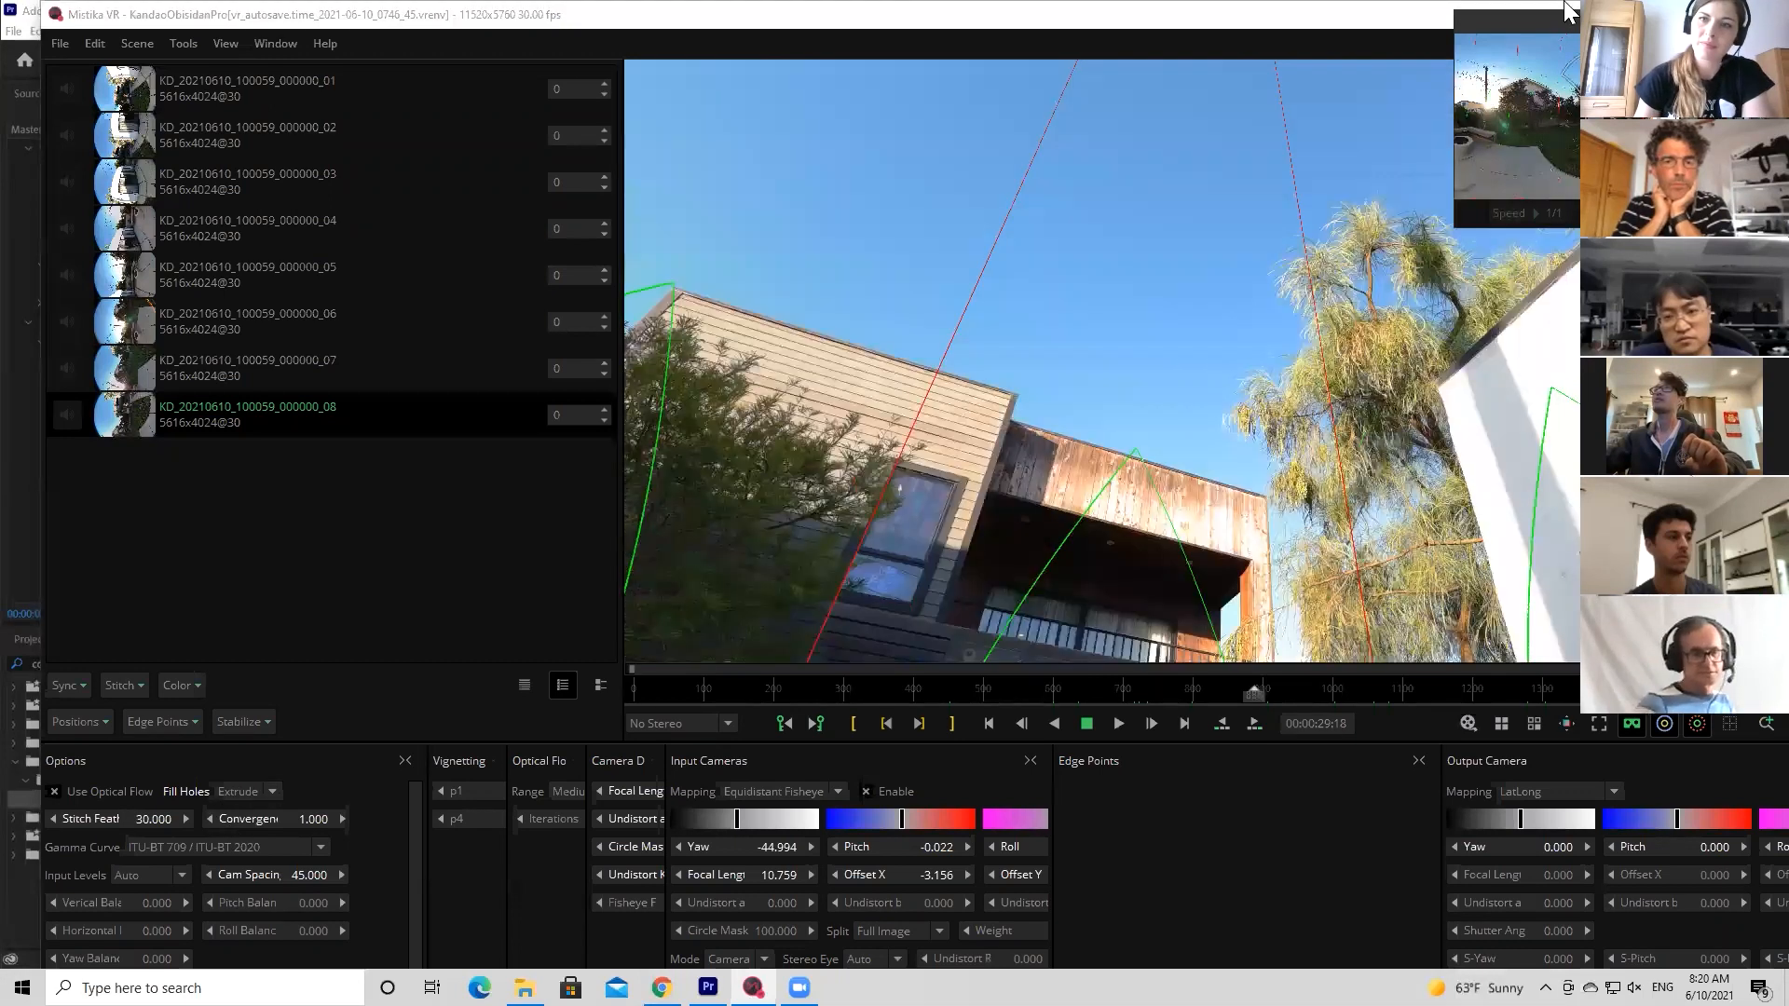
{"action": "left_click", "coordinate": [270, 791]}
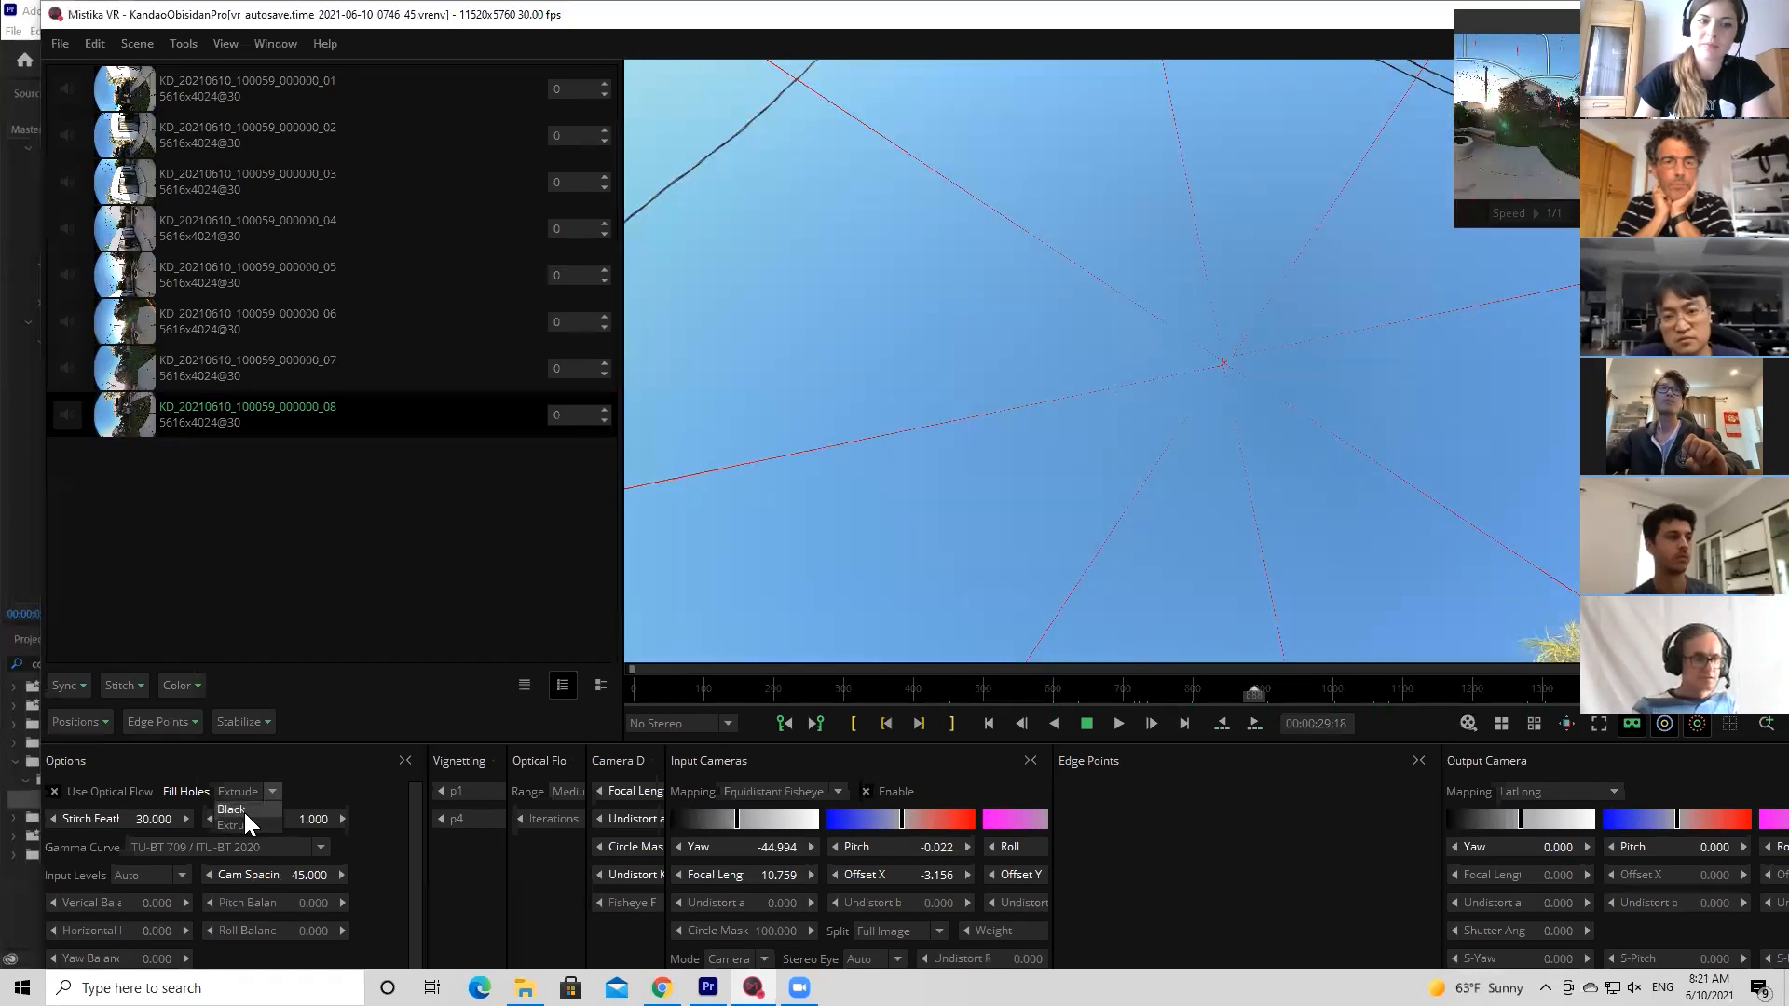
{"action": "left_click", "coordinate": [251, 794]}
{"action": "left_click", "coordinate": [248, 807]}
{"action": "left_click", "coordinate": [258, 793]}
{"action": "left_click", "coordinate": [255, 828]}
Bring the pointing person into the VR view and set the convergence to 3
{"action": "left_click_drag", "start_coordinate": [1302, 268], "coordinate": [1677, 391]}
{"action": "left_click", "coordinate": [322, 820]}
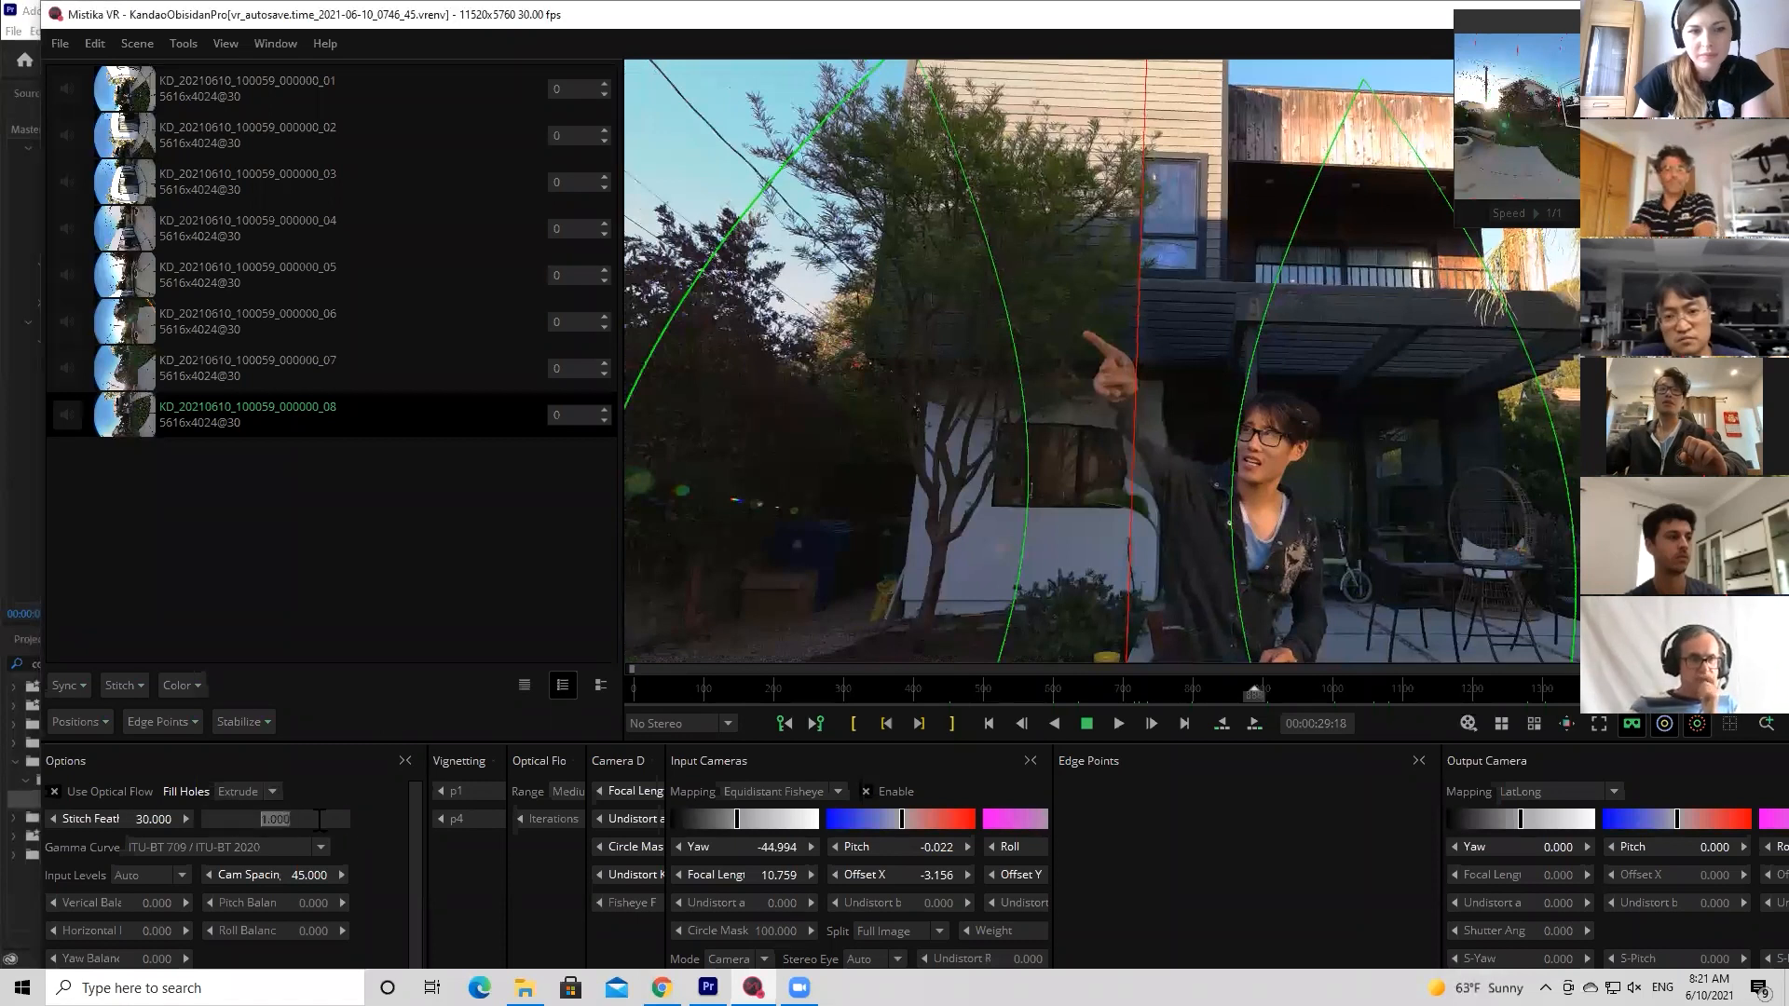
{"action": "type", "text": "3"}
{"action": "key", "text": "Return"}
Compare the left and right eye views of the pointing person in VR, ending on the left view
{"action": "left_click_drag", "start_coordinate": [1356, 322], "coordinate": [1097, 410]}
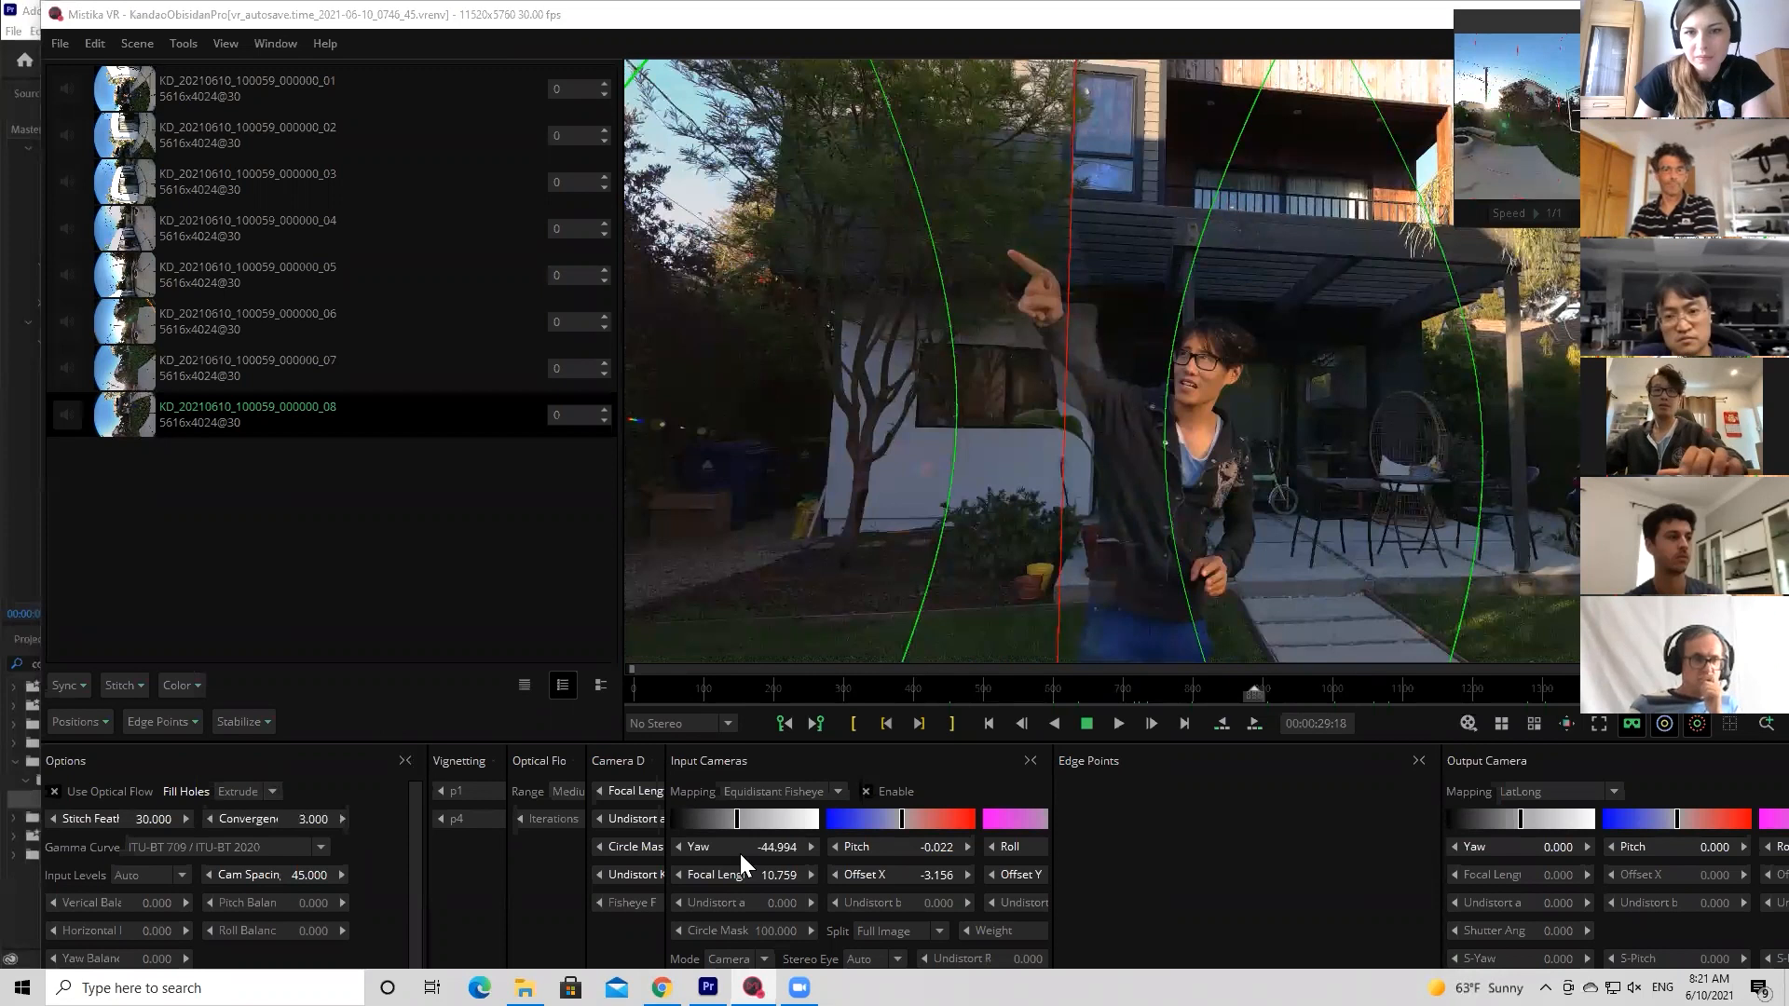
{"action": "left_click", "coordinate": [695, 723]}
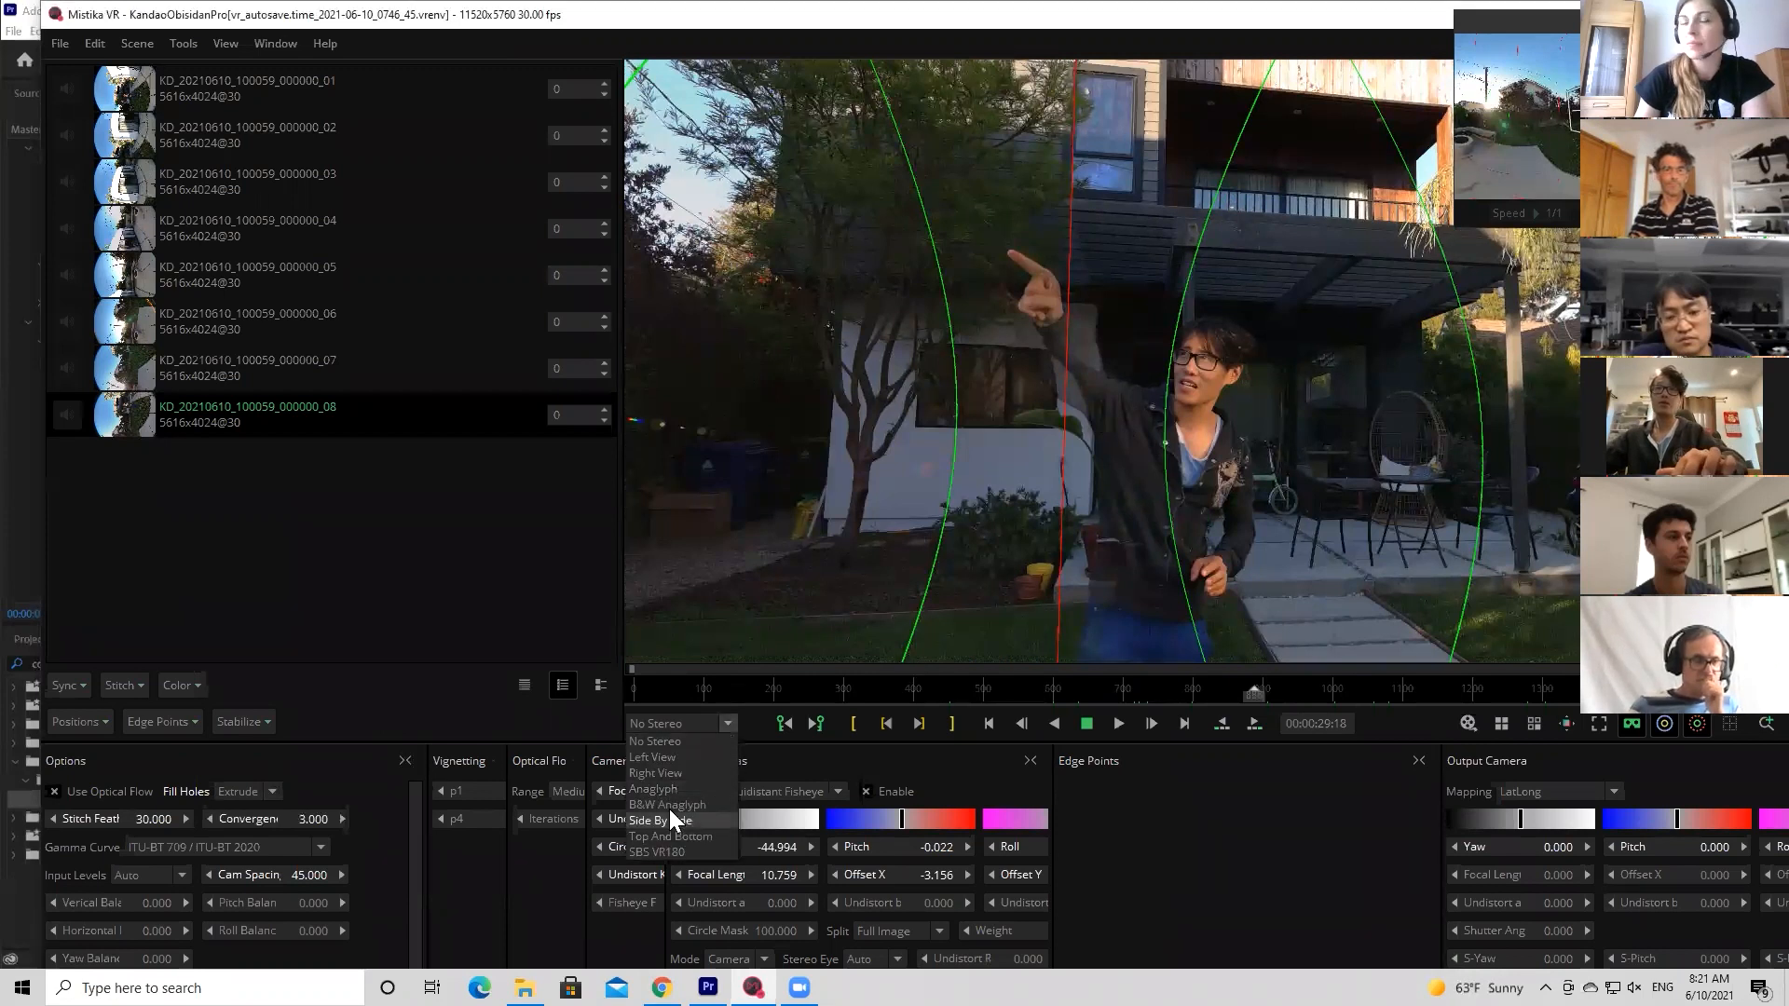
{"action": "left_click", "coordinate": [1303, 198]}
{"action": "key", "text": "1"}
{"action": "key", "text": "2"}
{"action": "key", "text": "1"}
{"action": "left_click_drag", "start_coordinate": [1119, 458], "coordinate": [1041, 513]}
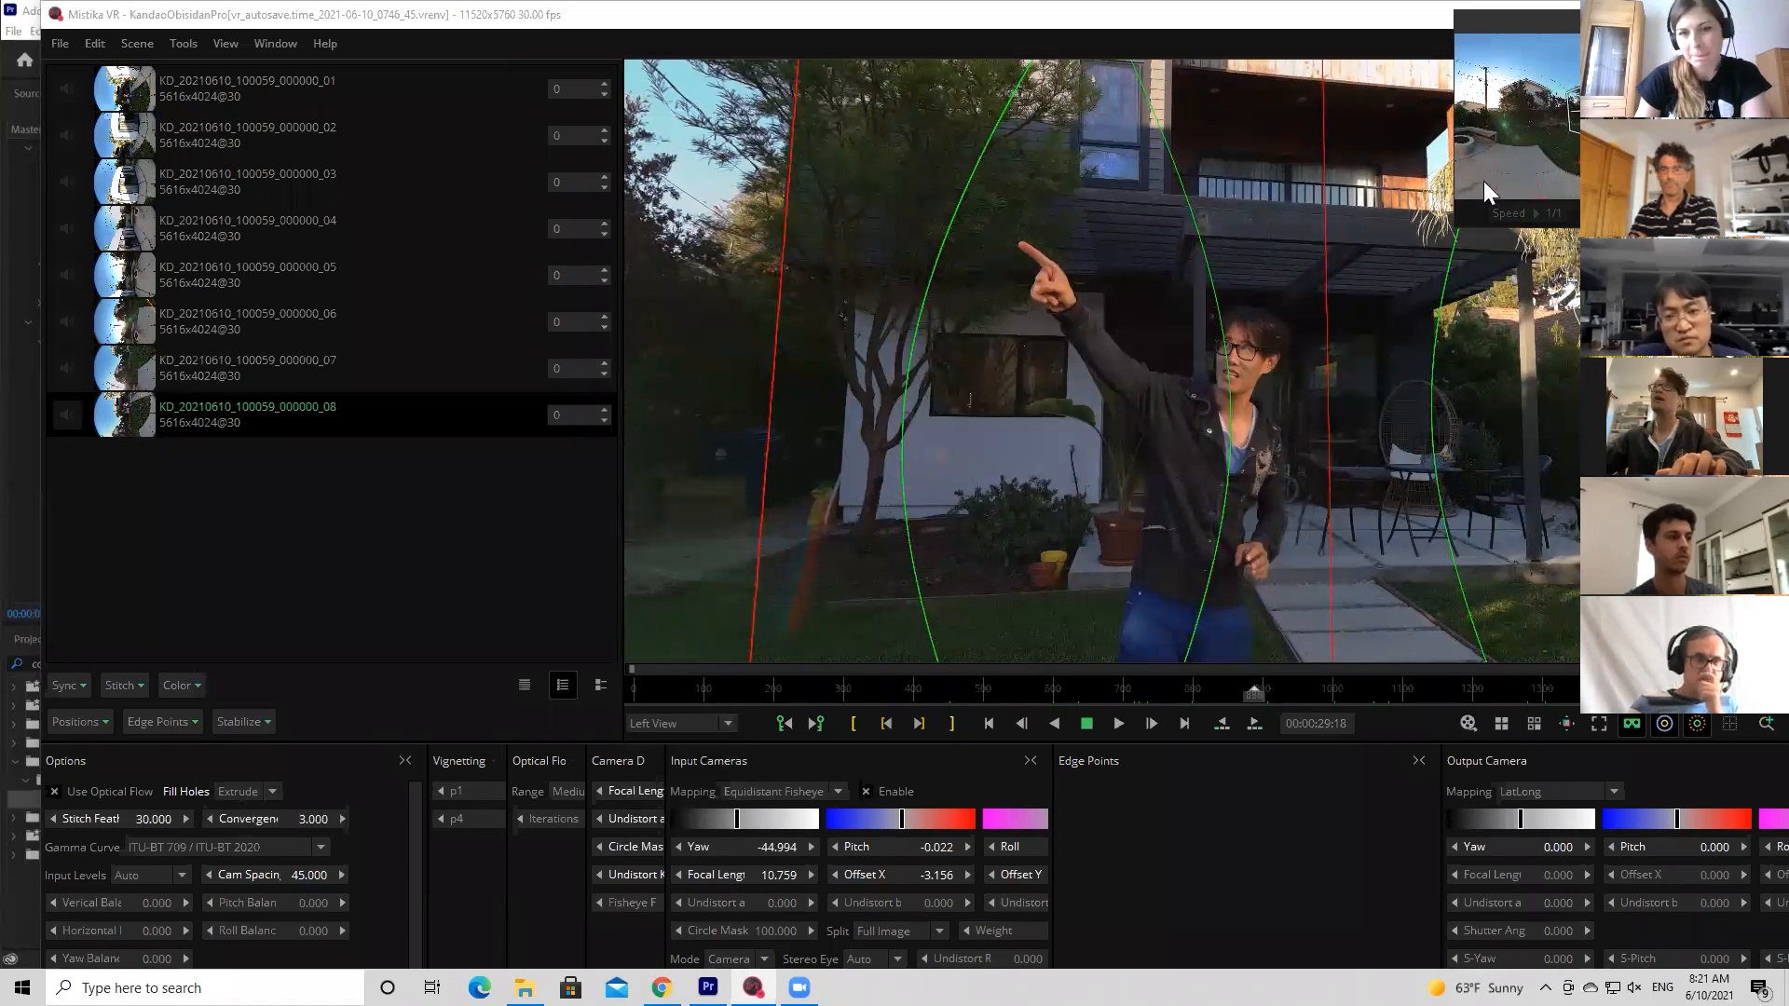
Set the convergence to 2.3 and return from the VR view to the flat panorama
{"action": "left_click", "coordinate": [332, 819]}
{"action": "type", "text": "2.3"}
{"action": "key", "text": "Return"}
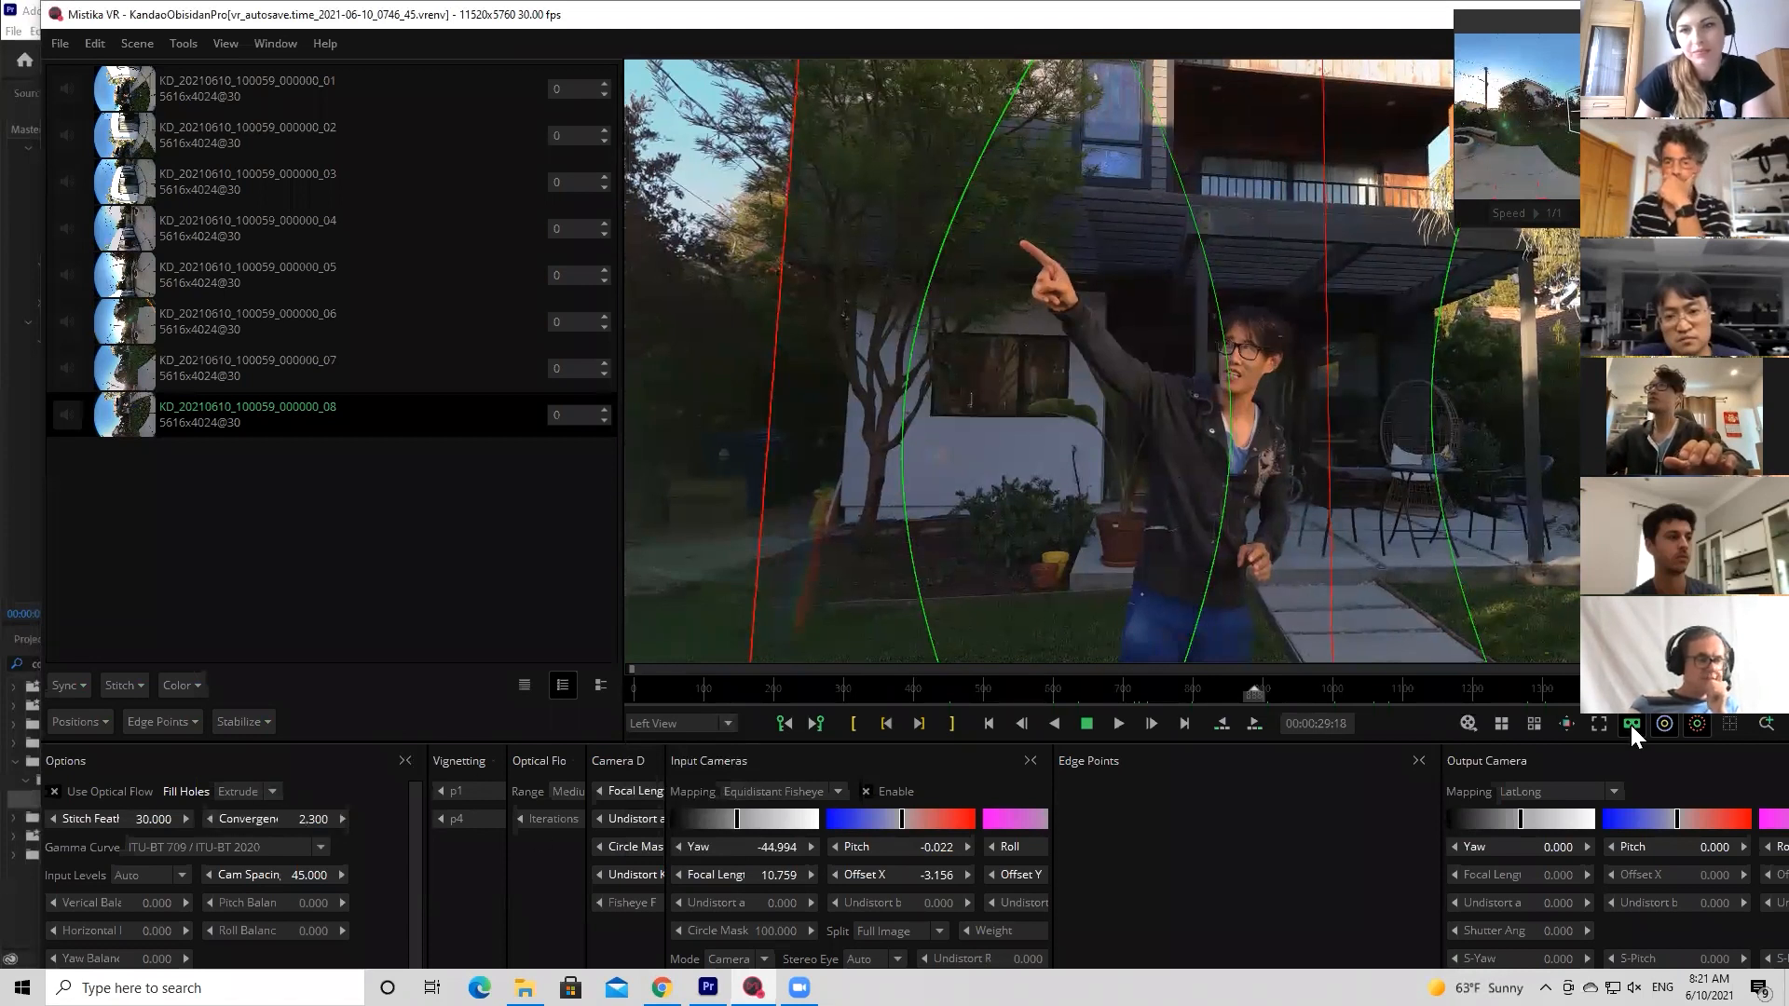
{"action": "key", "text": "v"}
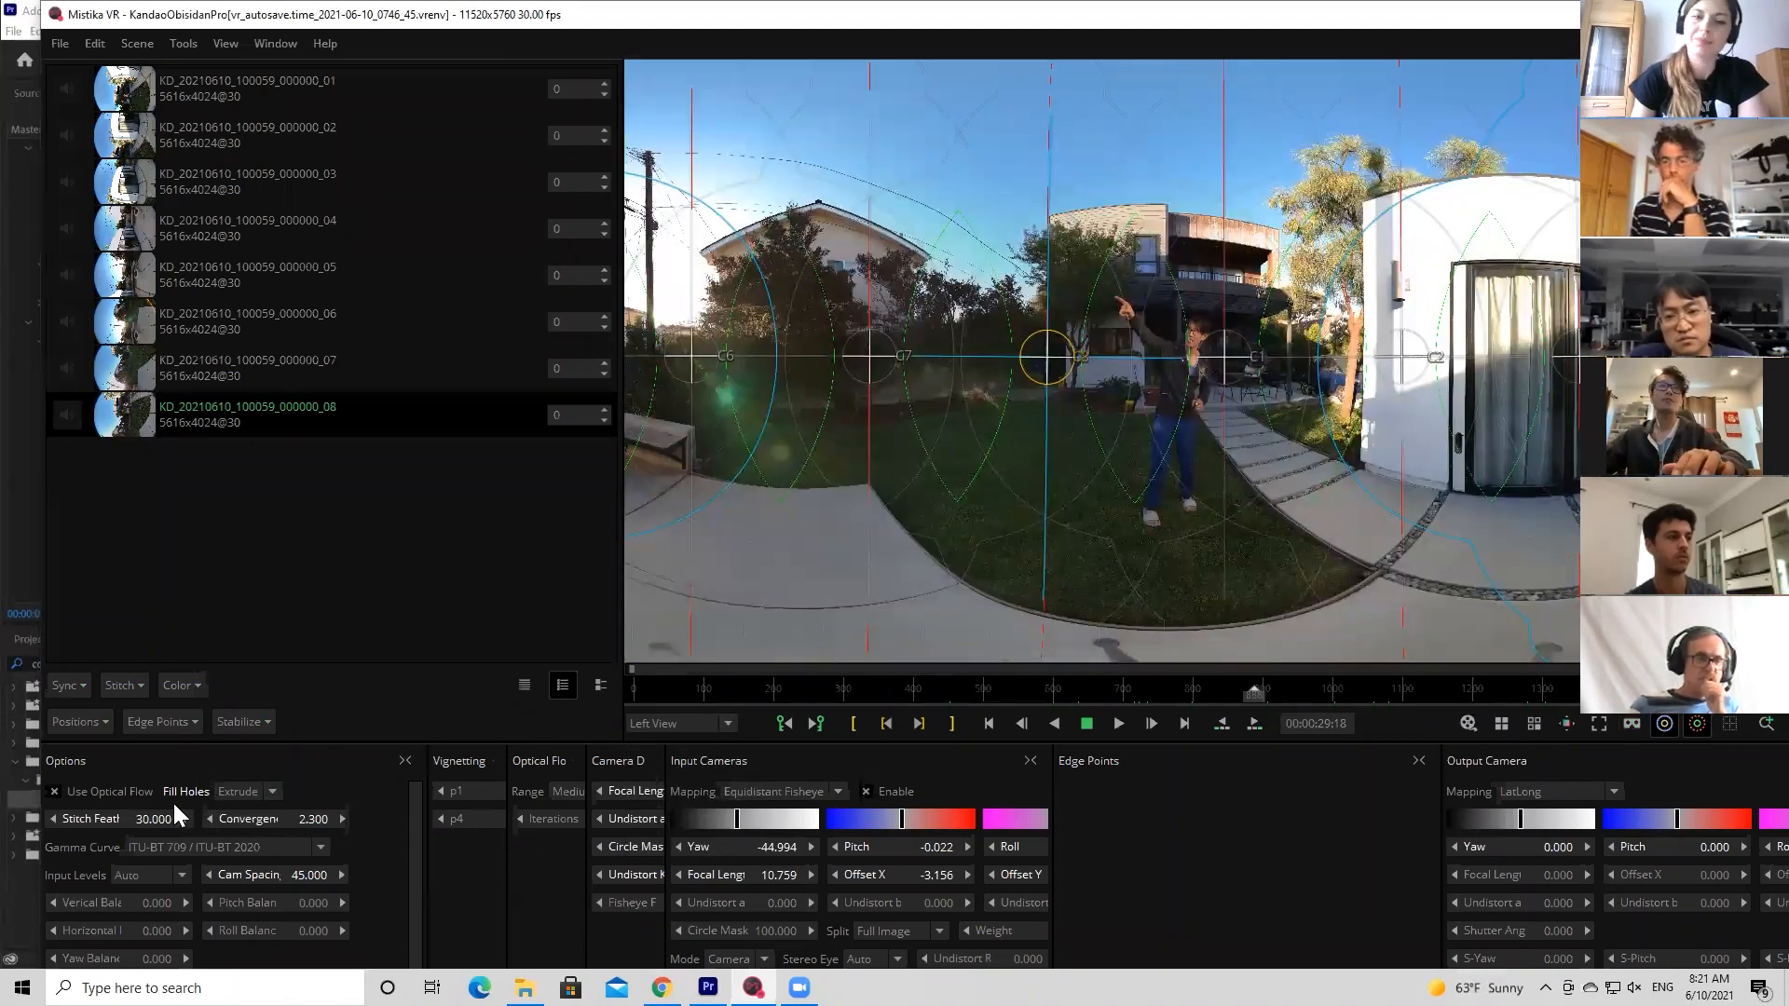
Add a stereo edge point for camera 8 and place it on the person's torso at about yaw -13.7, pitch -5.8
{"action": "left_click", "coordinate": [179, 723]}
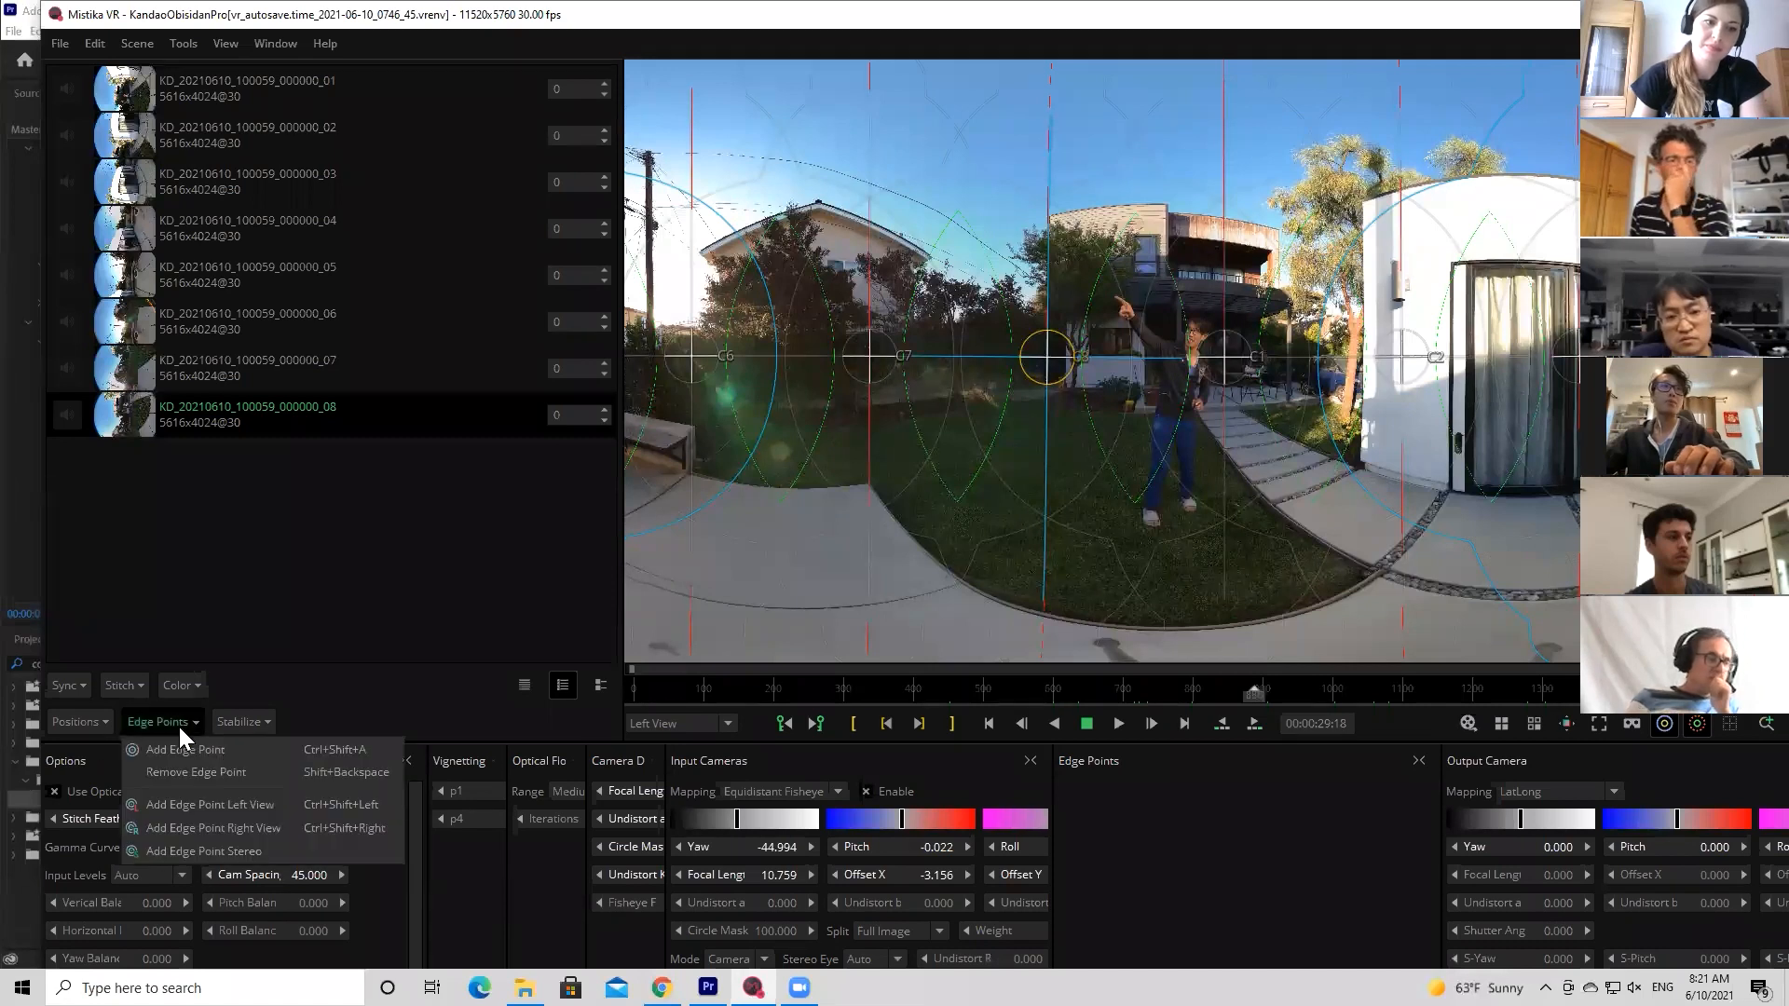
{"action": "left_click", "coordinate": [221, 851]}
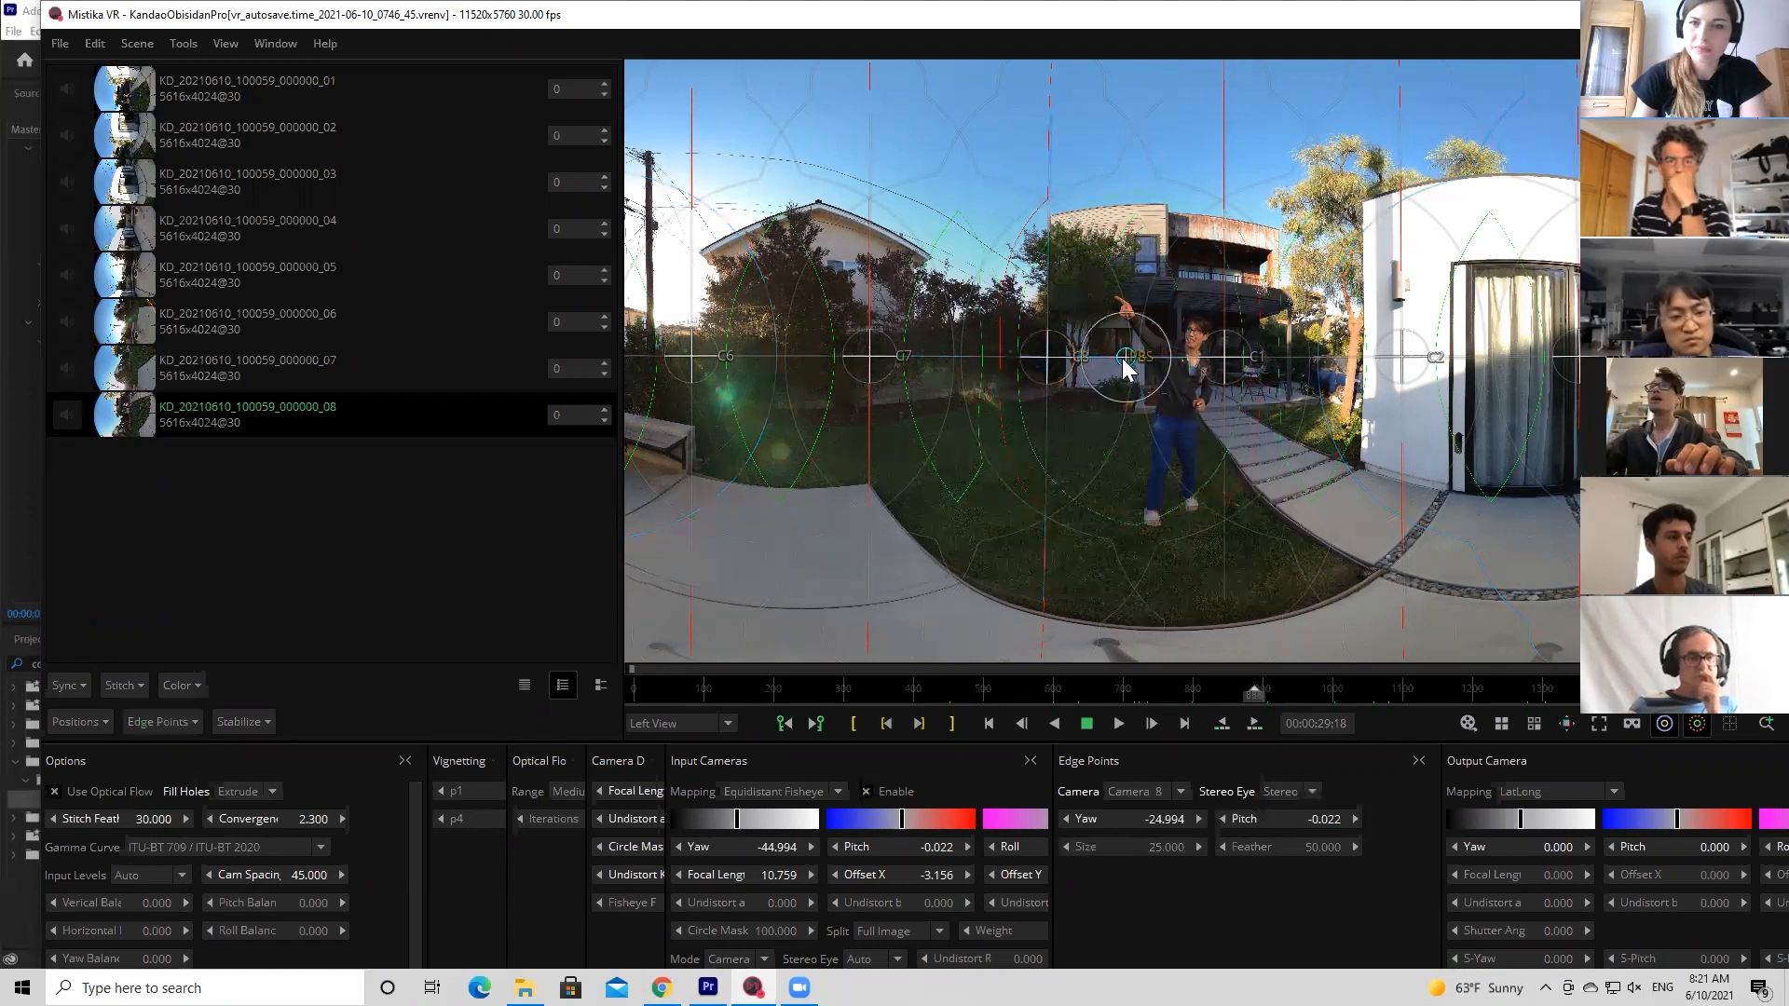
{"action": "left_click_drag", "start_coordinate": [1132, 357], "coordinate": [1163, 372]}
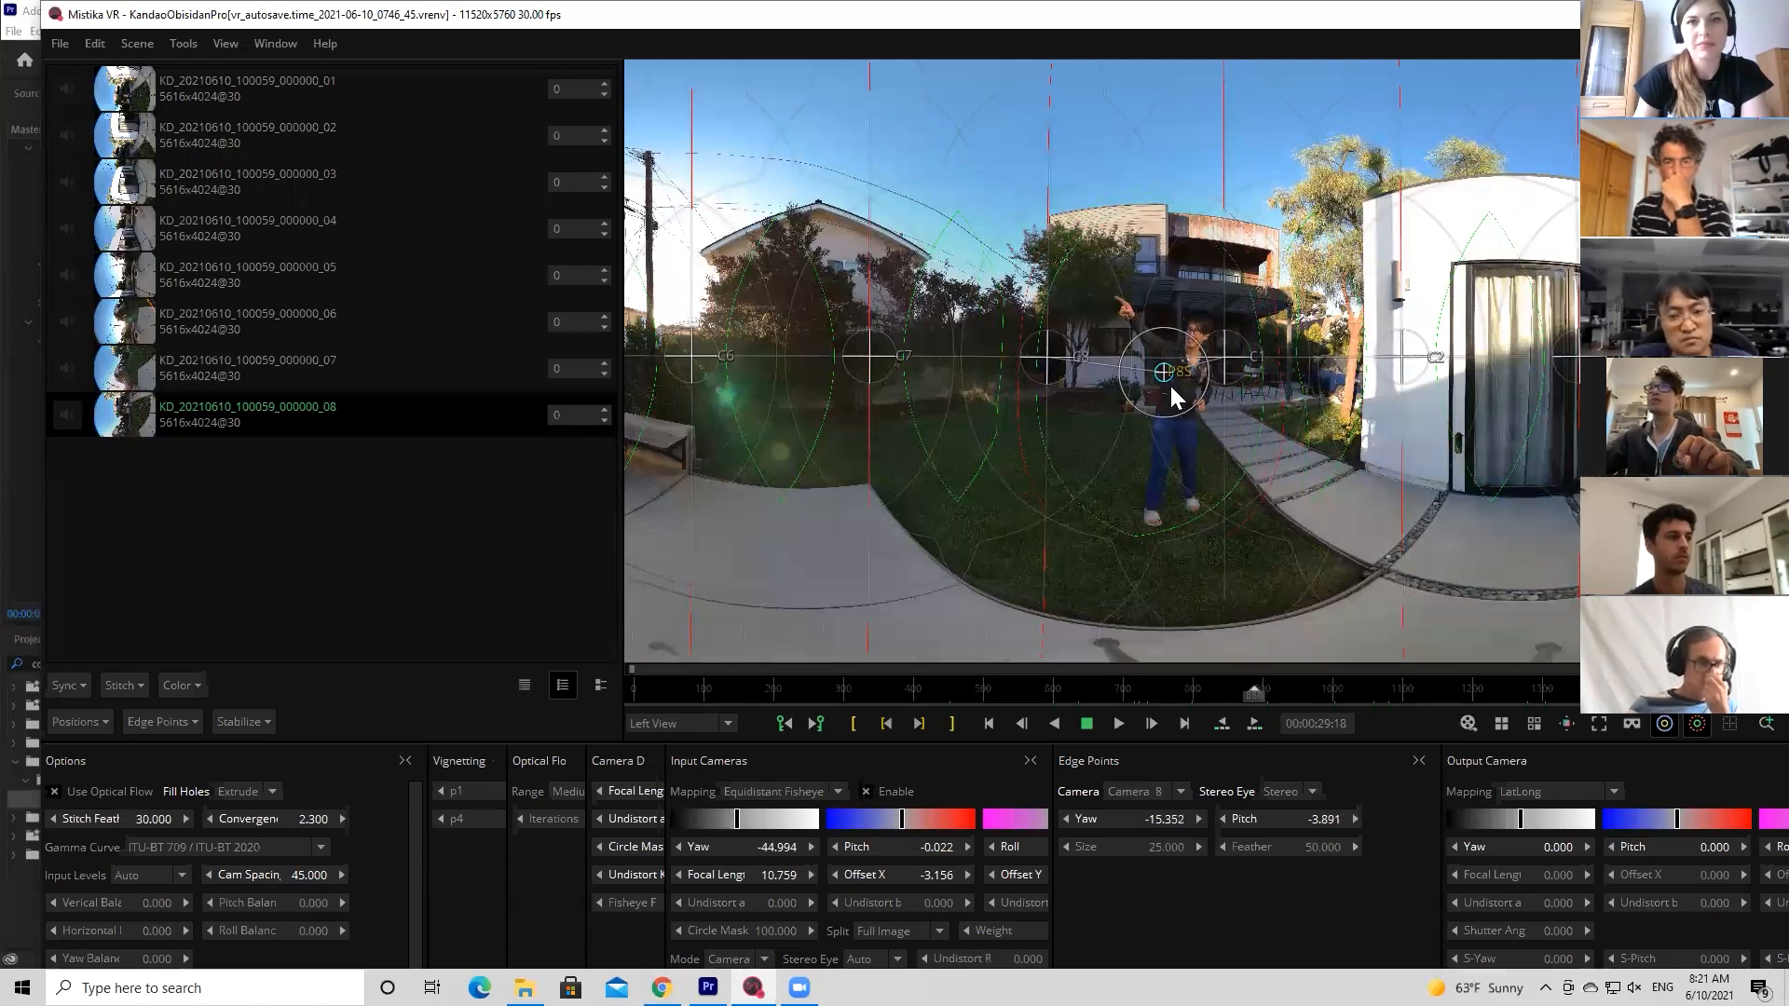
{"action": "mouse_move", "coordinate": [1164, 373]}
{"action": "left_mouse_down"}
{"action": "mouse_move", "coordinate": [1362, 367]}
{"action": "mouse_move", "coordinate": [942, 367]}
{"action": "mouse_move", "coordinate": [1220, 359]}
{"action": "mouse_move", "coordinate": [1165, 357]}
{"action": "mouse_move", "coordinate": [1173, 381]}
{"action": "left_mouse_up"}
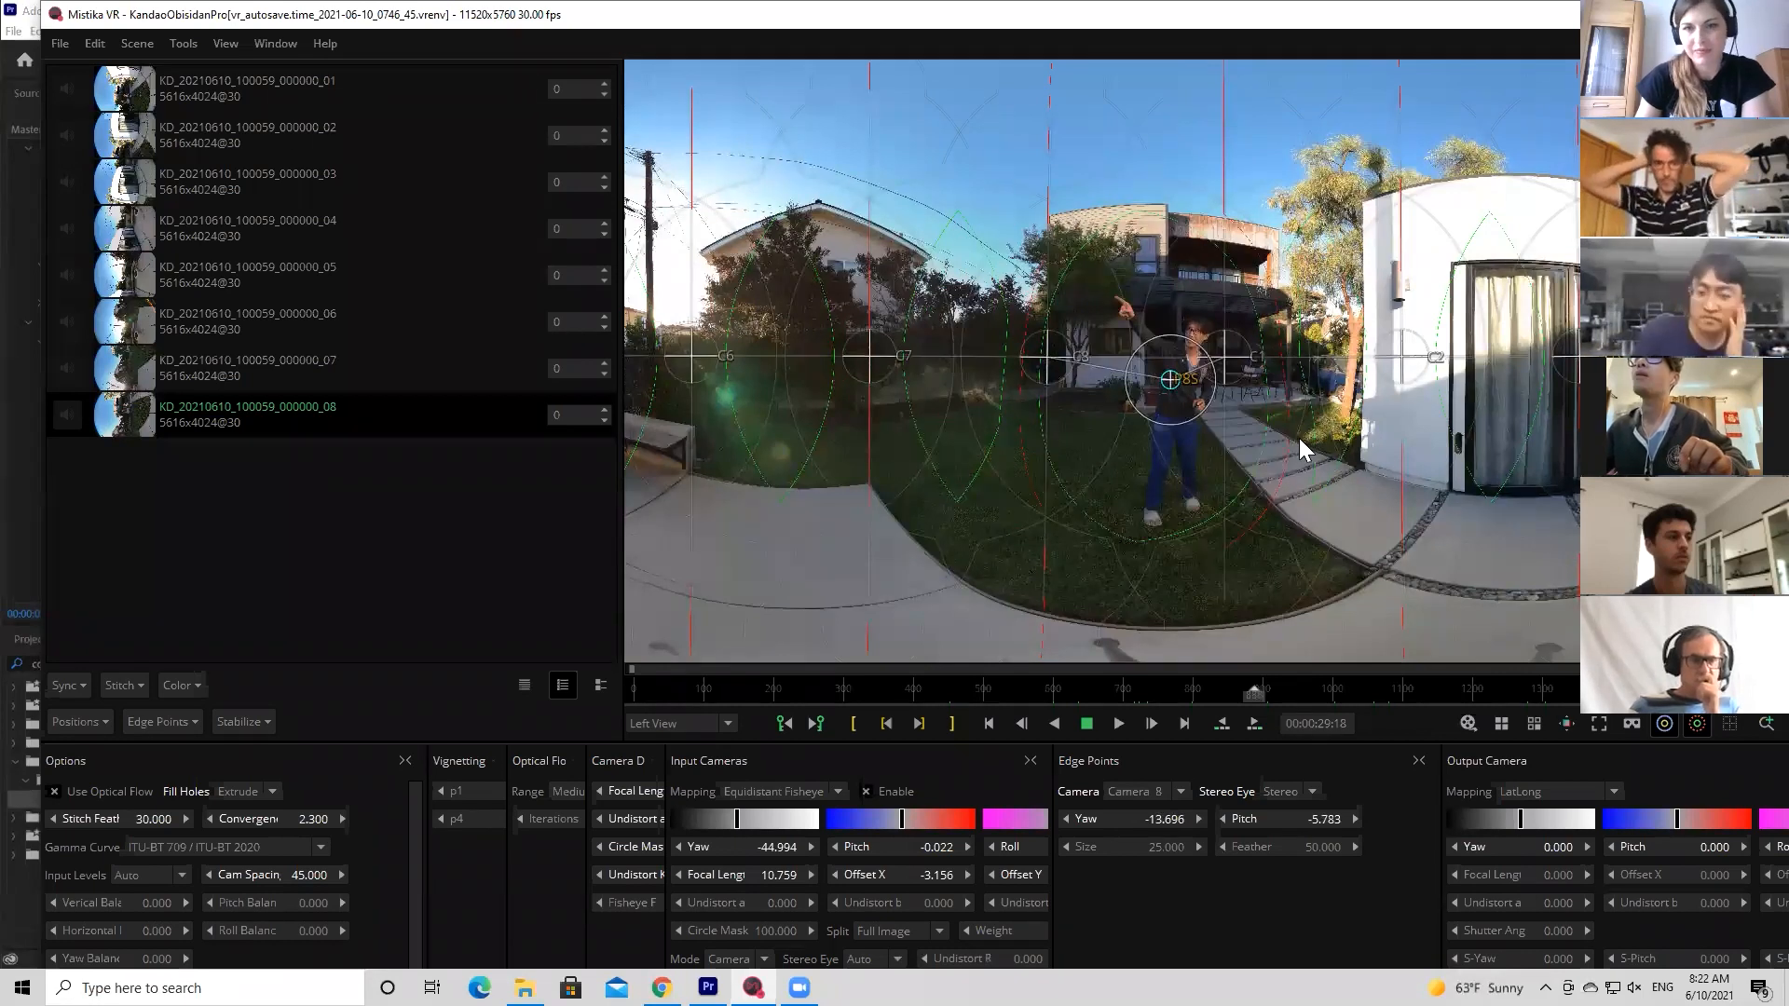
Reposition camera 8's stereo edge point beside the person's torso at about yaw -4.9, pitch -7.4
{"action": "left_click_drag", "start_coordinate": [1173, 373], "coordinate": [1176, 370]}
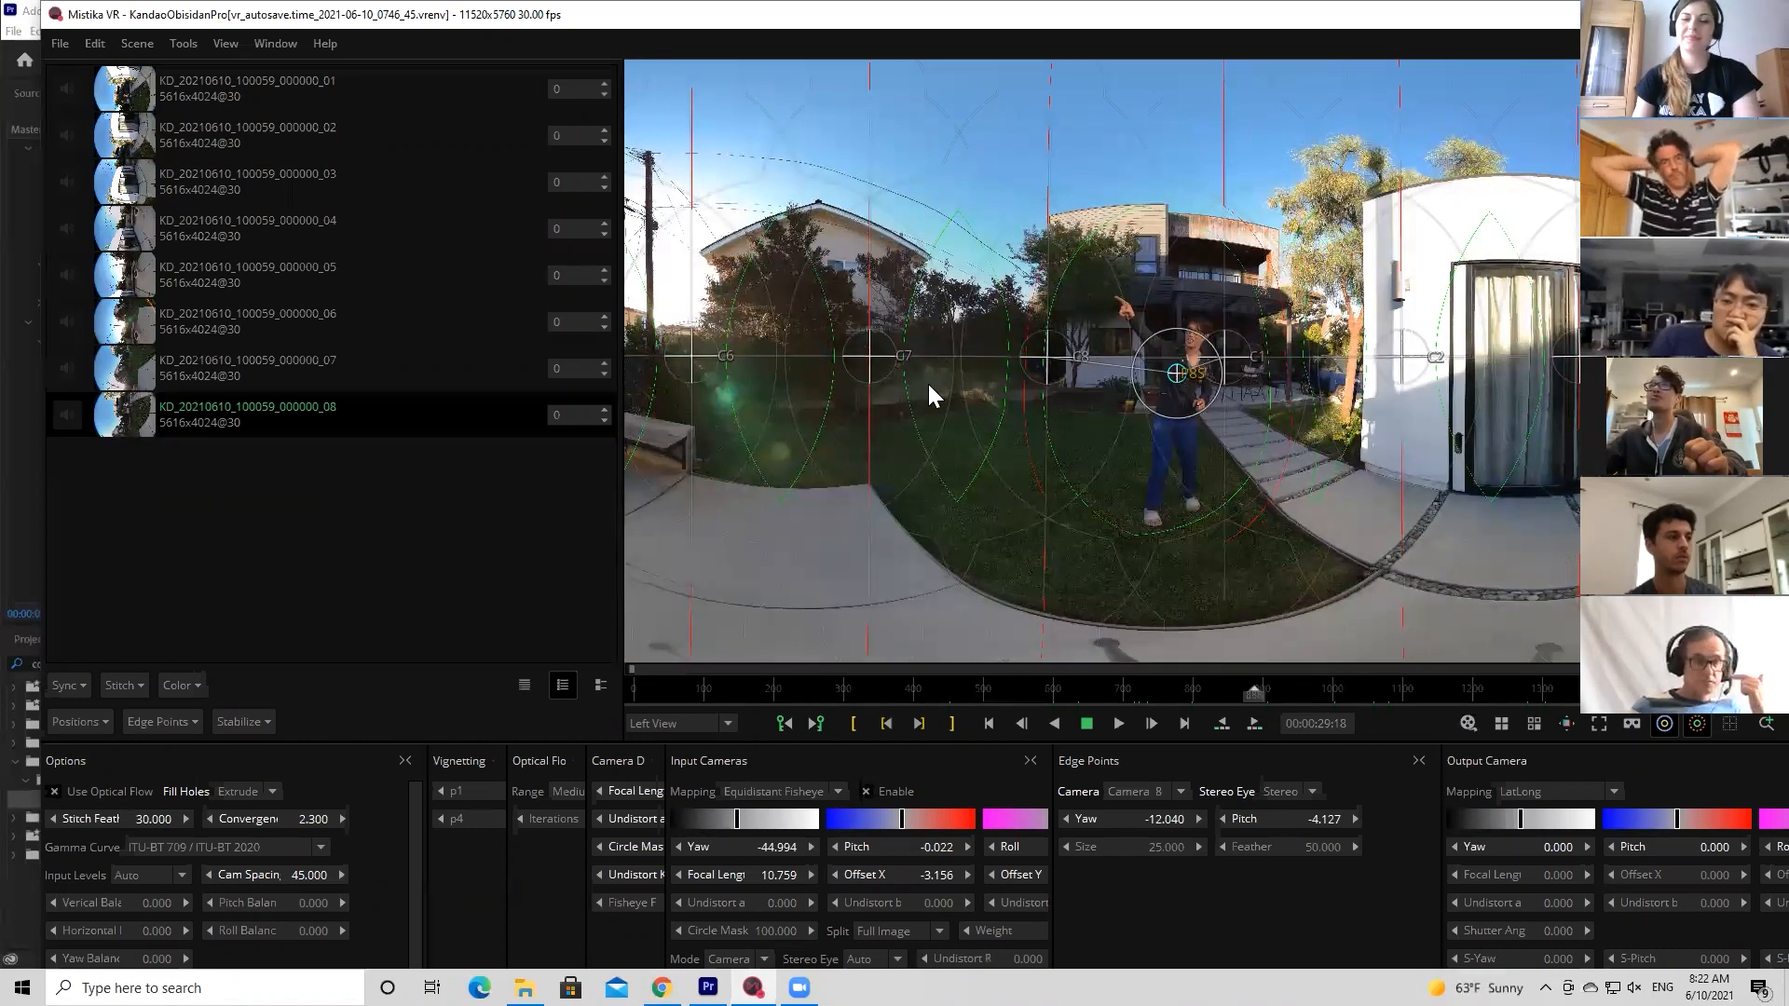
{"action": "left_click_drag", "start_coordinate": [1180, 376], "coordinate": [1198, 382]}
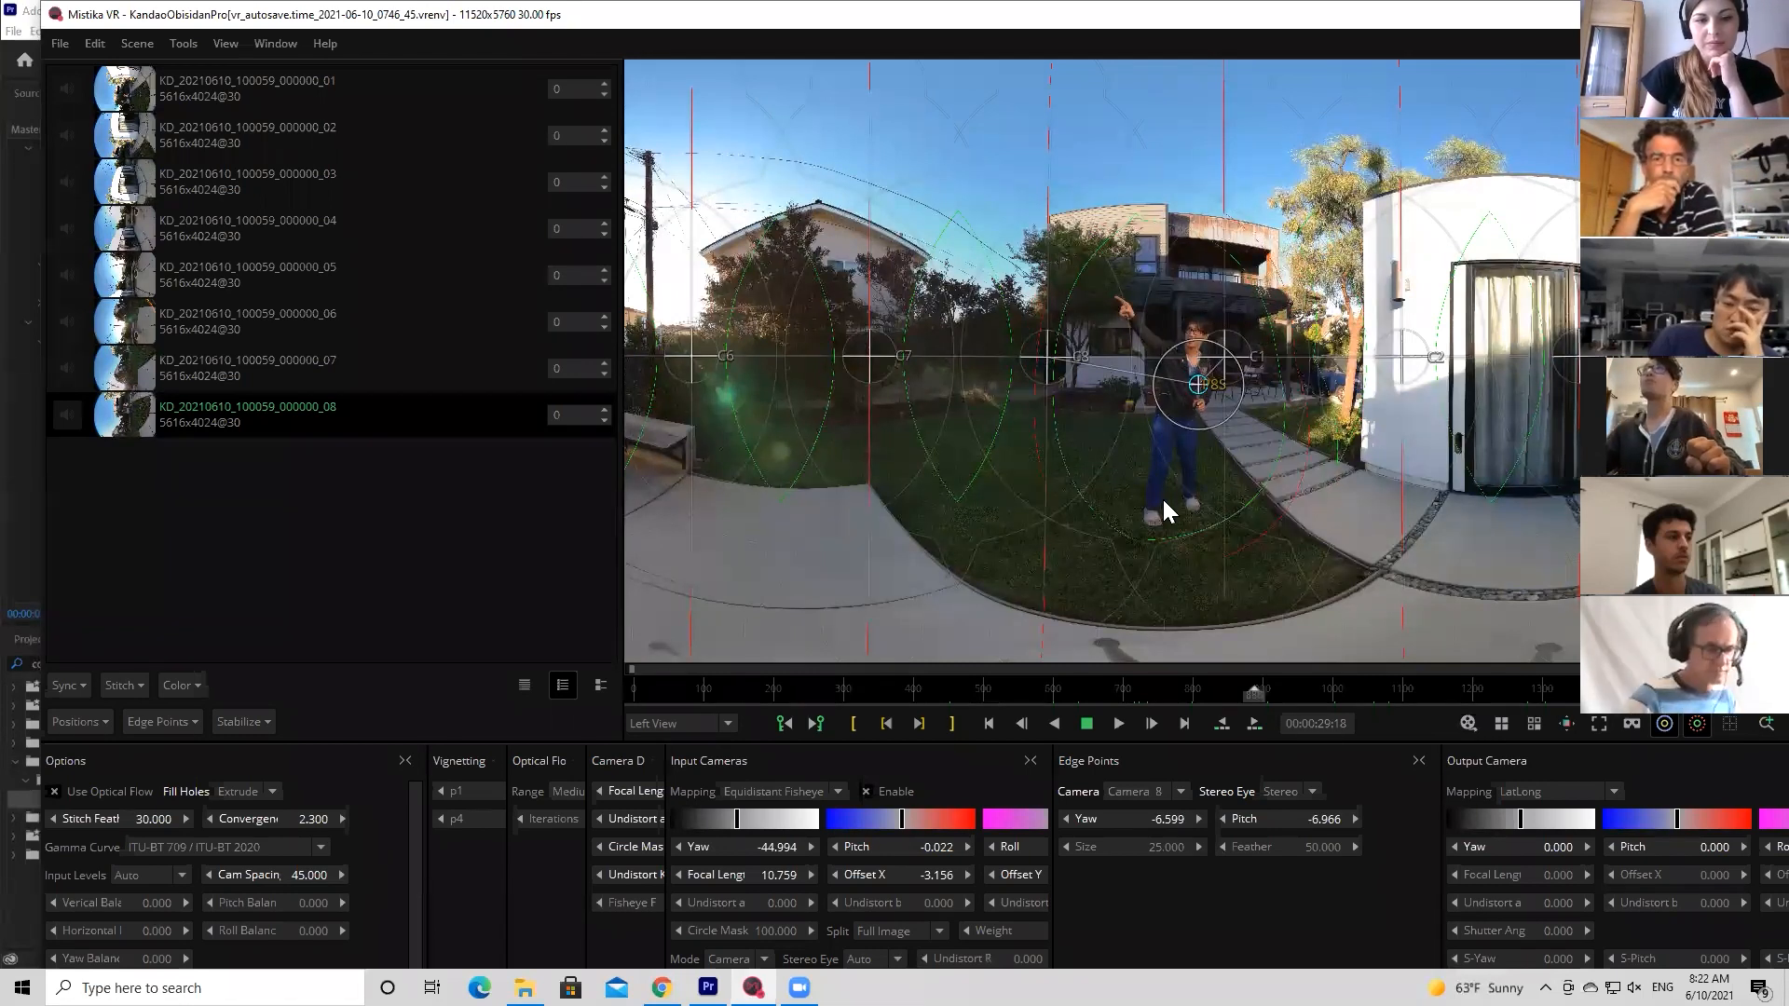
{"action": "left_click", "coordinate": [1205, 384]}
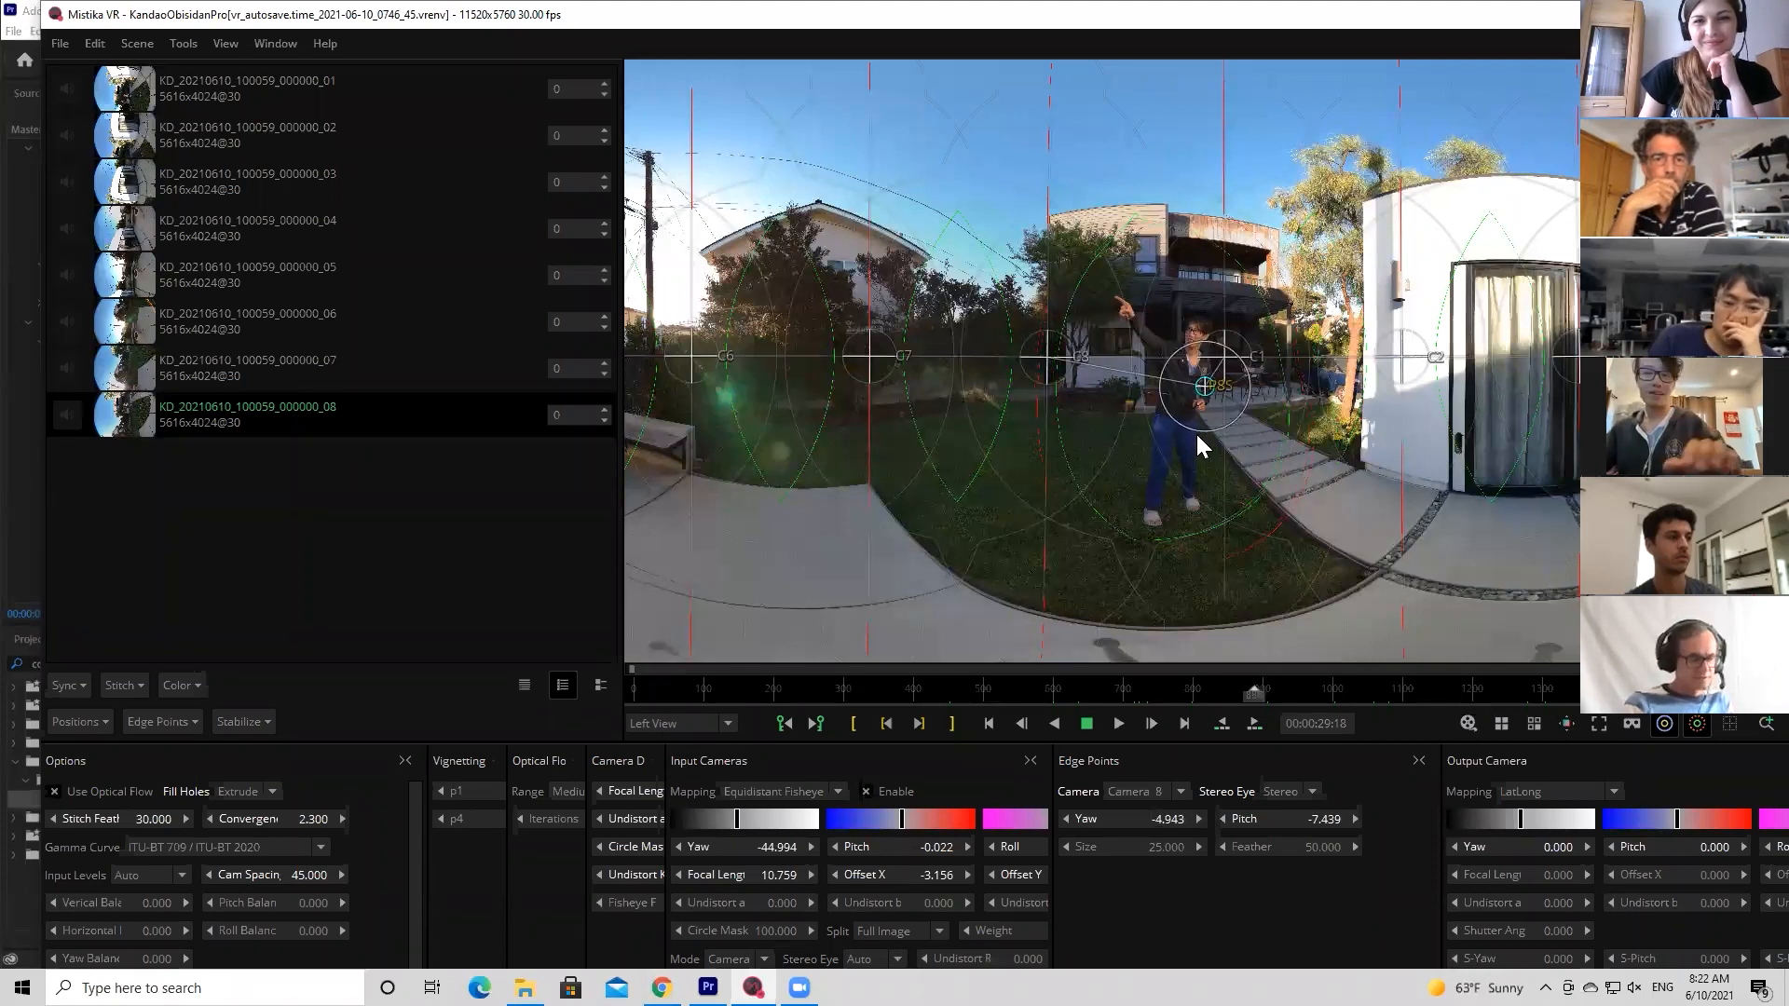
Compare the left and right eye stitches around the camera 8 edge point on the person, ending on the right view
{"action": "scroll", "coordinate": [1241, 459], "scroll_direction": "up", "scroll_amount": 6}
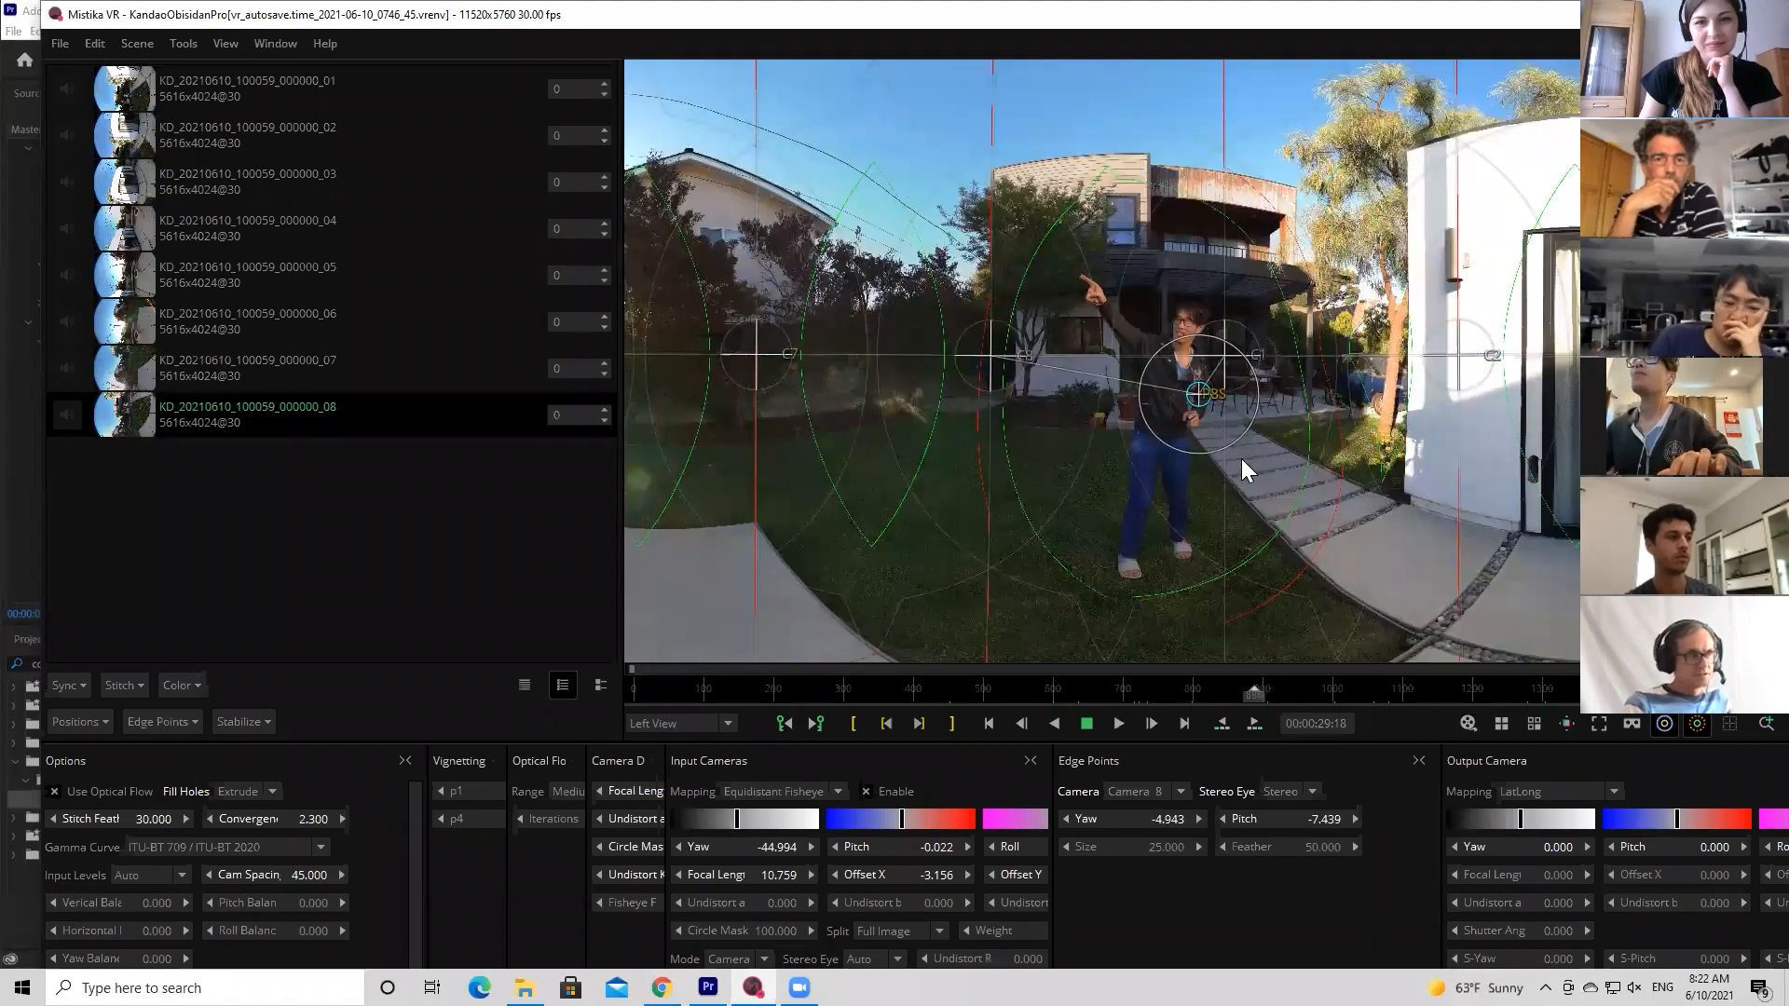
{"action": "scroll", "coordinate": [1144, 467], "scroll_direction": "down", "scroll_amount": 6}
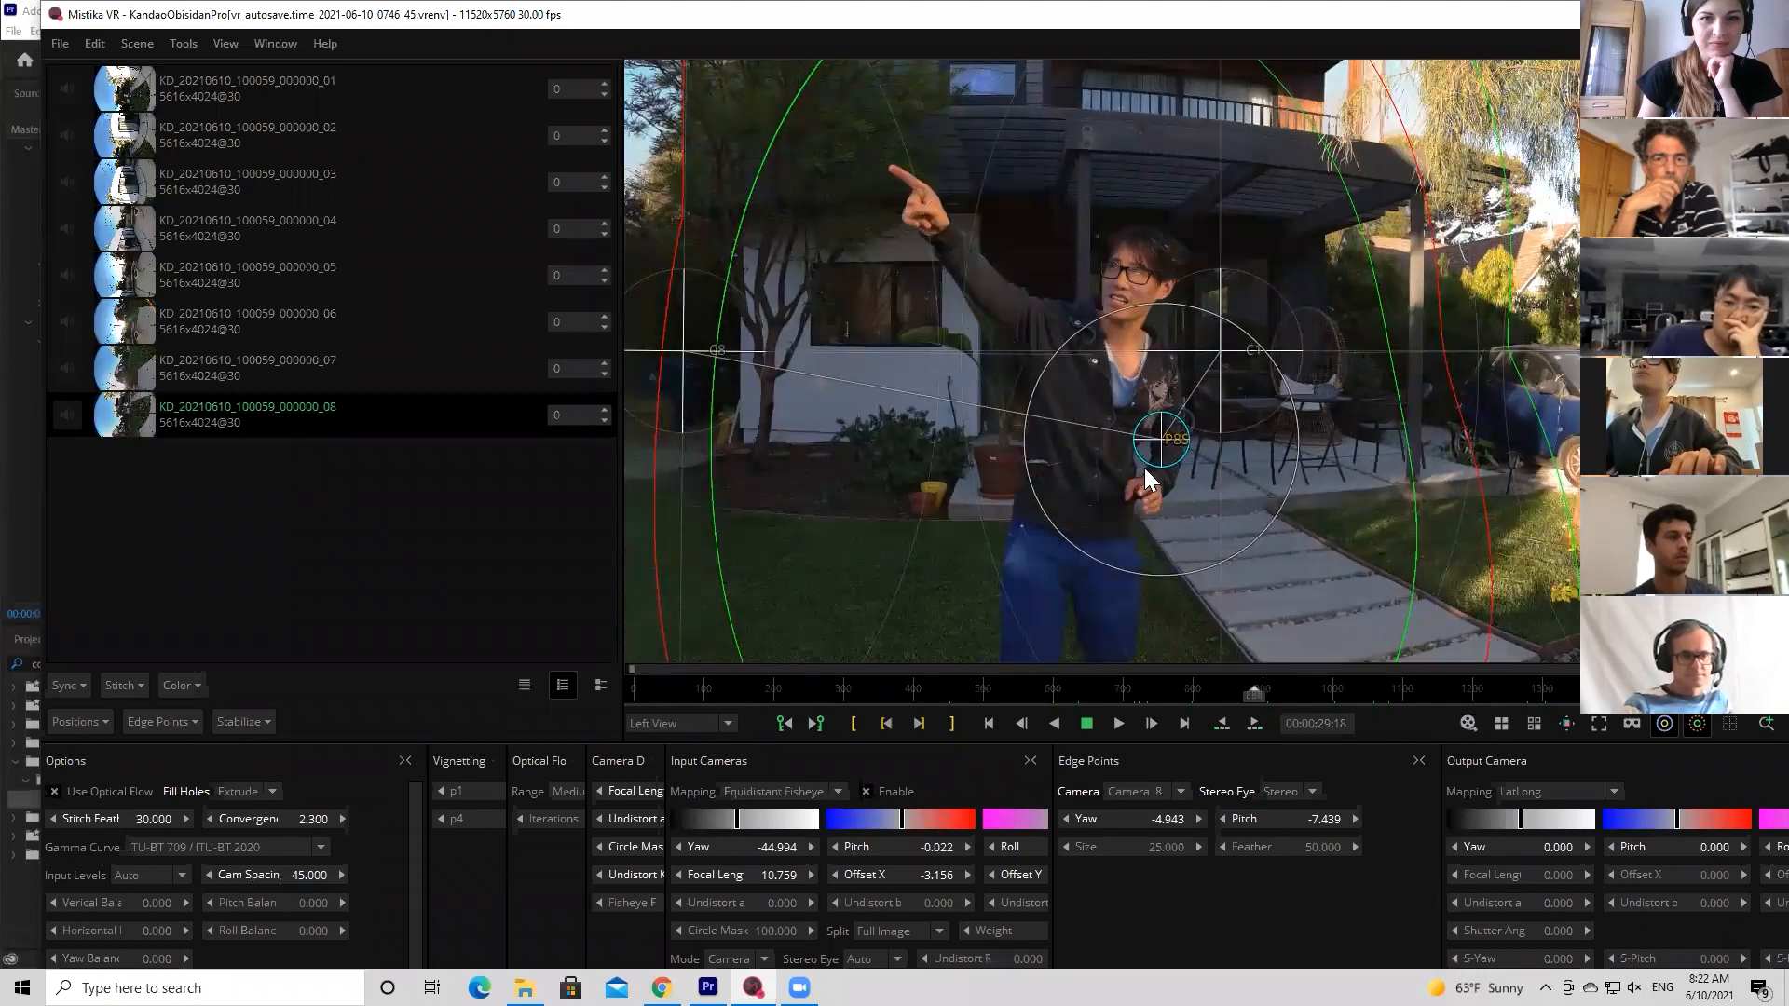
{"action": "scroll", "coordinate": [1144, 466], "scroll_direction": "up", "scroll_amount": 4}
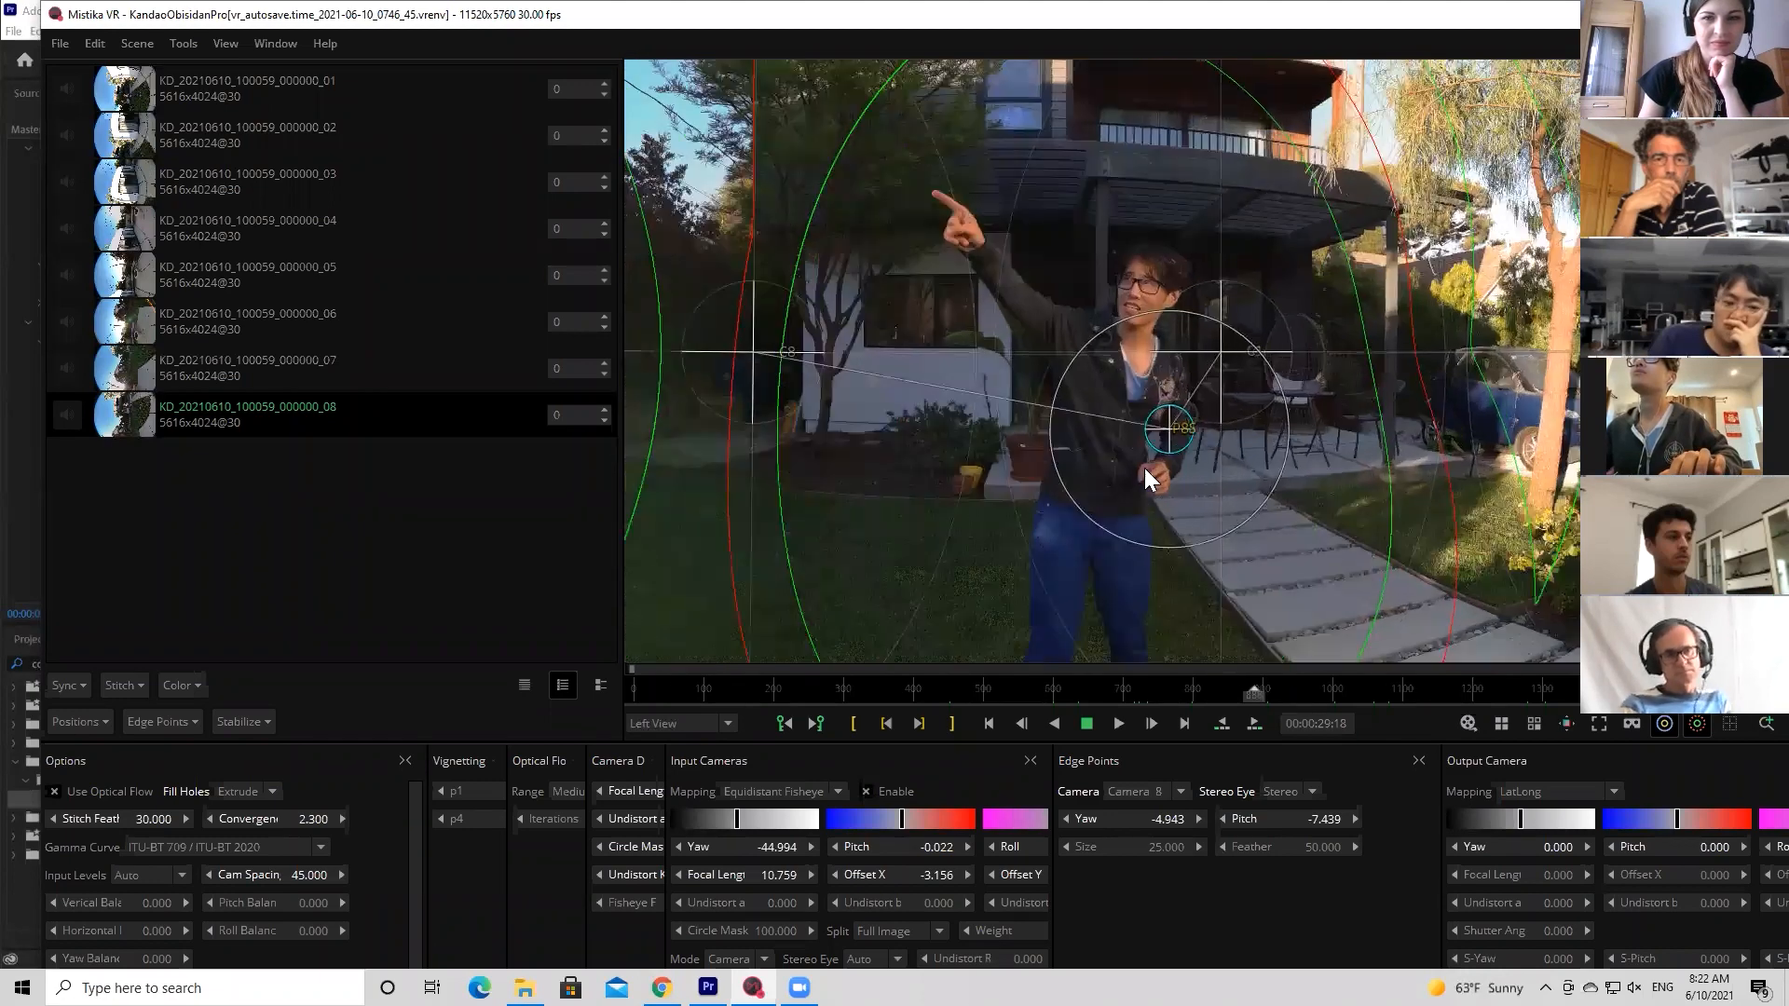
{"action": "scroll", "coordinate": [1145, 467], "scroll_direction": "down", "scroll_amount": 6}
{"action": "scroll", "coordinate": [1144, 467], "scroll_direction": "up", "scroll_amount": 2}
{"action": "key", "text": "2"}
{"action": "key", "text": "1"}
{"action": "key", "text": "2"}
{"action": "key", "text": "1"}
{"action": "key", "text": "2"}
{"action": "key", "text": "1"}
{"action": "key", "text": "2"}
{"action": "key", "text": "1"}
{"action": "key", "text": "2"}
{"action": "key", "text": "1"}
{"action": "key", "text": "2"}
{"action": "key", "text": "1"}
{"action": "key", "text": "1"}
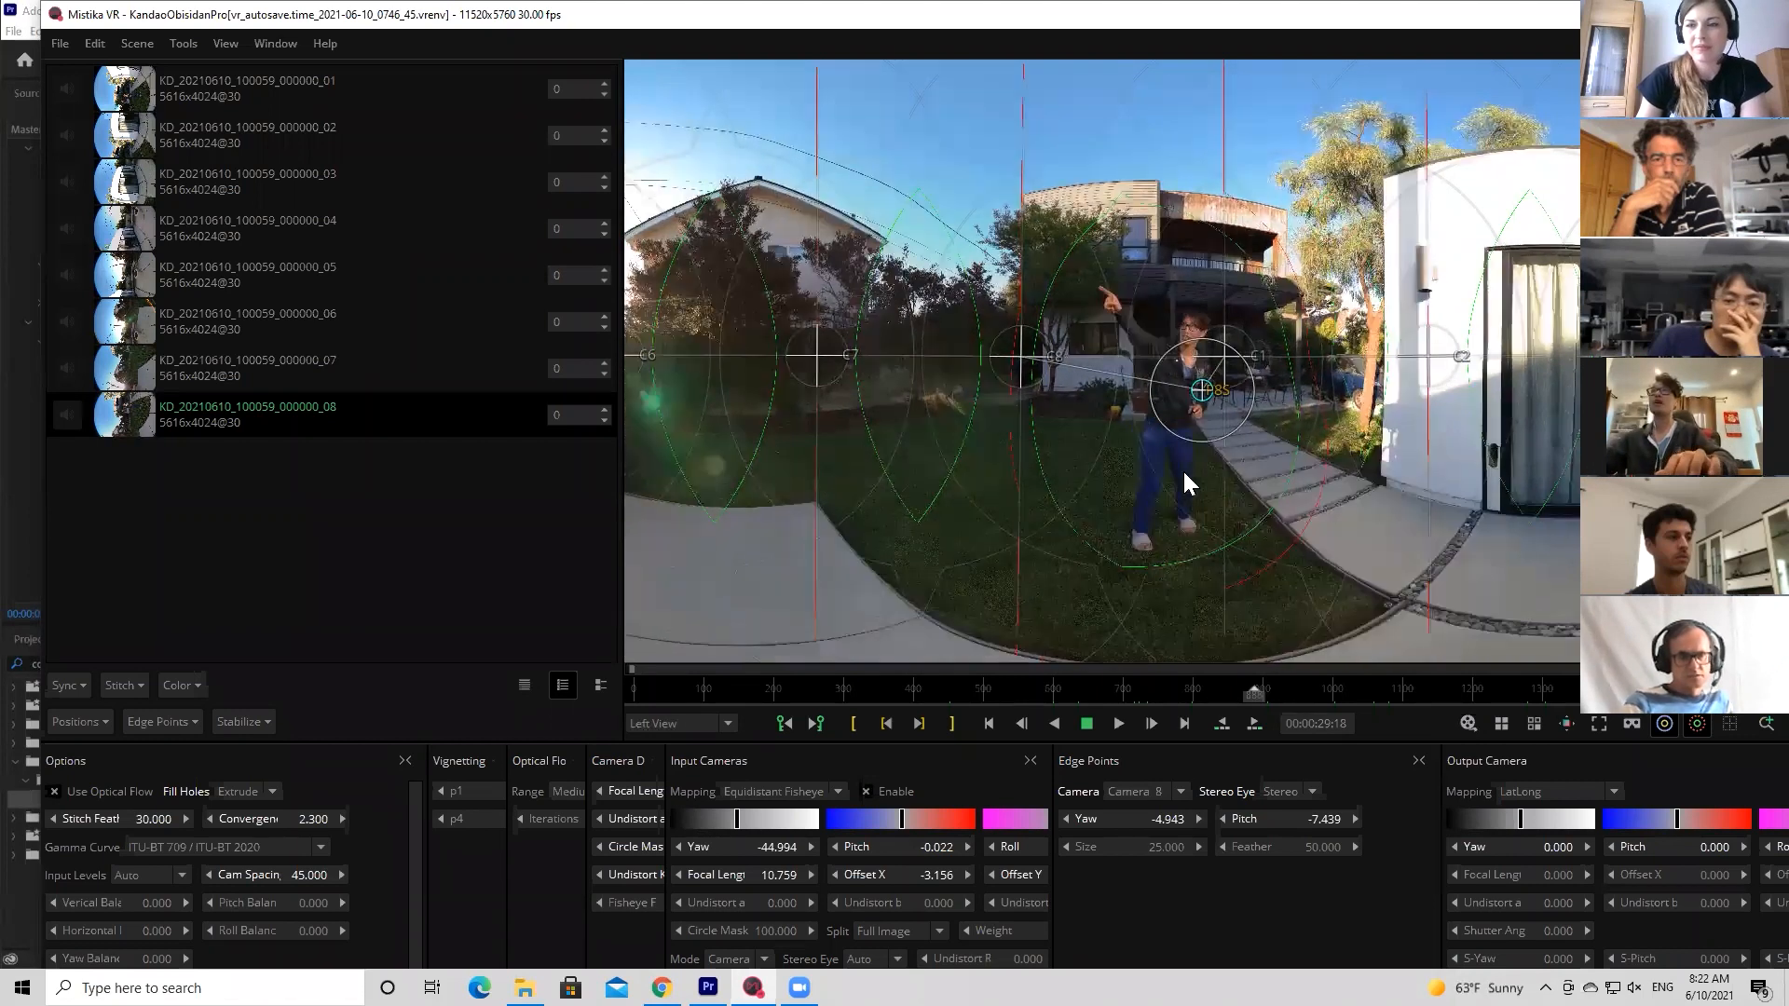
{"action": "scroll", "coordinate": [1183, 468], "scroll_direction": "down", "scroll_amount": 3}
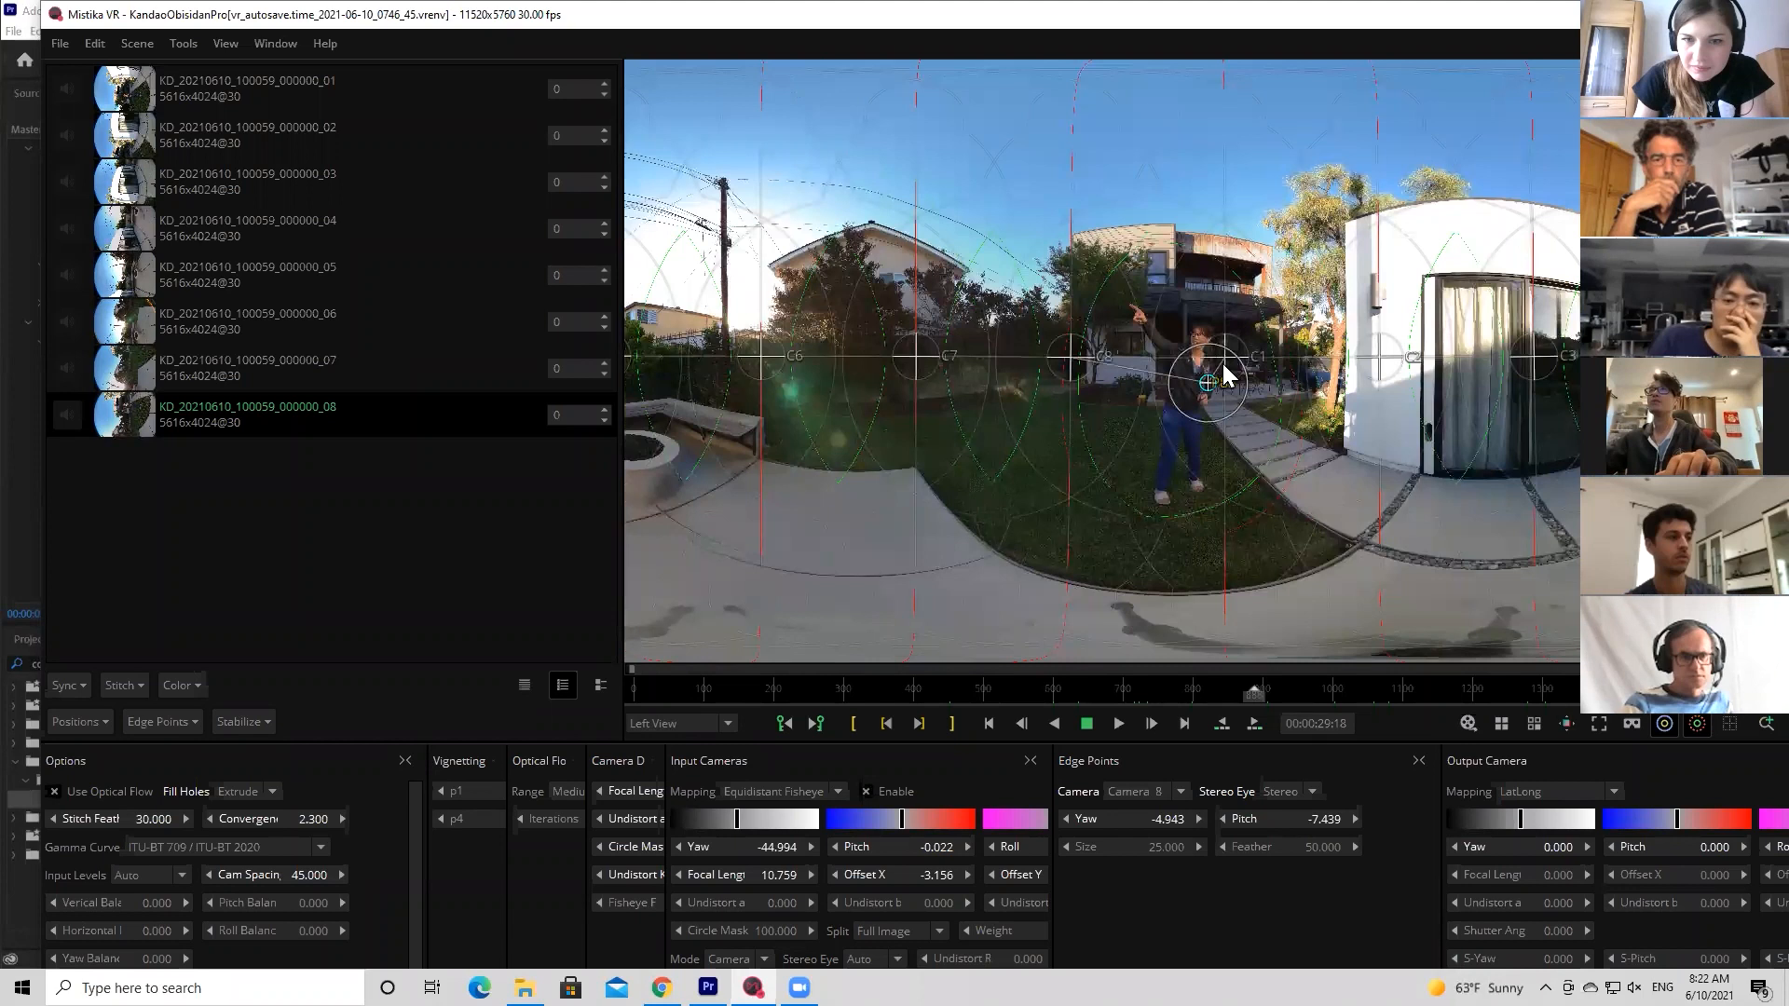
{"action": "key", "text": "2"}
{"action": "key", "text": "1"}
{"action": "key", "text": "2"}
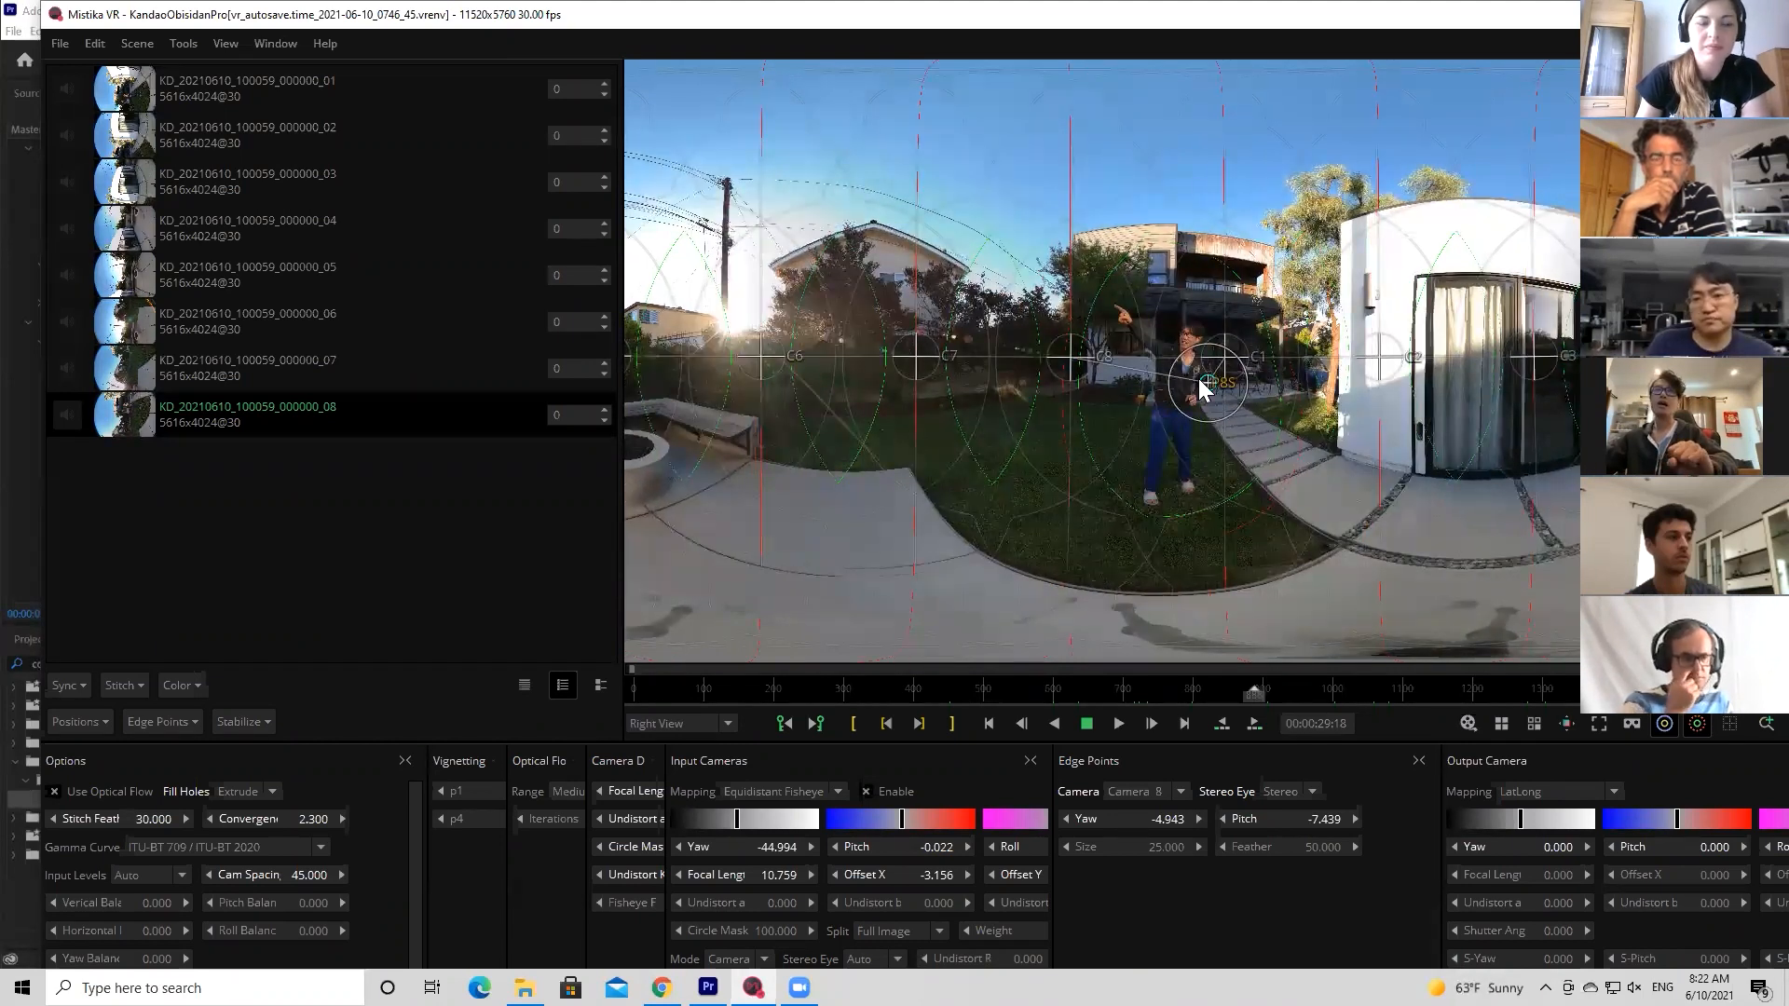
Raise the output camera's exposure well above neutral and bring the parked blue car into view
{"action": "scroll", "coordinate": [1394, 454], "scroll_direction": "up", "scroll_amount": 6}
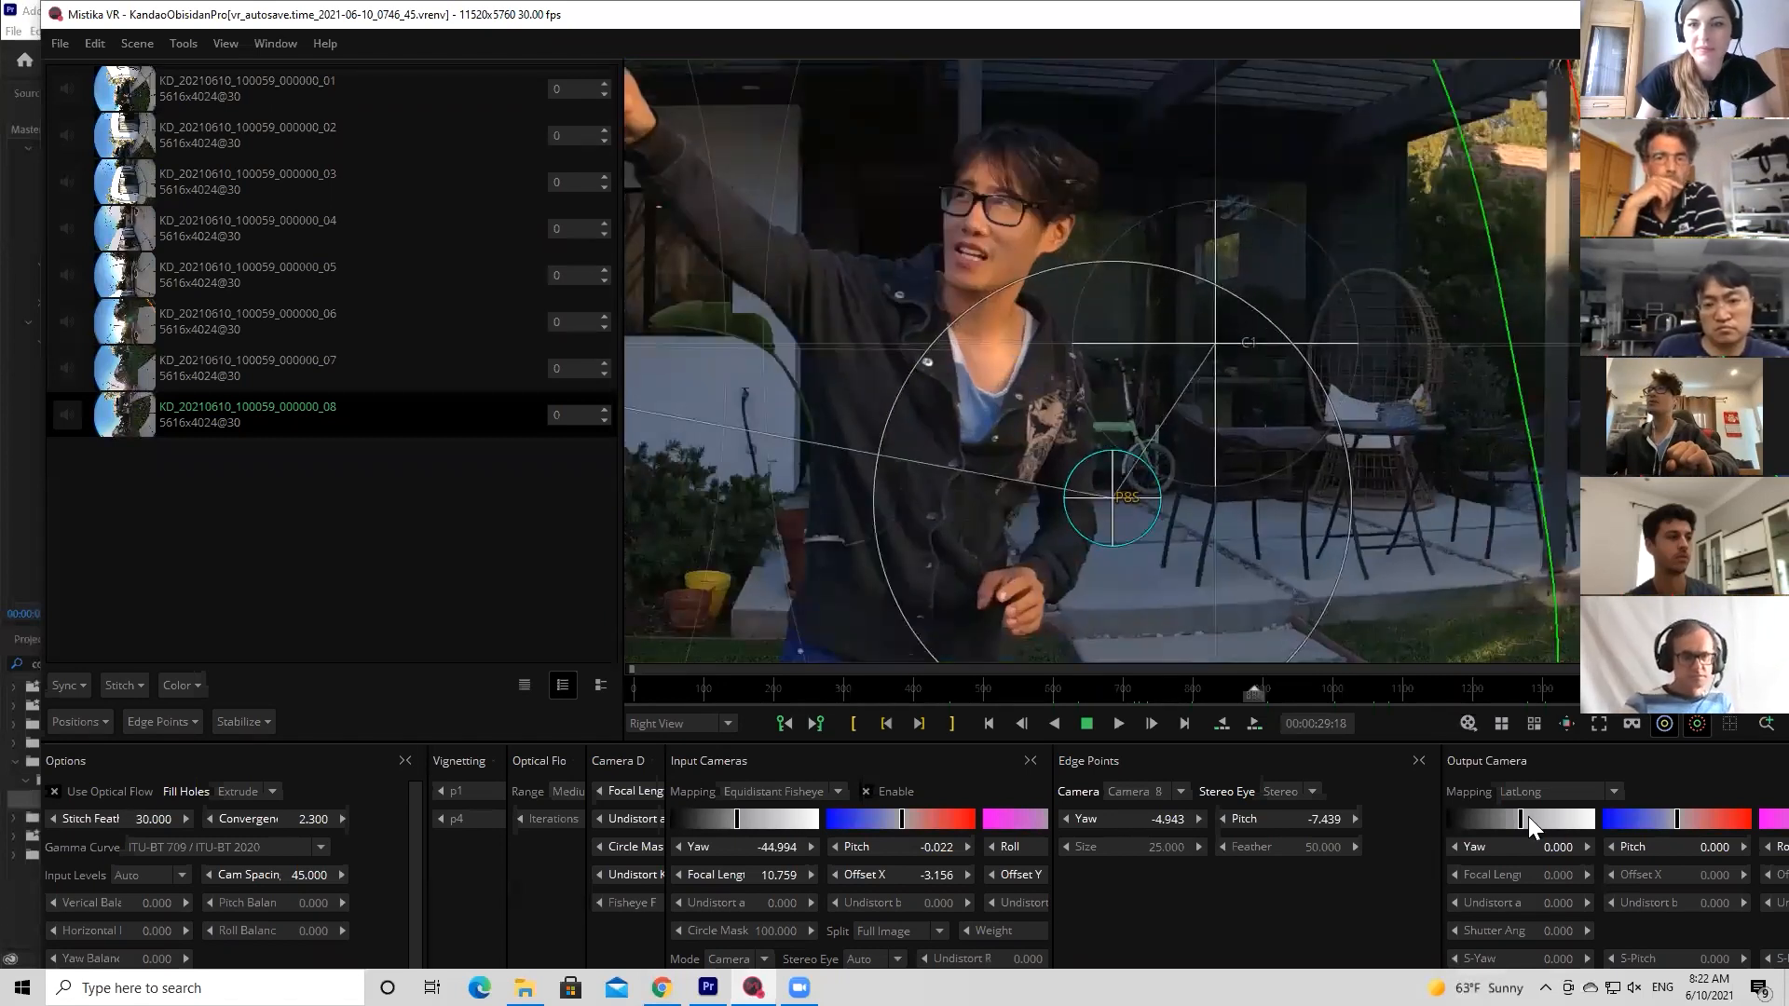
{"action": "left_click_drag", "start_coordinate": [1540, 820], "coordinate": [1564, 820]}
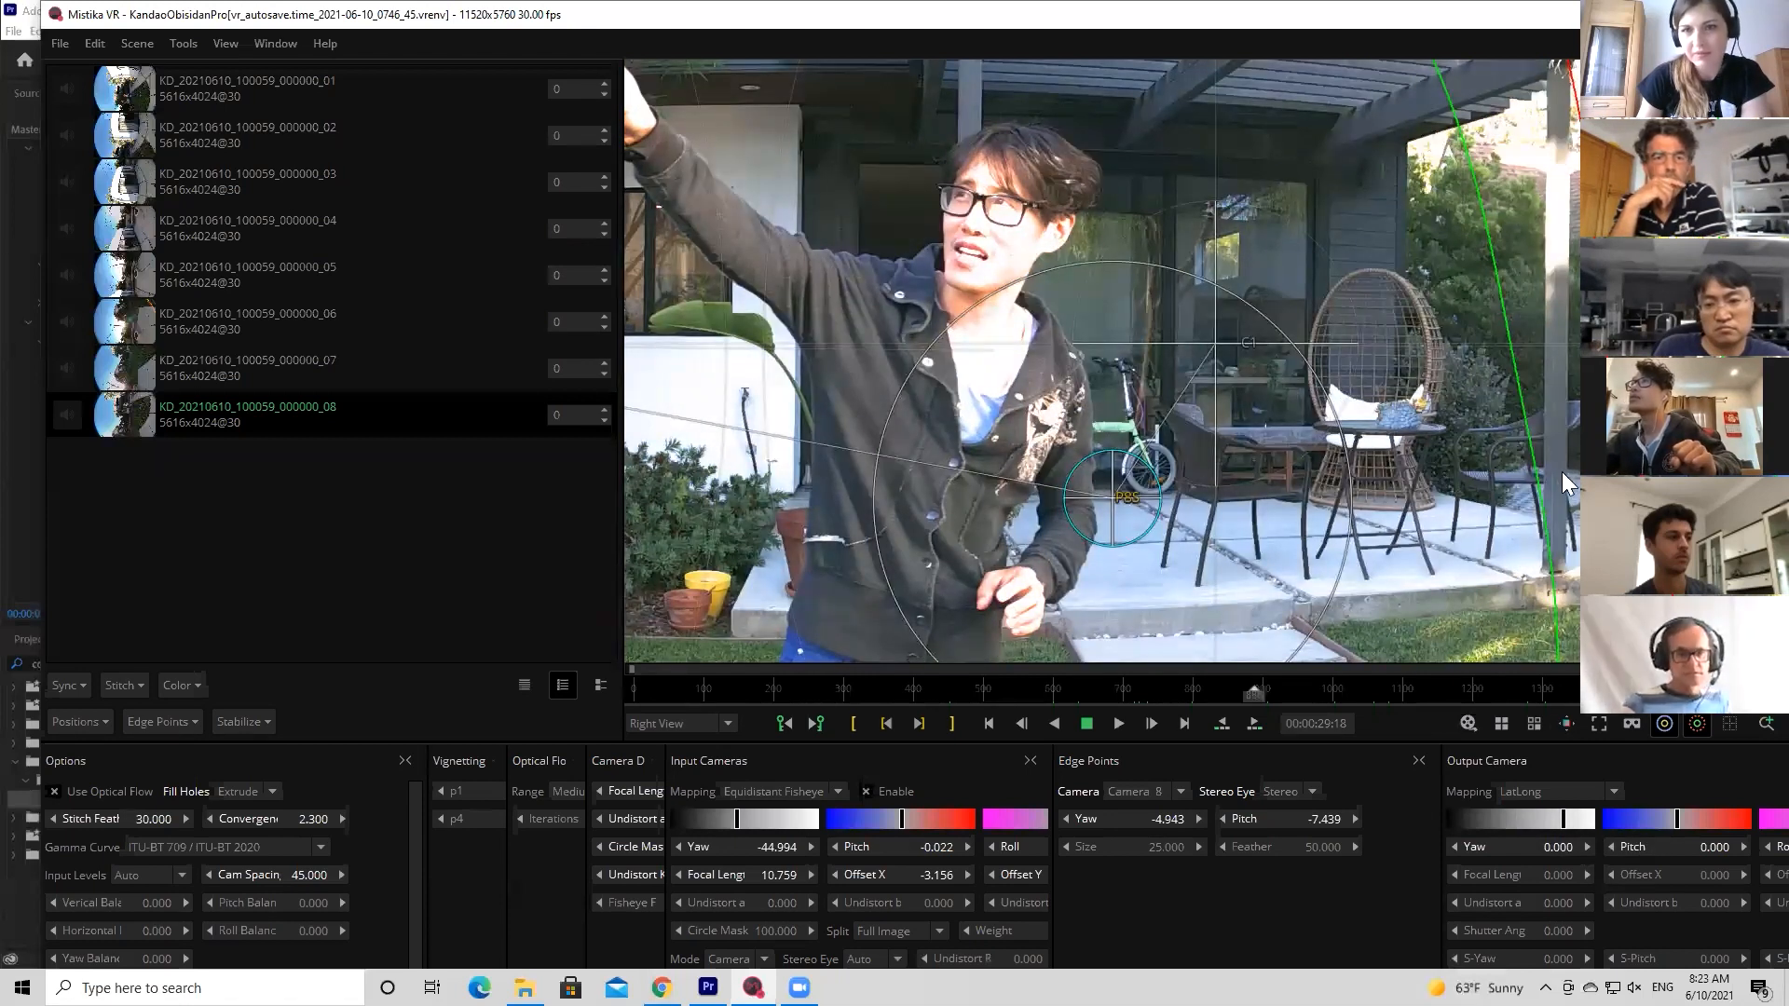
{"action": "left_click_drag", "start_coordinate": [1555, 469], "coordinate": [1312, 344]}
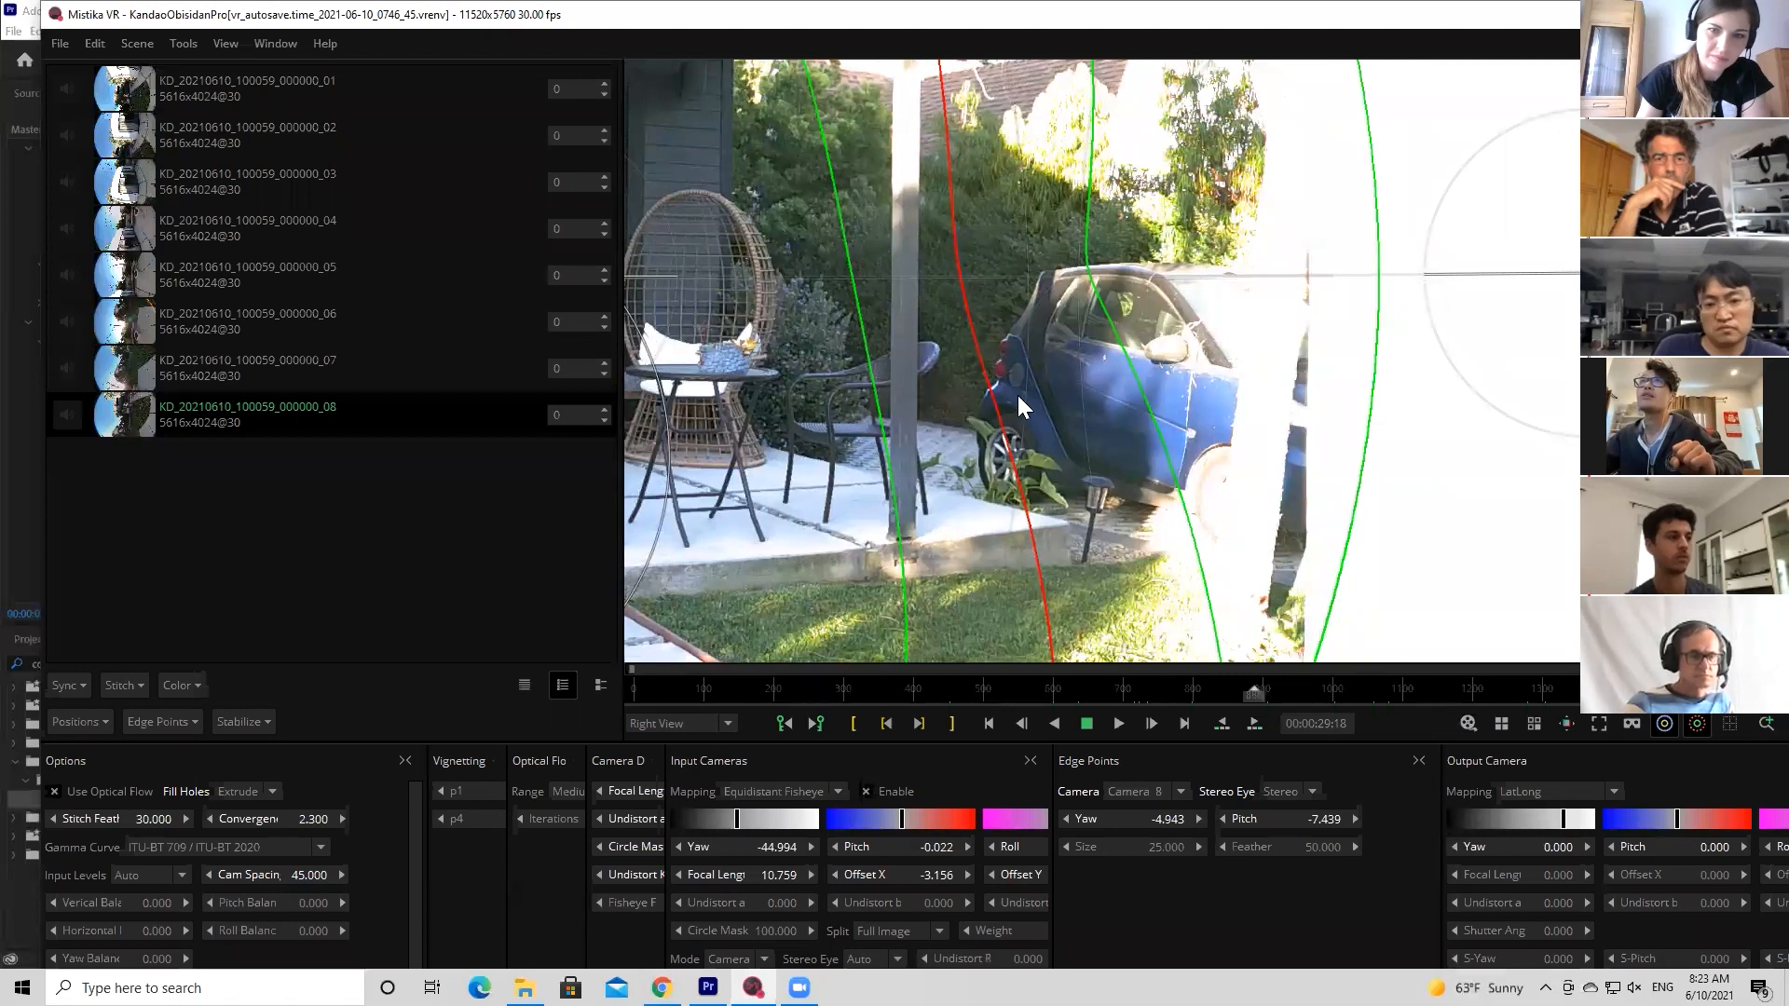
Try the sRGB and Wide Dynamic Range (Any Gamut) gamma curves, and return to ITU-BT 709 / ITU-BT 2020
{"action": "left_click", "coordinate": [211, 846]}
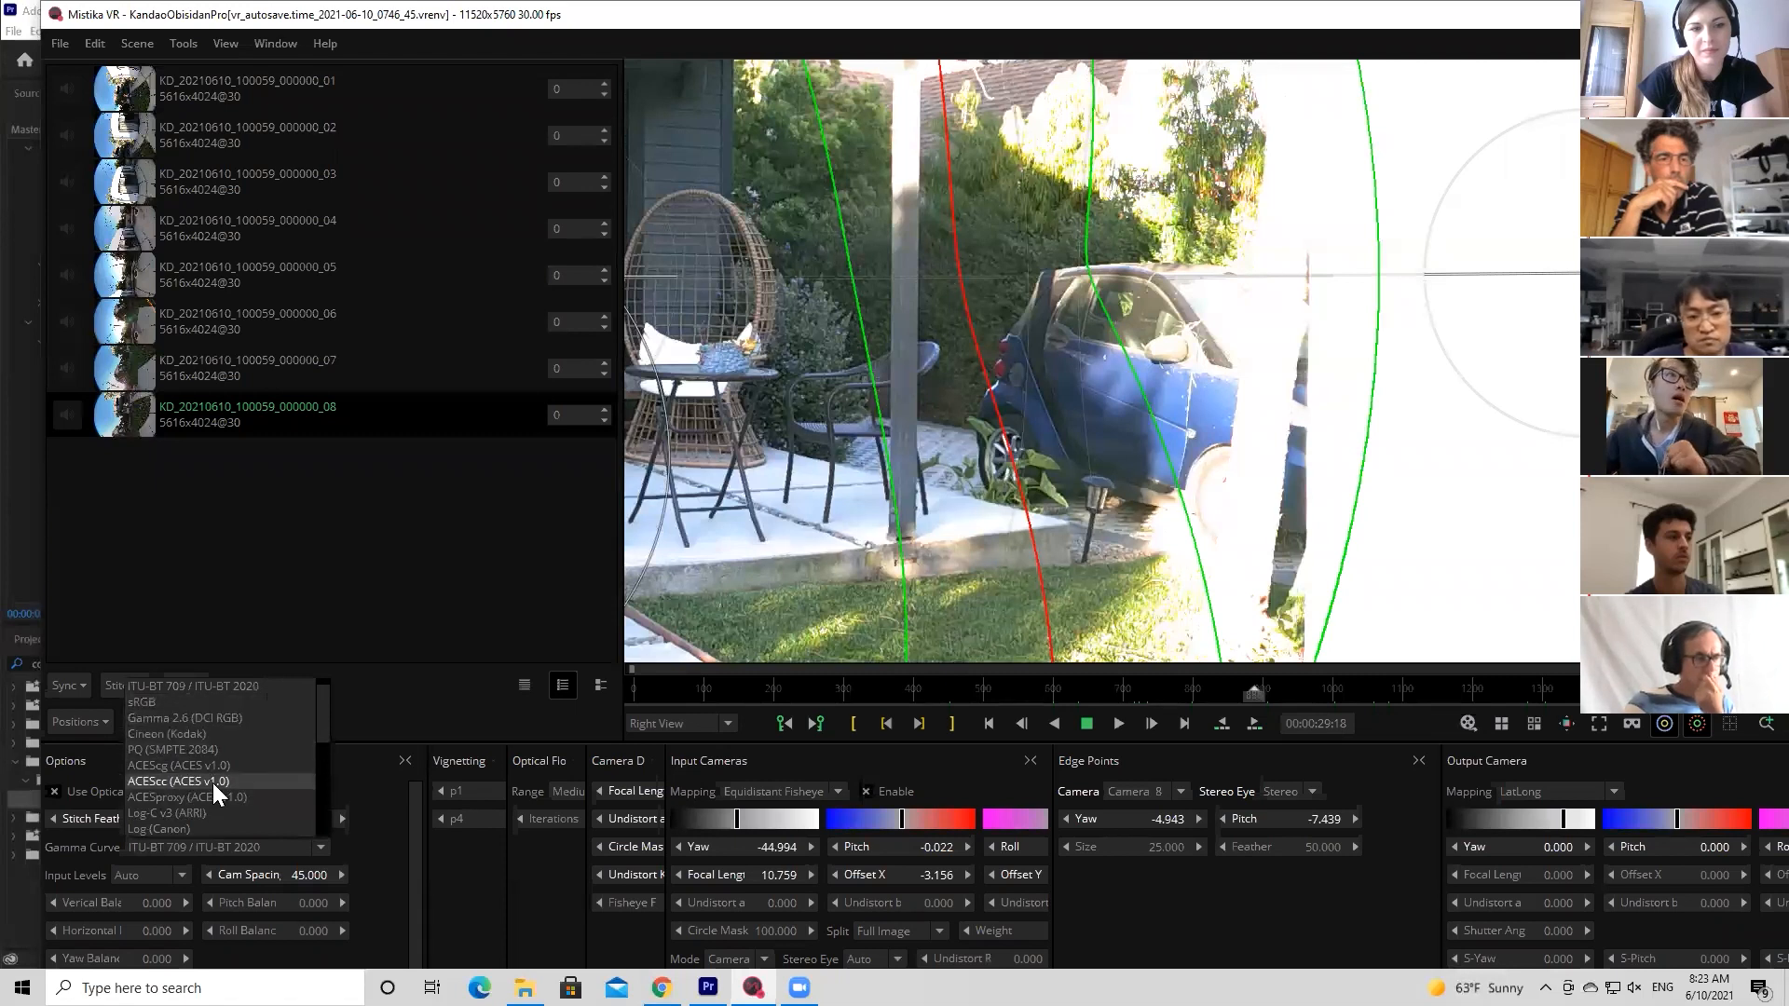
{"action": "left_click", "coordinate": [155, 702]}
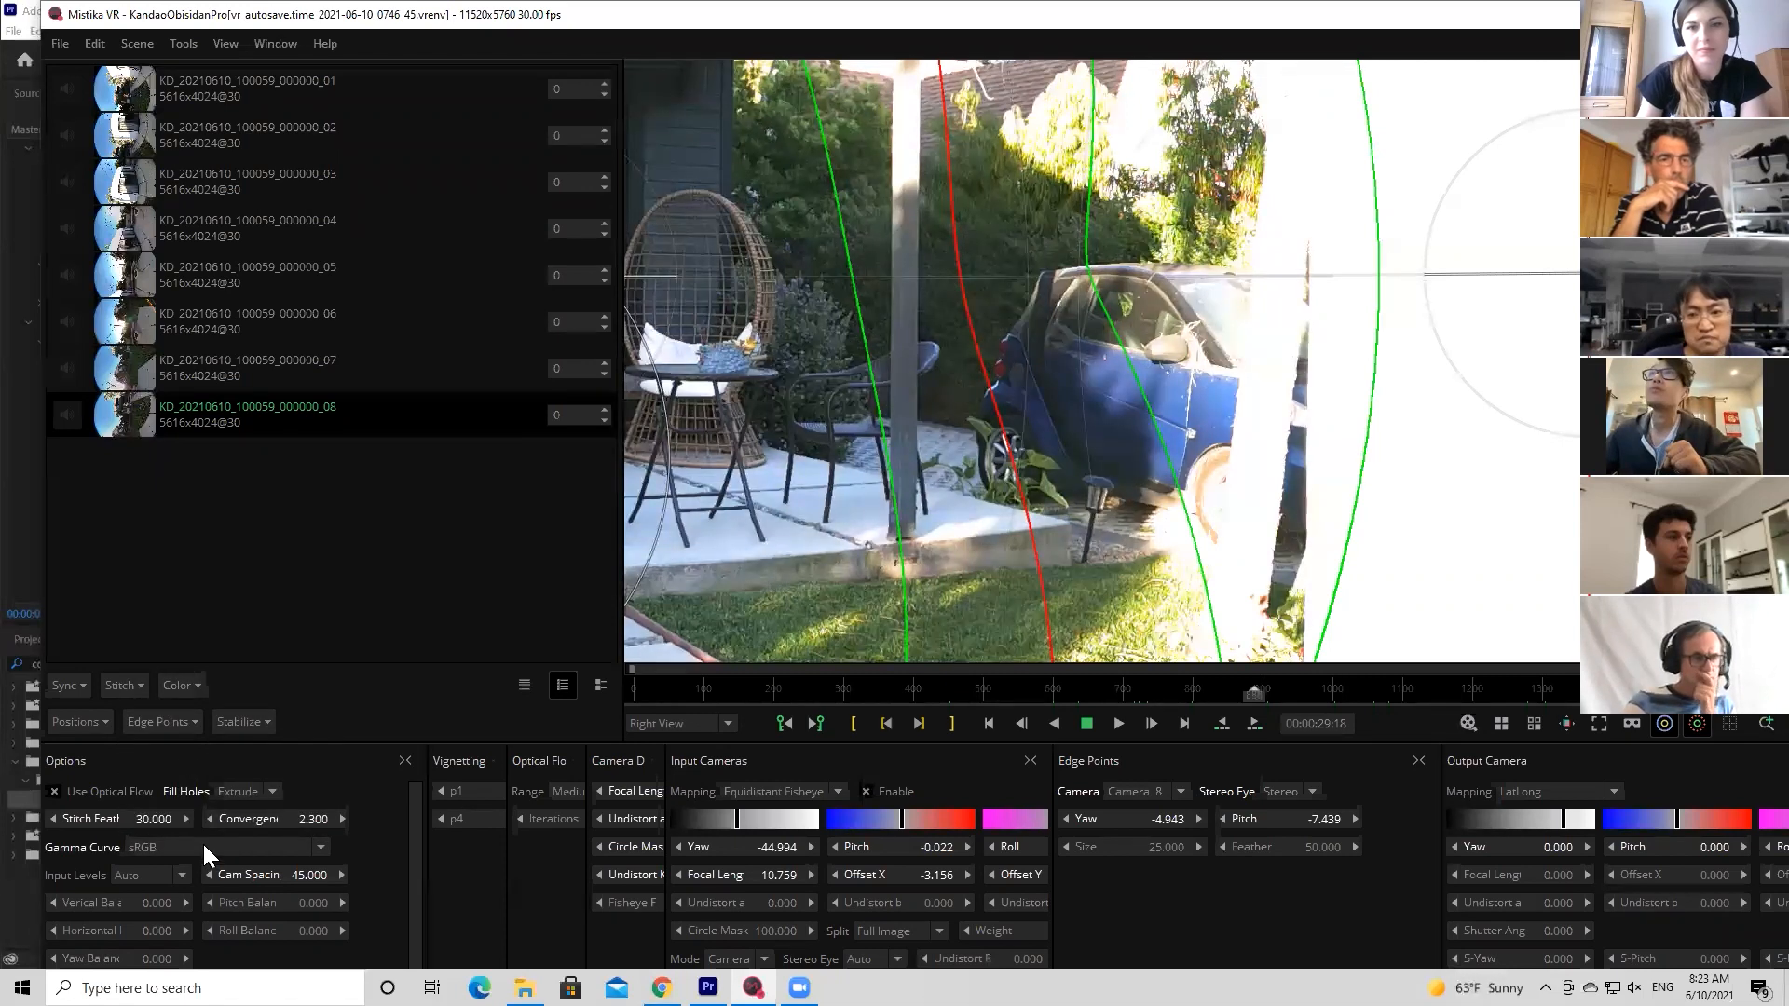
{"action": "left_click", "coordinate": [203, 845]}
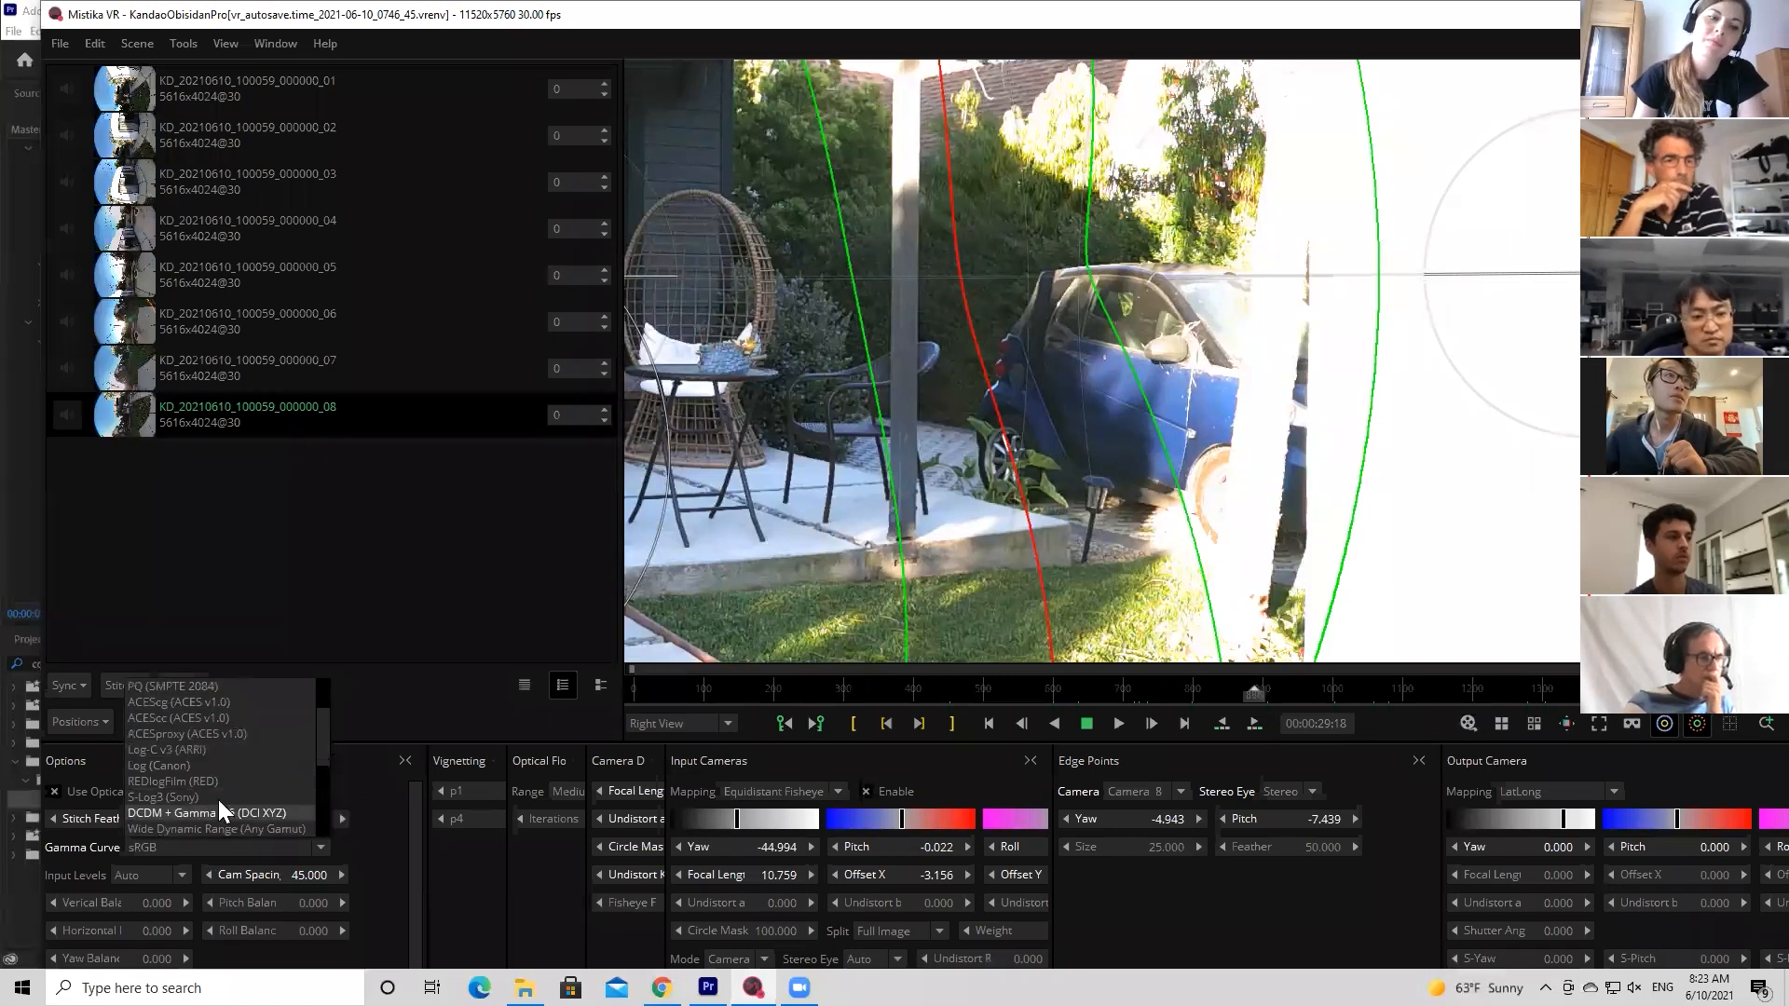
{"action": "scroll", "coordinate": [218, 799], "scroll_direction": "down", "scroll_amount": 3}
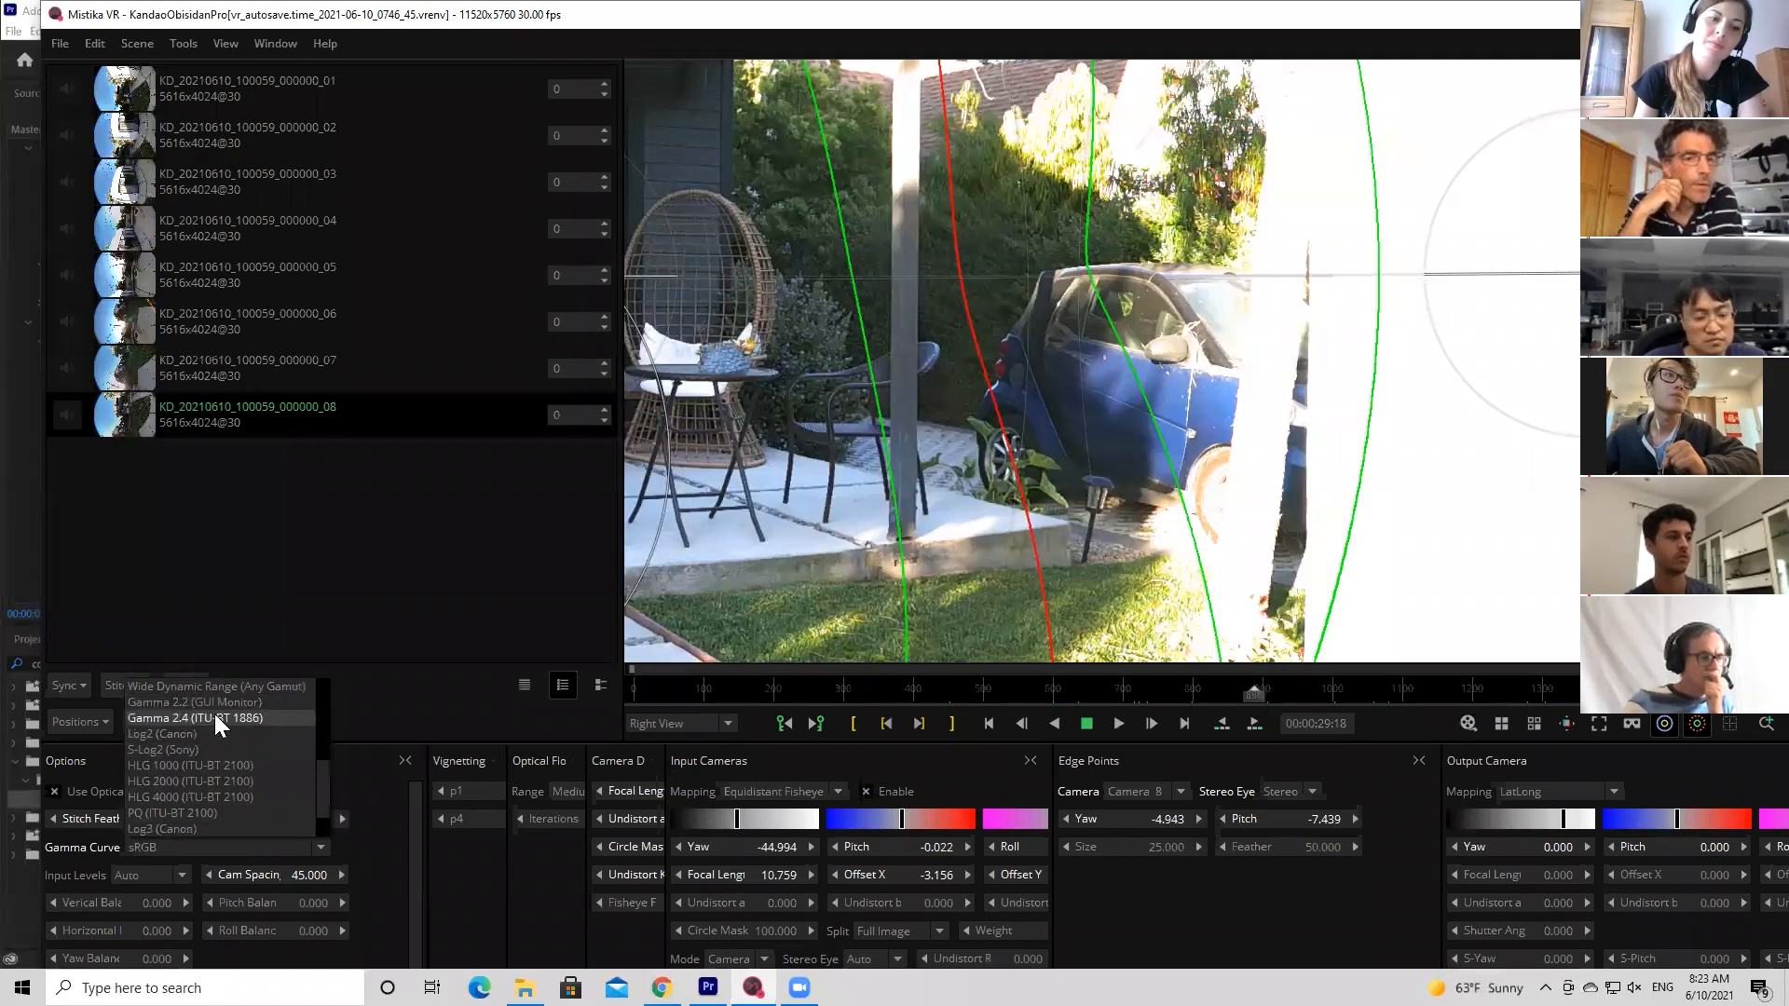
{"action": "scroll", "coordinate": [235, 721], "scroll_direction": "up", "scroll_amount": 1}
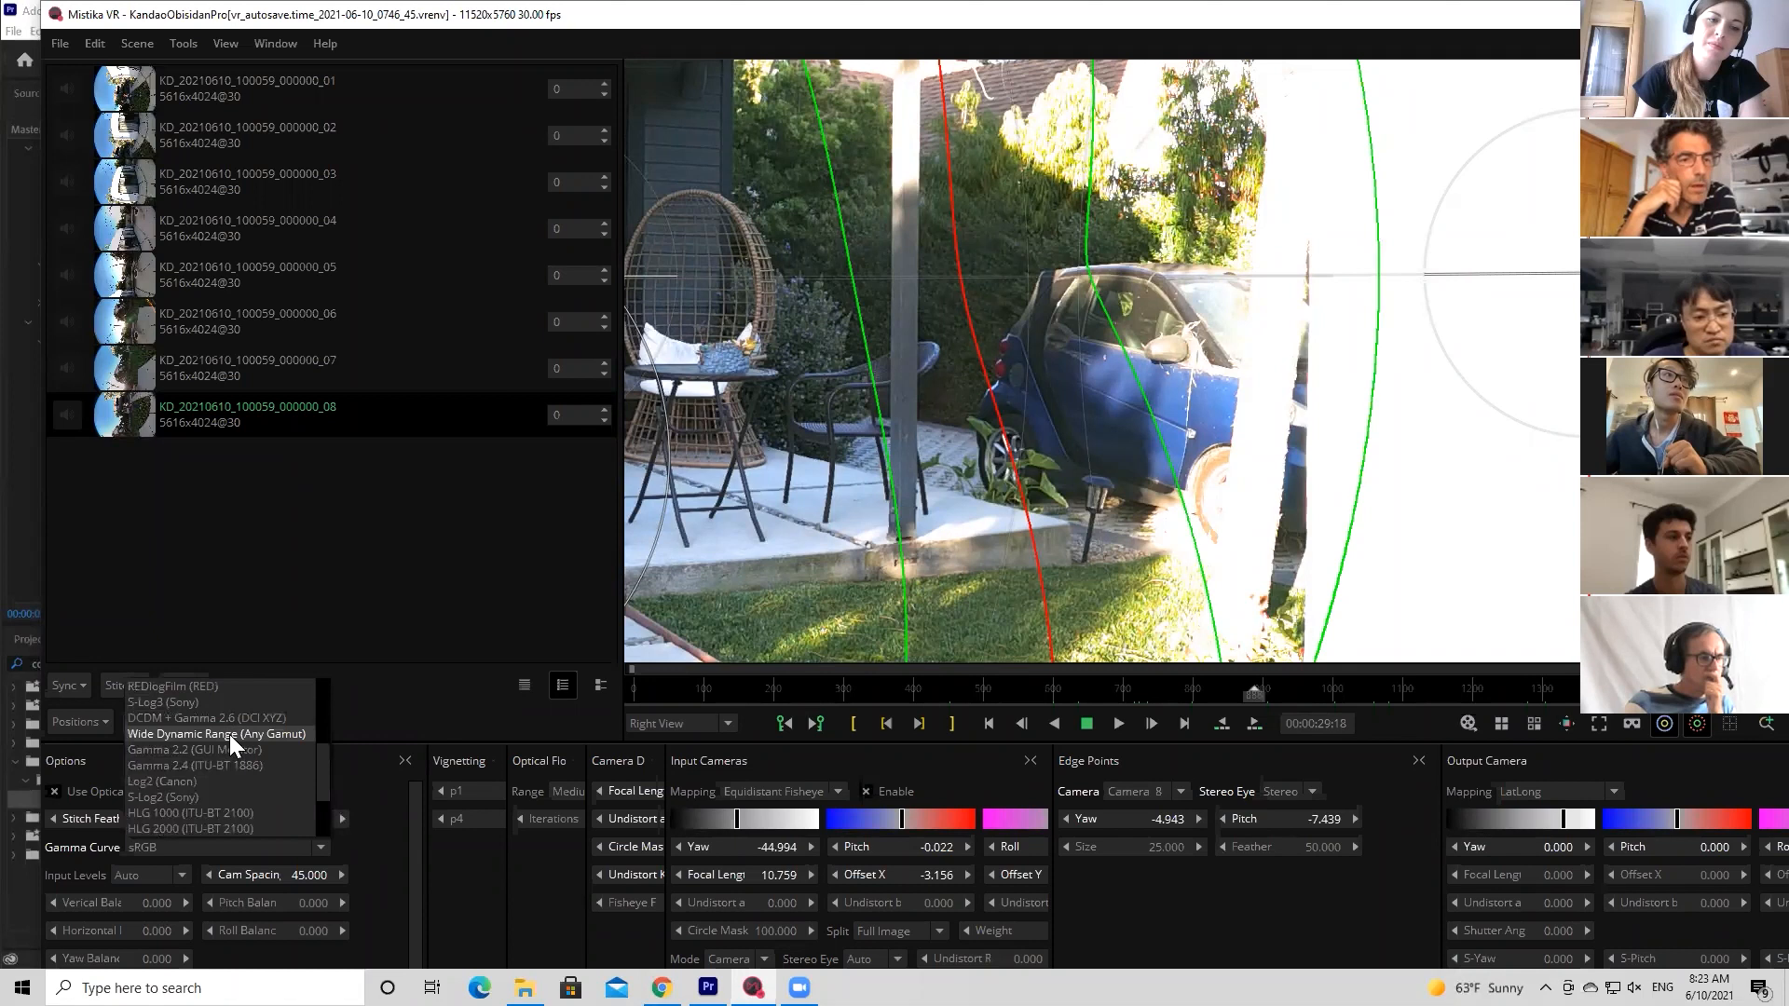
{"action": "left_click", "coordinate": [1144, 555]}
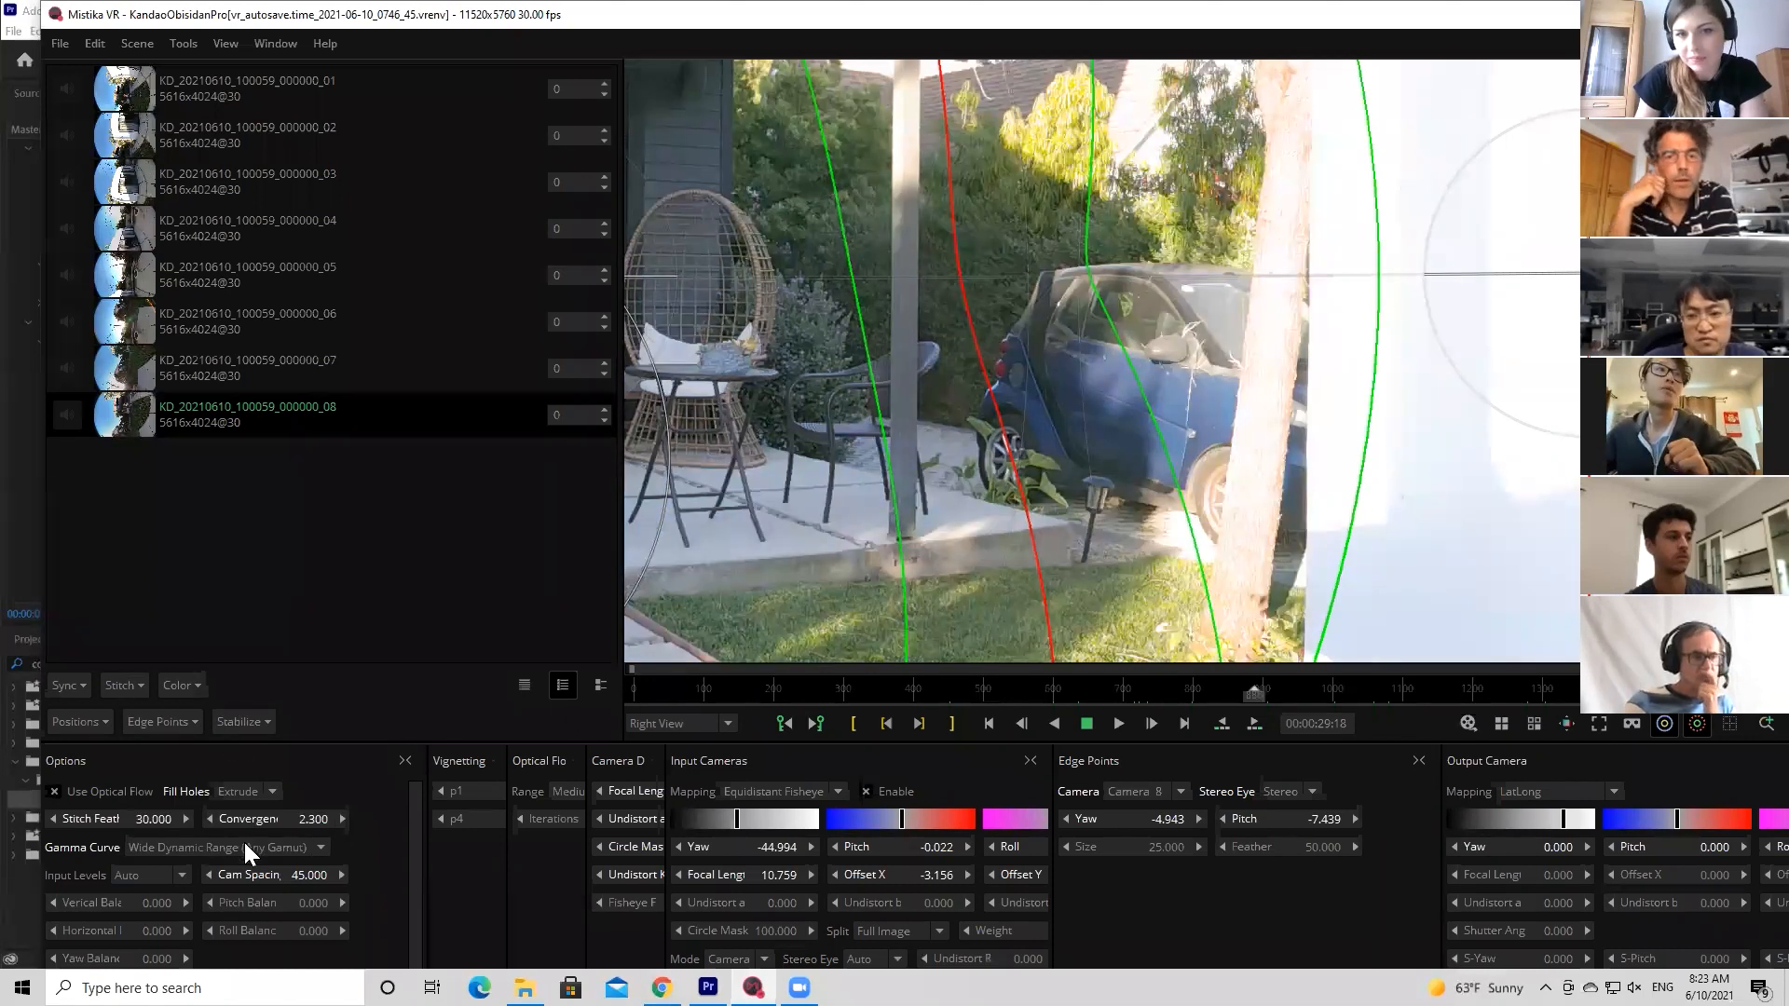
{"action": "left_click", "coordinate": [244, 846]}
{"action": "scroll", "coordinate": [205, 798], "scroll_direction": "up", "scroll_amount": 3}
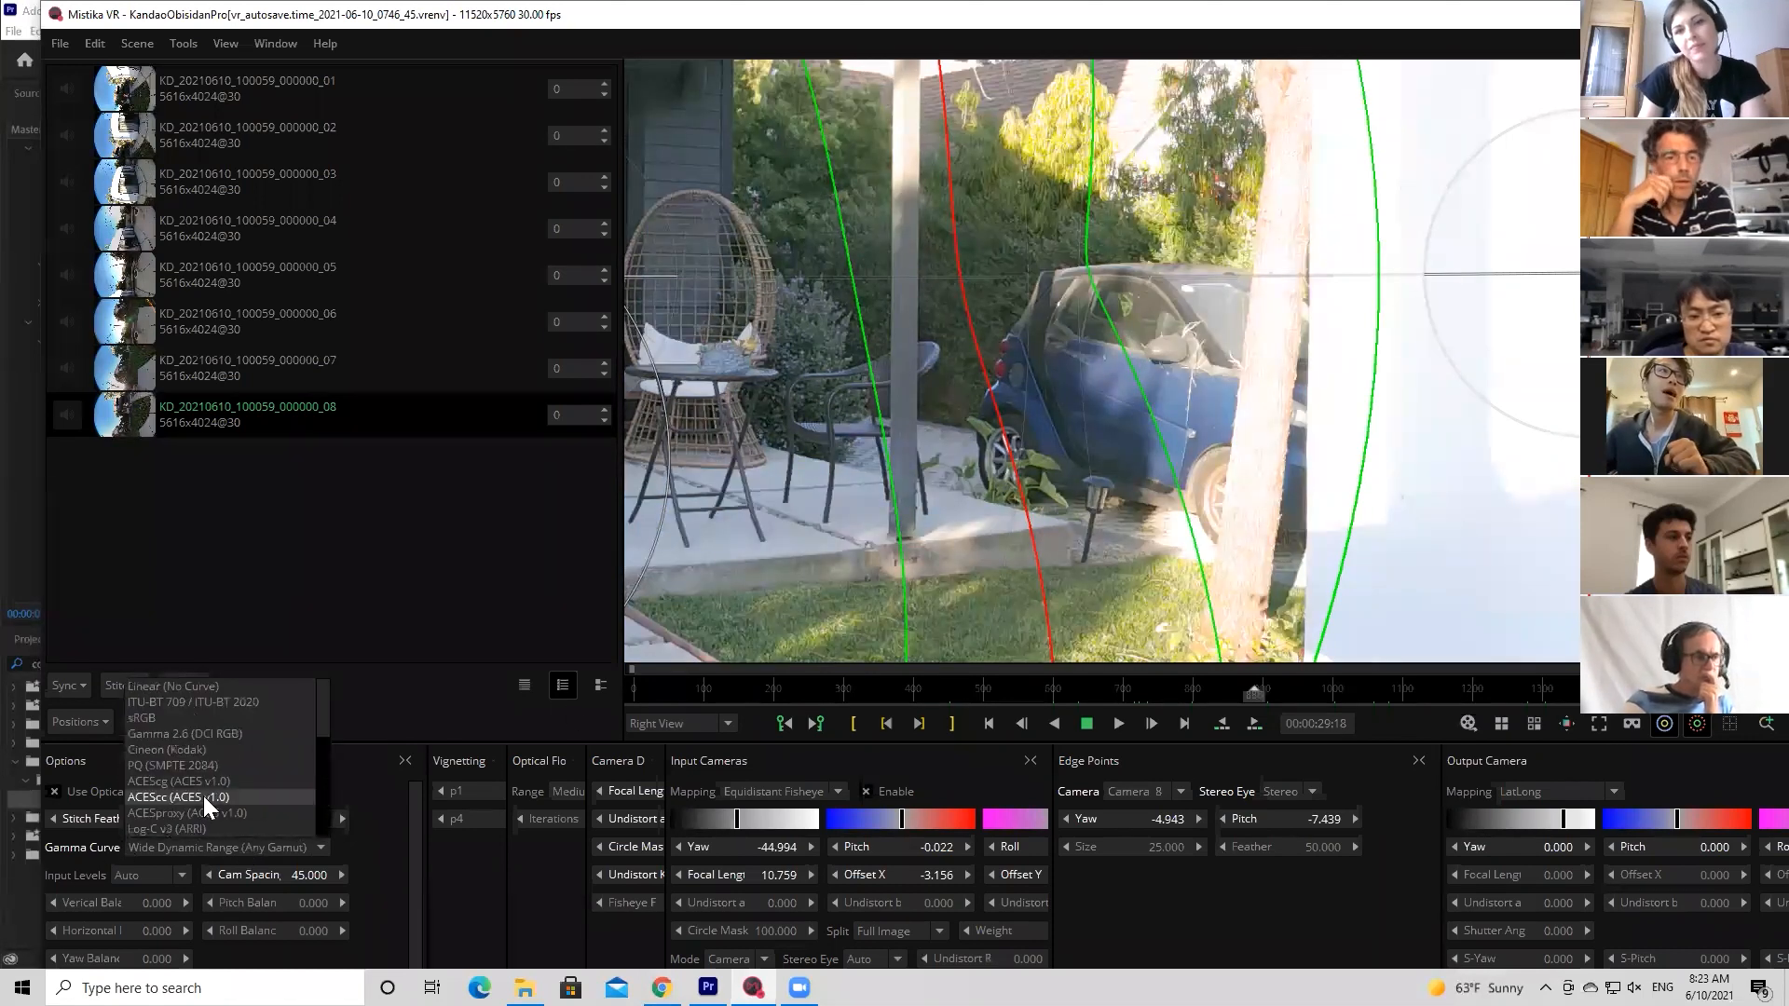
{"action": "left_click", "coordinate": [184, 702]}
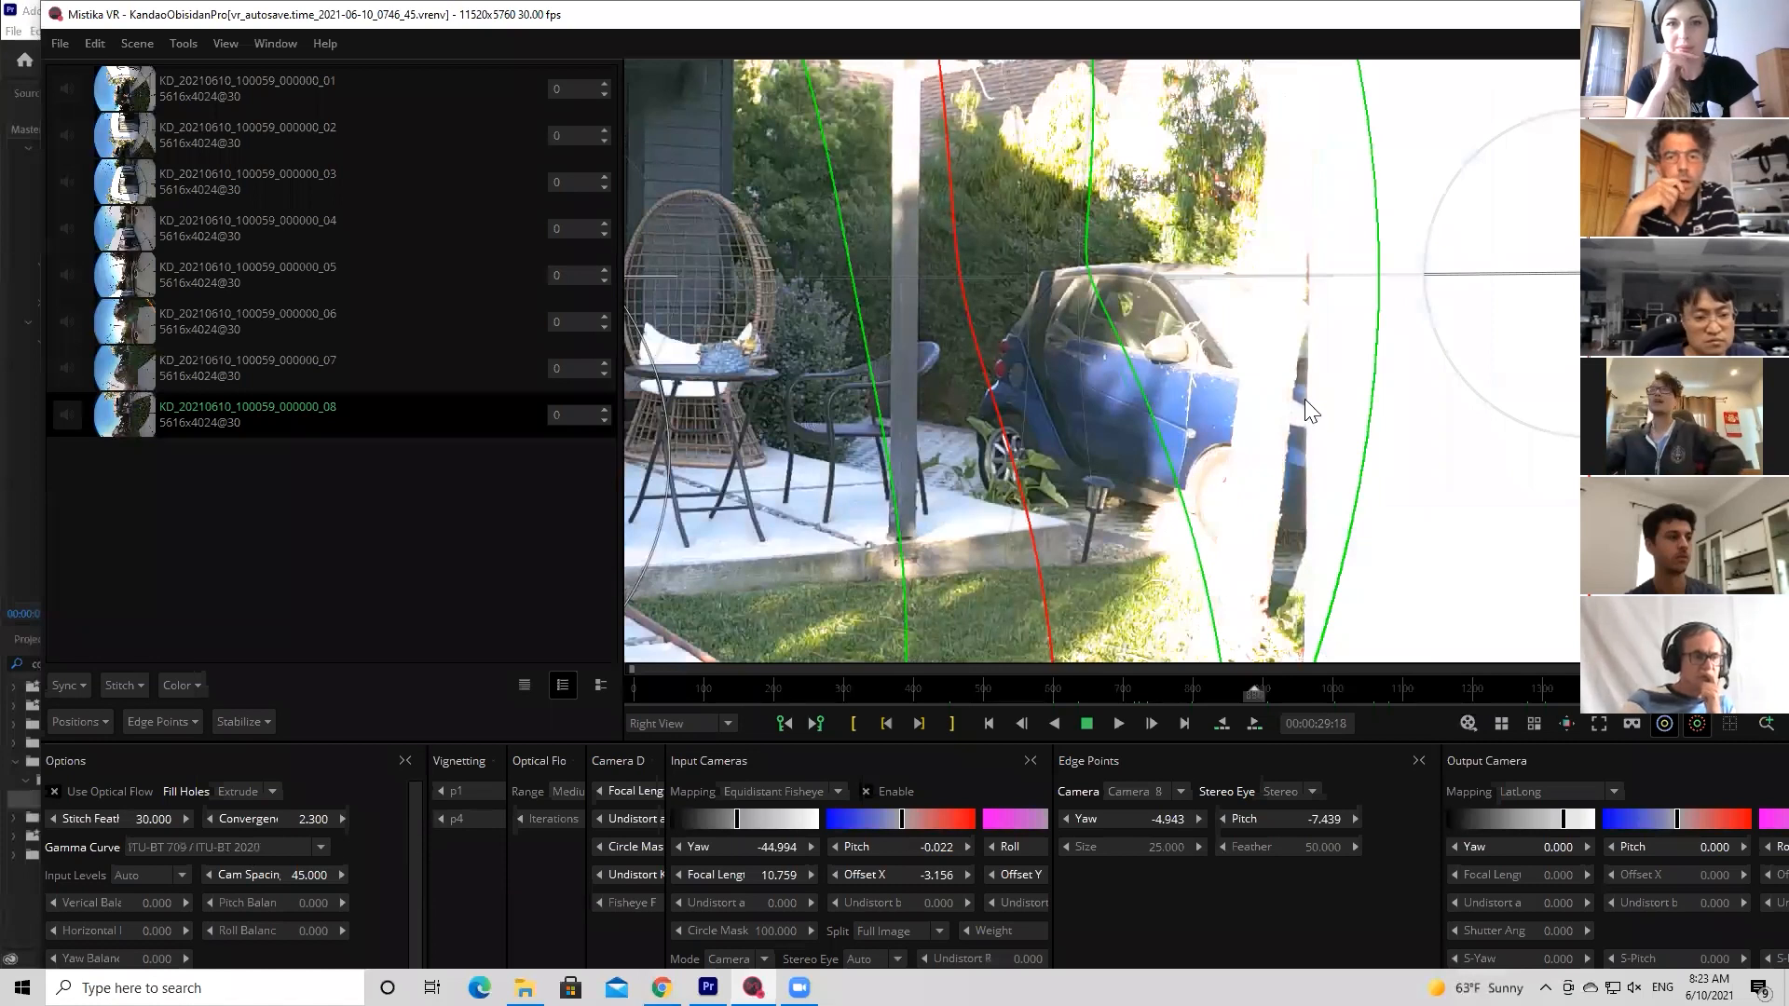
Examine the stitch around the parked blue car and lower the output camera's exposure to slightly below neutral
{"action": "scroll", "coordinate": [1225, 483], "scroll_direction": "down", "scroll_amount": 2}
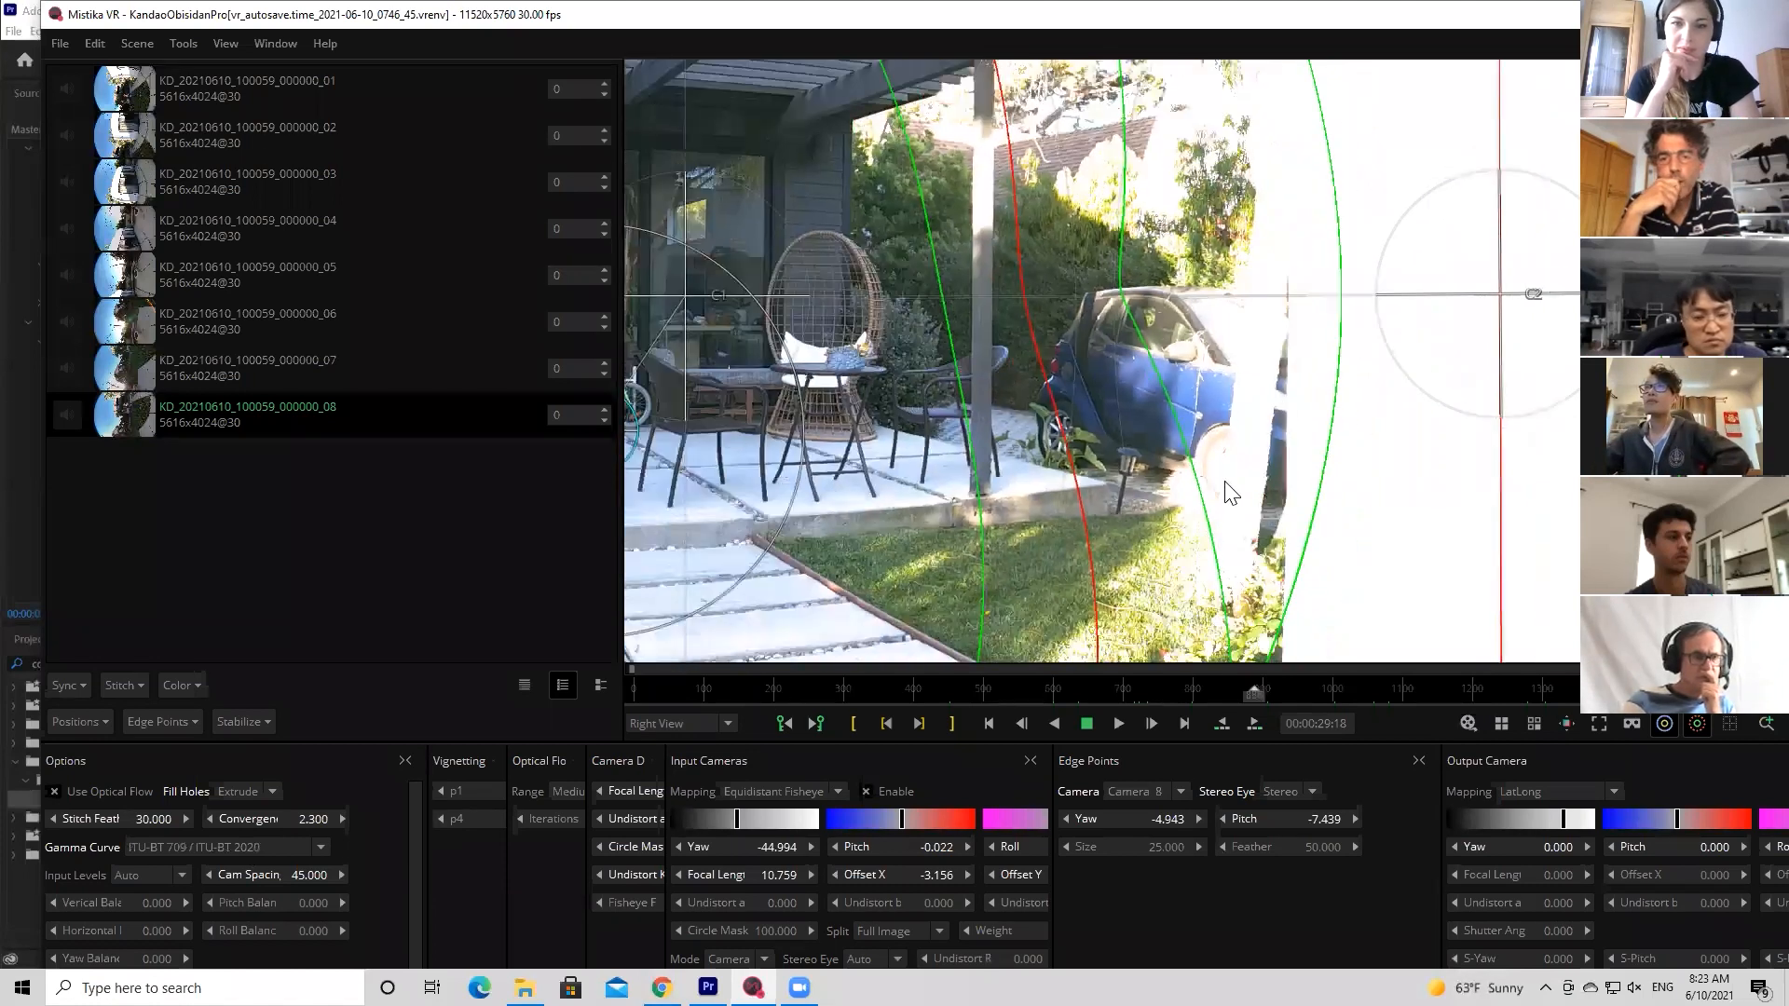
{"action": "scroll", "coordinate": [1039, 448], "scroll_direction": "up", "scroll_amount": 2}
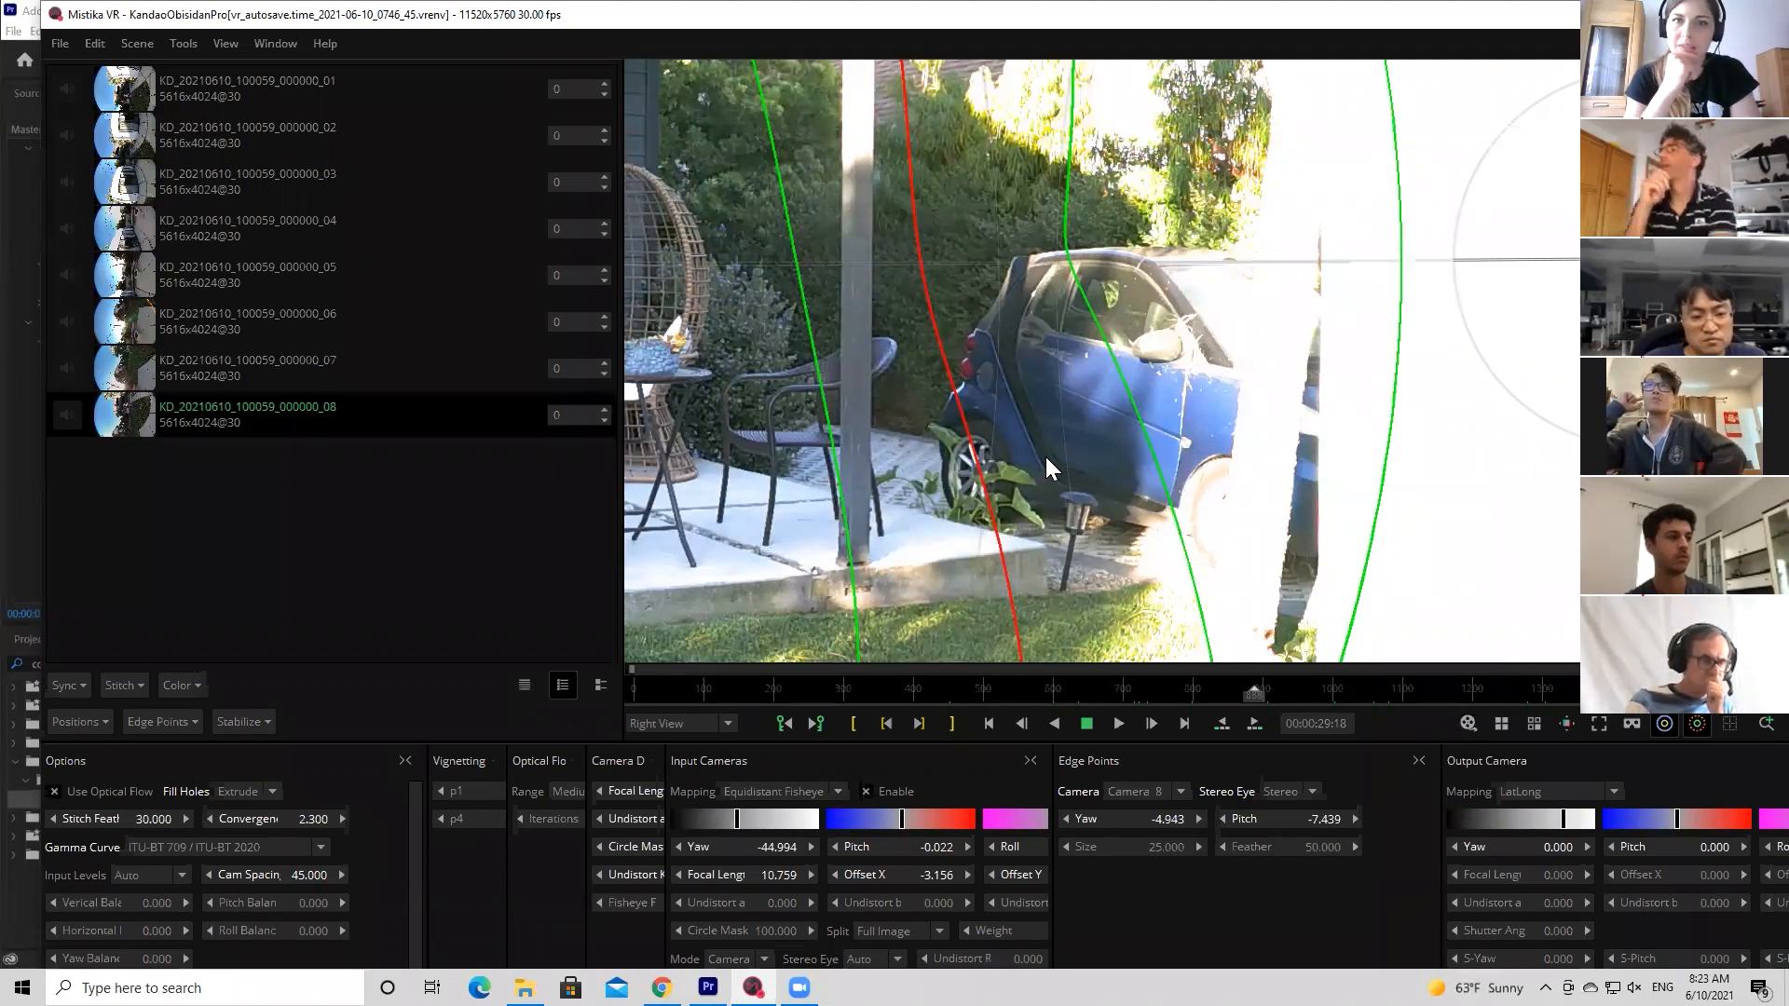
{"action": "scroll", "coordinate": [1066, 467], "scroll_direction": "down", "scroll_amount": 5}
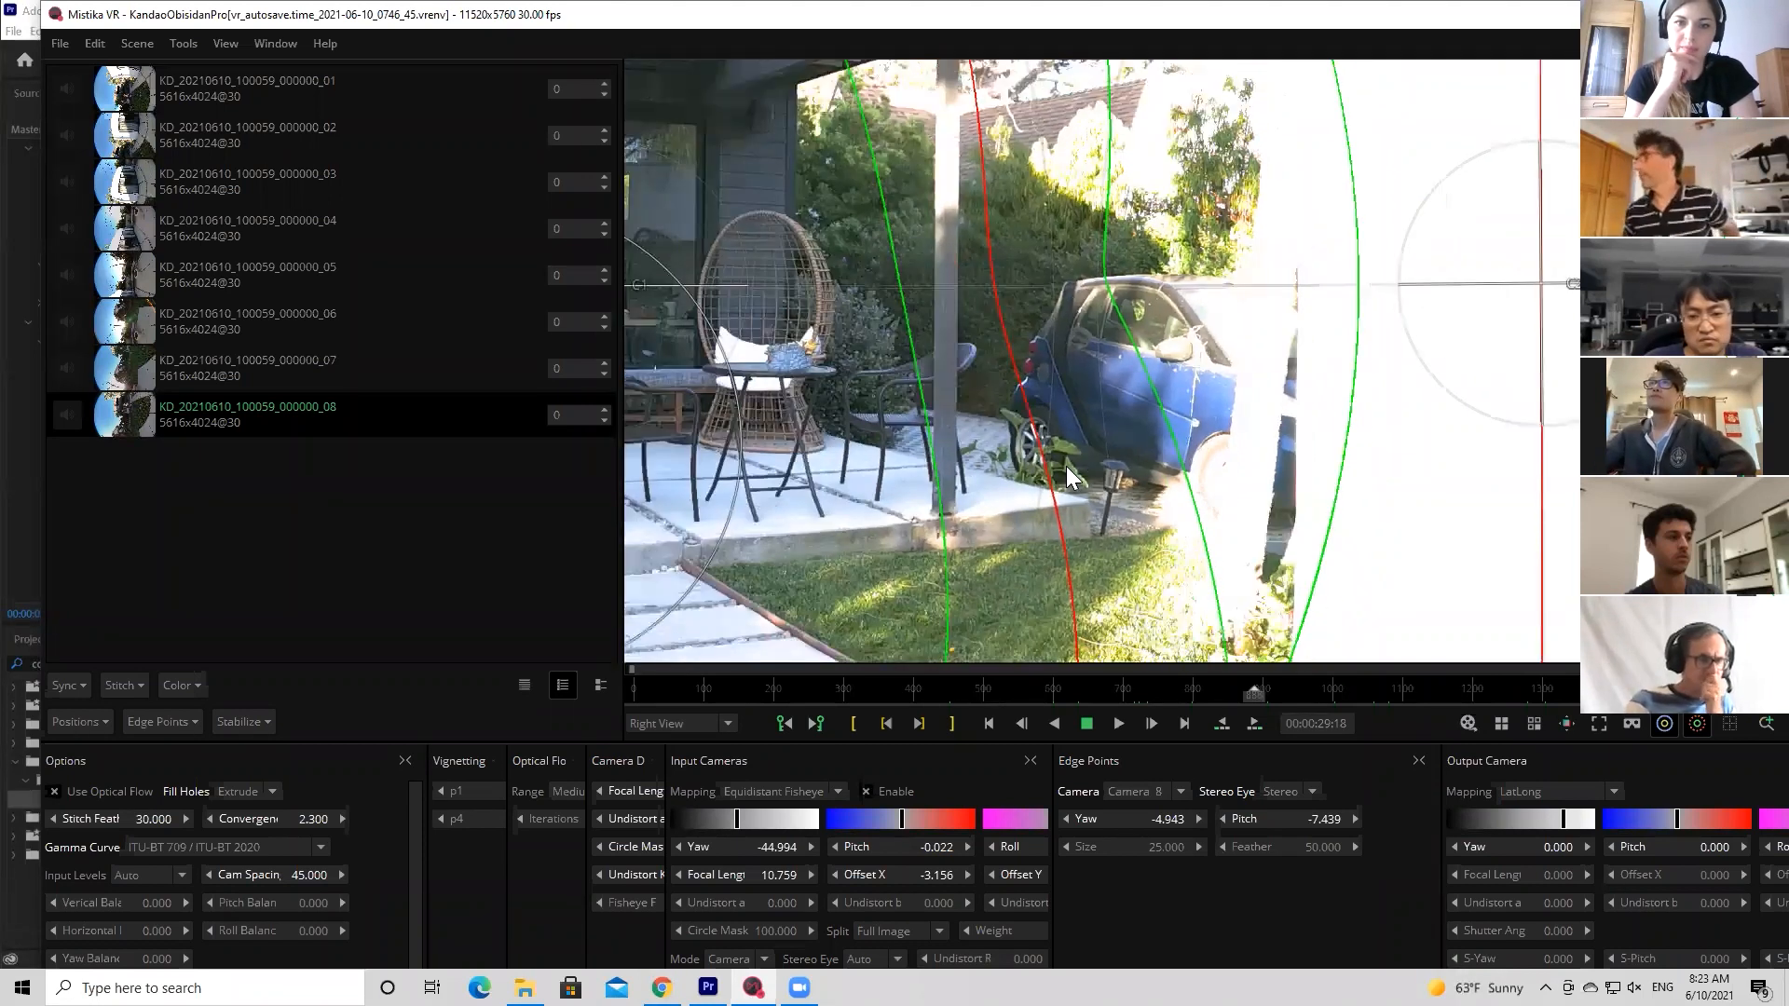
{"action": "scroll", "coordinate": [1066, 466], "scroll_direction": "up", "scroll_amount": 3}
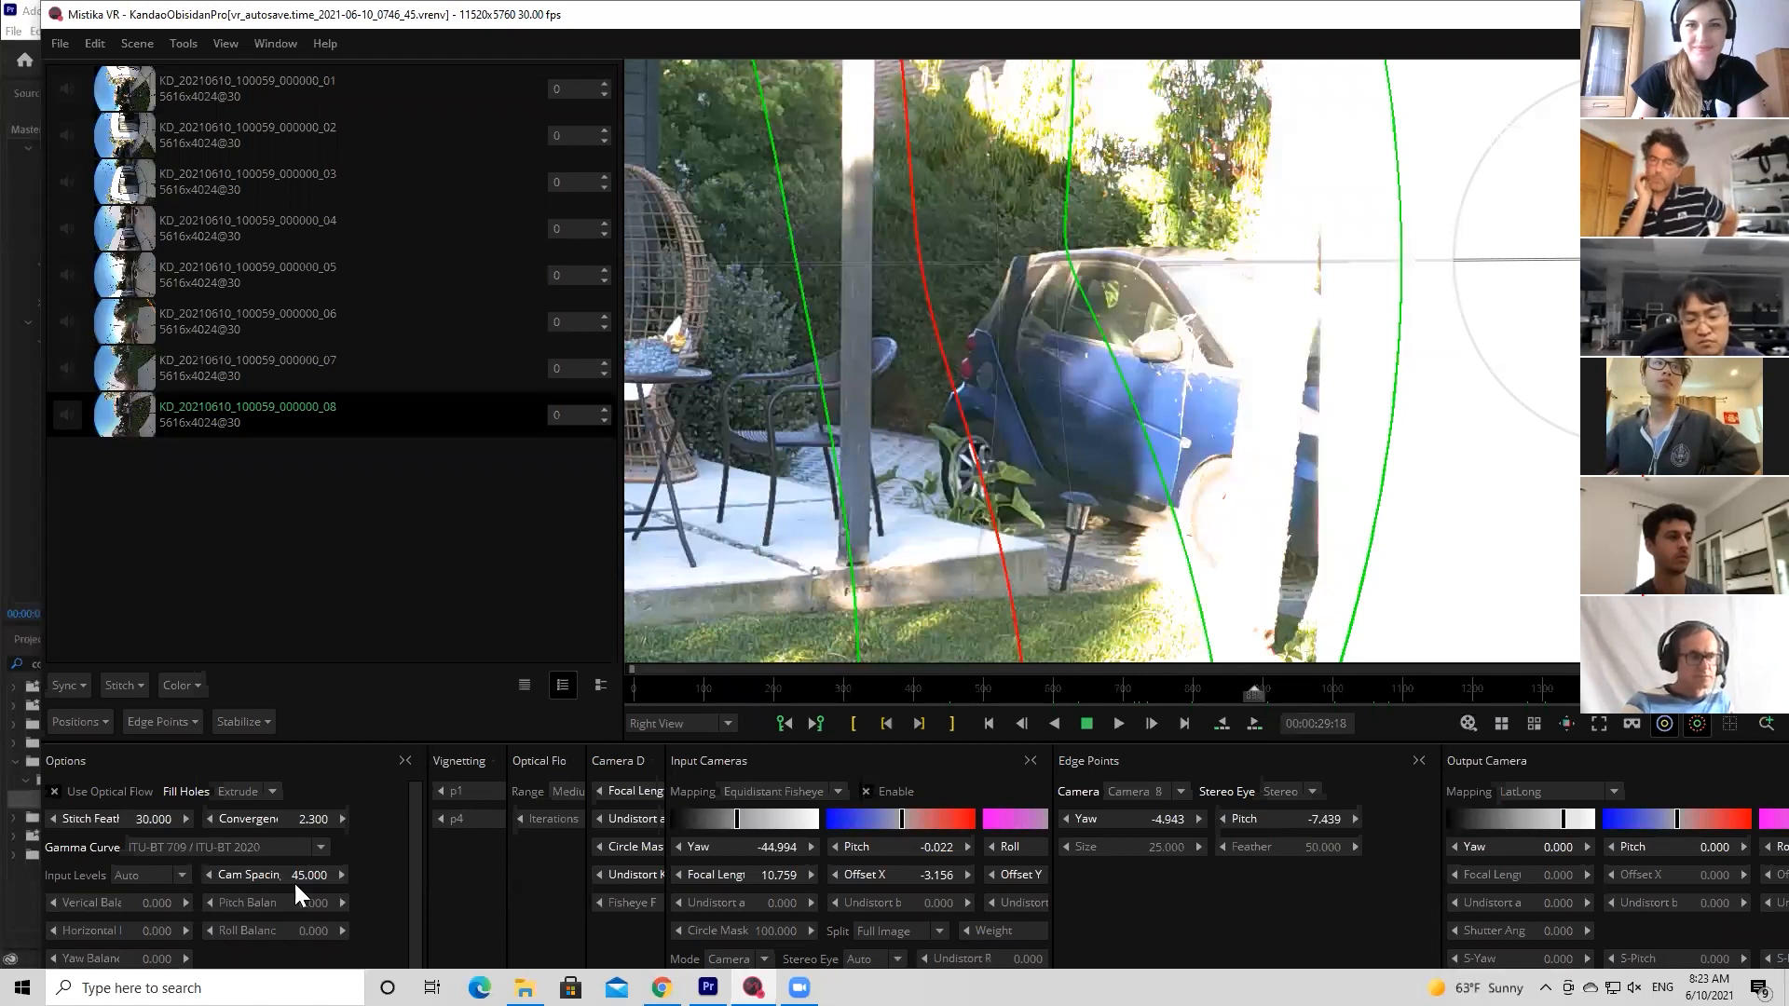
{"action": "scroll", "coordinate": [1074, 481], "scroll_direction": "down", "scroll_amount": 1}
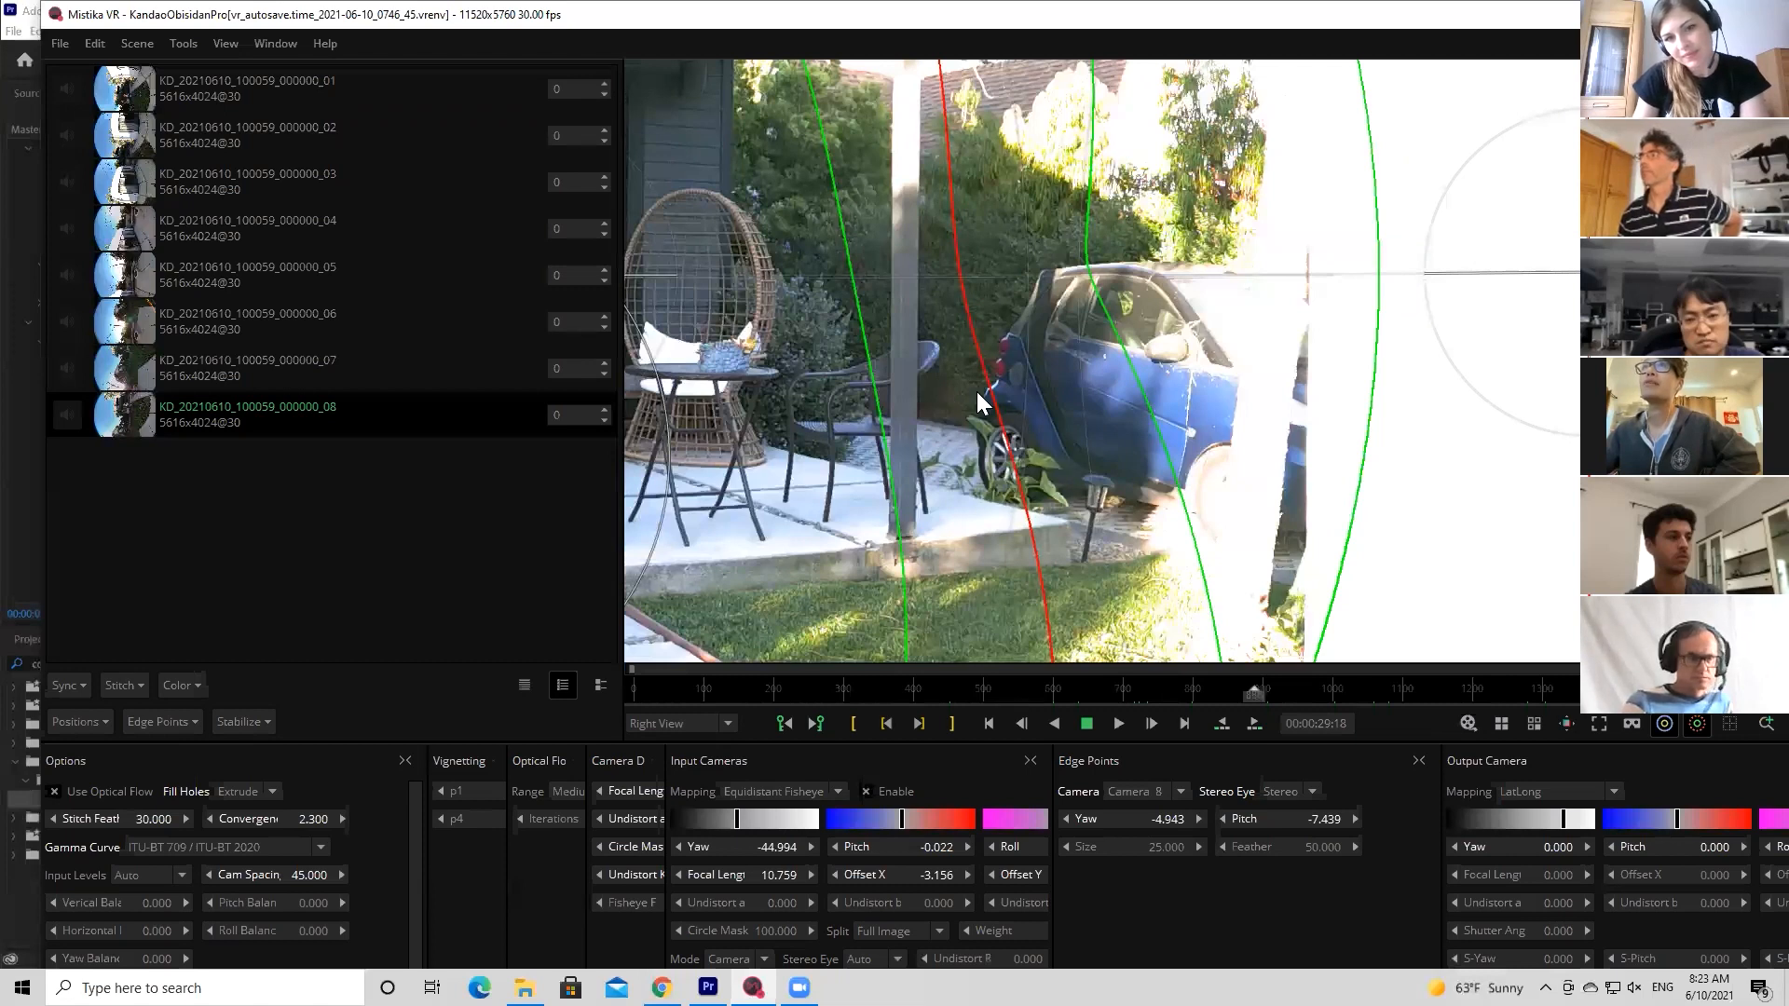
{"action": "scroll", "coordinate": [1029, 481], "scroll_direction": "down", "scroll_amount": 4}
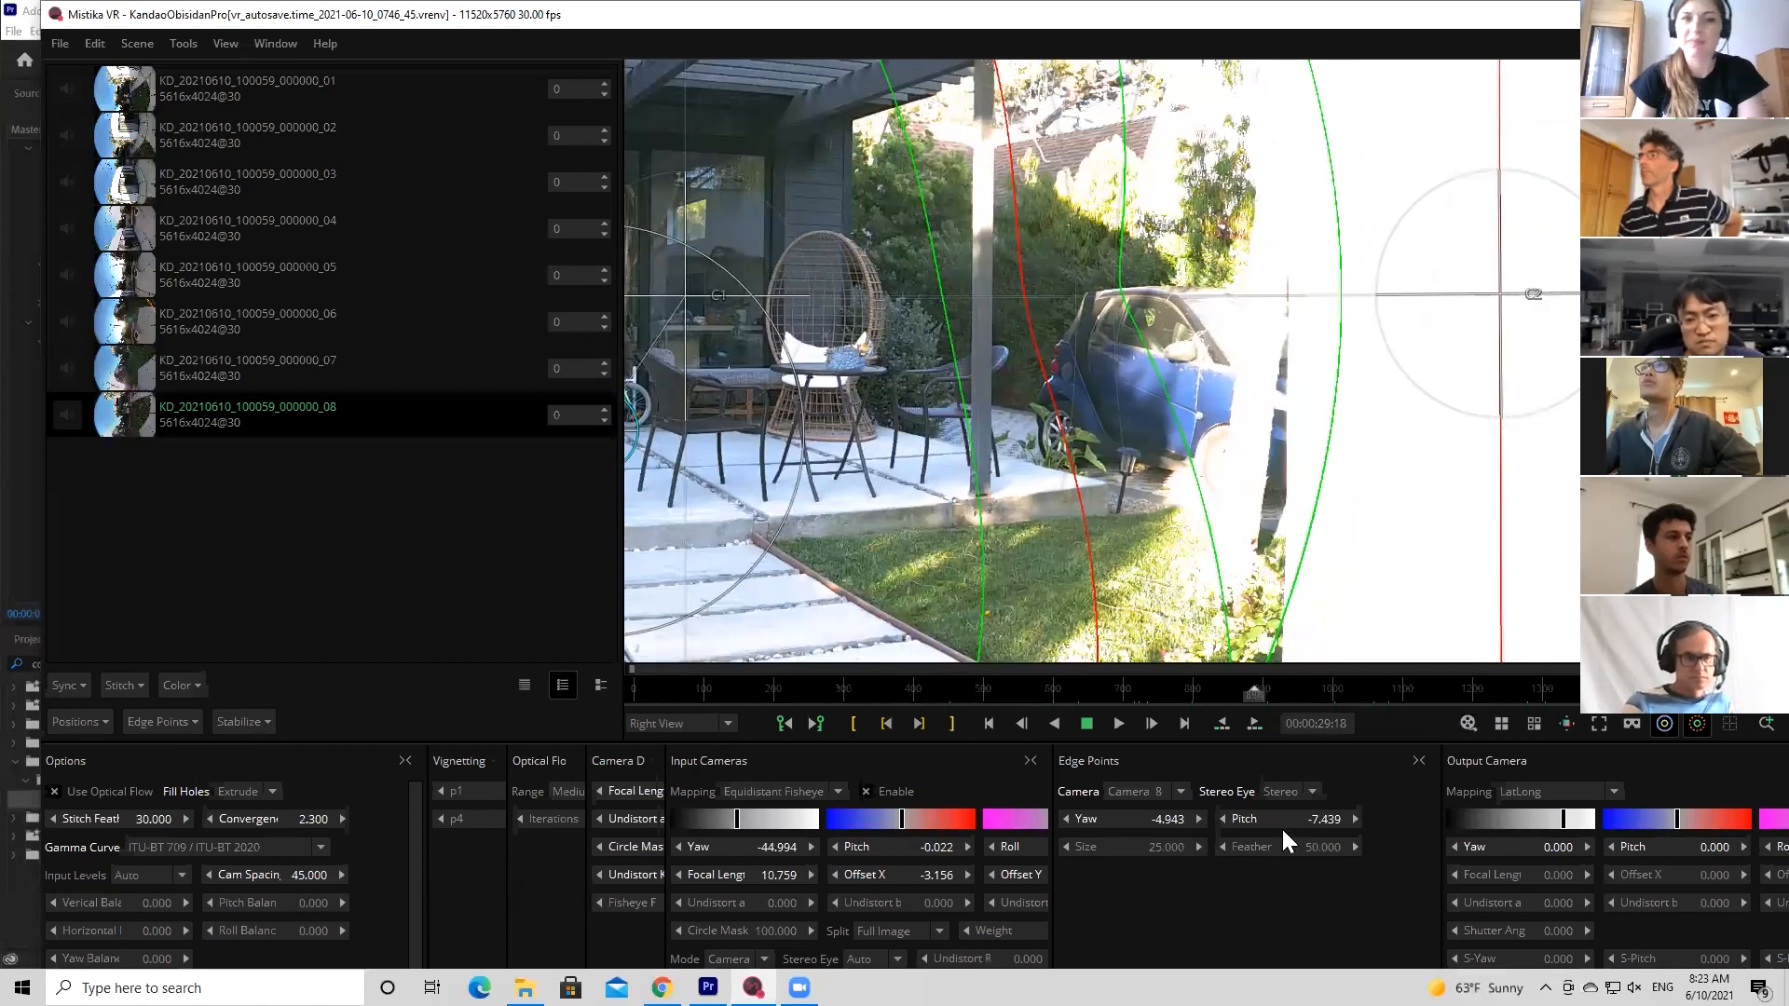
{"action": "right_click", "coordinate": [1522, 812]}
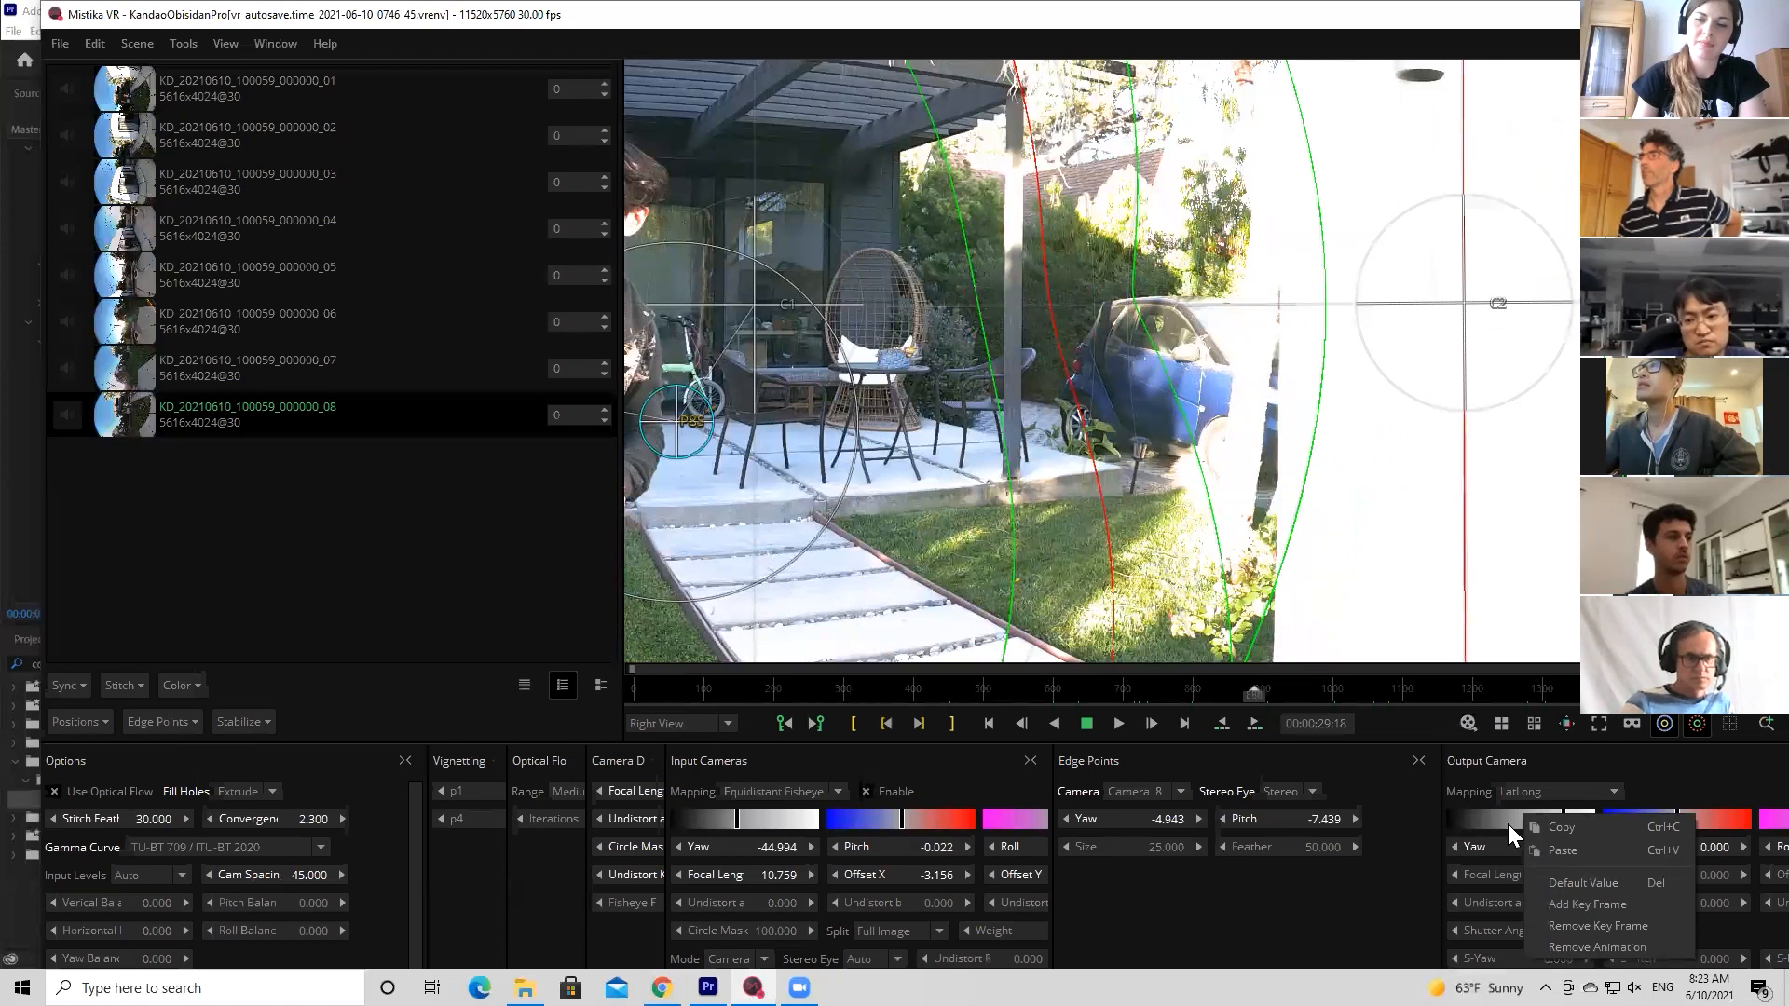
{"action": "left_click", "coordinate": [1507, 824]}
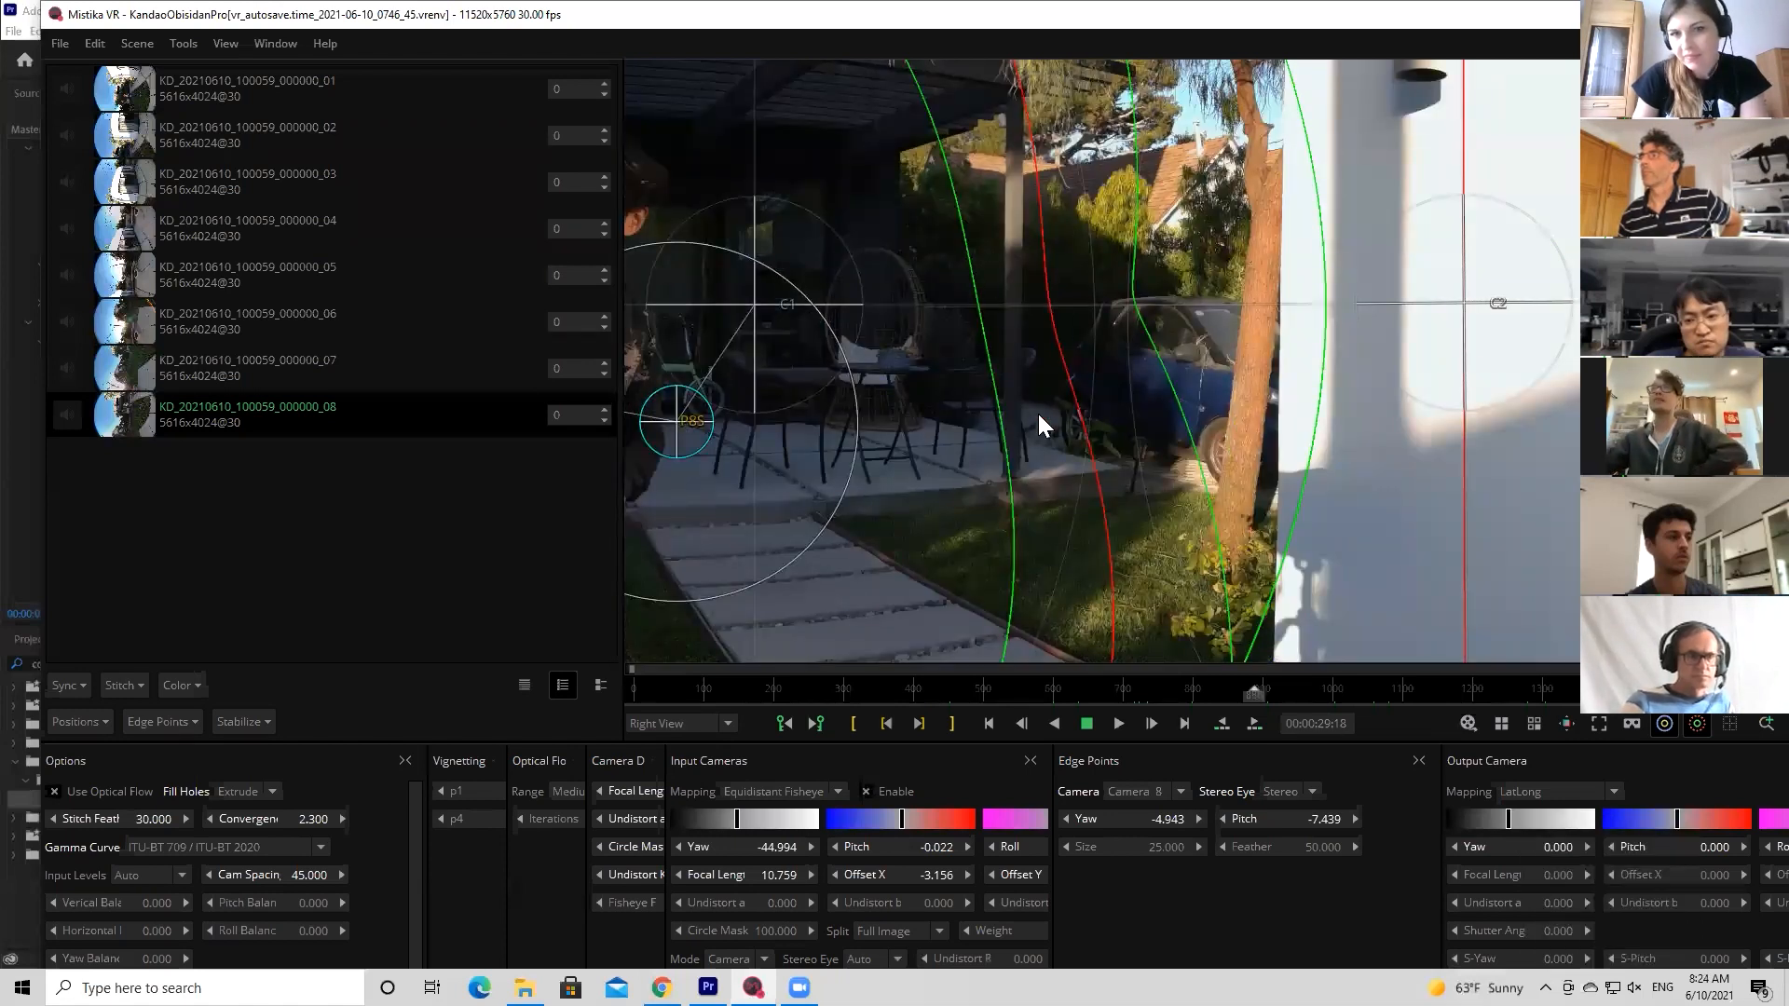
Inspect the stitch around the person, the trees and the parked car in the VR view, and return to the flat panorama
{"action": "scroll", "coordinate": [1080, 394], "scroll_direction": "down", "scroll_amount": 5}
{"action": "scroll", "coordinate": [1080, 394], "scroll_direction": "up", "scroll_amount": 3}
{"action": "scroll", "coordinate": [1144, 468], "scroll_direction": "down", "scroll_amount": 2}
{"action": "left_click", "coordinate": [1632, 724]}
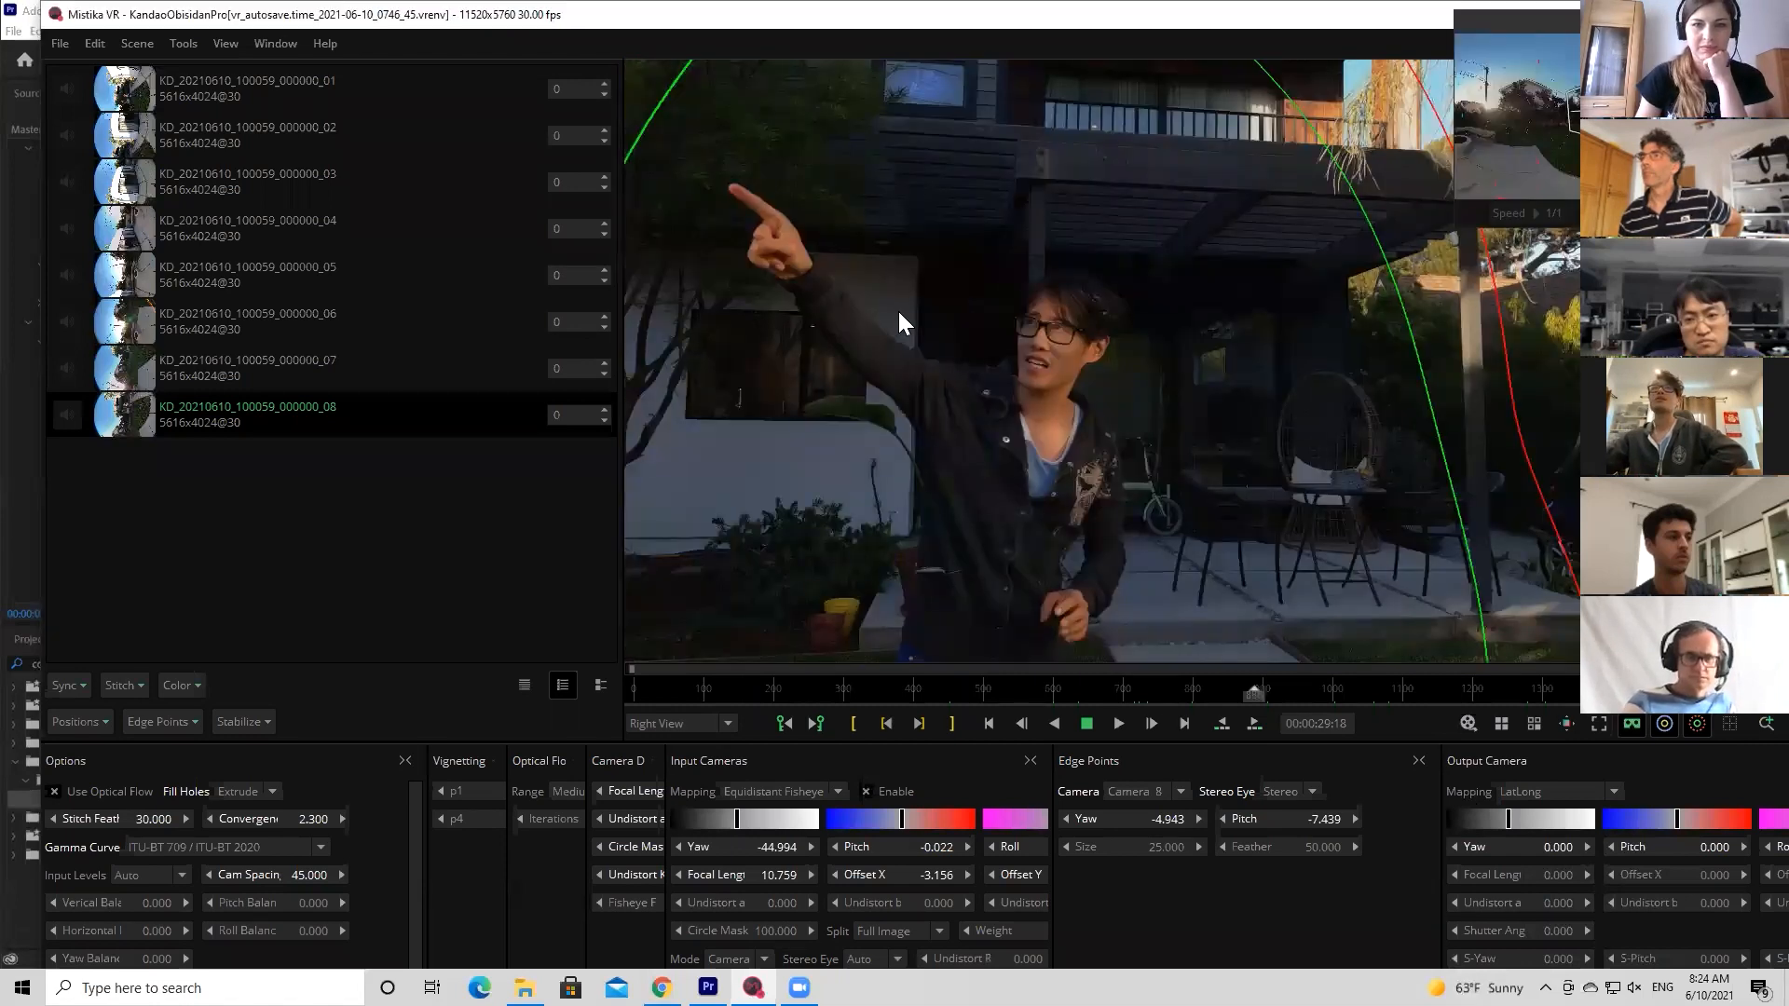
{"action": "left_click_drag", "start_coordinate": [1354, 288], "coordinate": [508, 347]}
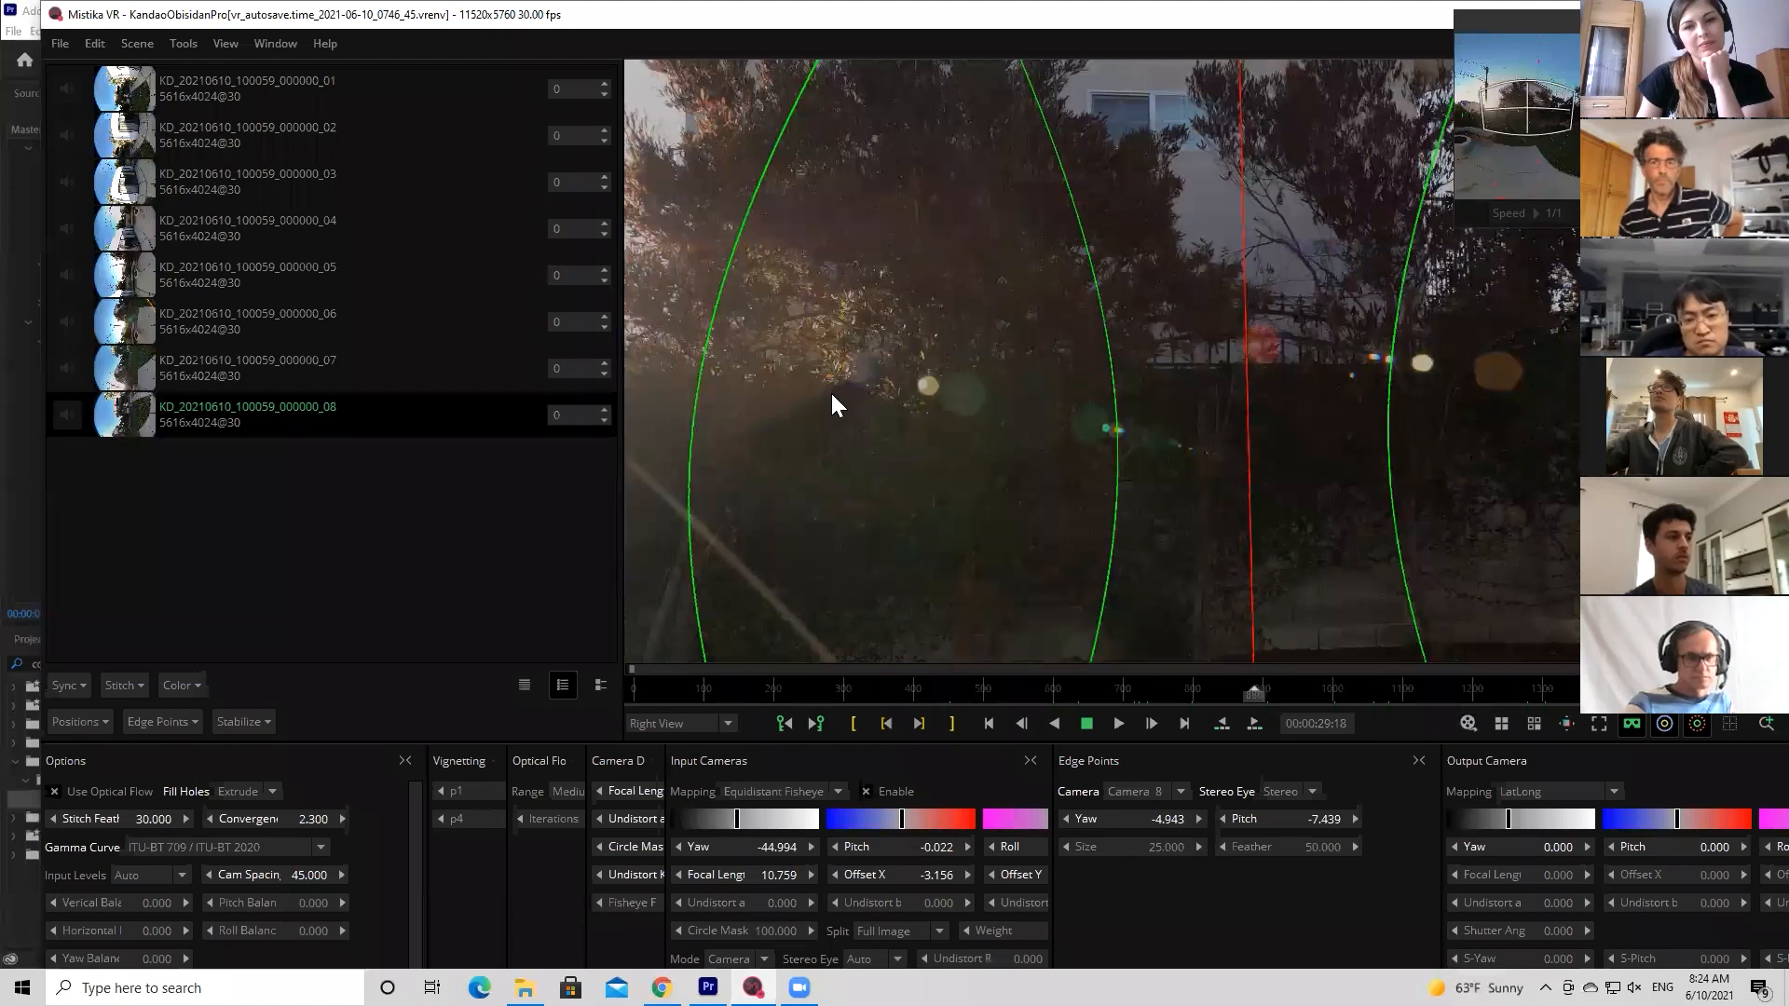
{"action": "left_click_drag", "start_coordinate": [1412, 450], "coordinate": [1282, 439]}
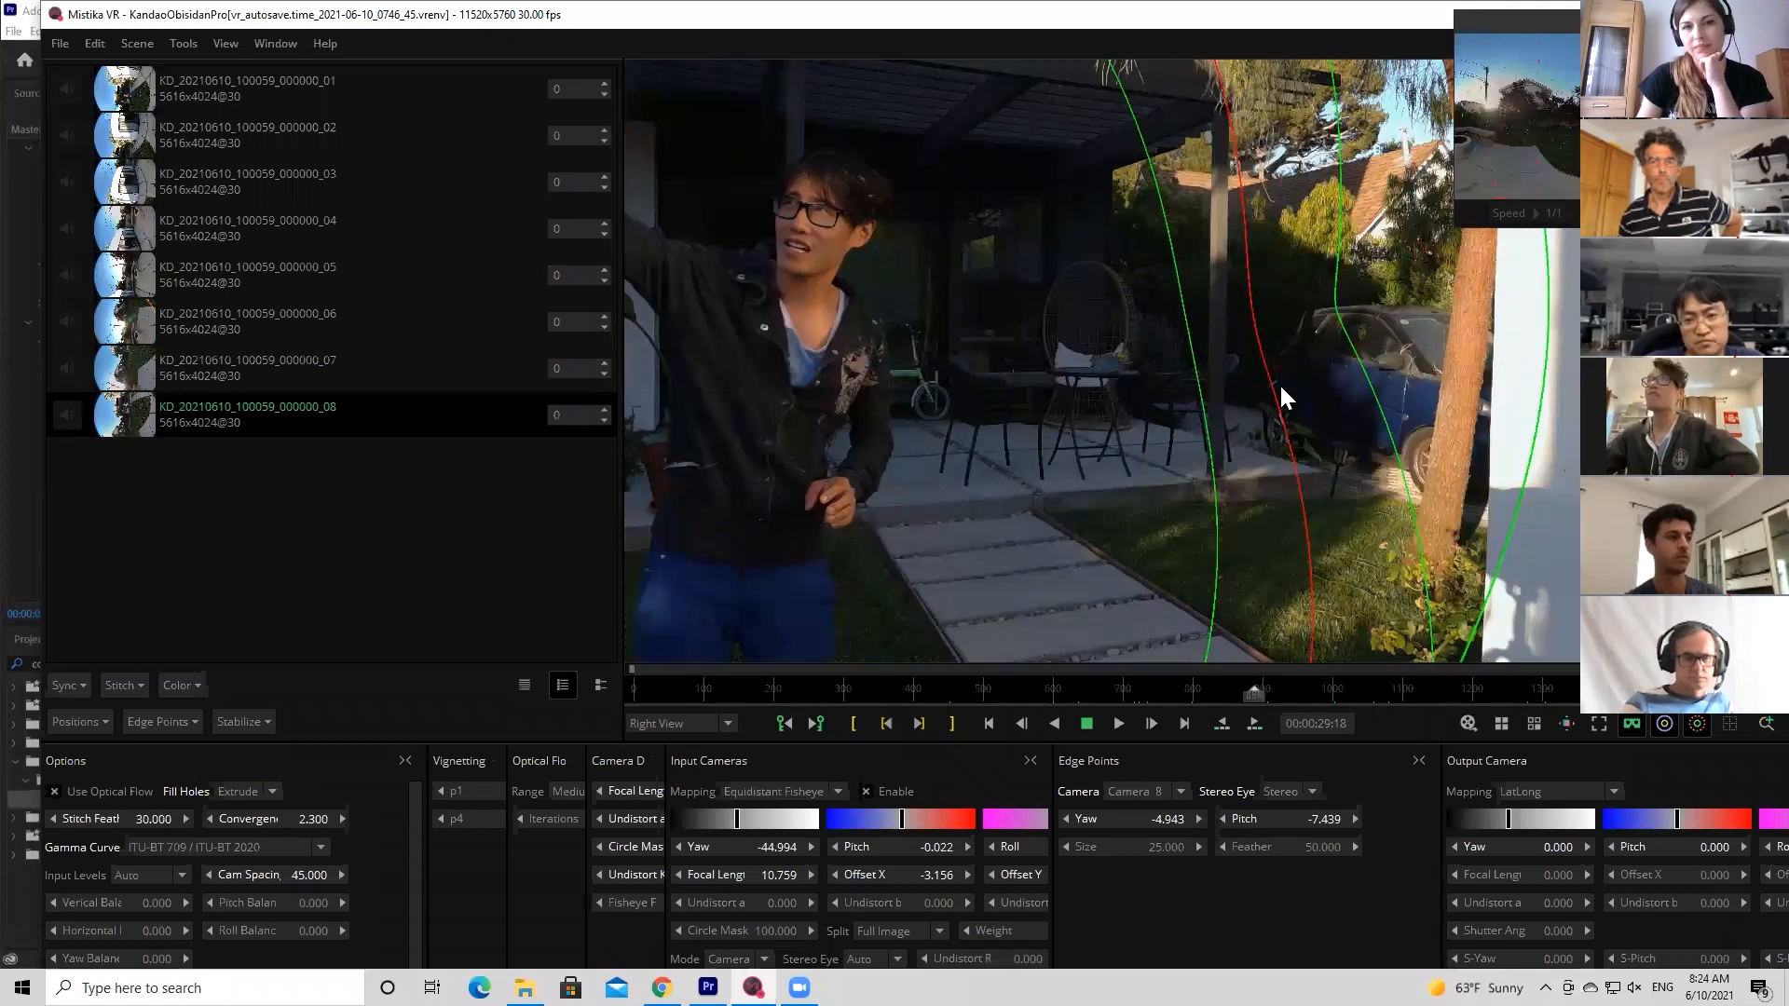
{"action": "scroll", "coordinate": [1187, 534], "scroll_direction": "down", "scroll_amount": 3}
{"action": "scroll", "coordinate": [1187, 538], "scroll_direction": "up", "scroll_amount": 2}
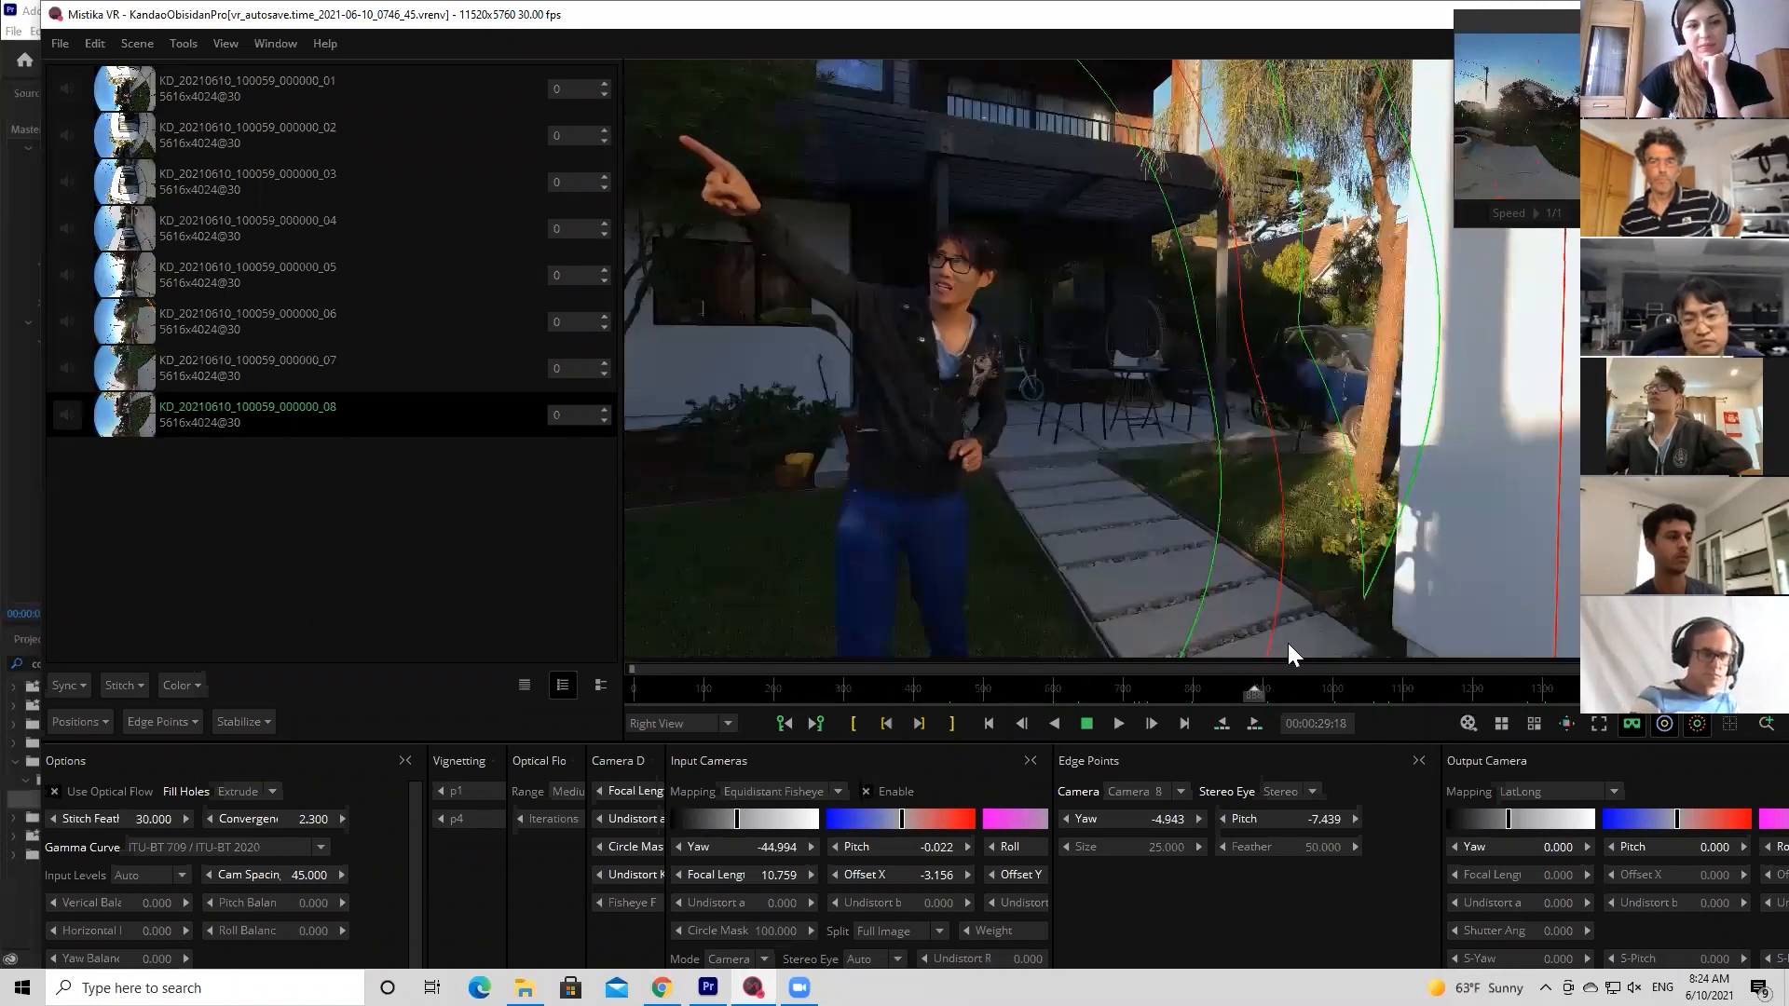
{"action": "left_click", "coordinate": [1627, 727]}
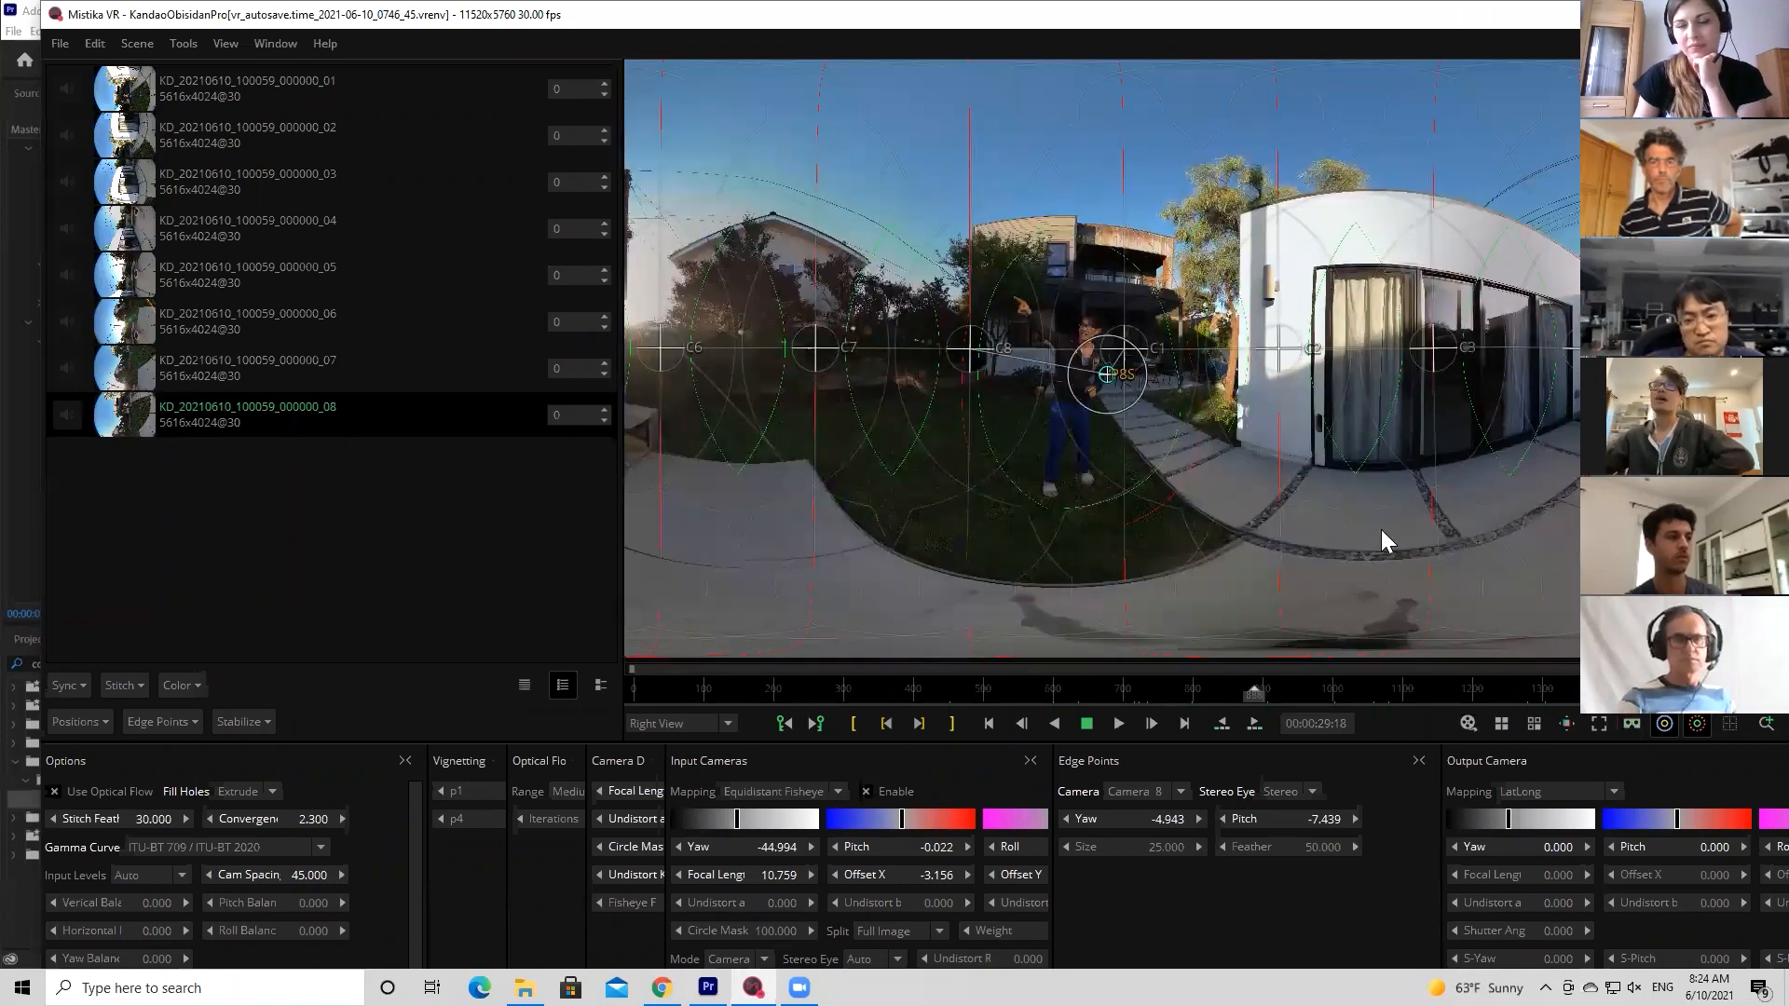
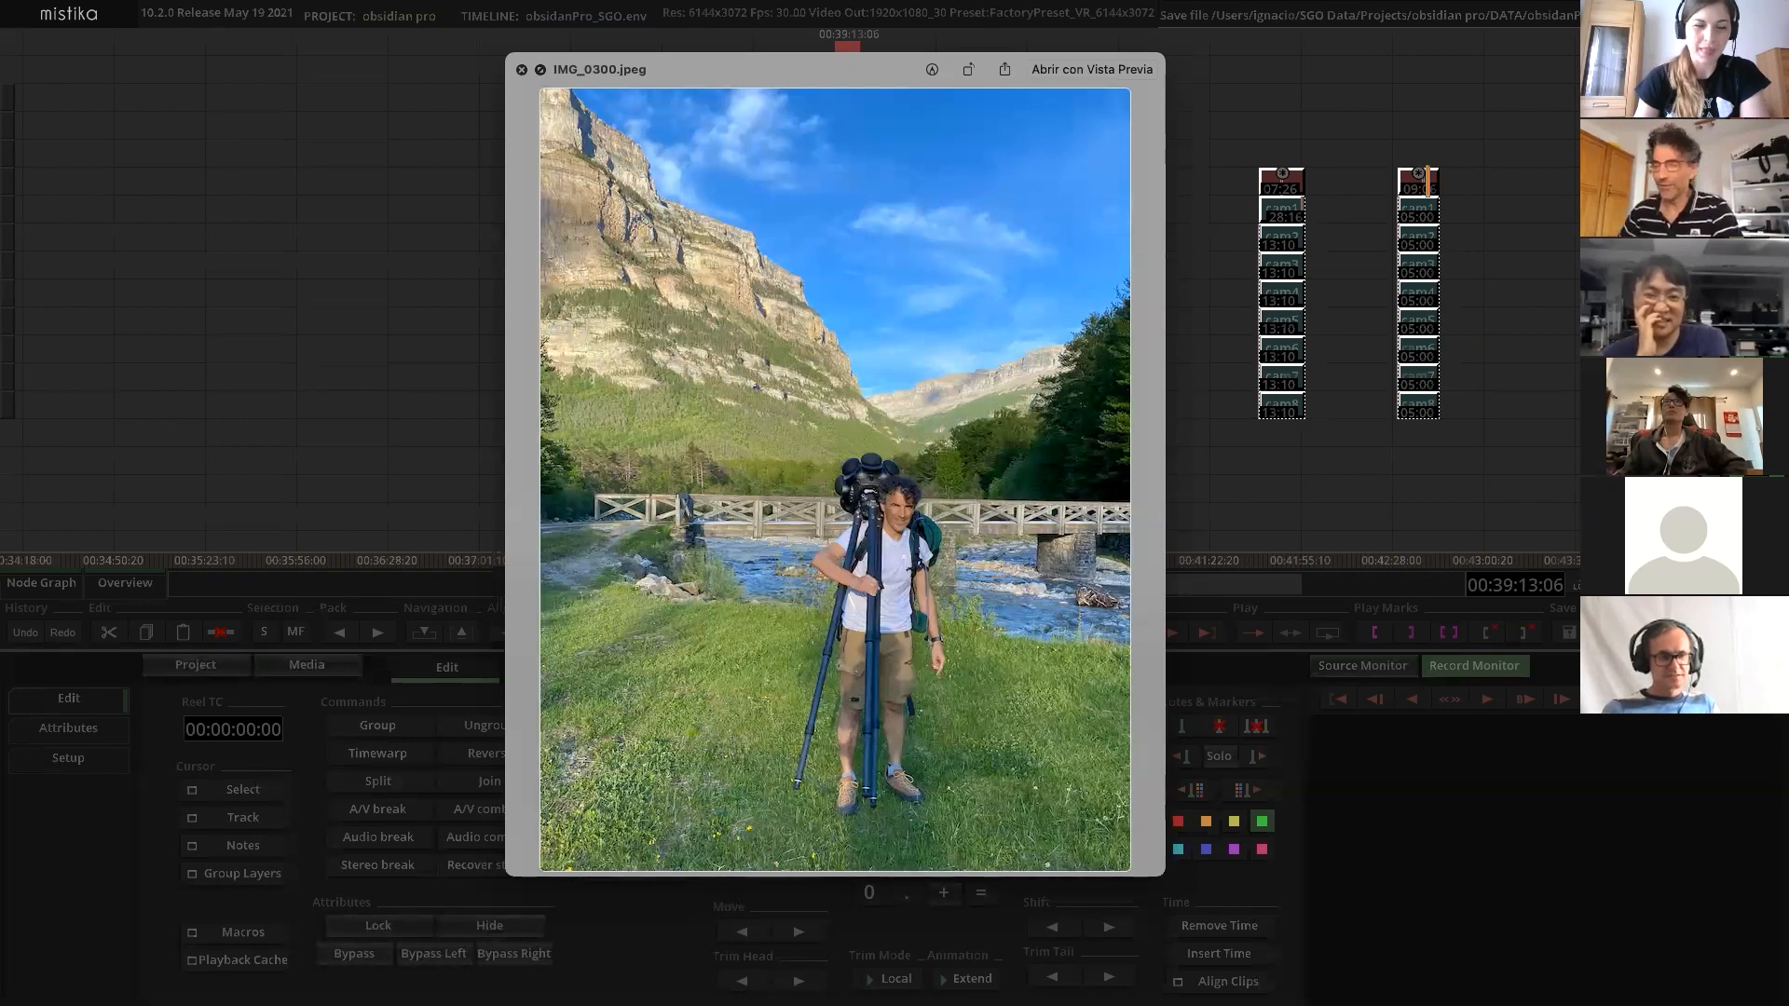
Go back to the riverside camera photo IMG_0296.jpeg in the image preview
{"action": "key", "text": "Left"}
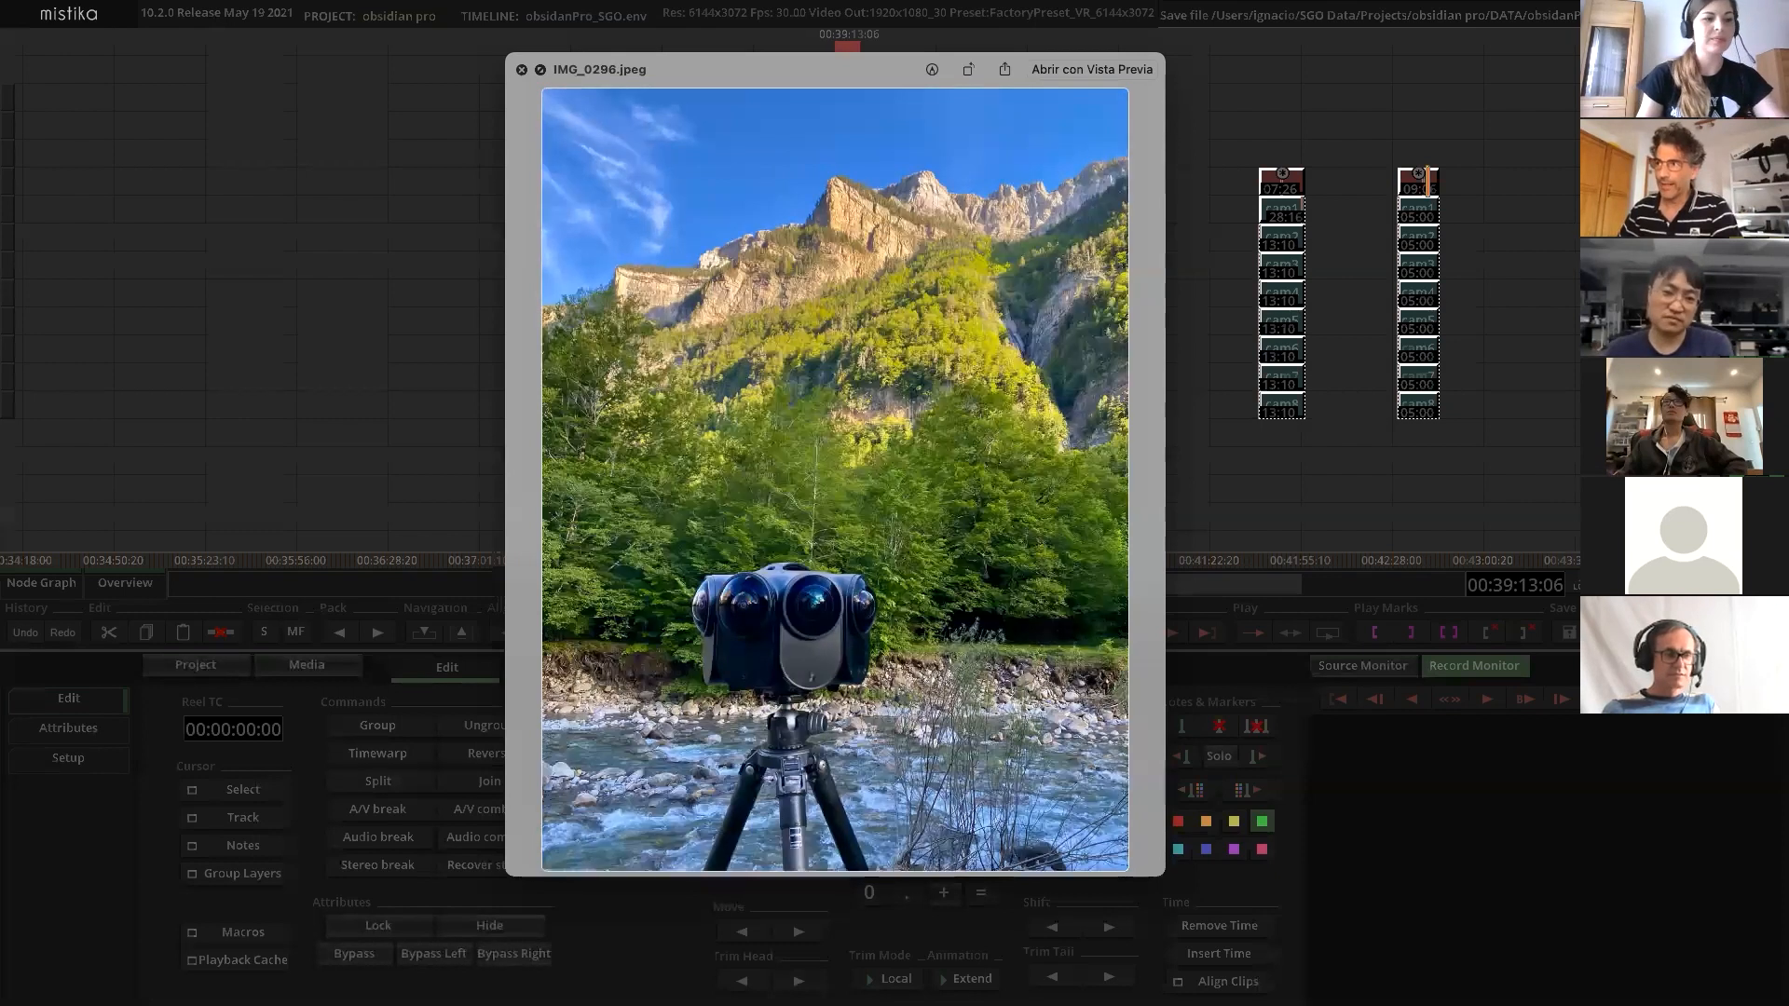
Browse the remaining photos of the camera at the waterfall and river through 2021_06_08_0016.jpg, and close the image preview
{"action": "key", "text": "Left"}
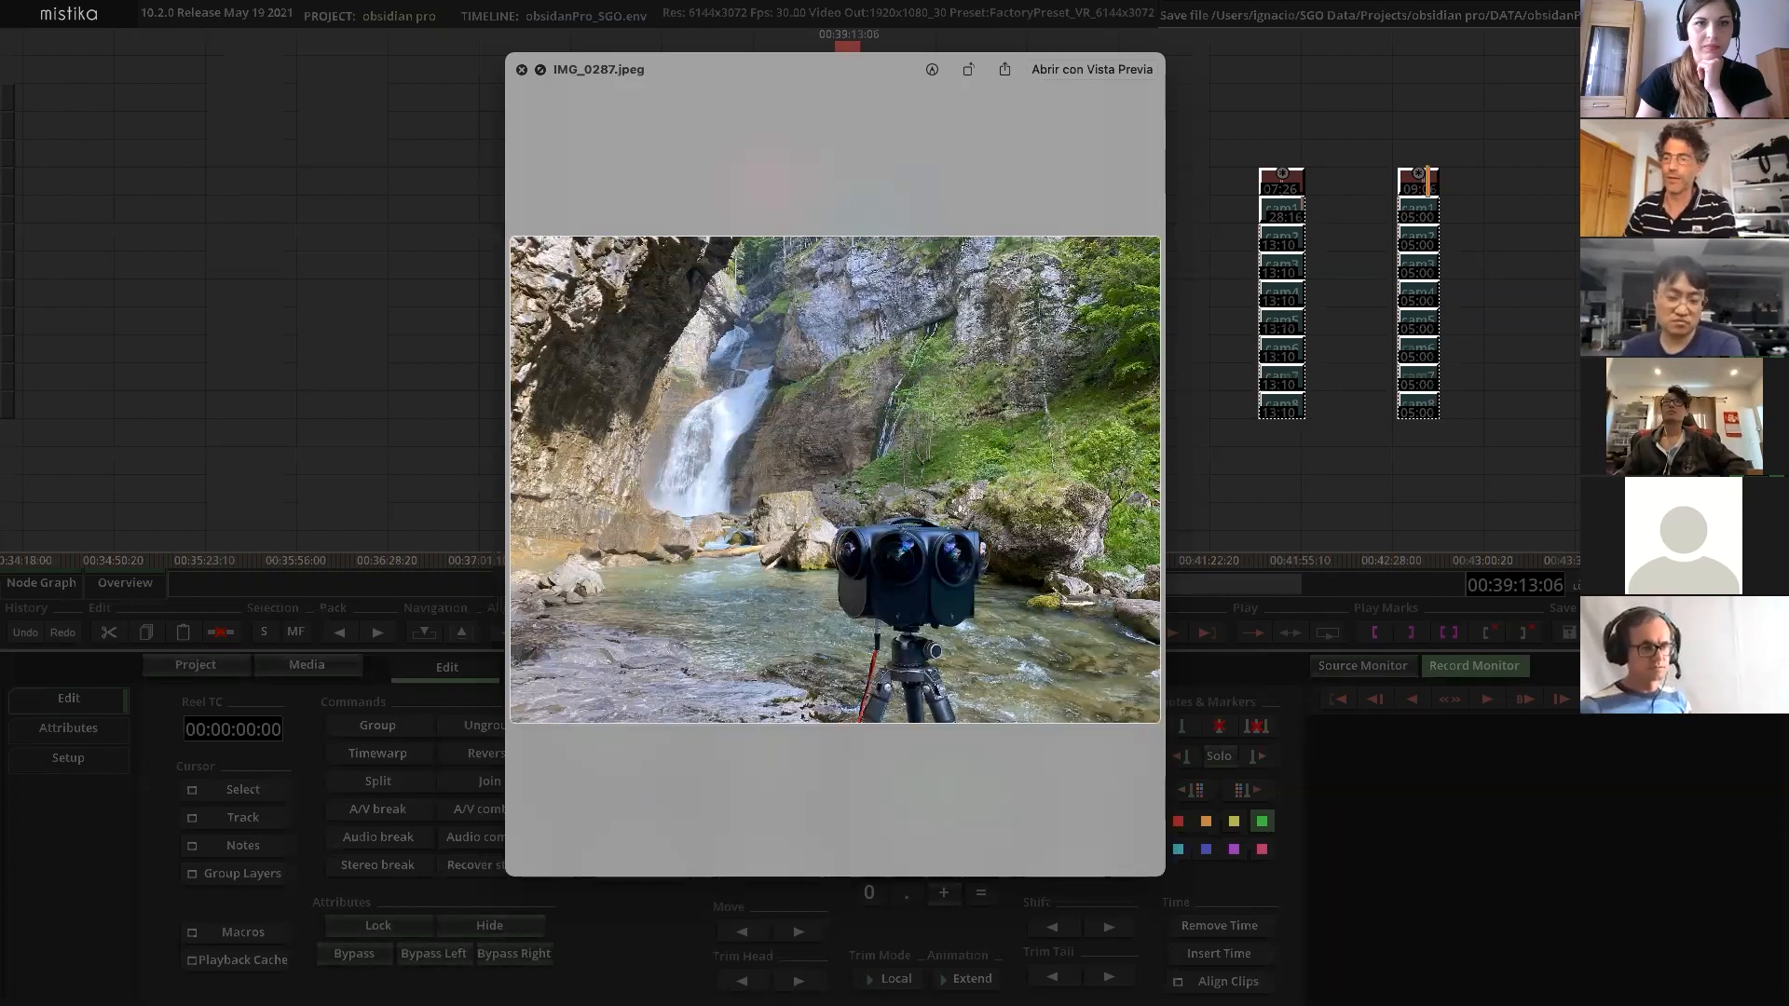
{"action": "key", "text": "Up"}
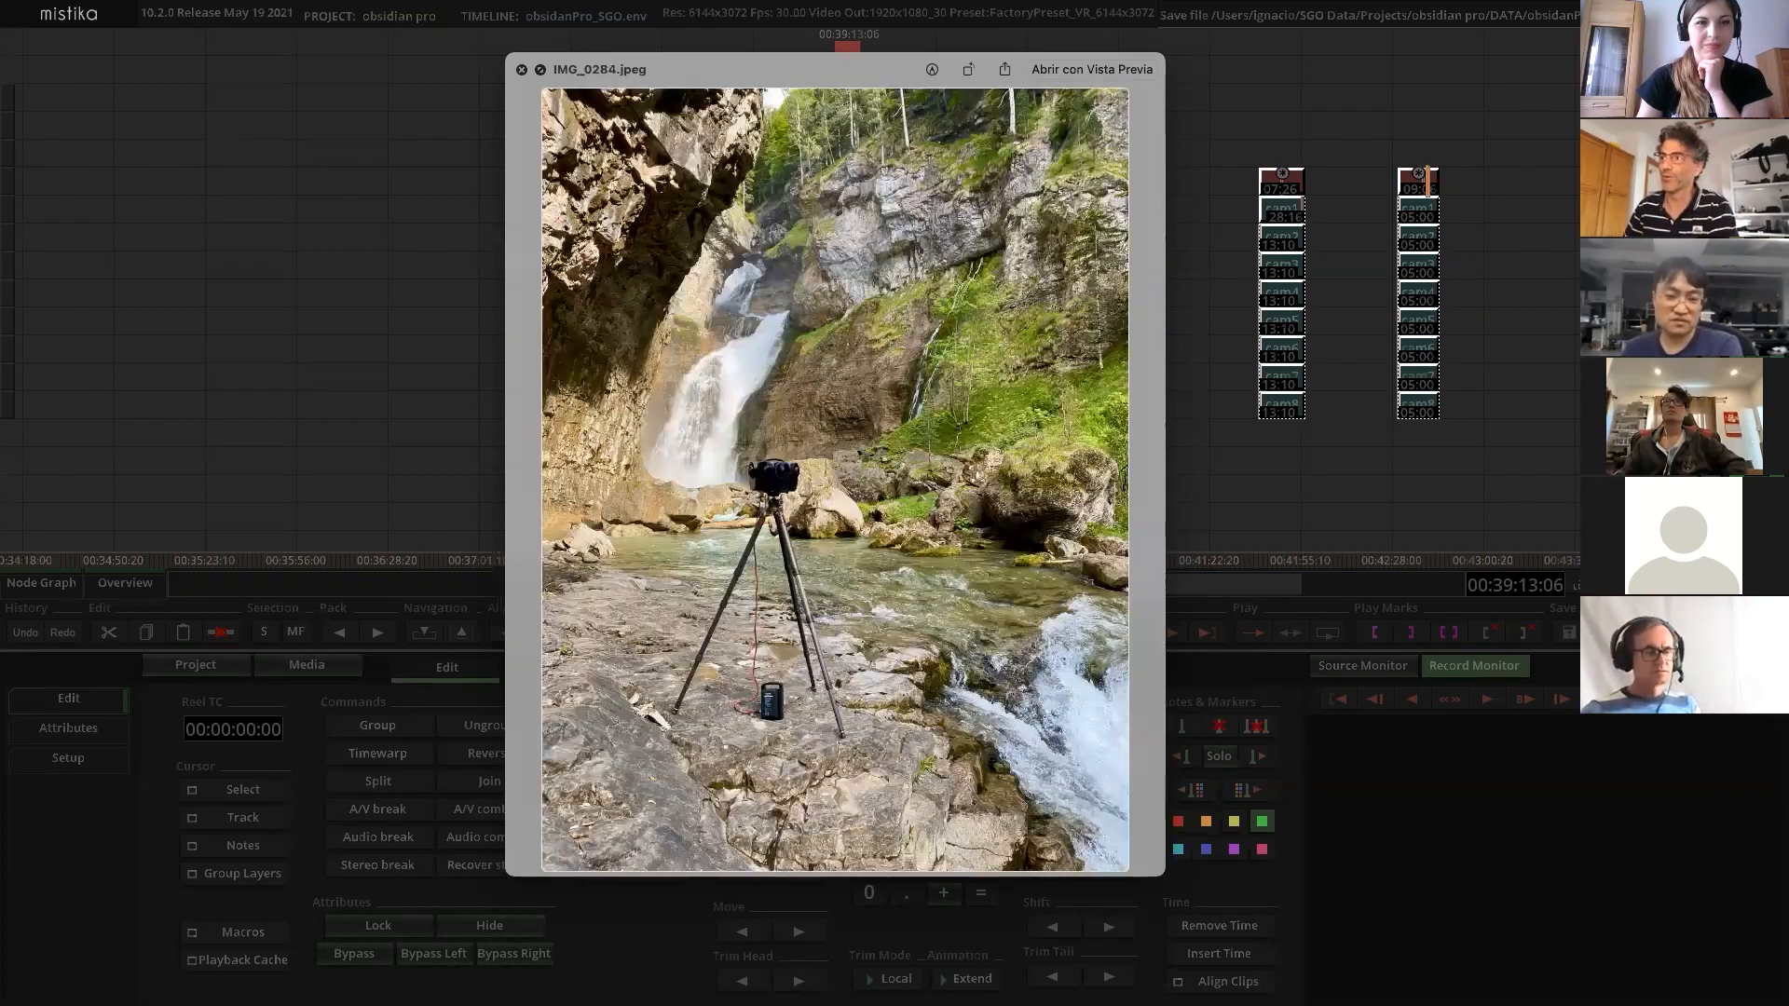
{"action": "key", "text": "Up"}
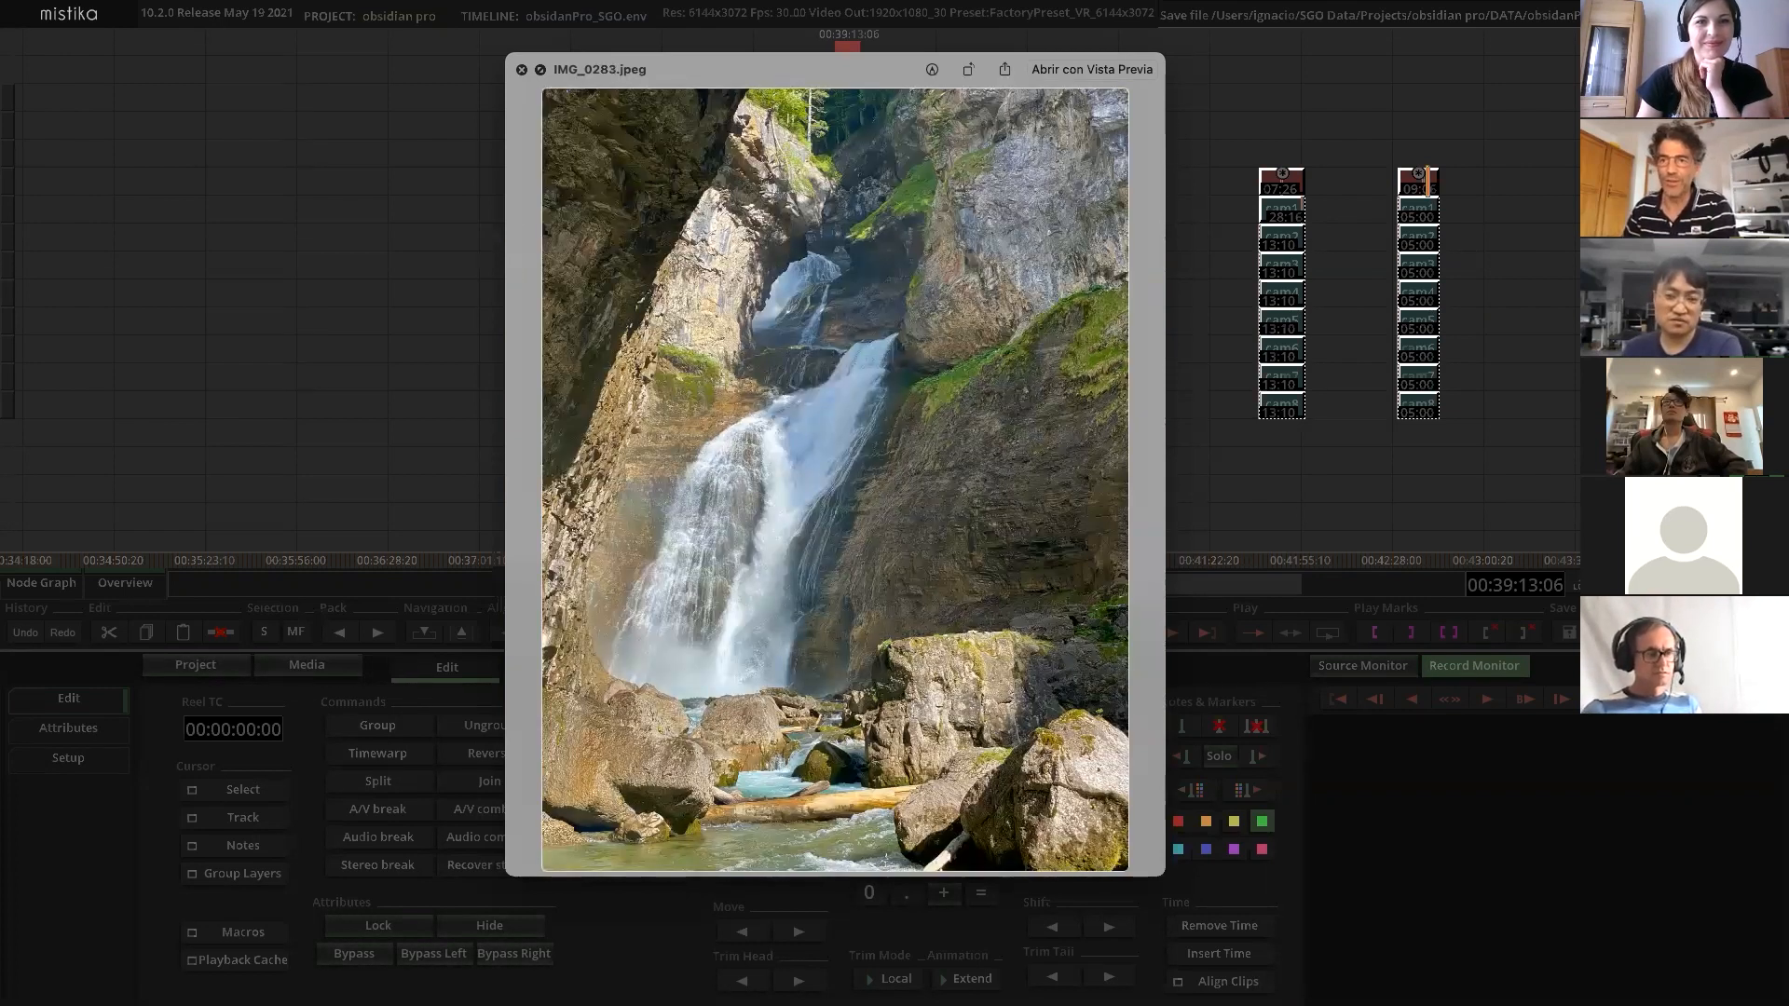
{"action": "key", "text": "Up"}
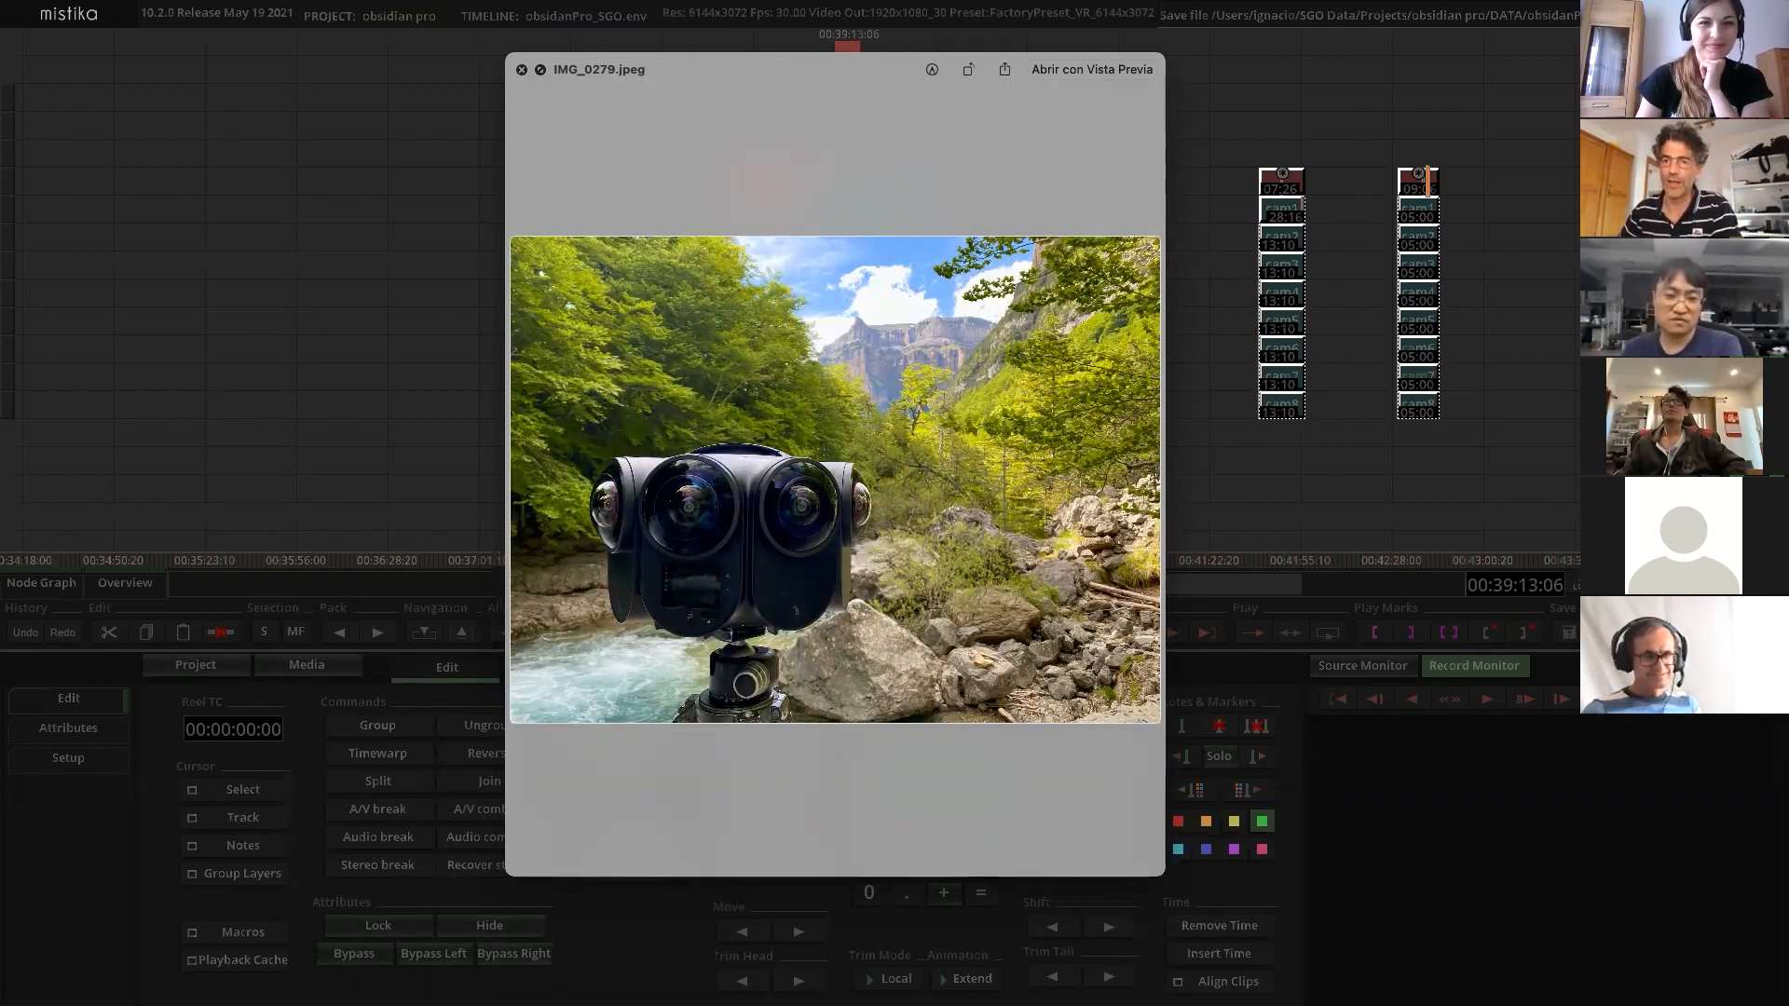
{"action": "key", "text": "Up"}
{"action": "key", "text": "Up"}
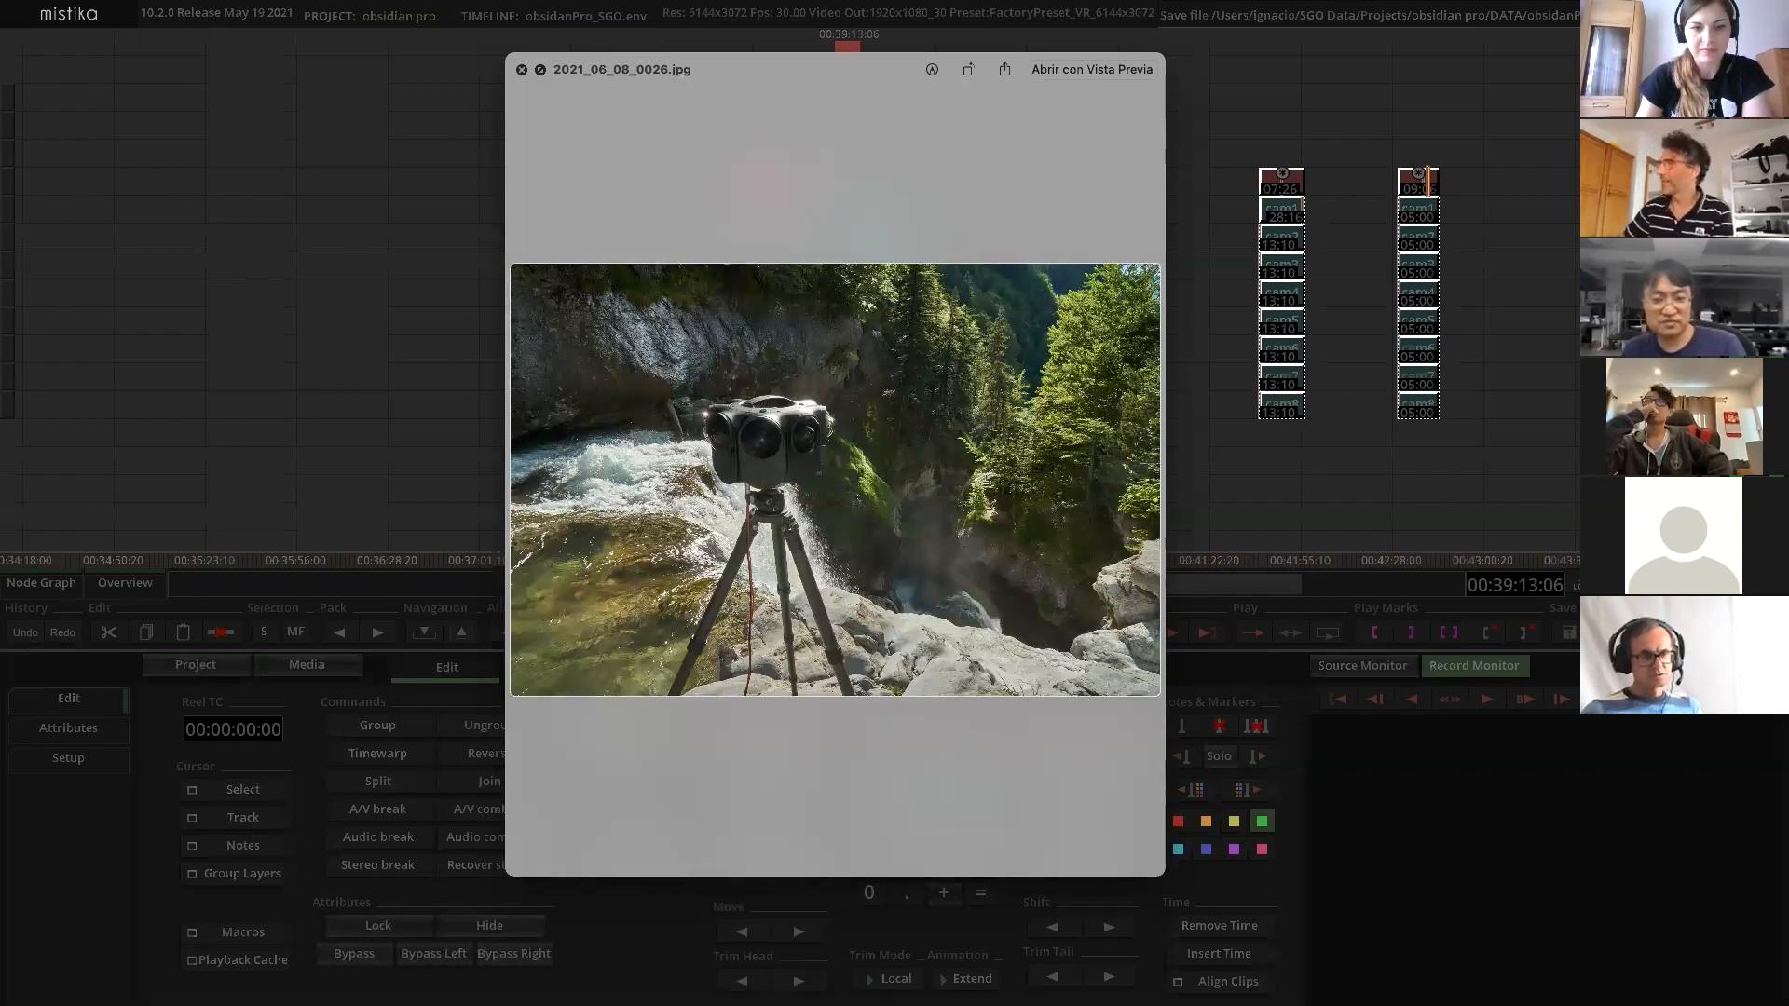
{"action": "key", "text": "Up"}
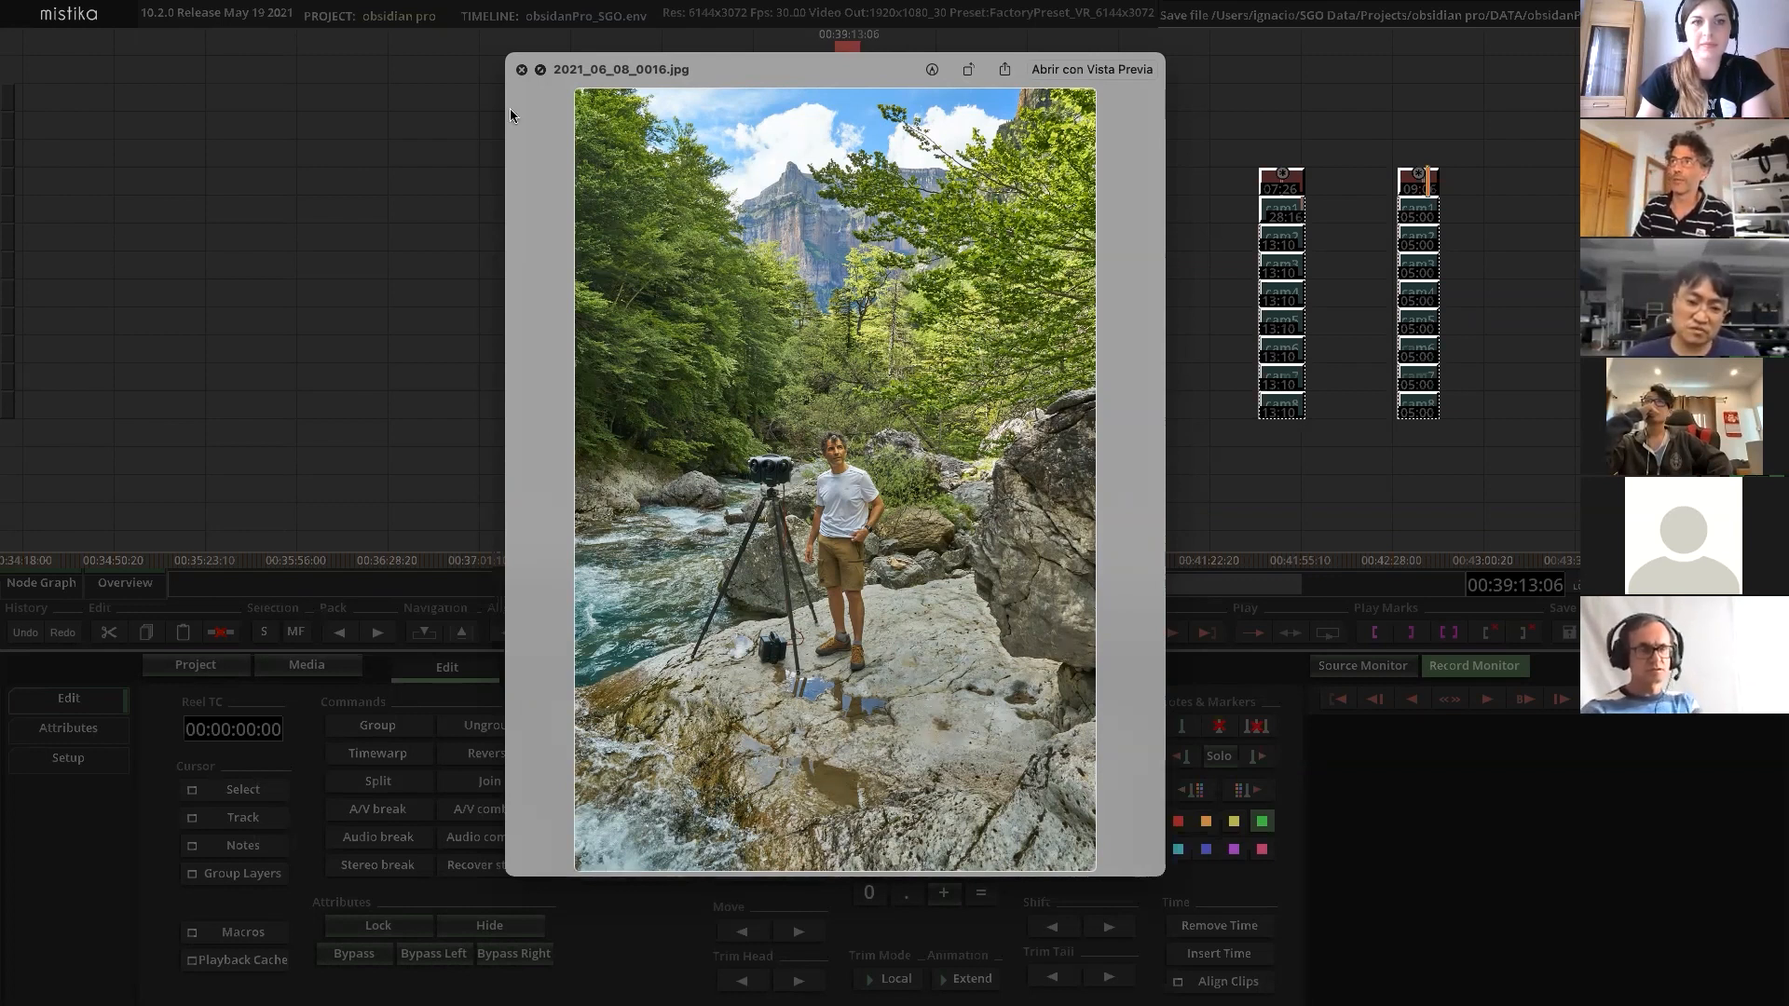
{"action": "left_click", "coordinate": [524, 71]}
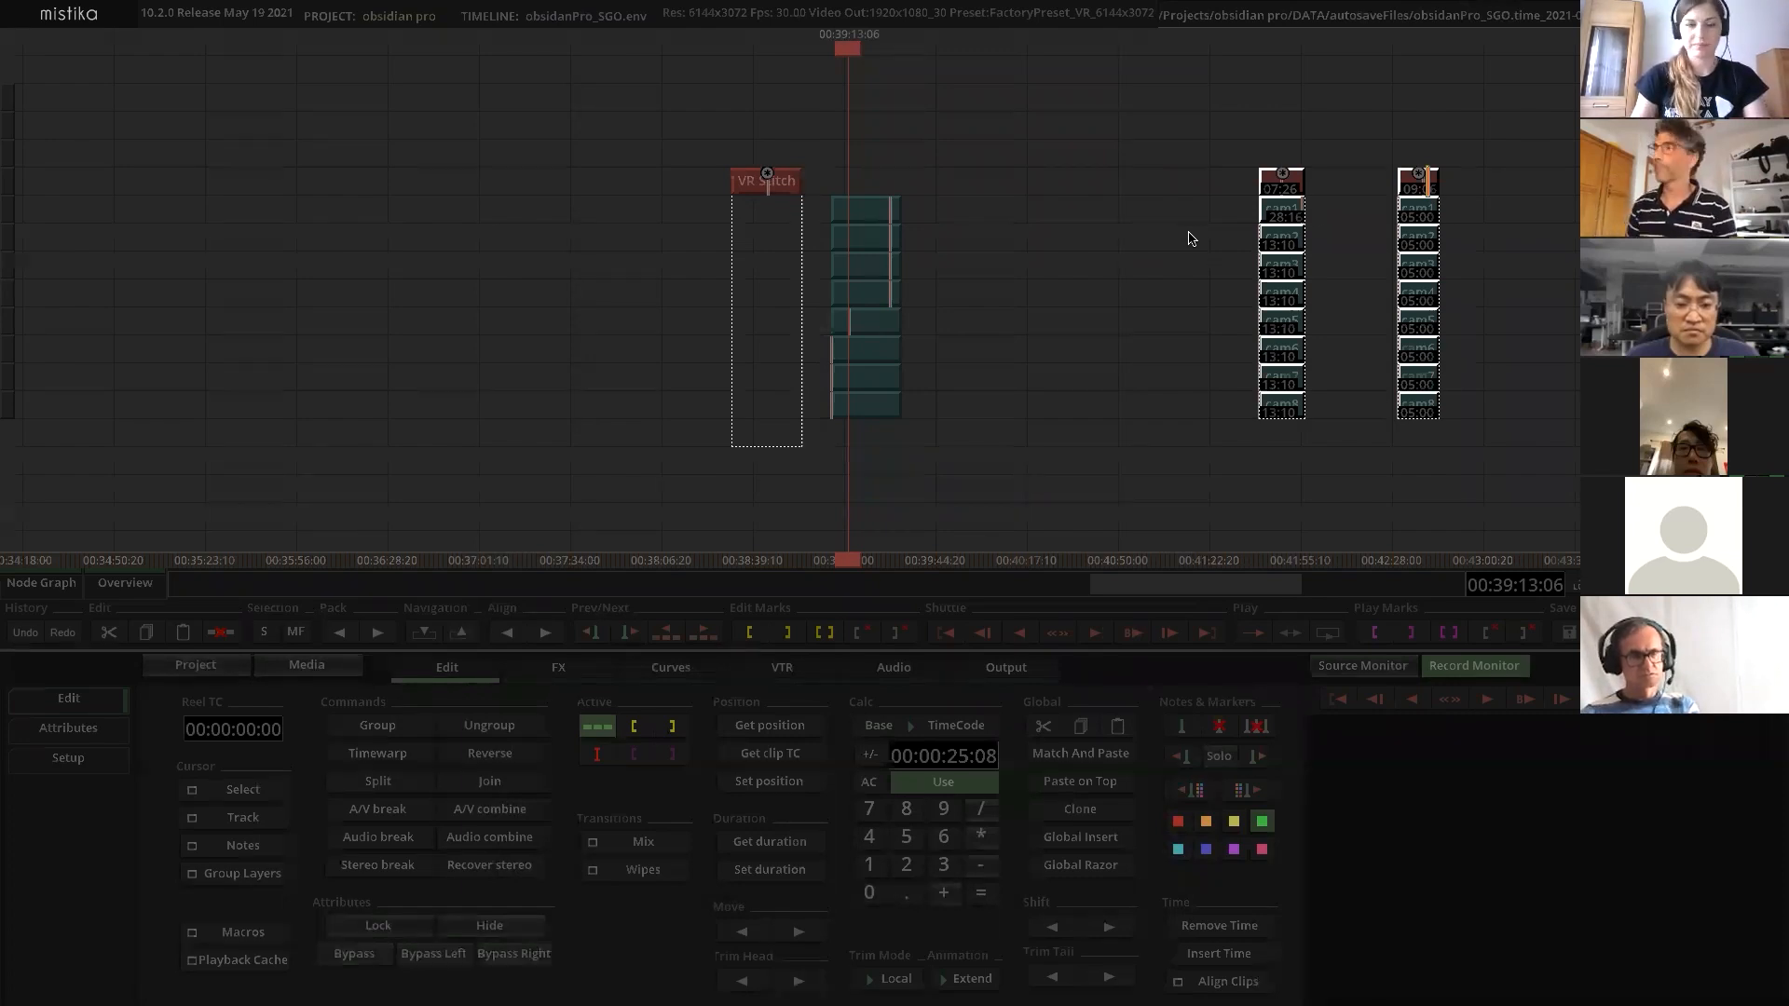
Look over the clip stacks across the whole timeline and return to the detached VR Stitch effect and its camera clips
{"action": "mouse_move", "coordinate": [1070, 261]}
{"action": "left_mouse_down"}
{"action": "mouse_move", "coordinate": [1070, 316]}
{"action": "mouse_move", "coordinate": [1078, 176]}
{"action": "mouse_move", "coordinate": [1082, 280]}
{"action": "mouse_move", "coordinate": [1006, 226]}
{"action": "mouse_move", "coordinate": [1078, 231]}
{"action": "left_mouse_up"}
{"action": "scroll", "coordinate": [1078, 231], "scroll_direction": "down", "scroll_amount": 3}
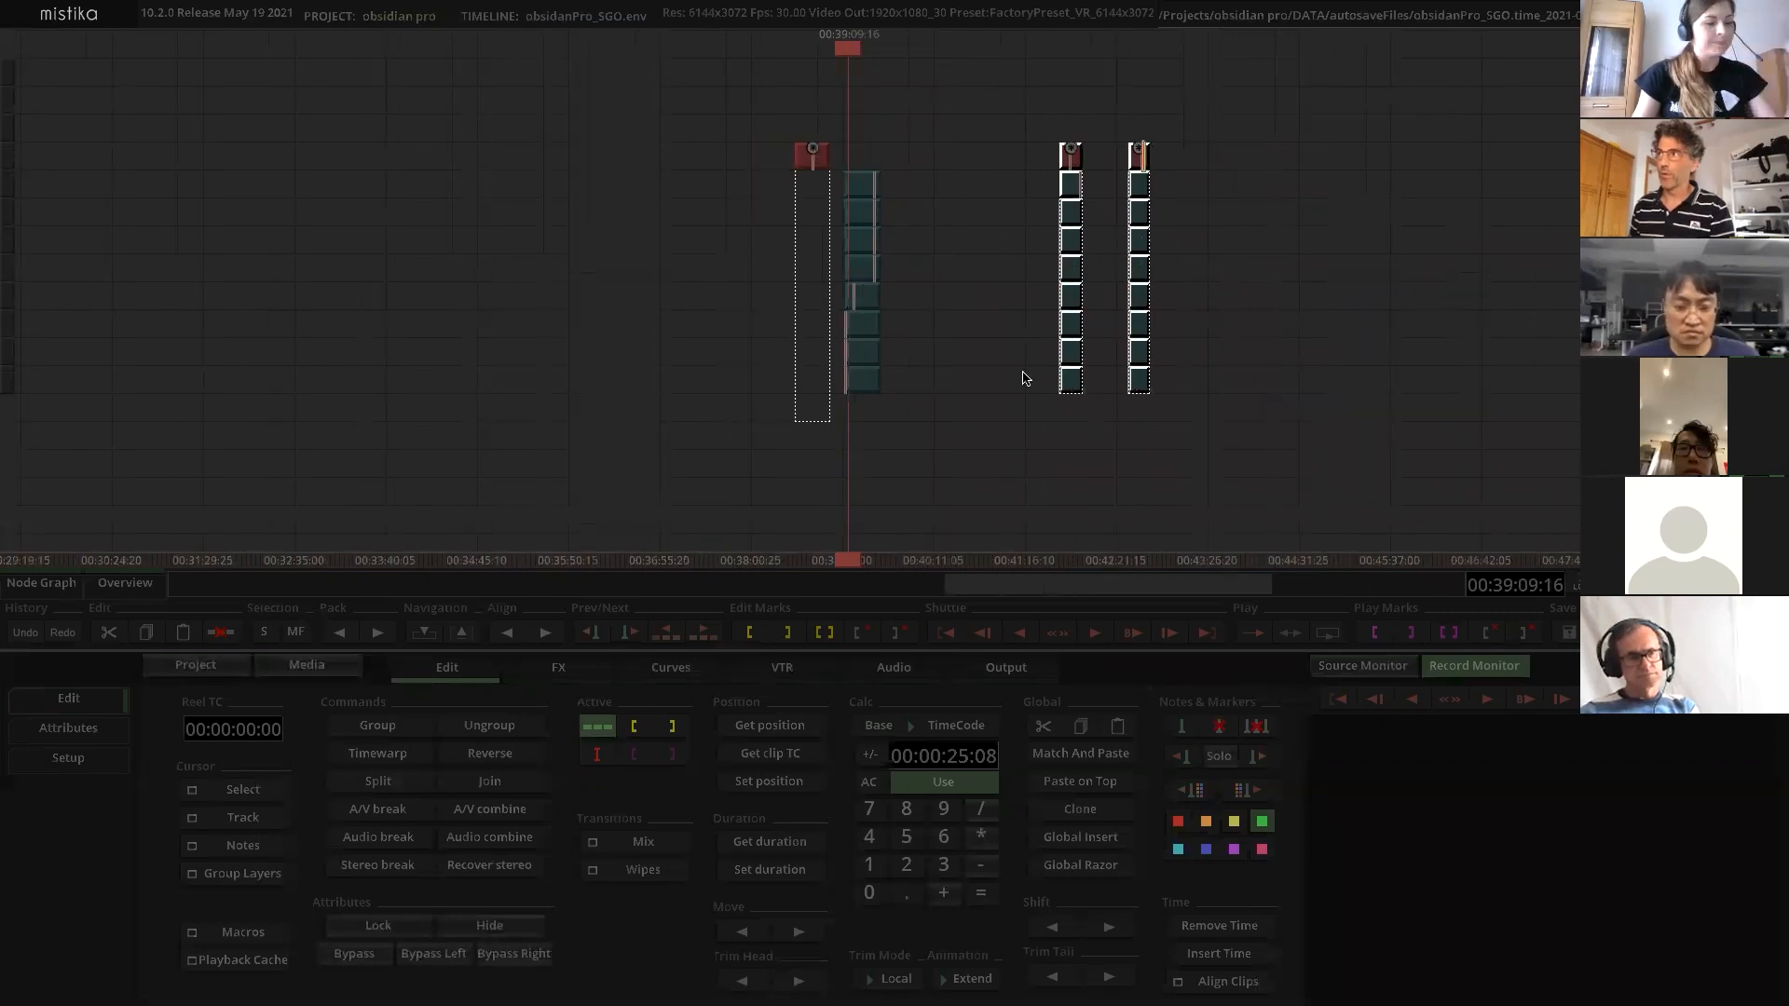
{"action": "scroll", "coordinate": [1025, 377], "scroll_direction": "down", "scroll_amount": 5}
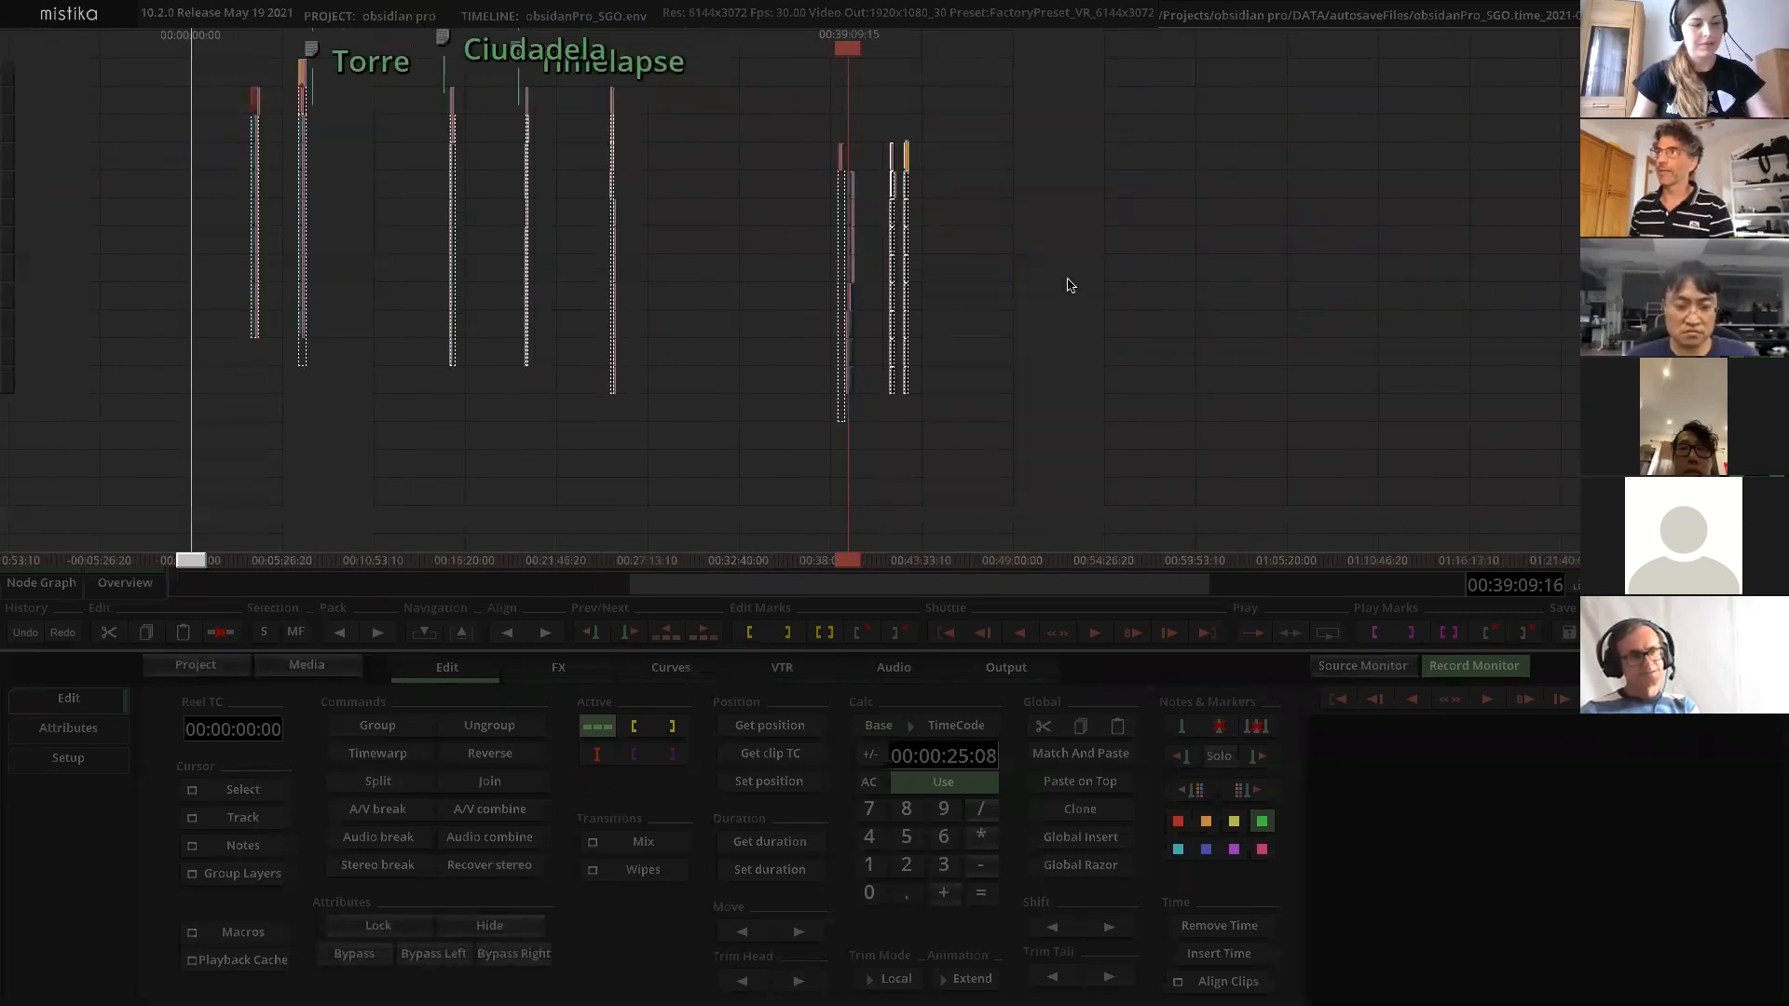
{"action": "left_click_drag", "start_coordinate": [1291, 280], "coordinate": [1222, 343]}
{"action": "scroll", "coordinate": [1221, 343], "scroll_direction": "up", "scroll_amount": 8}
{"action": "left_click_drag", "start_coordinate": [764, 339], "coordinate": [1093, 341]}
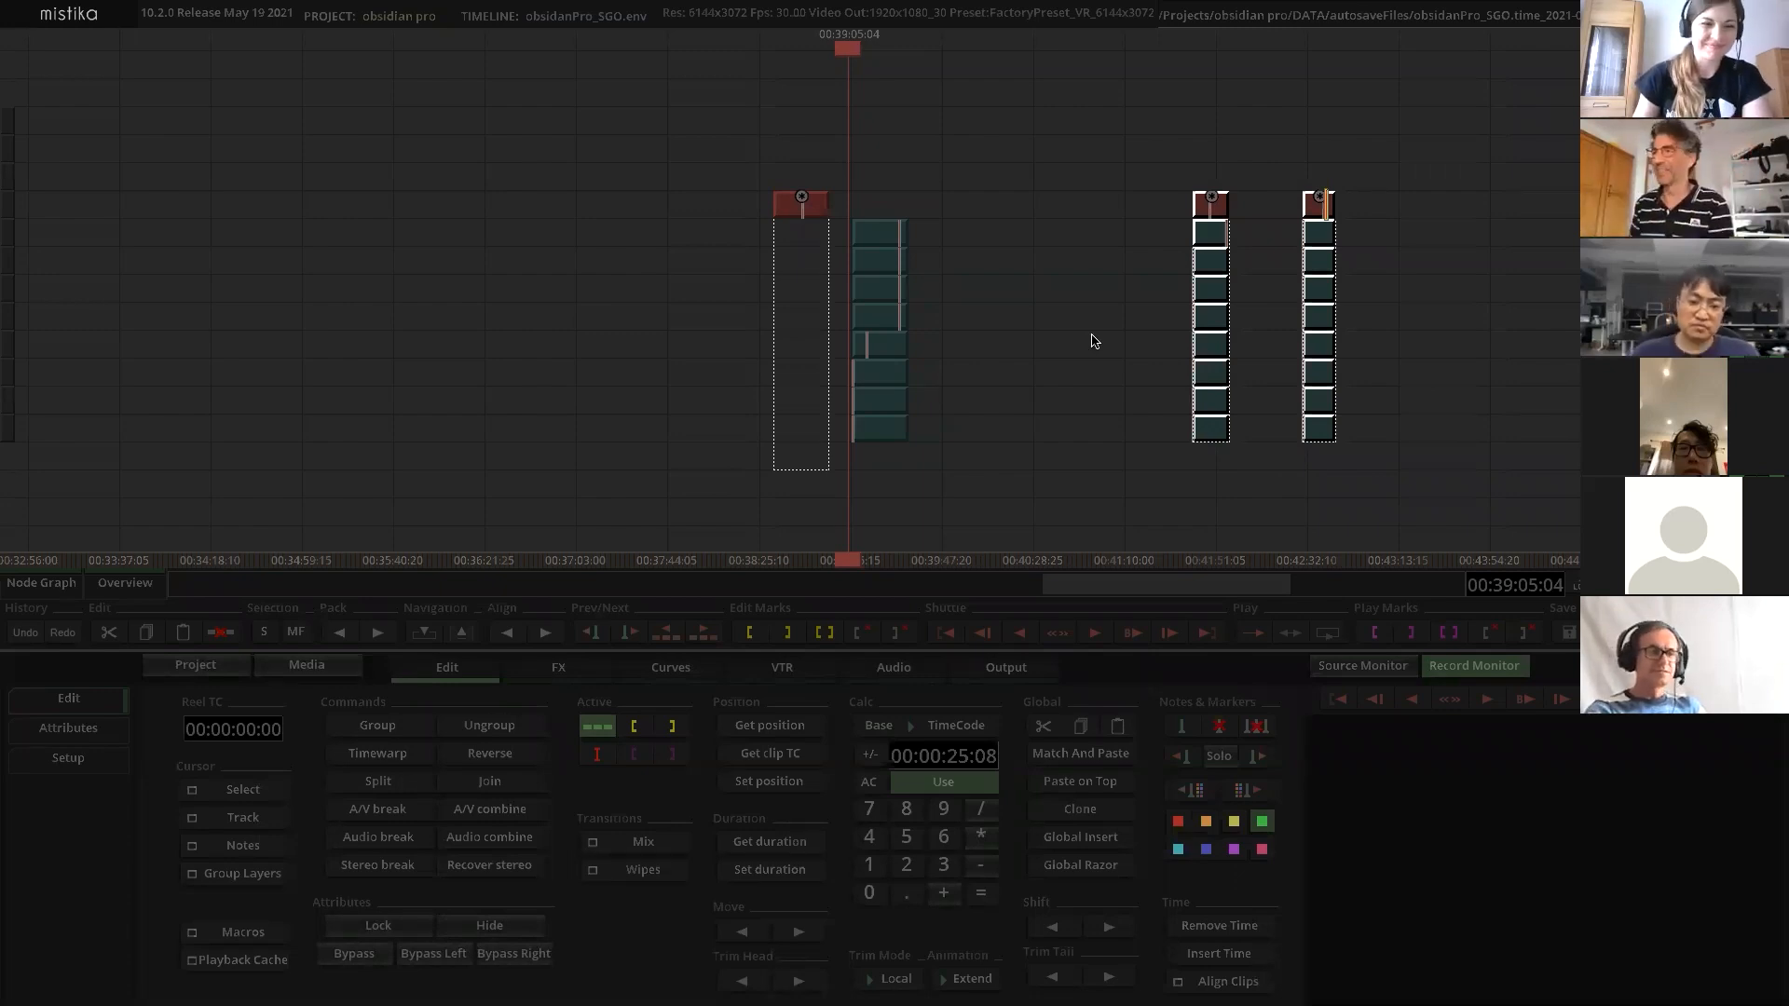
{"action": "left_click_drag", "start_coordinate": [1075, 356], "coordinate": [1038, 351]}
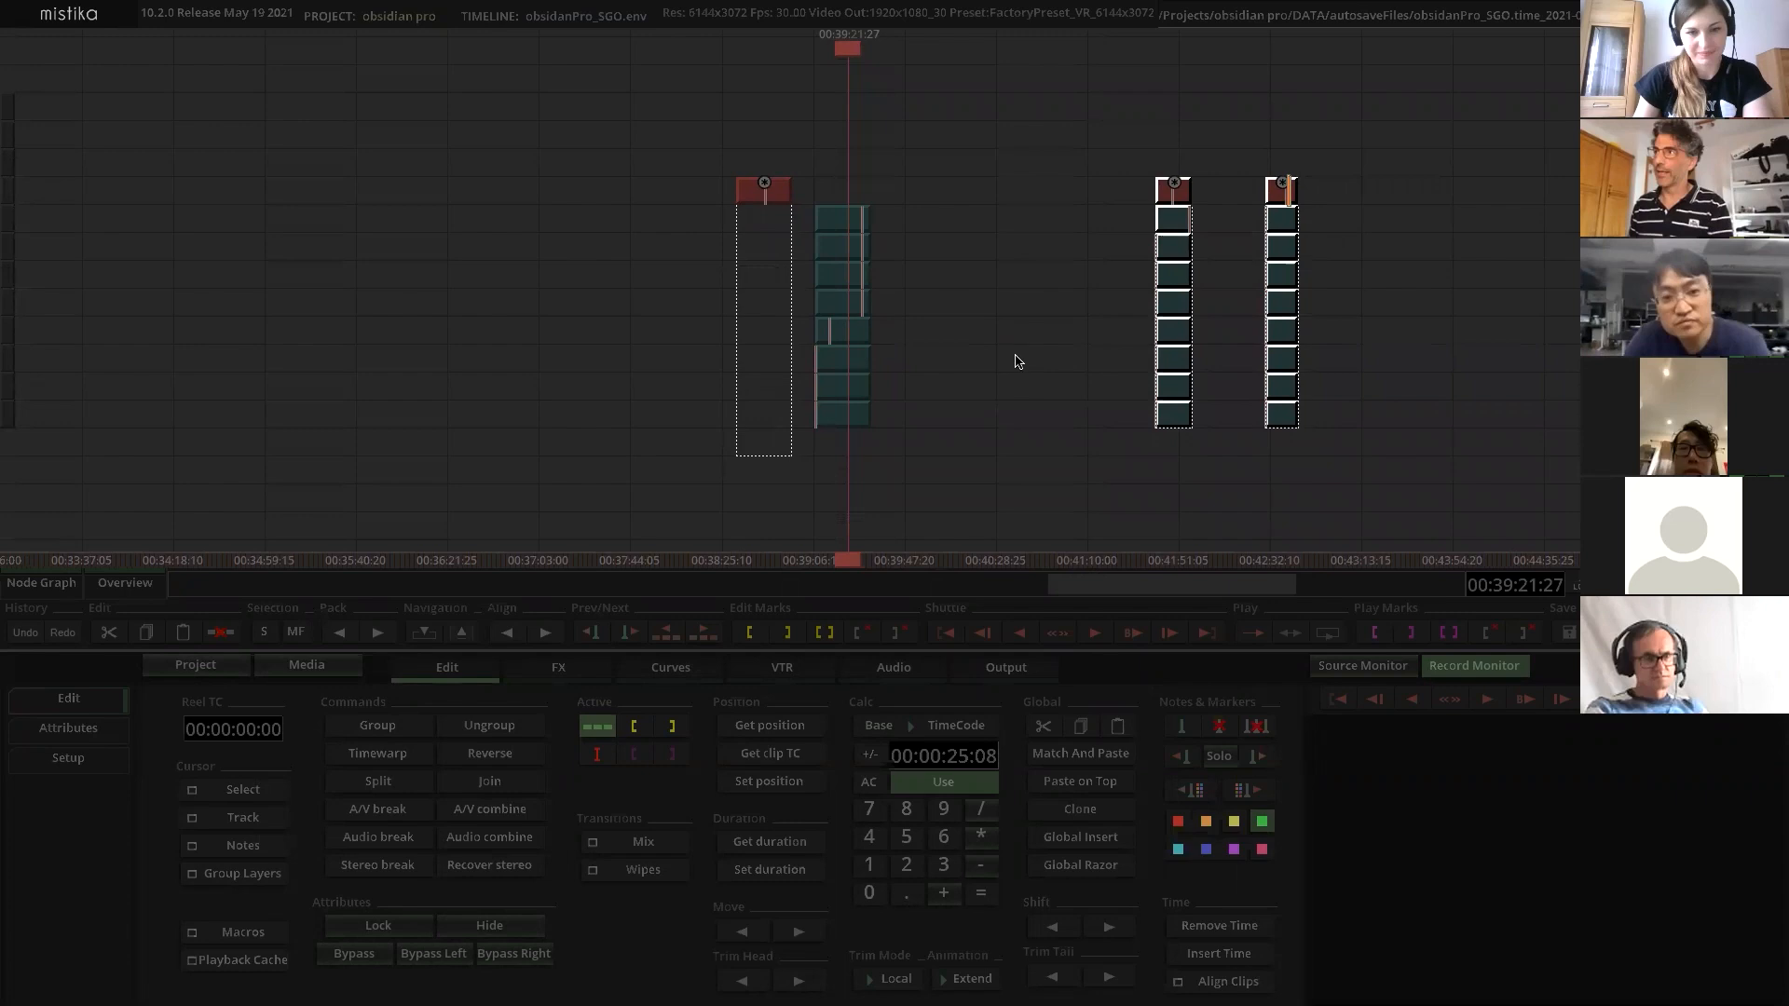
Open the first KD_20210706_135039 camera clip, examine the fisheye sources, shift the scope window clear of the image, and return to the timeline
{"action": "scroll", "coordinate": [1017, 362], "scroll_direction": "up", "scroll_amount": 6}
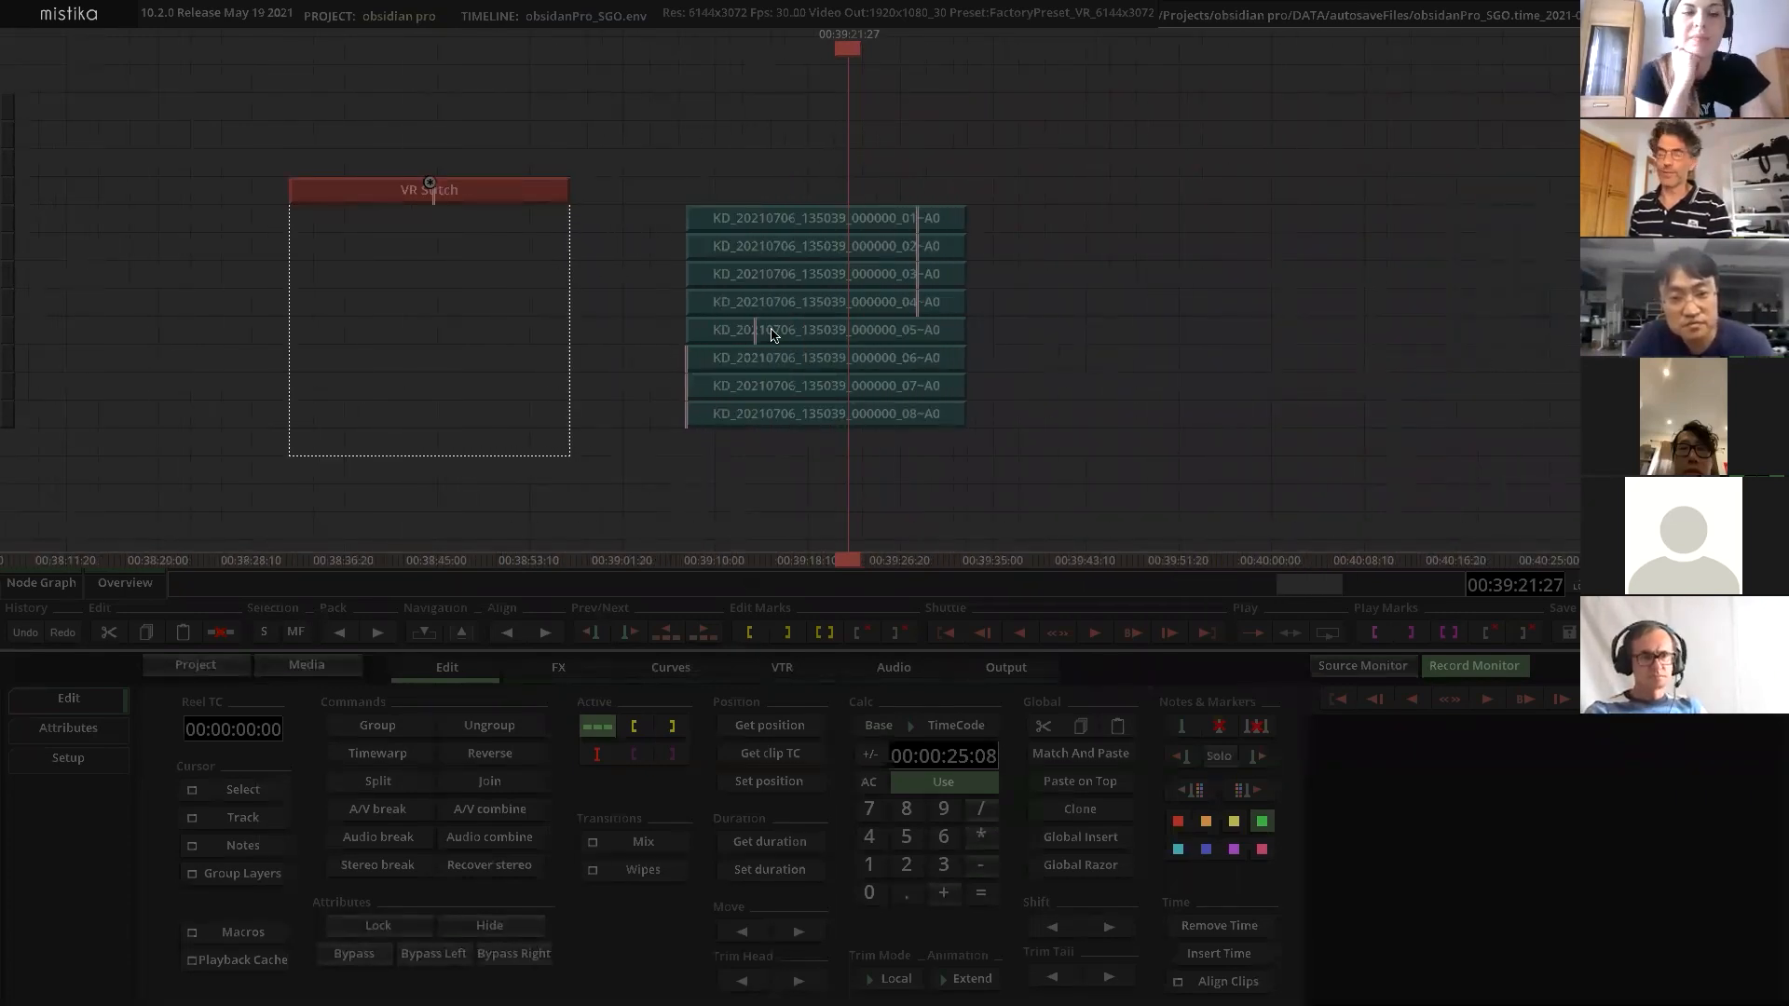
{"action": "scroll", "coordinate": [926, 389], "scroll_direction": "up", "scroll_amount": 2}
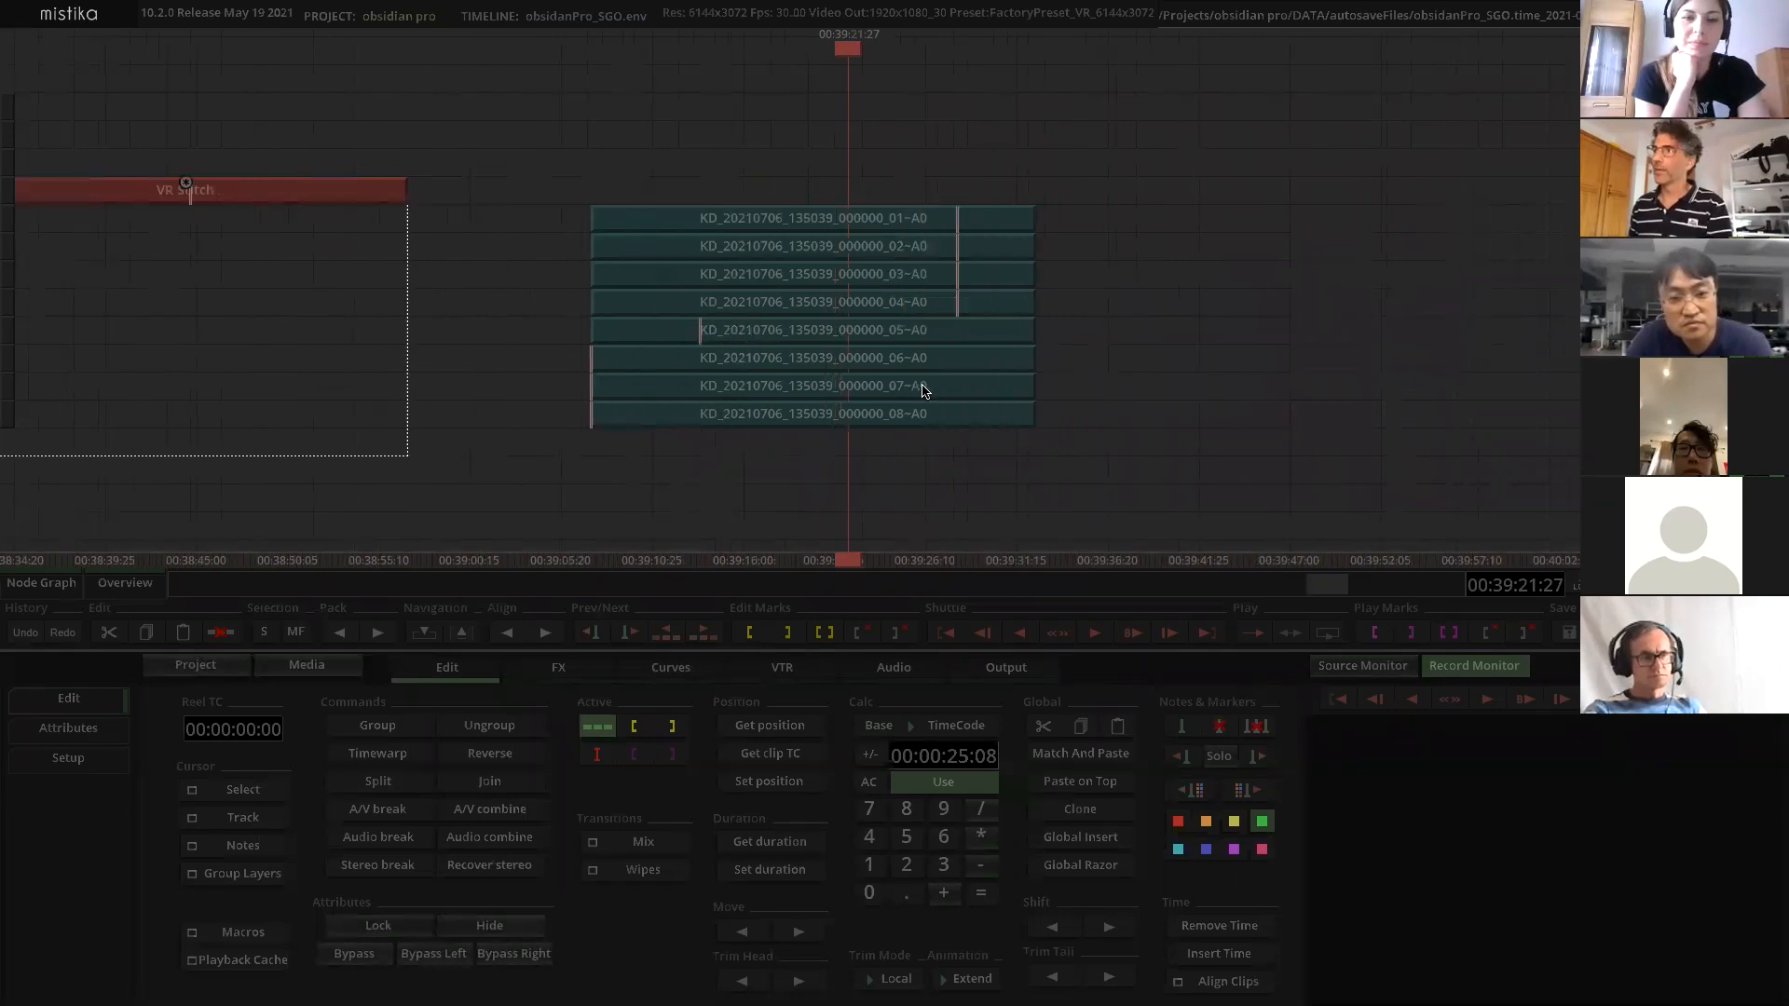
{"action": "scroll", "coordinate": [926, 390], "scroll_direction": "down", "scroll_amount": 1}
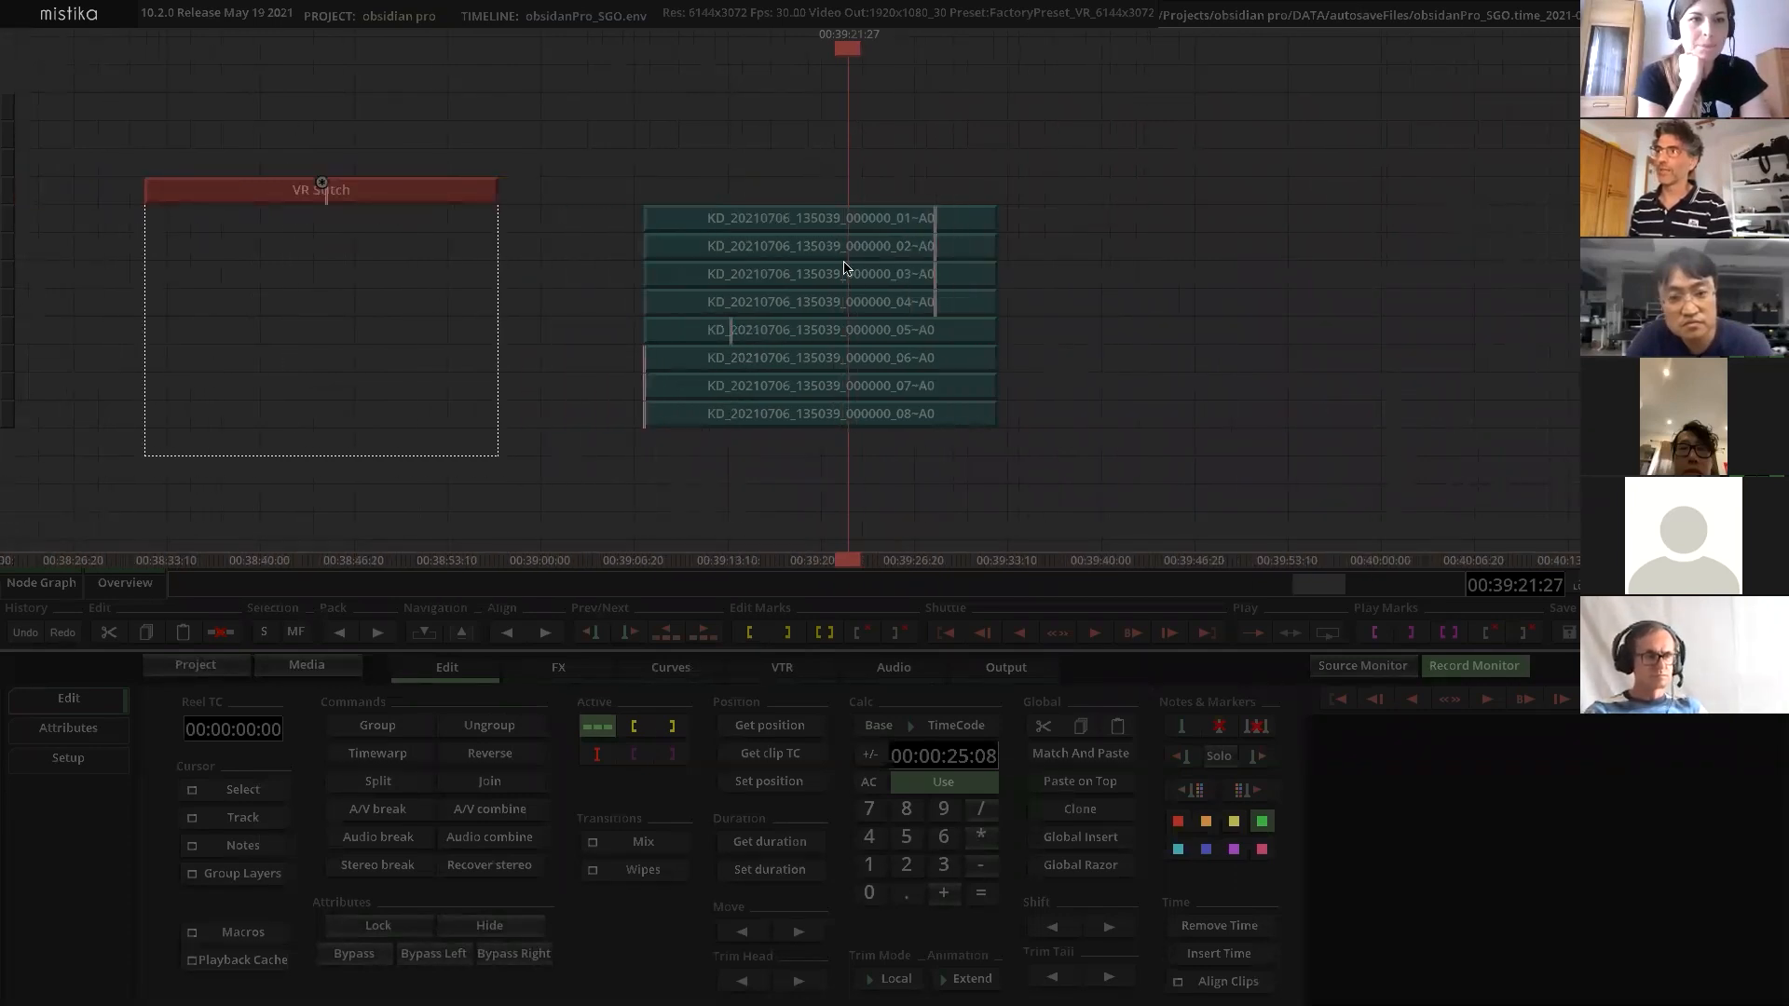
{"action": "double_click", "coordinate": [840, 224]}
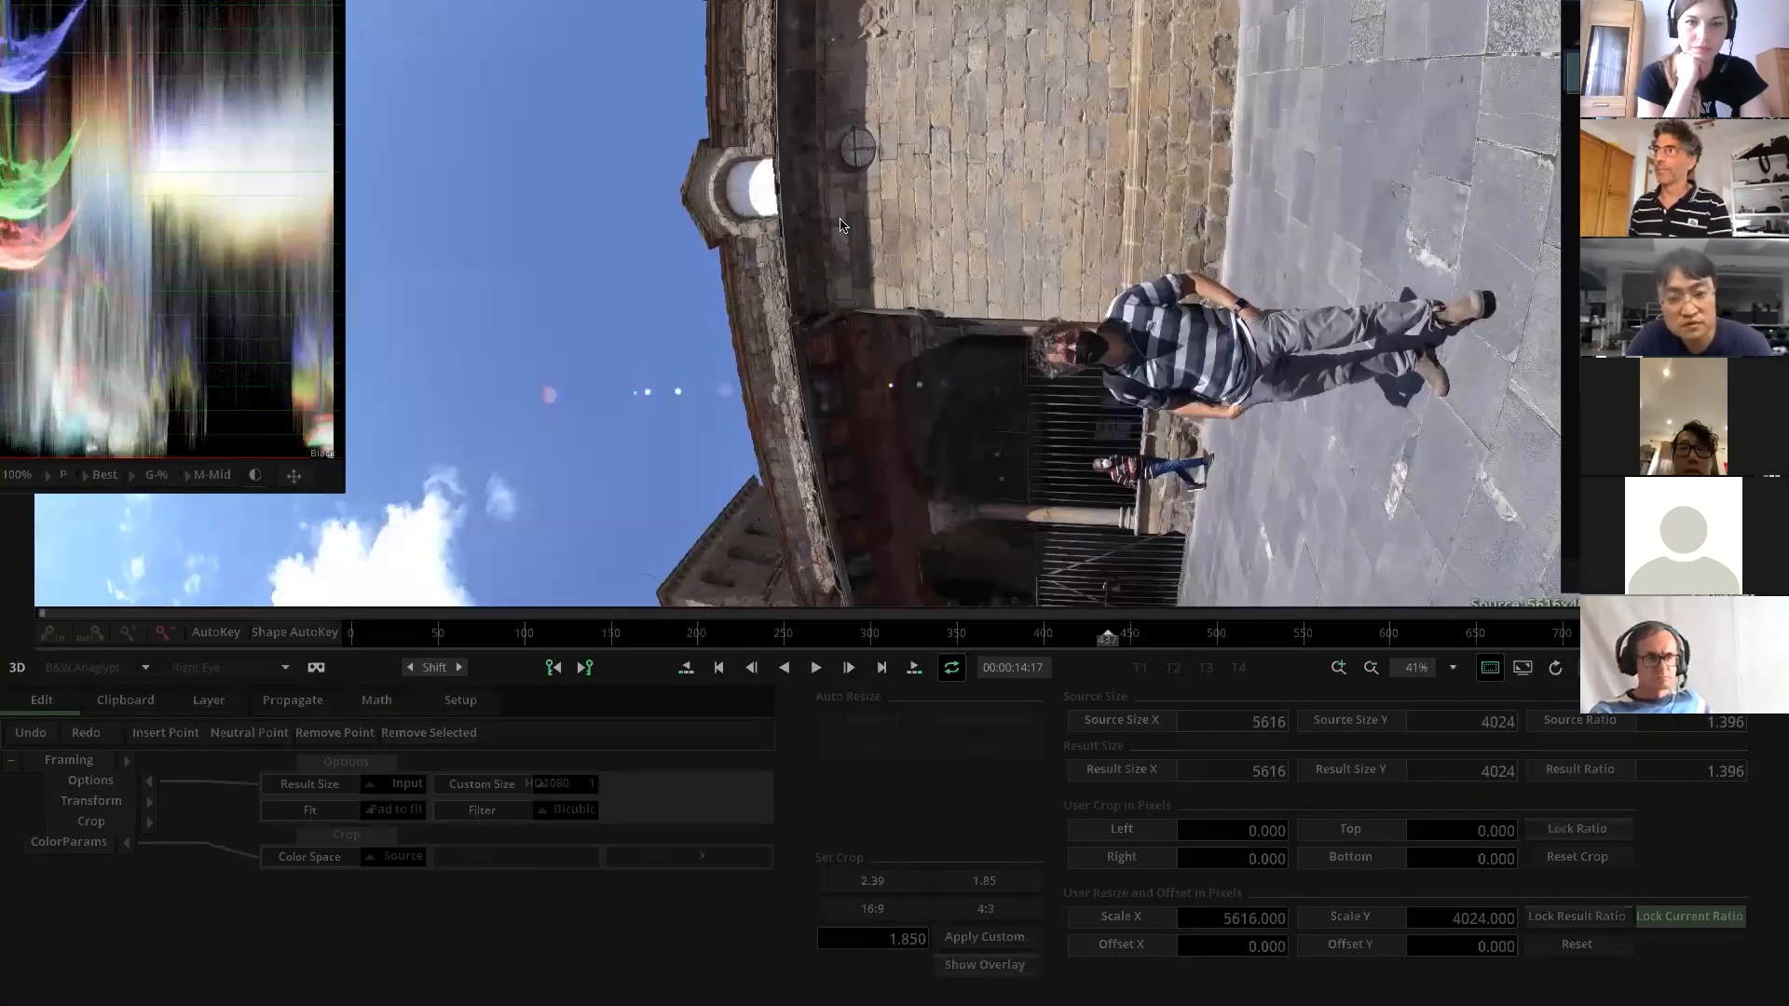
{"action": "scroll", "coordinate": [876, 313], "scroll_direction": "down", "scroll_amount": 5}
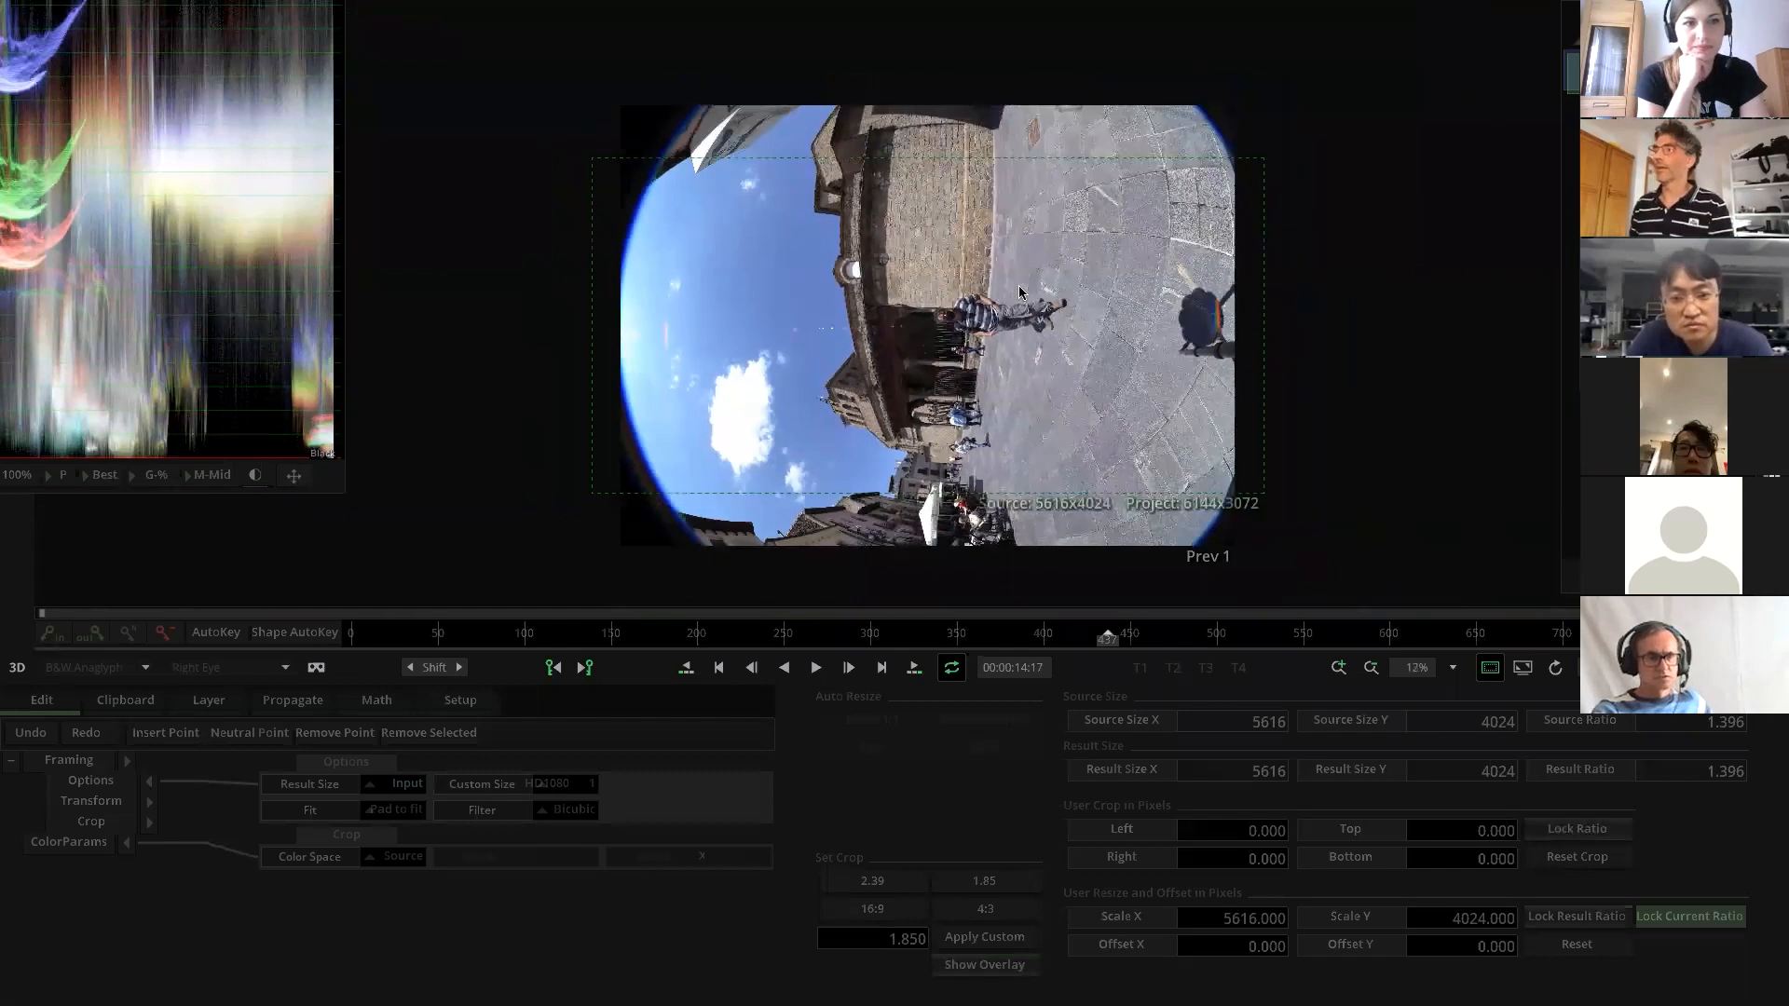
{"action": "scroll", "coordinate": [1020, 292], "scroll_direction": "up", "scroll_amount": 1}
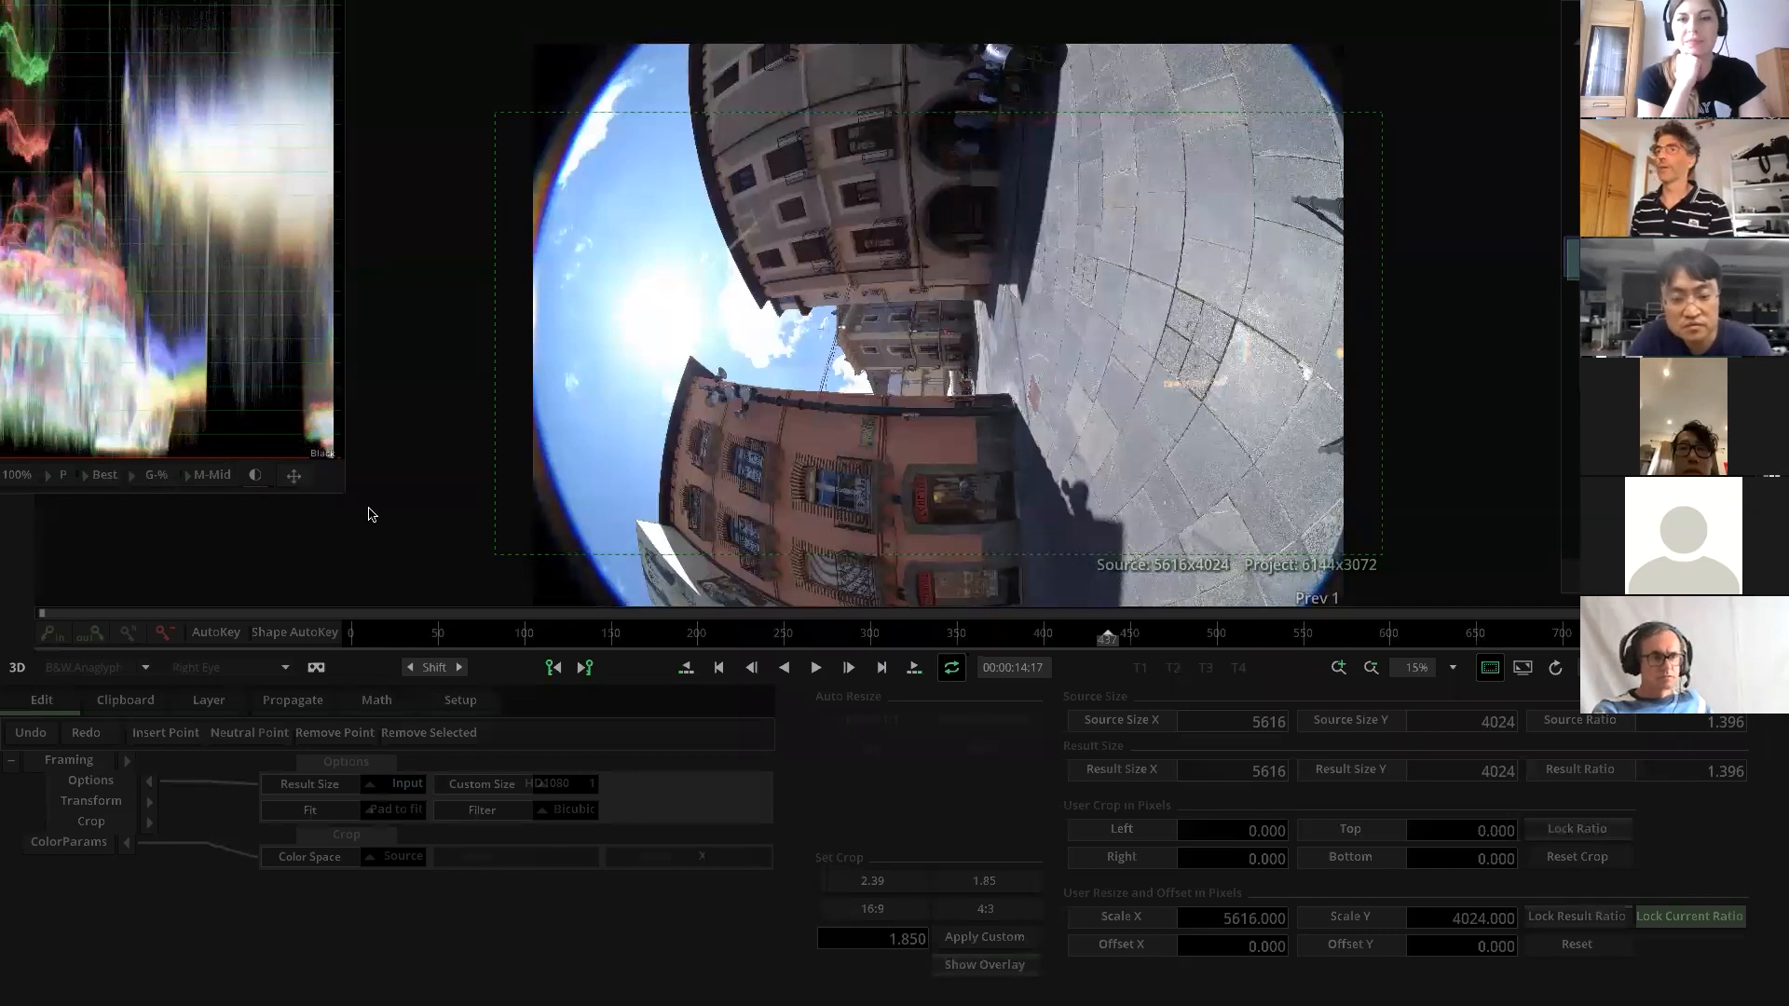
{"action": "left_click_drag", "start_coordinate": [297, 477], "coordinate": [177, 539]}
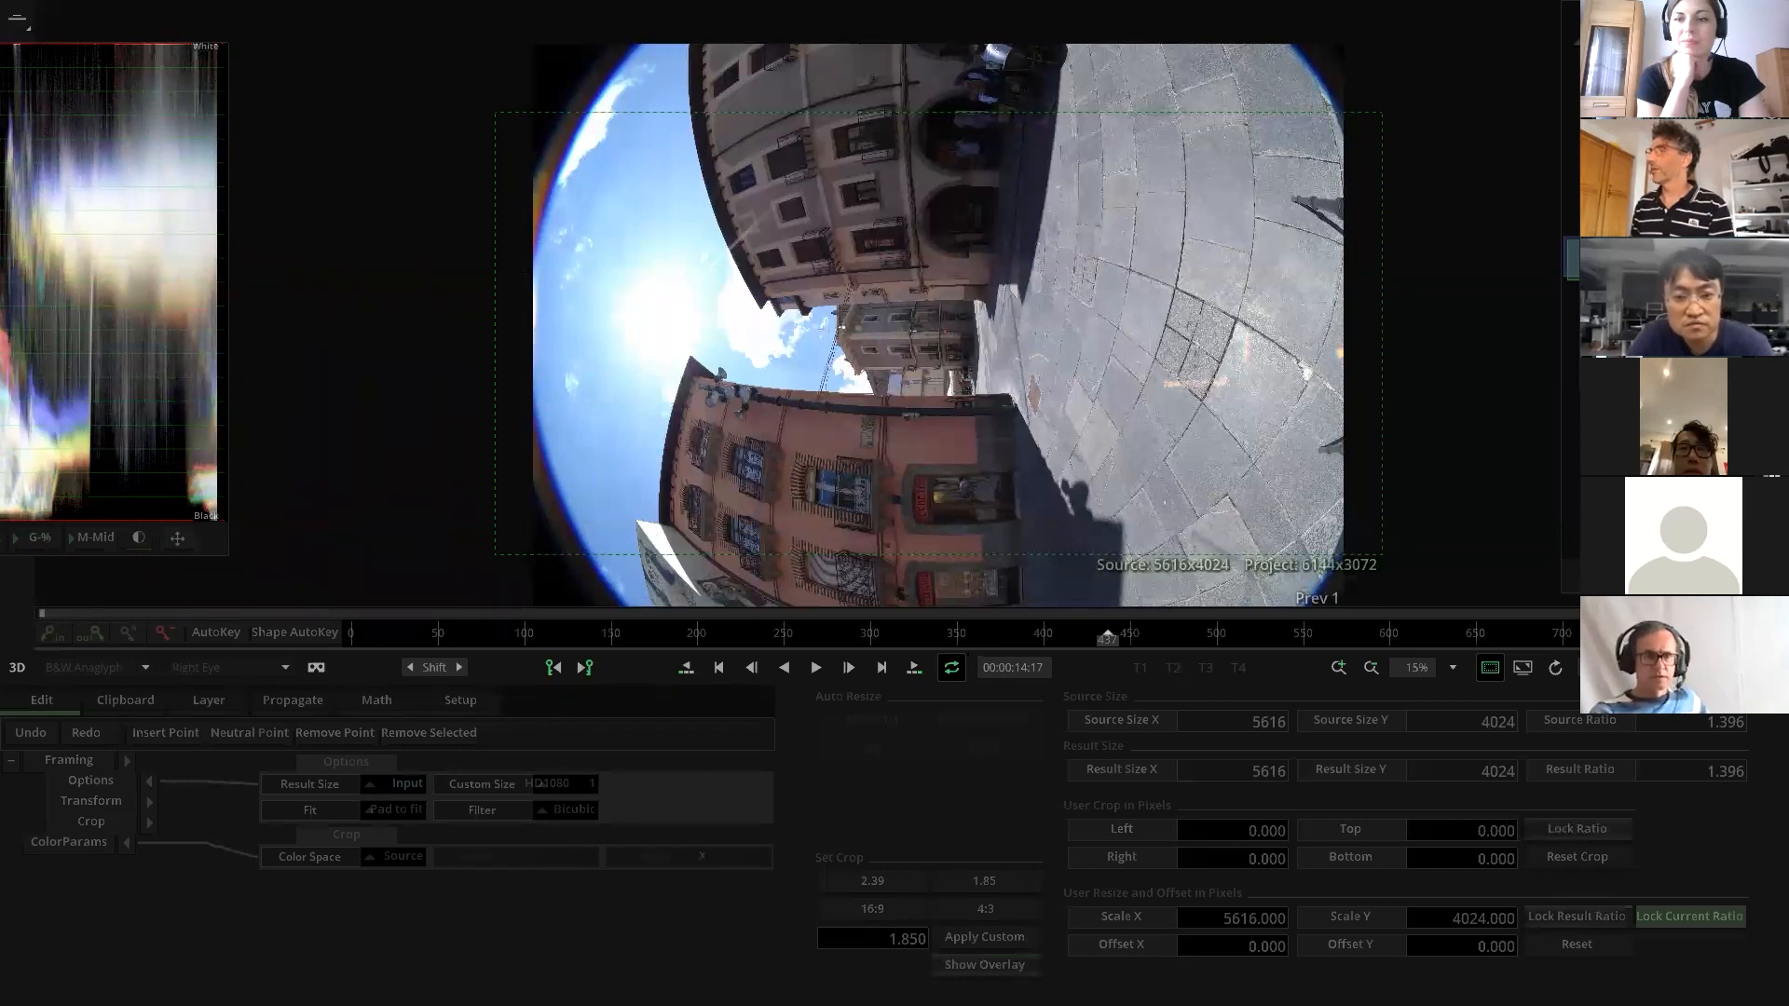
{"action": "key", "text": "Escape"}
Place the VR Stitch effect directly on top of the eight KD_20210706_135039 camera clips and open it for editing
{"action": "left_click", "coordinate": [734, 137]}
{"action": "left_click_drag", "start_coordinate": [365, 198], "coordinate": [419, 143]}
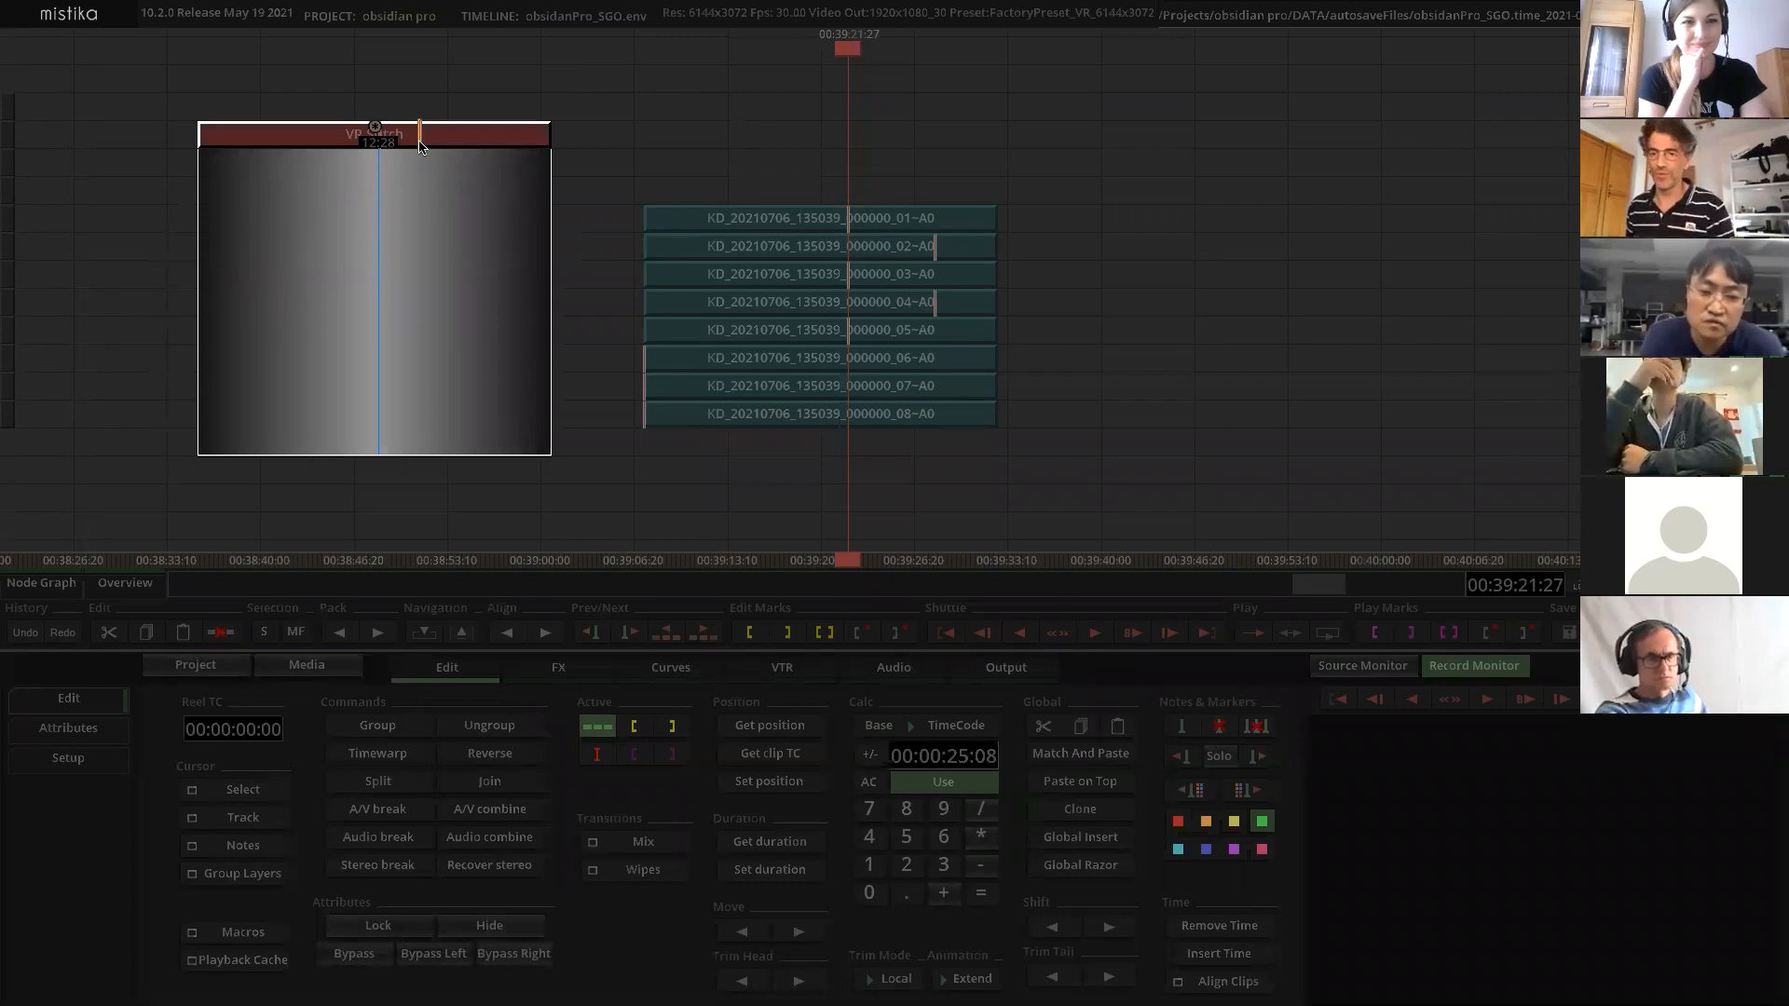
{"action": "left_click_drag", "start_coordinate": [416, 154], "coordinate": [385, 129]}
{"action": "left_click_drag", "start_coordinate": [591, 132], "coordinate": [852, 189]}
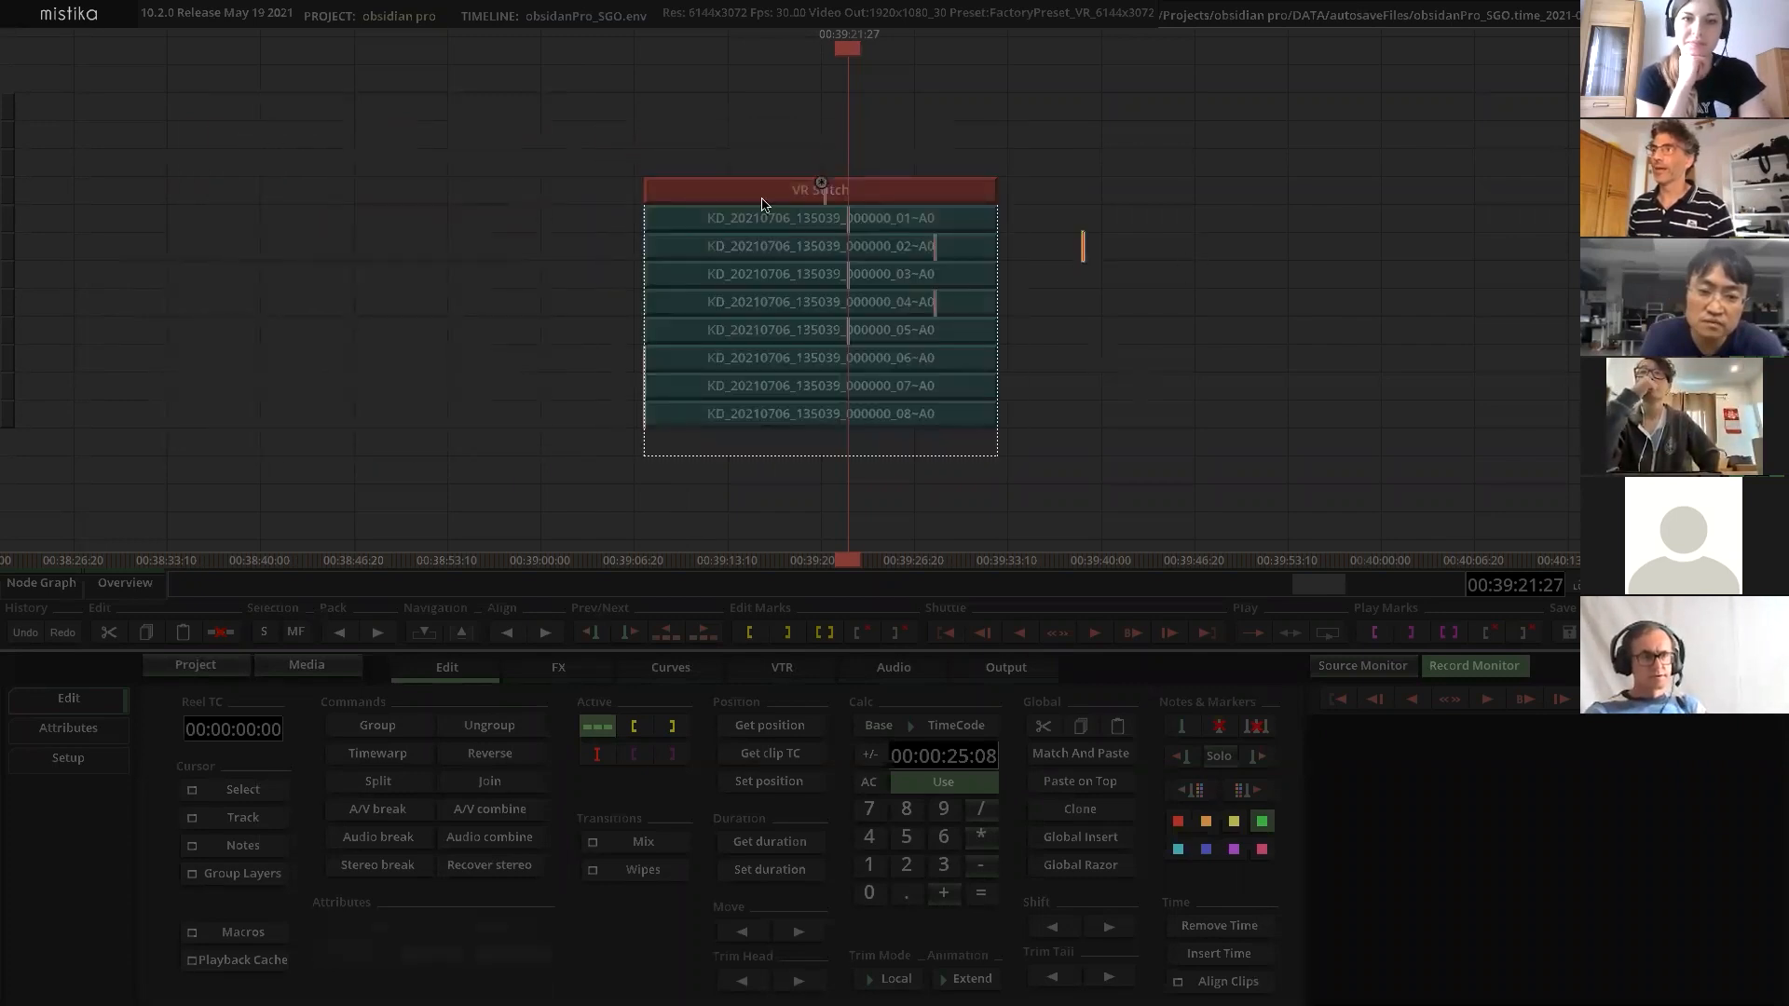
{"action": "left_click", "coordinate": [832, 198]}
{"action": "double_click", "coordinate": [832, 198]}
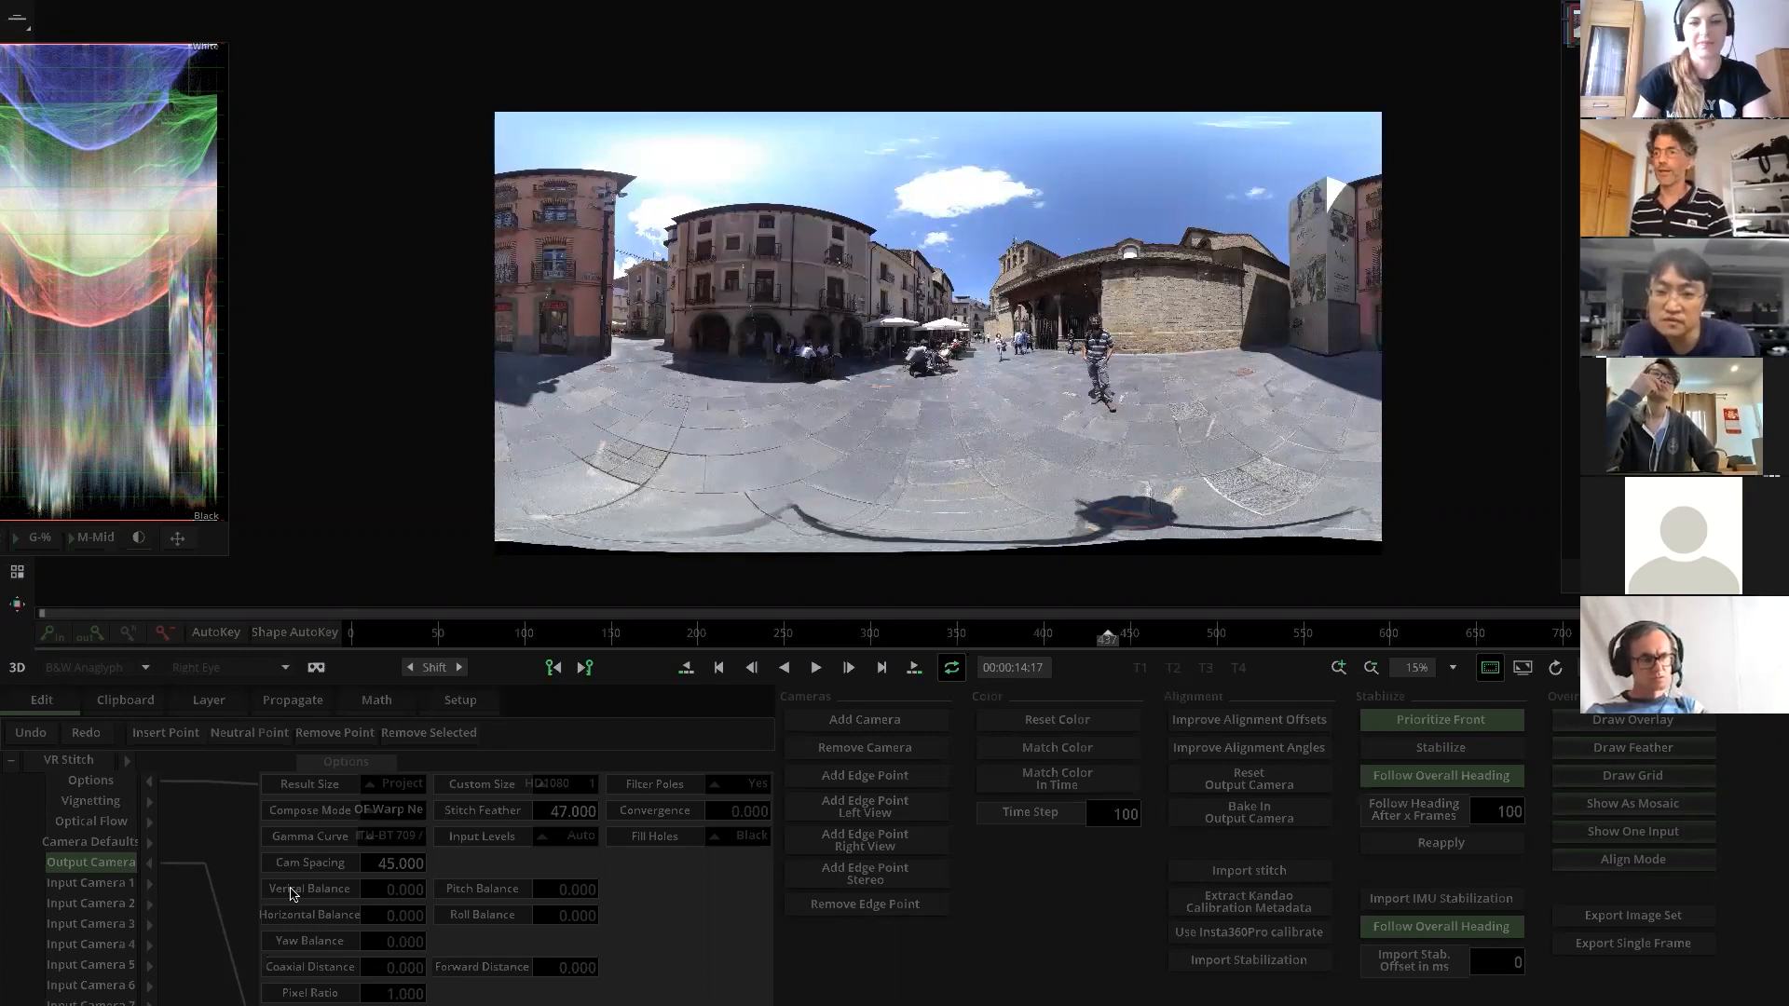
Review the output camera and input camera parameters of the VR Stitch, and return to its general options
{"action": "scroll", "coordinate": [316, 936], "scroll_direction": "down", "scroll_amount": 5}
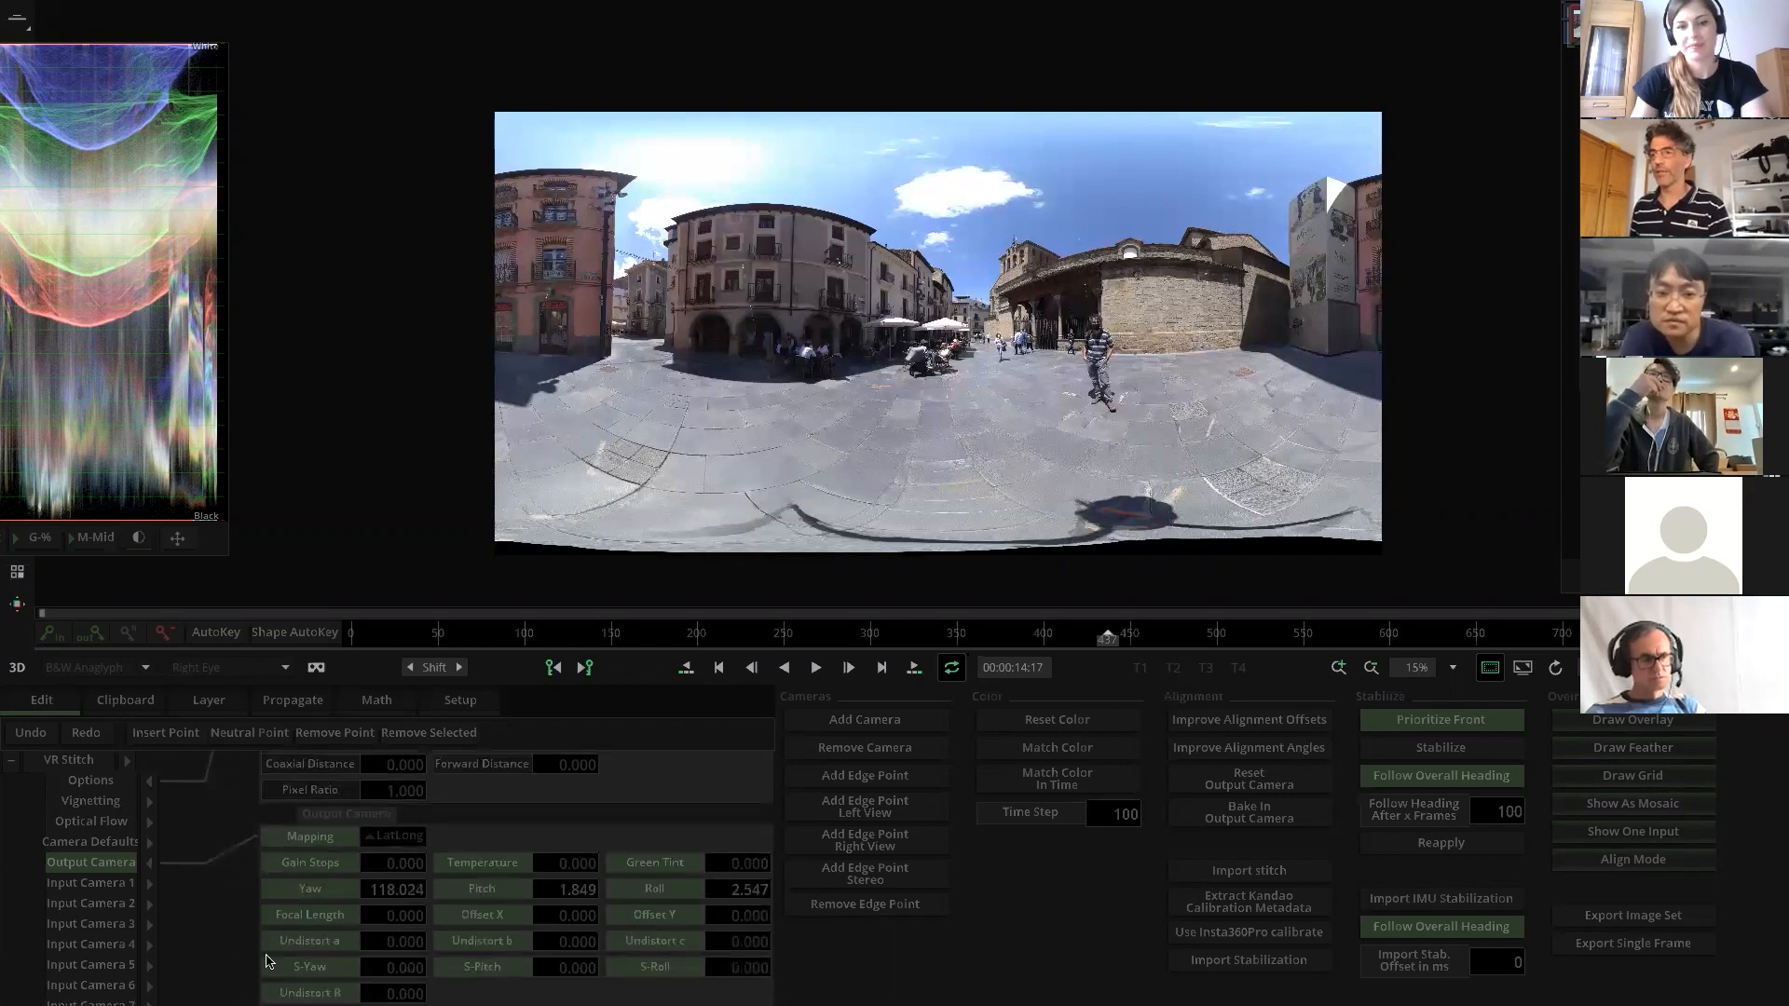
{"action": "scroll", "coordinate": [381, 956], "scroll_direction": "down", "scroll_amount": 3}
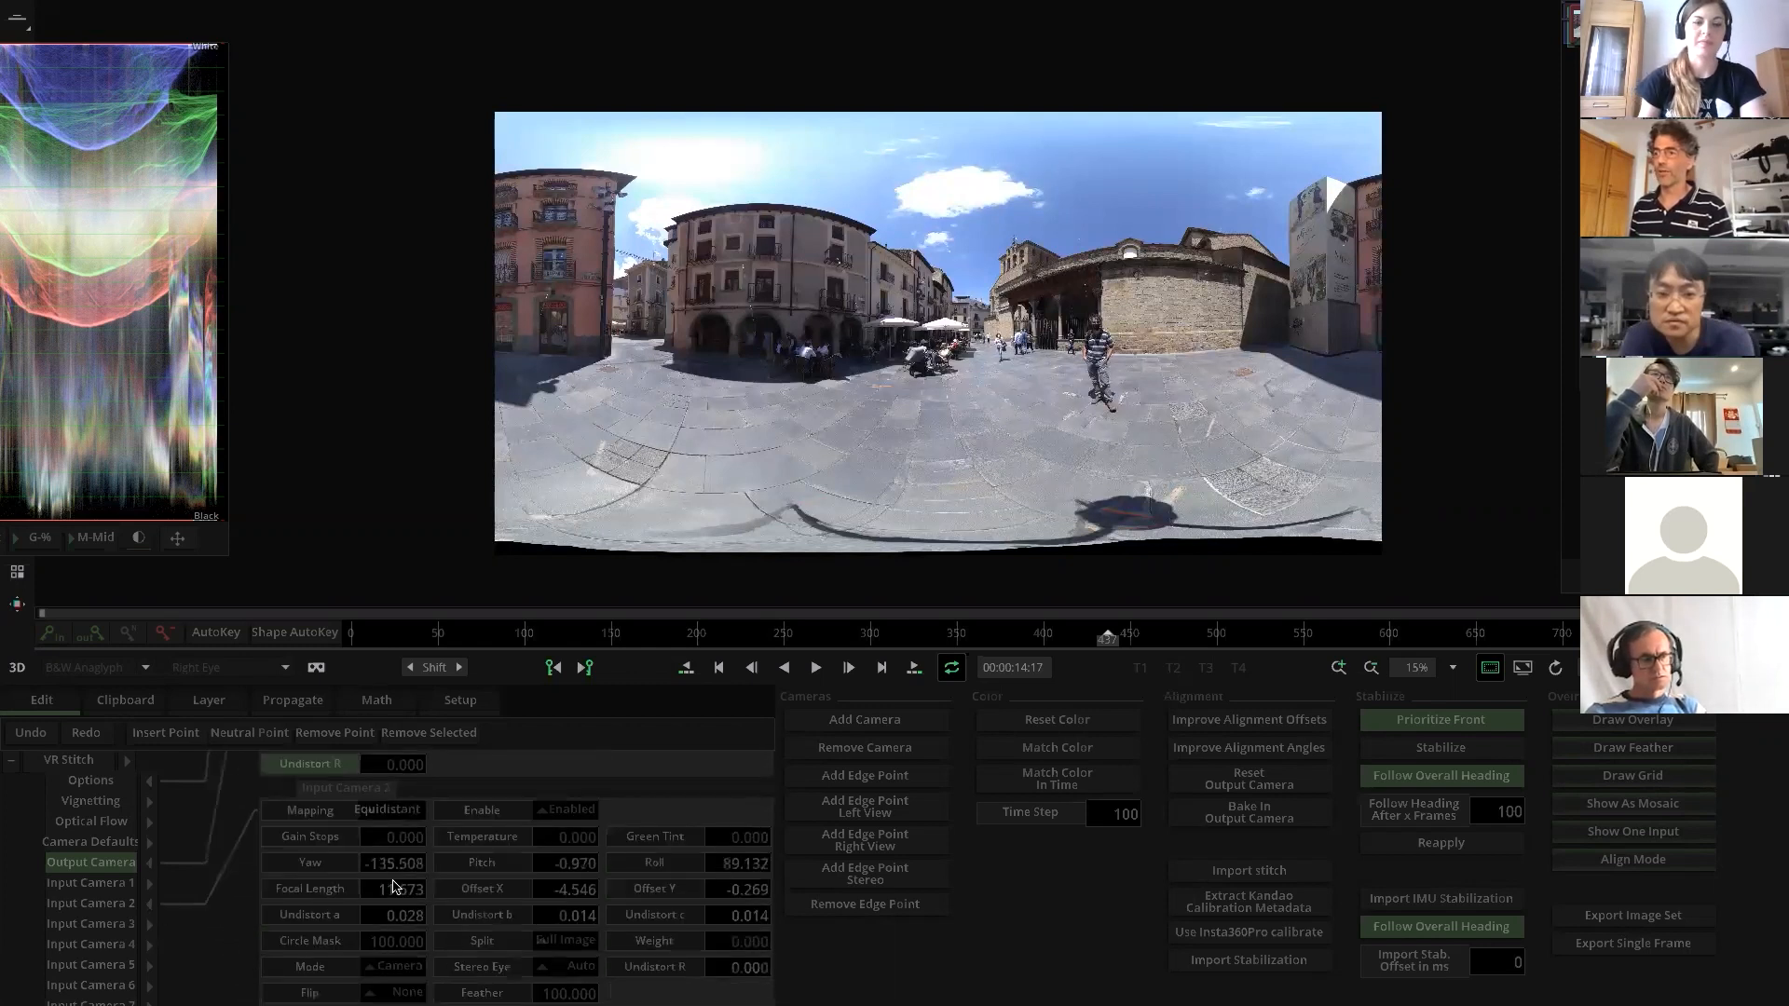
{"action": "left_click", "coordinate": [133, 885]}
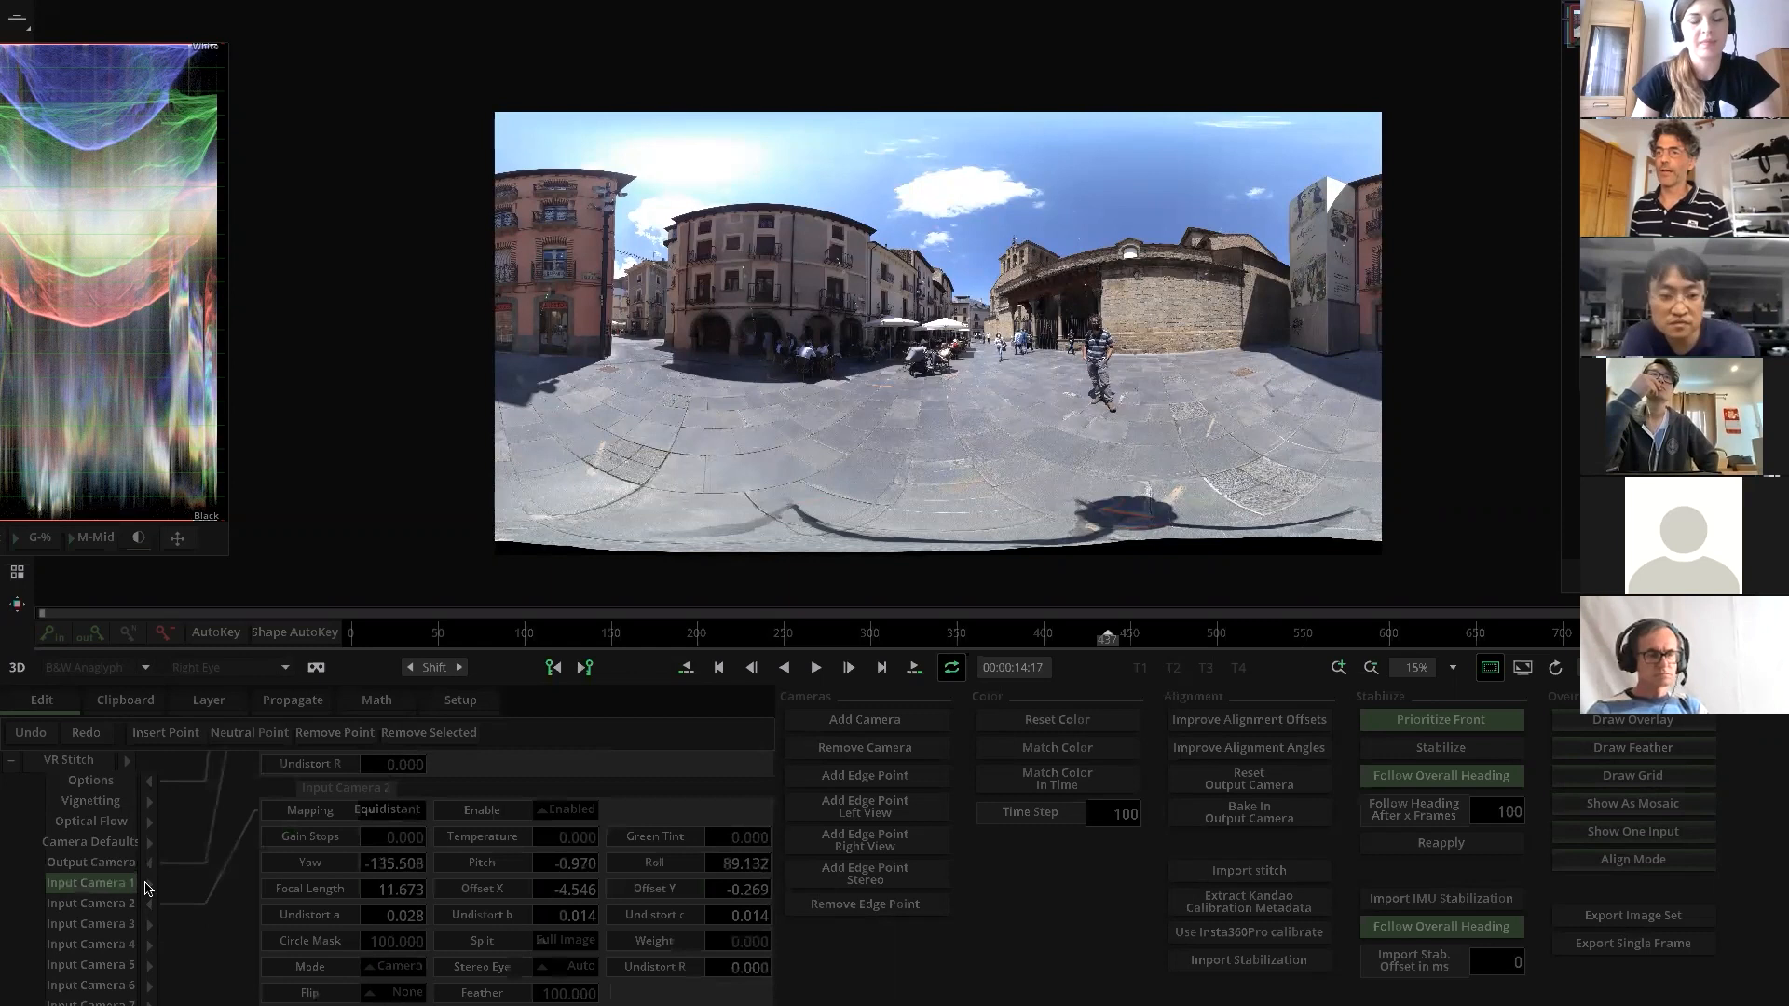
{"action": "scroll", "coordinate": [395, 892], "scroll_direction": "up", "scroll_amount": 10}
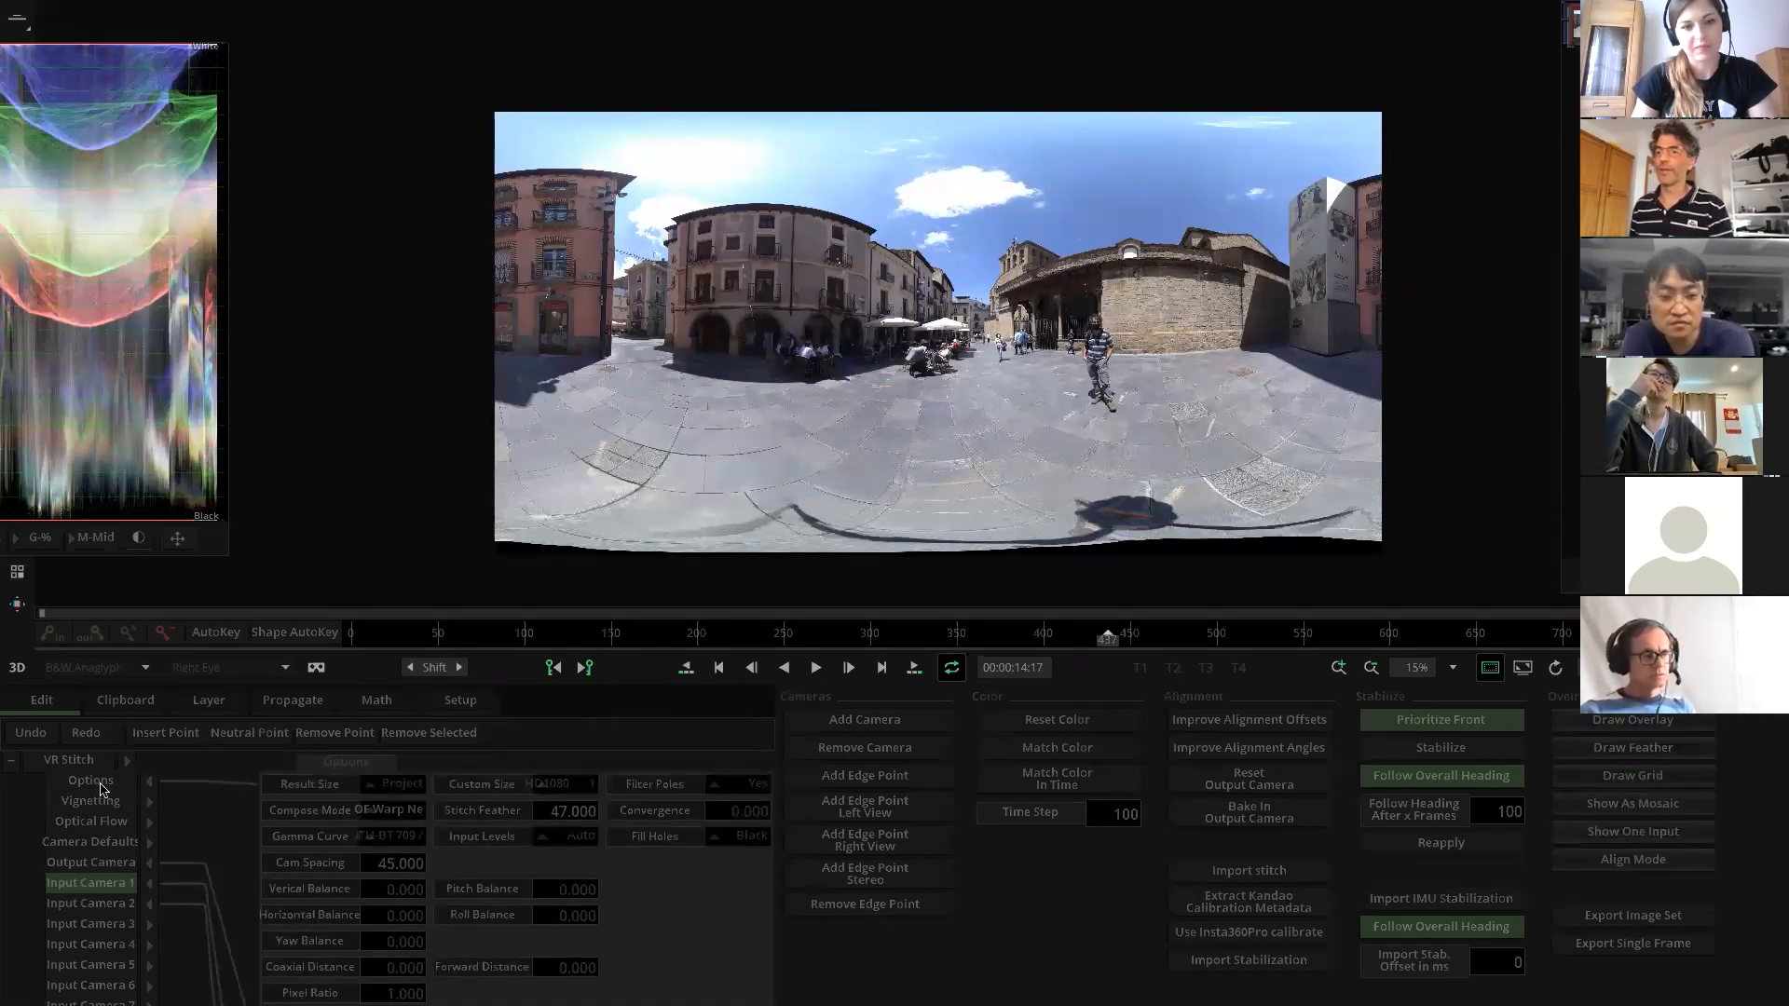
Try the Nearest Camera compose mode, and return to OF Warp Nearest Camera
{"action": "left_click", "coordinate": [378, 813]}
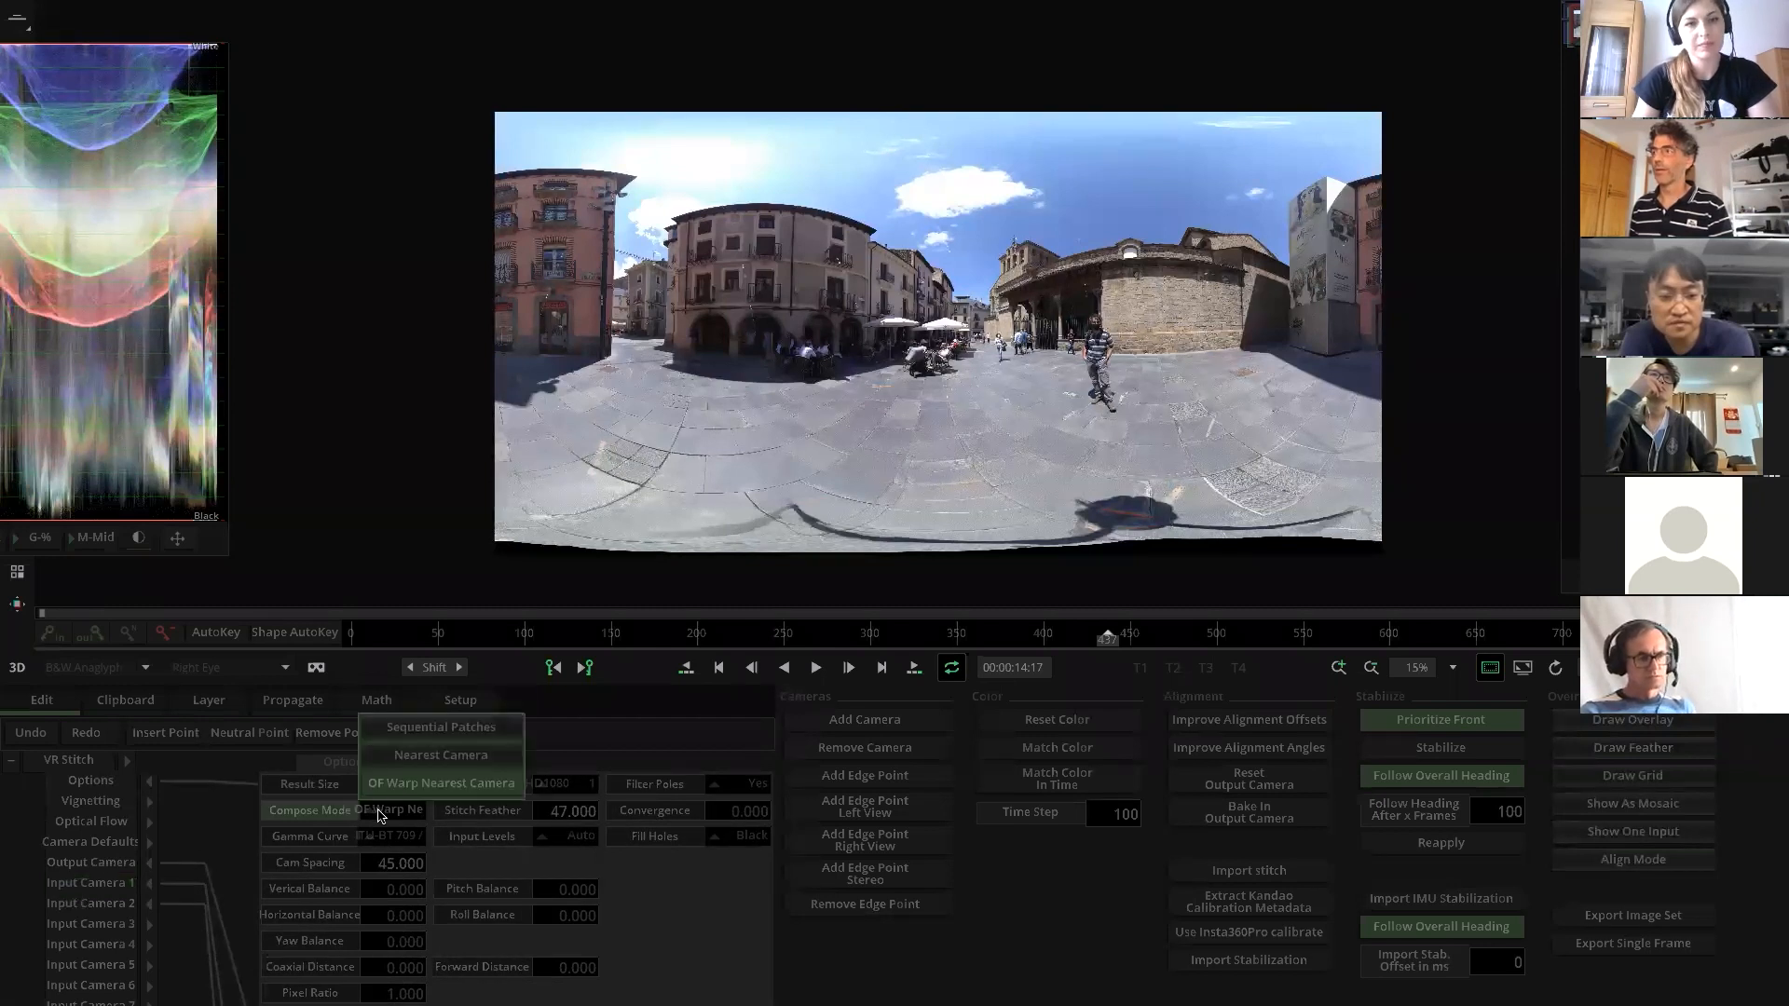
{"action": "left_click", "coordinate": [403, 756]}
{"action": "left_click", "coordinate": [396, 809]}
{"action": "left_click", "coordinate": [441, 783]}
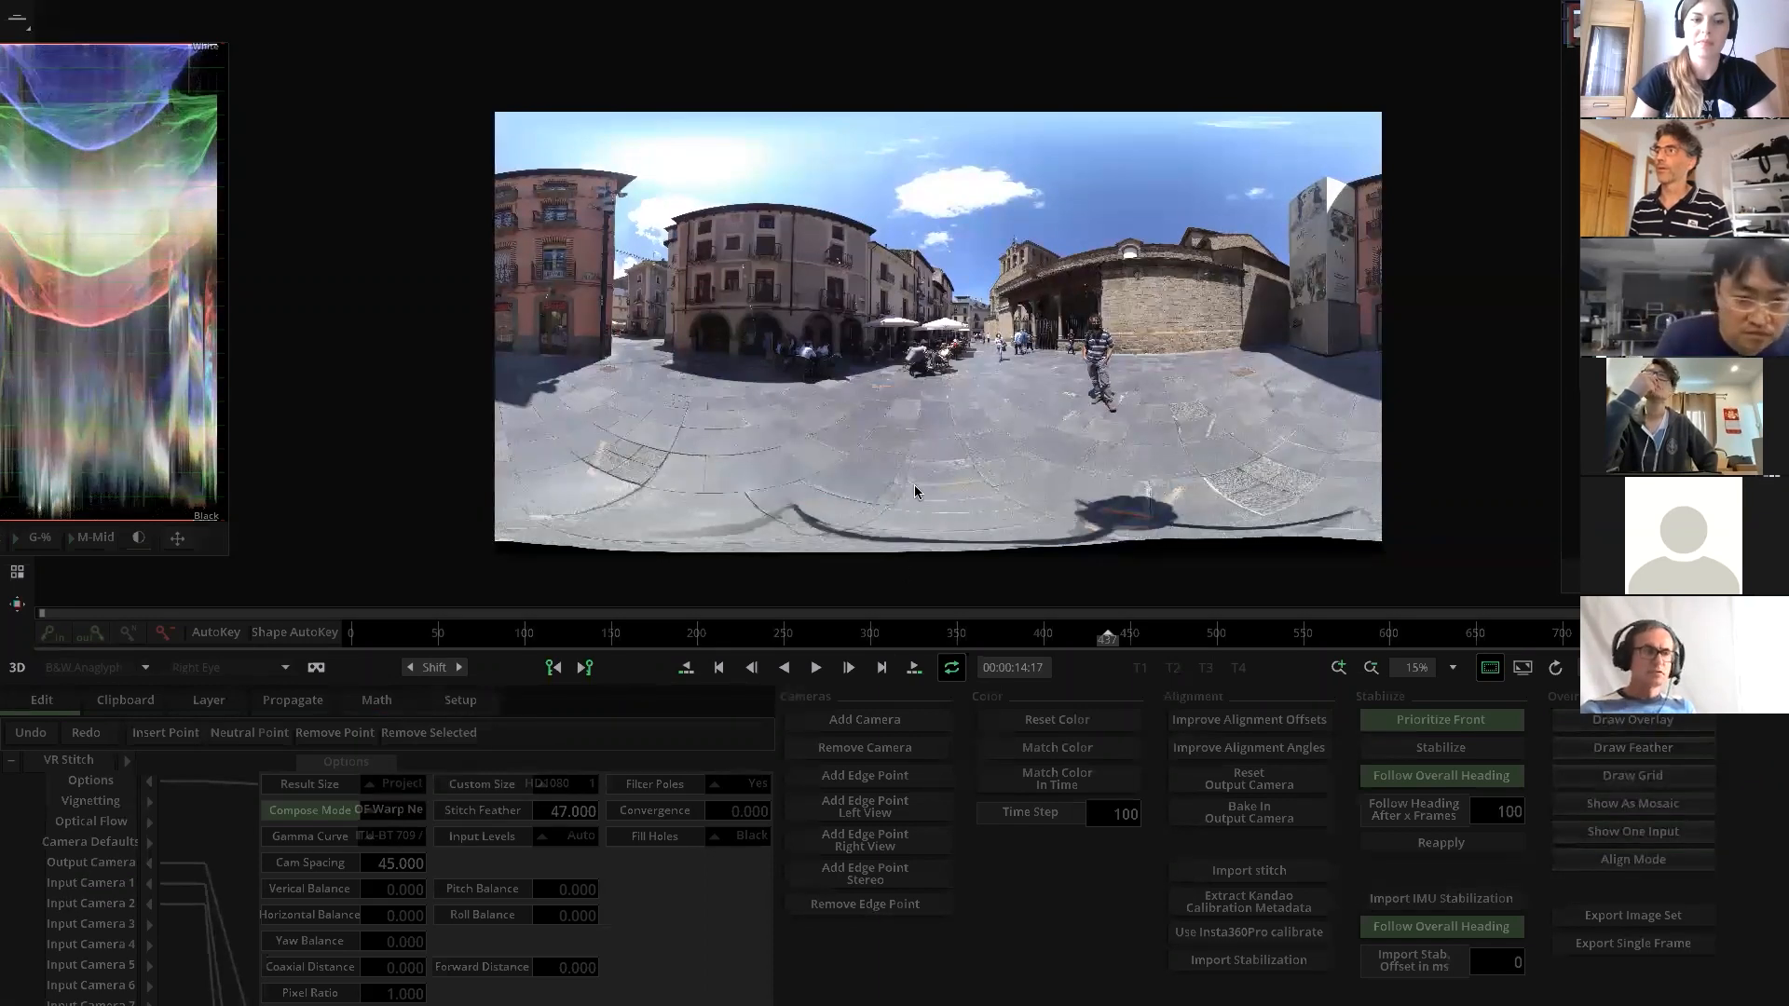
Examine the stitched plaza up close around the person in the striped shirt, the stone church wall and the poster block
{"action": "scroll", "coordinate": [915, 492], "scroll_direction": "up", "scroll_amount": 4}
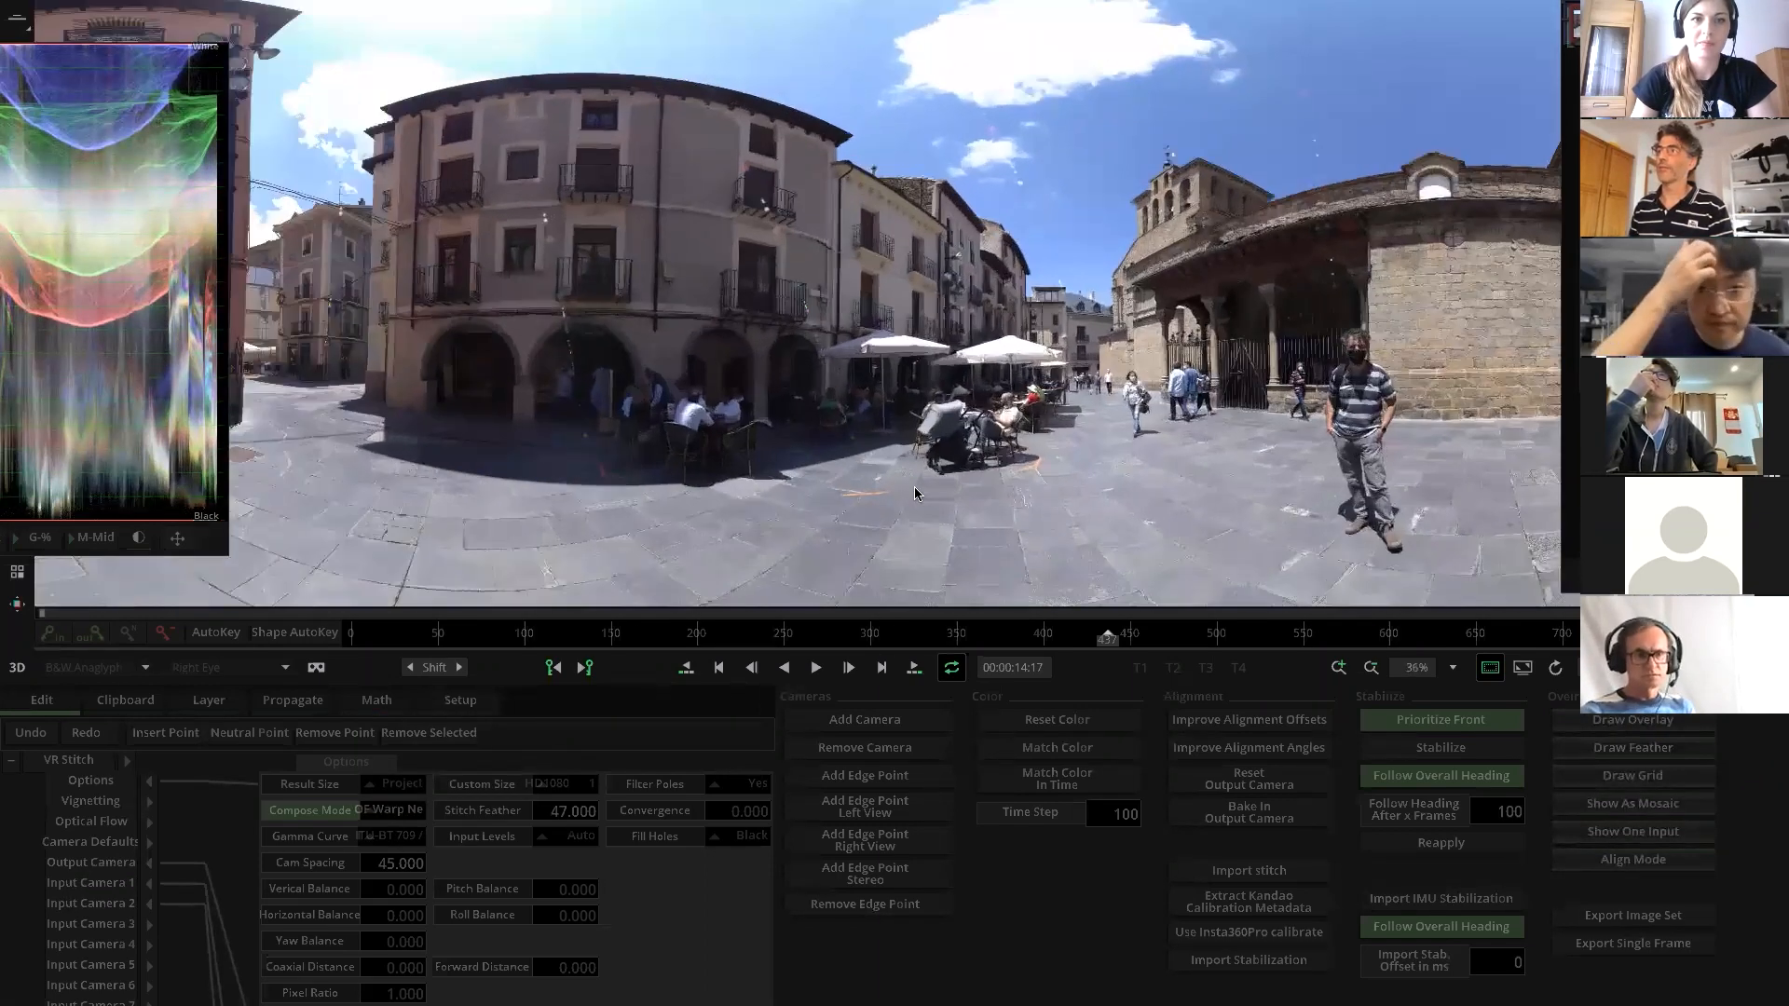
{"action": "scroll", "coordinate": [915, 494], "scroll_direction": "up", "scroll_amount": 1}
{"action": "left_click_drag", "start_coordinate": [1175, 371], "coordinate": [257, 338]}
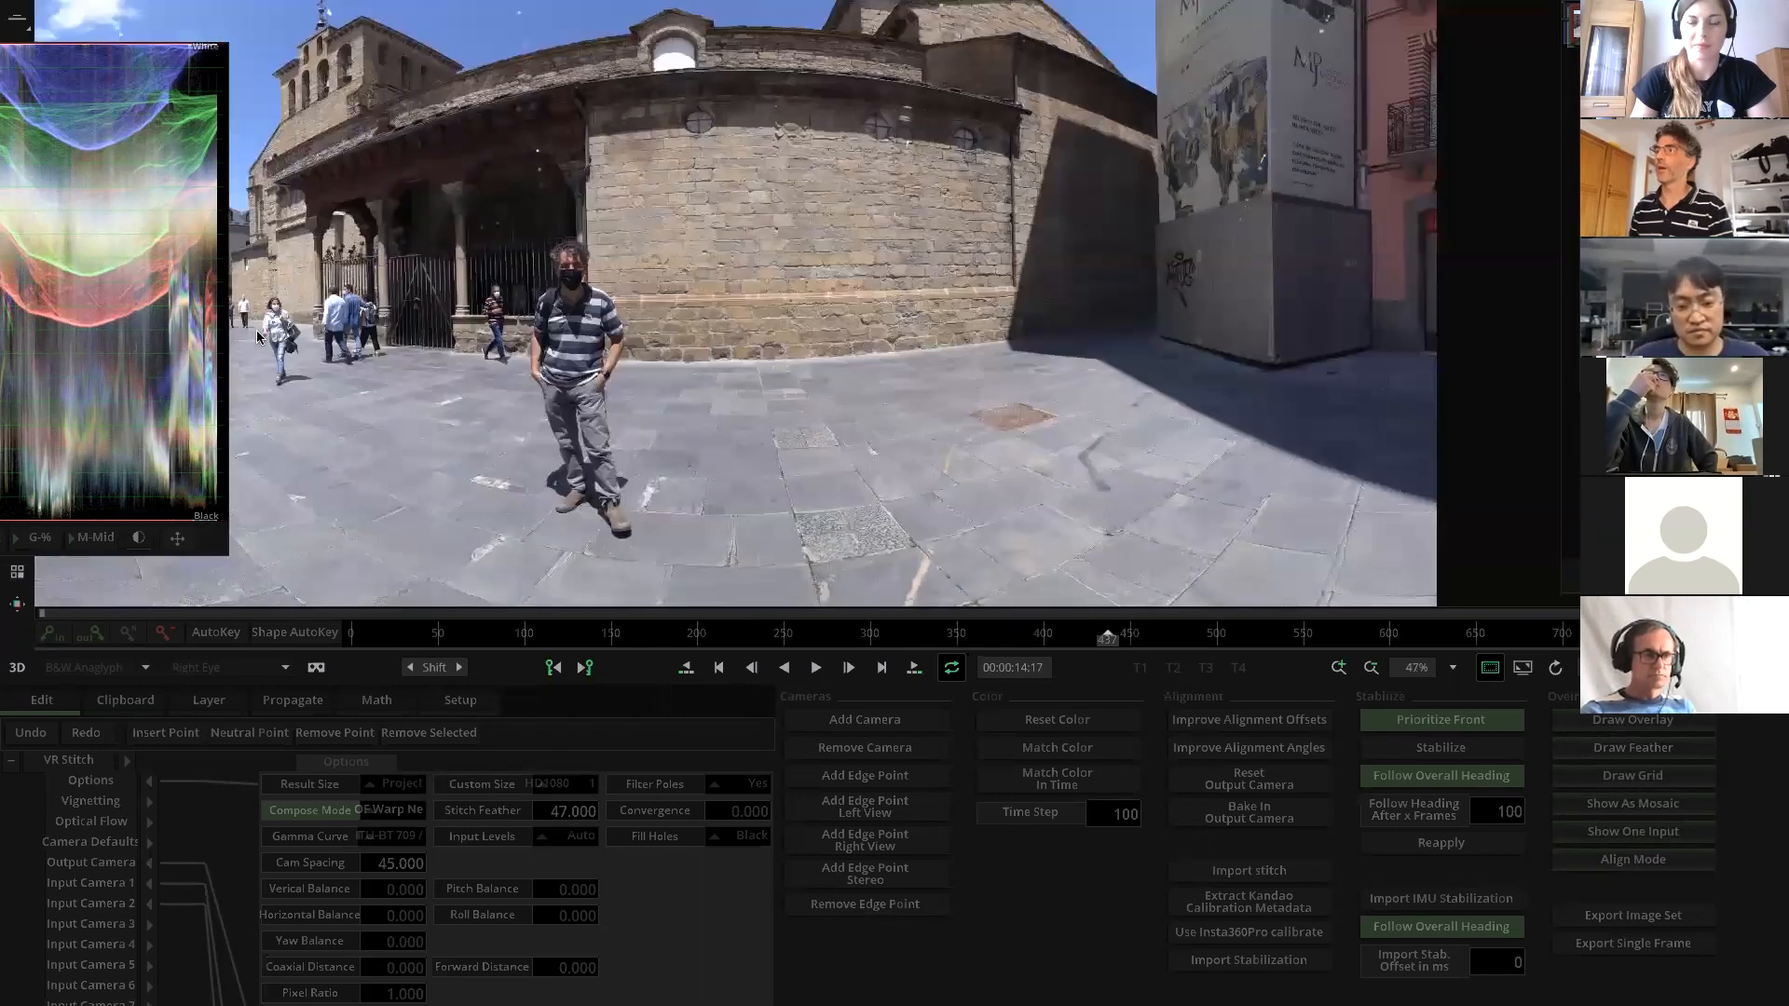
{"action": "scroll", "coordinate": [898, 348], "scroll_direction": "up", "scroll_amount": 3}
{"action": "scroll", "coordinate": [898, 349], "scroll_direction": "down", "scroll_amount": 4}
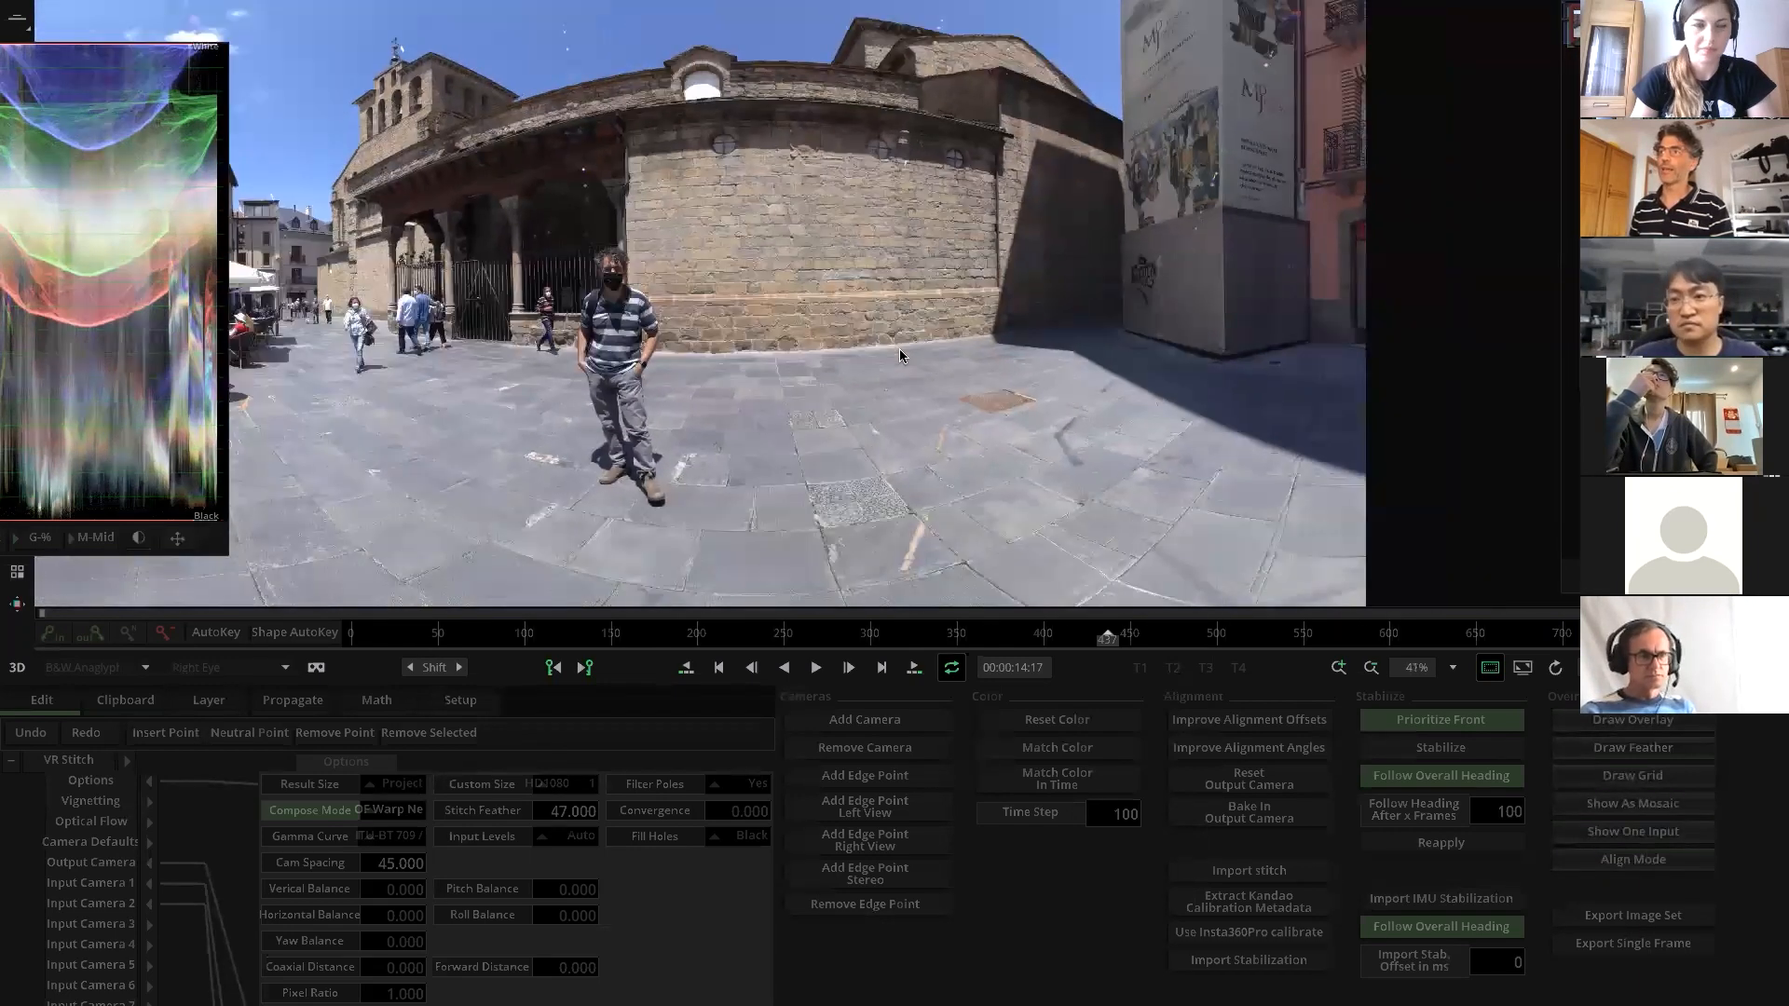
{"action": "scroll", "coordinate": [898, 350], "scroll_direction": "up", "scroll_amount": 2}
{"action": "scroll", "coordinate": [546, 347], "scroll_direction": "down", "scroll_amount": 1}
{"action": "scroll", "coordinate": [546, 347], "scroll_direction": "up", "scroll_amount": 2}
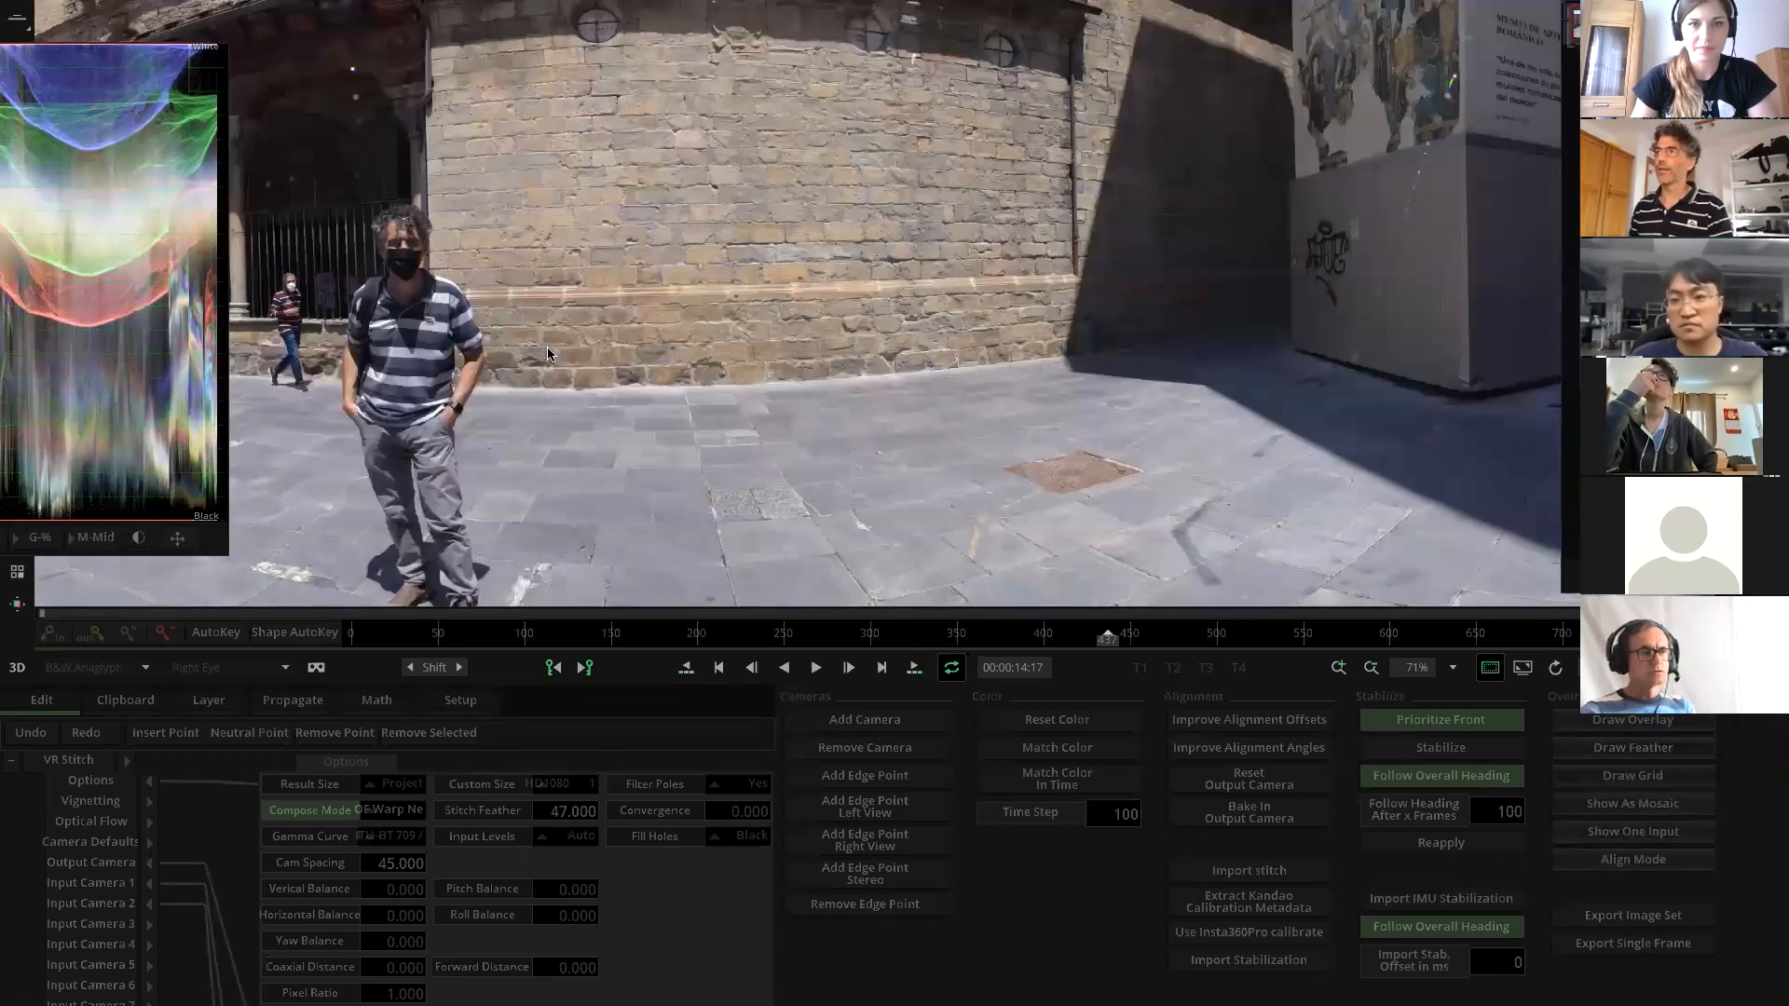
{"action": "scroll", "coordinate": [547, 347], "scroll_direction": "down", "scroll_amount": 2}
Check the stitch across the café terrace, the church portico and the standing person by comparing both sides of the plaza
{"action": "left_click_drag", "start_coordinate": [484, 368], "coordinate": [852, 331]}
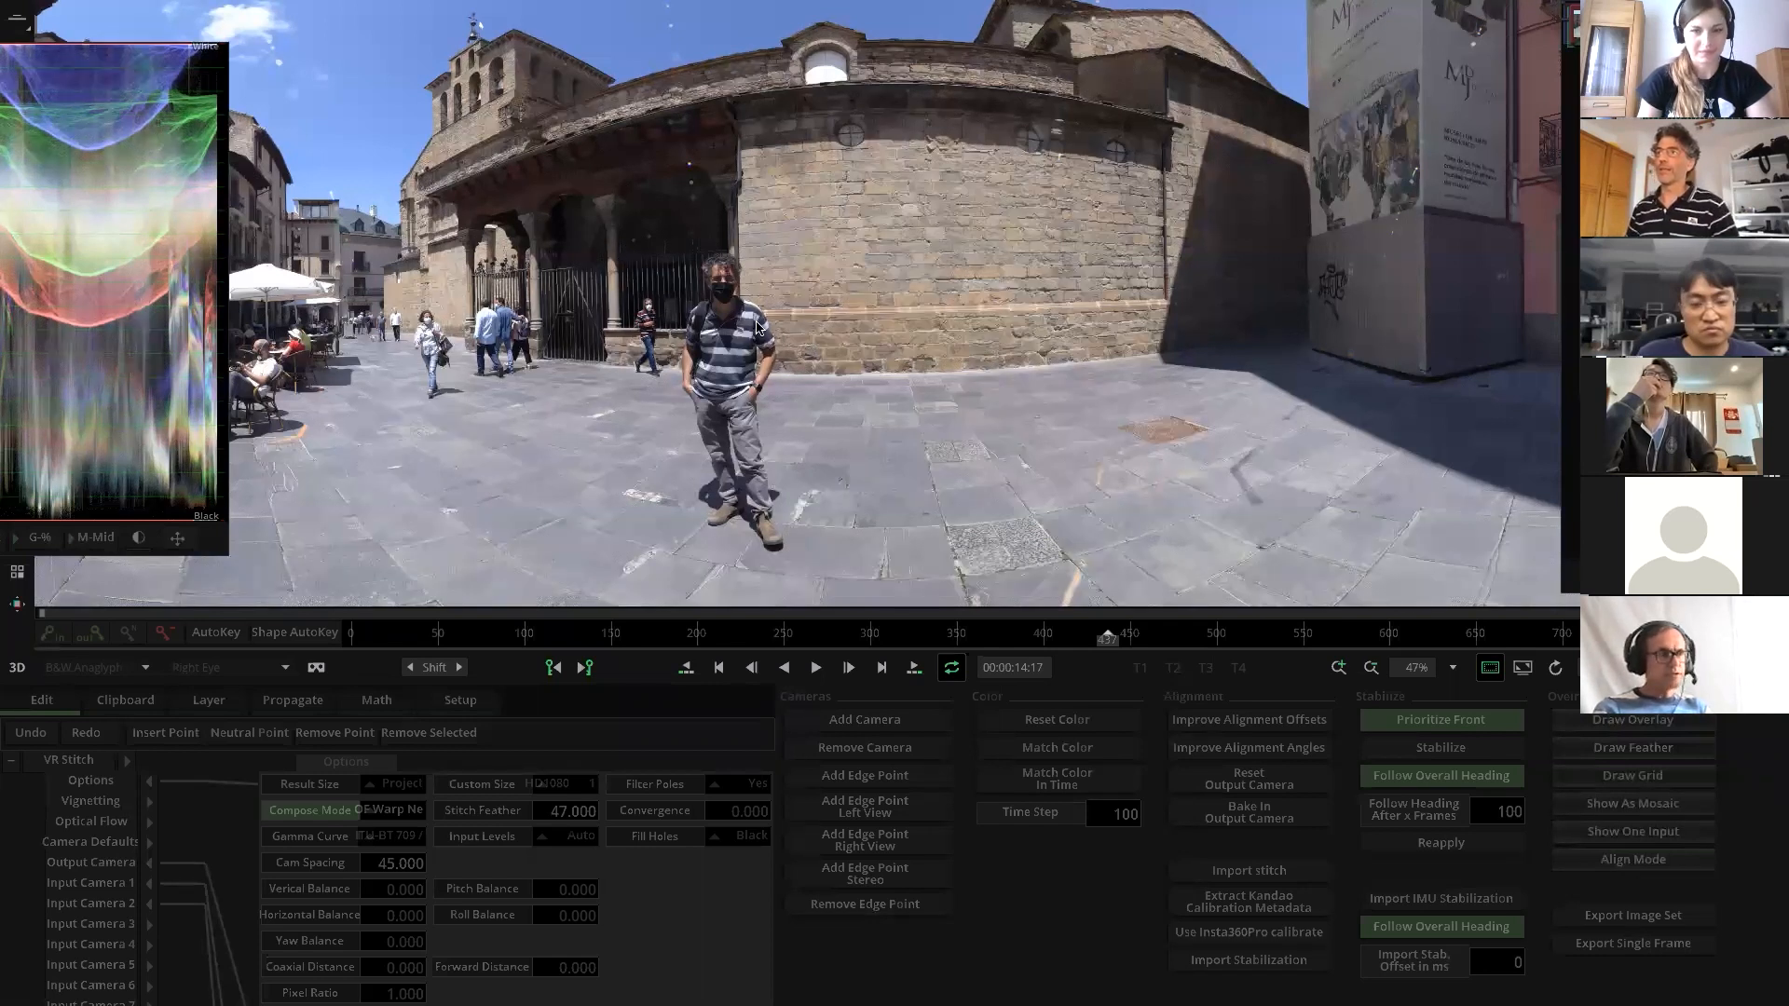
{"action": "left_click_drag", "start_coordinate": [565, 291], "coordinate": [1270, 333]}
{"action": "left_click_drag", "start_coordinate": [501, 330], "coordinate": [695, 291]}
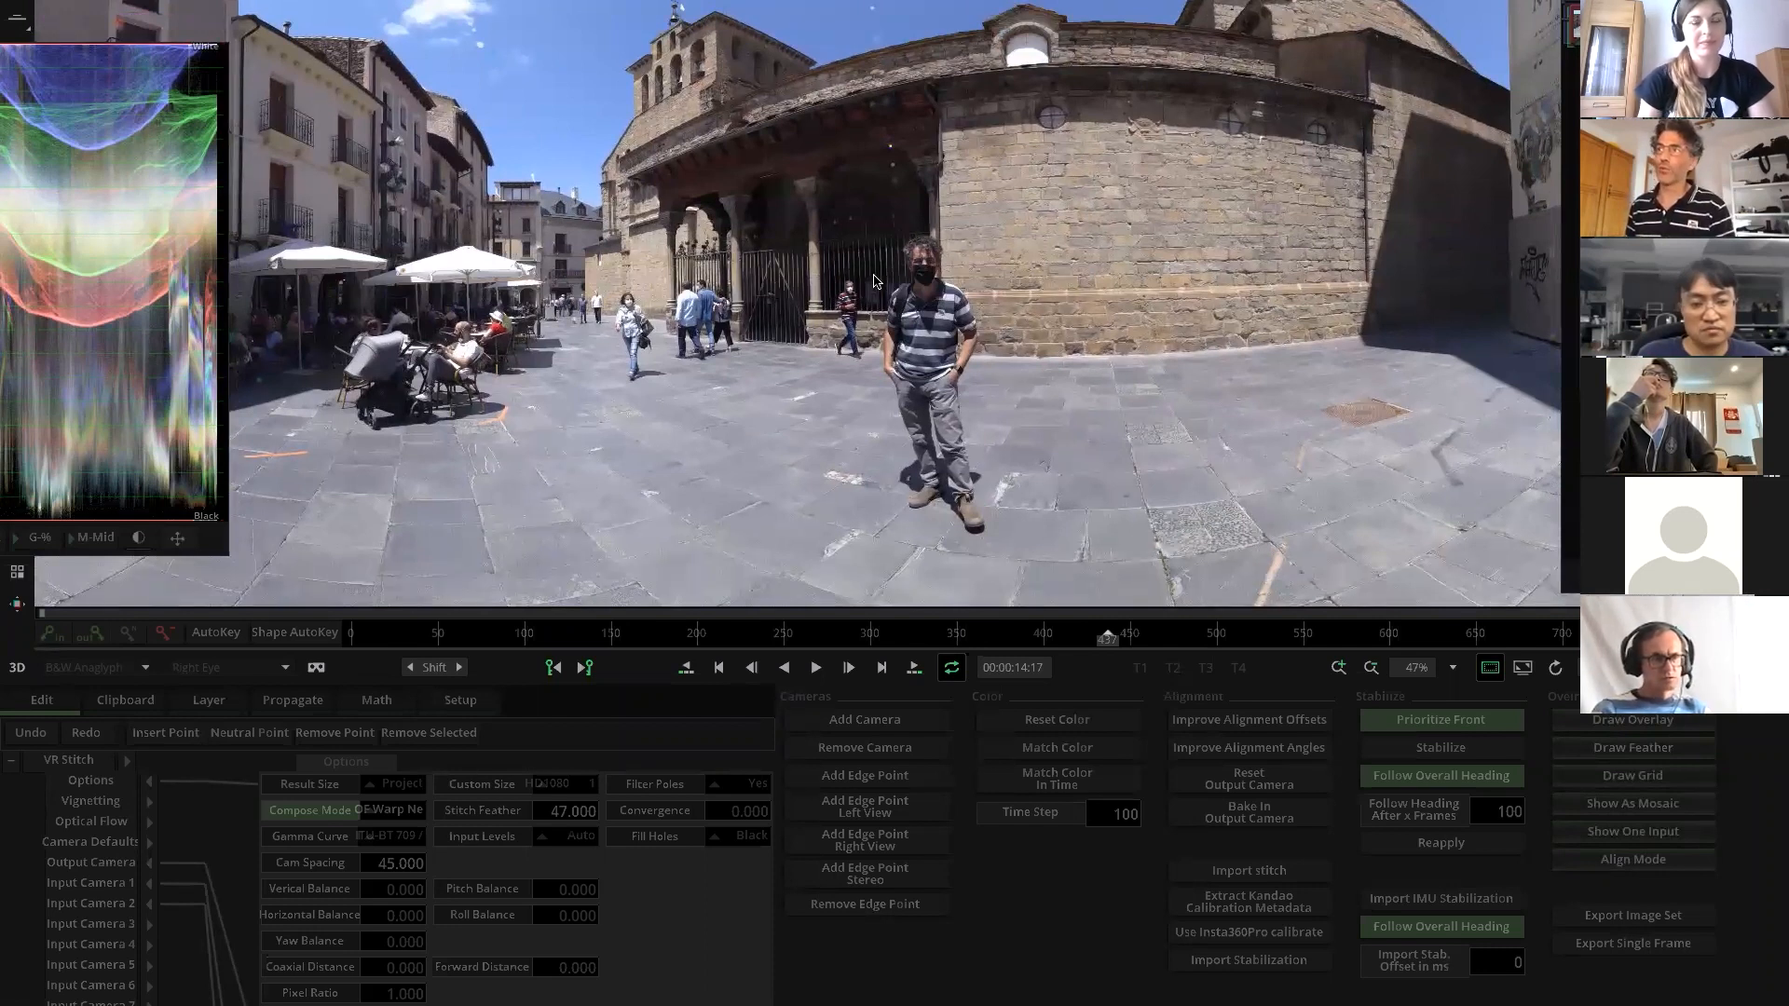
{"action": "left_click_drag", "start_coordinate": [759, 304], "coordinate": [1062, 330]}
{"action": "left_click_drag", "start_coordinate": [650, 322], "coordinate": [614, 287]}
{"action": "left_click_drag", "start_coordinate": [989, 325], "coordinate": [797, 331]}
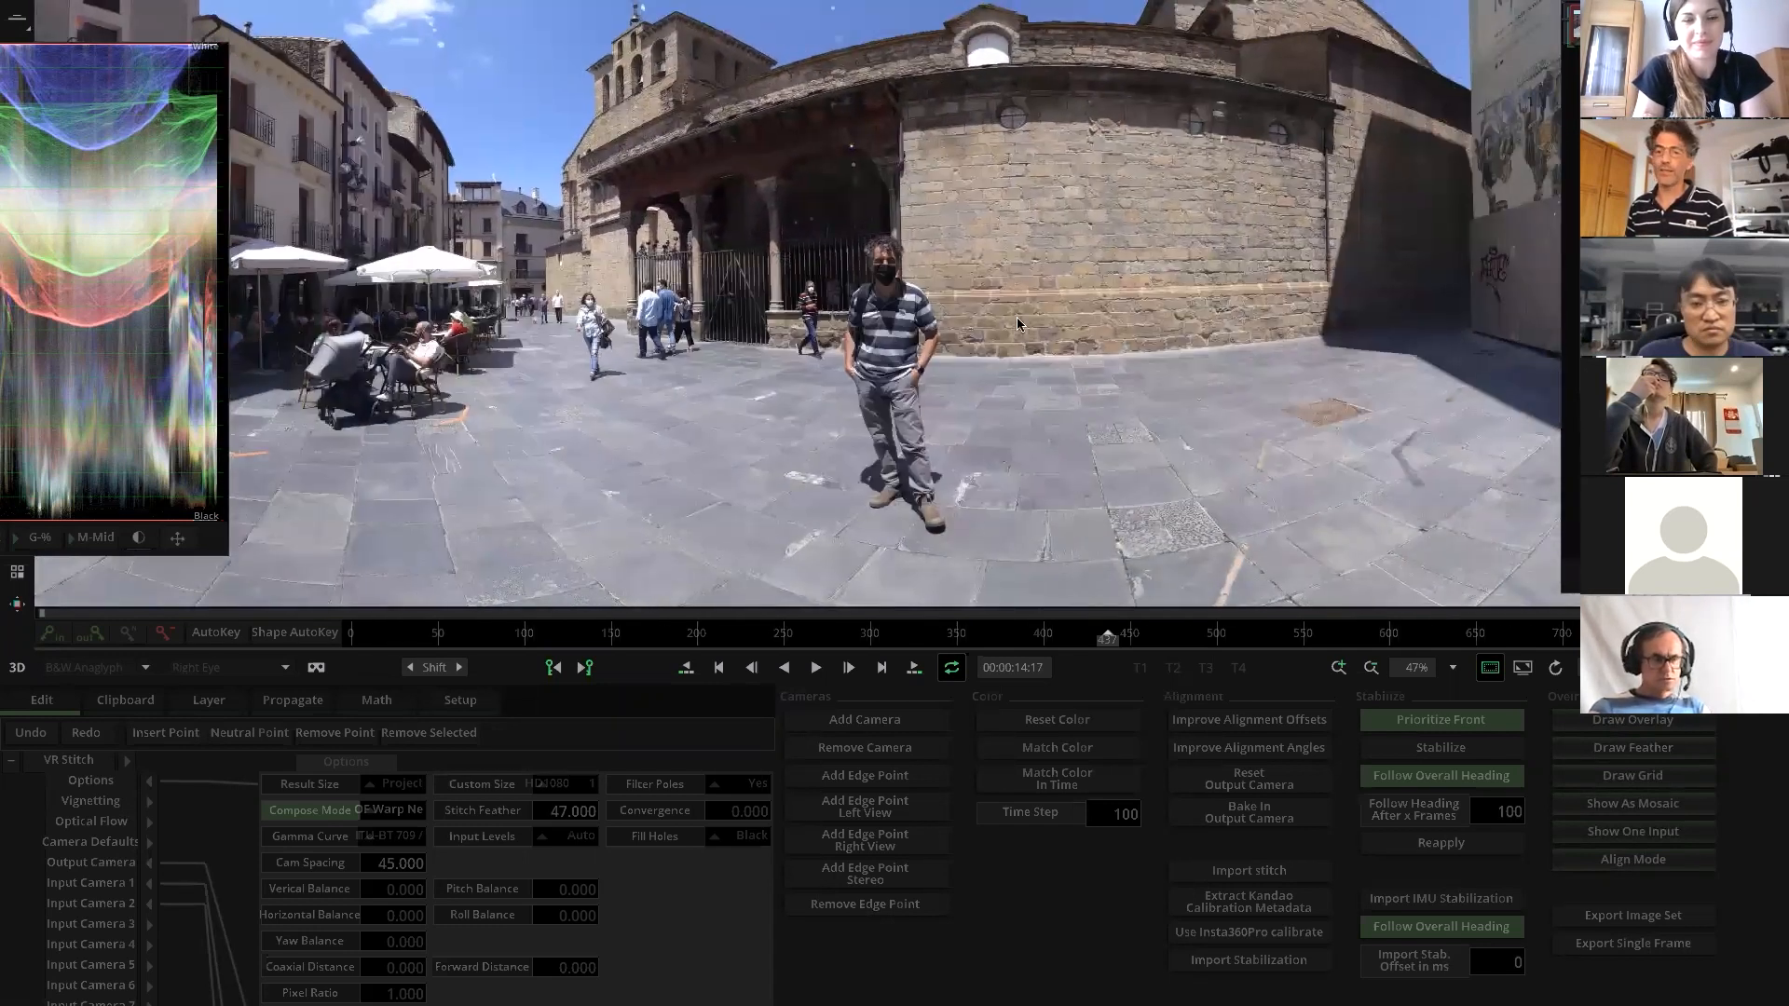
{"action": "left_click_drag", "start_coordinate": [943, 303], "coordinate": [786, 289]}
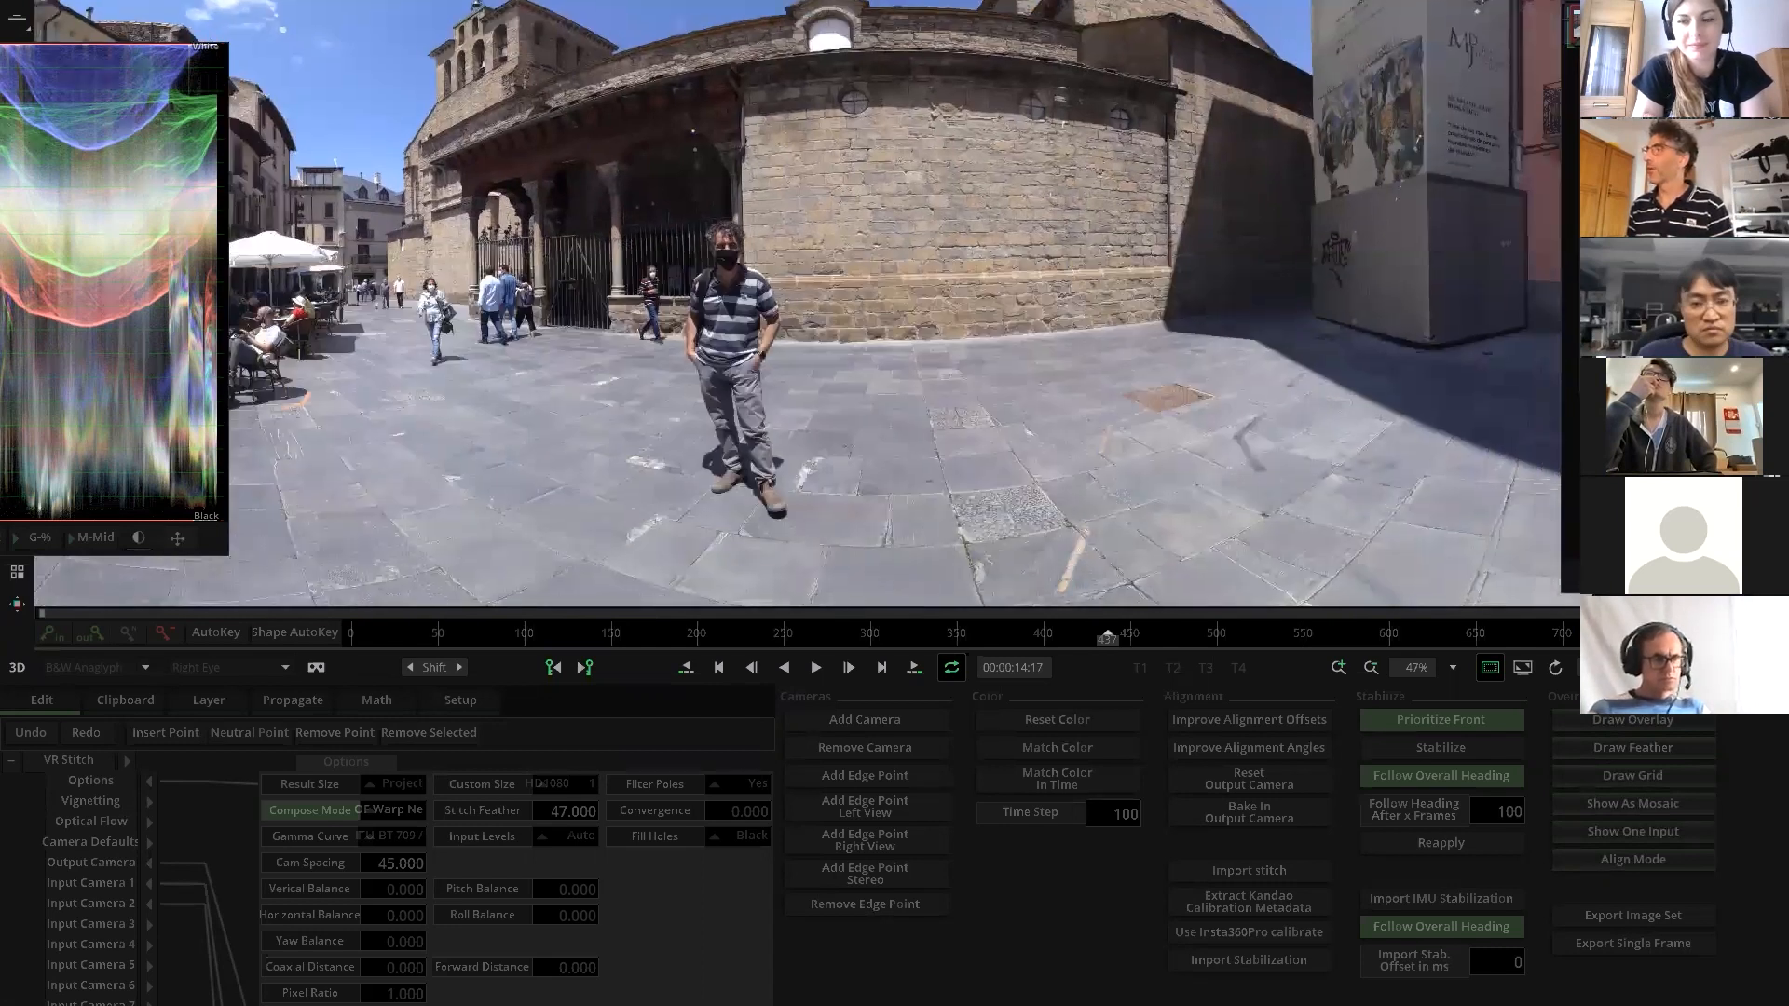
Add a Color Grade effect on top of the plaza shot's VR Stitch and open it for grading
{"action": "key", "text": "Escape"}
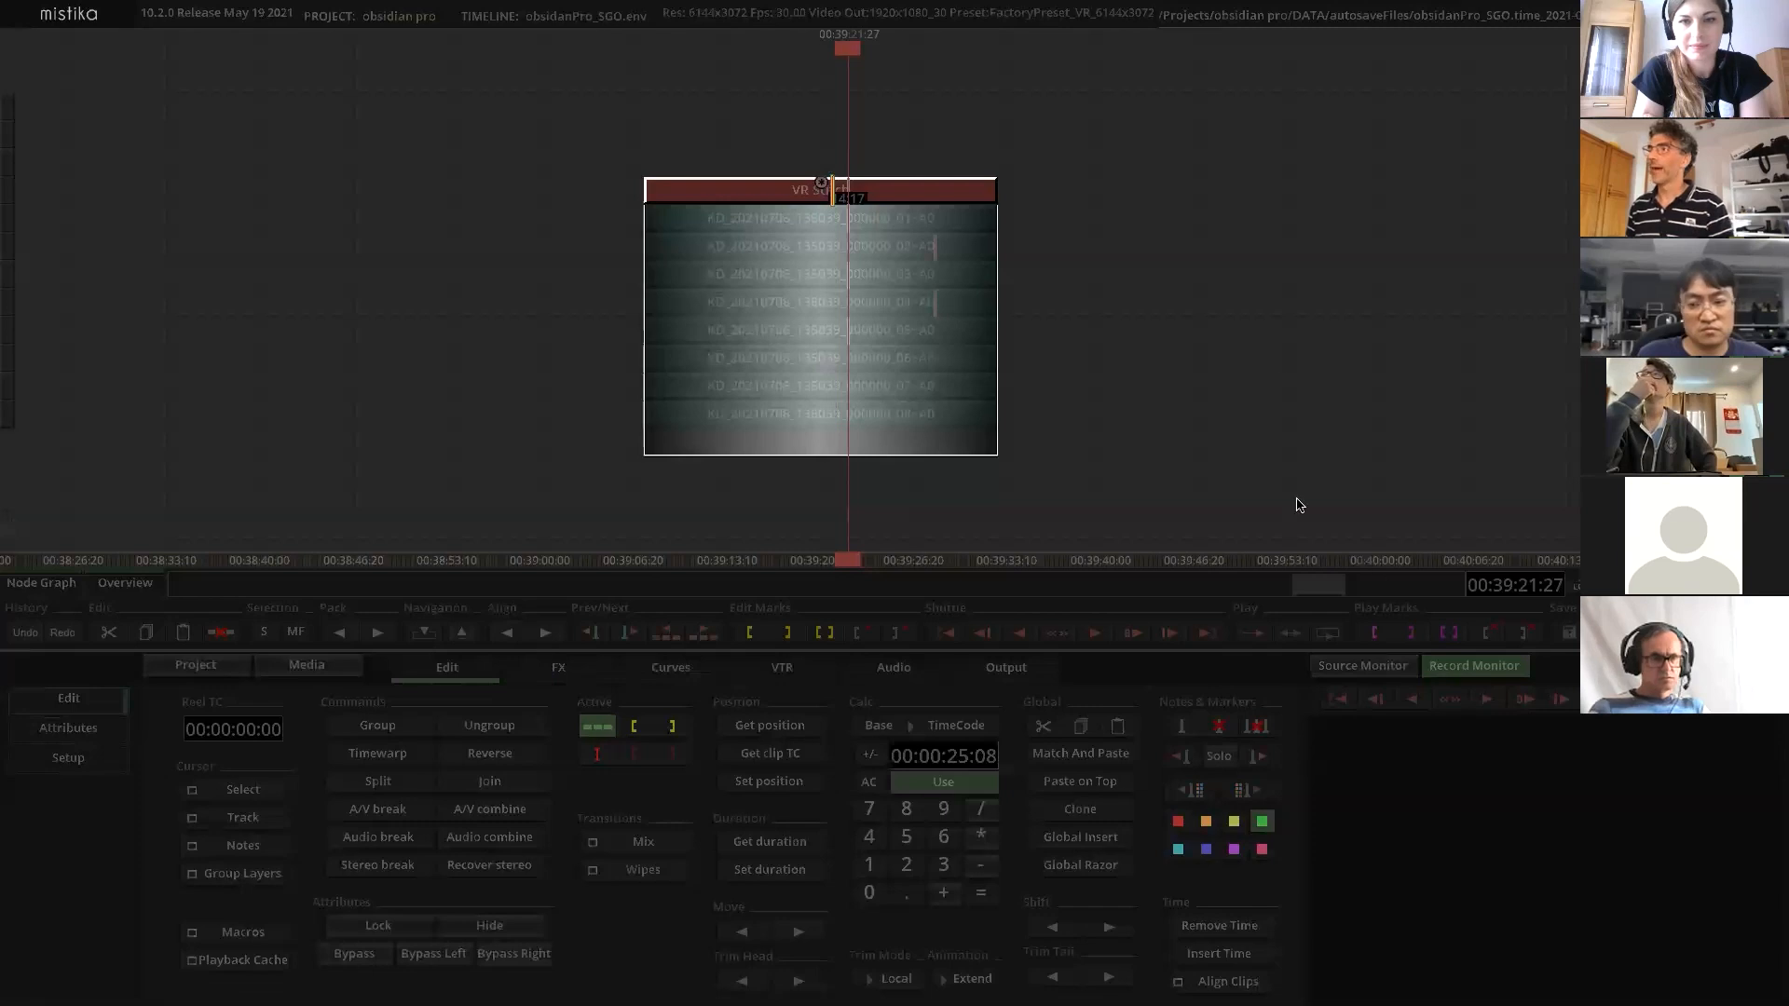
{"action": "left_click", "coordinate": [1161, 274]}
{"action": "left_click", "coordinate": [848, 190]}
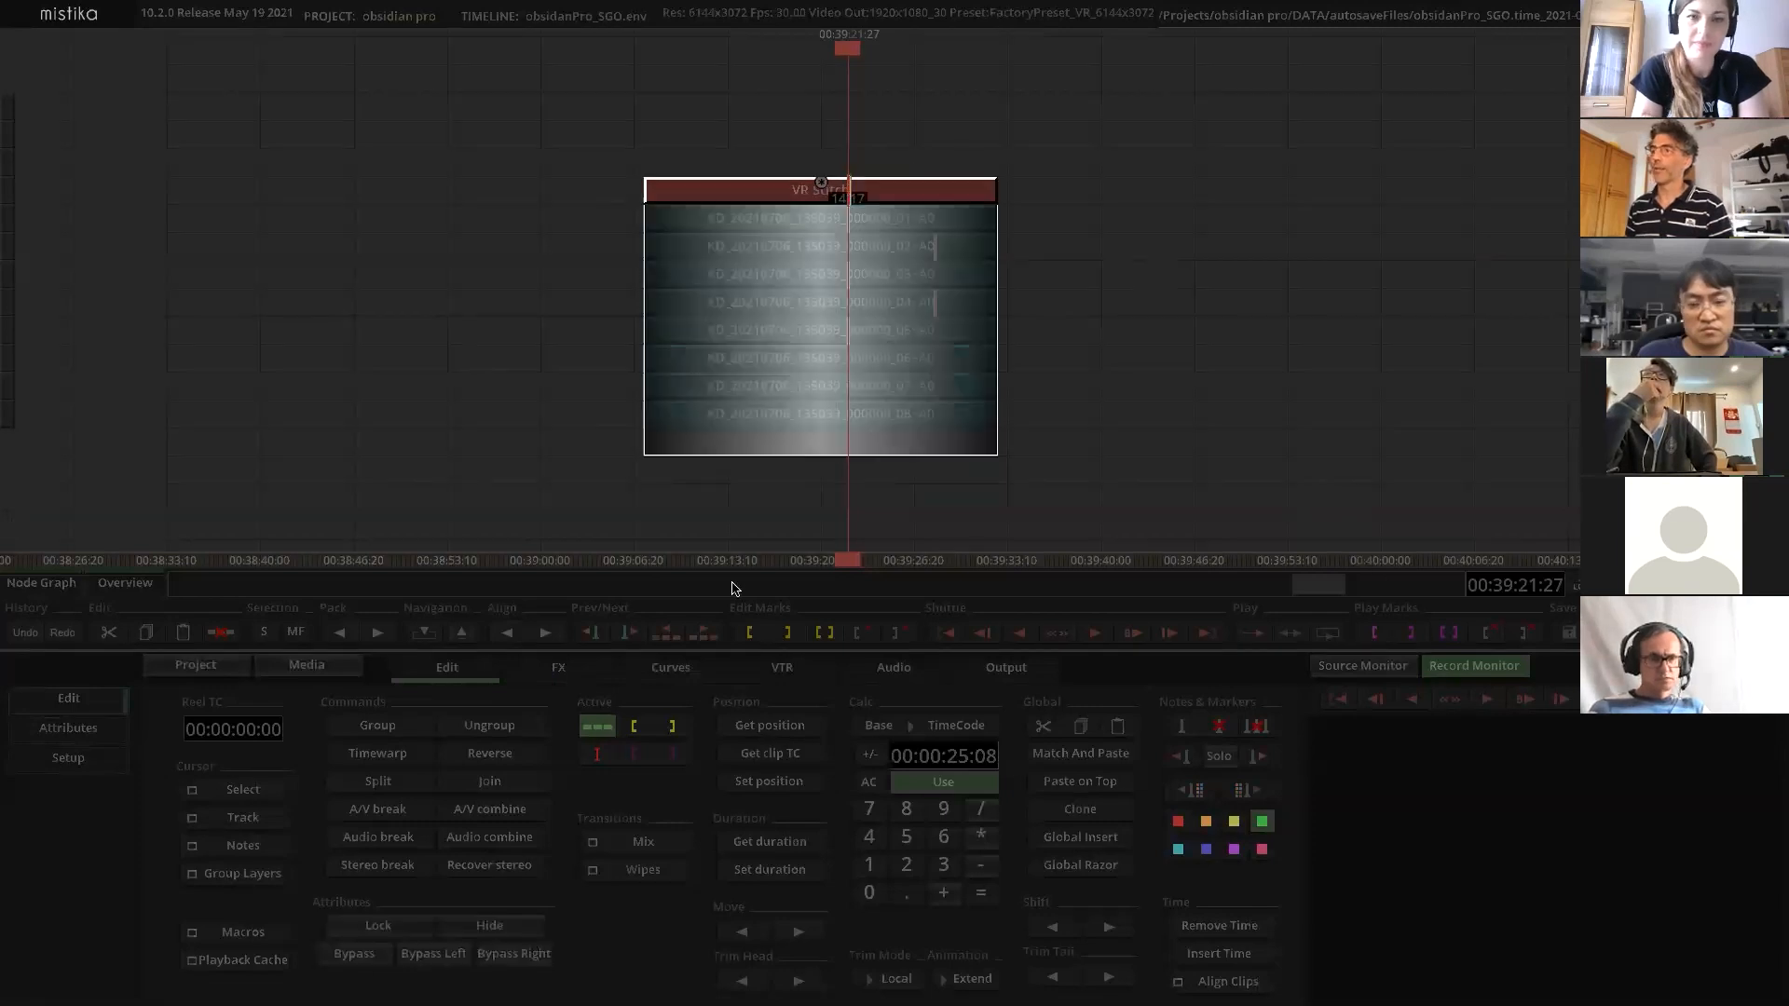
{"action": "left_click", "coordinate": [554, 665]}
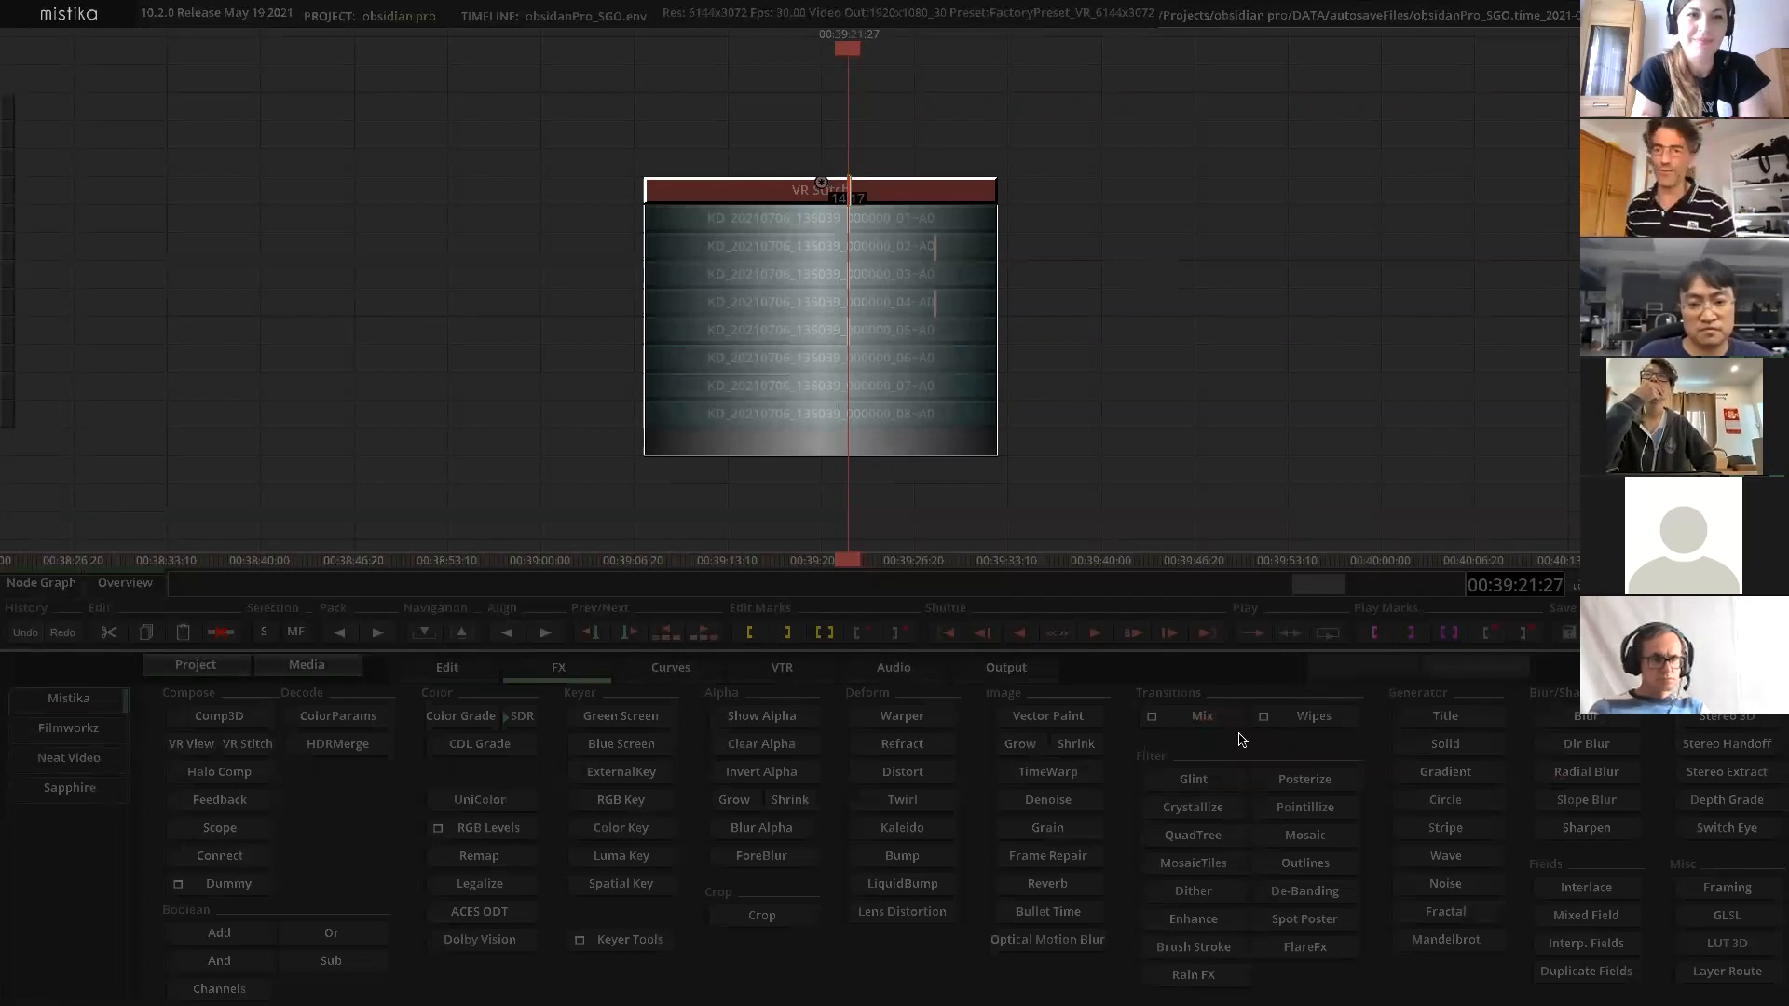
{"action": "left_click", "coordinate": [470, 720]}
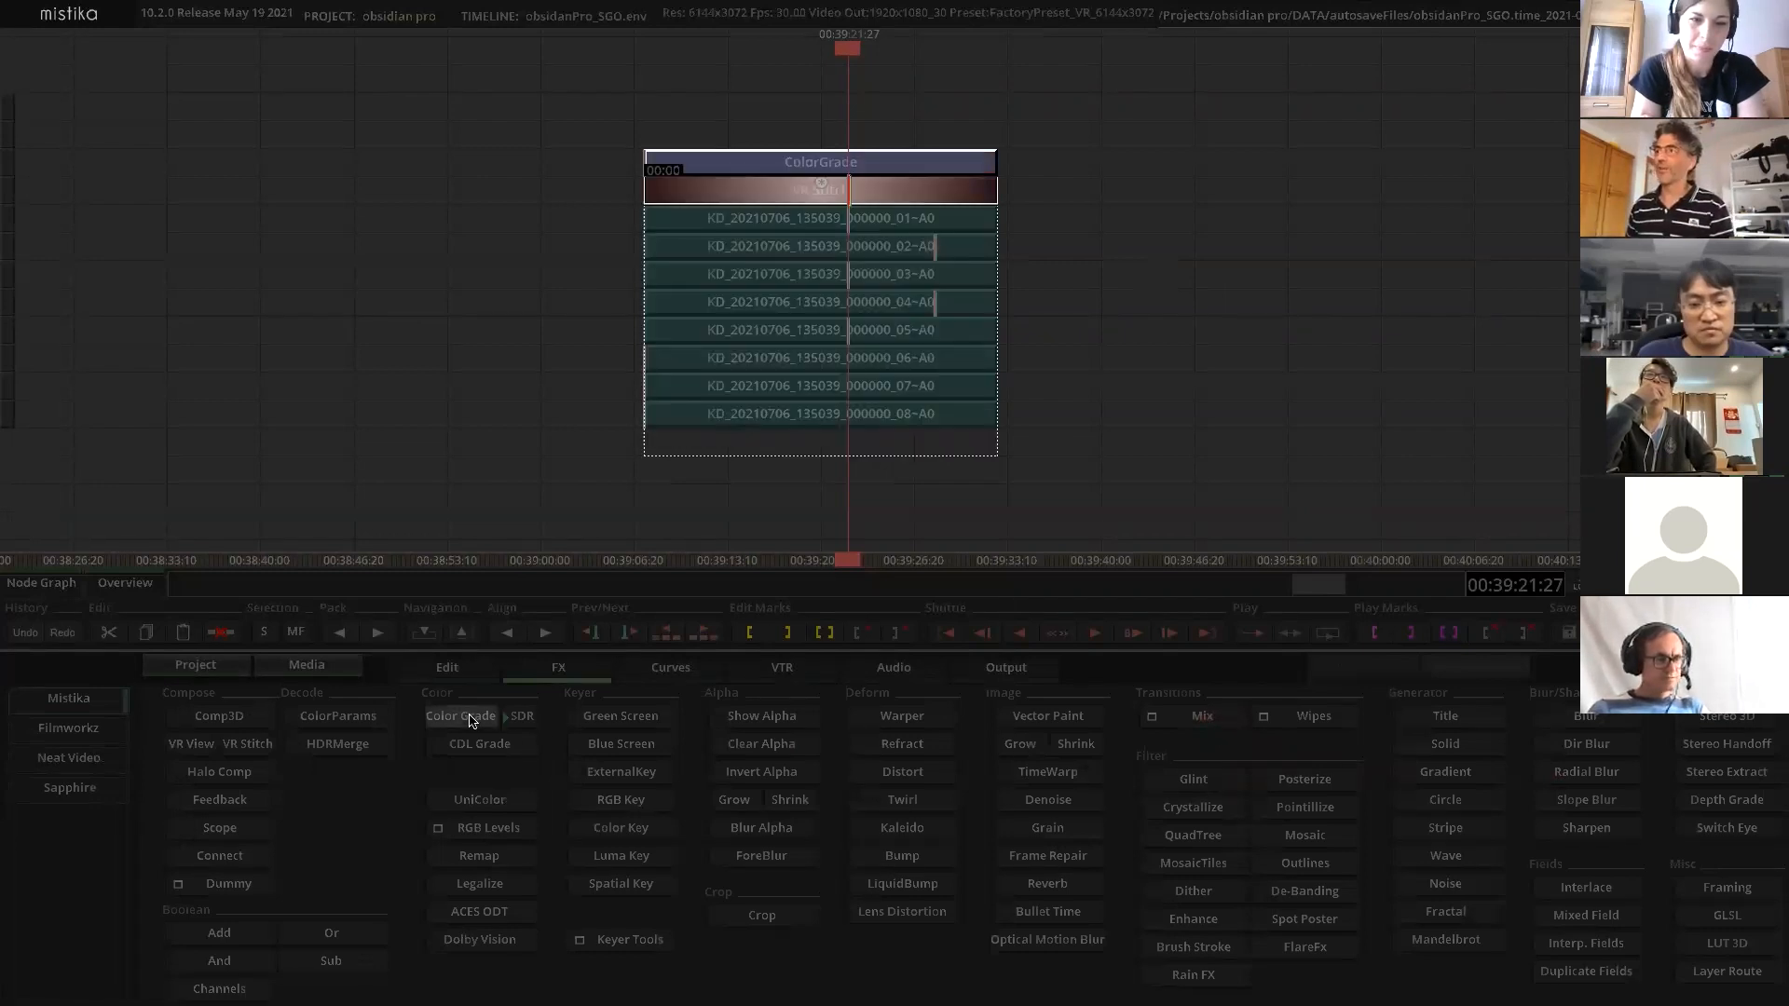
{"action": "double_click", "coordinate": [832, 162]}
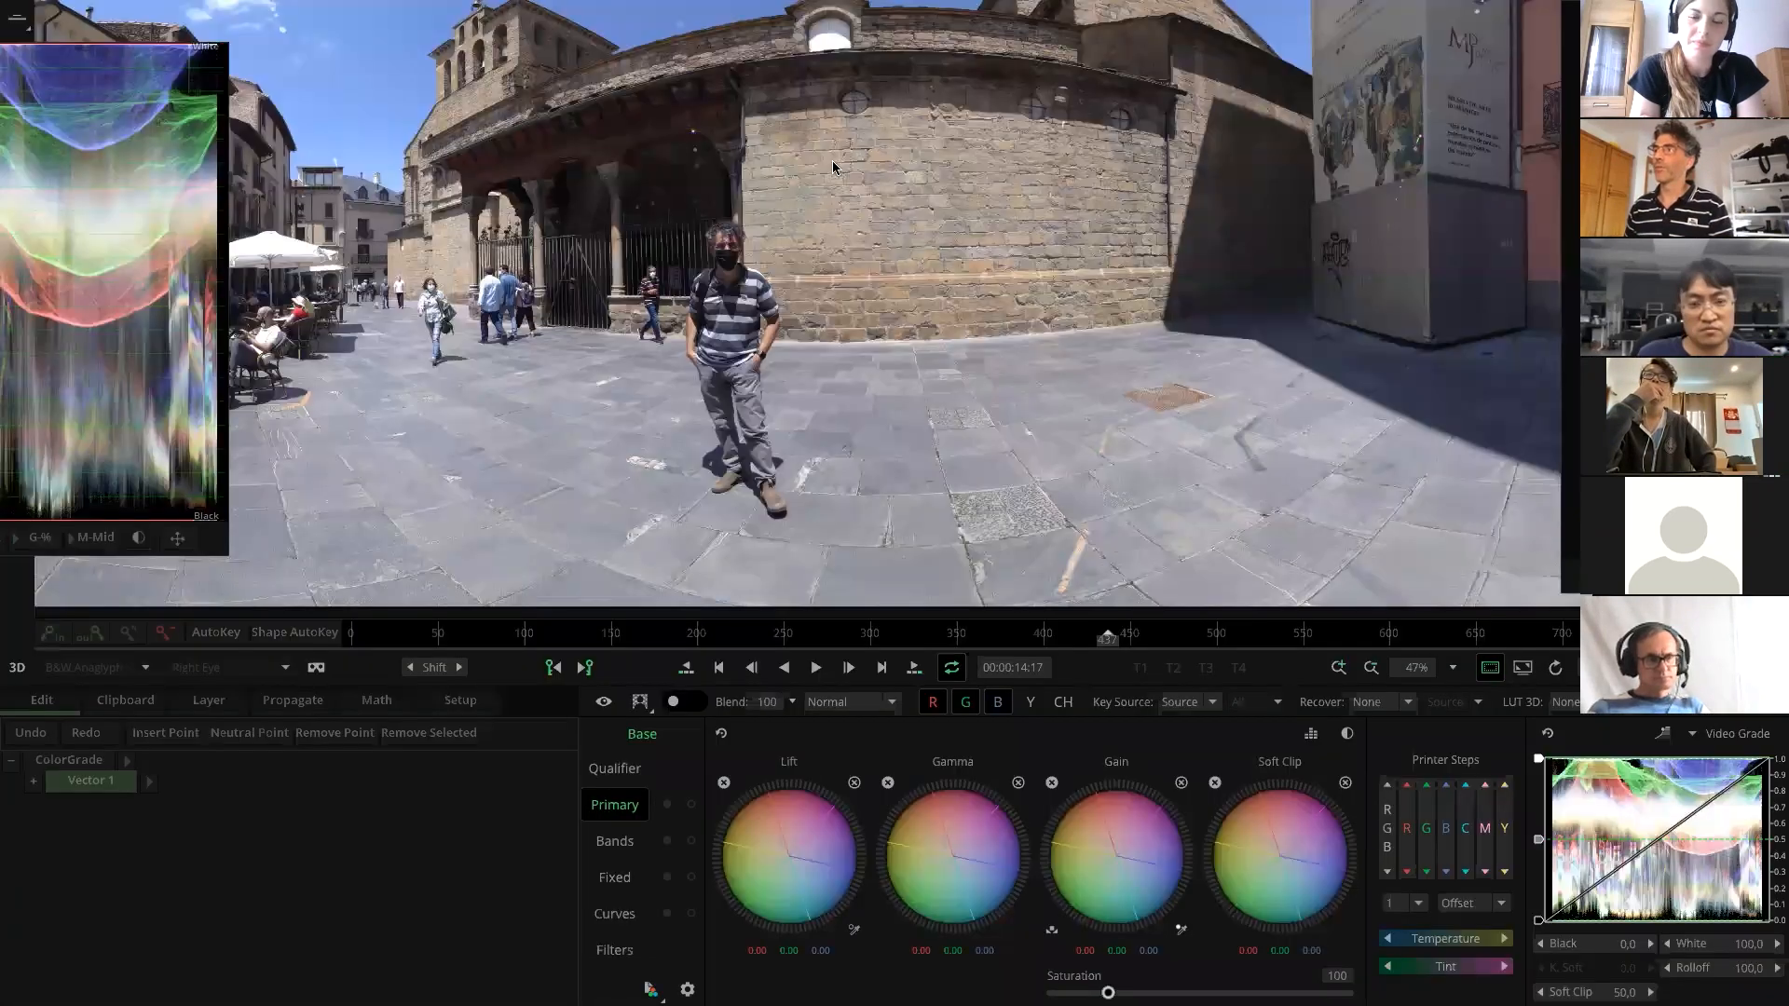
Move the waveform scope fully into view to examine the plaza's levels, and tuck it partly out of the way again
{"action": "scroll", "coordinate": [904, 358], "scroll_direction": "up", "scroll_amount": 5}
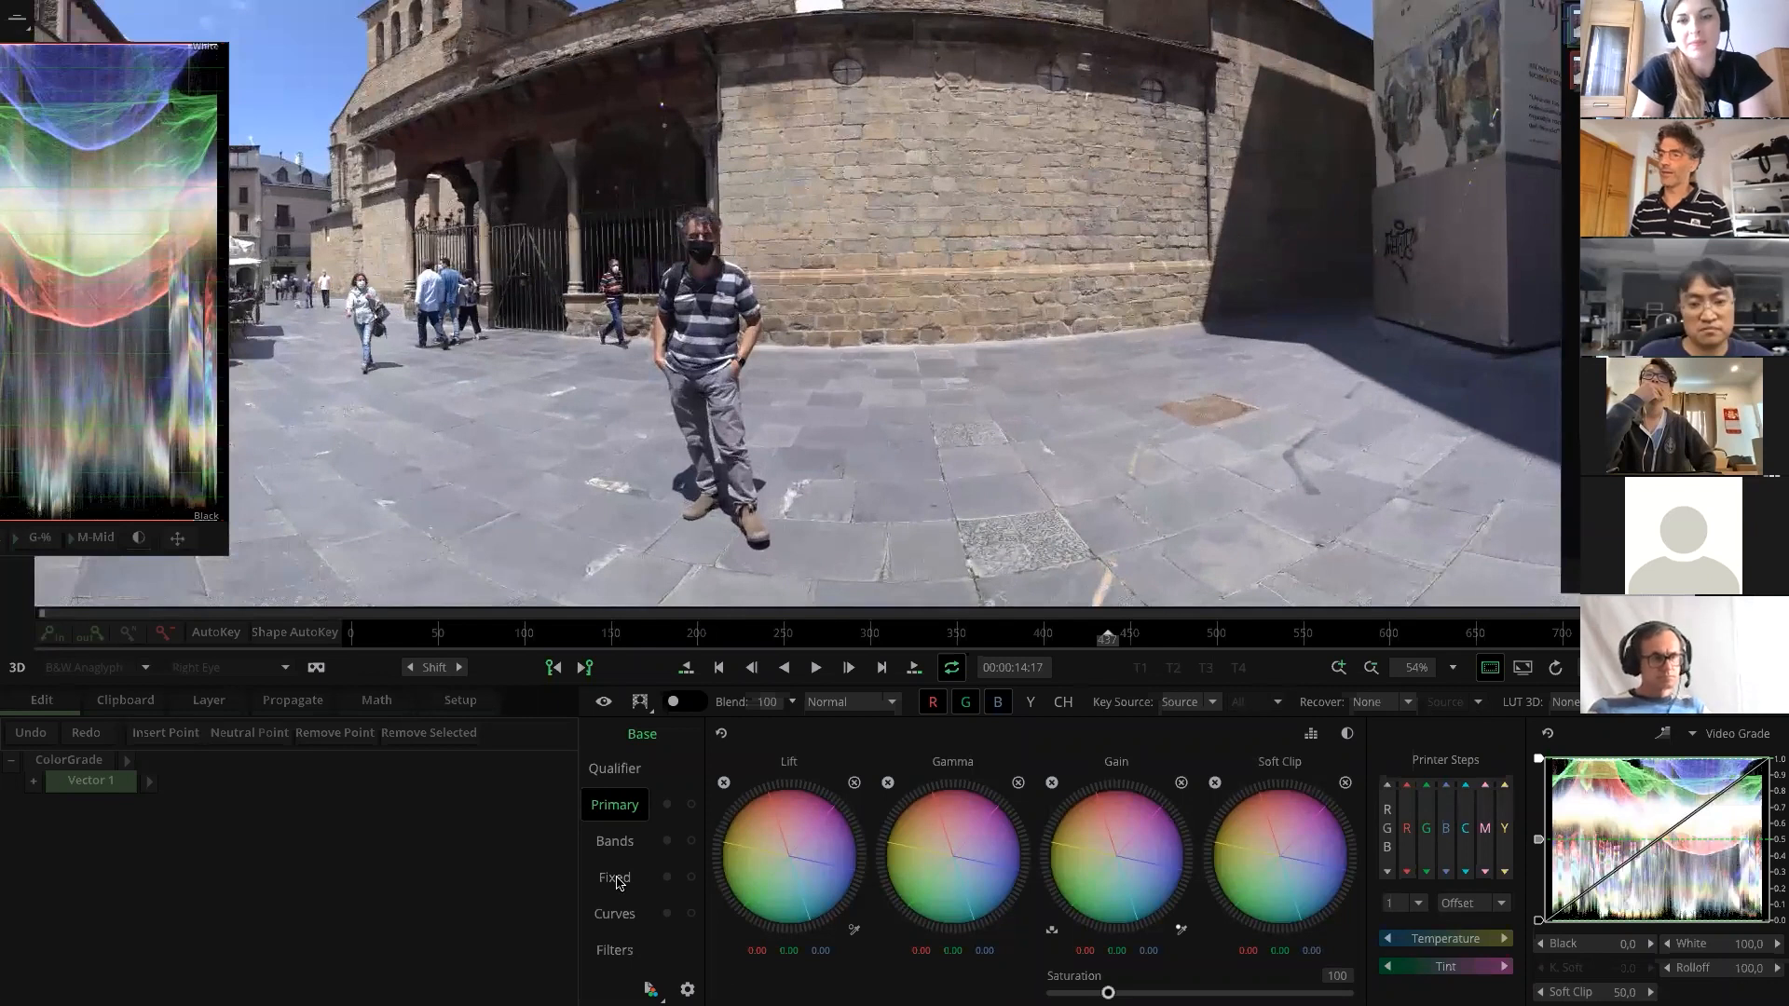
{"action": "scroll", "coordinate": [770, 348], "scroll_direction": "down", "scroll_amount": 5}
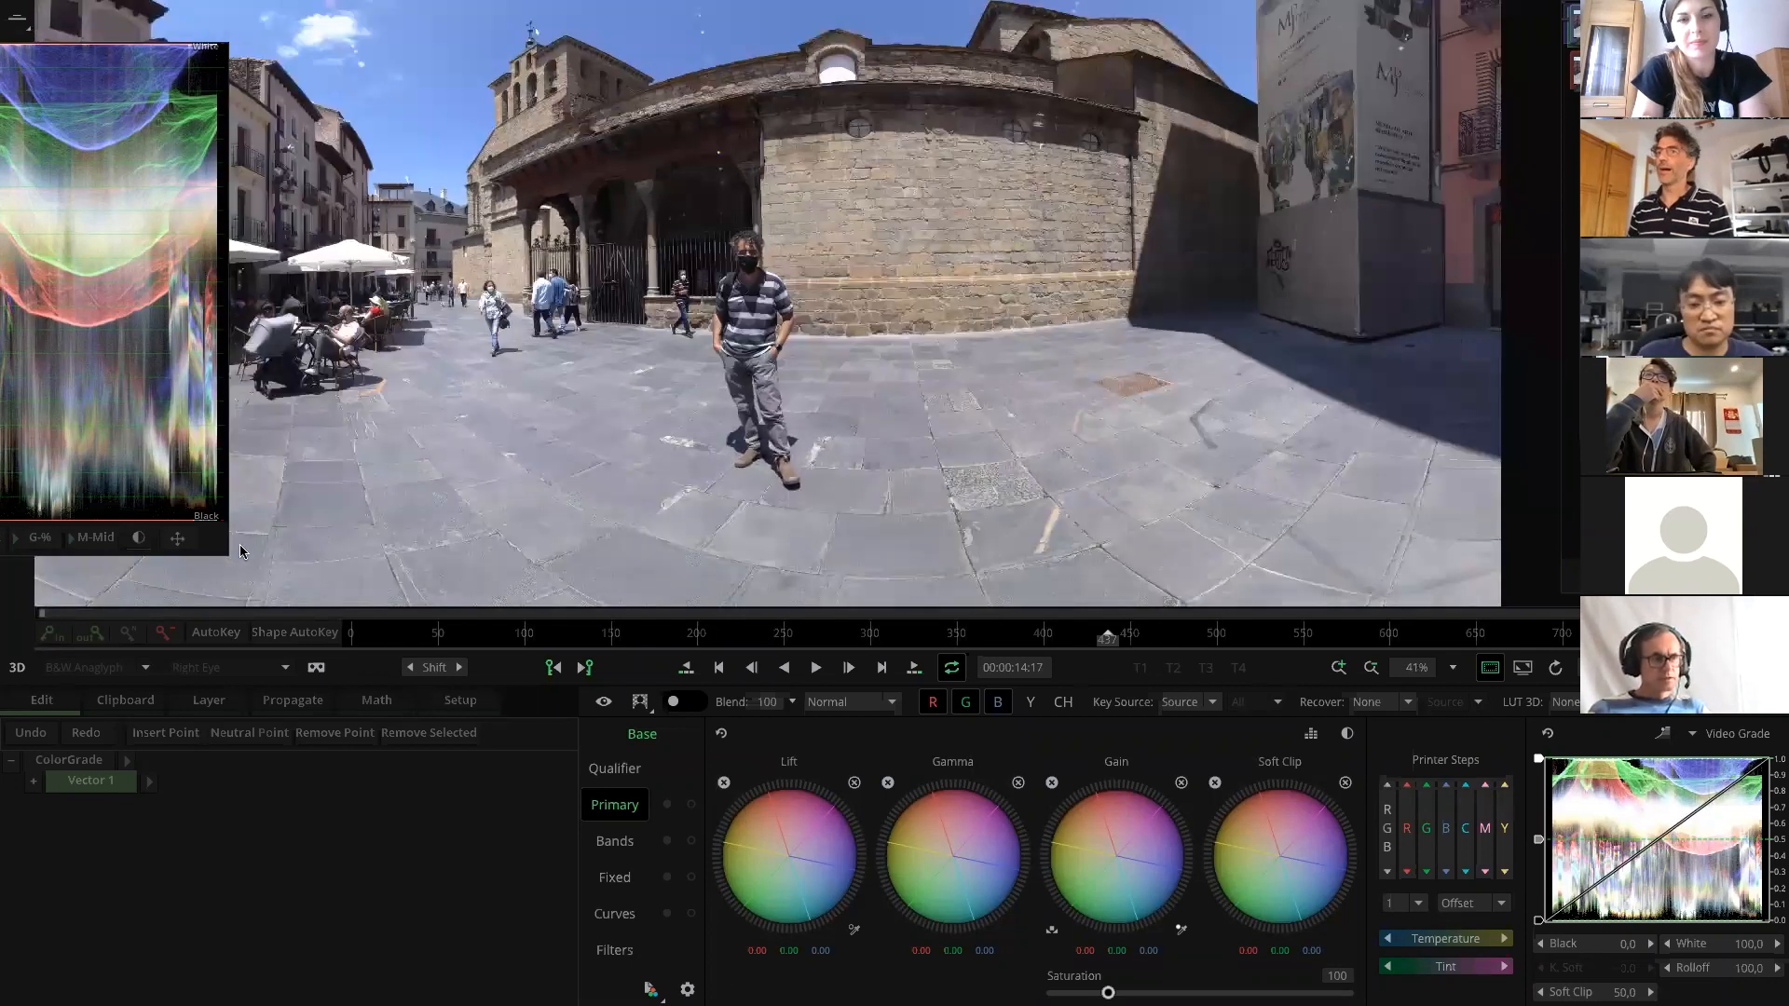
{"action": "left_click", "coordinate": [178, 539]}
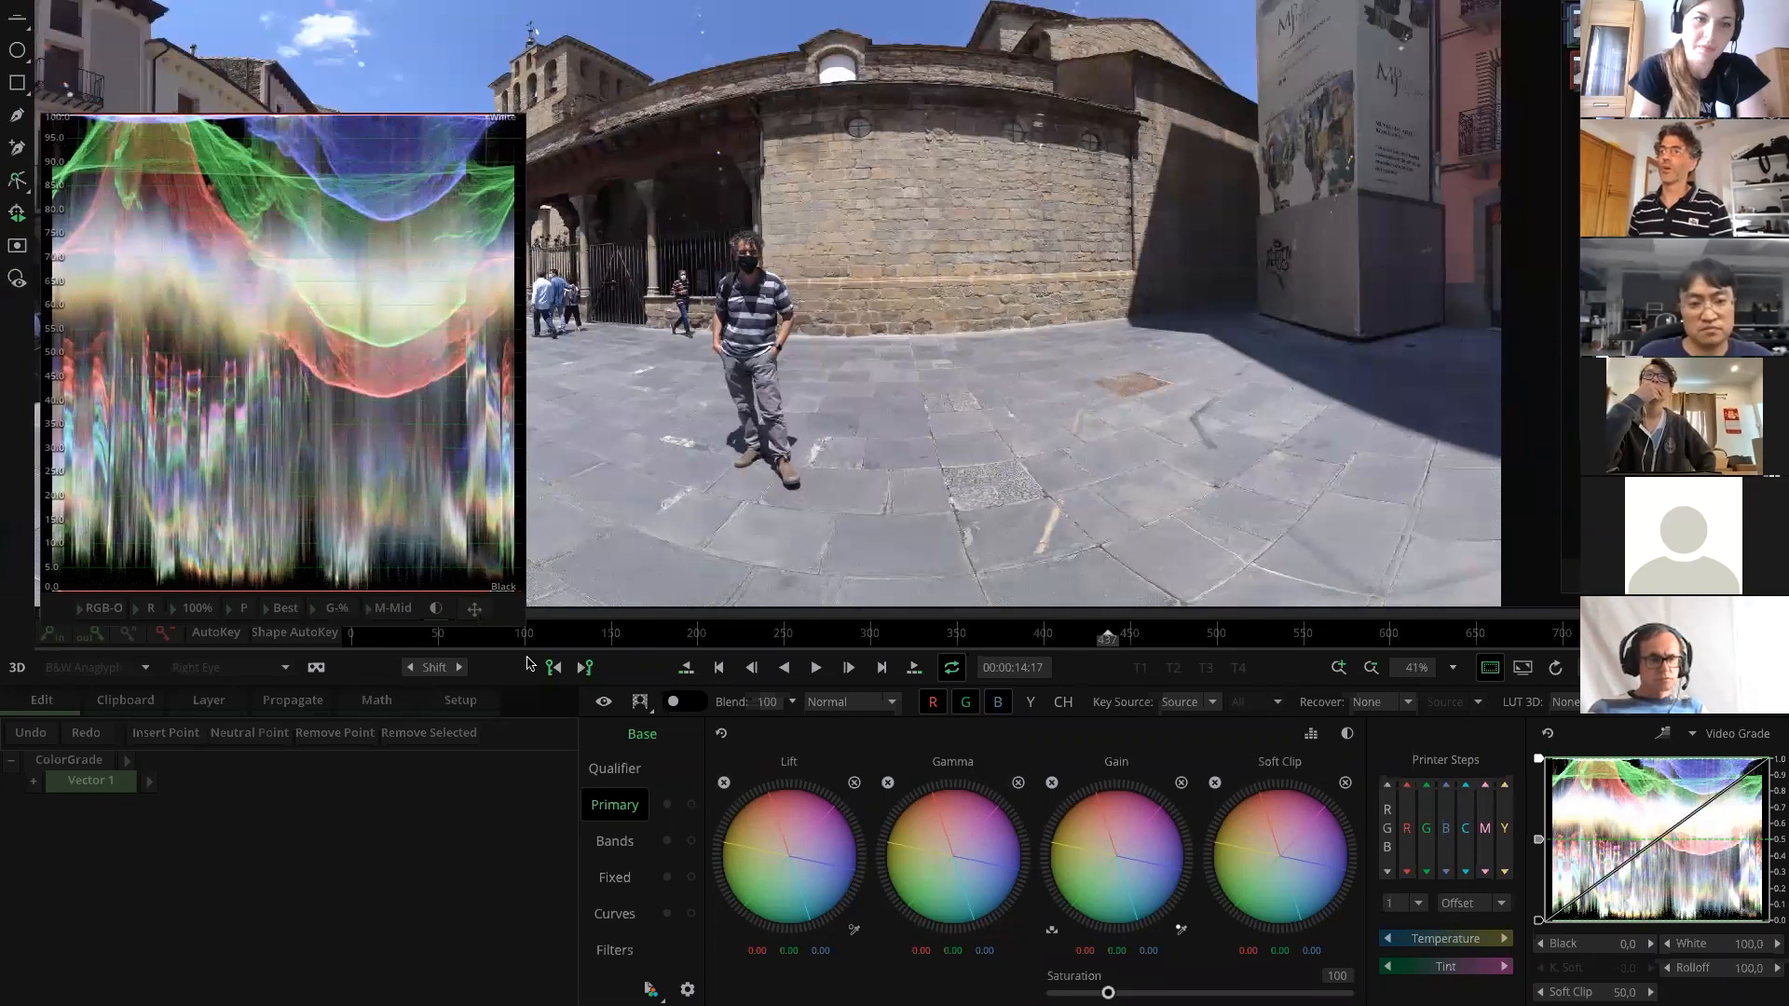
{"action": "left_click_drag", "start_coordinate": [475, 616], "coordinate": [489, 636]}
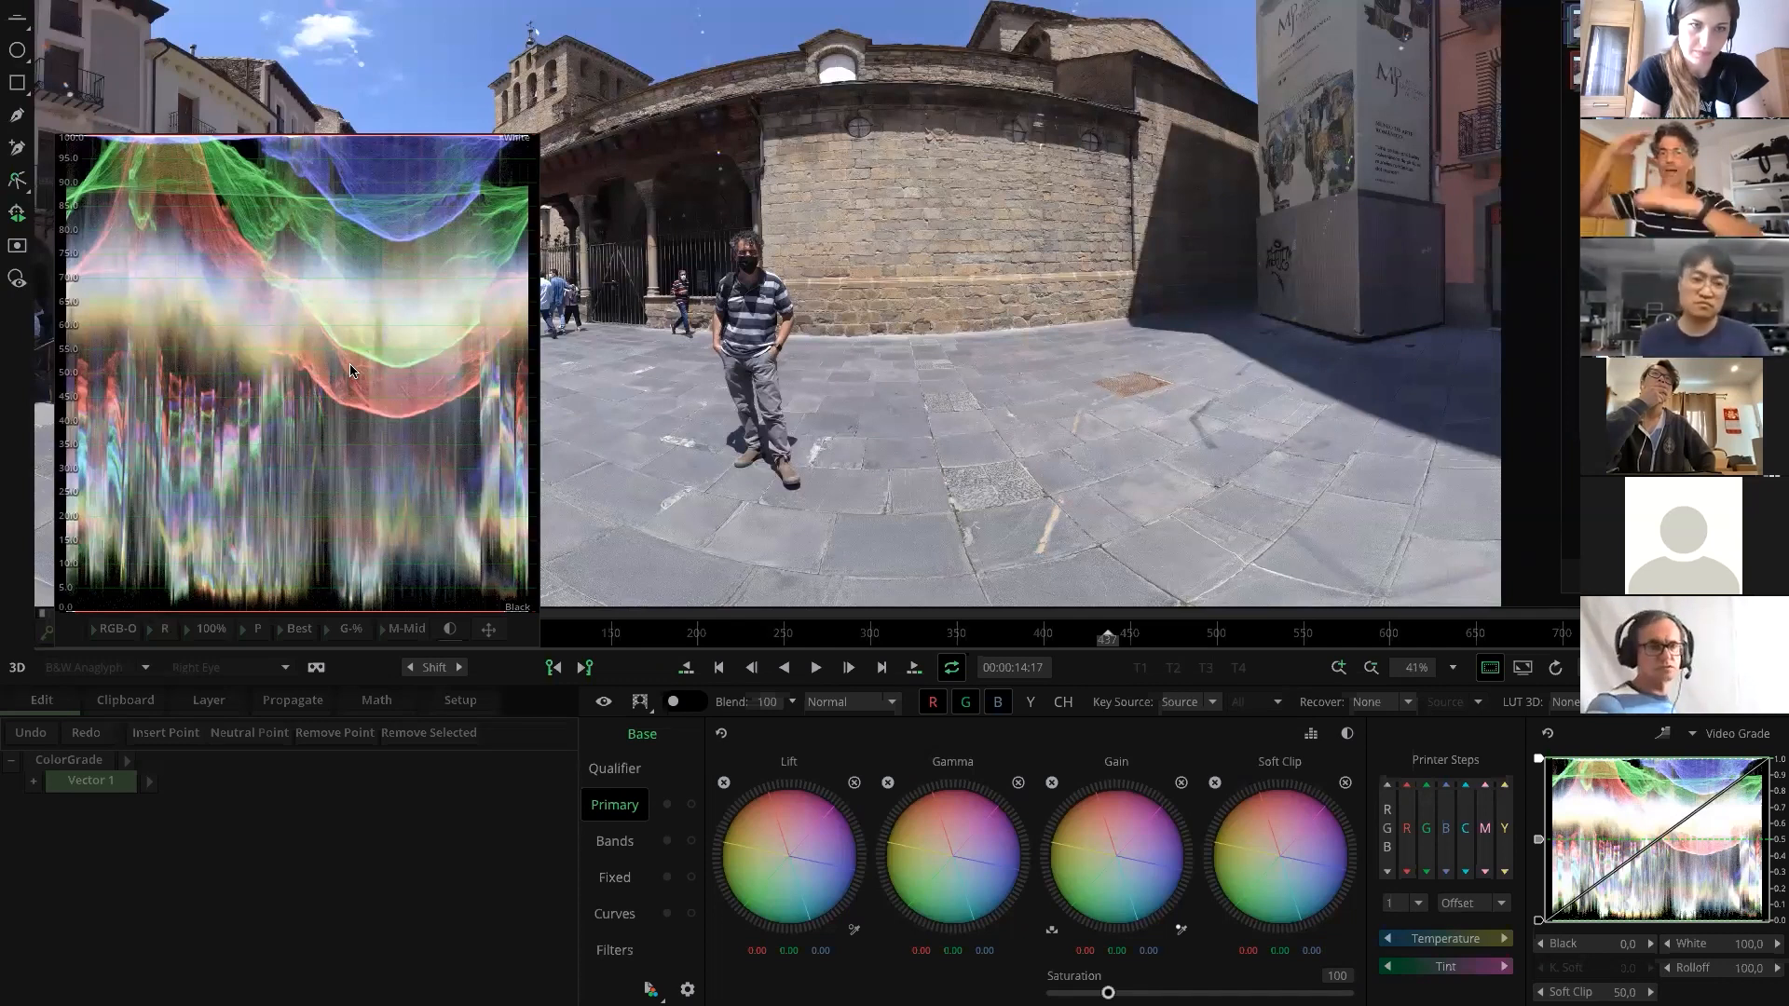
{"action": "left_click_drag", "start_coordinate": [489, 638], "coordinate": [221, 549]}
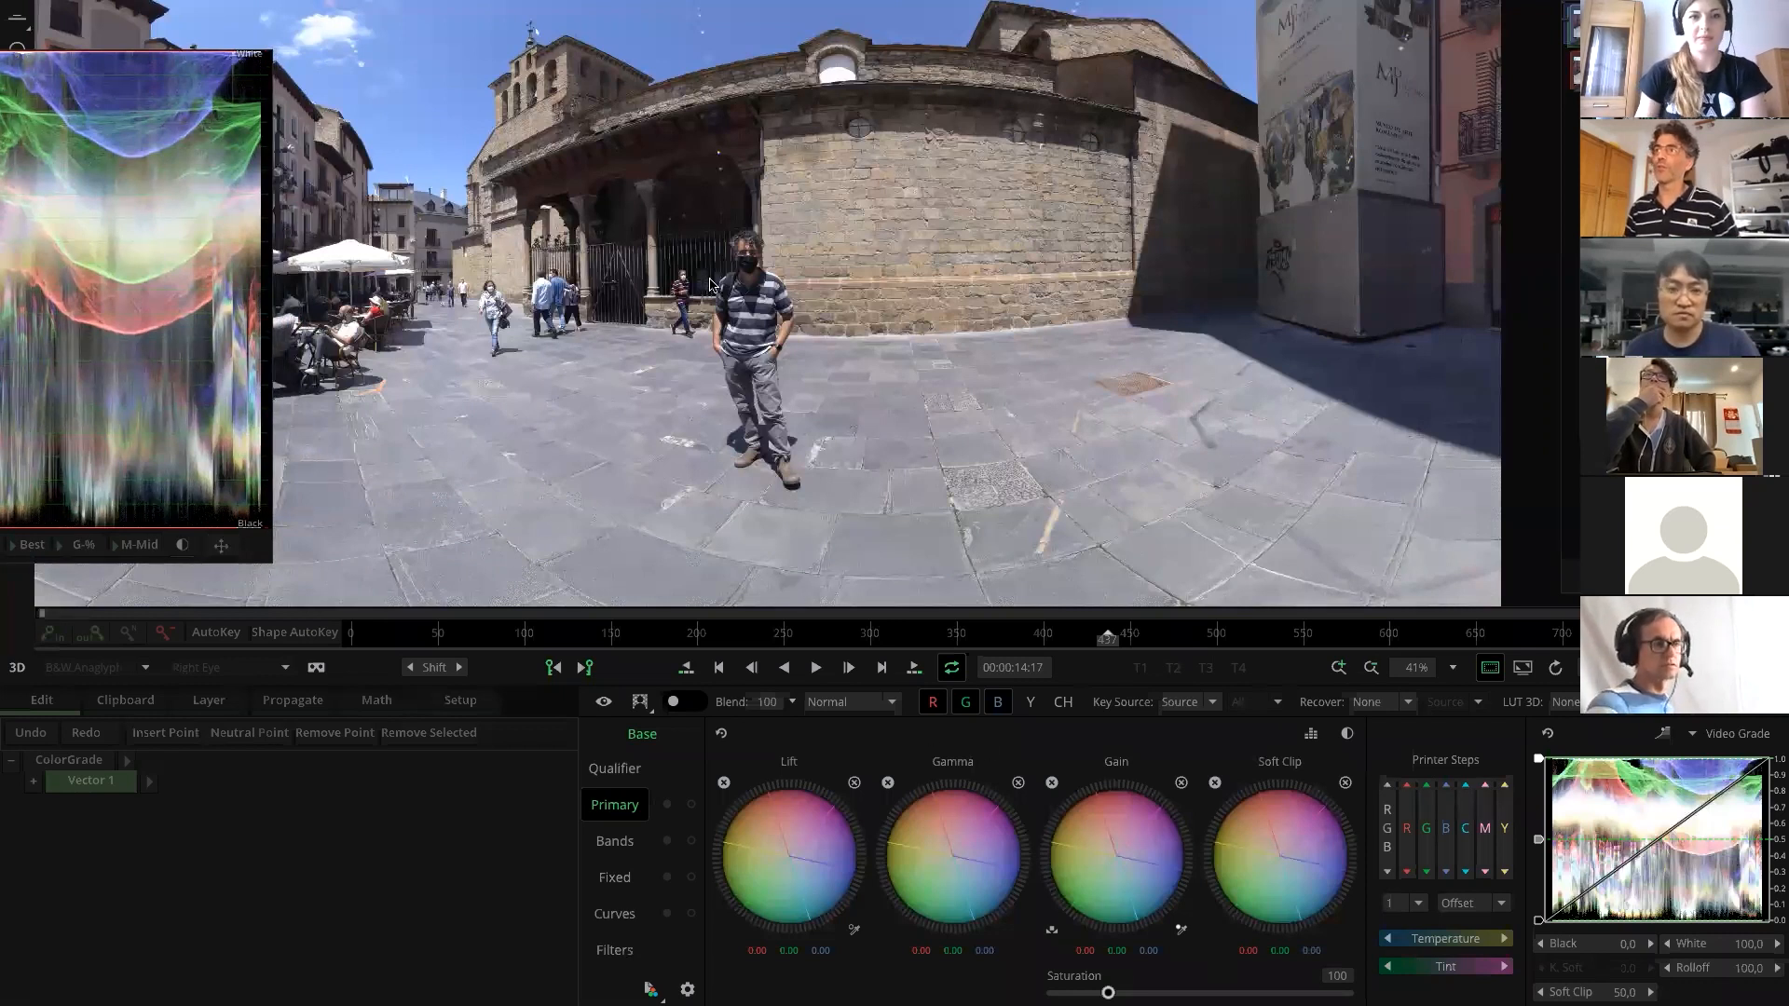
Brighten the church portico's shadows with Gamma at about -13.29 and Lift at about -4.90
{"action": "left_click_drag", "start_coordinate": [711, 303], "coordinate": [893, 362]}
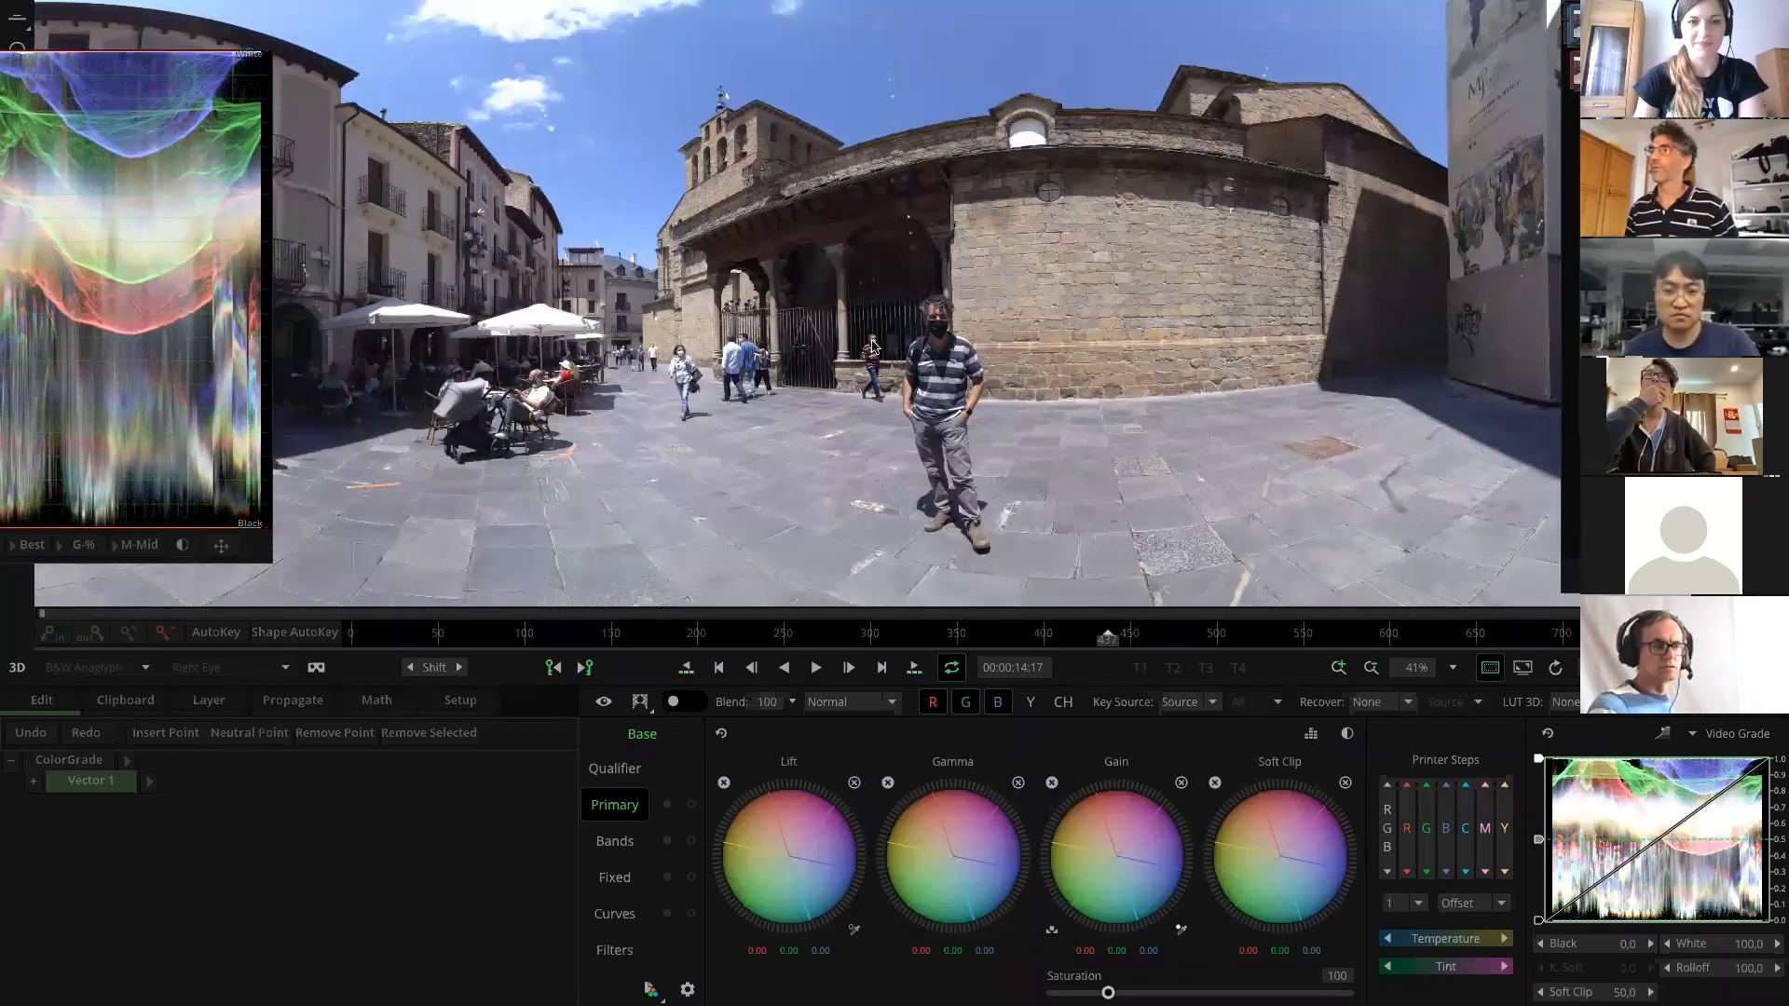
{"action": "scroll", "coordinate": [841, 289], "scroll_direction": "up", "scroll_amount": 5}
{"action": "mouse_move", "coordinate": [854, 270]}
{"action": "left_mouse_down"}
{"action": "mouse_move", "coordinate": [859, 452]}
{"action": "mouse_move", "coordinate": [874, 243]}
{"action": "left_mouse_up"}
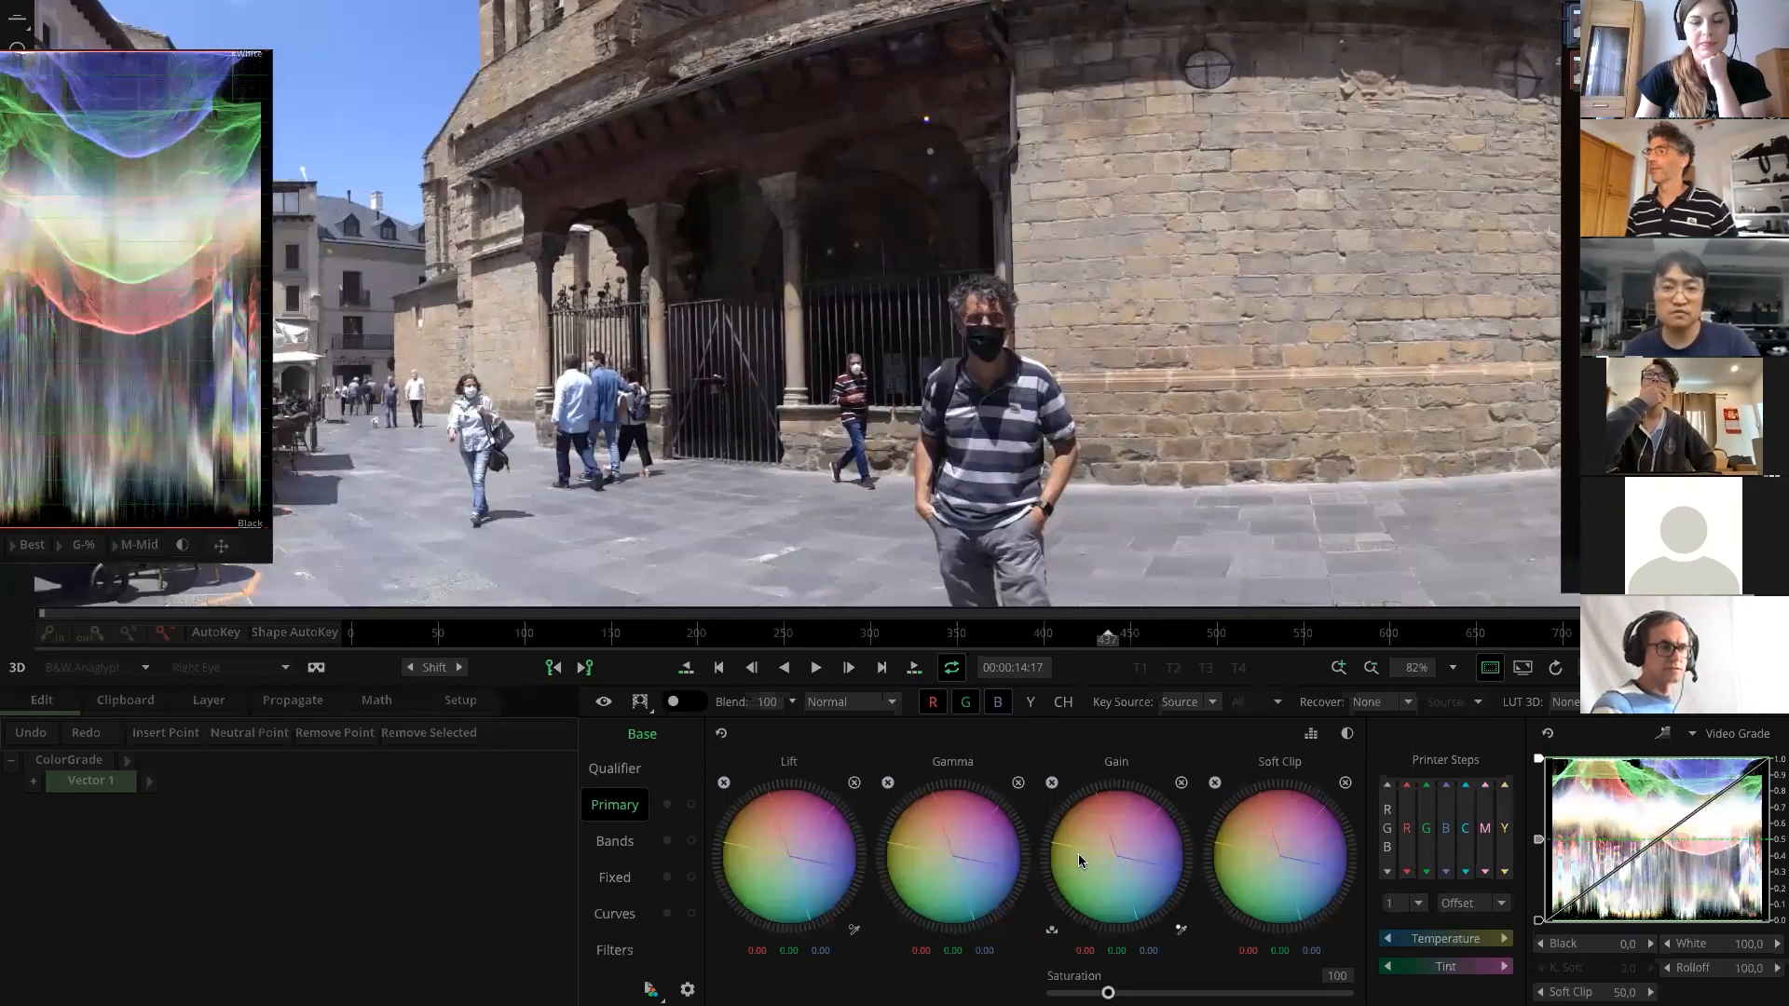
{"action": "left_click_drag", "start_coordinate": [1011, 798], "coordinate": [1165, 837]}
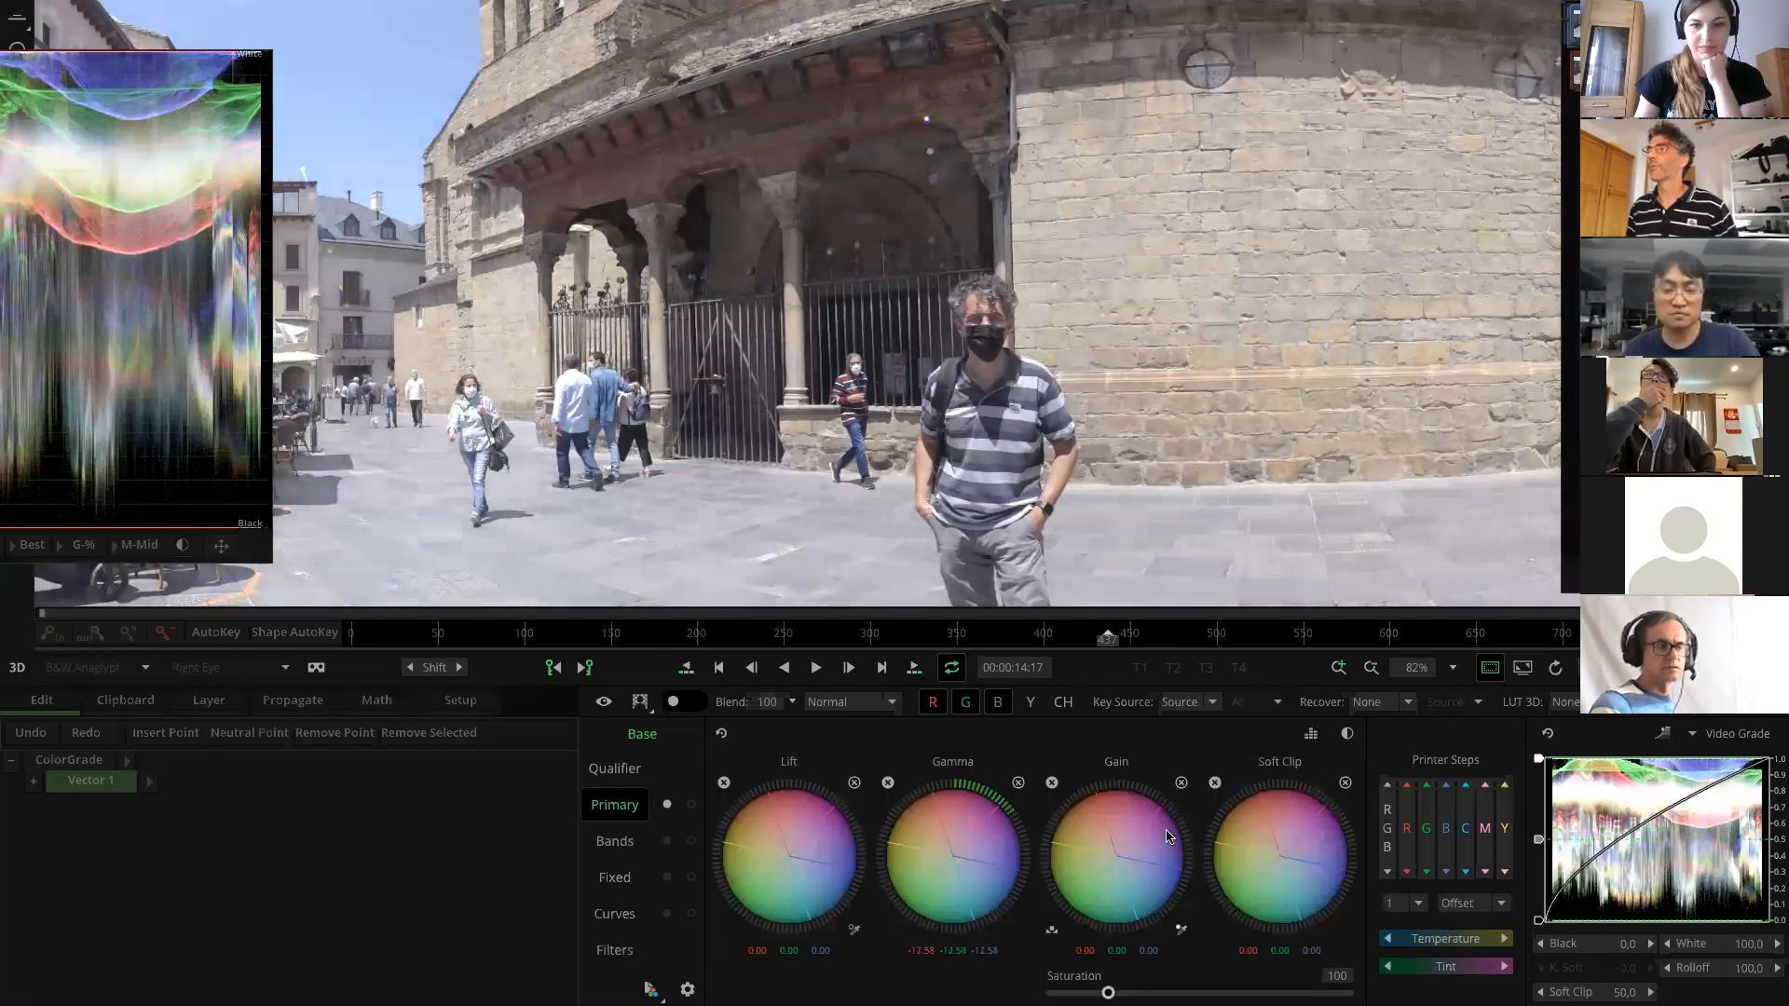
{"action": "left_click_drag", "start_coordinate": [822, 794], "coordinate": [760, 797]}
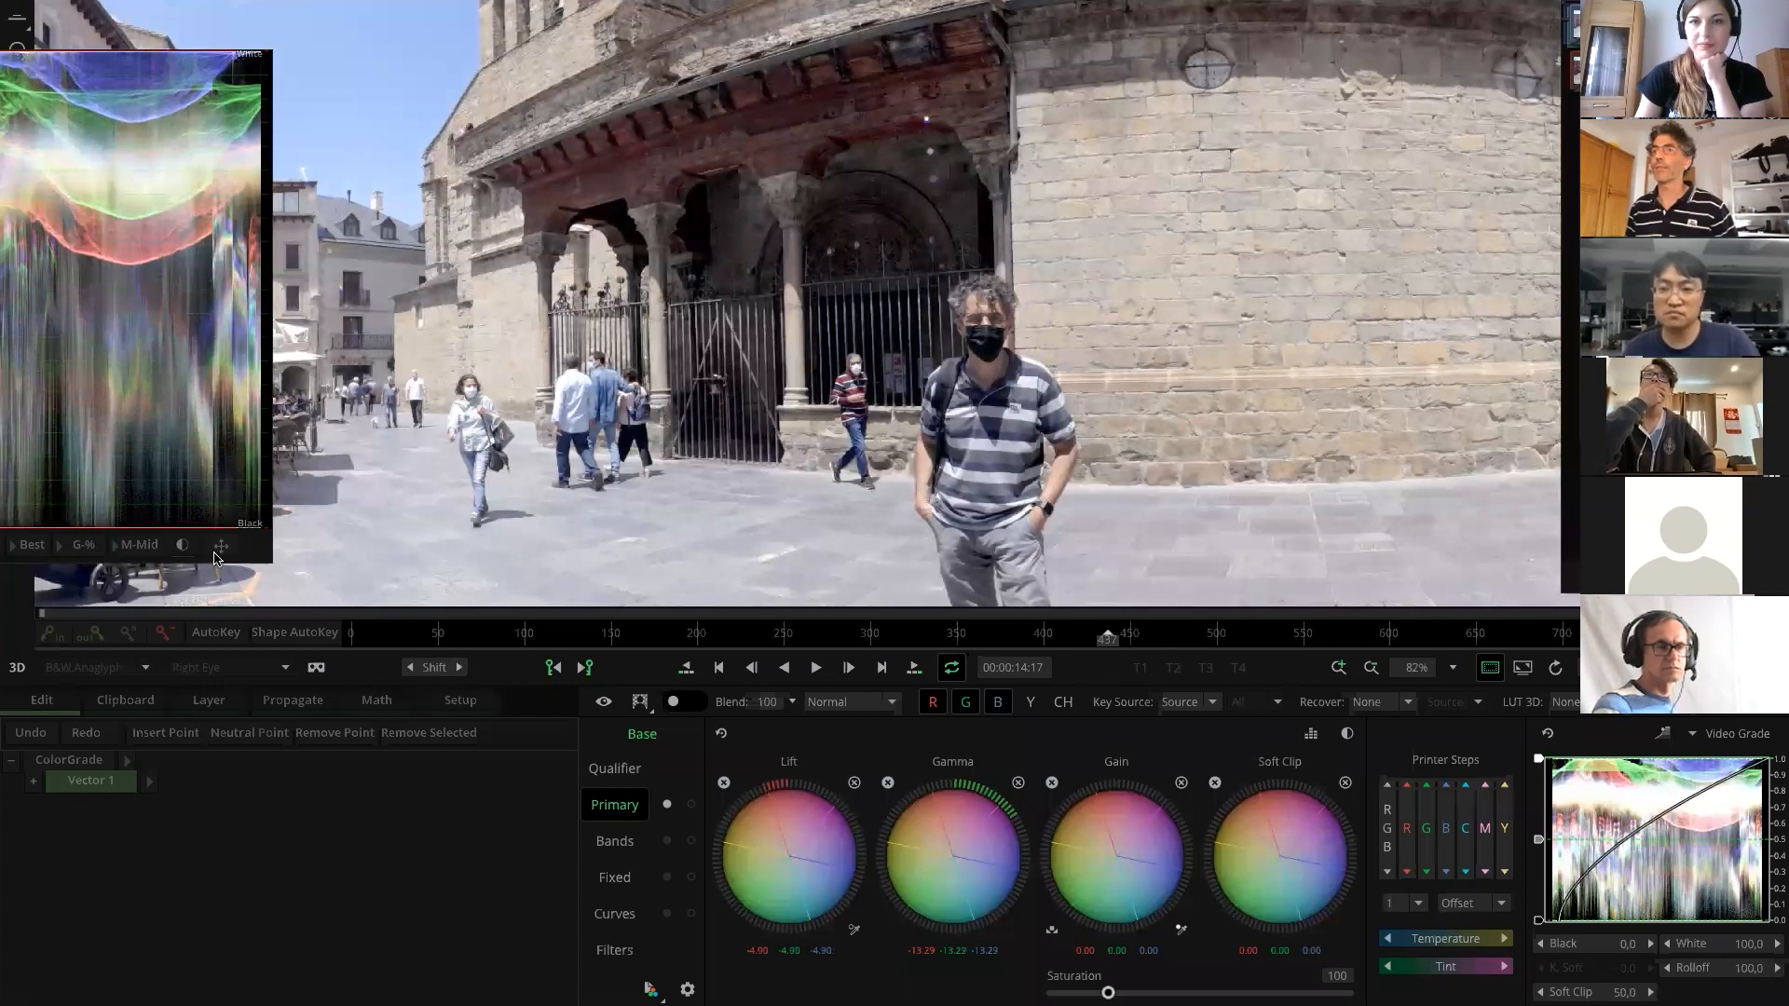
Shift the waveform scope further into view and examine the shadow detail of the portico and iron gate up close
{"action": "left_click_drag", "start_coordinate": [221, 546], "coordinate": [360, 613]}
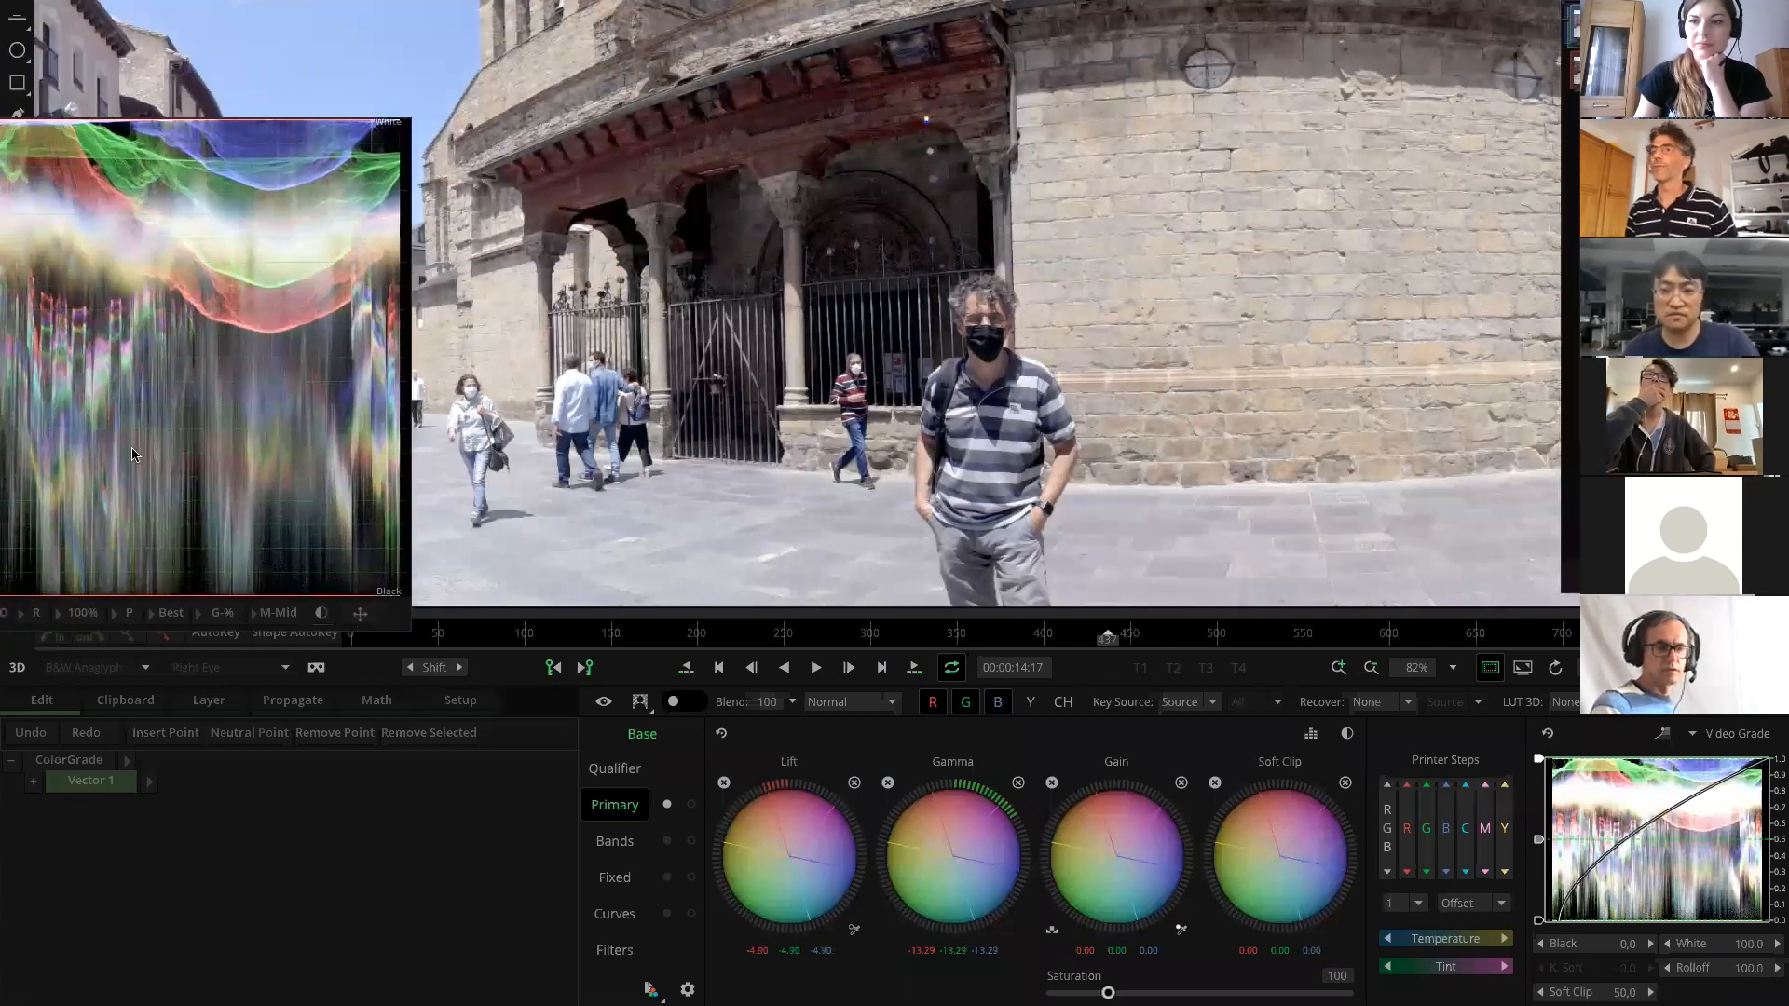
{"action": "scroll", "coordinate": [986, 365], "scroll_direction": "up", "scroll_amount": 5}
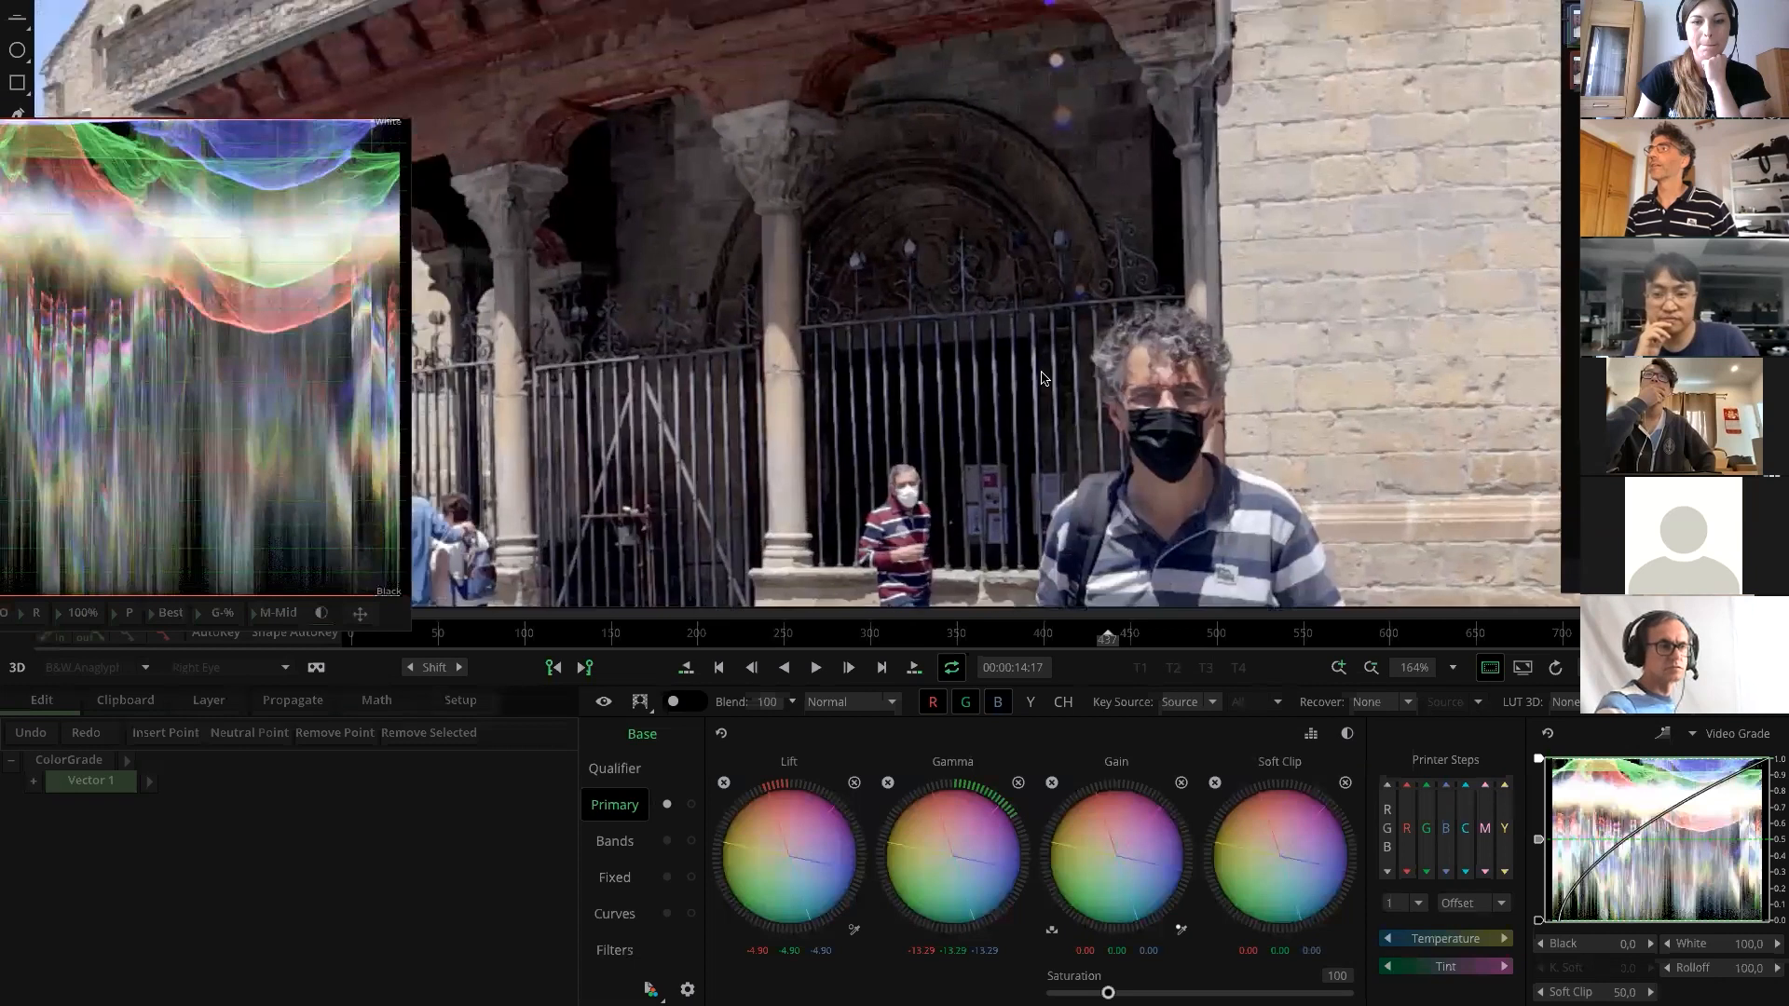
{"action": "scroll", "coordinate": [1016, 389], "scroll_direction": "down", "scroll_amount": 4}
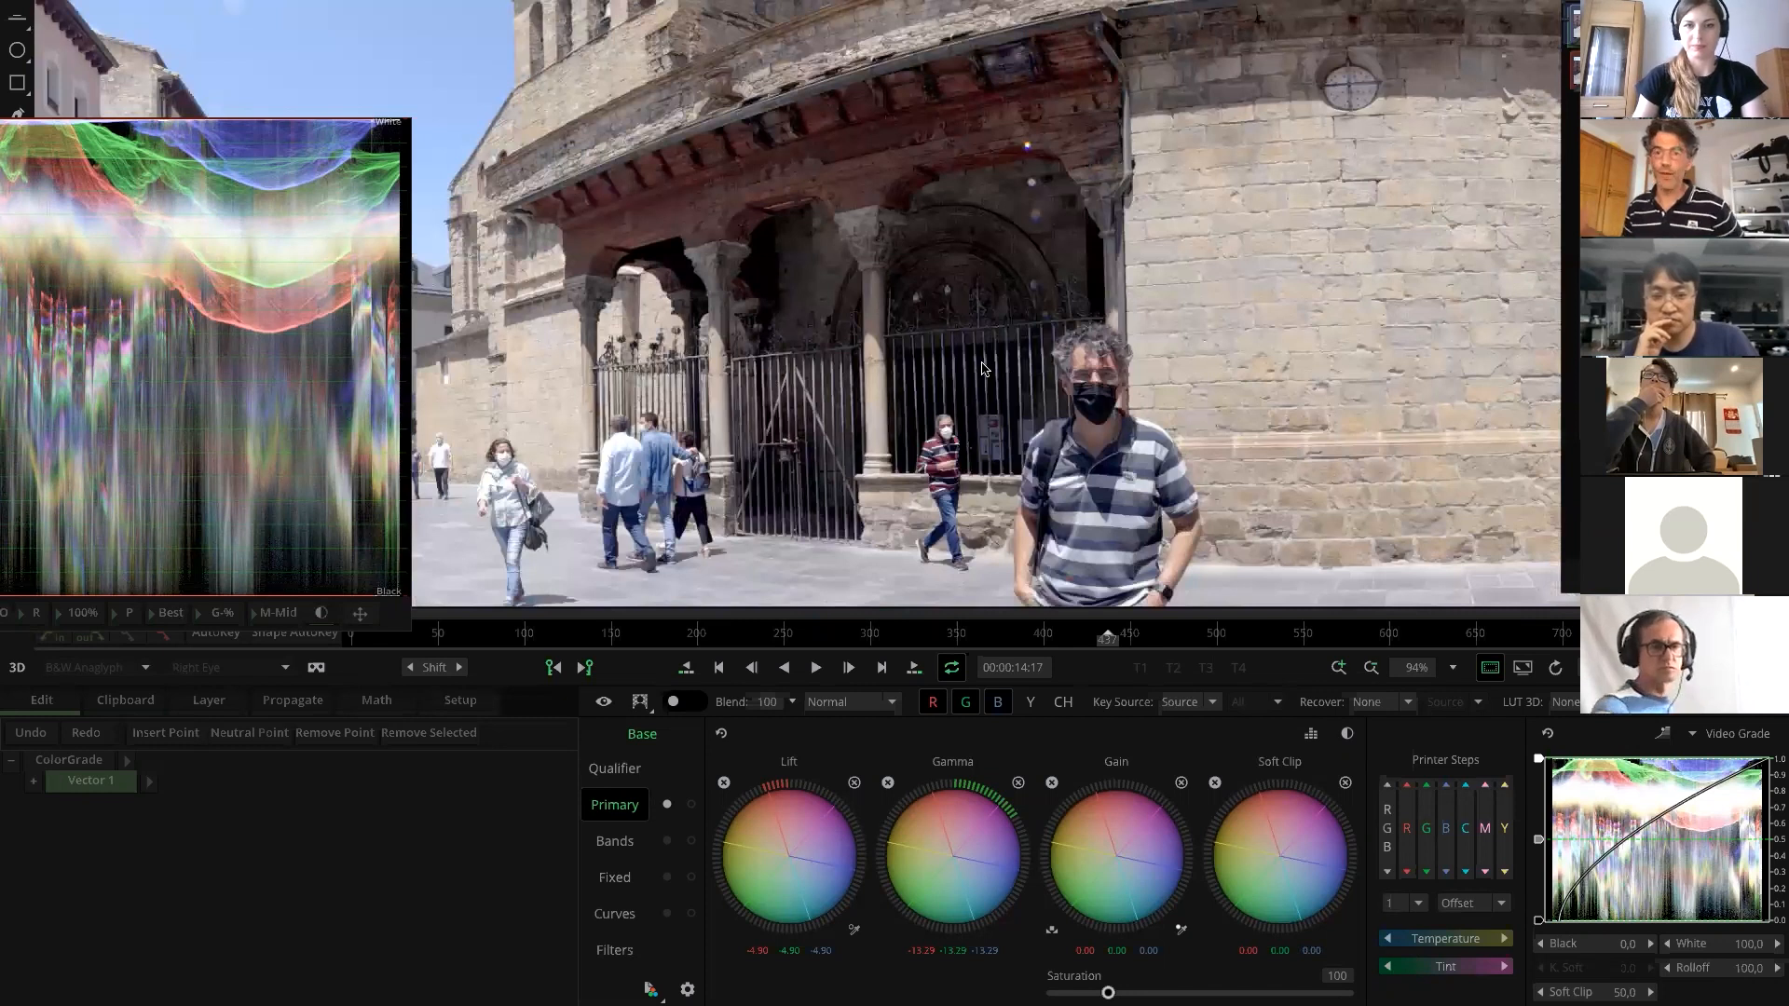
Open up the shaded arcade behind the café terrace with Gamma at about -18.41 and Lift at about -4.55
{"action": "left_click_drag", "start_coordinate": [762, 321], "coordinate": [1277, 261]}
{"action": "left_click_drag", "start_coordinate": [540, 326], "coordinate": [1229, 281]}
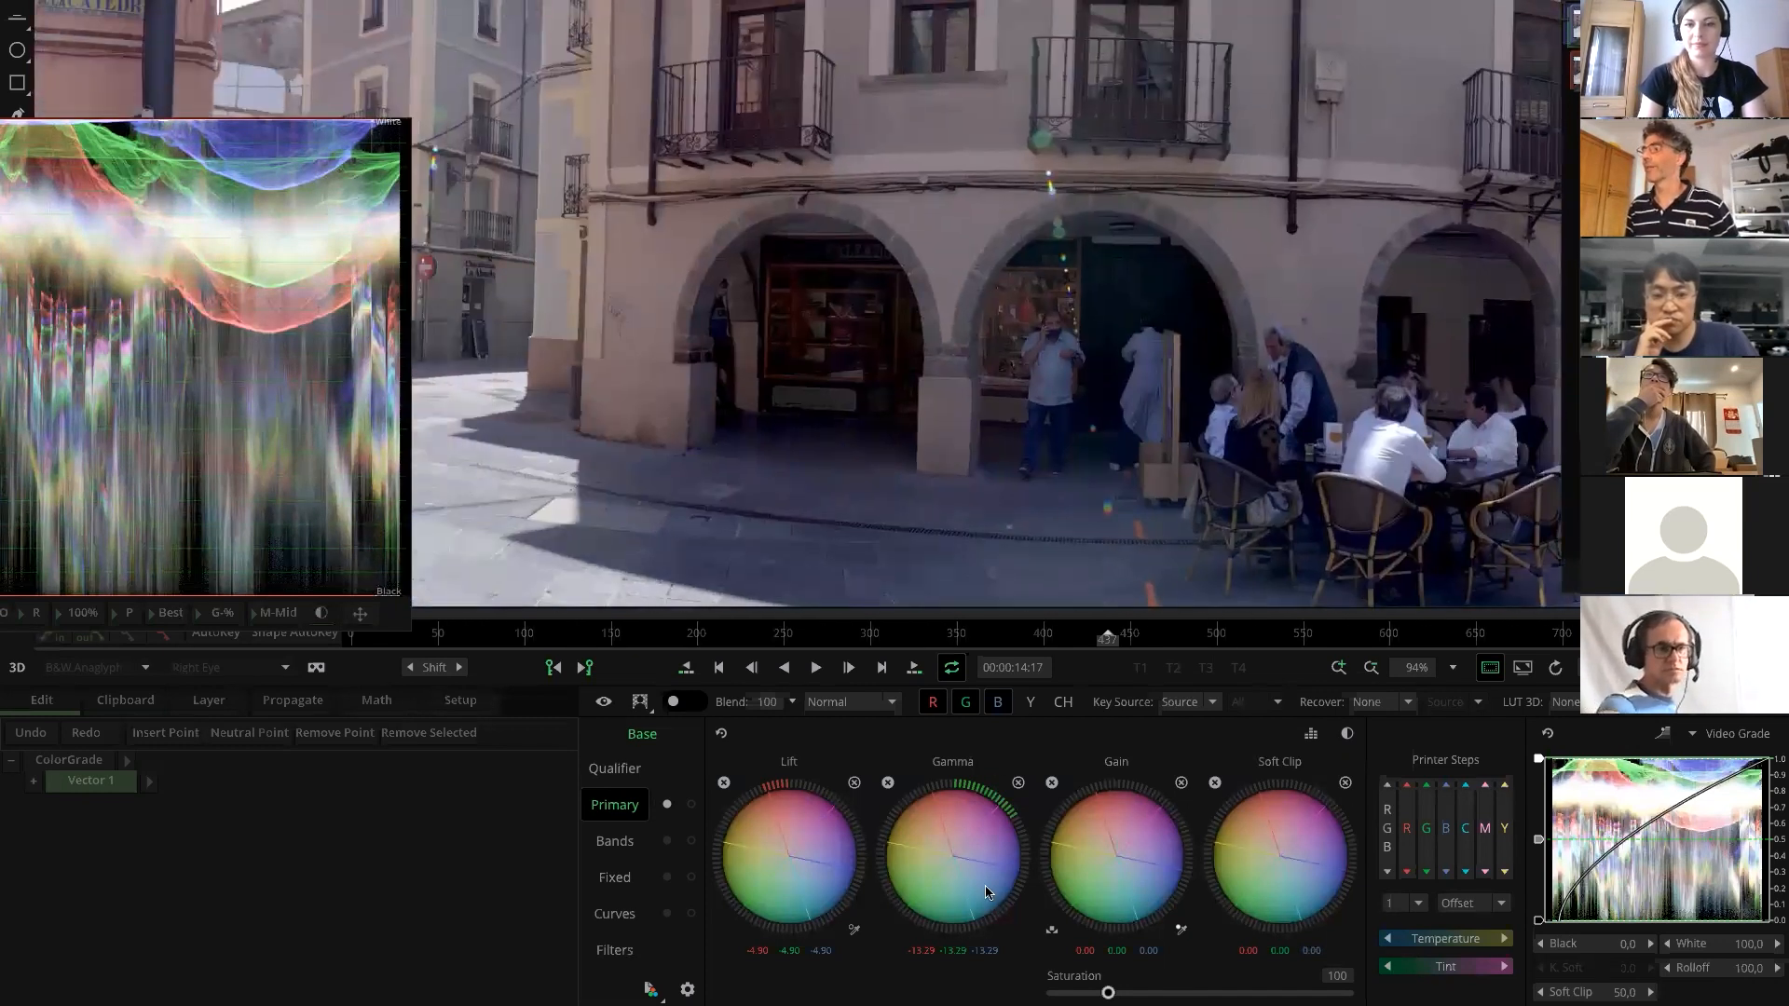
{"action": "left_click_drag", "start_coordinate": [1028, 836], "coordinate": [1075, 848]}
{"action": "left_click_drag", "start_coordinate": [745, 808], "coordinate": [797, 798]}
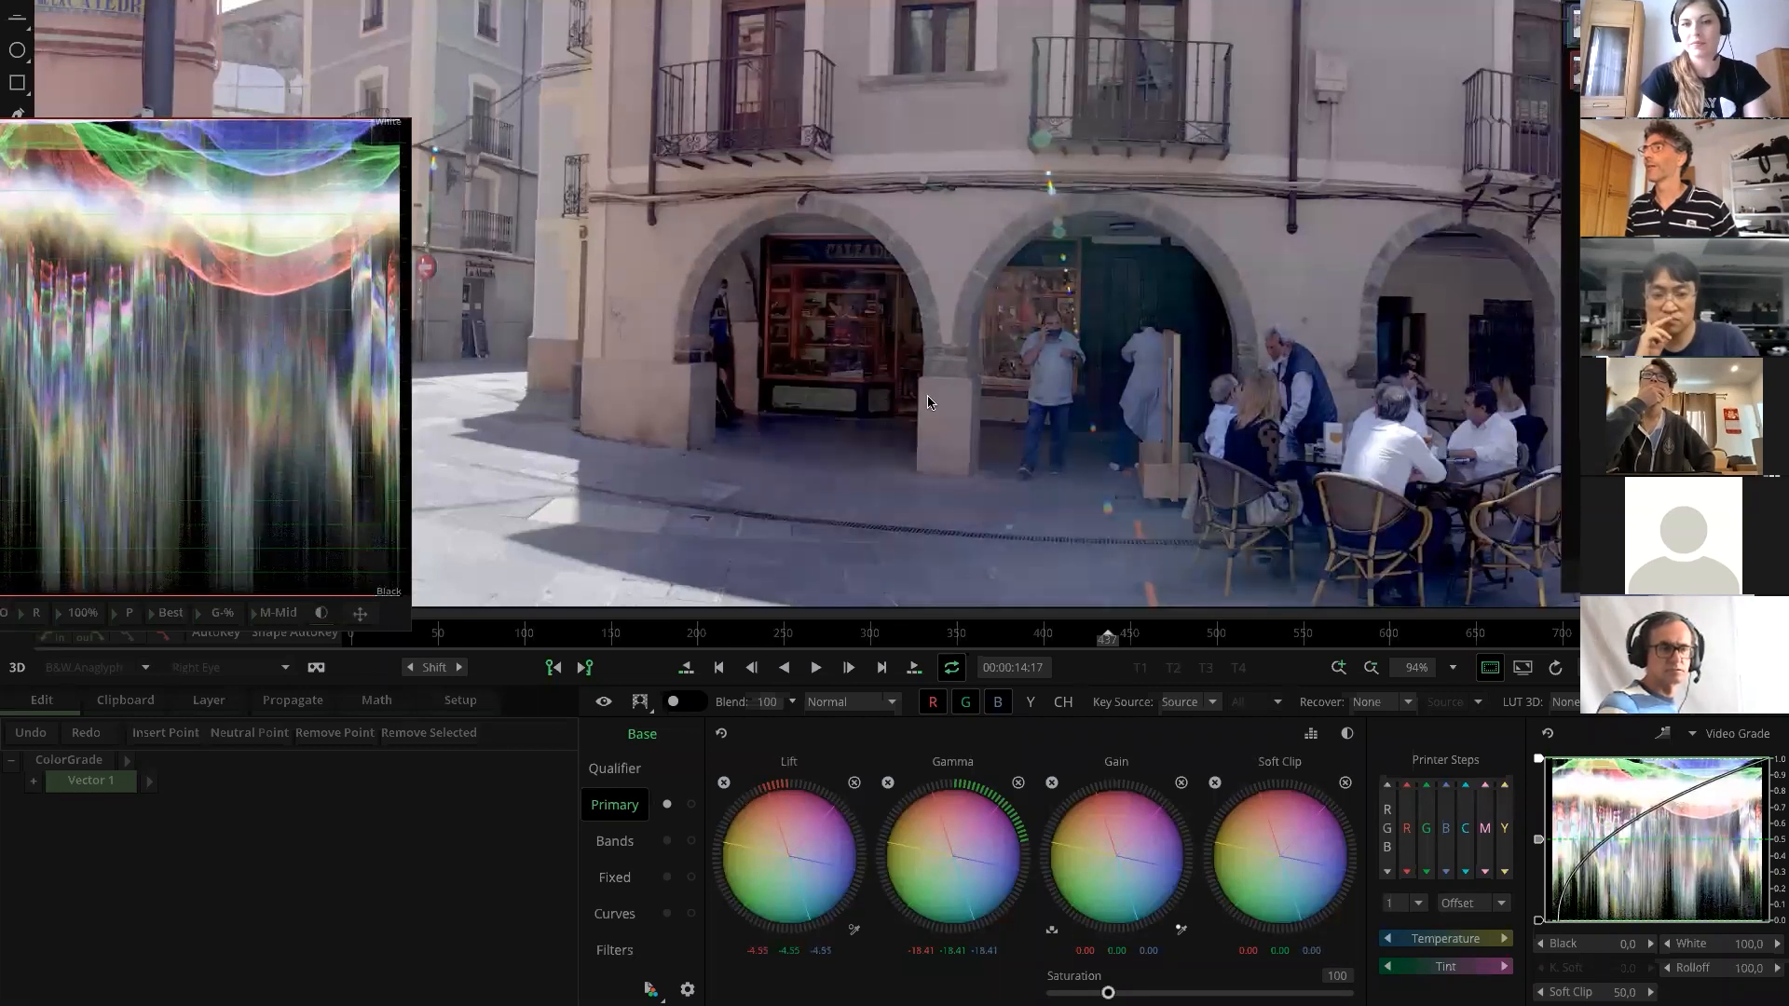
Compare the shaded arcade with and without the color grade several times, and leave the grade enabled
{"action": "scroll", "coordinate": [1049, 411], "scroll_direction": "up", "scroll_amount": 1}
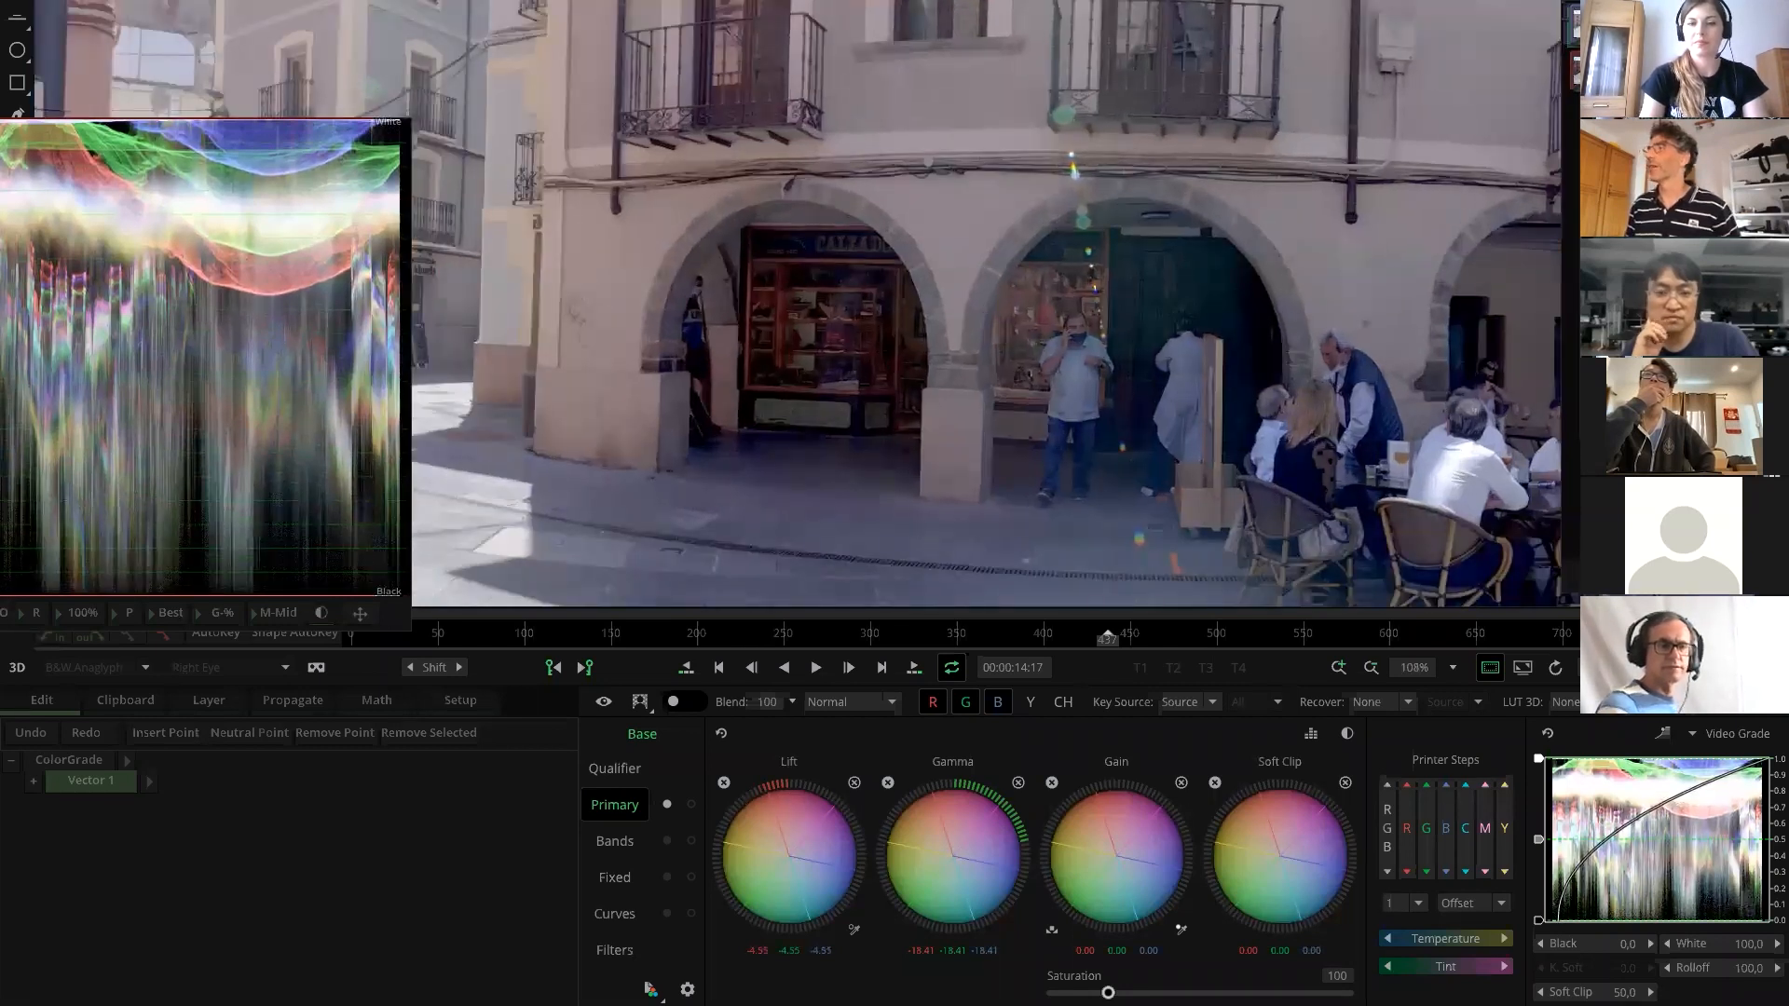
{"action": "key", "text": "shift+d"}
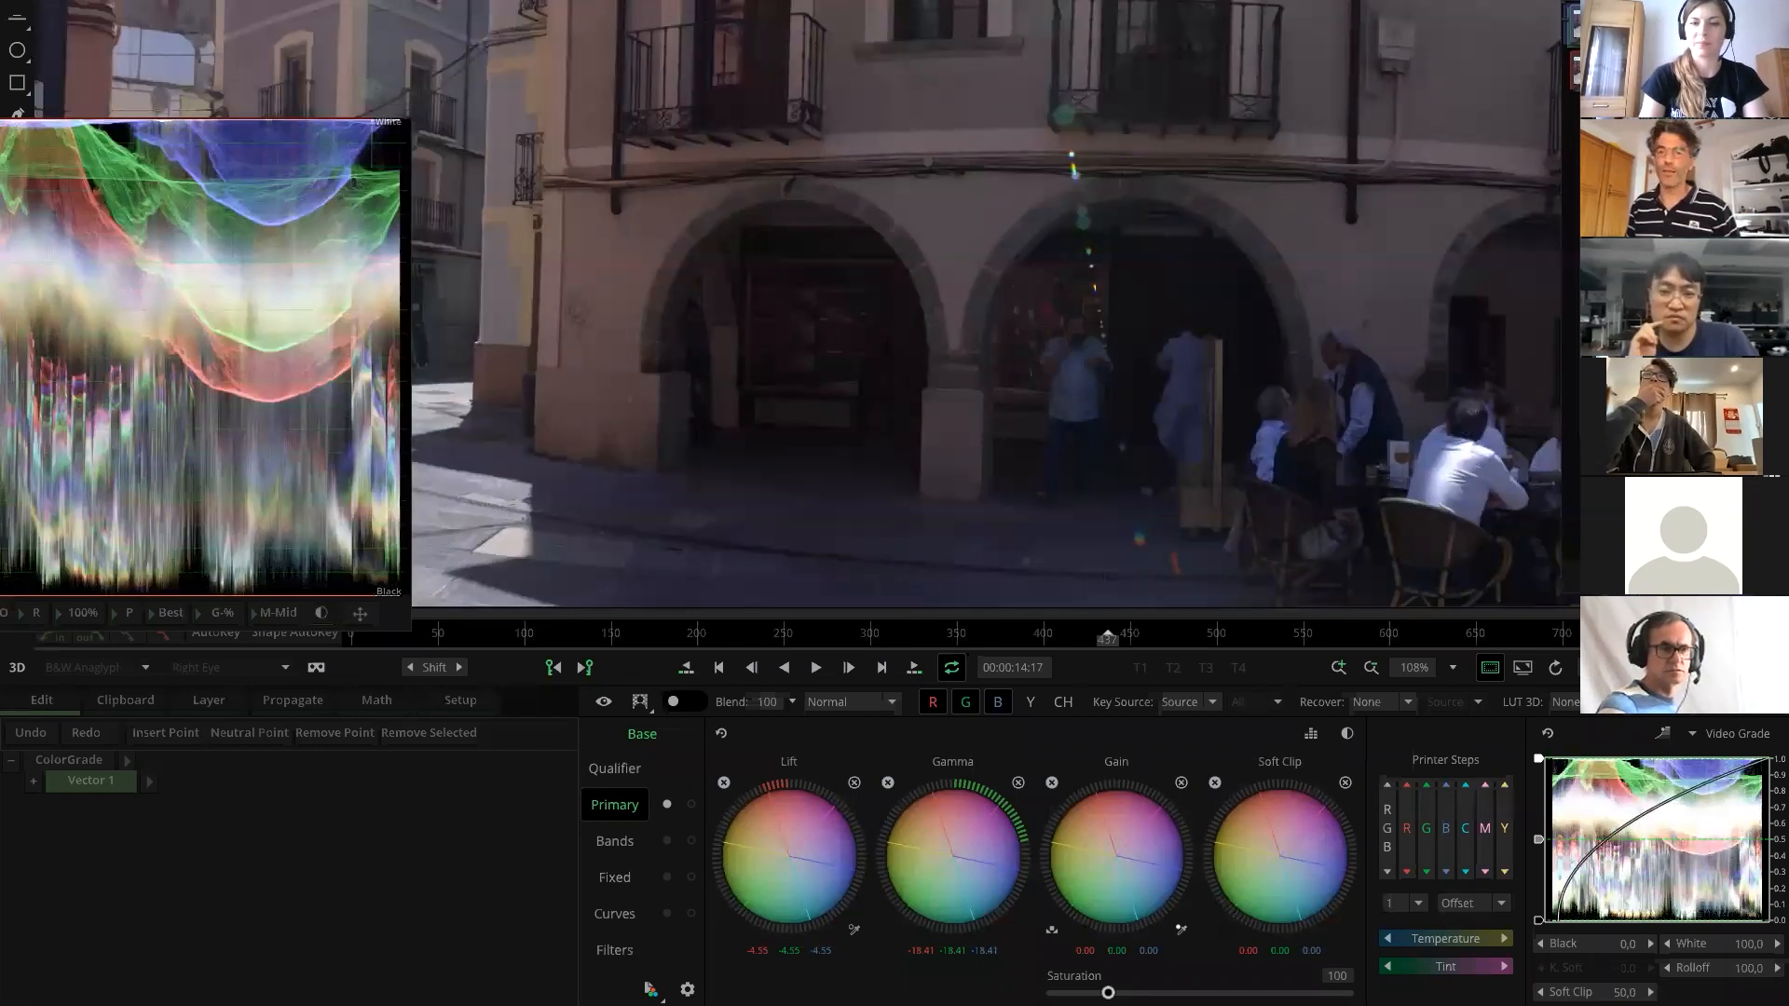
{"action": "key", "text": "shift+d"}
{"action": "key", "text": "shift+d"}
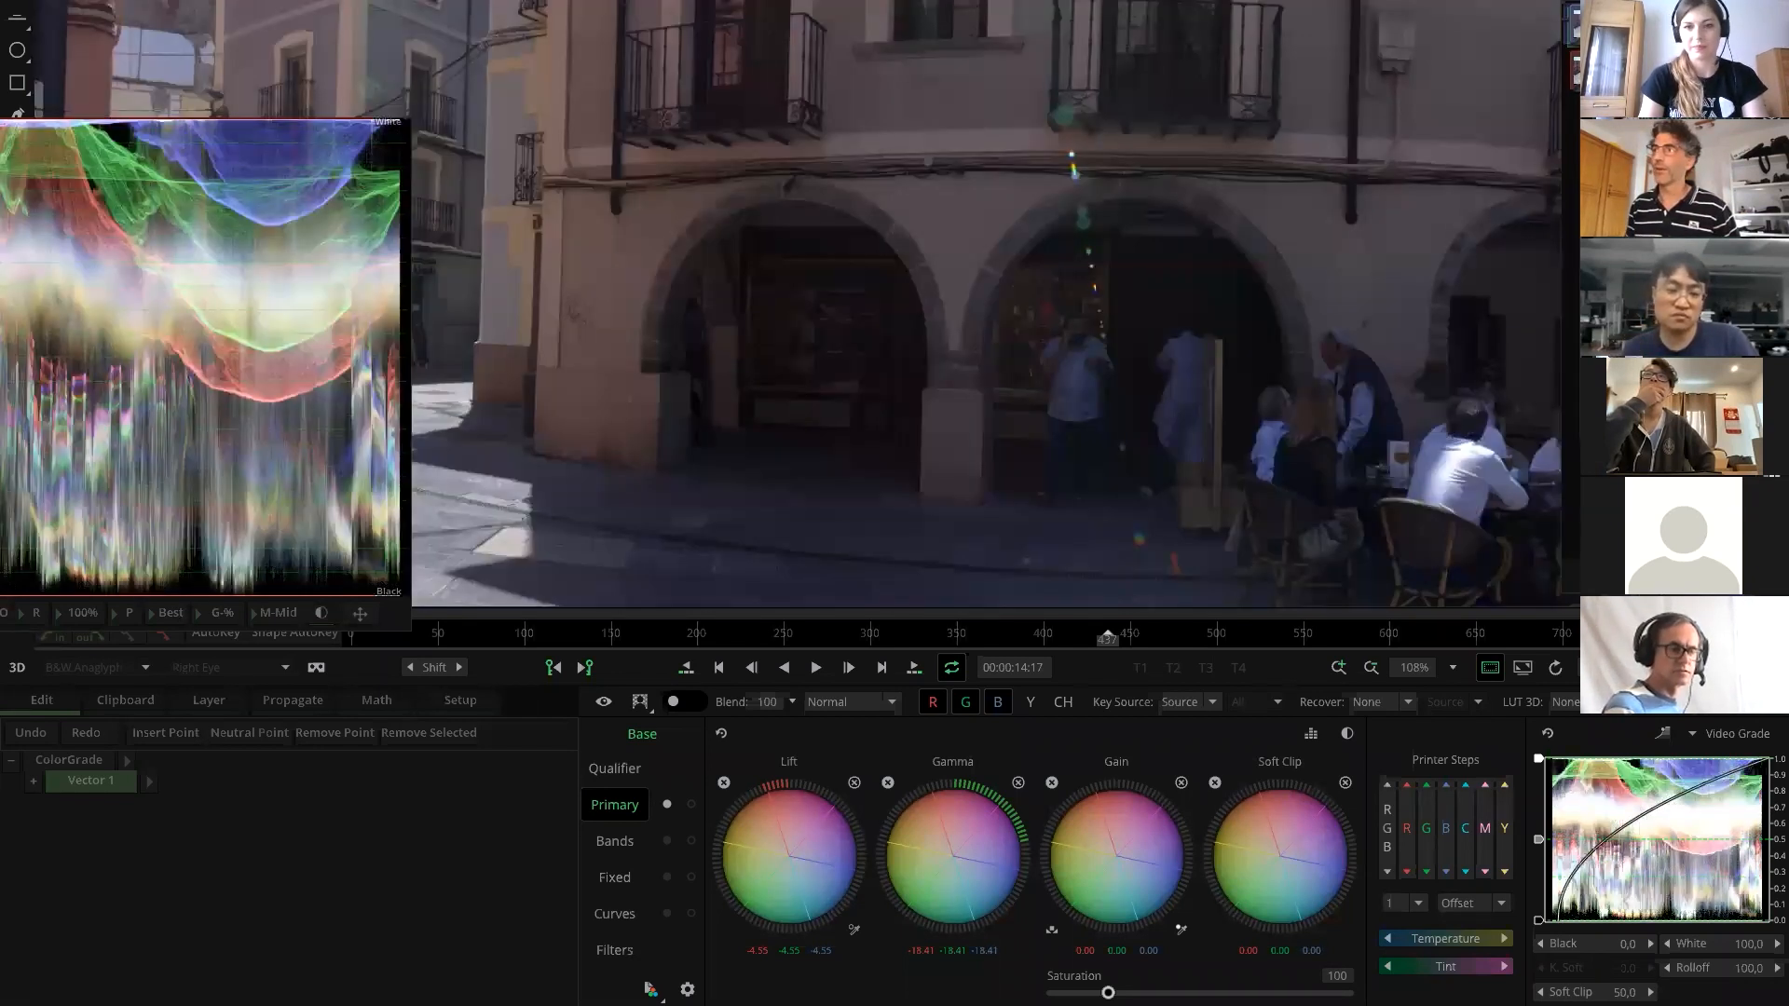
{"action": "key", "text": "shift+d"}
{"action": "key", "text": "shift+d"}
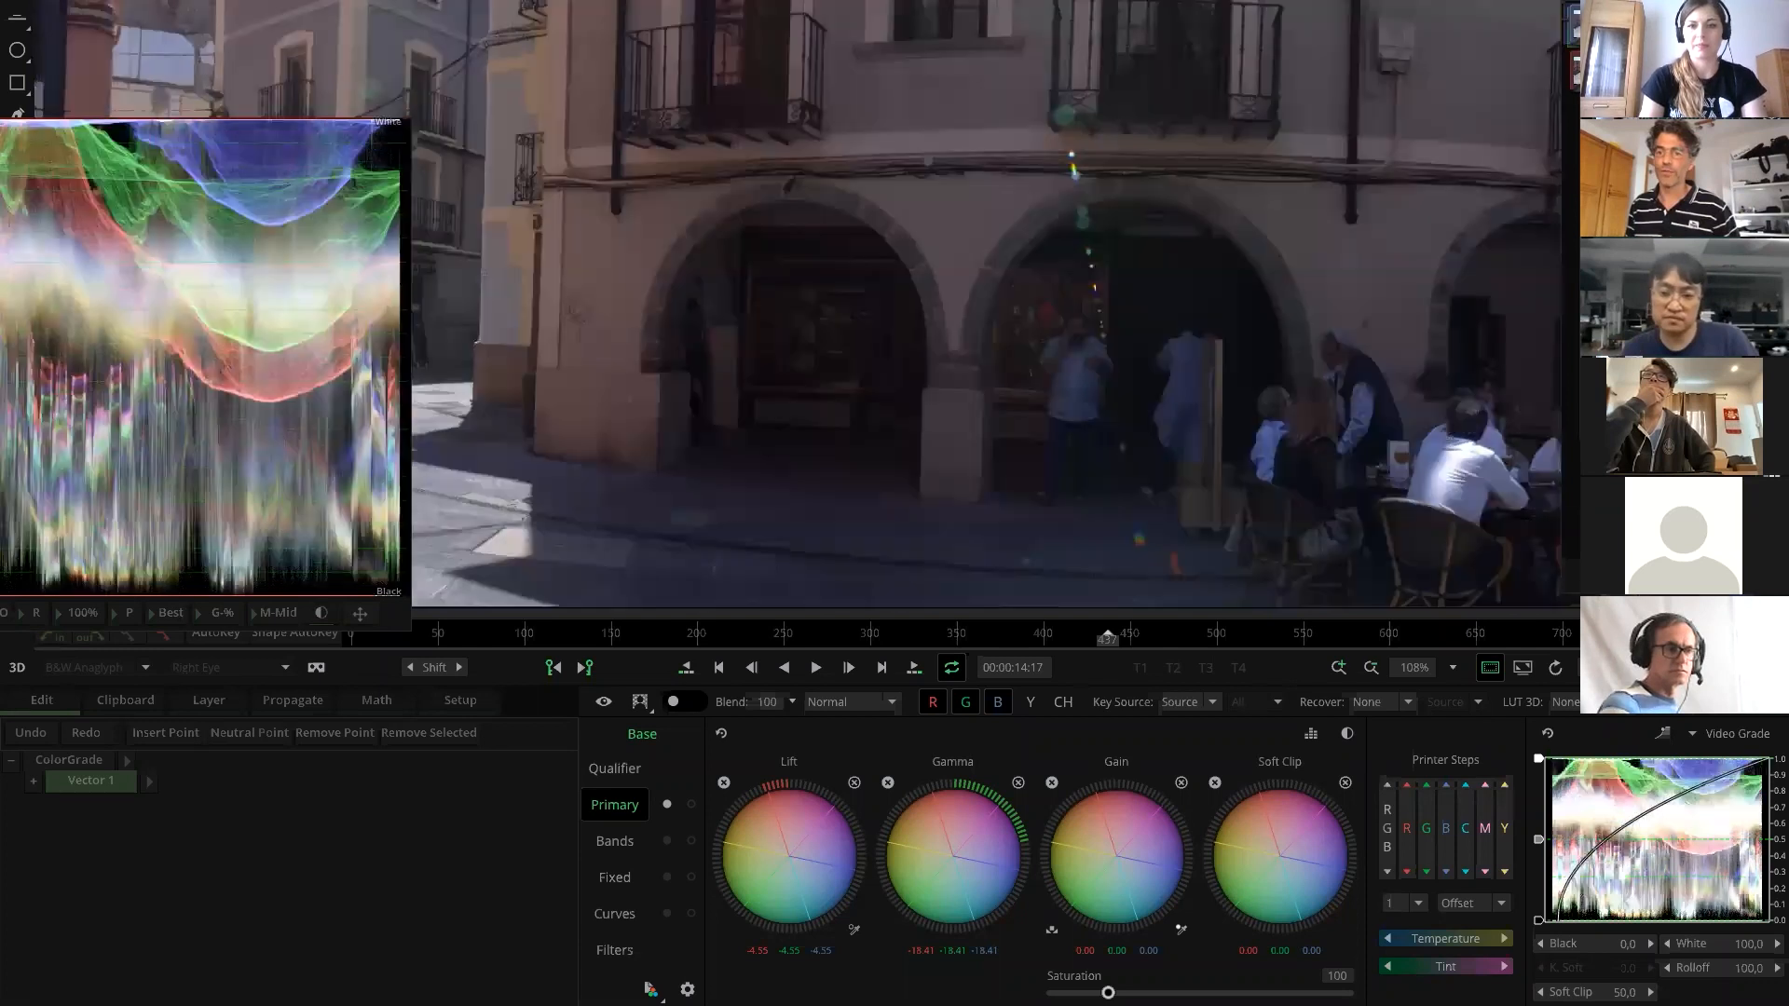
{"action": "key", "text": "shift+d"}
{"action": "scroll", "coordinate": [1078, 271], "scroll_direction": "down", "scroll_amount": 6}
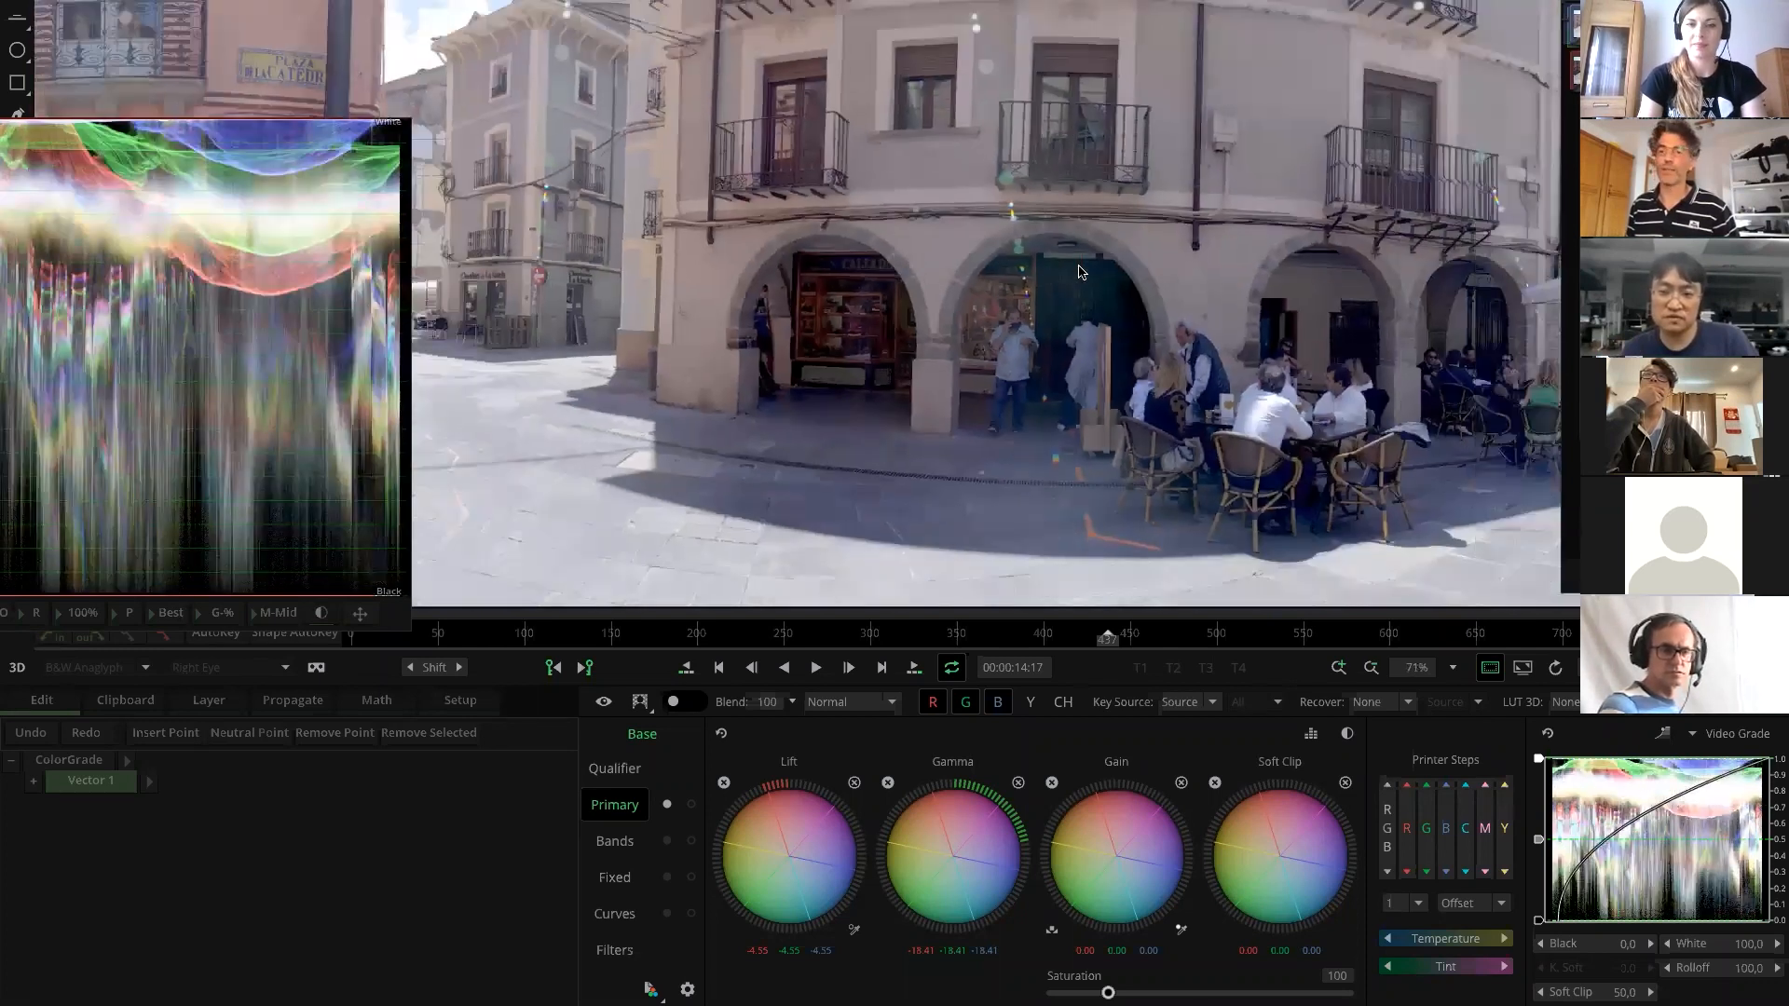
Balance the whole plaza's contrast with Gain at about -13.37, Lift at about -5.40 and Gamma at about -15.92
{"action": "left_click_drag", "start_coordinate": [1205, 320], "coordinate": [843, 349]}
{"action": "left_click_drag", "start_coordinate": [1032, 831], "coordinate": [880, 877]}
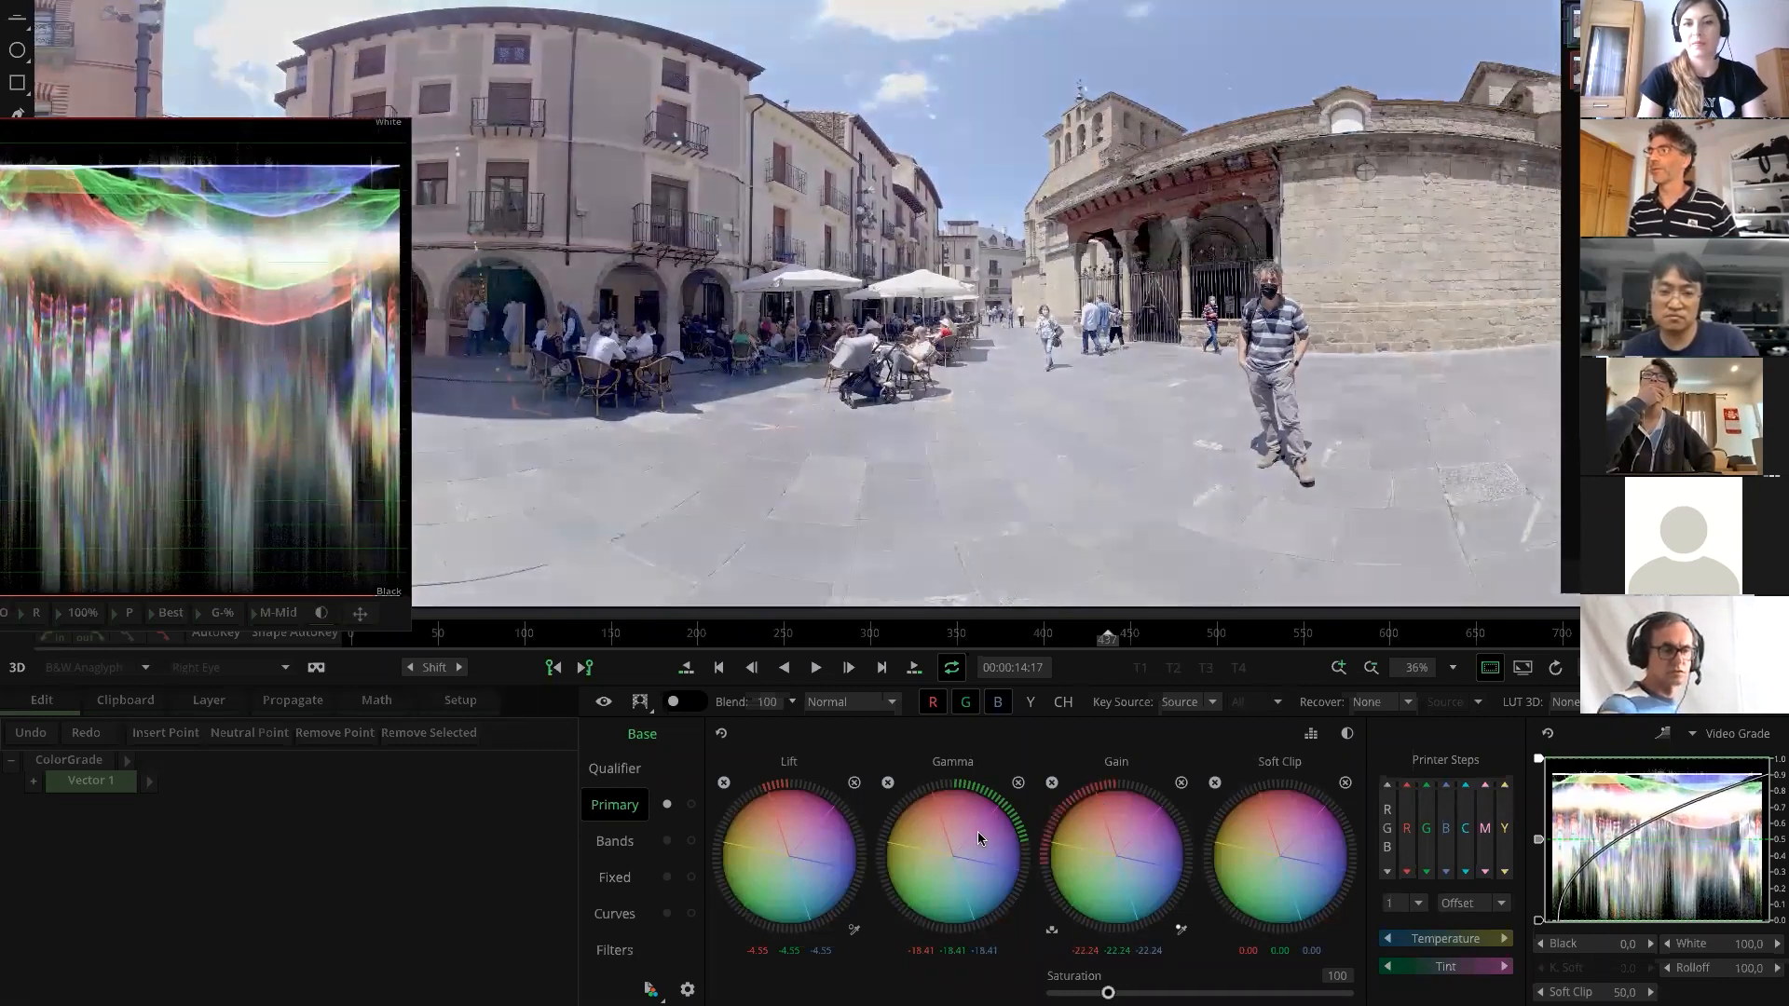
{"action": "left_click_drag", "start_coordinate": [1121, 809], "coordinate": [1090, 811]}
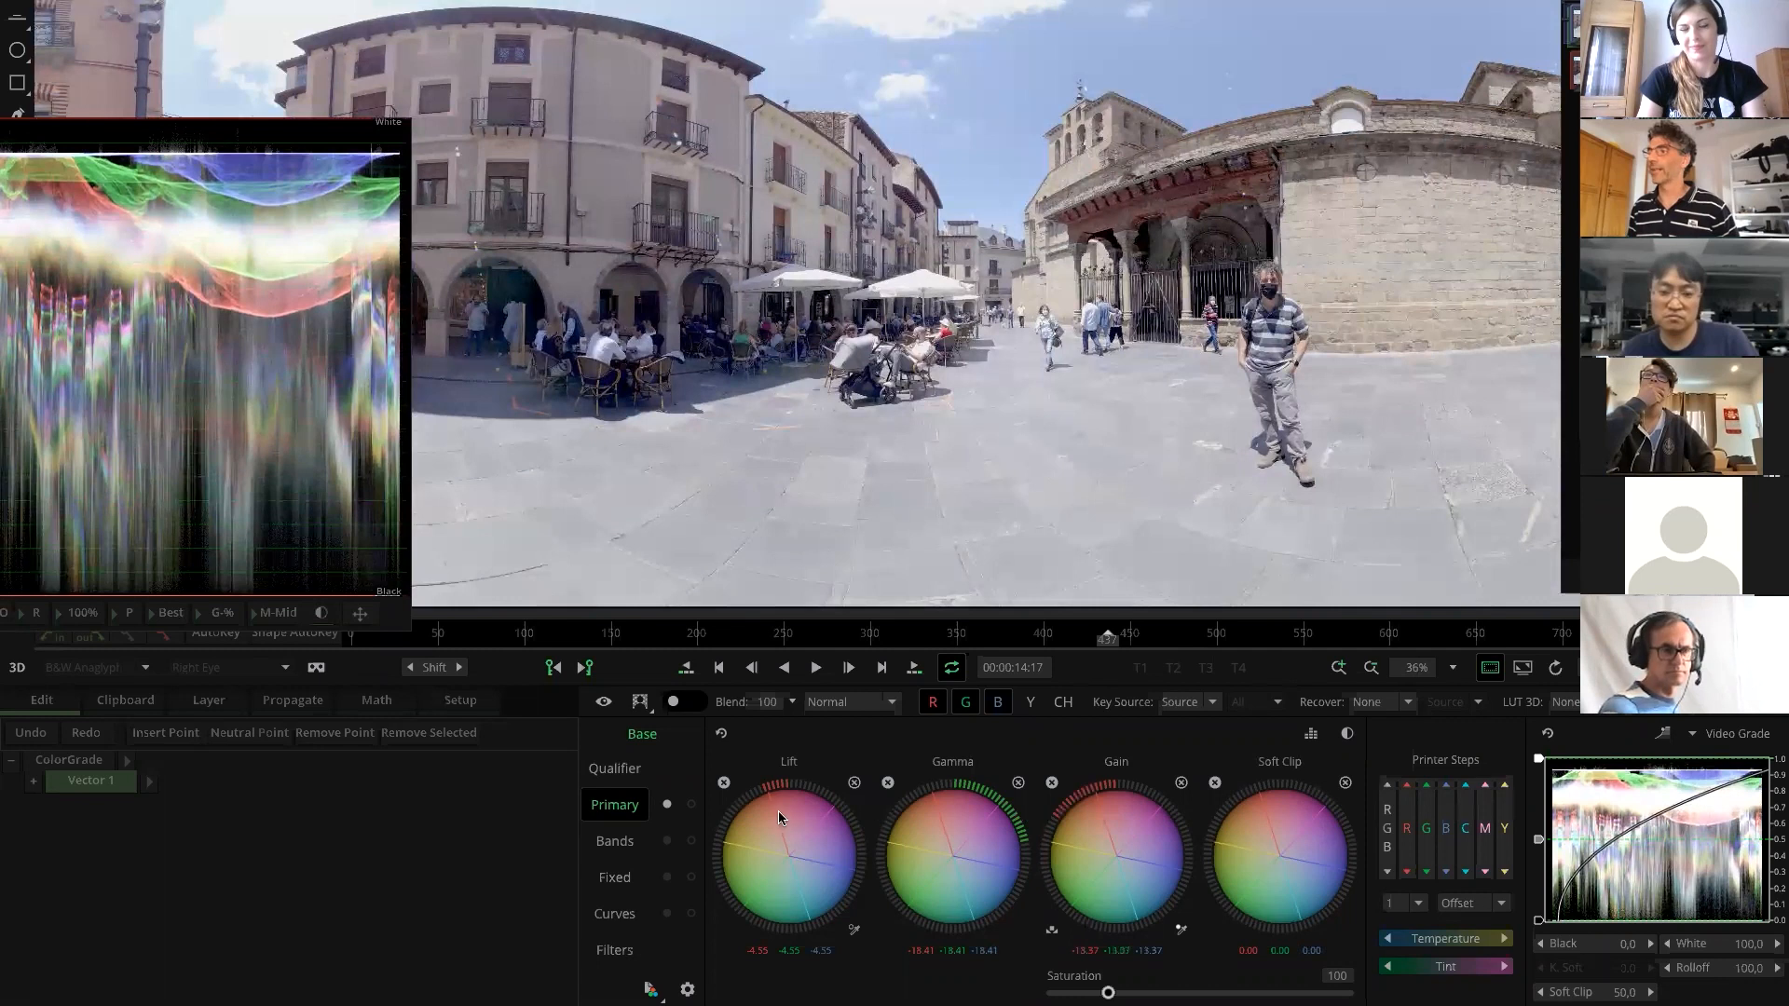
{"action": "left_click_drag", "start_coordinate": [761, 795], "coordinate": [975, 804]}
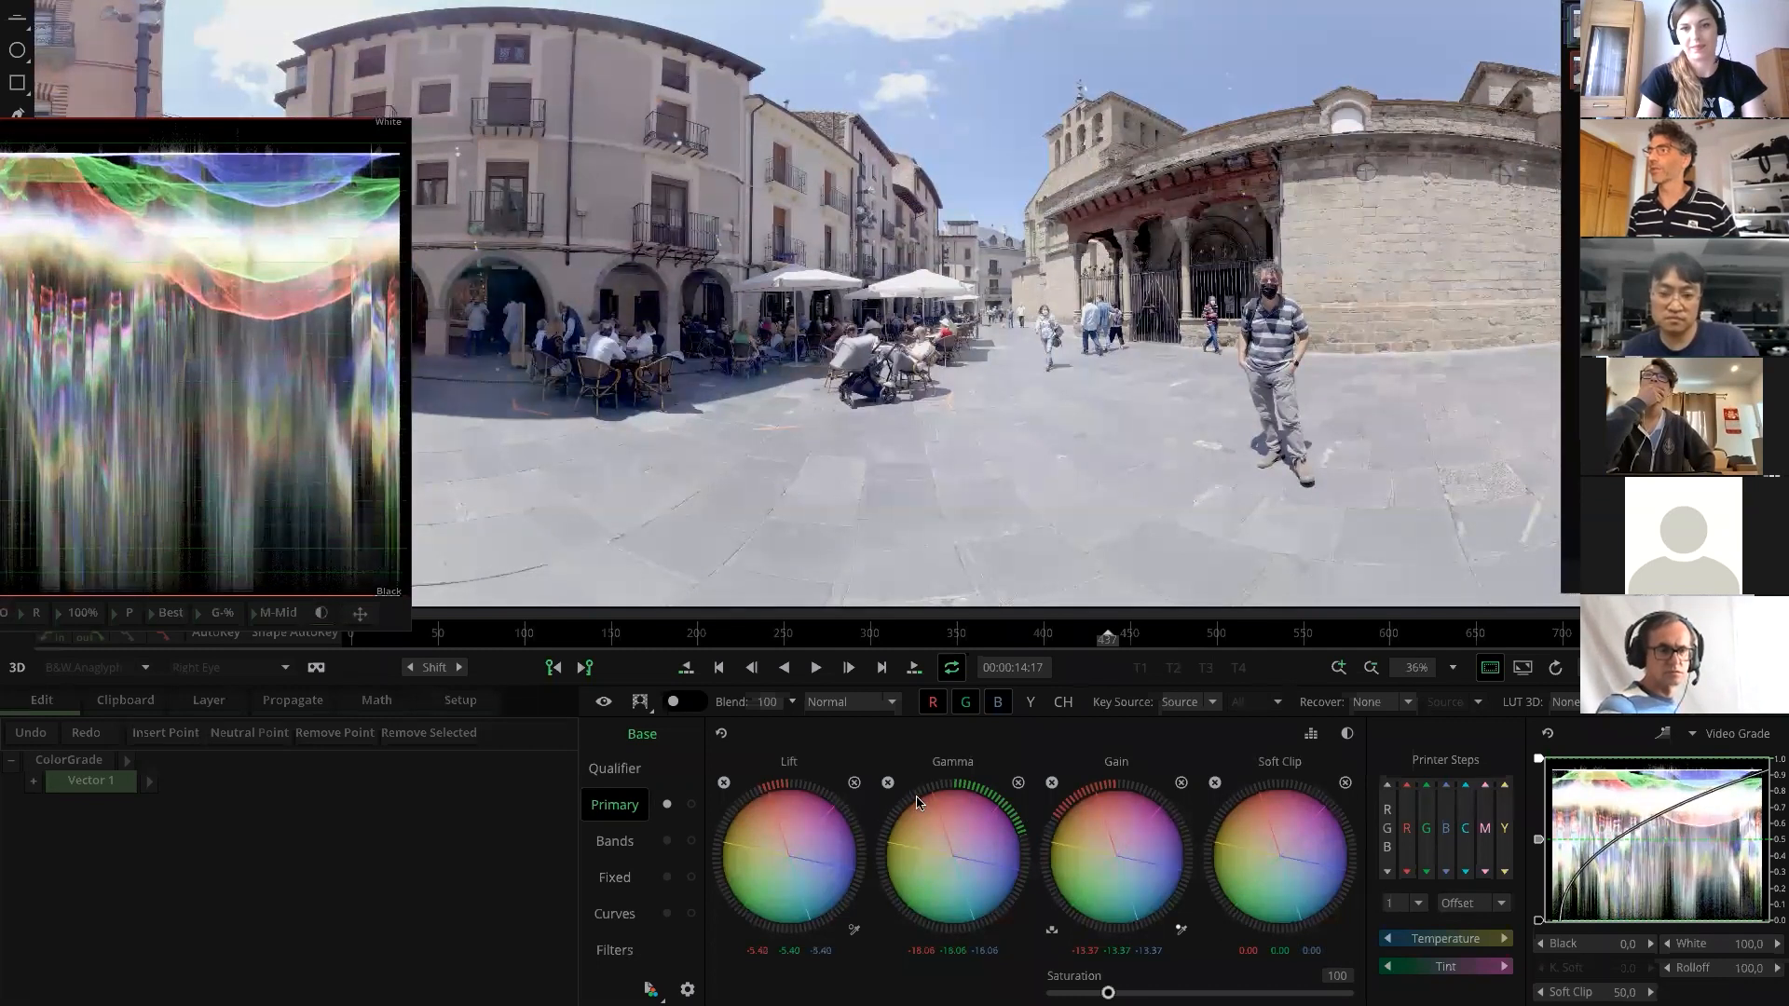
{"action": "scroll", "coordinate": [942, 798], "scroll_direction": "up", "scroll_amount": 2}
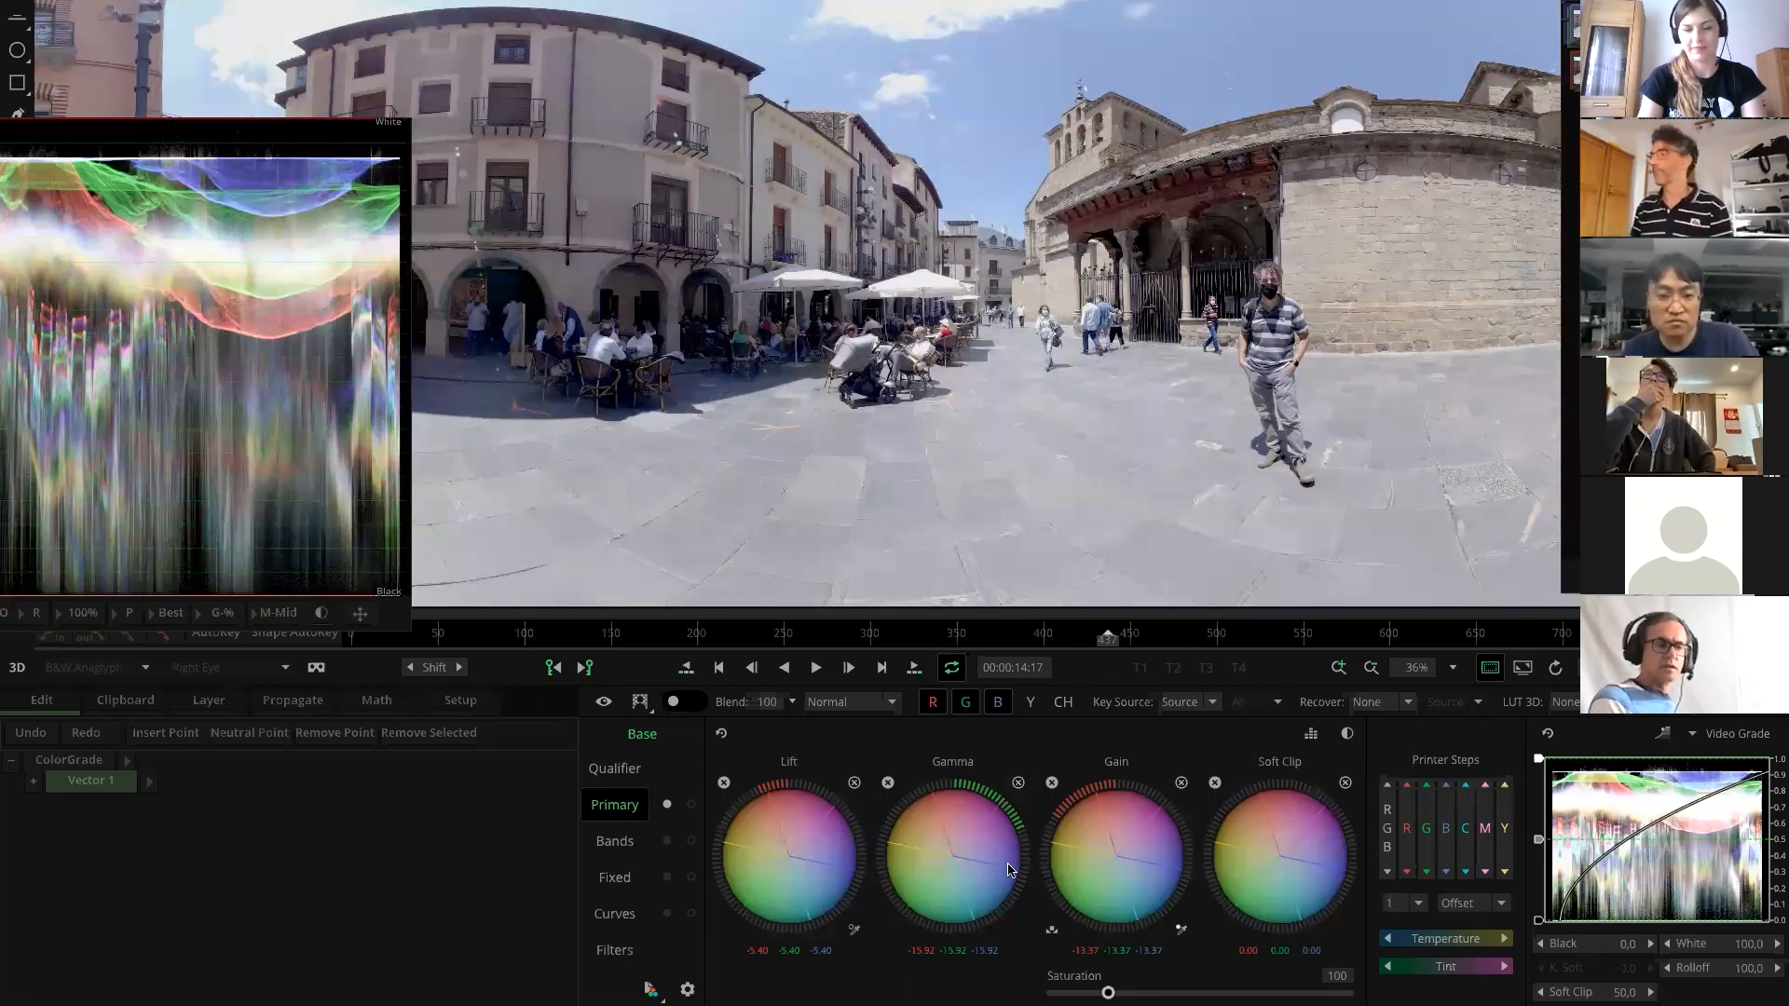
Return to the timeline, open the next VR Stitch built from cam1 to cam8, and examine its full panorama
{"action": "key", "text": "Escape"}
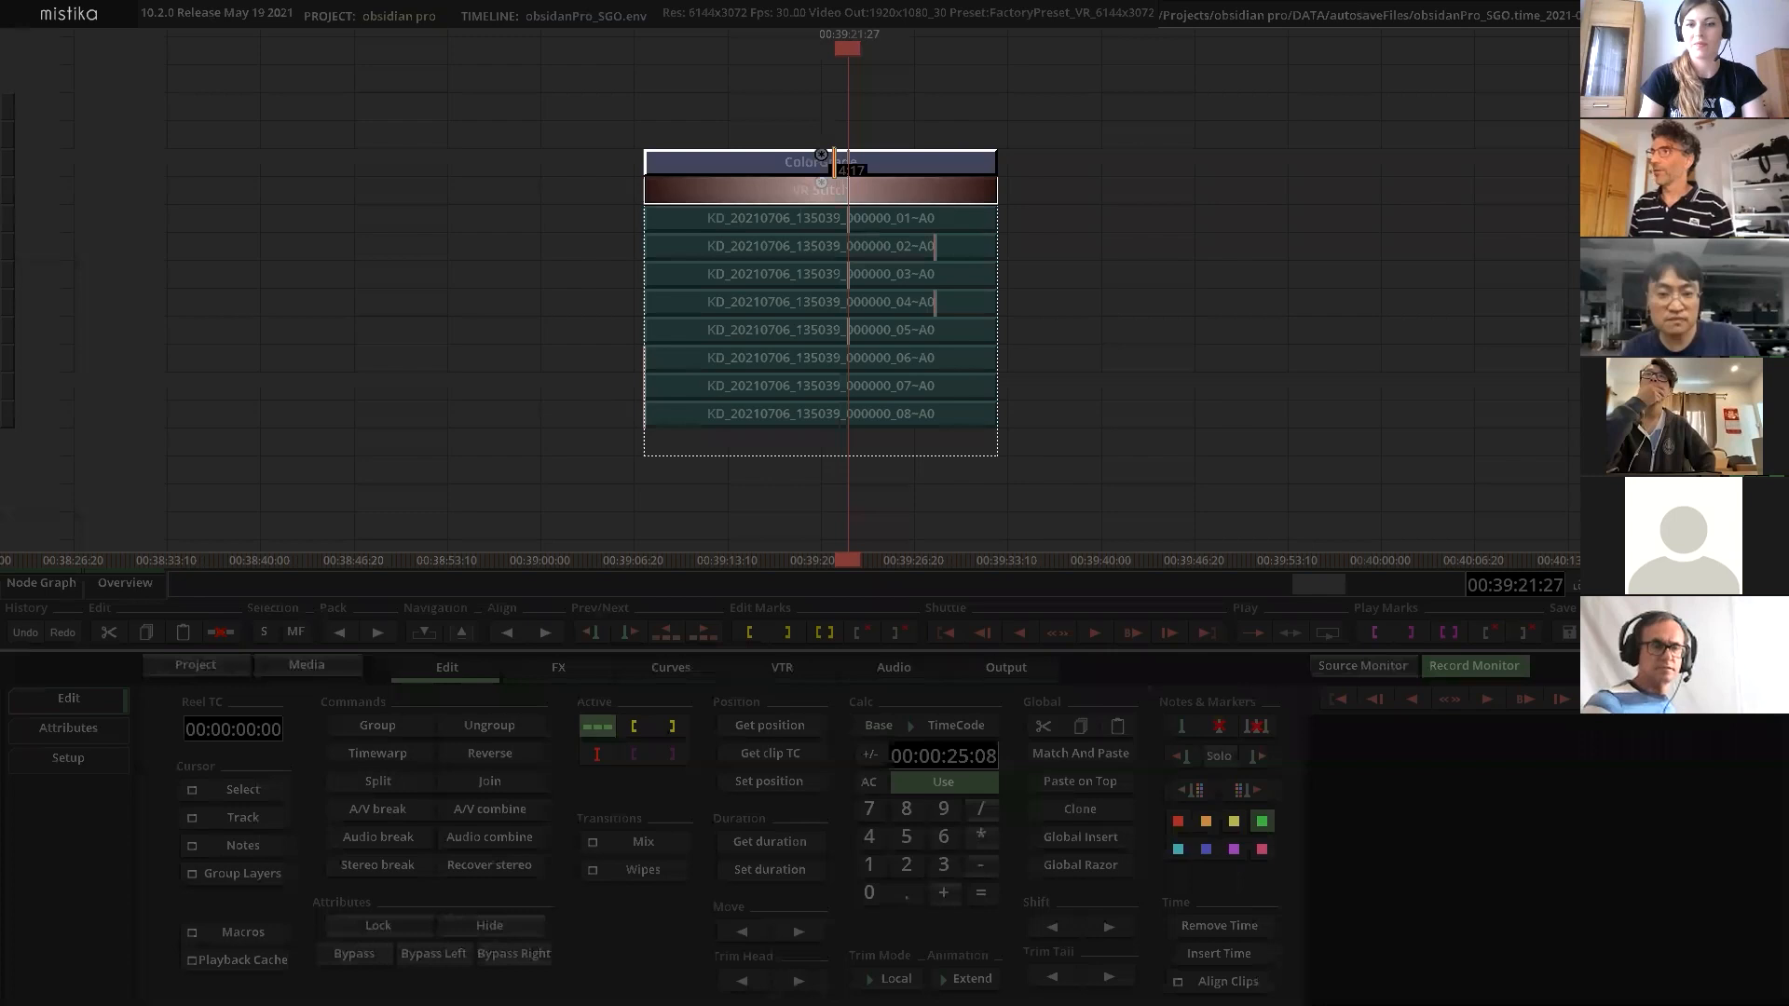
{"action": "scroll", "coordinate": [1100, 391], "scroll_direction": "down", "scroll_amount": 3}
{"action": "left_click_drag", "start_coordinate": [1272, 340], "coordinate": [474, 363]}
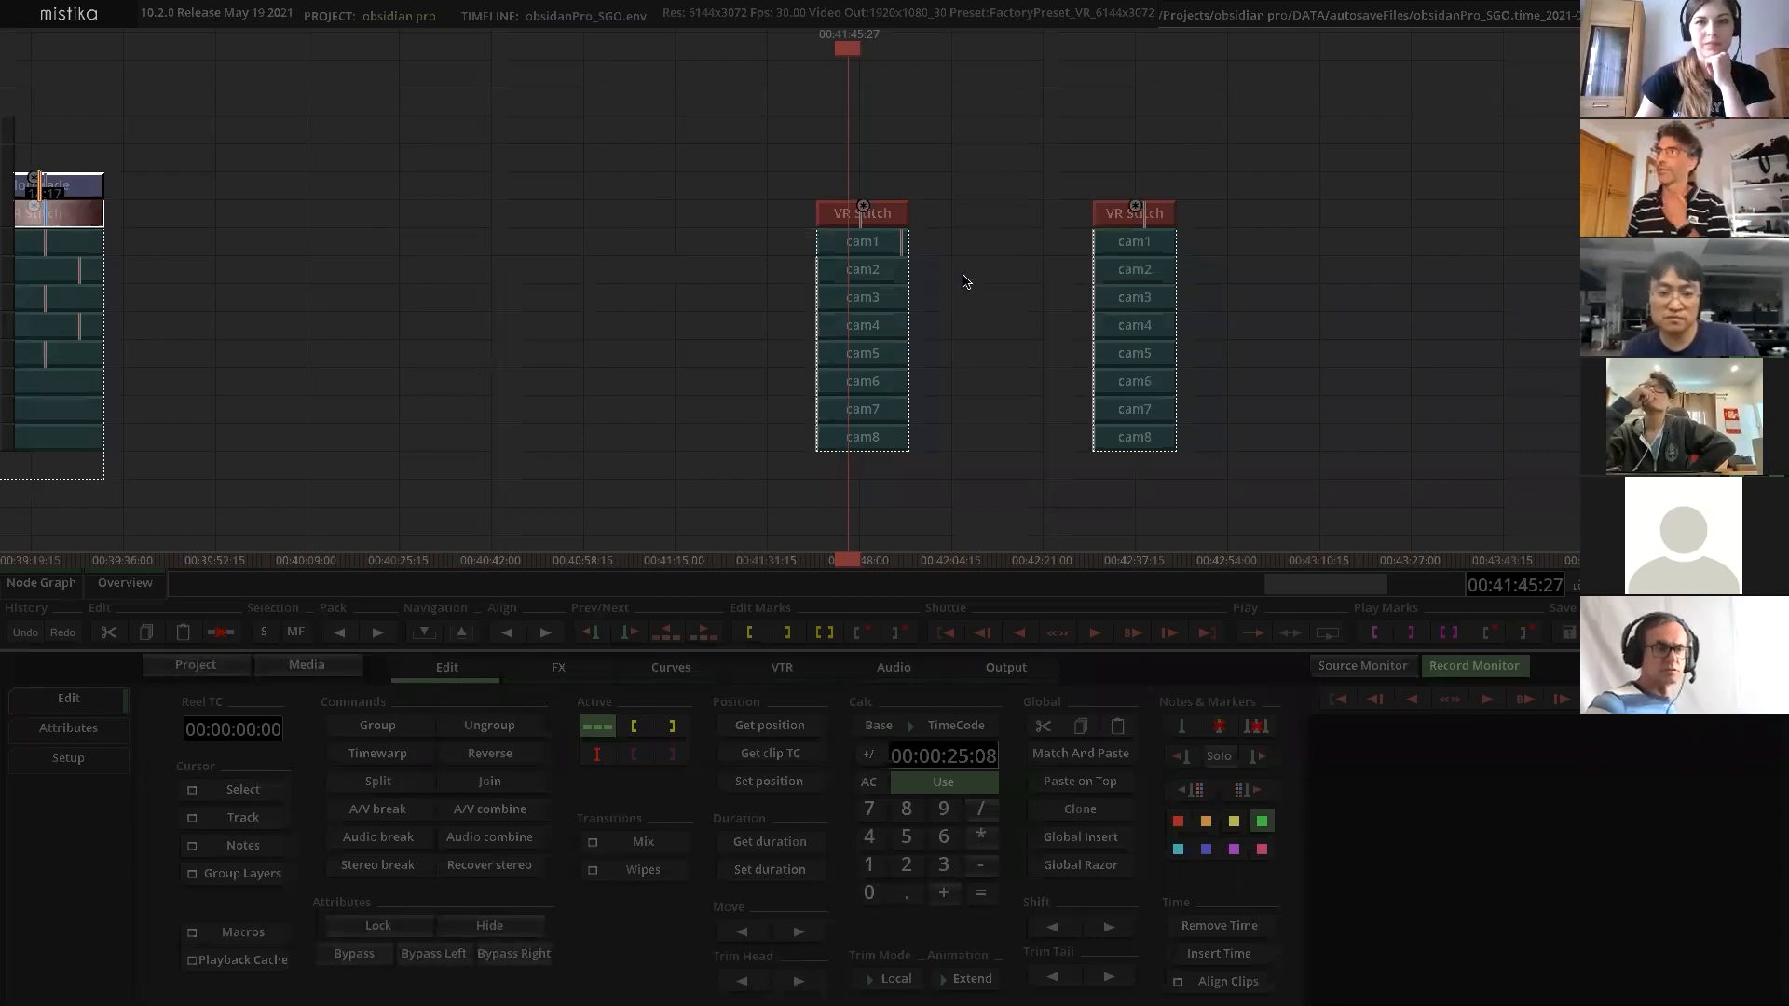
{"action": "left_click_drag", "start_coordinate": [978, 300], "coordinate": [963, 308]}
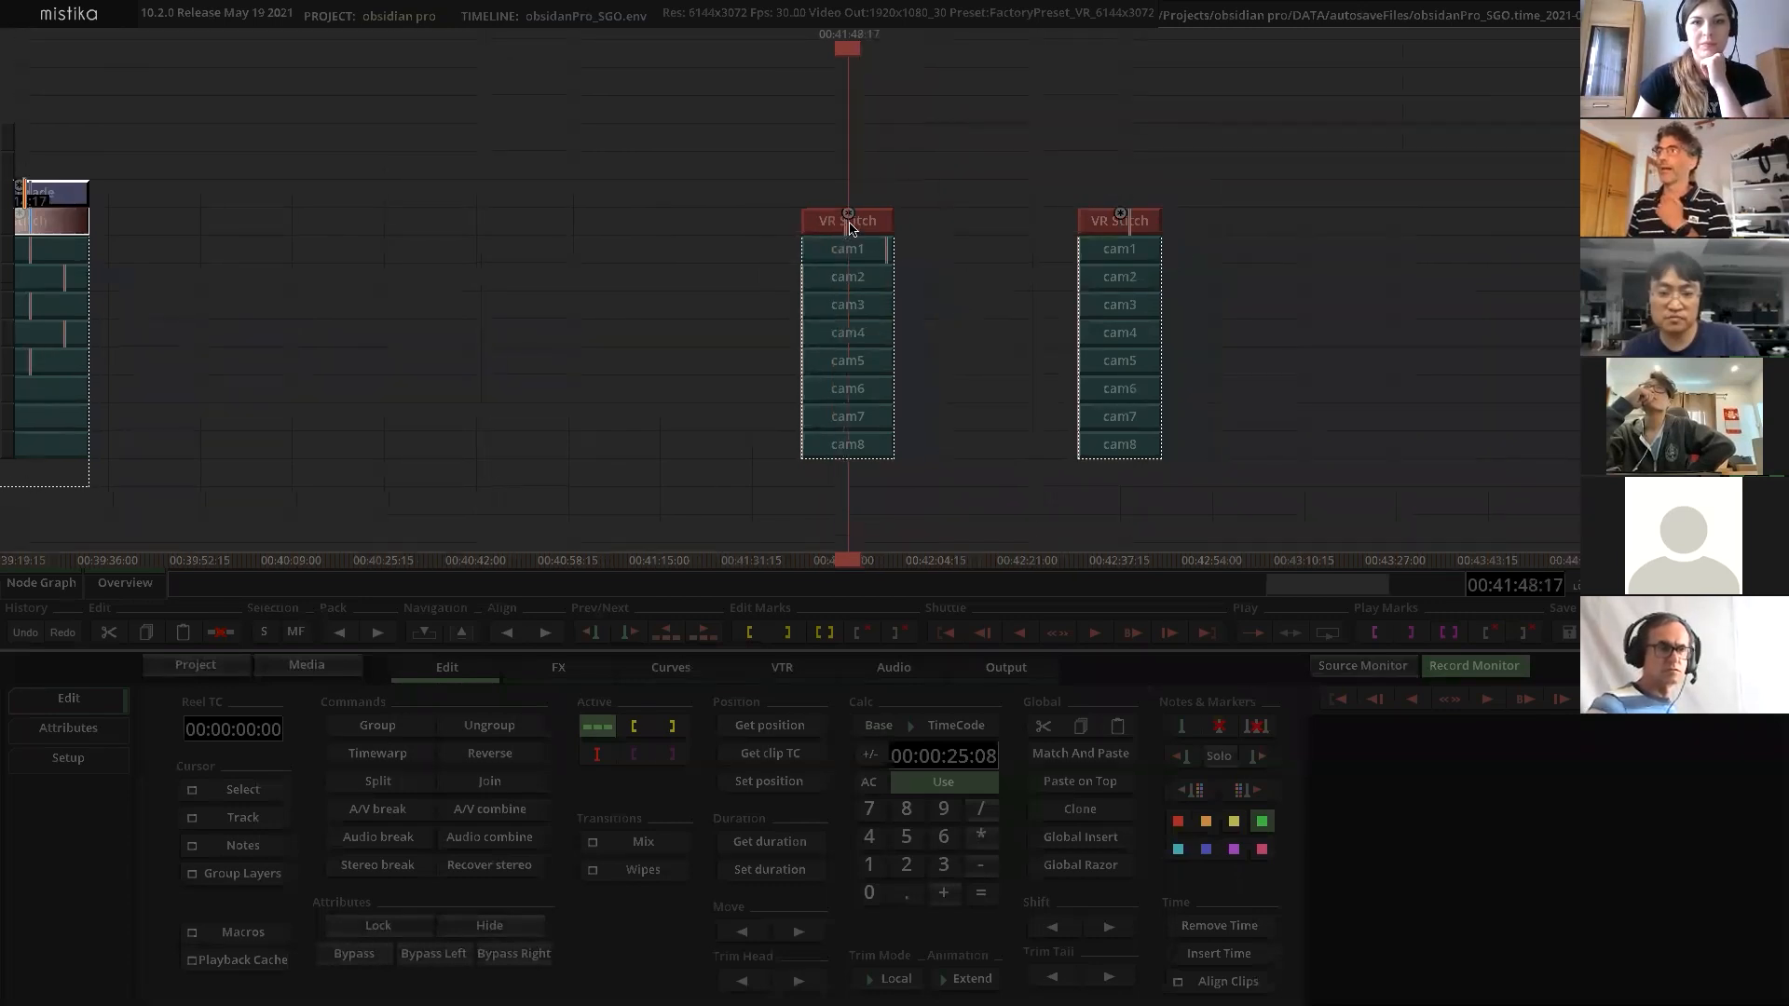
{"action": "left_click", "coordinate": [849, 227]}
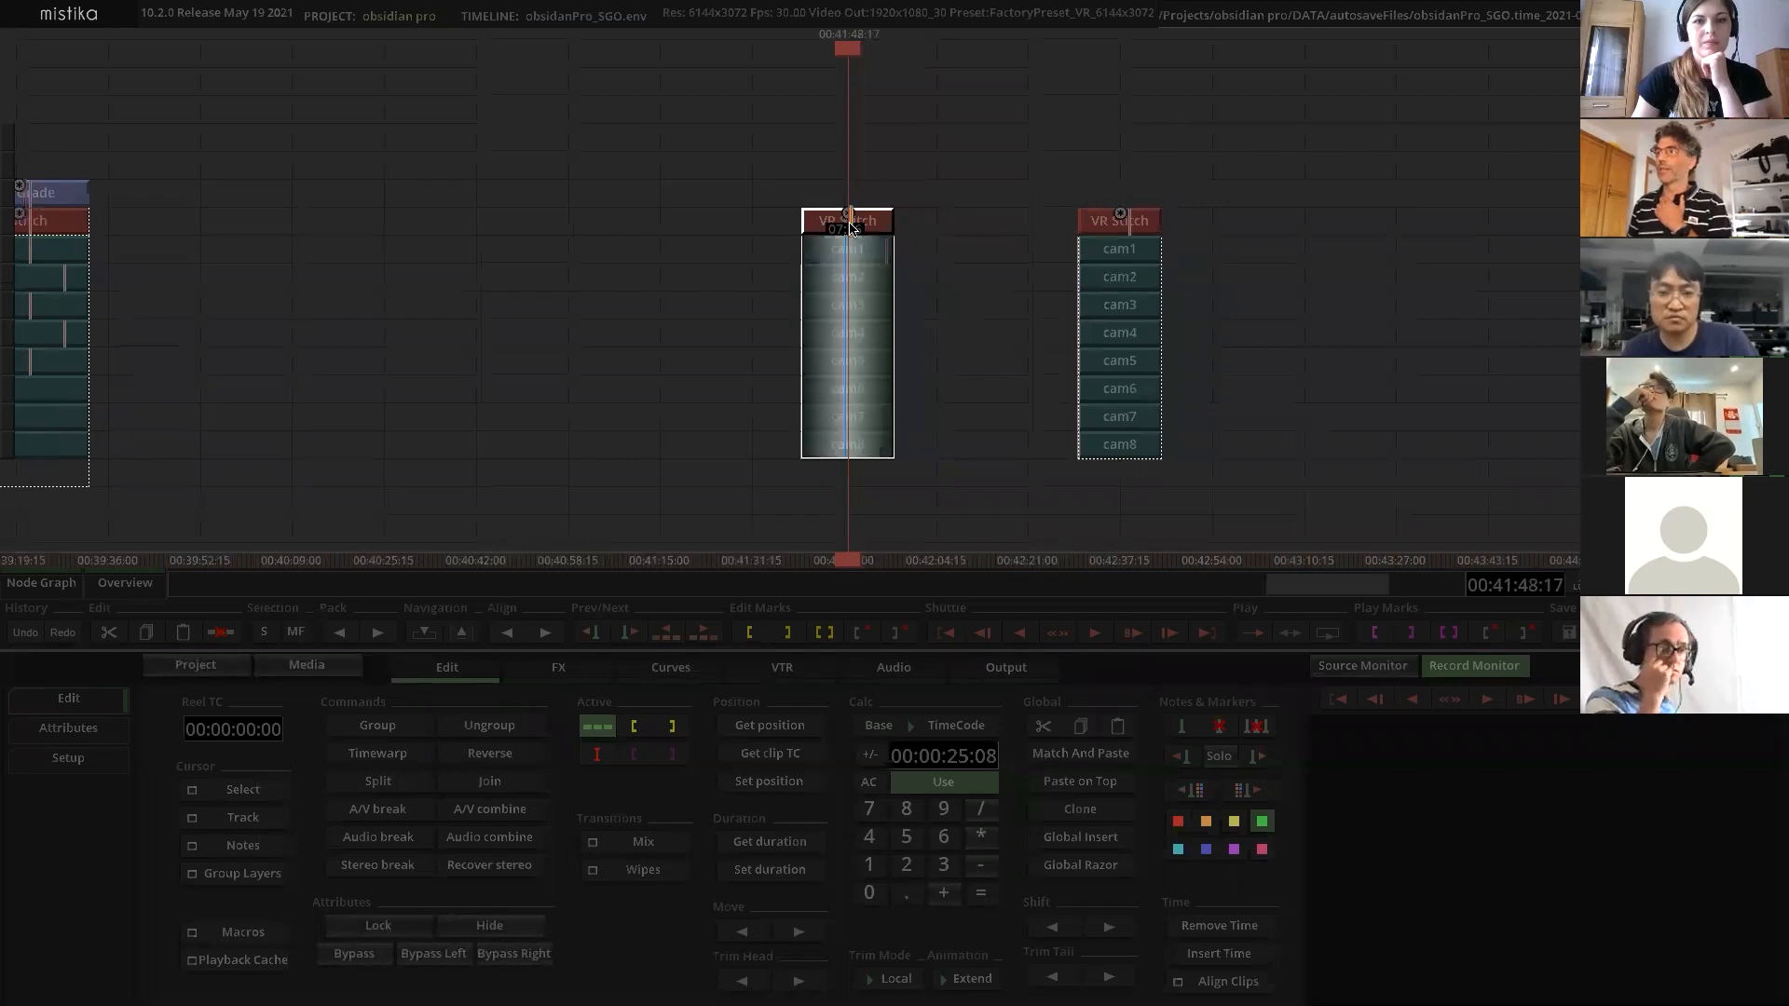
{"action": "double_click", "coordinate": [850, 229]}
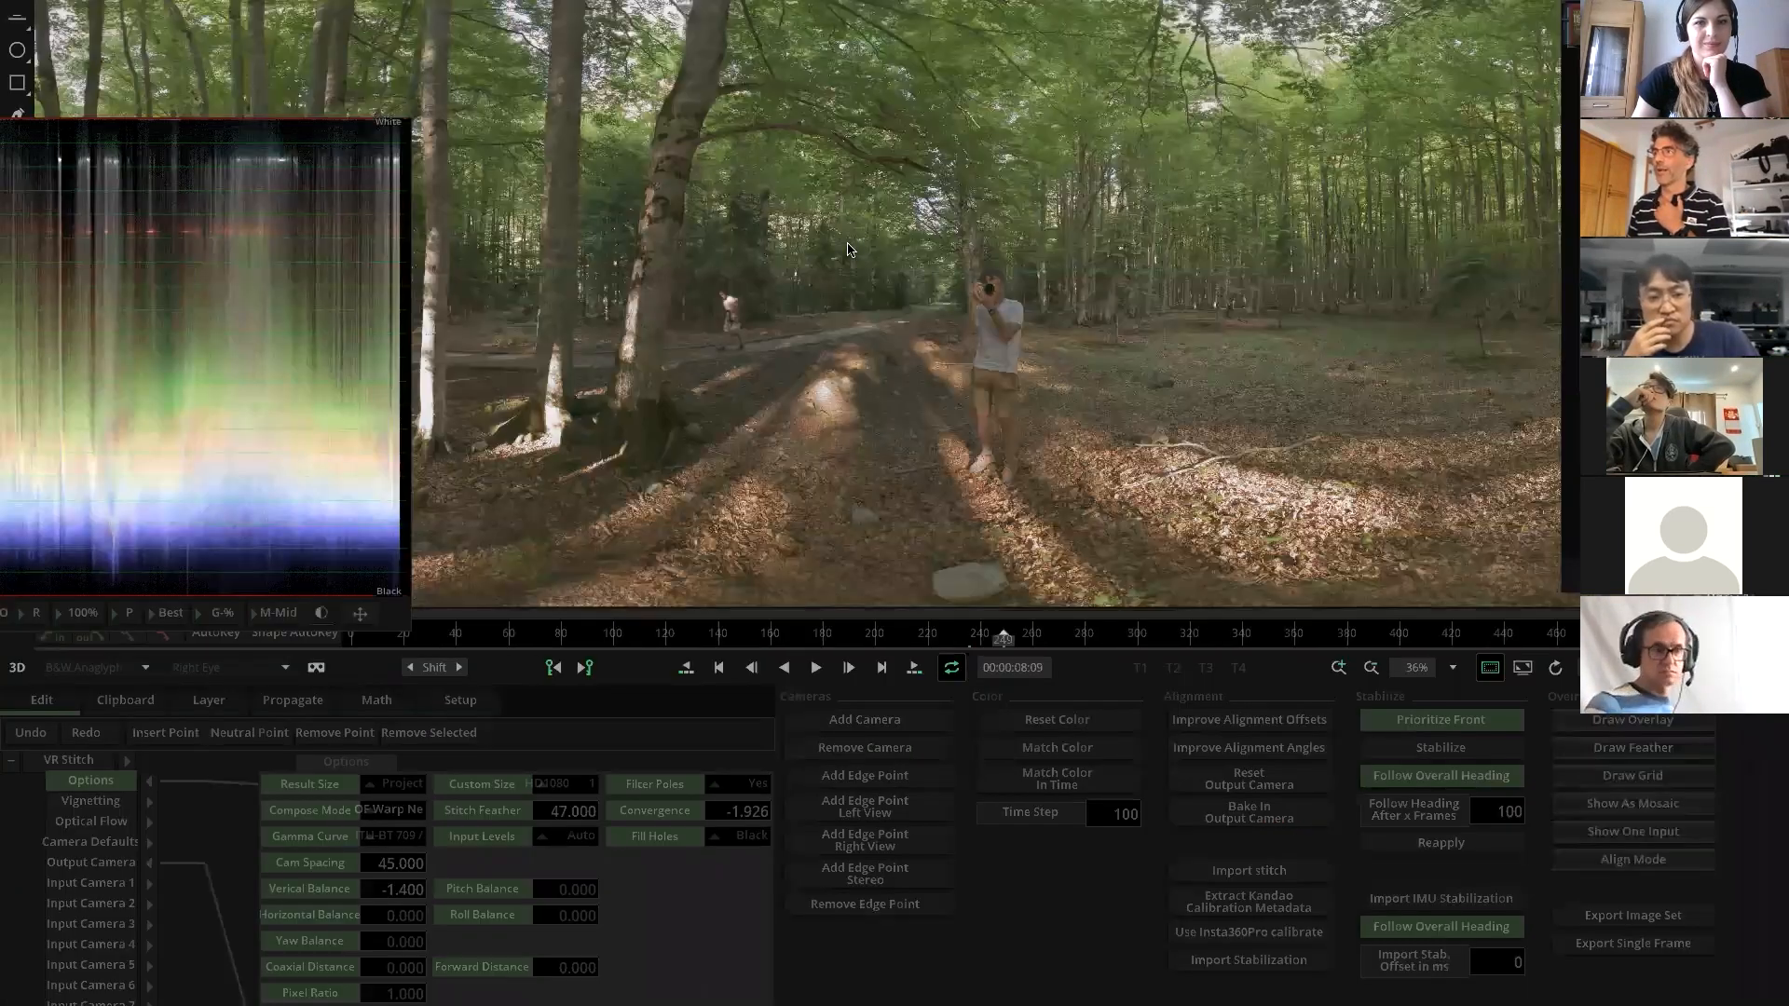
{"action": "scroll", "coordinate": [853, 280], "scroll_direction": "down", "scroll_amount": 4}
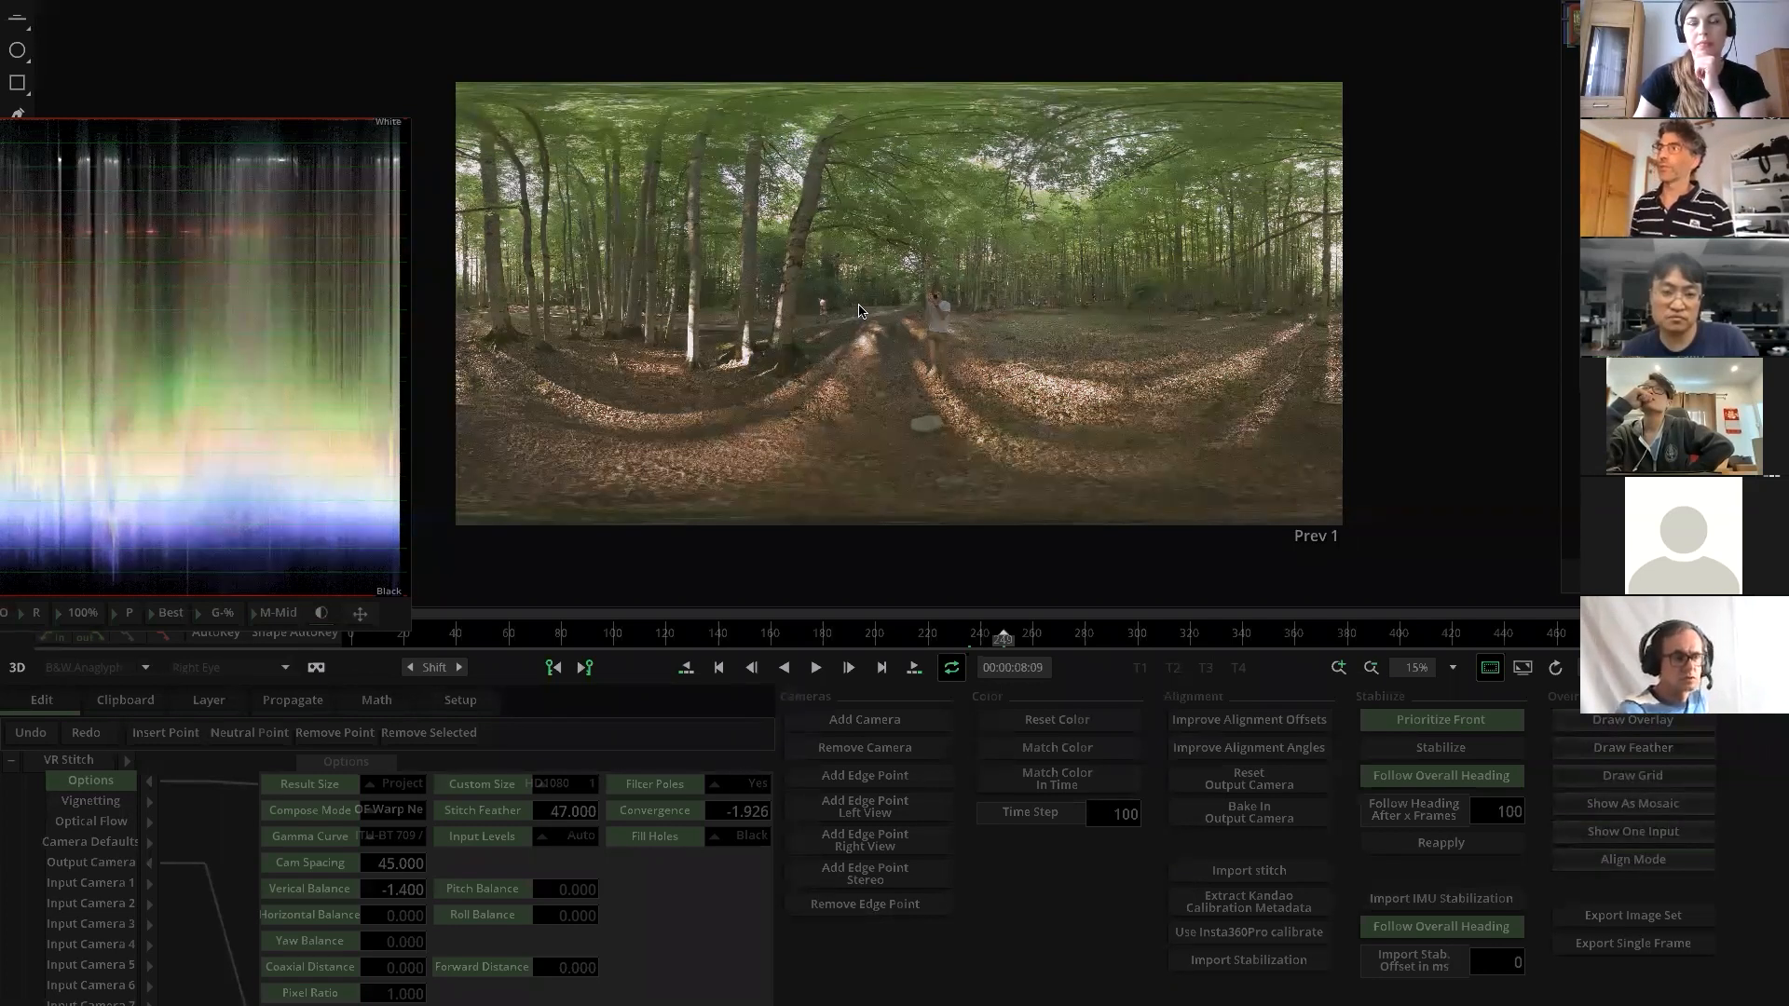
{"action": "scroll", "coordinate": [919, 307], "scroll_direction": "up", "scroll_amount": 5}
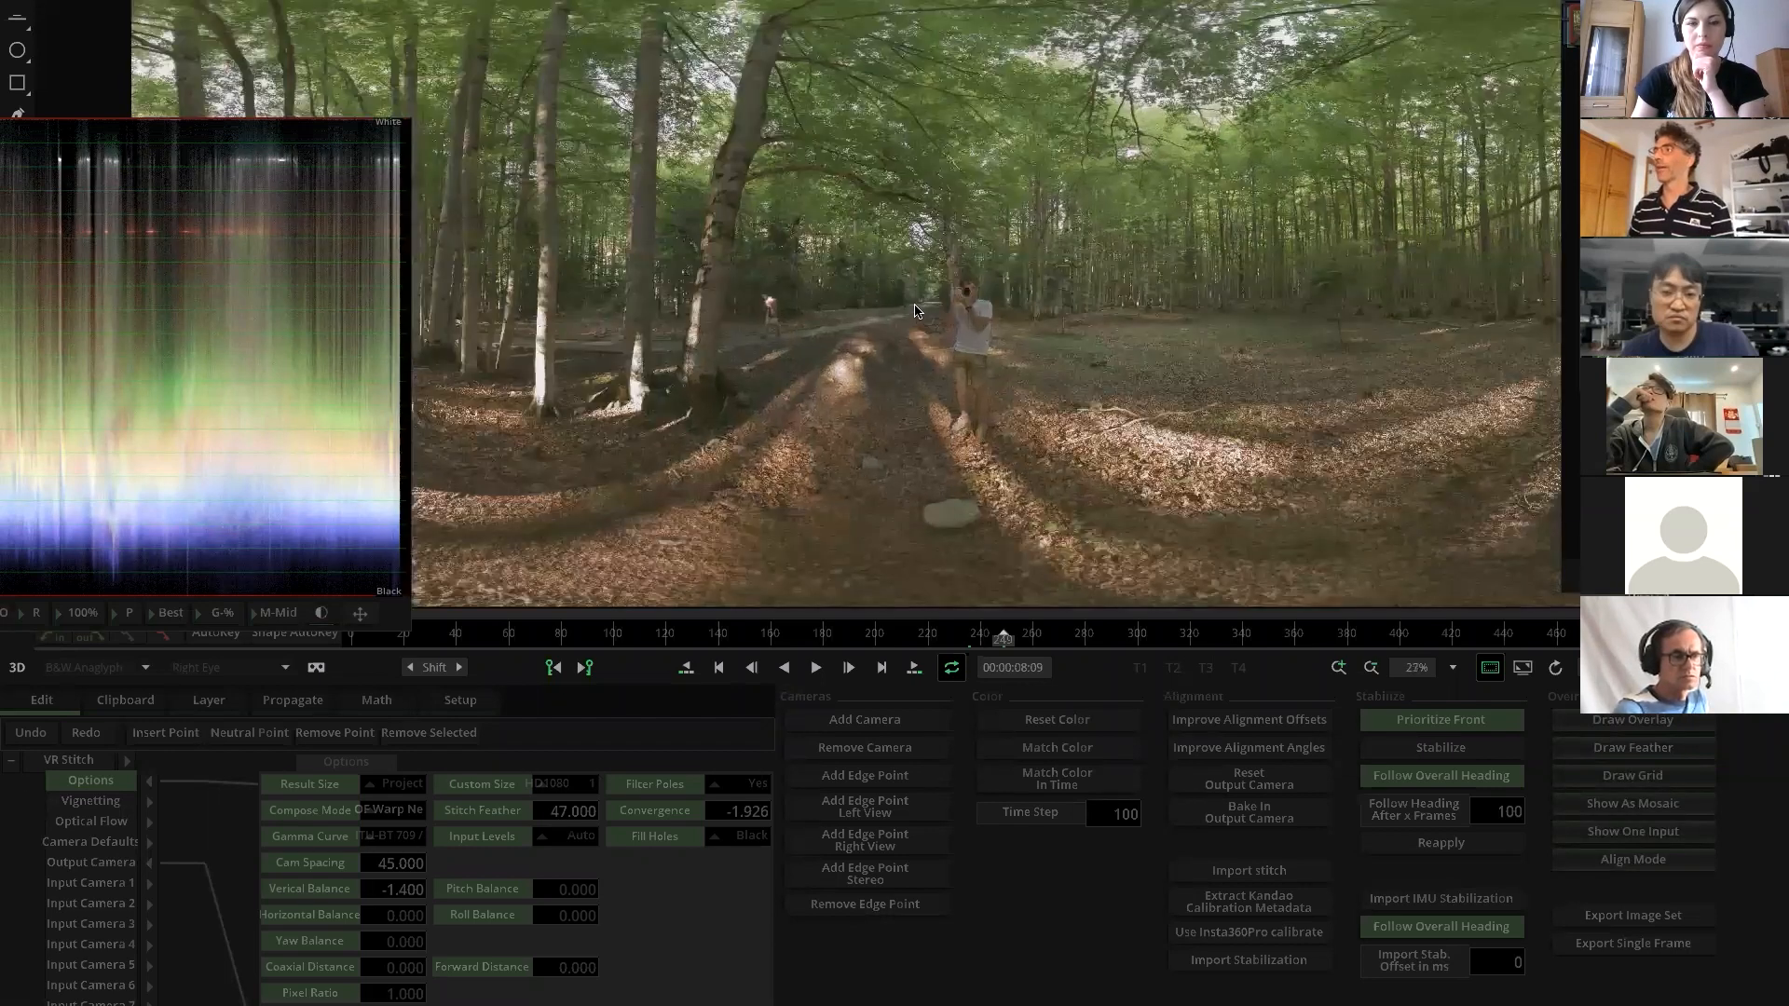
Examine the forest stitch up close around the panorama, from the tree trunks to the sunlit clearing and back to the photographer
{"action": "scroll", "coordinate": [919, 307], "scroll_direction": "up", "scroll_amount": 1}
{"action": "left_click_drag", "start_coordinate": [806, 236], "coordinate": [1344, 244]}
{"action": "left_click_drag", "start_coordinate": [791, 281], "coordinate": [1257, 272]}
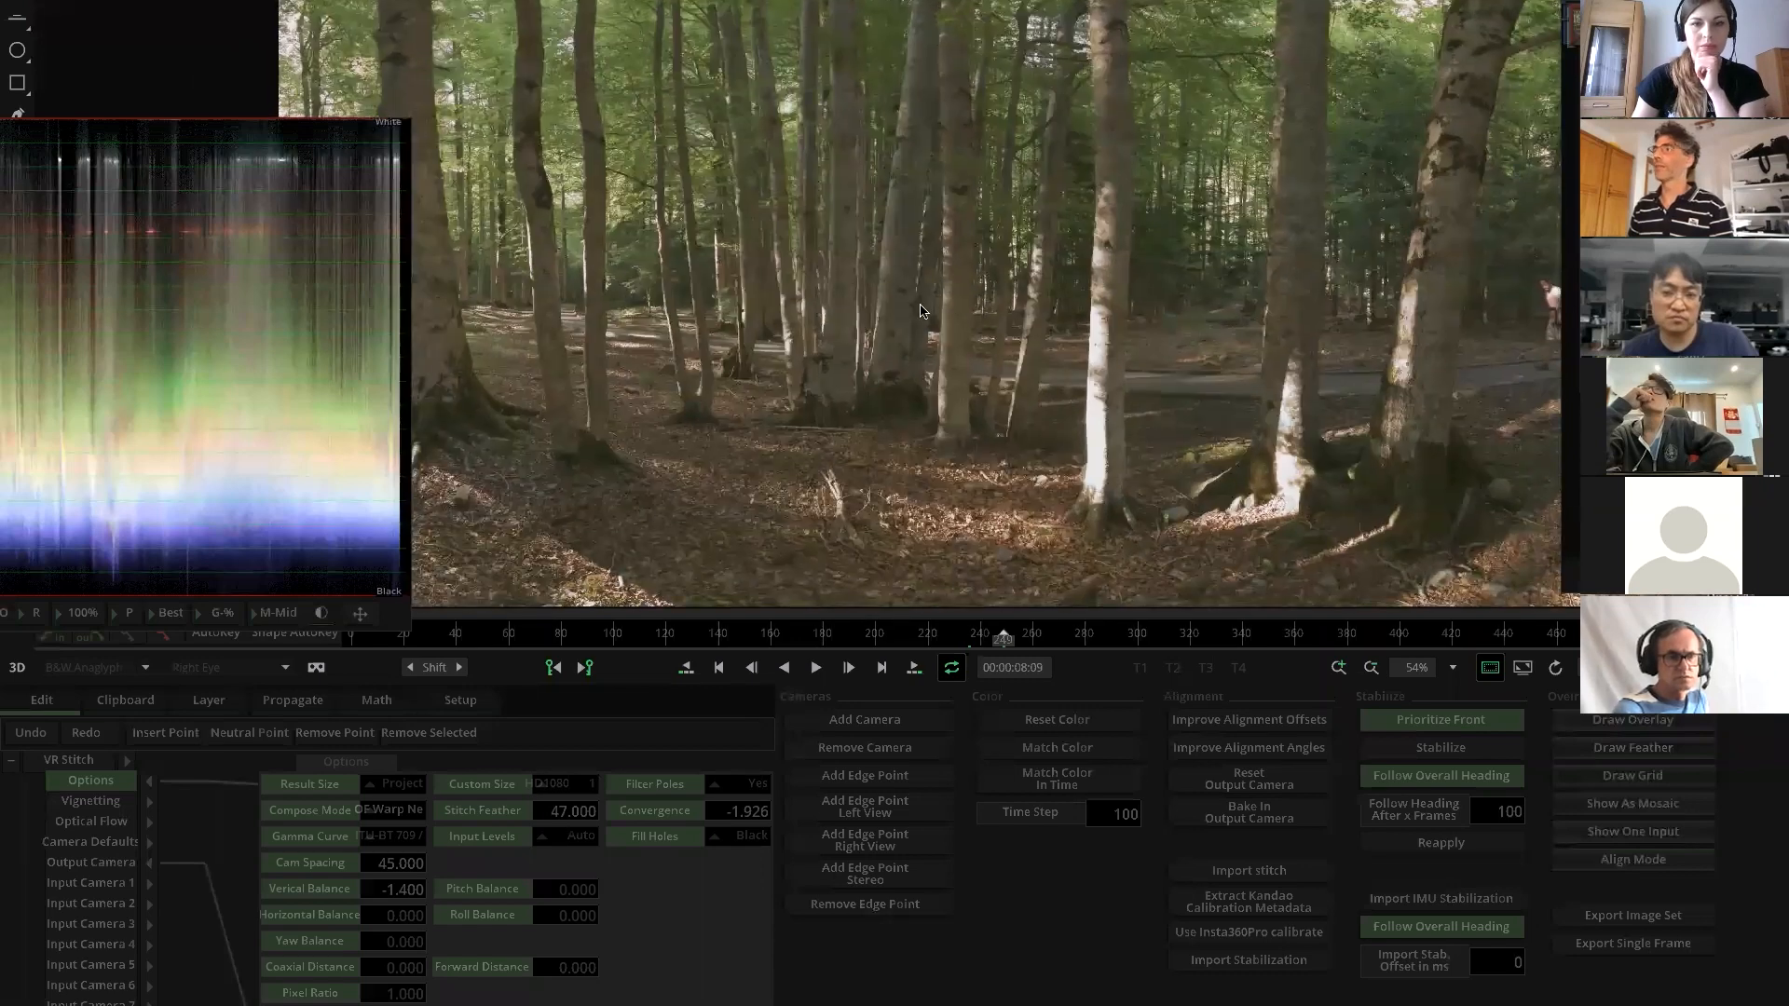
{"action": "left_click_drag", "start_coordinate": [774, 332], "coordinate": [1150, 304]}
{"action": "left_click_drag", "start_coordinate": [1528, 331], "coordinate": [890, 354]}
{"action": "left_click_drag", "start_coordinate": [1547, 438], "coordinate": [841, 416]}
{"action": "left_click_drag", "start_coordinate": [1407, 244], "coordinate": [969, 230]}
{"action": "left_click_drag", "start_coordinate": [1466, 245], "coordinate": [1006, 243]}
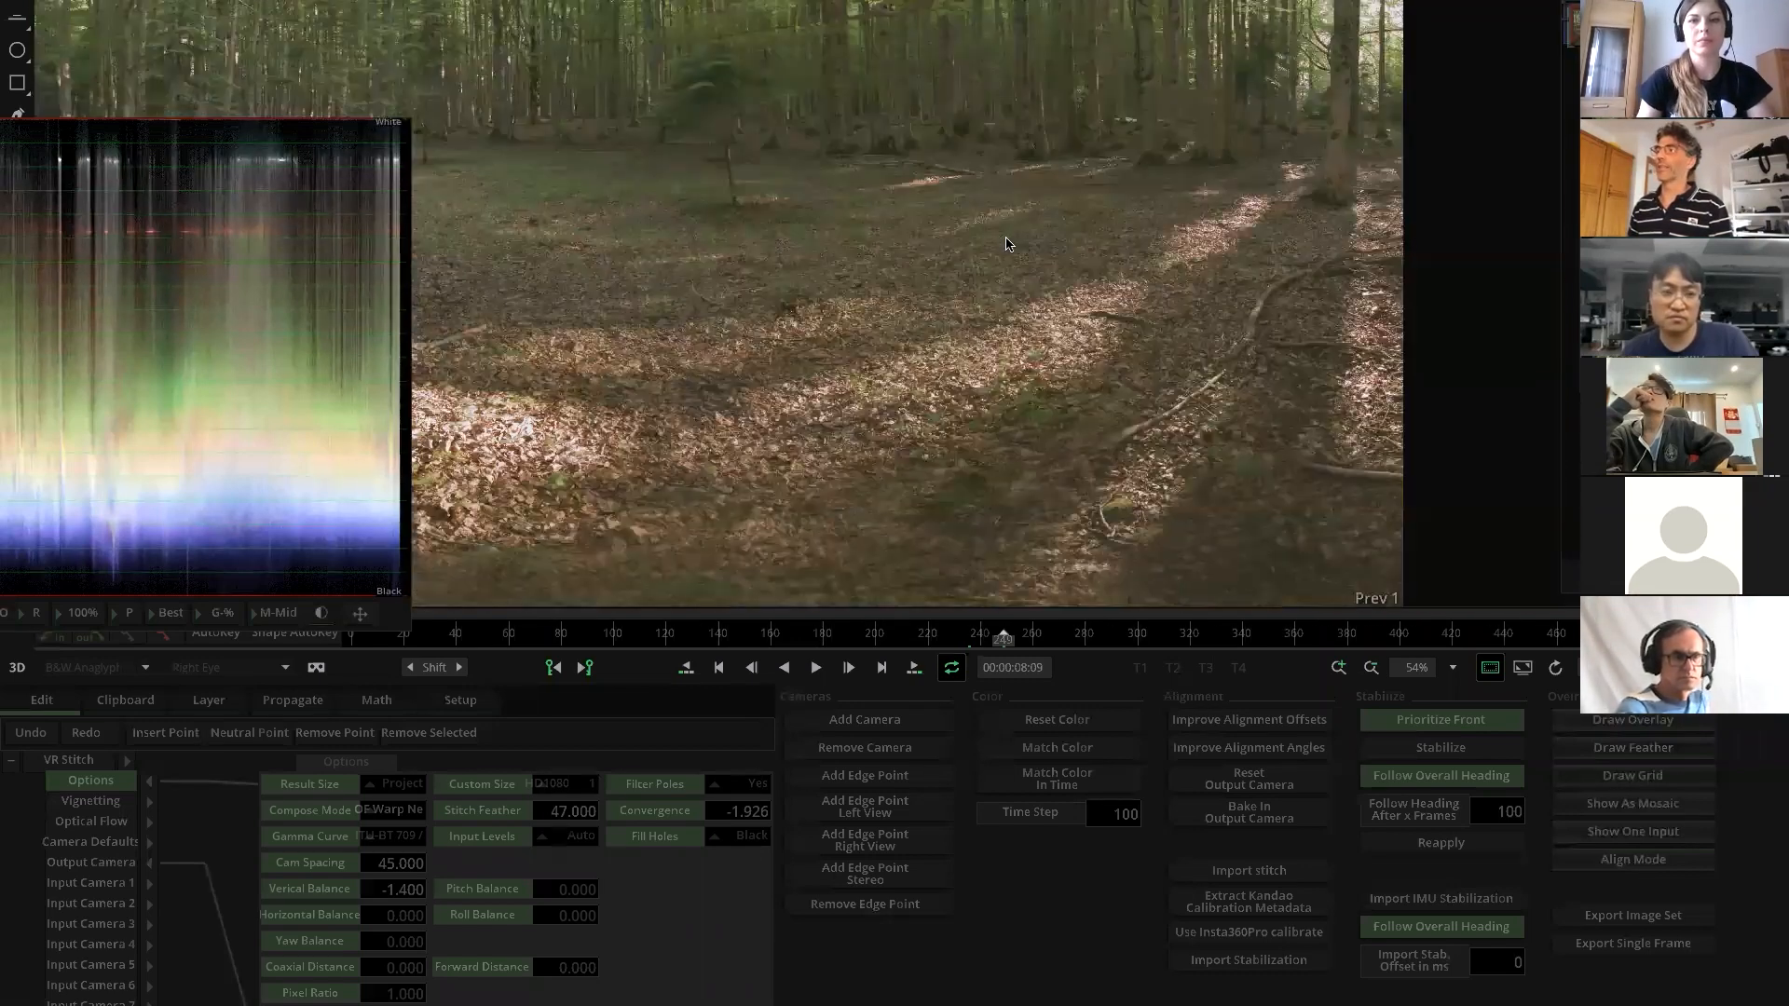
{"action": "left_click_drag", "start_coordinate": [1258, 246], "coordinate": [997, 248]}
{"action": "left_click_drag", "start_coordinate": [847, 140], "coordinate": [1116, 316]}
{"action": "left_click_drag", "start_coordinate": [713, 288], "coordinate": [1031, 307]}
{"action": "left_click_drag", "start_coordinate": [690, 315], "coordinate": [1085, 378]}
{"action": "scroll", "coordinate": [937, 379], "scroll_direction": "down", "scroll_amount": 3}
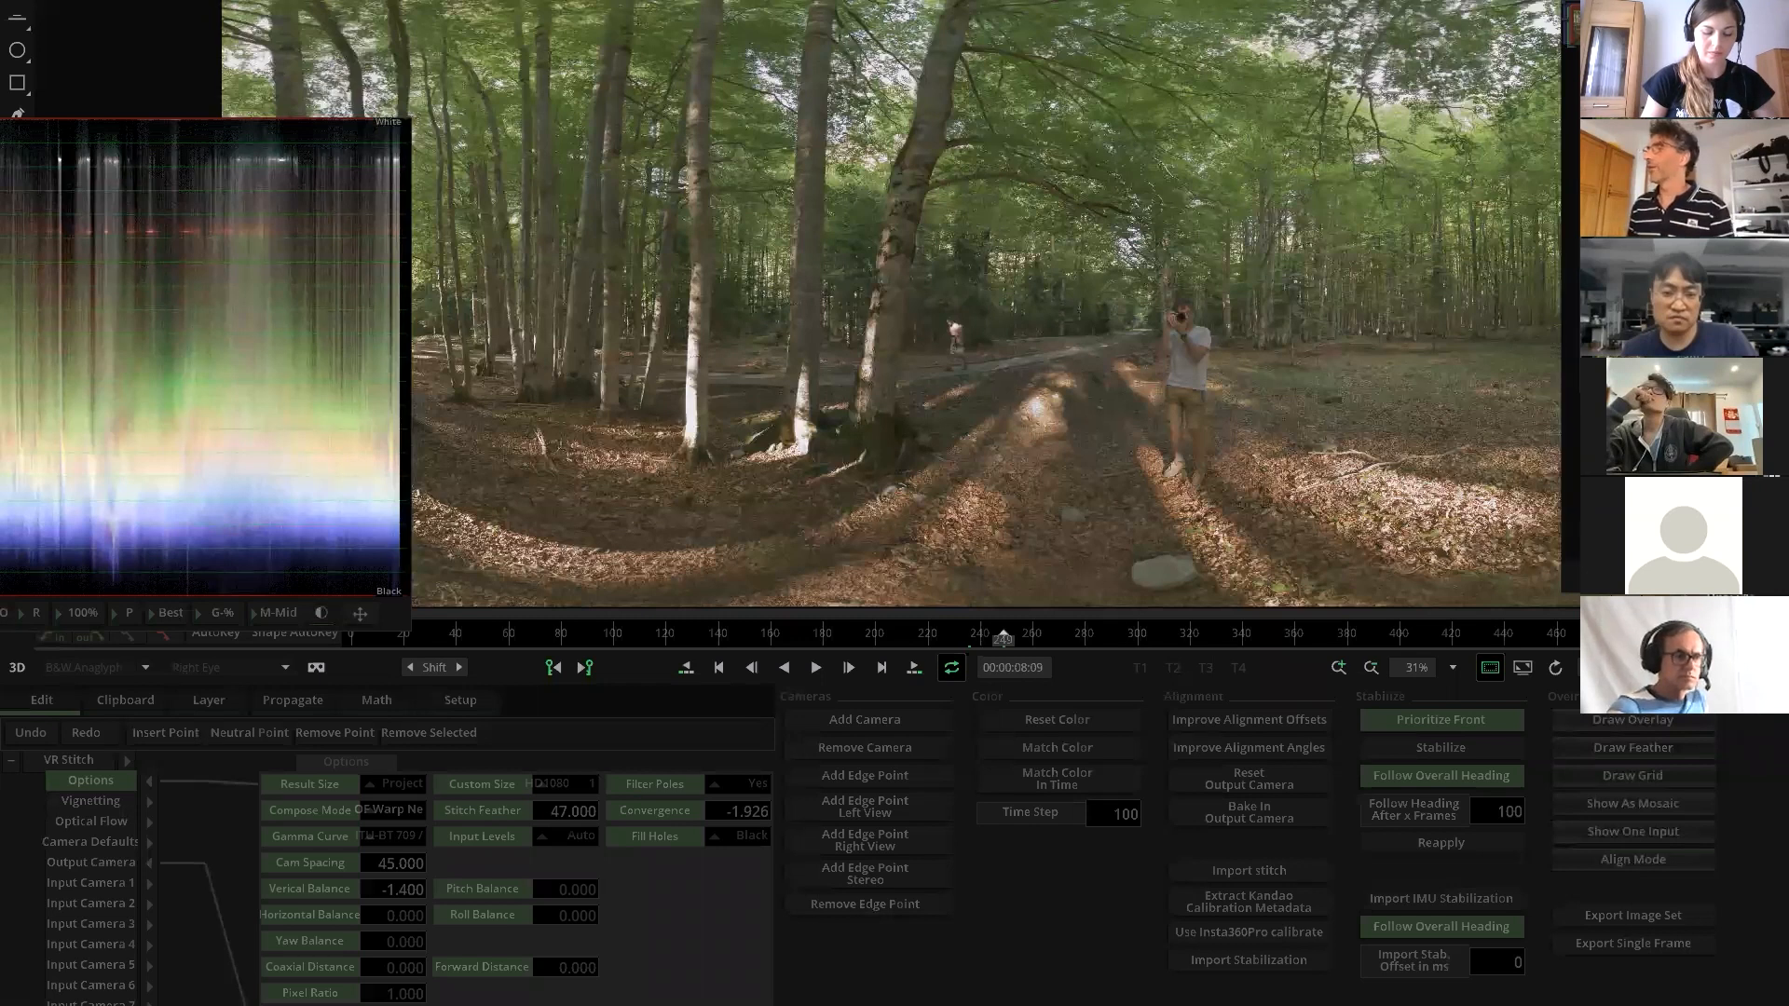
Return to the timeline, add a Color Grade effect on top of the forest VR Stitch and open it
{"action": "key", "text": "Escape"}
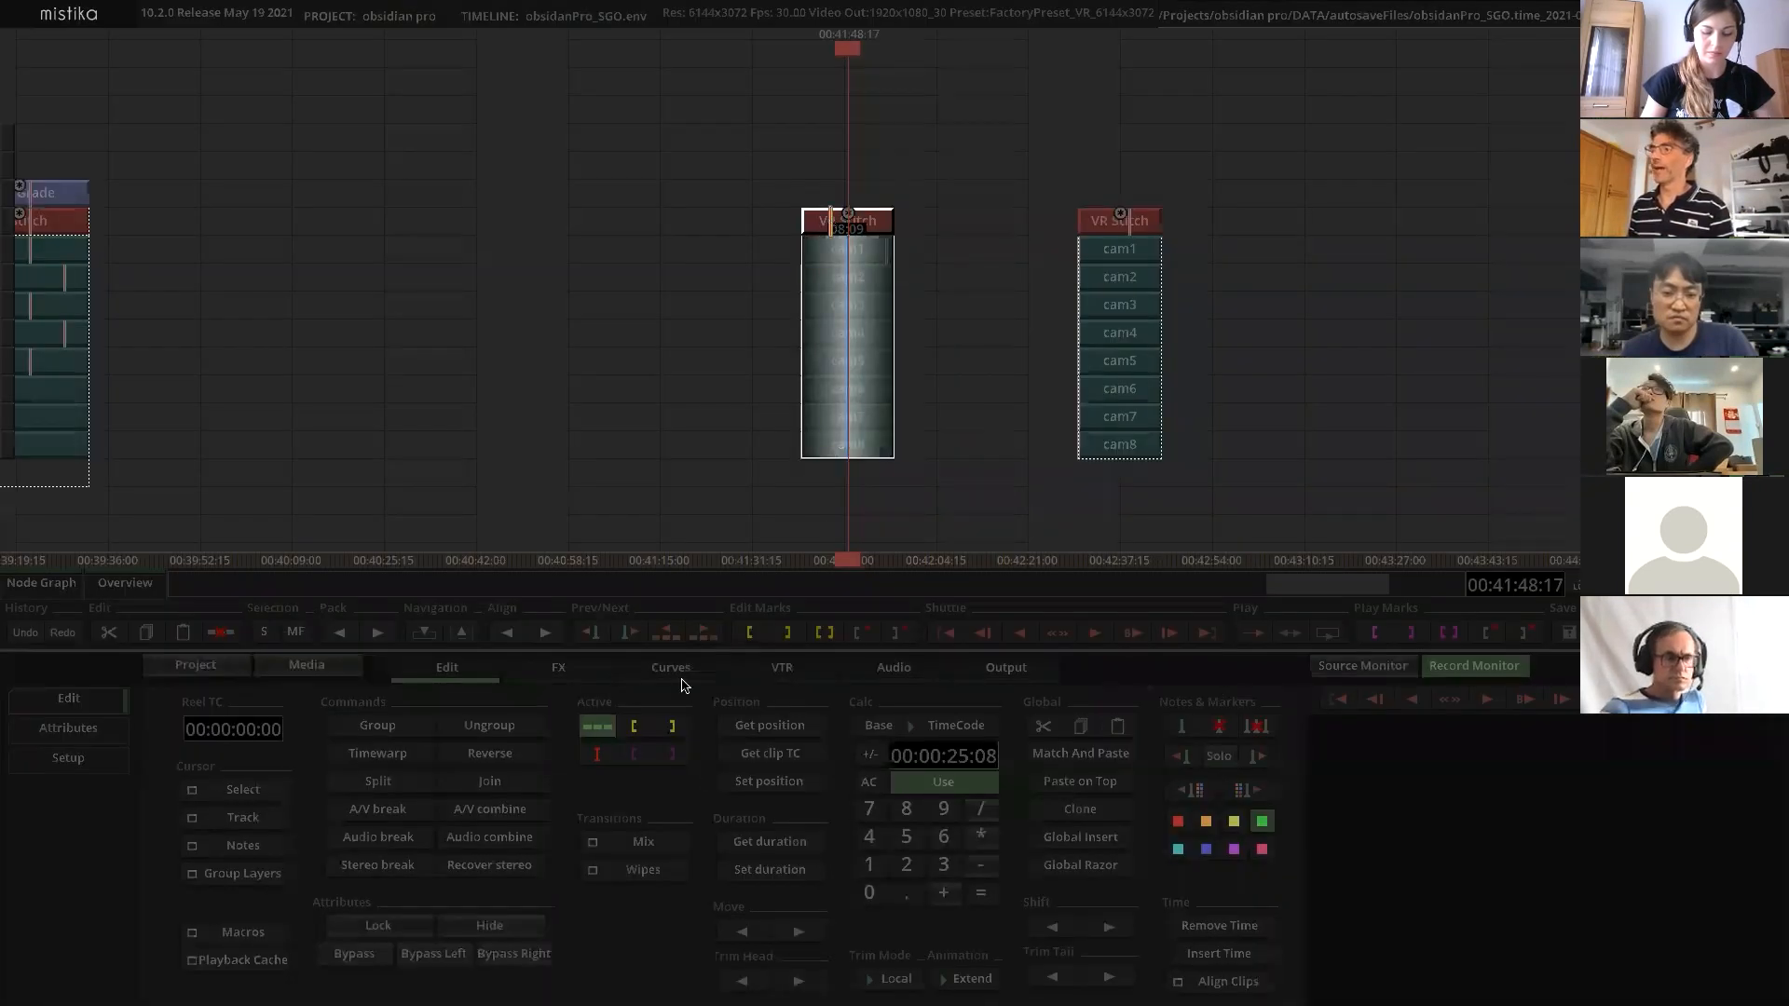
{"action": "left_click", "coordinate": [550, 669]}
{"action": "left_click", "coordinate": [460, 720]}
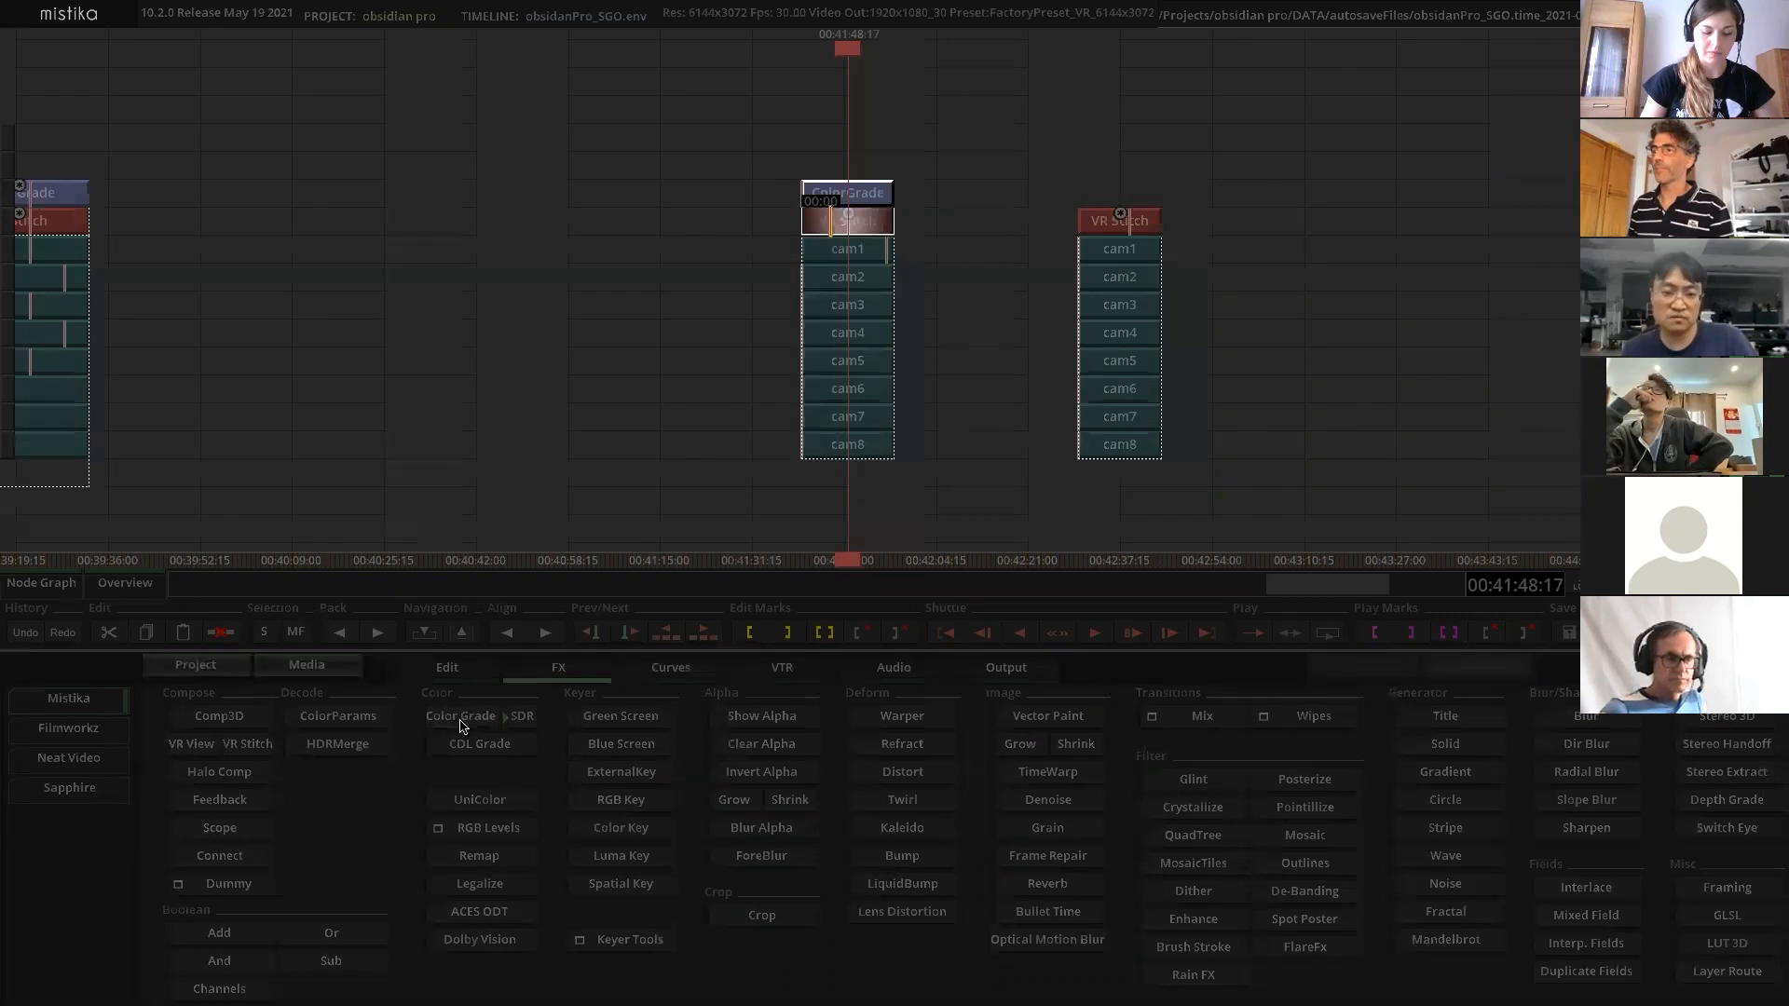
{"action": "double_click", "coordinate": [852, 198]}
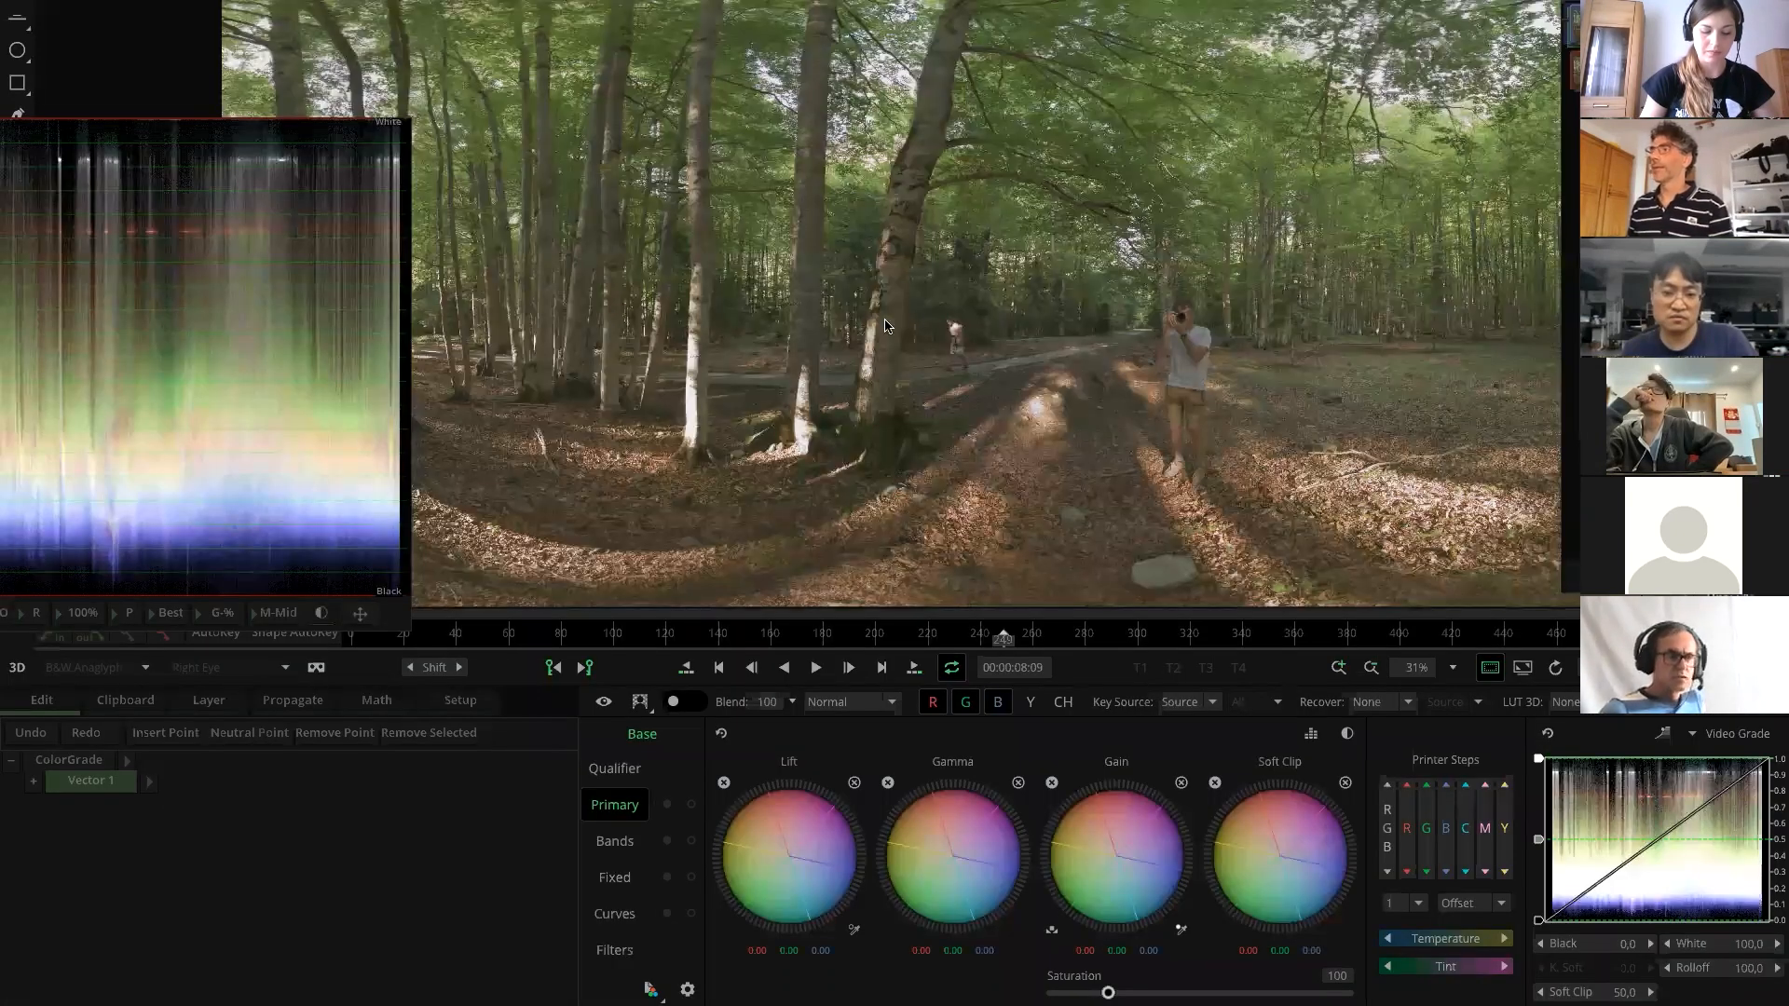
Bring the waveform scope fully into view and open up the forest with Gamma at about -6.97 and Lift at about -2.91
{"action": "scroll", "coordinate": [885, 325], "scroll_direction": "up", "scroll_amount": 4}
{"action": "scroll", "coordinate": [885, 325], "scroll_direction": "down", "scroll_amount": 3}
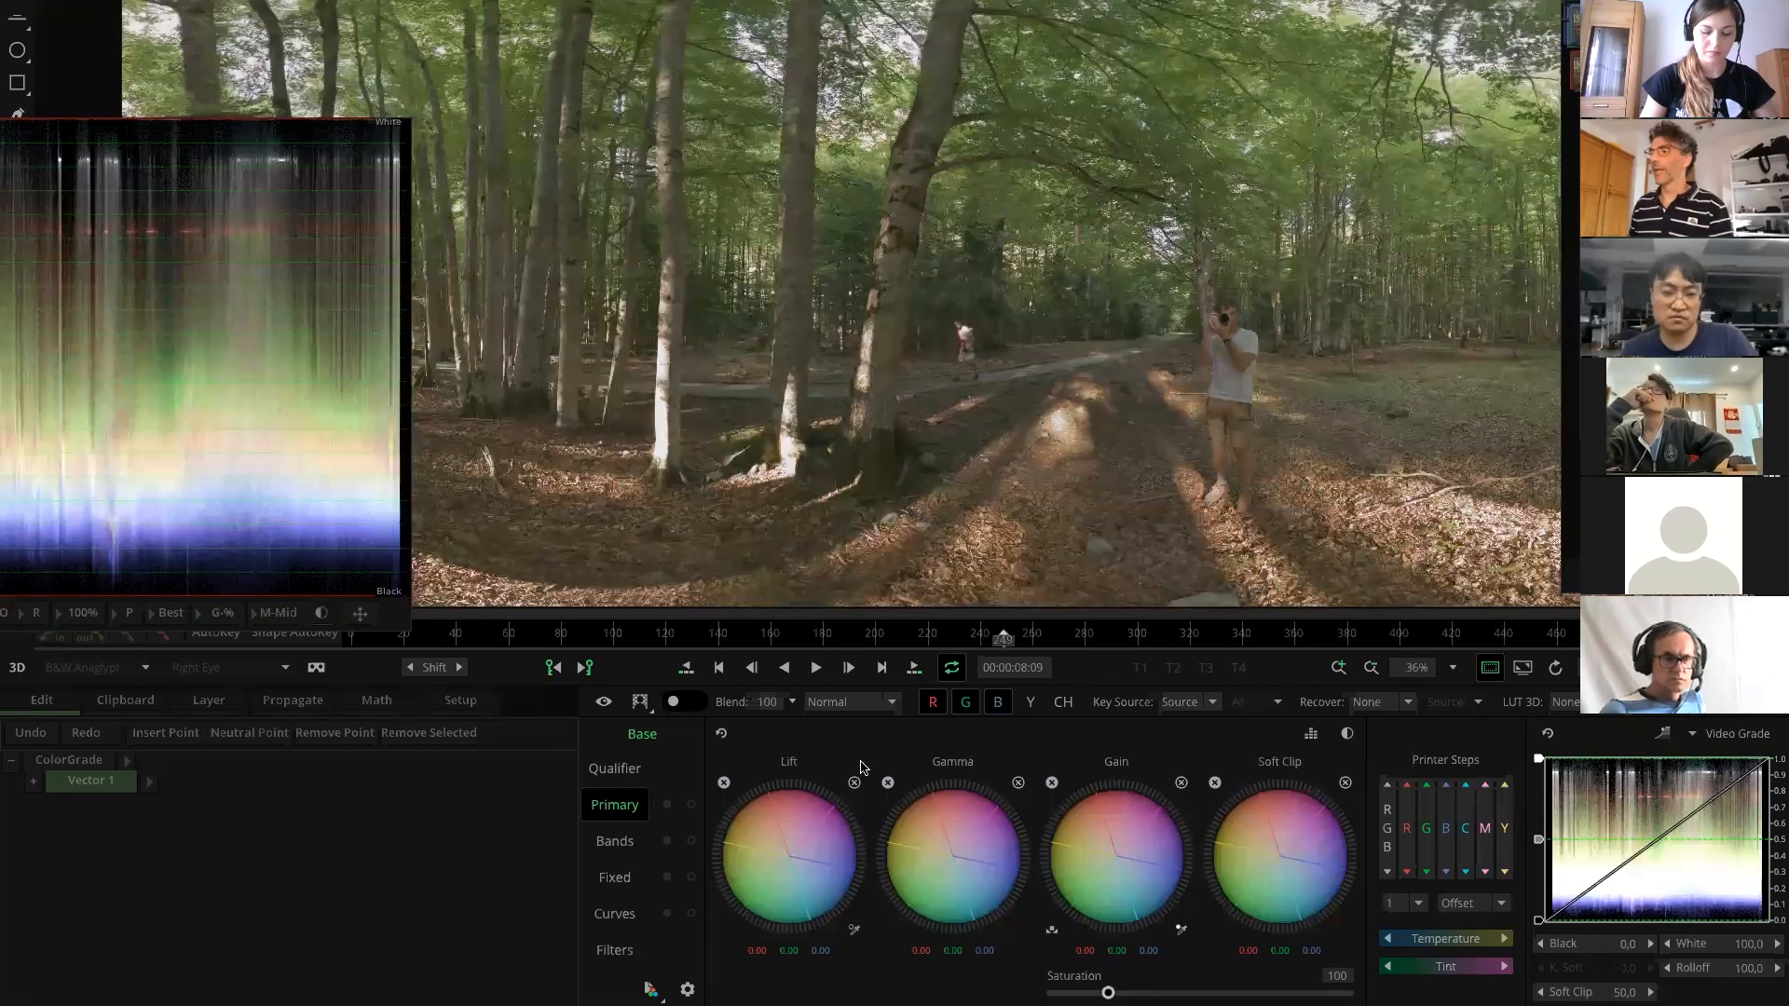
{"action": "left_click_drag", "start_coordinate": [359, 613], "coordinate": [431, 596]}
{"action": "left_click_drag", "start_coordinate": [1015, 827], "coordinate": [1104, 840]}
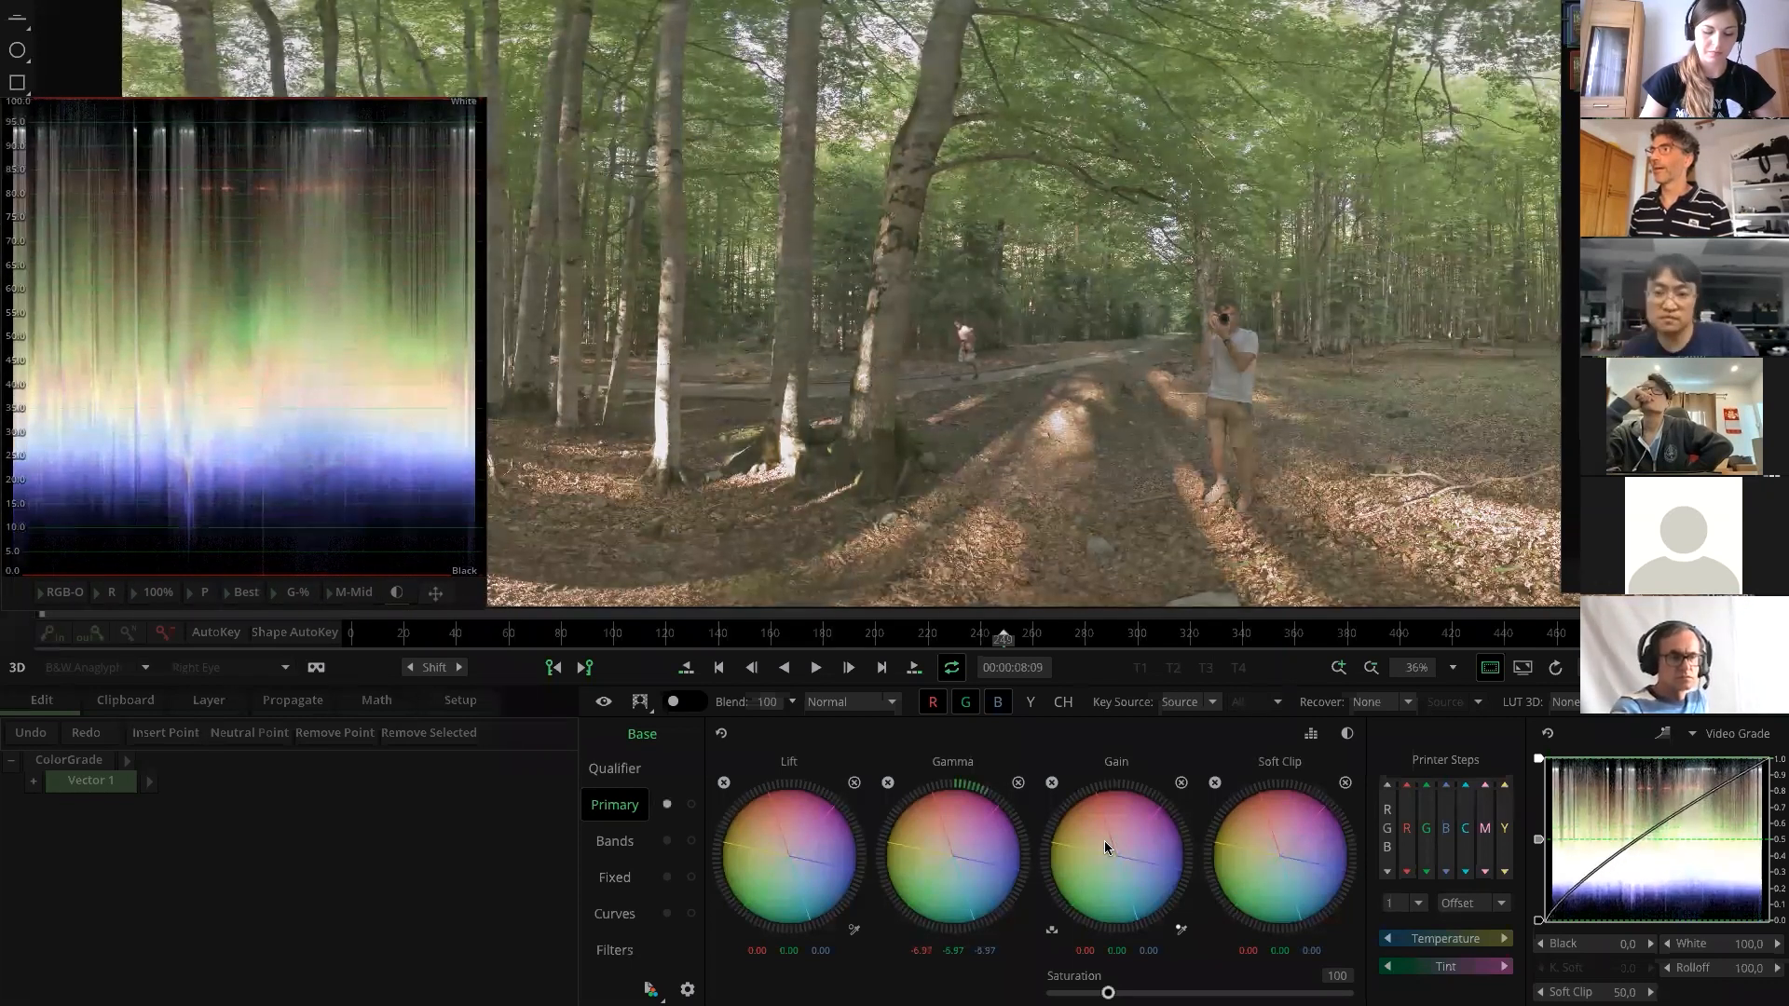
{"action": "left_click_drag", "start_coordinate": [701, 832], "coordinate": [687, 836]}
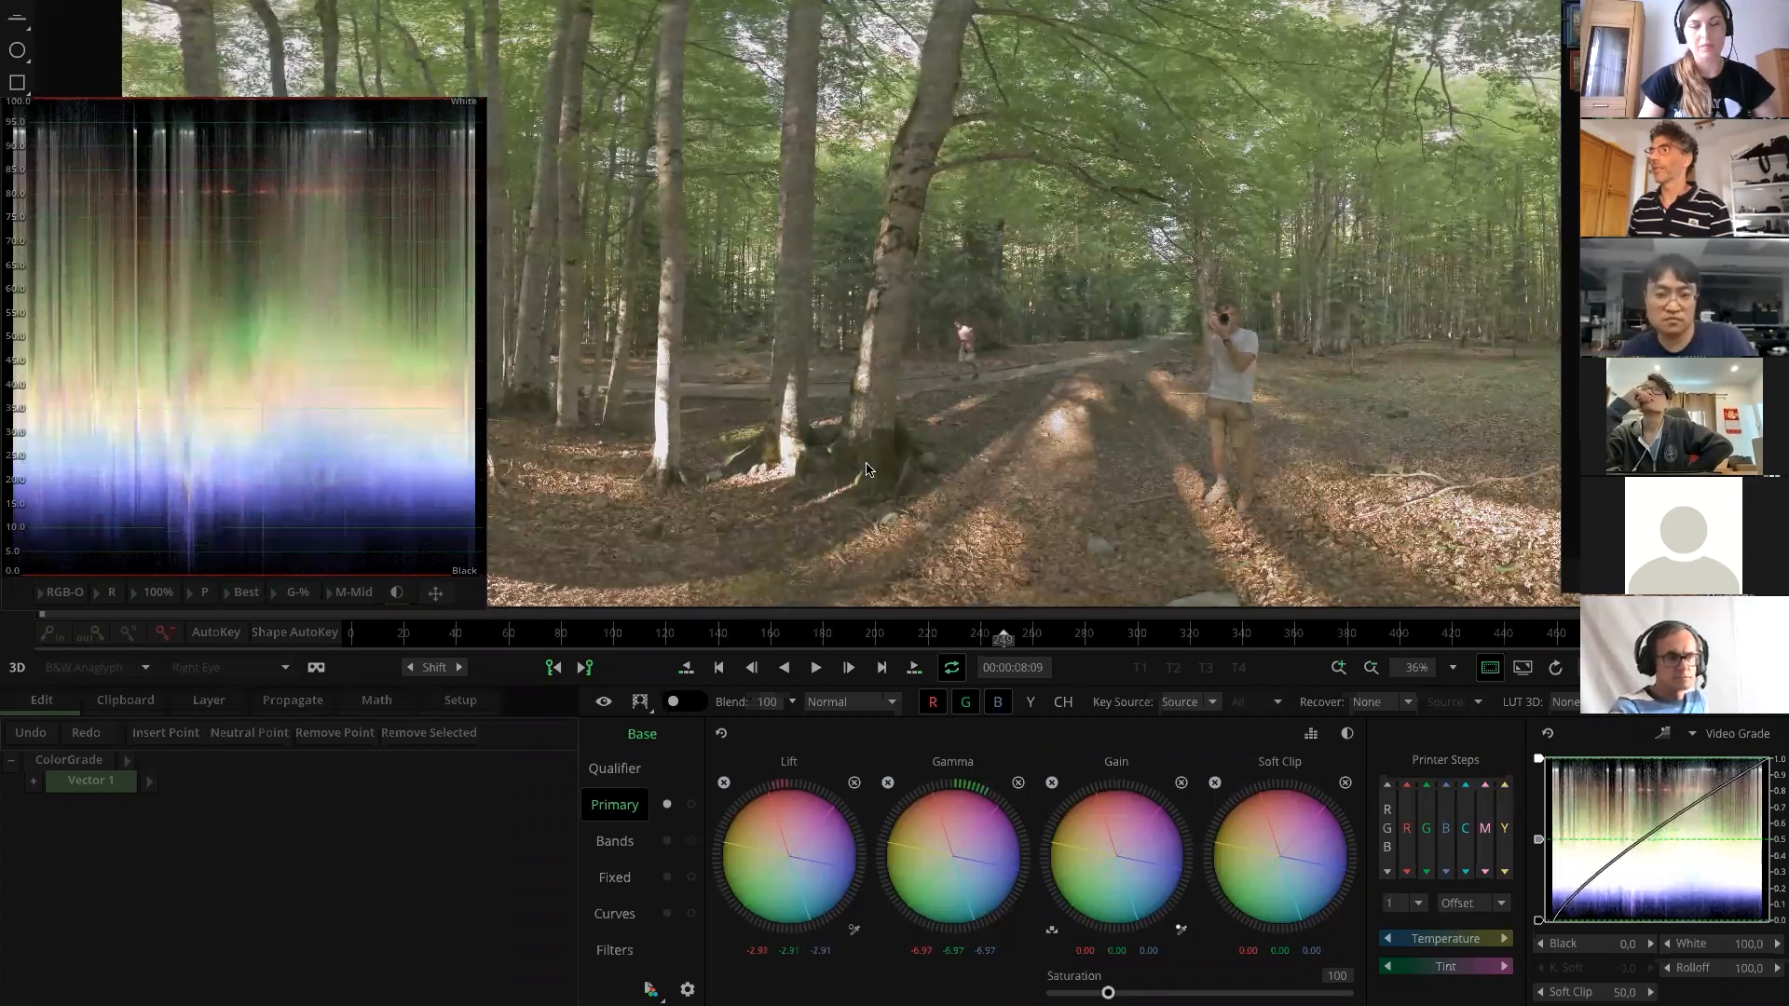
Refine the midtones and shadows around the photographer with Gamma at about -9.88 and Lift at about -6.25
{"action": "scroll", "coordinate": [875, 467], "scroll_direction": "up", "scroll_amount": 3}
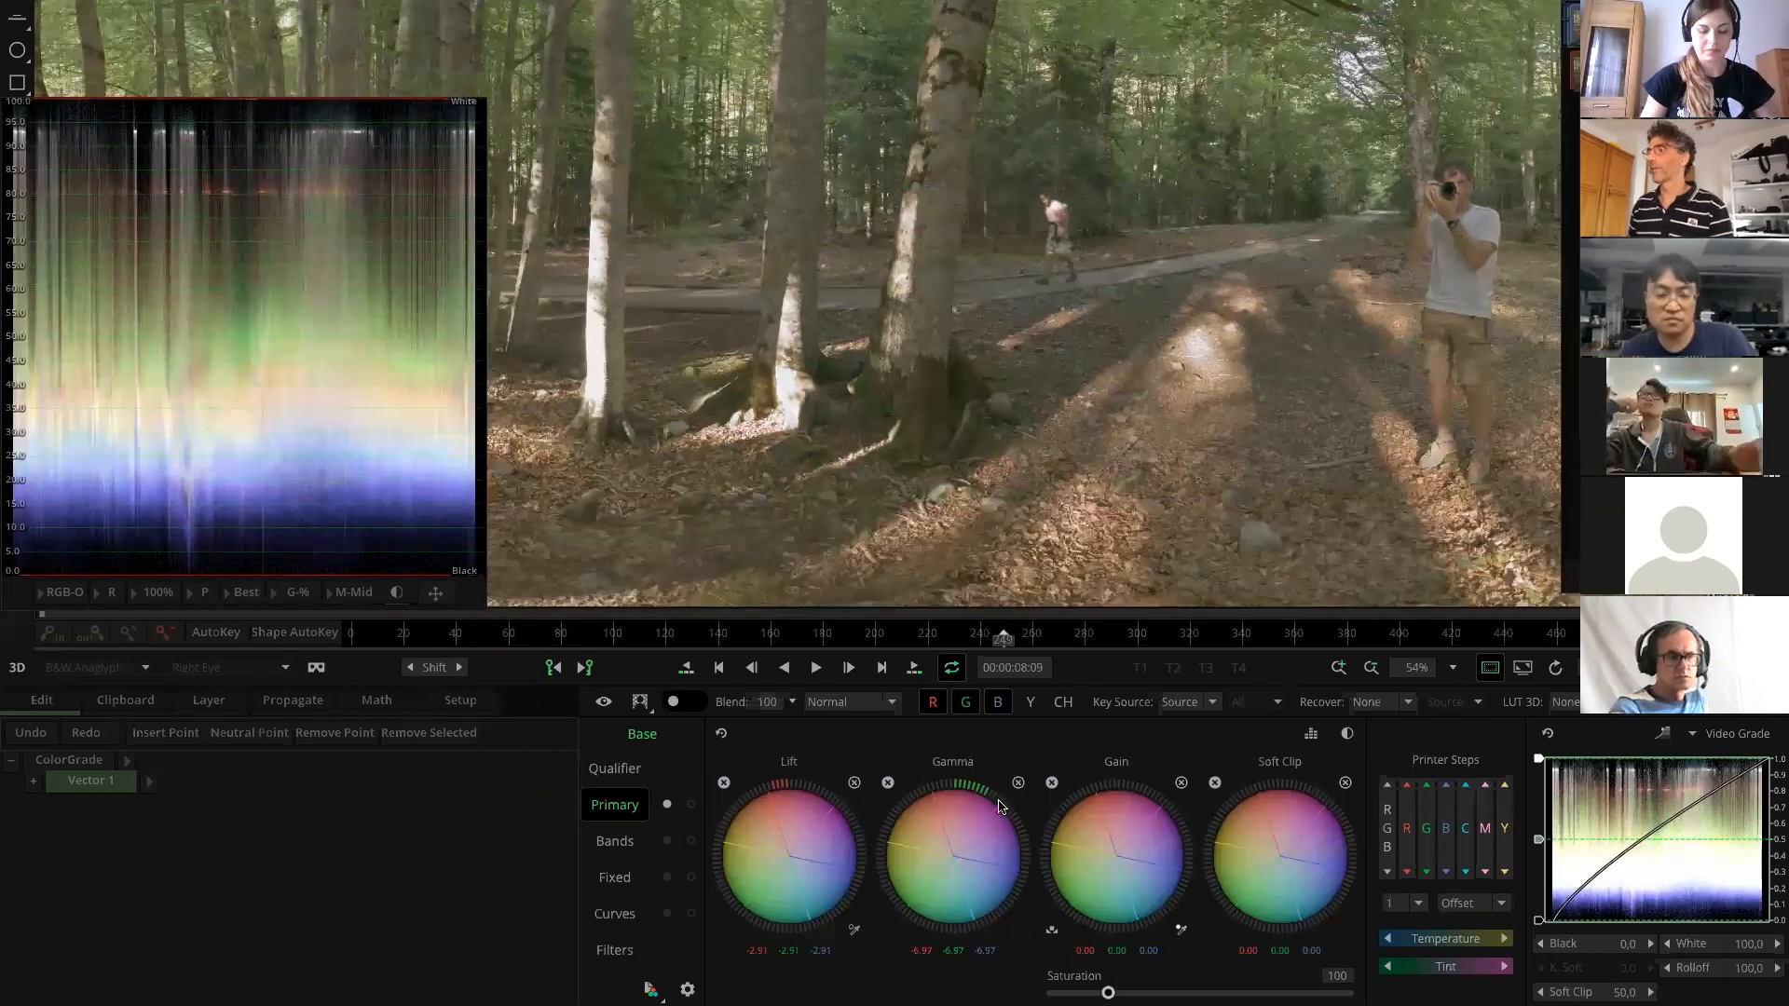
{"action": "left_click_drag", "start_coordinate": [1040, 845], "coordinate": [1081, 818]}
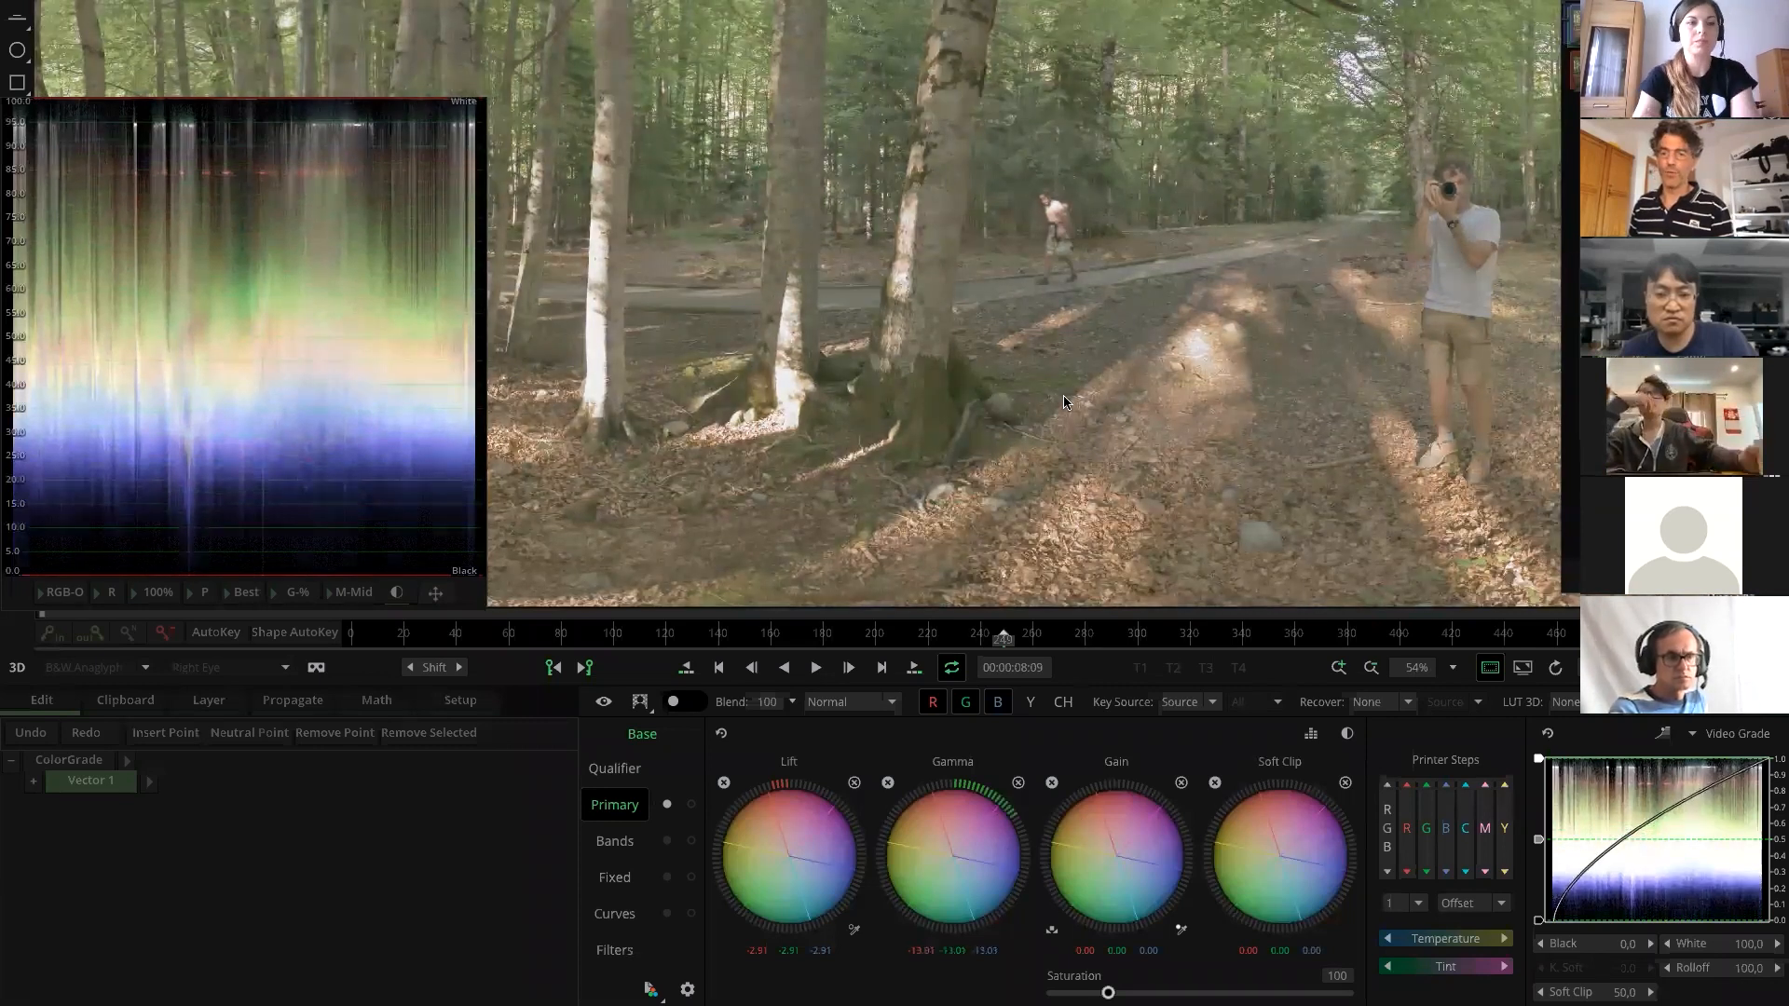
{"action": "left_click_drag", "start_coordinate": [1106, 407], "coordinate": [930, 497]}
{"action": "left_click_drag", "start_coordinate": [1264, 390], "coordinate": [1328, 402]}
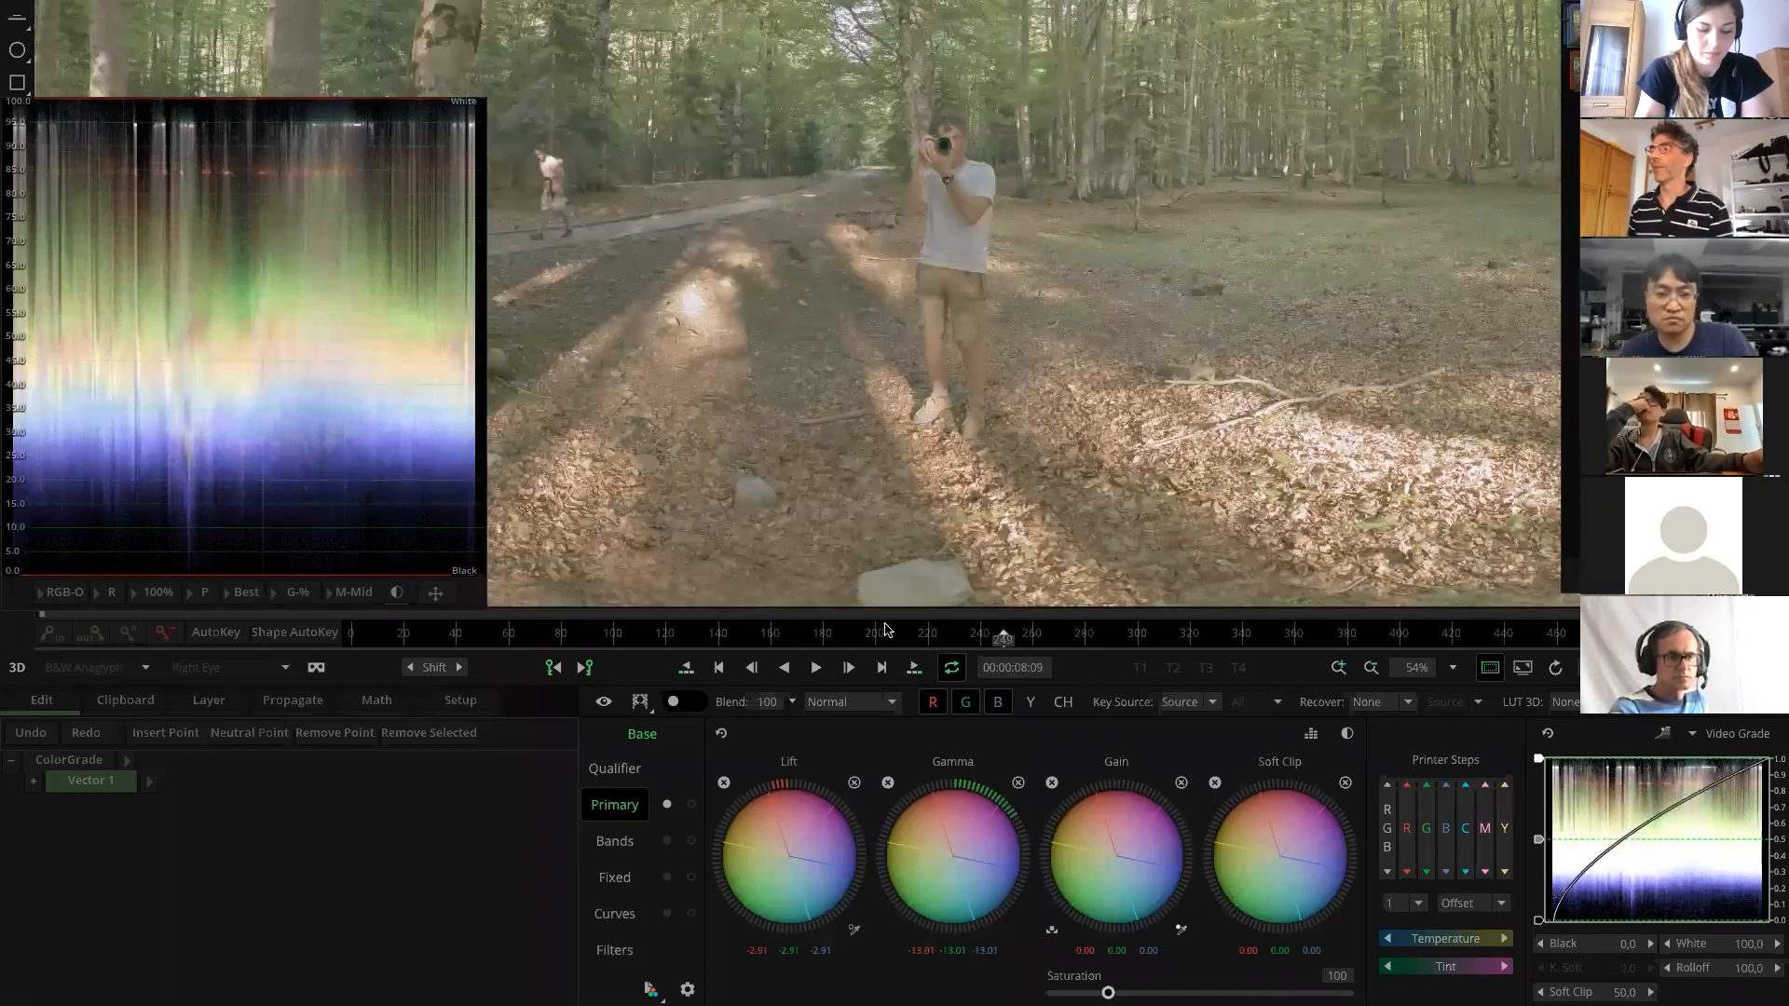
{"action": "left_click_drag", "start_coordinate": [1018, 820], "coordinate": [926, 812]}
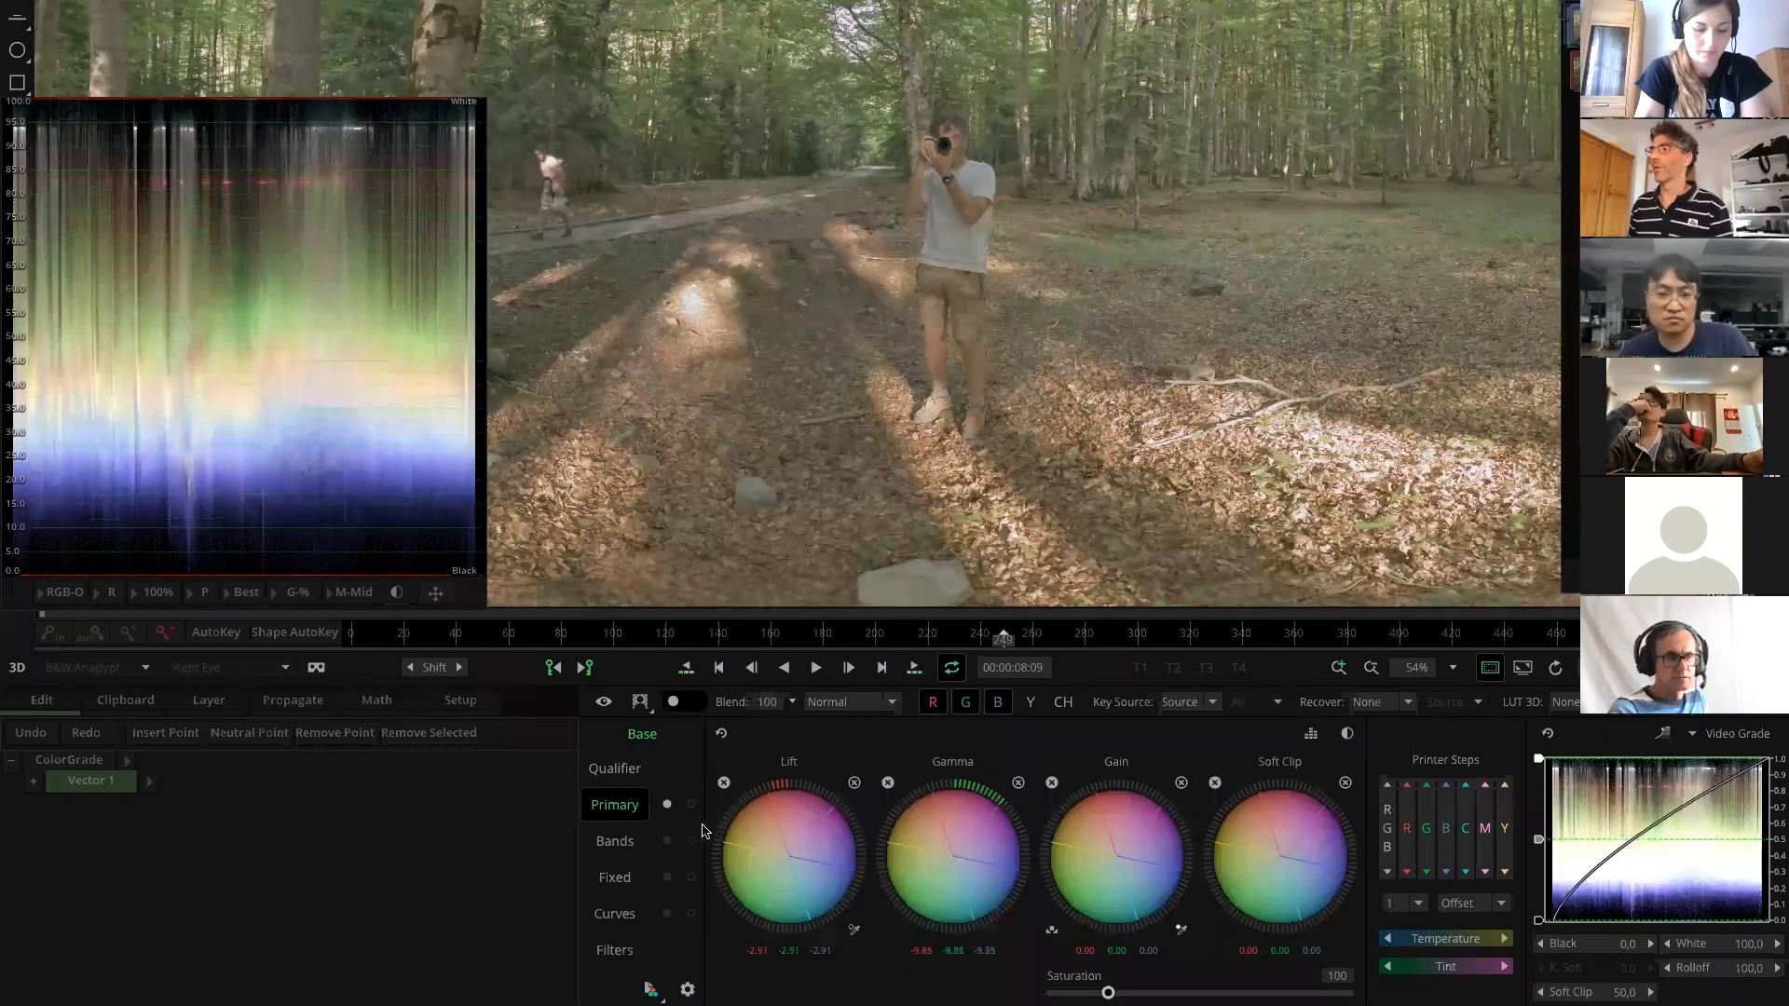
{"action": "left_click_drag", "start_coordinate": [732, 823], "coordinate": [697, 838]}
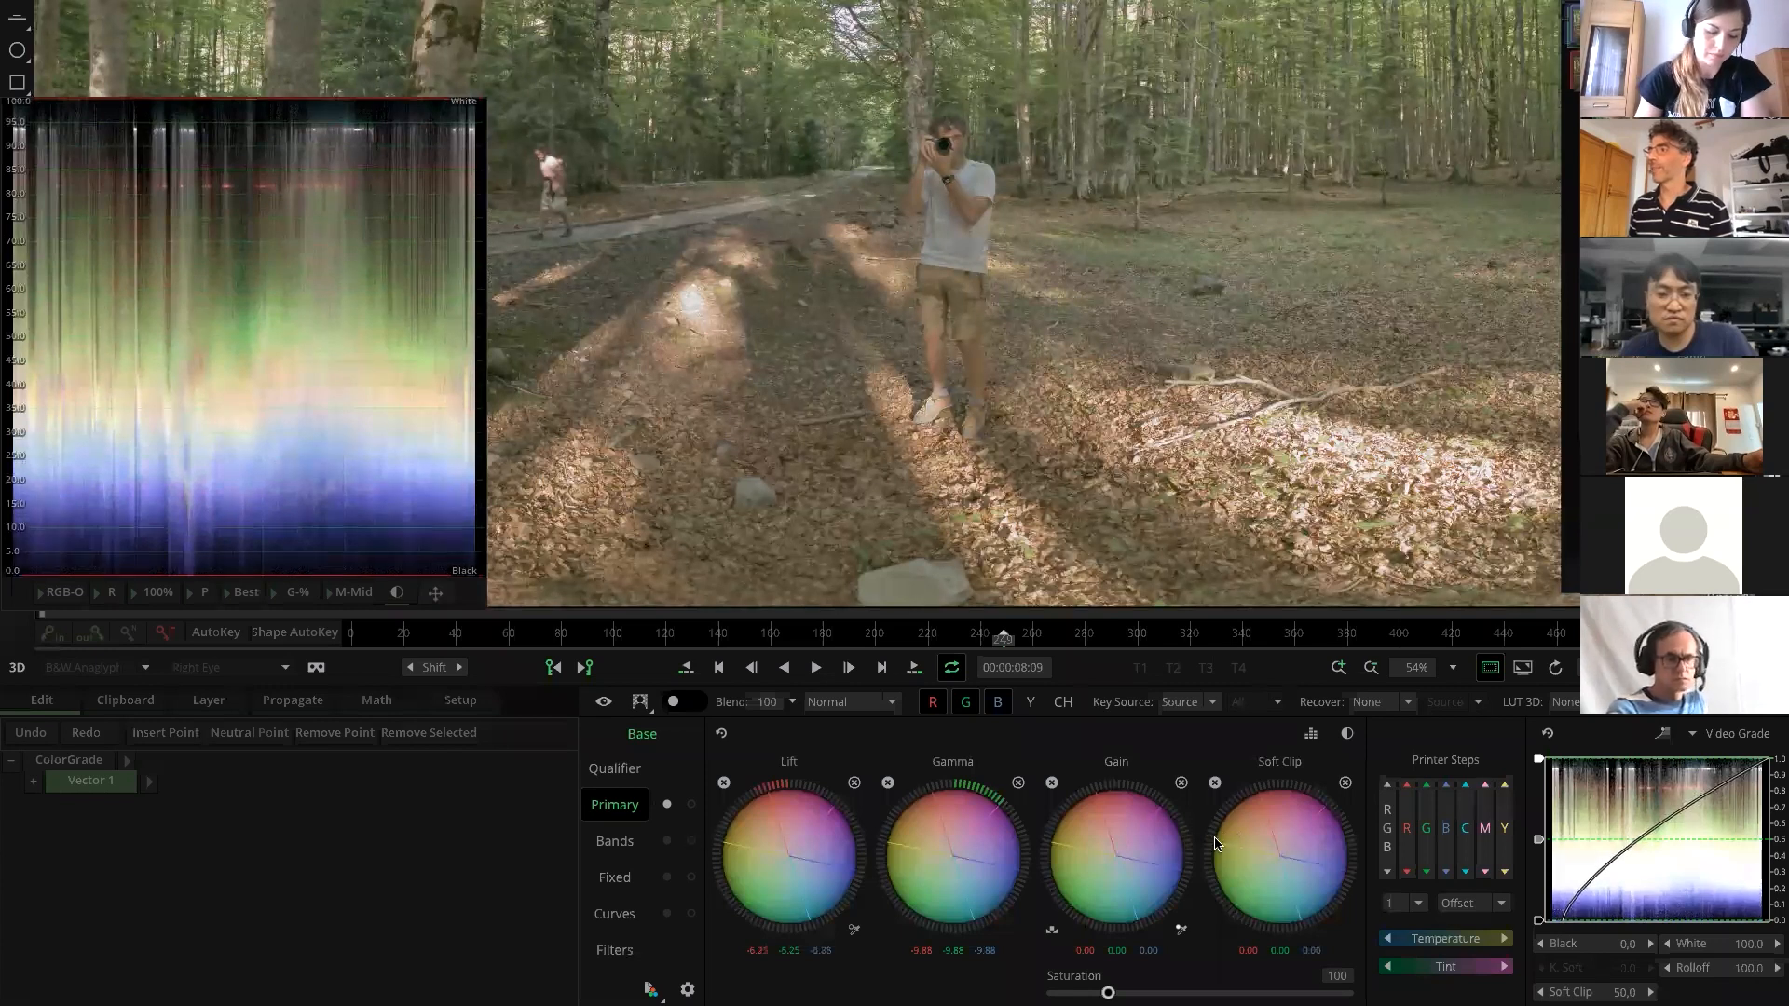
Control the forest highlights with the Soft Clip wheel at about 3.63, its threshold at 77.6 and Gain at about -1.36
{"action": "mouse_move", "coordinate": [1194, 839]}
{"action": "left_mouse_down"}
{"action": "mouse_move", "coordinate": [1173, 839]}
{"action": "mouse_move", "coordinate": [1204, 838]}
{"action": "left_mouse_up"}
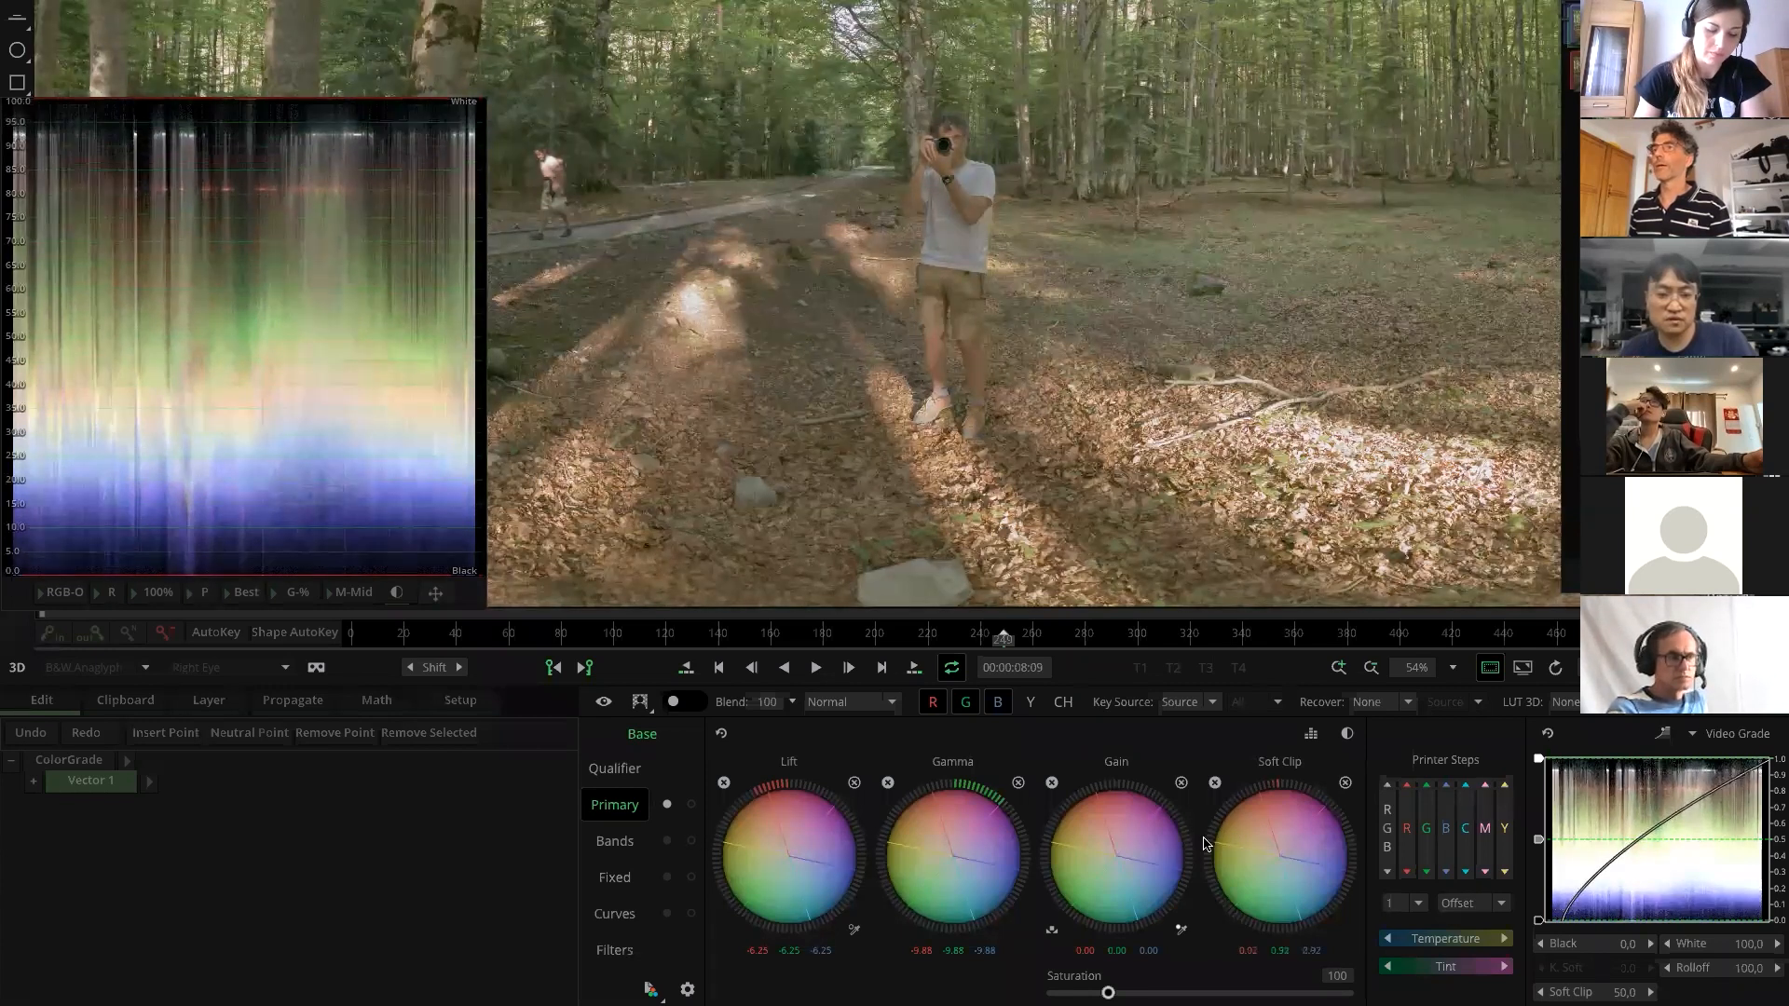
{"action": "left_click_drag", "start_coordinate": [1538, 840], "coordinate": [1538, 795]}
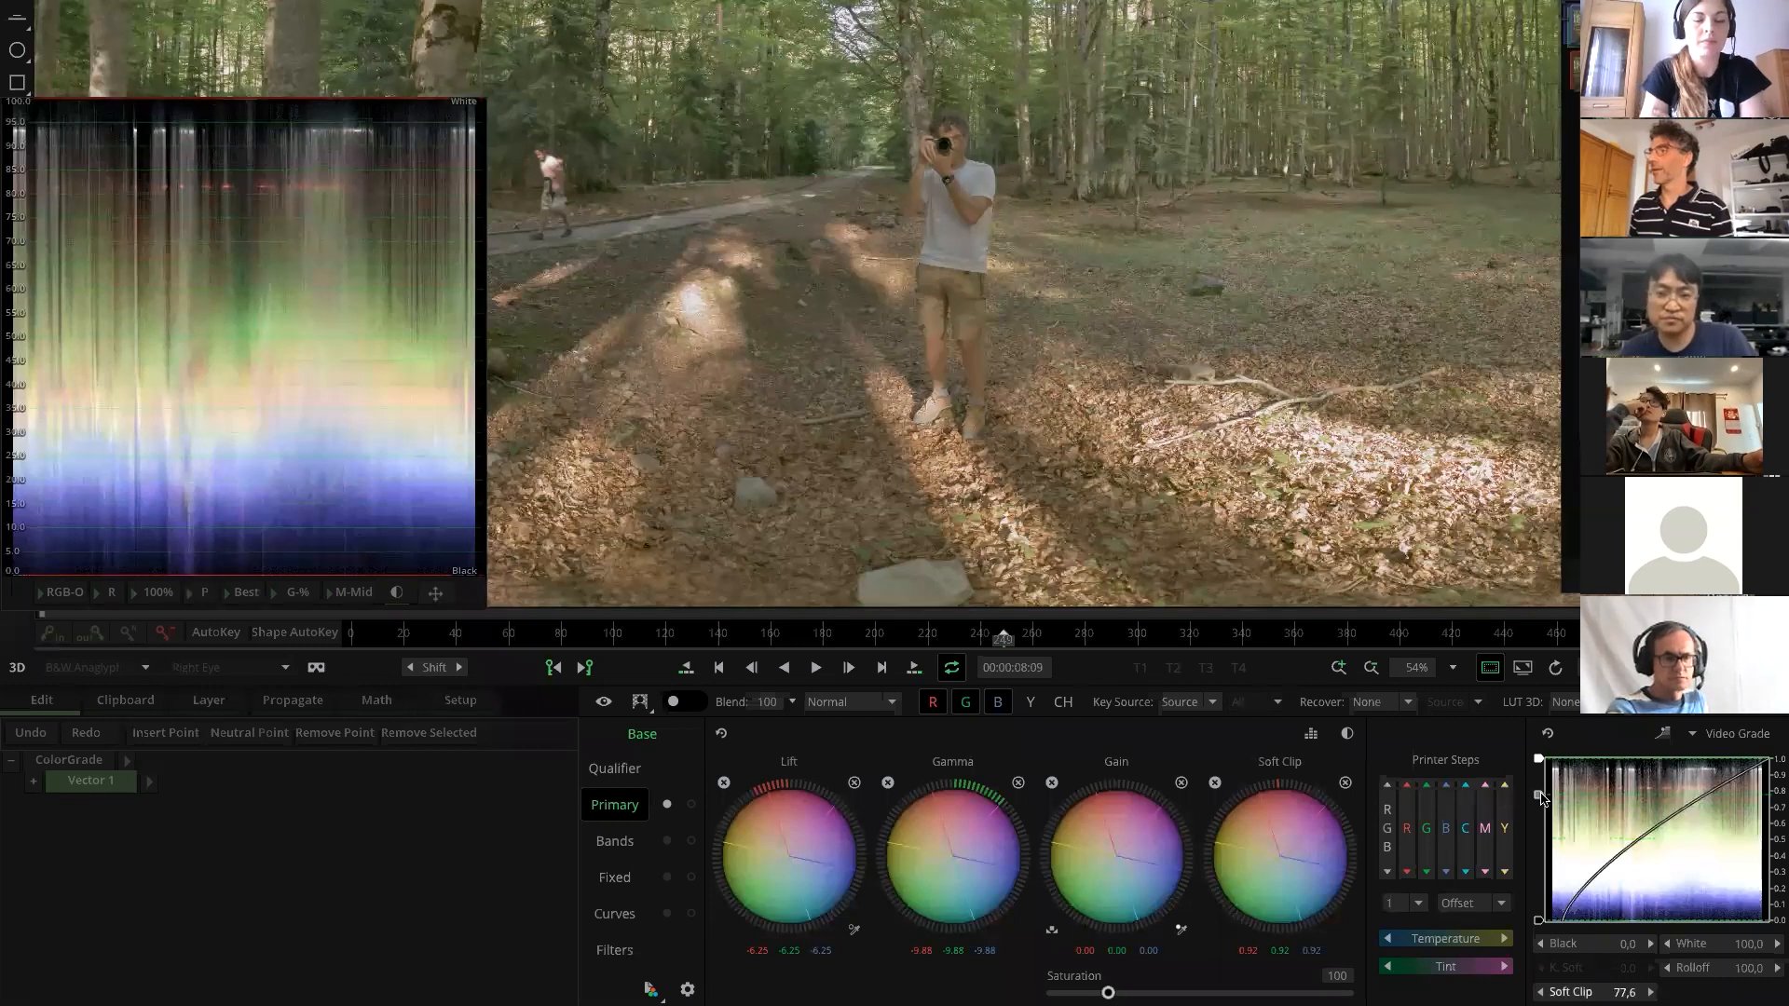
{"action": "left_click_drag", "start_coordinate": [1212, 844], "coordinate": [1202, 849]}
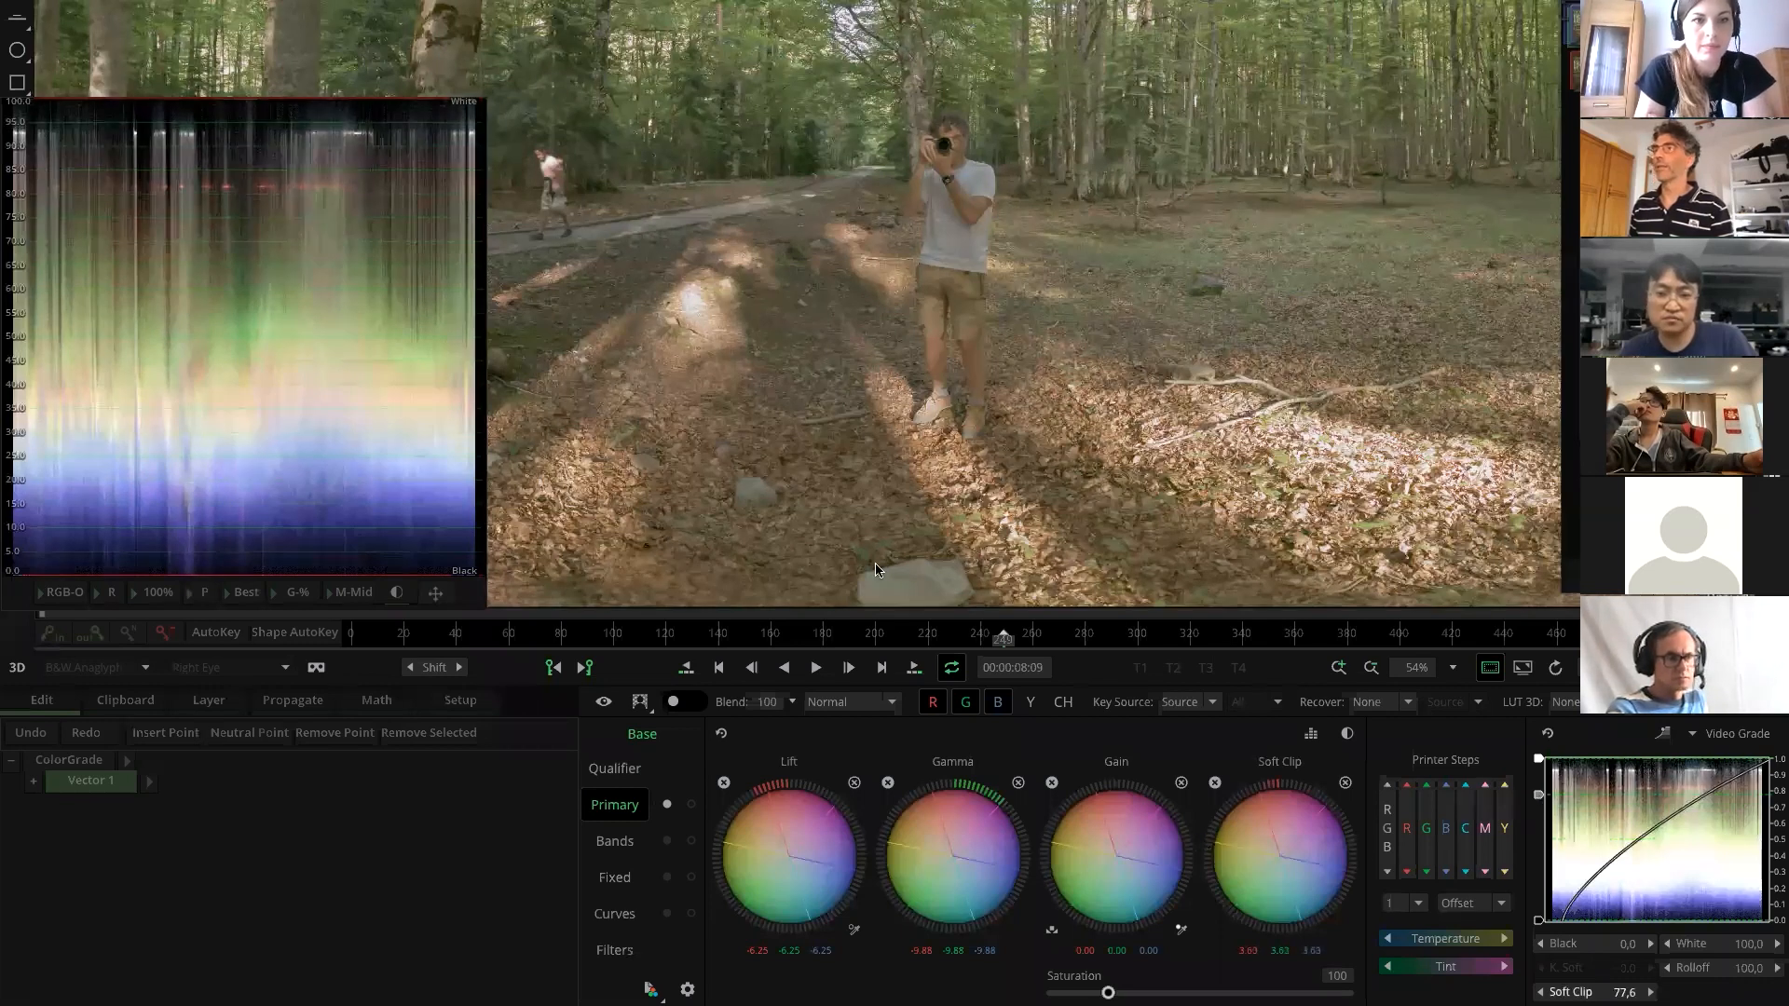
{"action": "left_click_drag", "start_coordinate": [1050, 832], "coordinate": [1040, 841]}
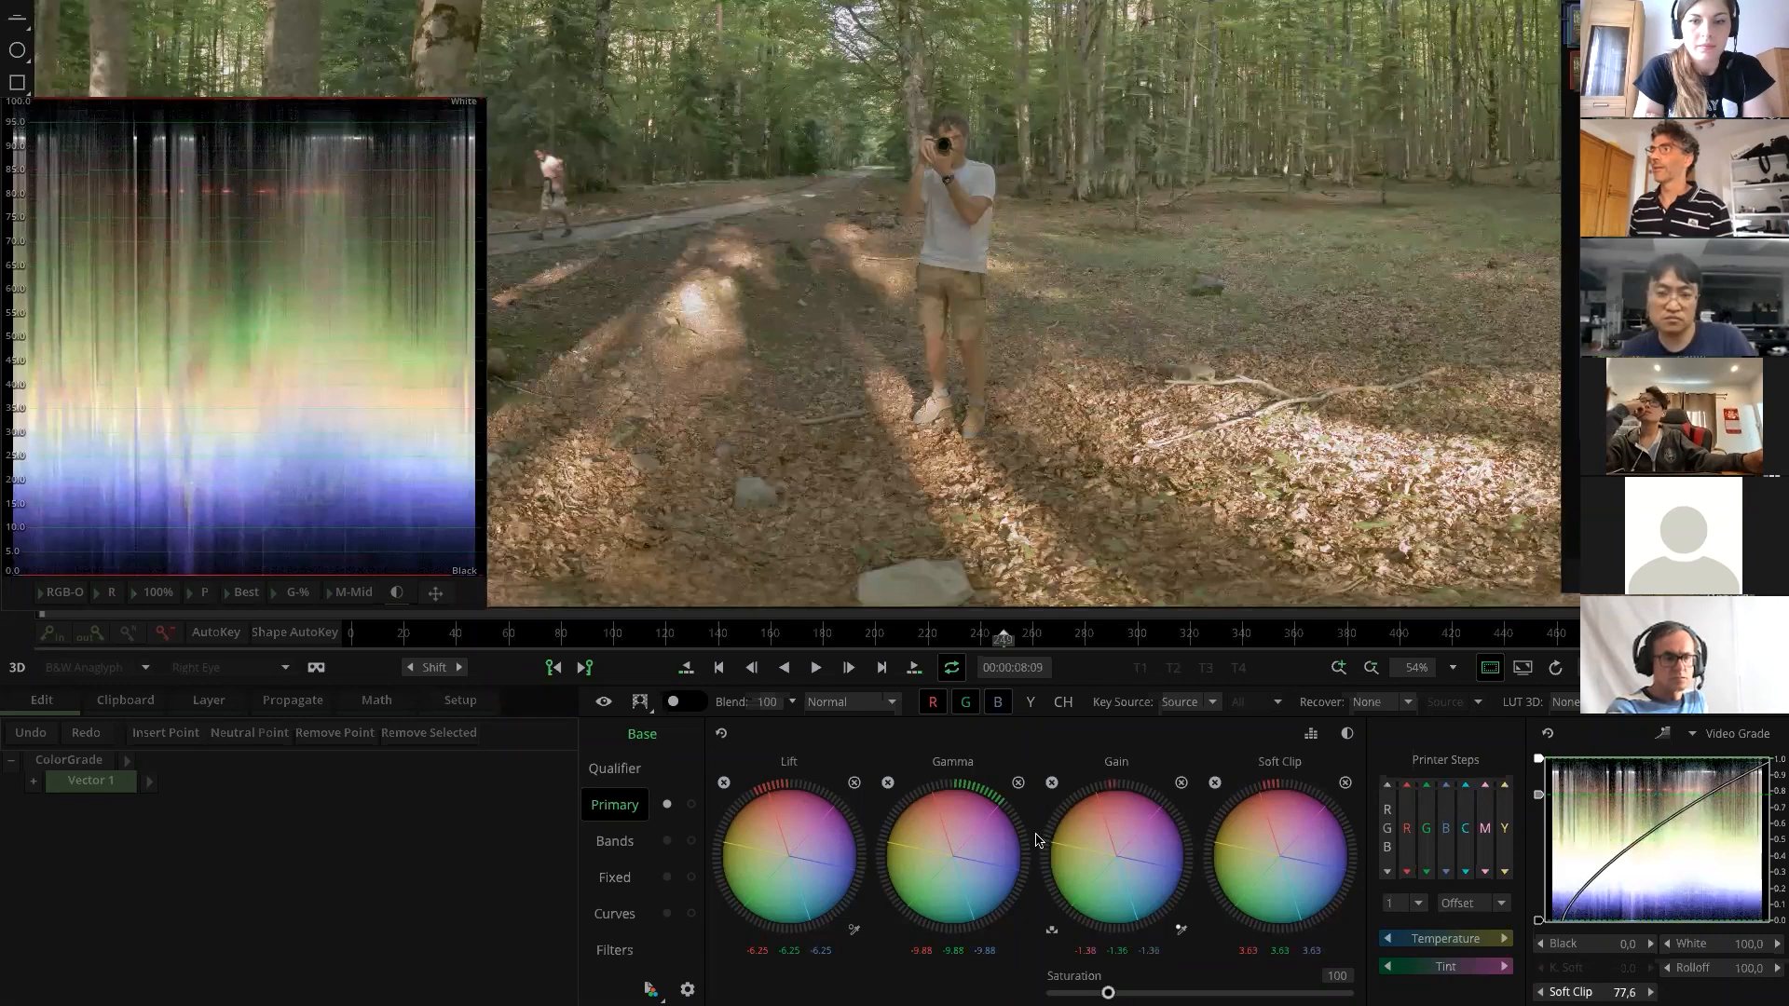
Raise the Saturation of the whole forest panorama to 115
{"action": "scroll", "coordinate": [876, 261], "scroll_direction": "down", "scroll_amount": 1}
{"action": "scroll", "coordinate": [881, 268], "scroll_direction": "down", "scroll_amount": 4}
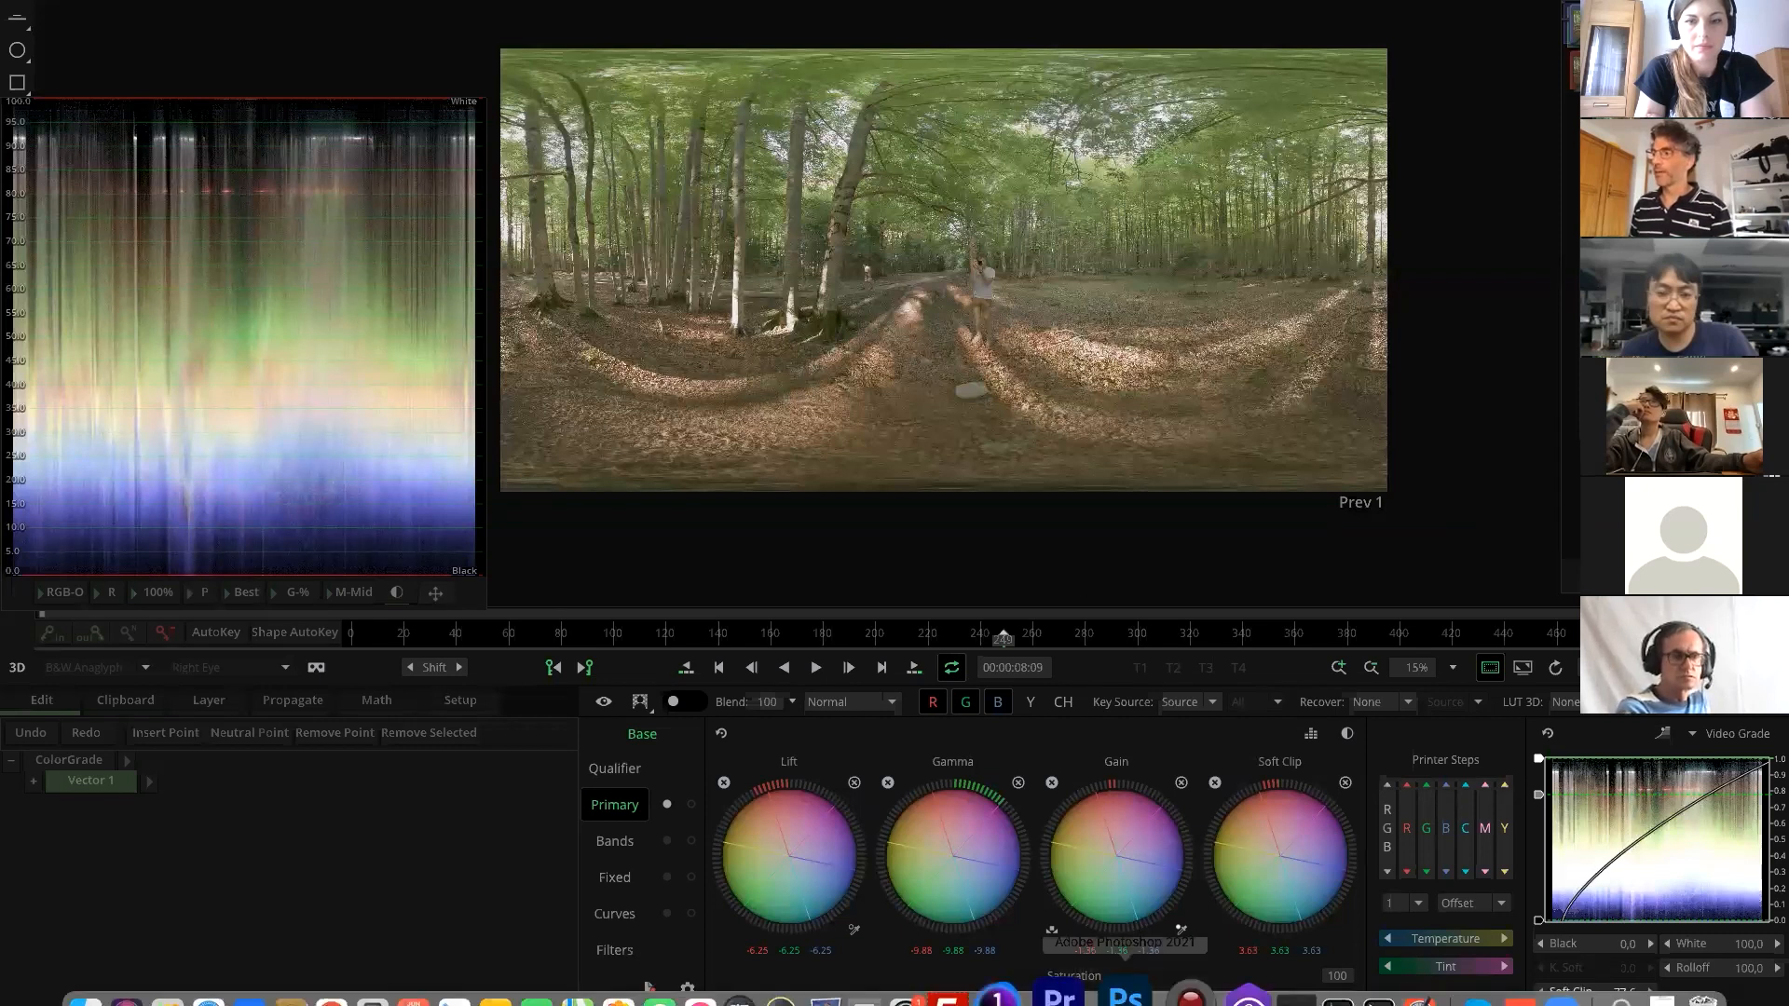
{"action": "left_click_drag", "start_coordinate": [1108, 992], "coordinate": [1116, 993]}
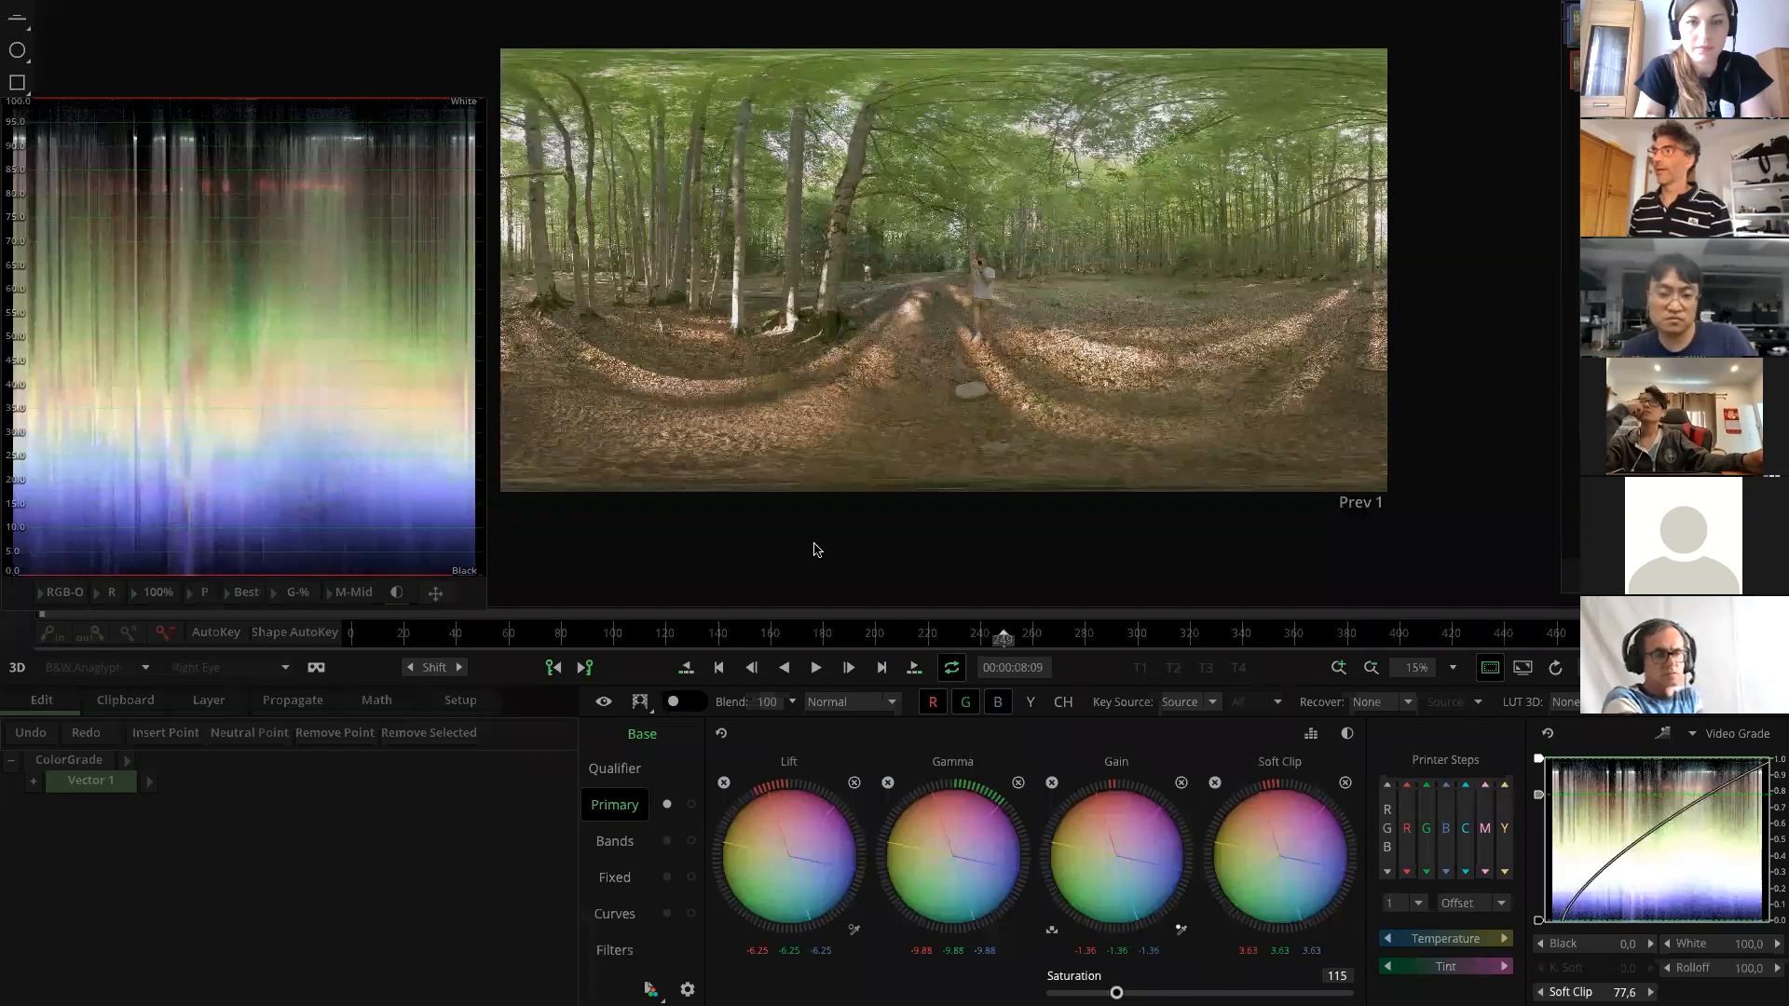
Shift the foliage greens to autumn tones with the Fixed color vectors, and bring the green vector back close to its original hue
{"action": "left_click", "coordinate": [615, 878]}
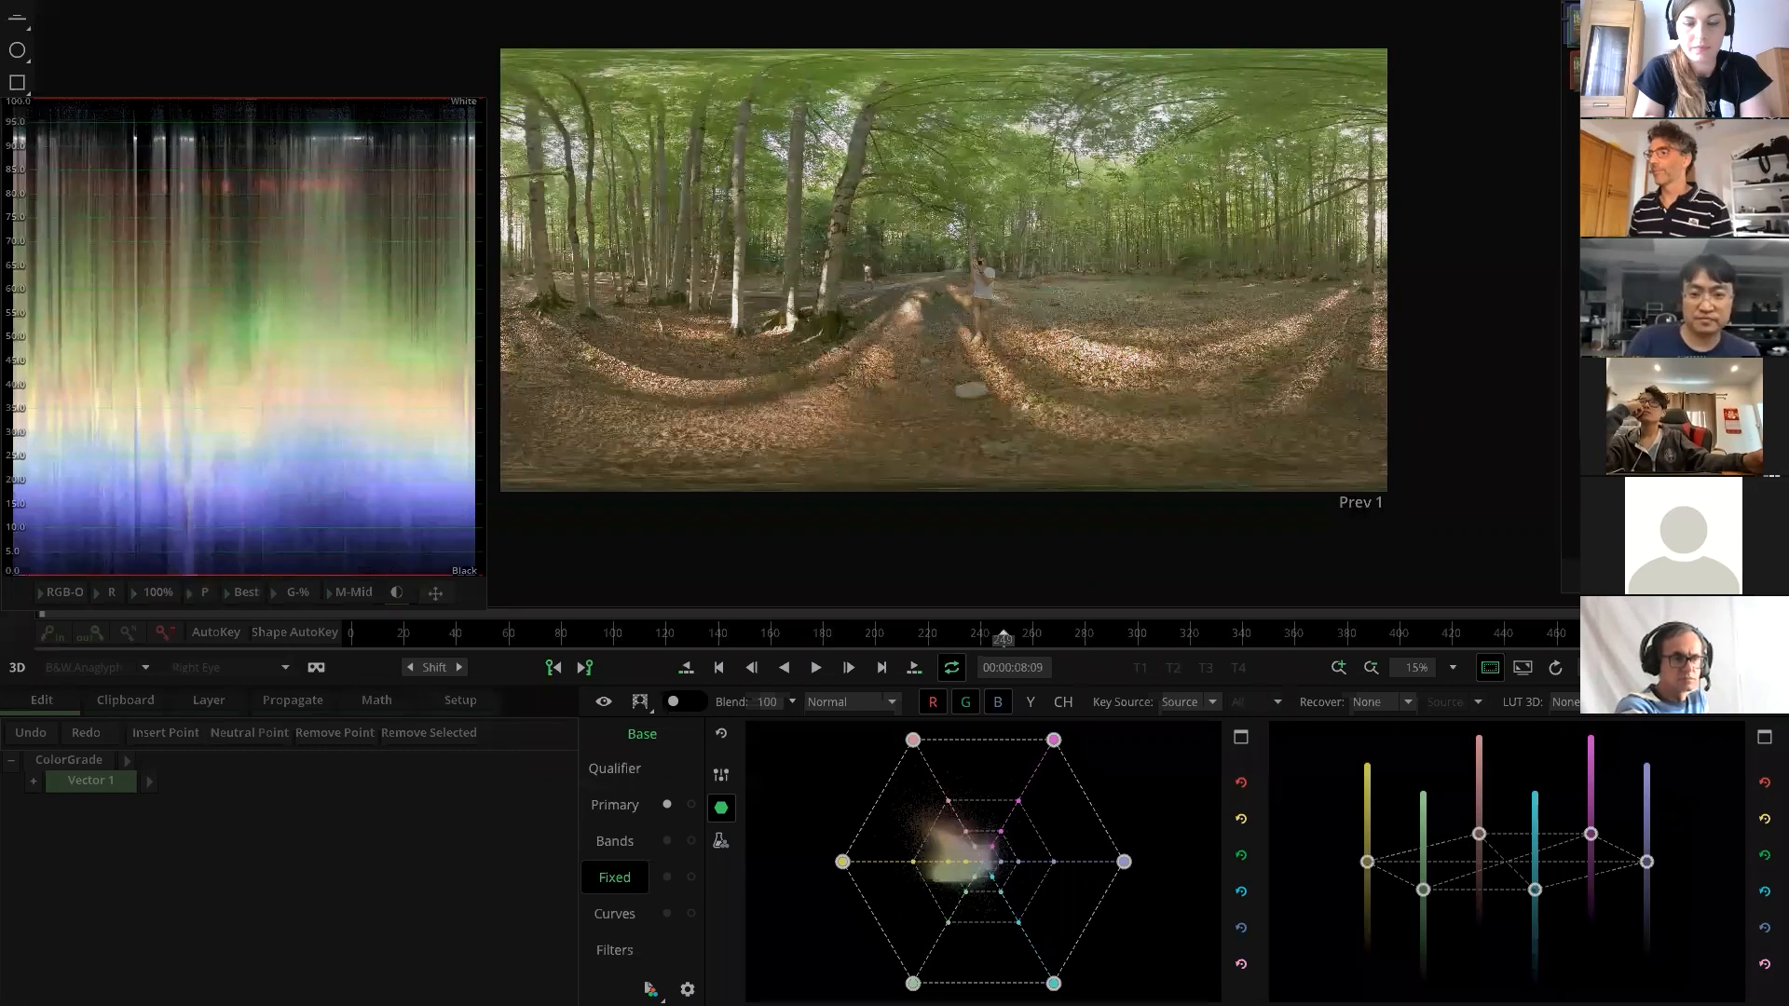
{"action": "mouse_move", "coordinate": [914, 982]}
{"action": "left_mouse_down"}
{"action": "mouse_move", "coordinate": [963, 912]}
{"action": "mouse_move", "coordinate": [929, 965]}
{"action": "left_mouse_up"}
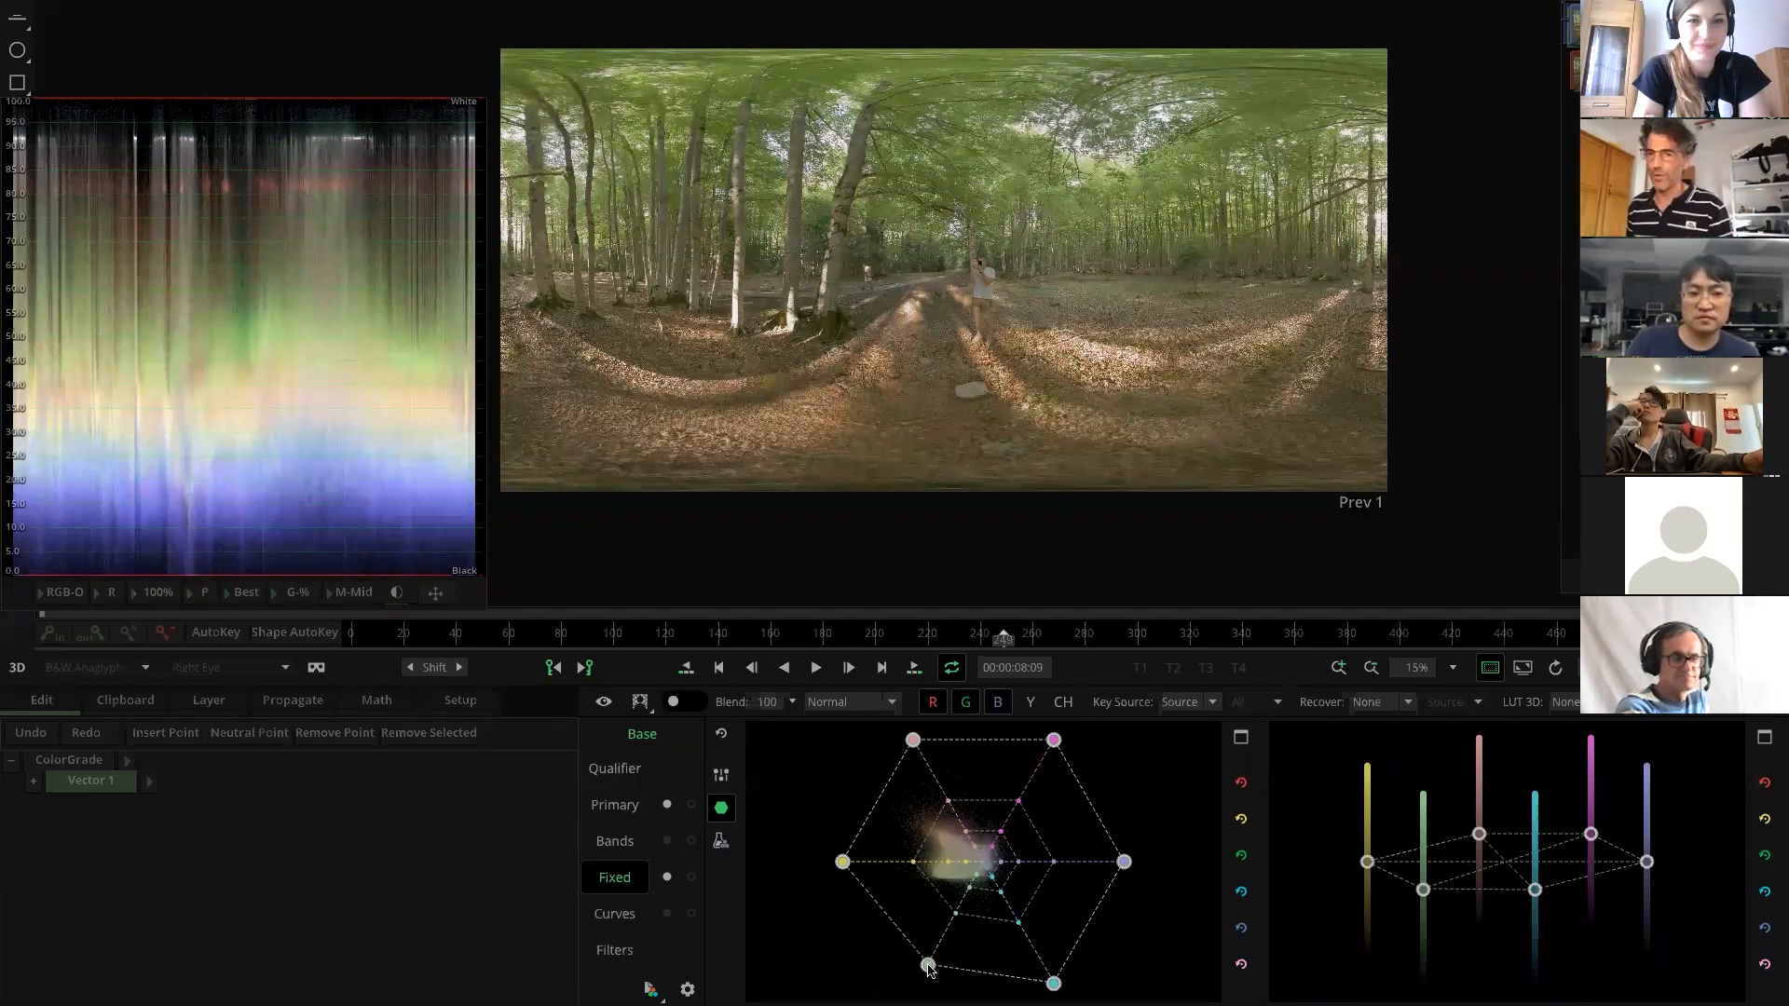
{"action": "left_click_drag", "start_coordinate": [928, 965], "coordinate": [1006, 737]}
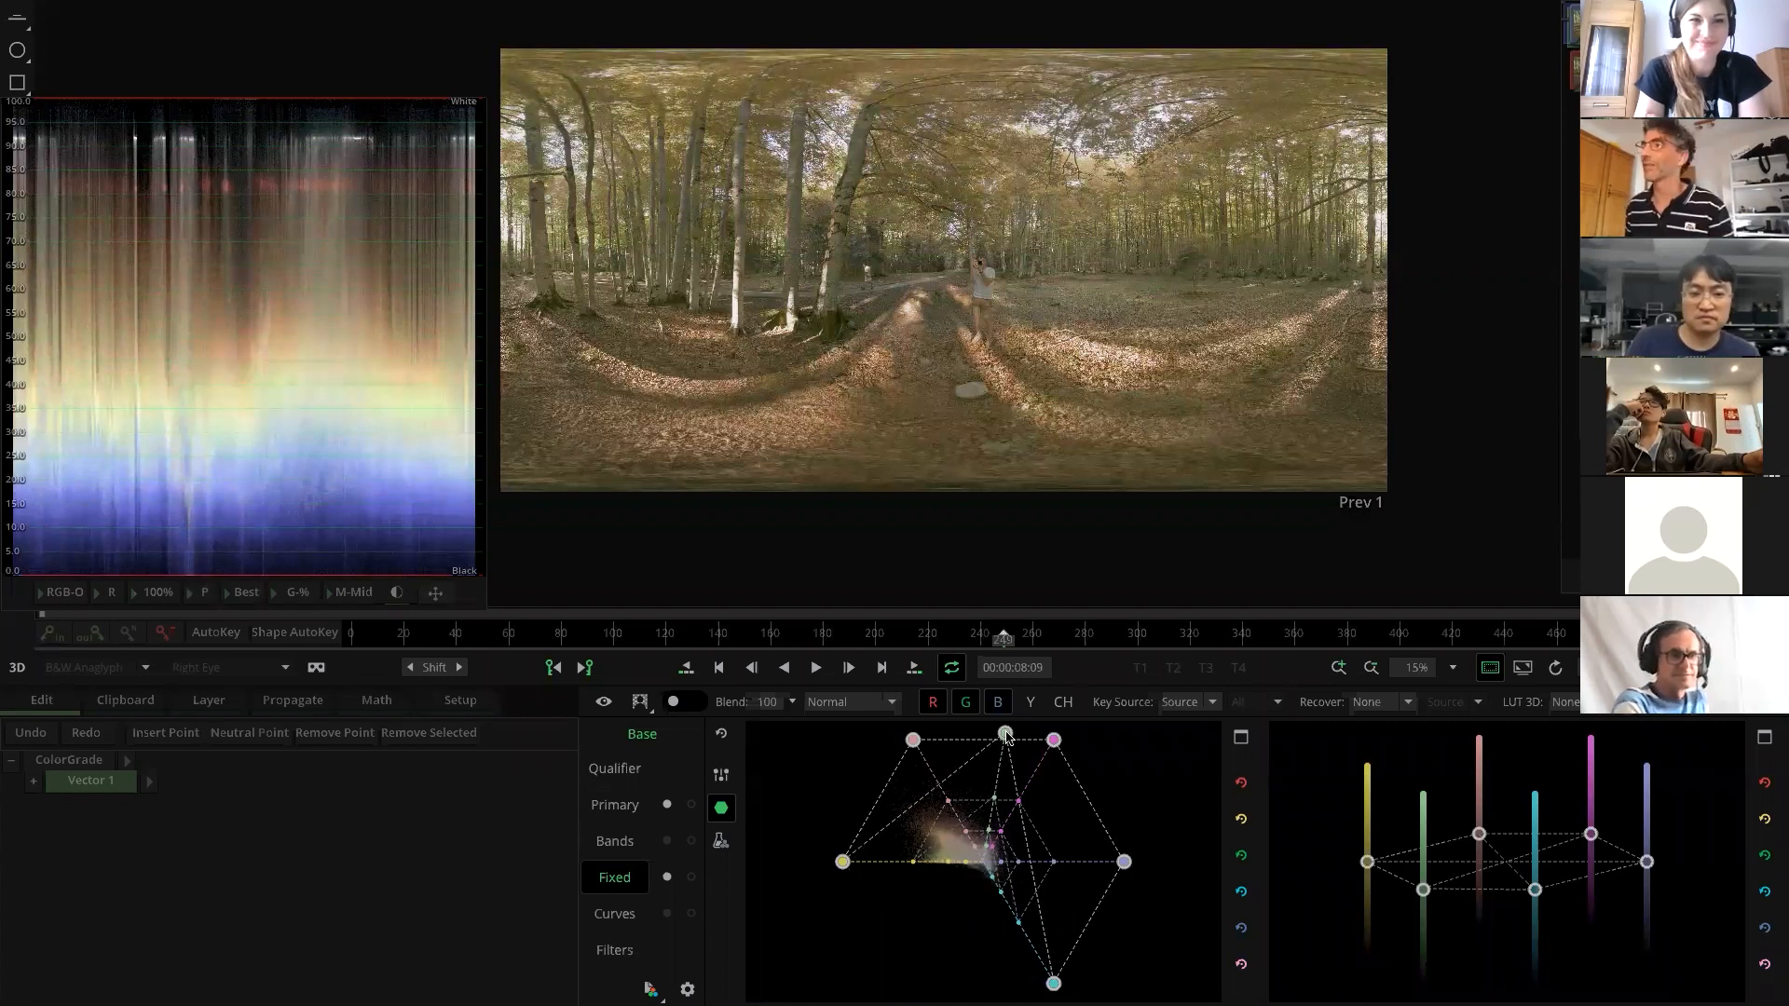
{"action": "left_click_drag", "start_coordinate": [1006, 736], "coordinate": [922, 981]}
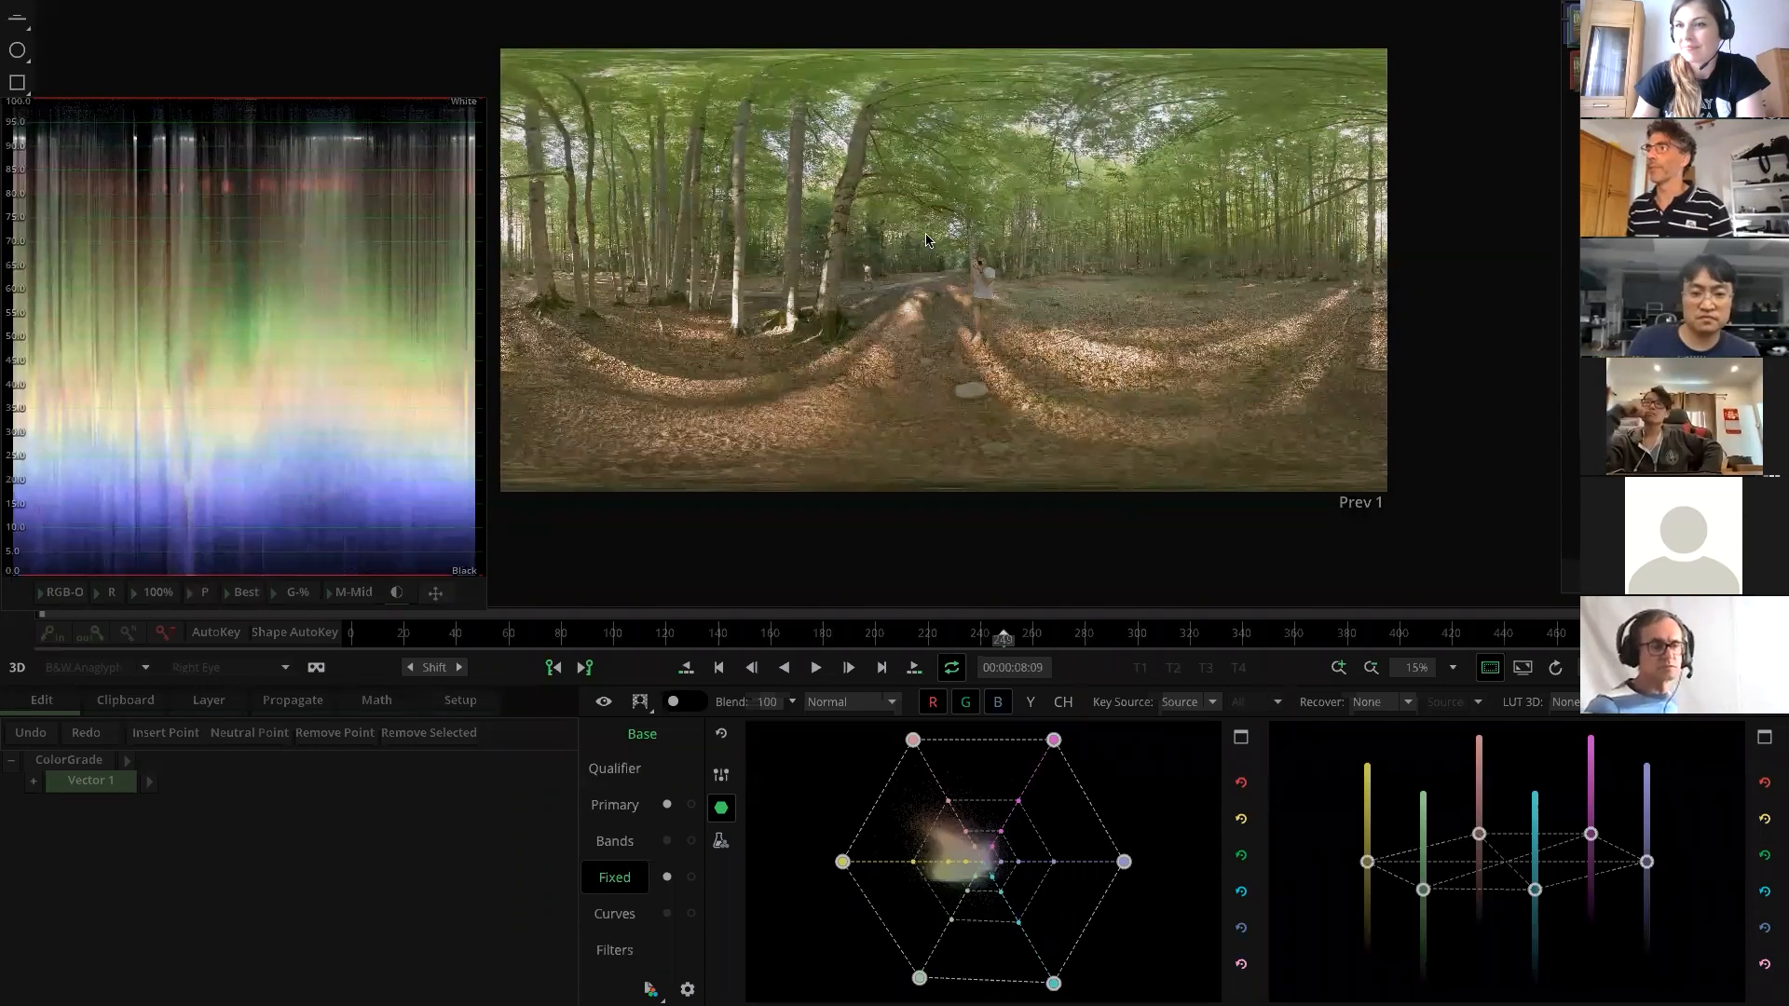
Examine the graded forest up close around the photographer on the path
{"action": "left_click_drag", "start_coordinate": [1535, 553], "coordinate": [1642, 719]}
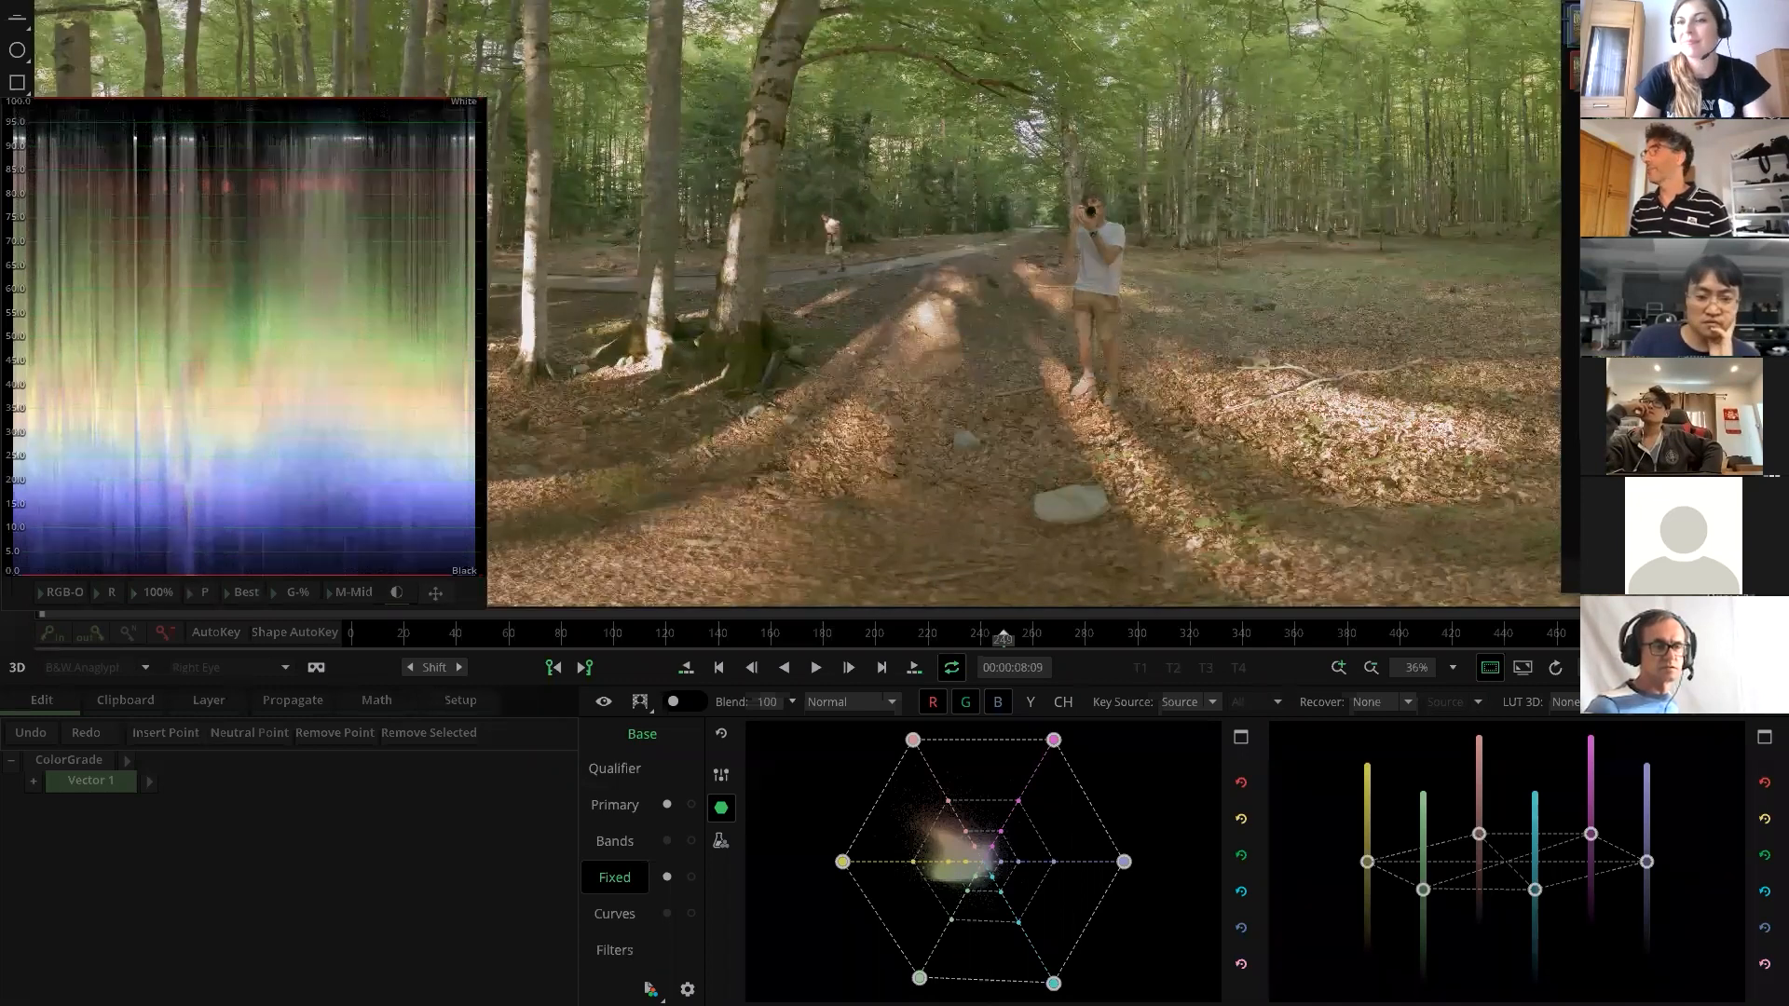
{"action": "scroll", "coordinate": [1234, 249], "scroll_direction": "up", "scroll_amount": 2}
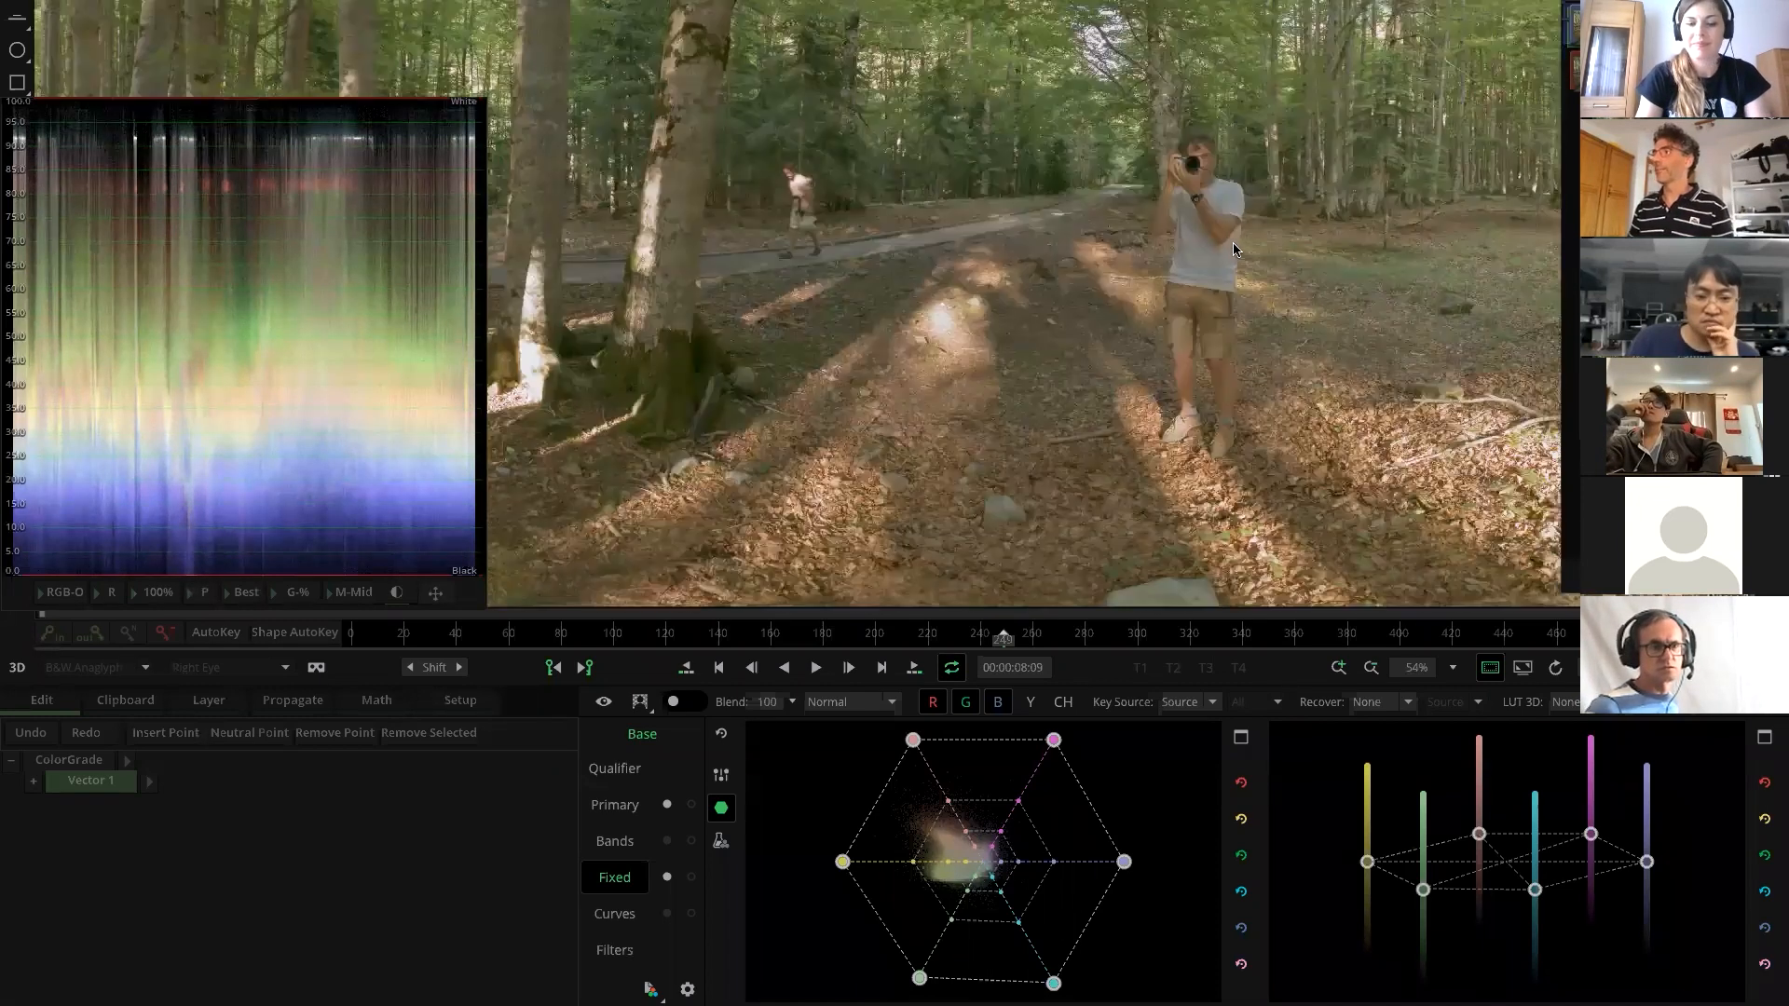
{"action": "scroll", "coordinate": [1233, 249], "scroll_direction": "up", "scroll_amount": 2}
{"action": "left_click_drag", "start_coordinate": [1211, 259], "coordinate": [830, 327]}
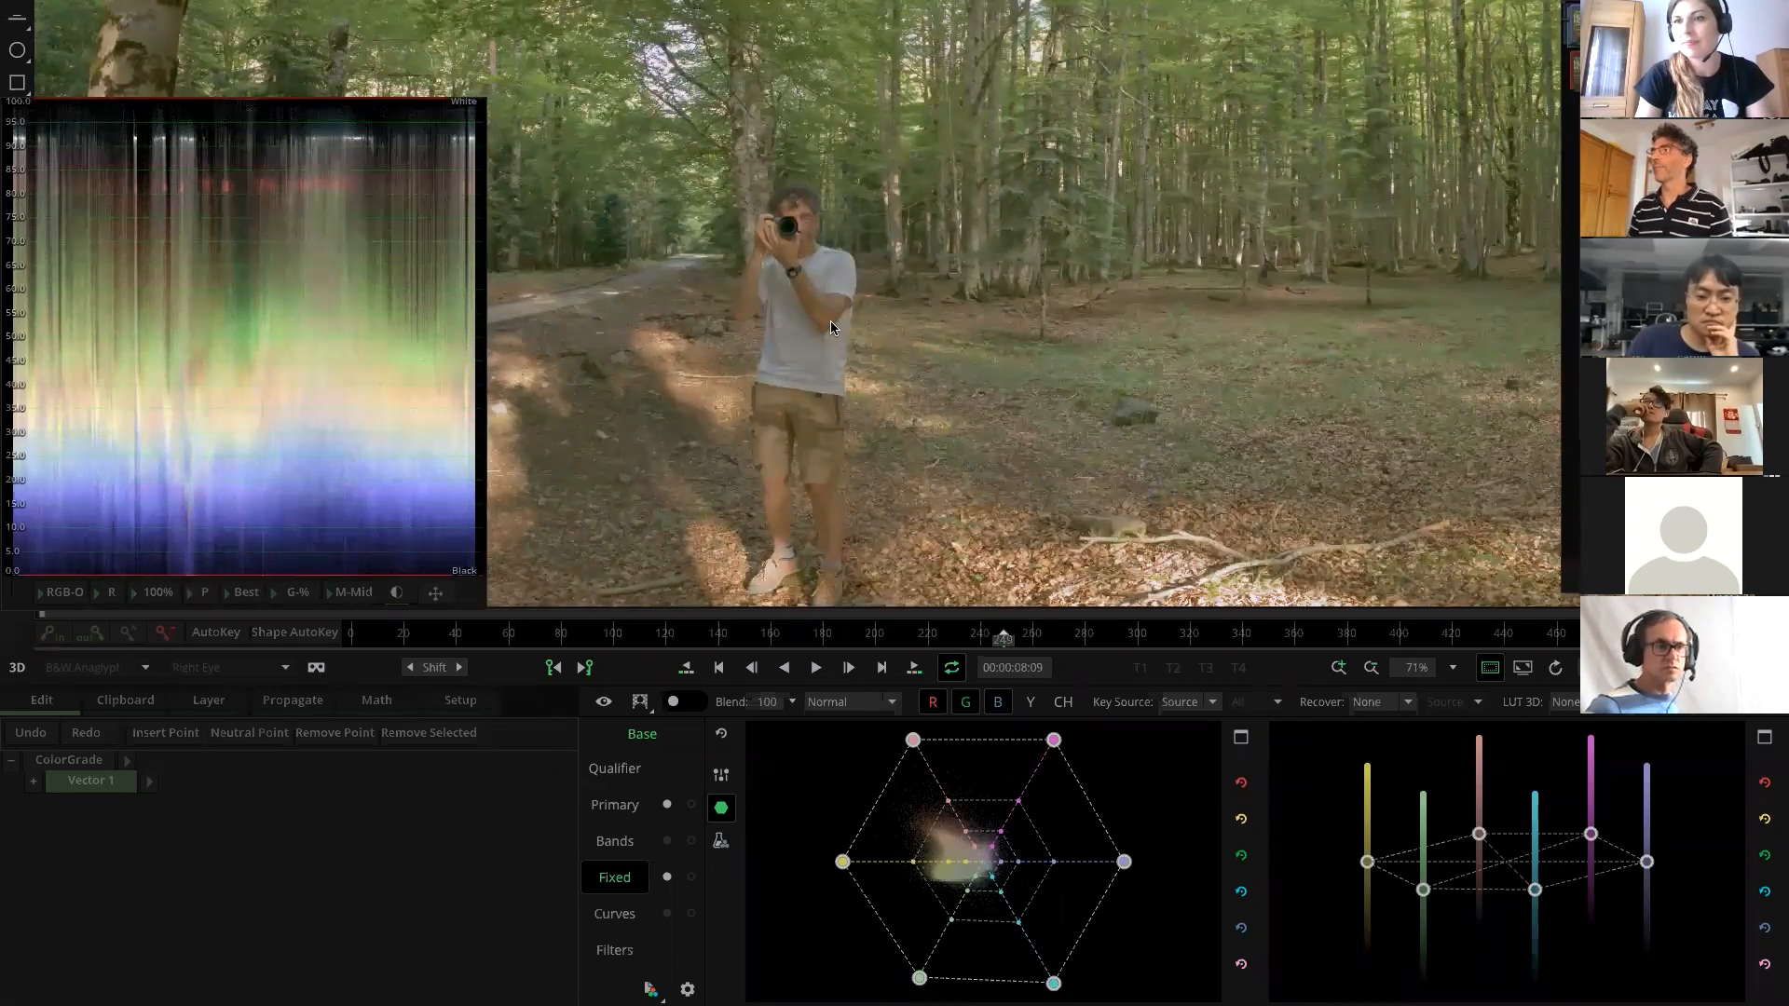
{"action": "scroll", "coordinate": [844, 377], "scroll_direction": "up", "scroll_amount": 2}
{"action": "scroll", "coordinate": [894, 363], "scroll_direction": "down", "scroll_amount": 3}
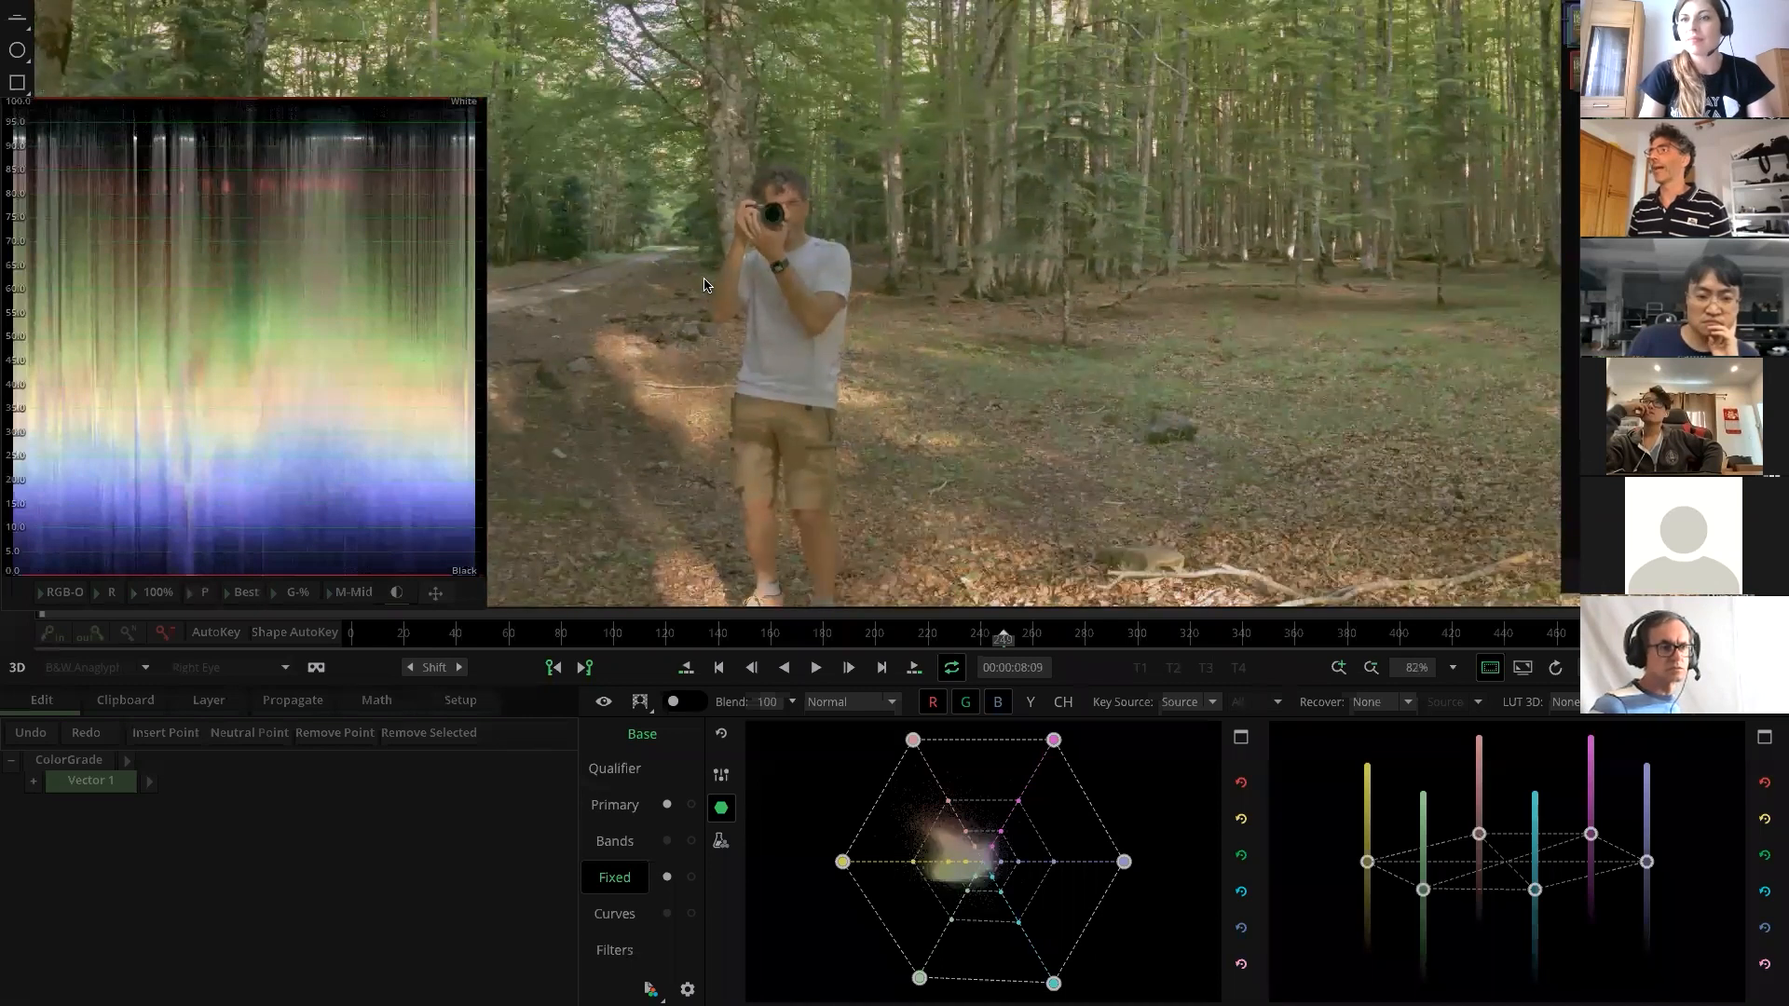
{"action": "scroll", "coordinate": [771, 372], "scroll_direction": "down", "scroll_amount": 1}
{"action": "scroll", "coordinate": [773, 375], "scroll_direction": "down", "scroll_amount": 1}
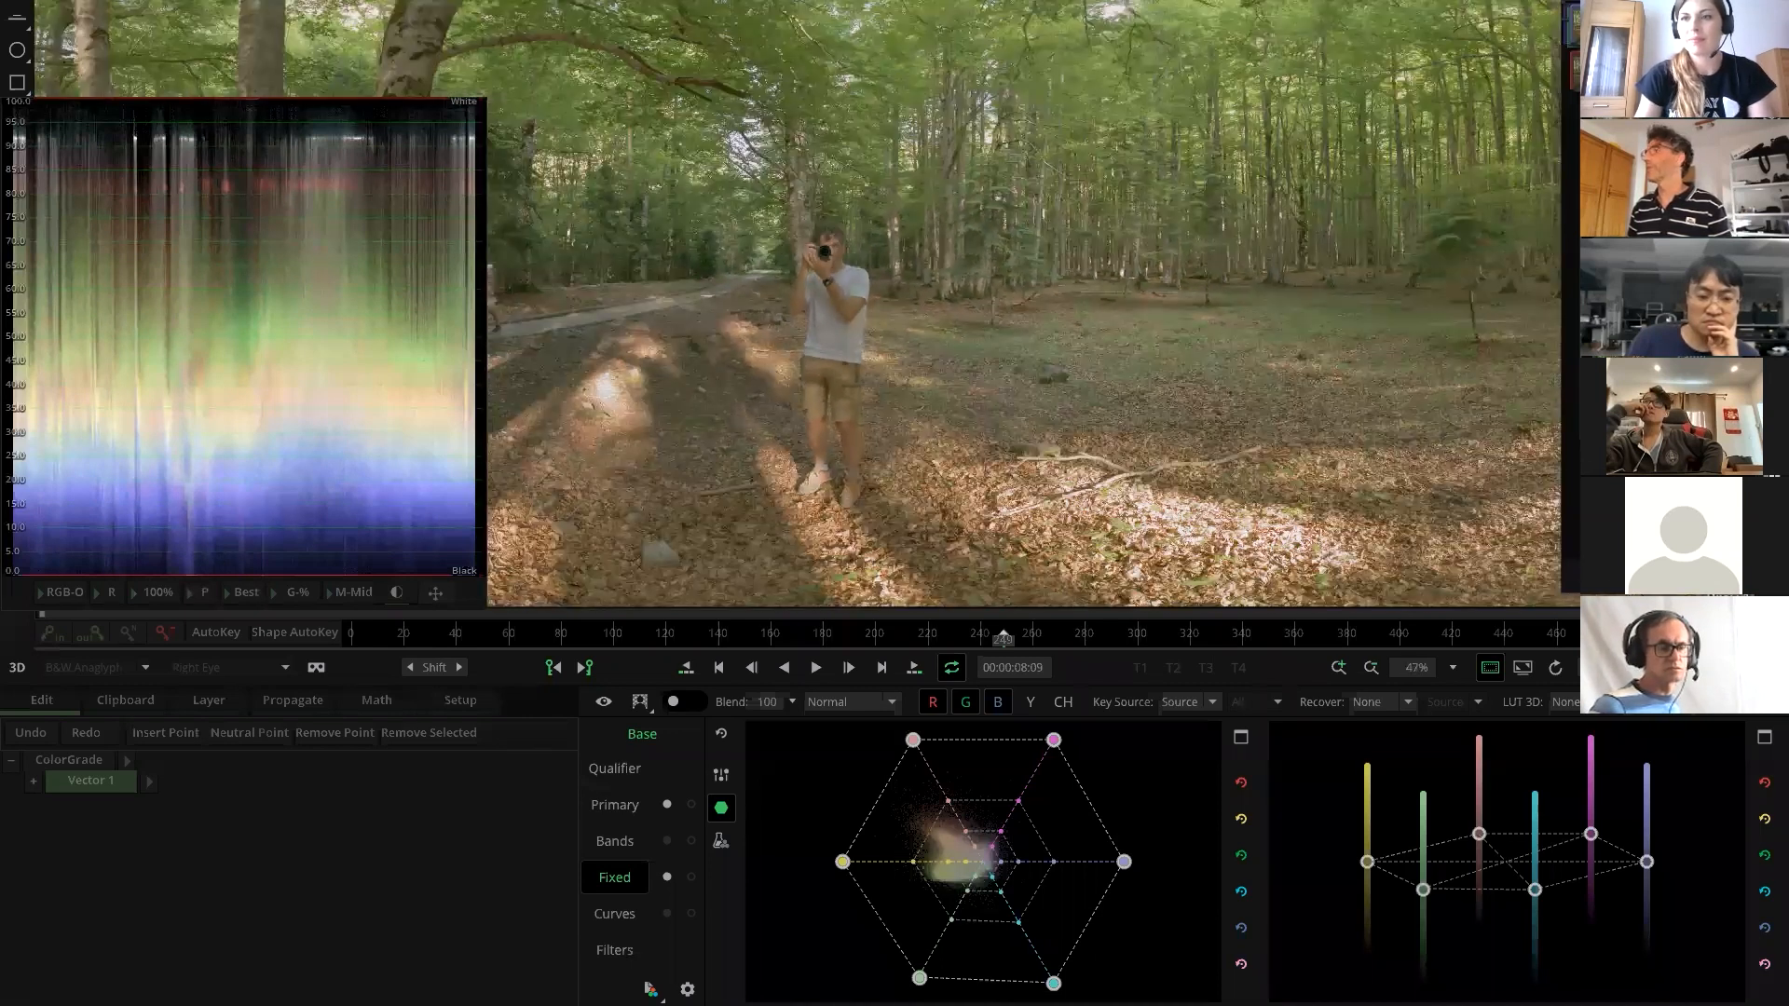
Switch to the VR Stitch beneath the color grade and display the camera feather outlines around the photographer
{"action": "key", "text": "Page_Down"}
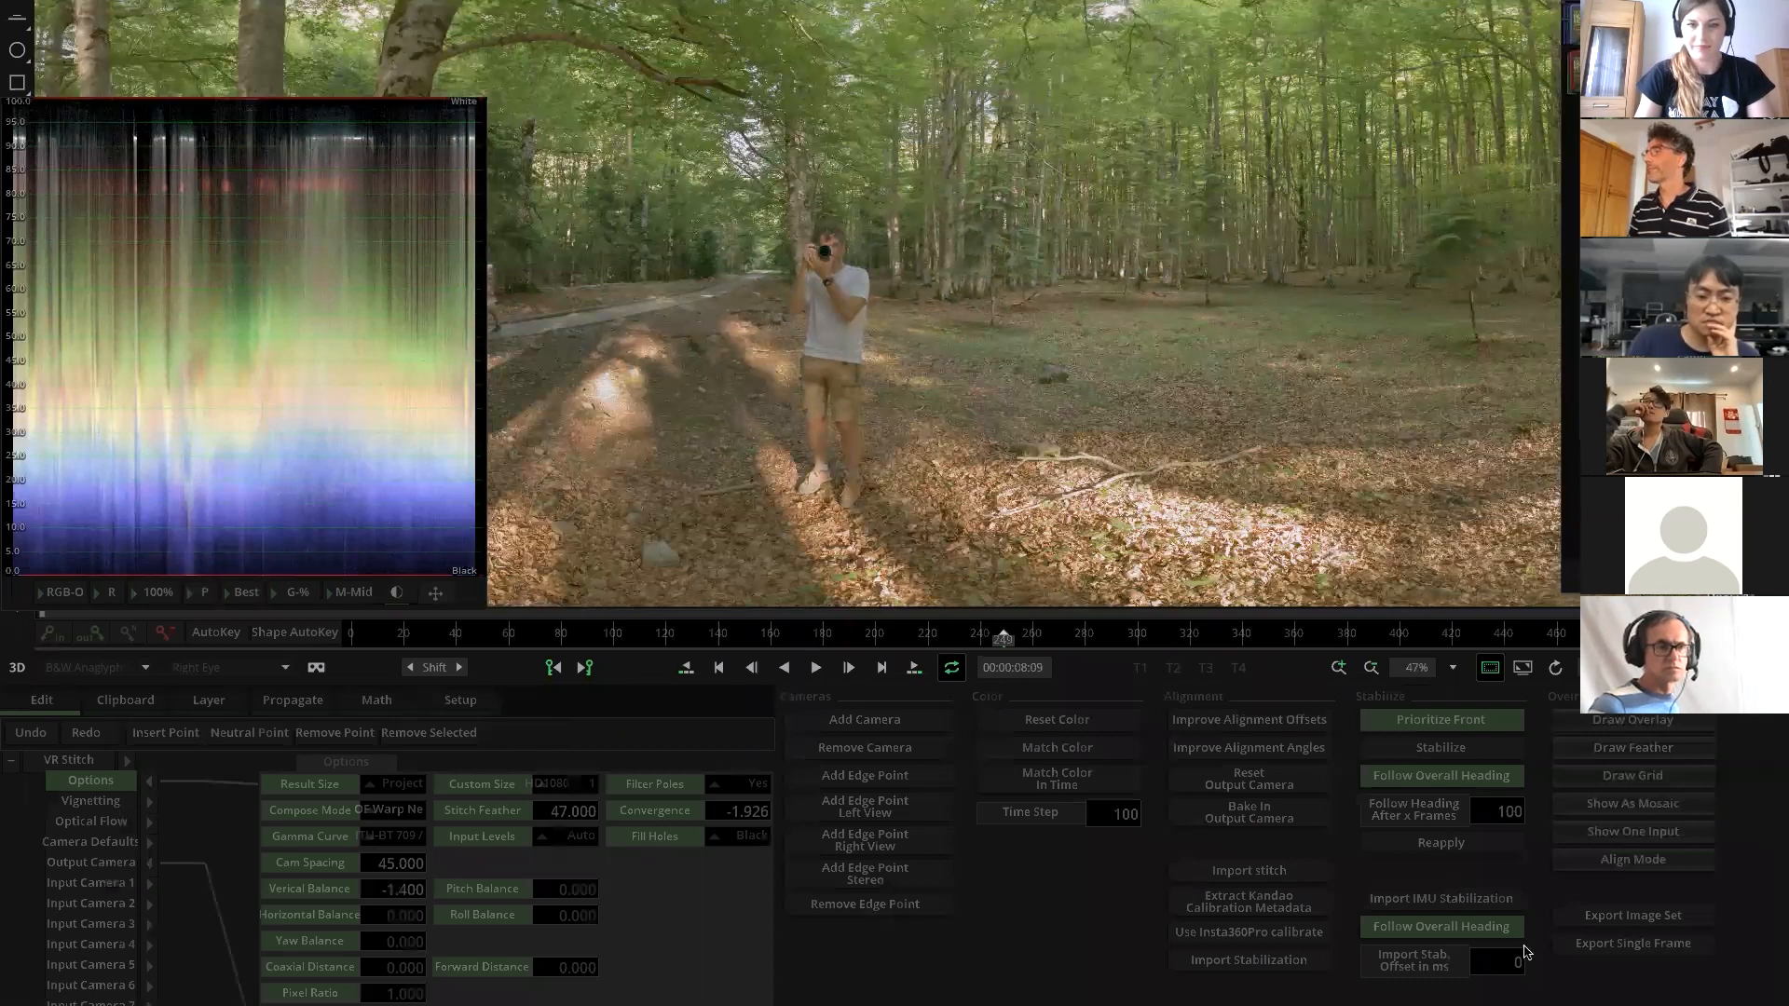
{"action": "left_click_drag", "start_coordinate": [941, 319], "coordinate": [1248, 264]}
{"action": "scroll", "coordinate": [1066, 268], "scroll_direction": "up", "scroll_amount": 1}
{"action": "scroll", "coordinate": [1066, 271], "scroll_direction": "down", "scroll_amount": 4}
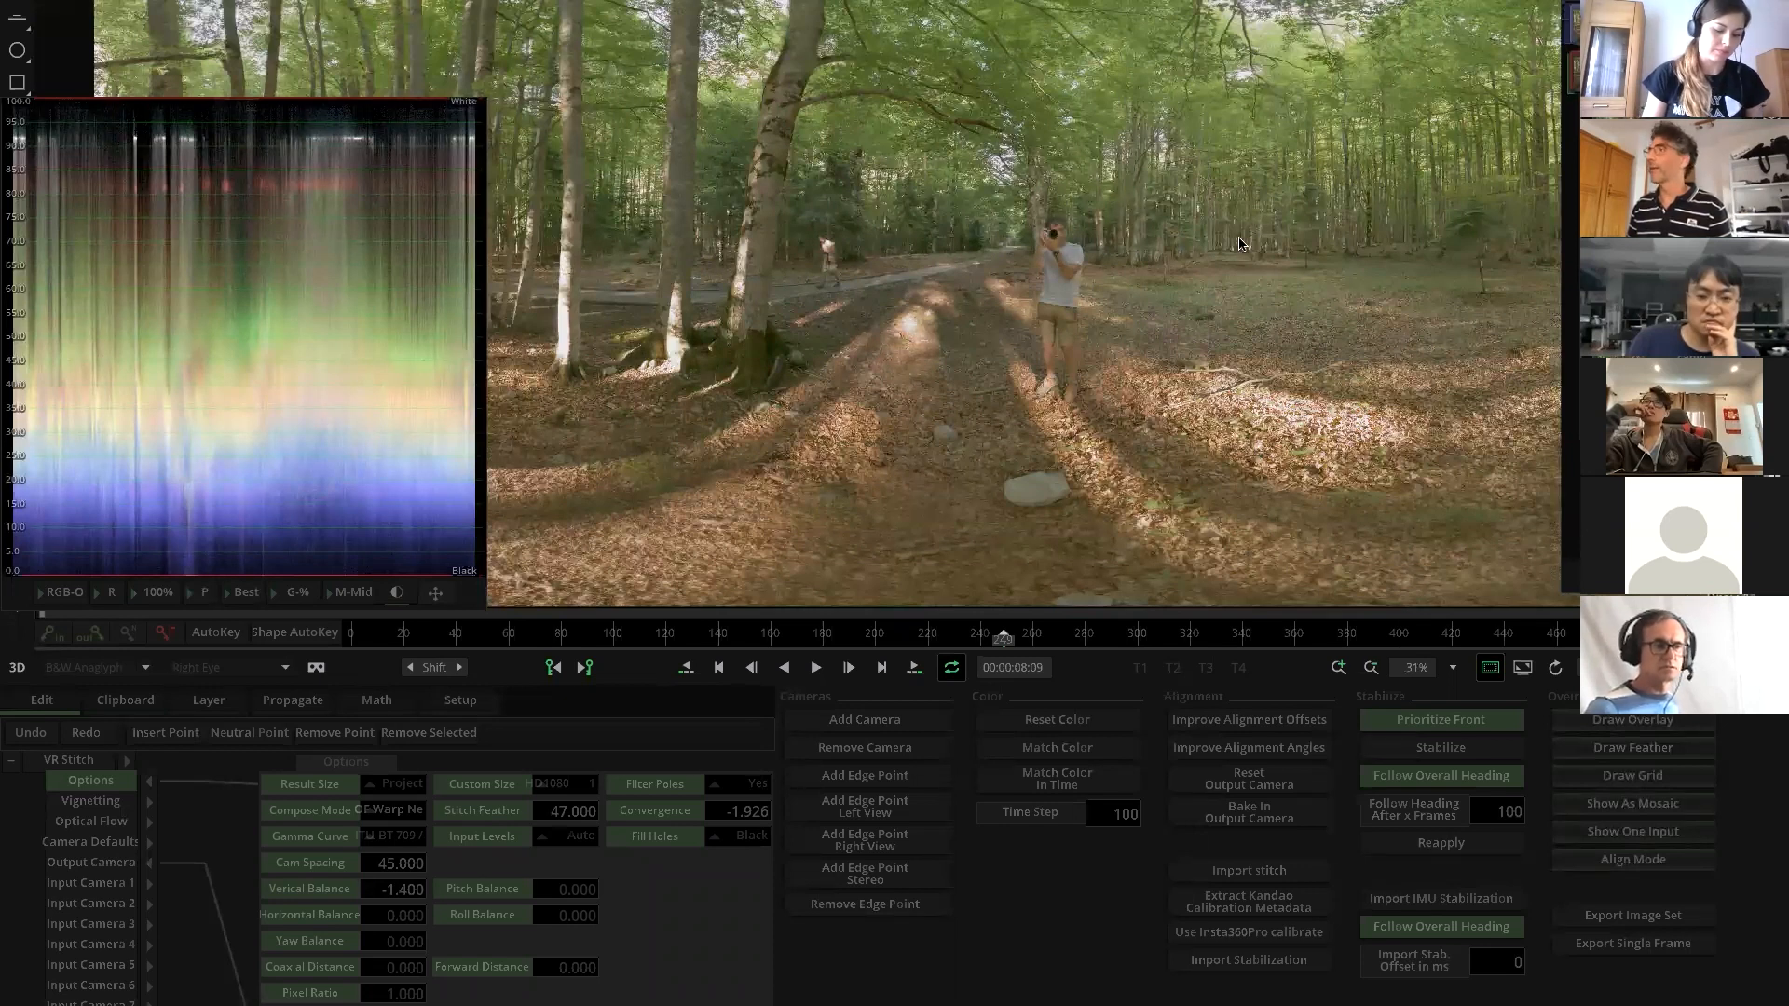
{"action": "scroll", "coordinate": [1239, 244], "scroll_direction": "up", "scroll_amount": 1}
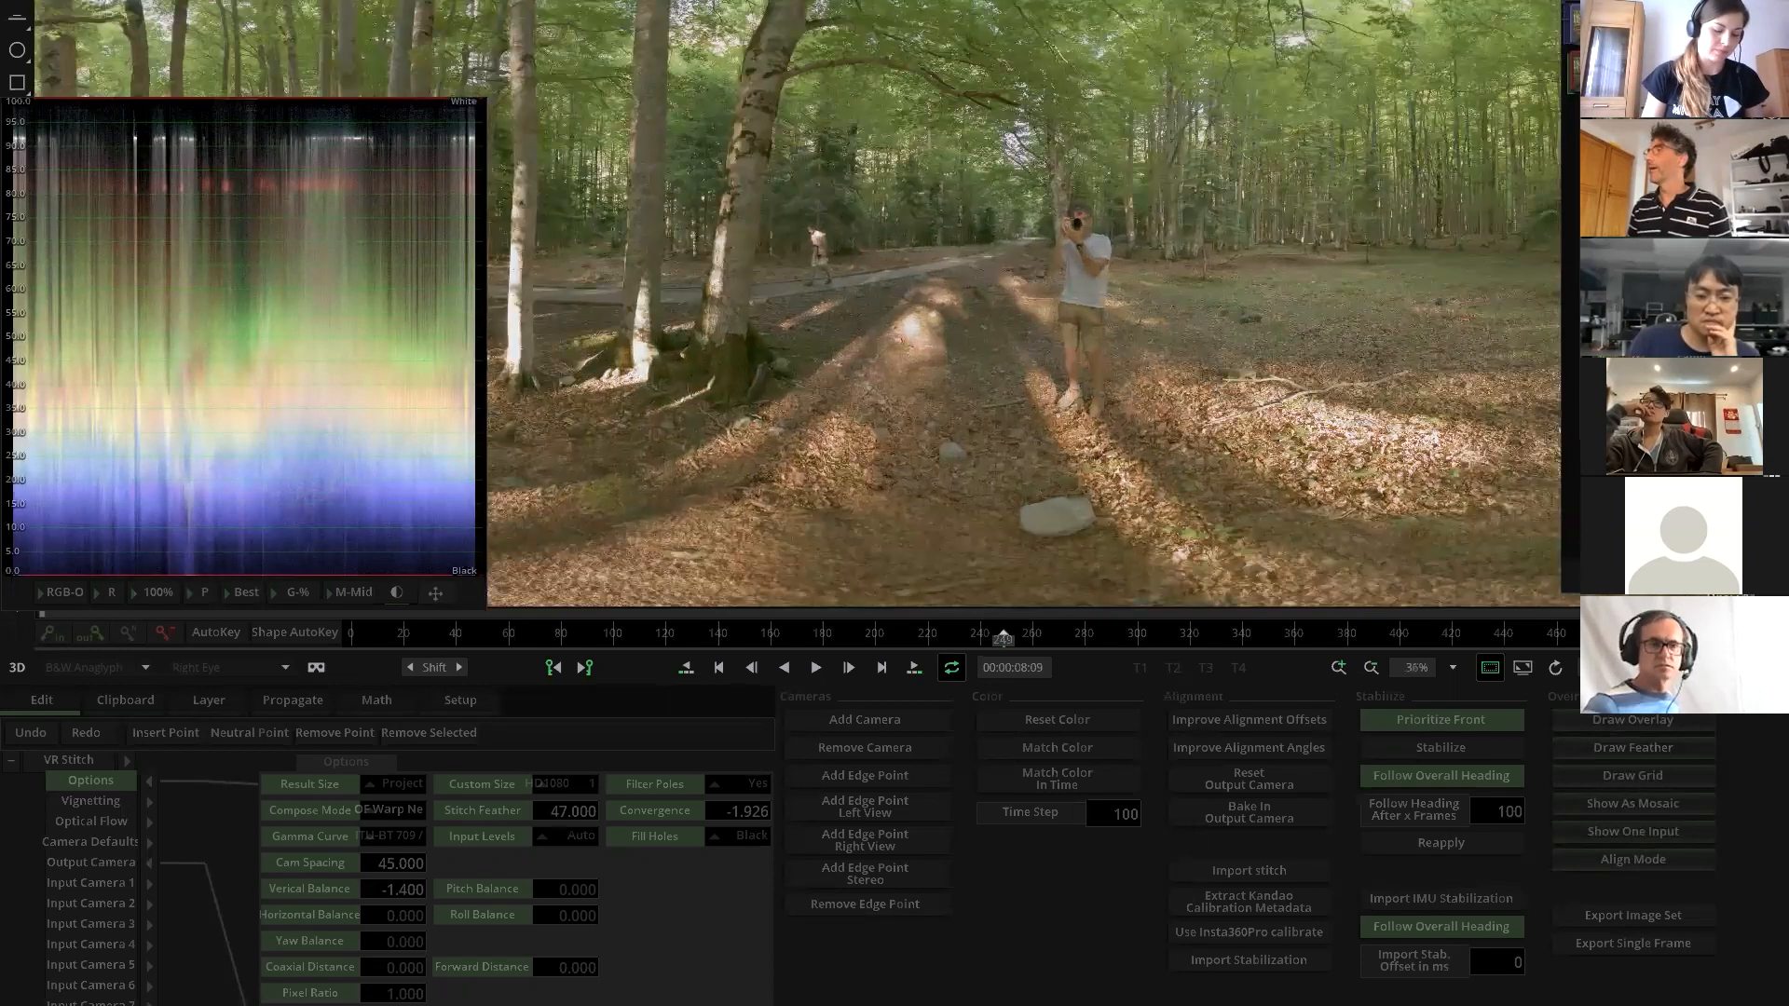
{"action": "left_click", "coordinate": [1647, 750]}
{"action": "left_click_drag", "start_coordinate": [1272, 388], "coordinate": [1014, 382]}
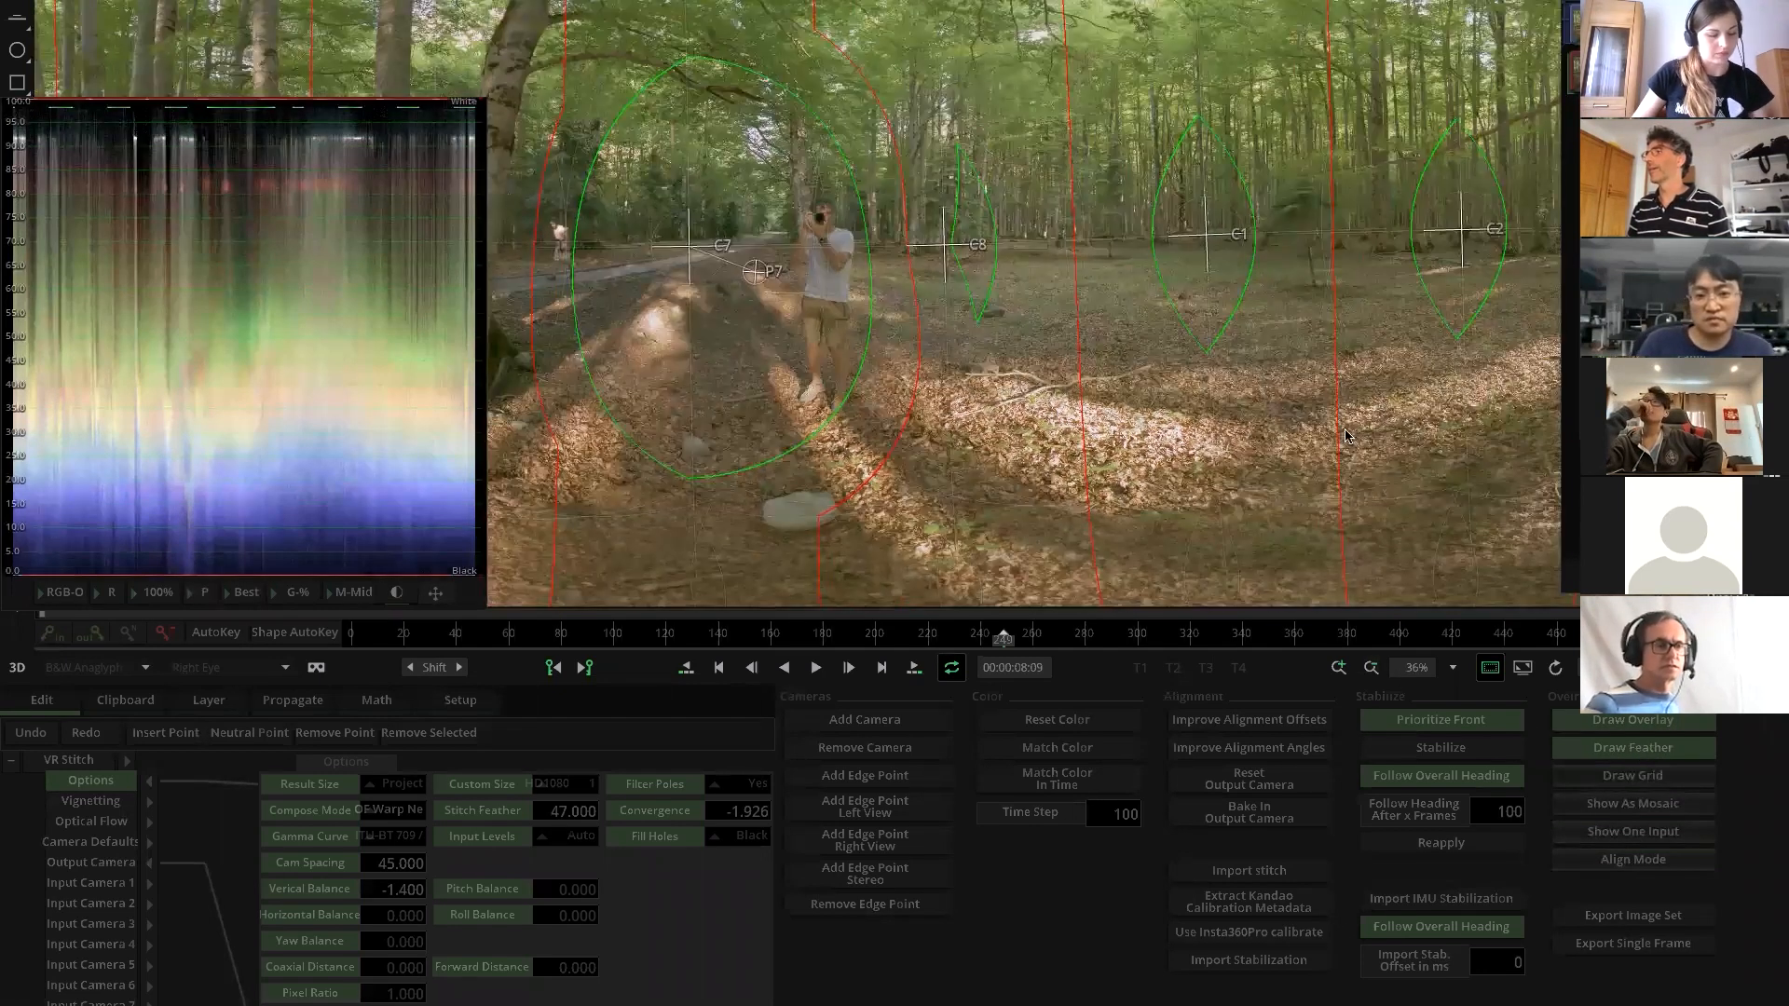
Remove the edge point P7 beside the photographer
{"action": "left_click", "coordinate": [753, 277]}
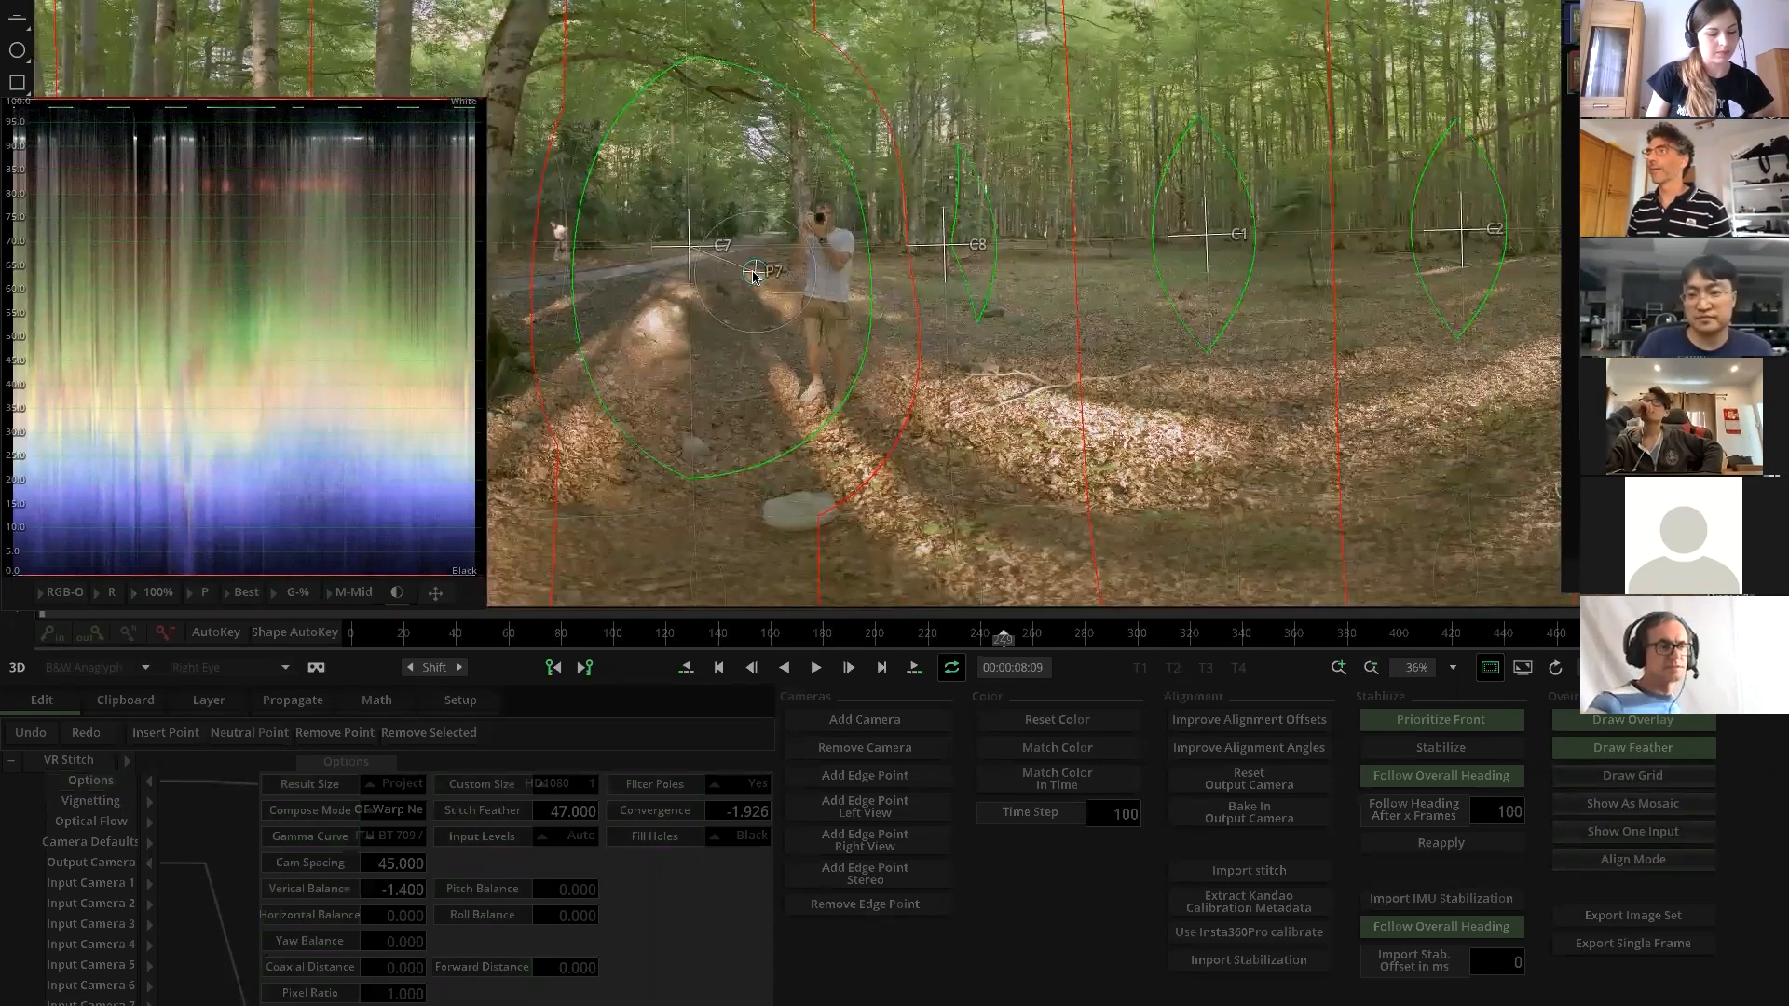
{"action": "left_click", "coordinate": [858, 904]}
{"action": "scroll", "coordinate": [803, 256], "scroll_direction": "up", "scroll_amount": 2}
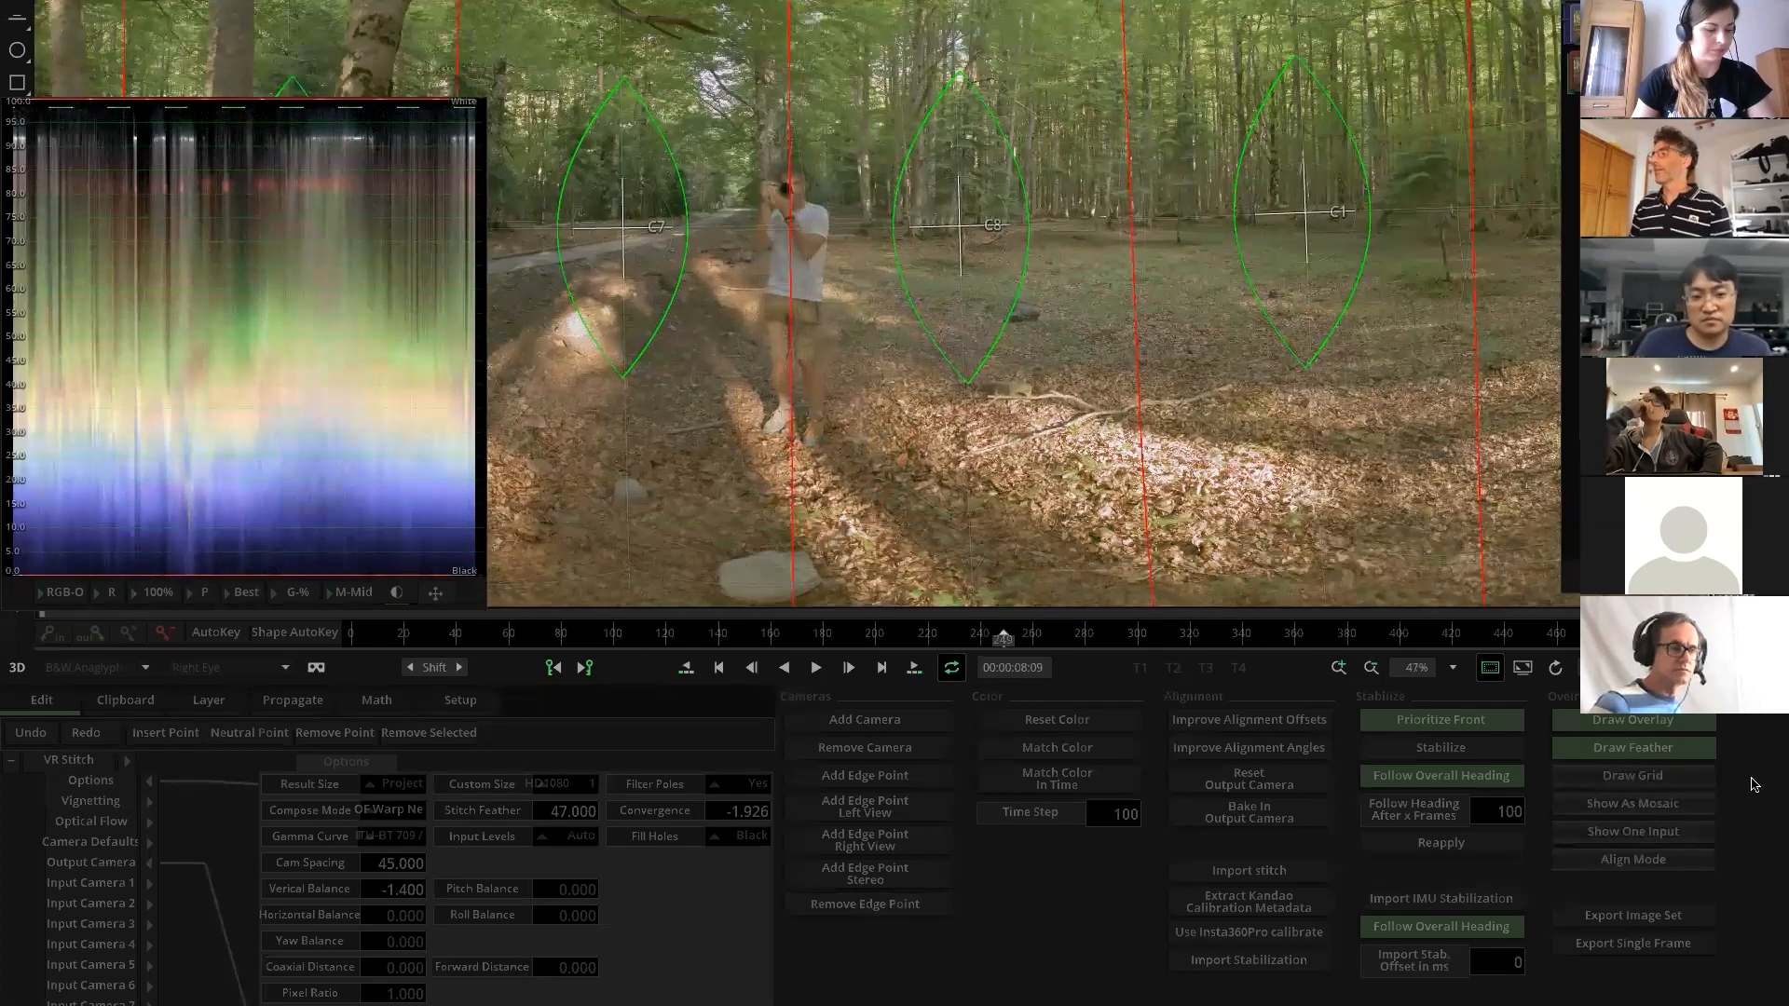
Hide the camera feather outlines and examine the stitch around the photographer up close
{"action": "left_click", "coordinate": [1623, 728]}
{"action": "scroll", "coordinate": [910, 316], "scroll_direction": "up", "scroll_amount": 3}
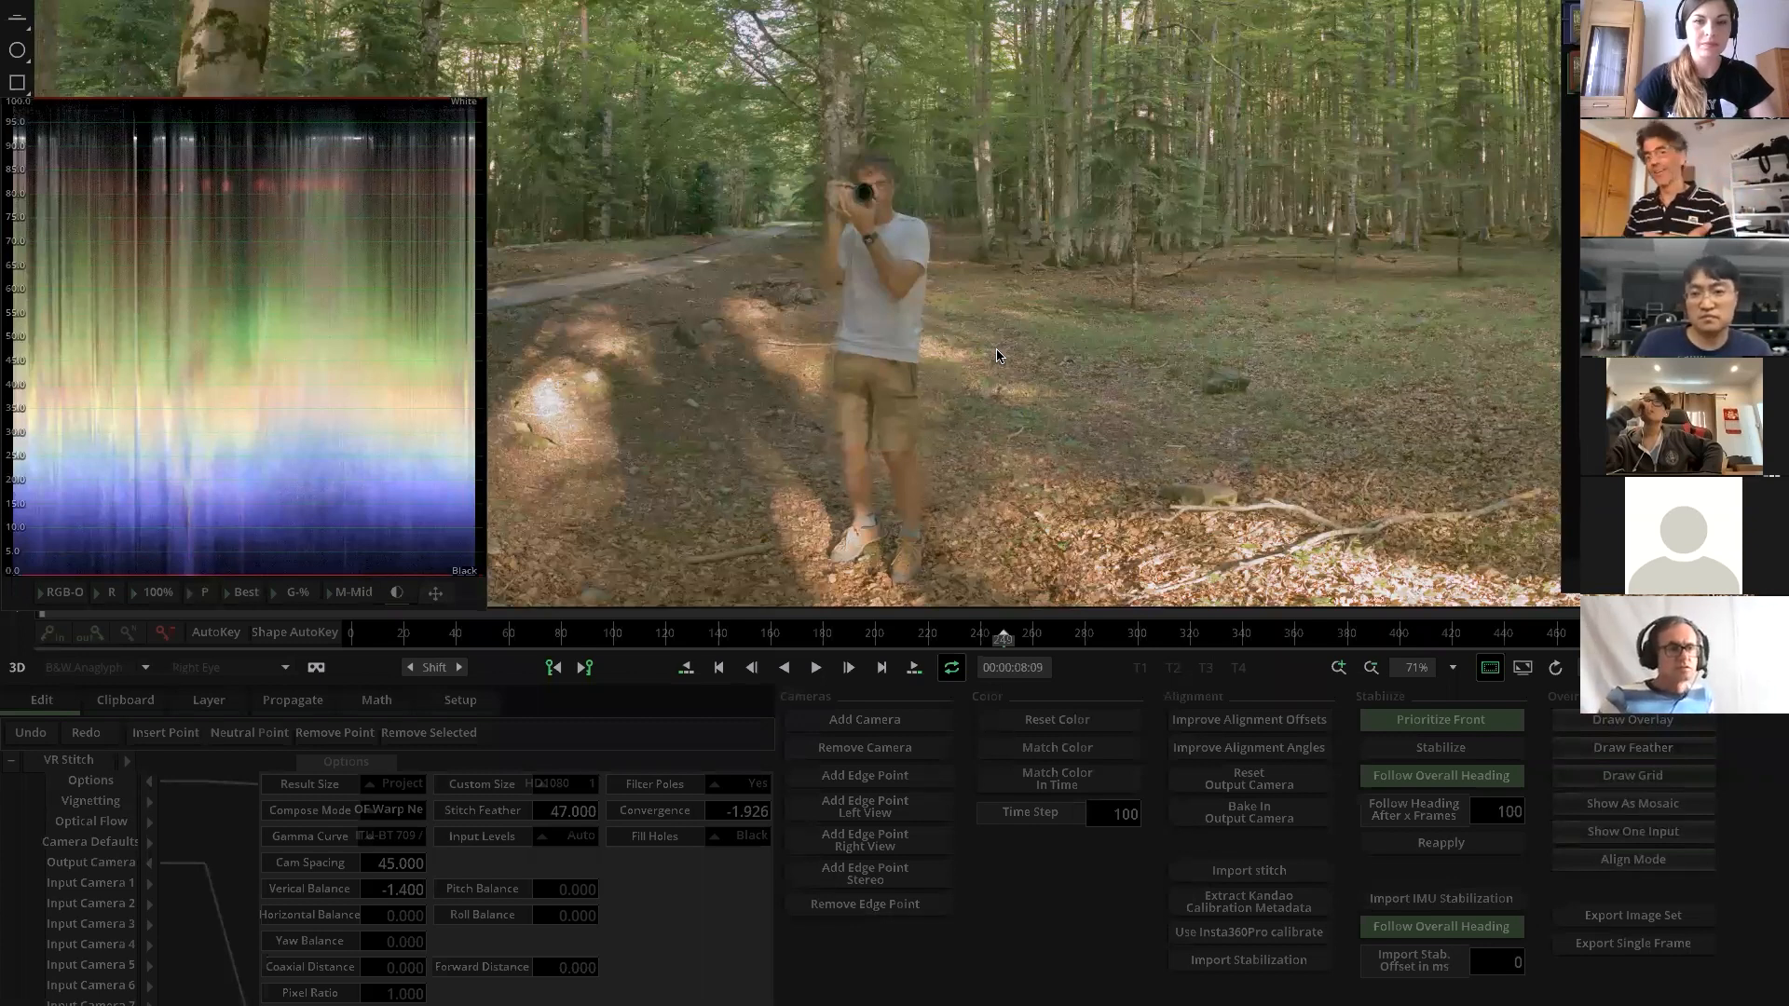
{"action": "scroll", "coordinate": [924, 285], "scroll_direction": "up", "scroll_amount": 3}
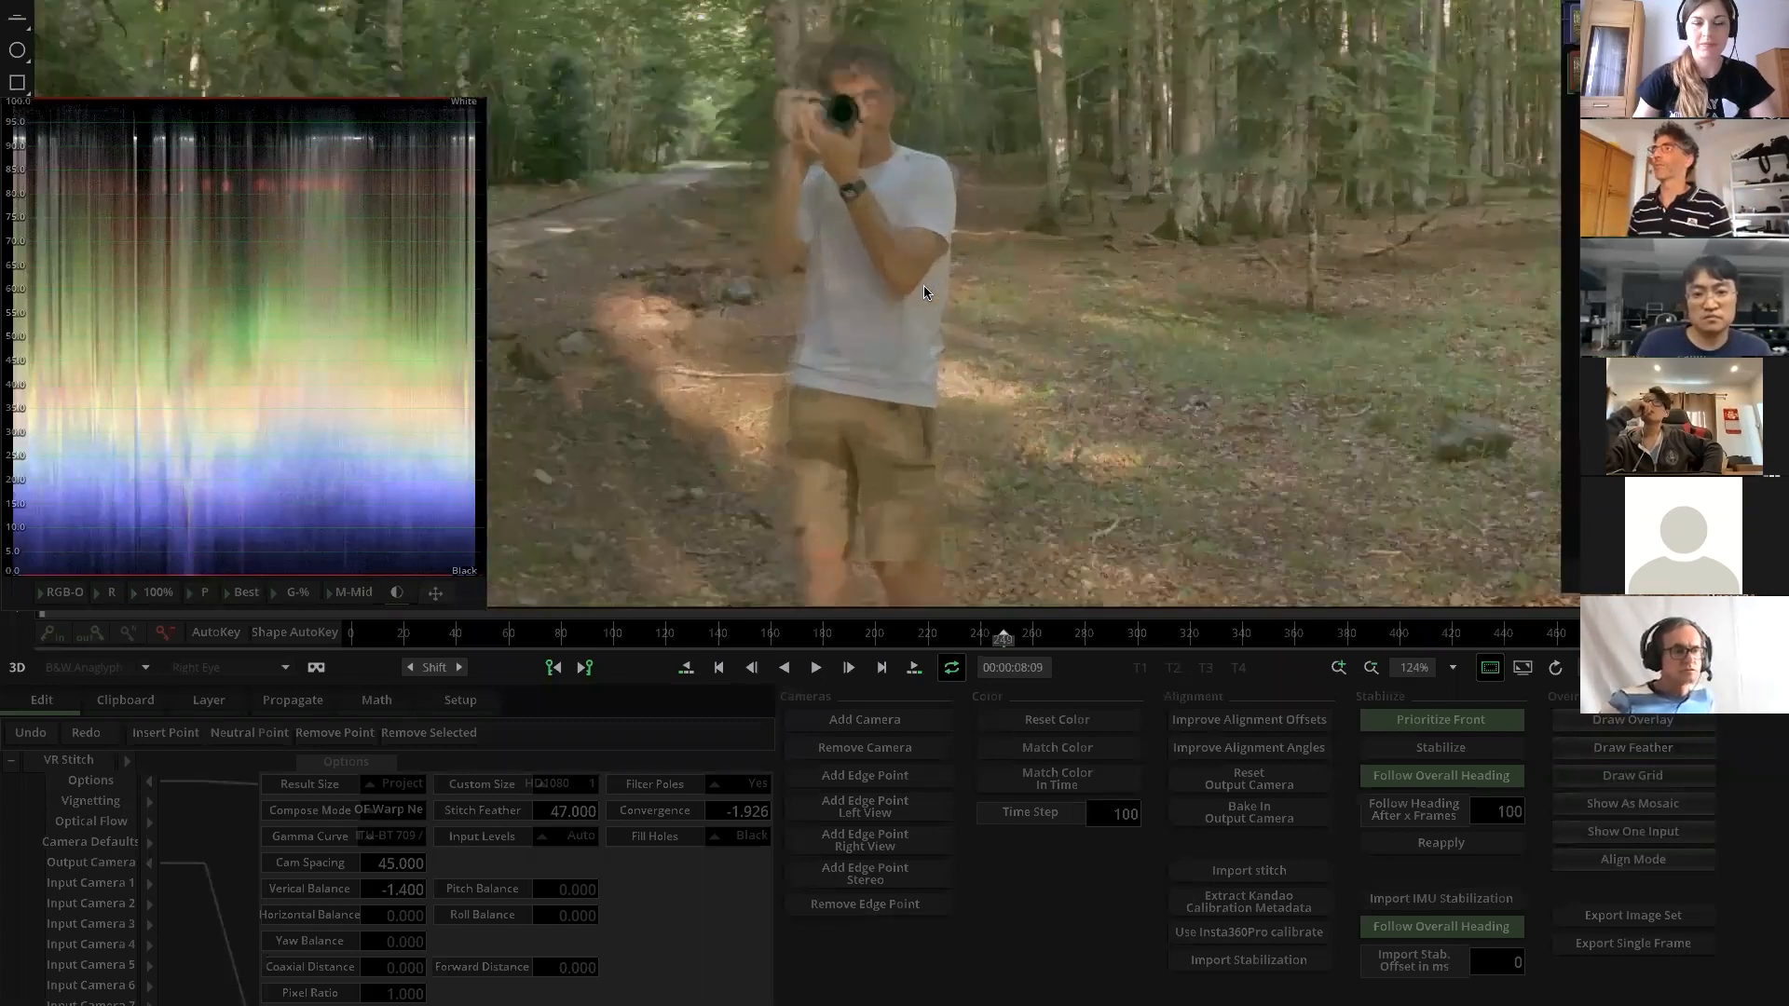
{"action": "scroll", "coordinate": [898, 321], "scroll_direction": "down", "scroll_amount": 2}
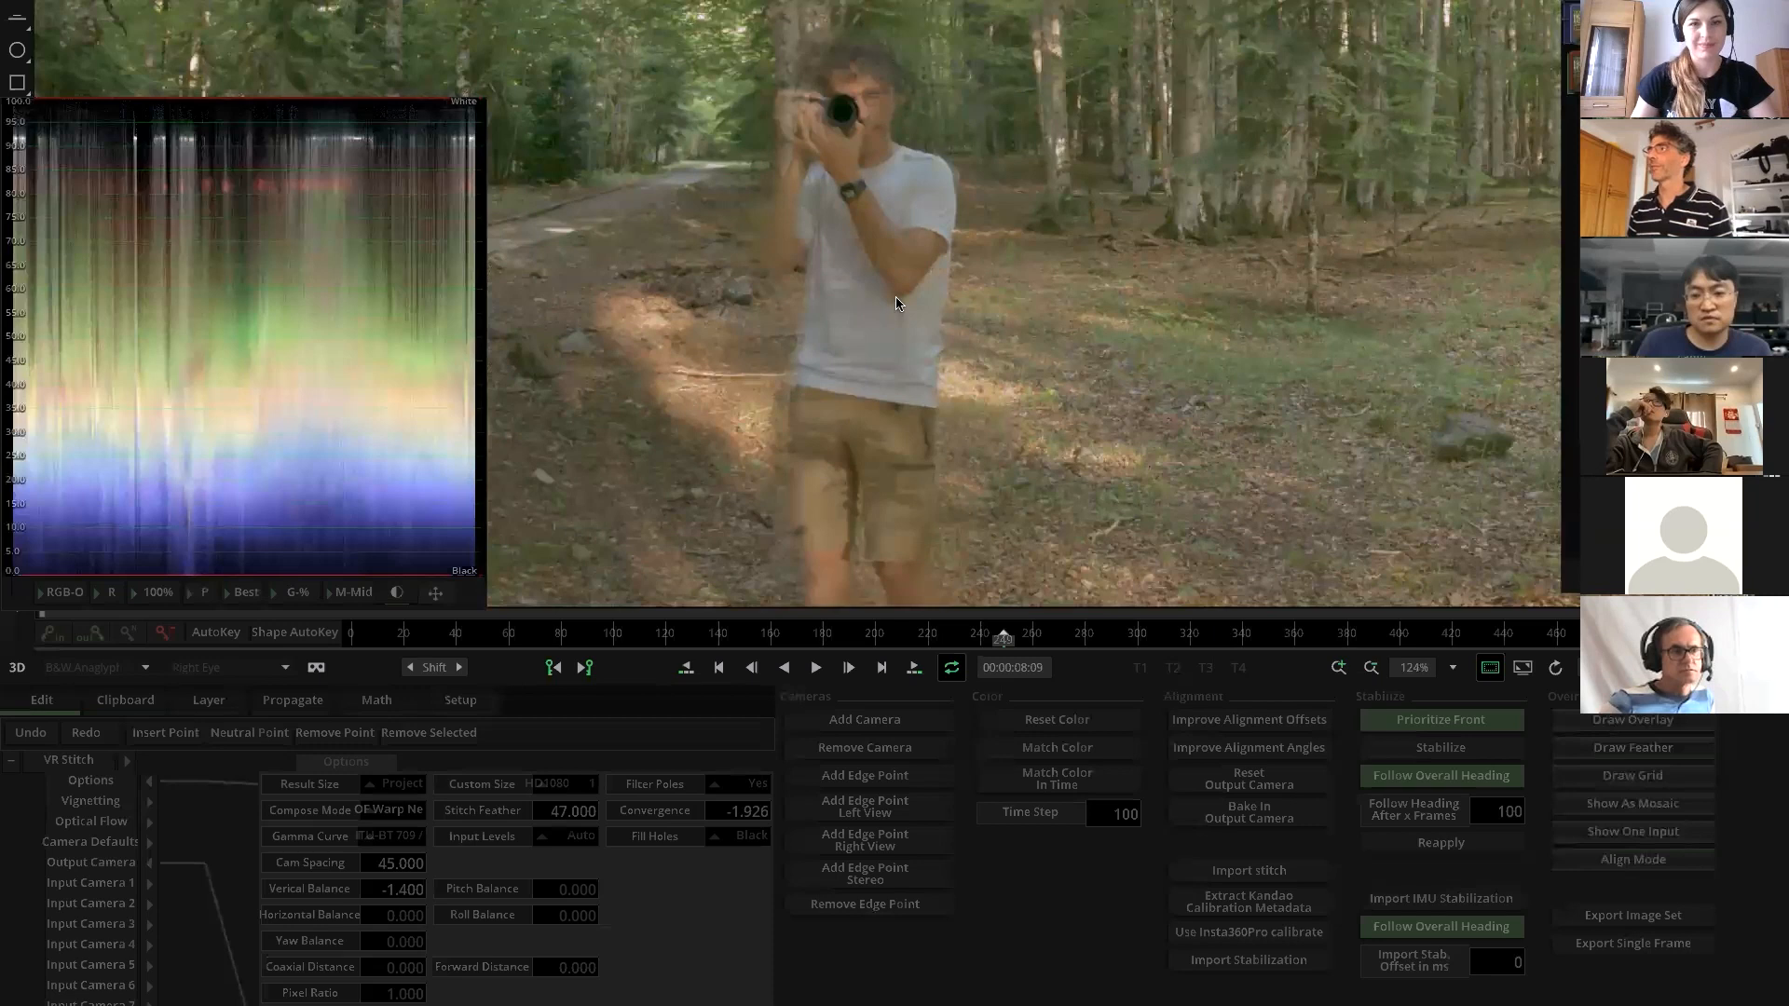
{"action": "scroll", "coordinate": [893, 306], "scroll_direction": "down", "scroll_amount": 1}
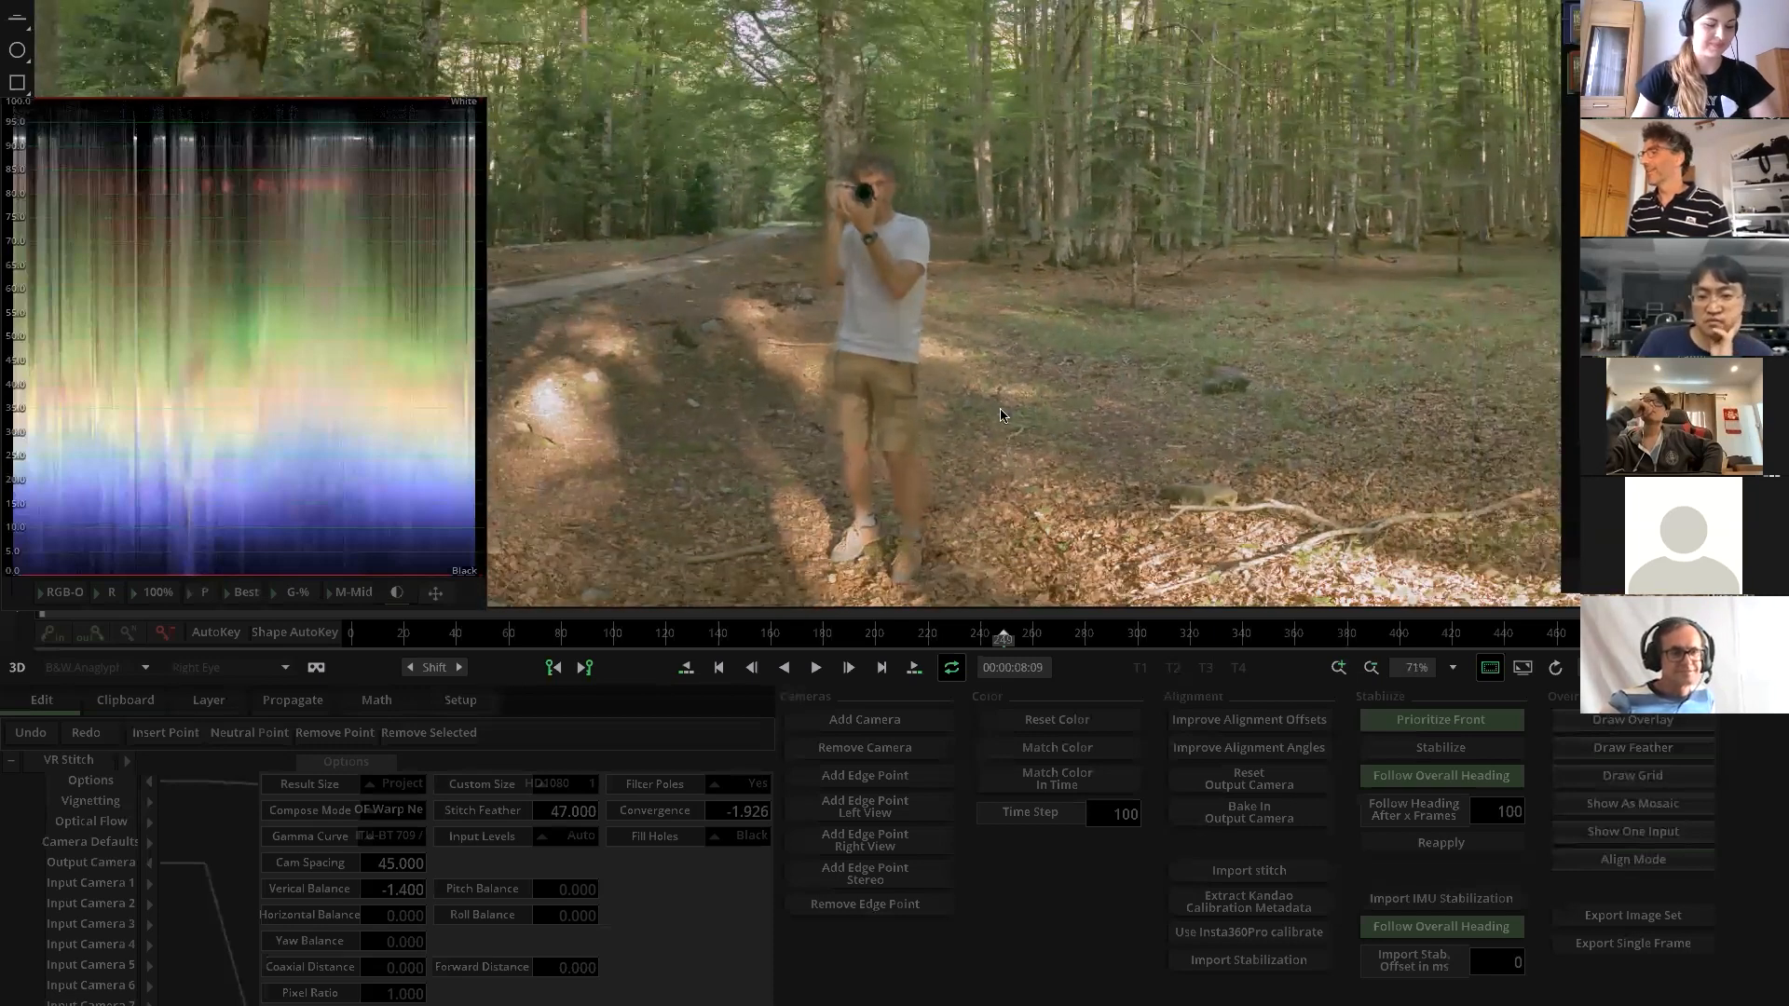
Show the feather outlines again, add an edge point to camera C7 and place it on the path beside the photographer
{"action": "left_click", "coordinate": [1642, 750]}
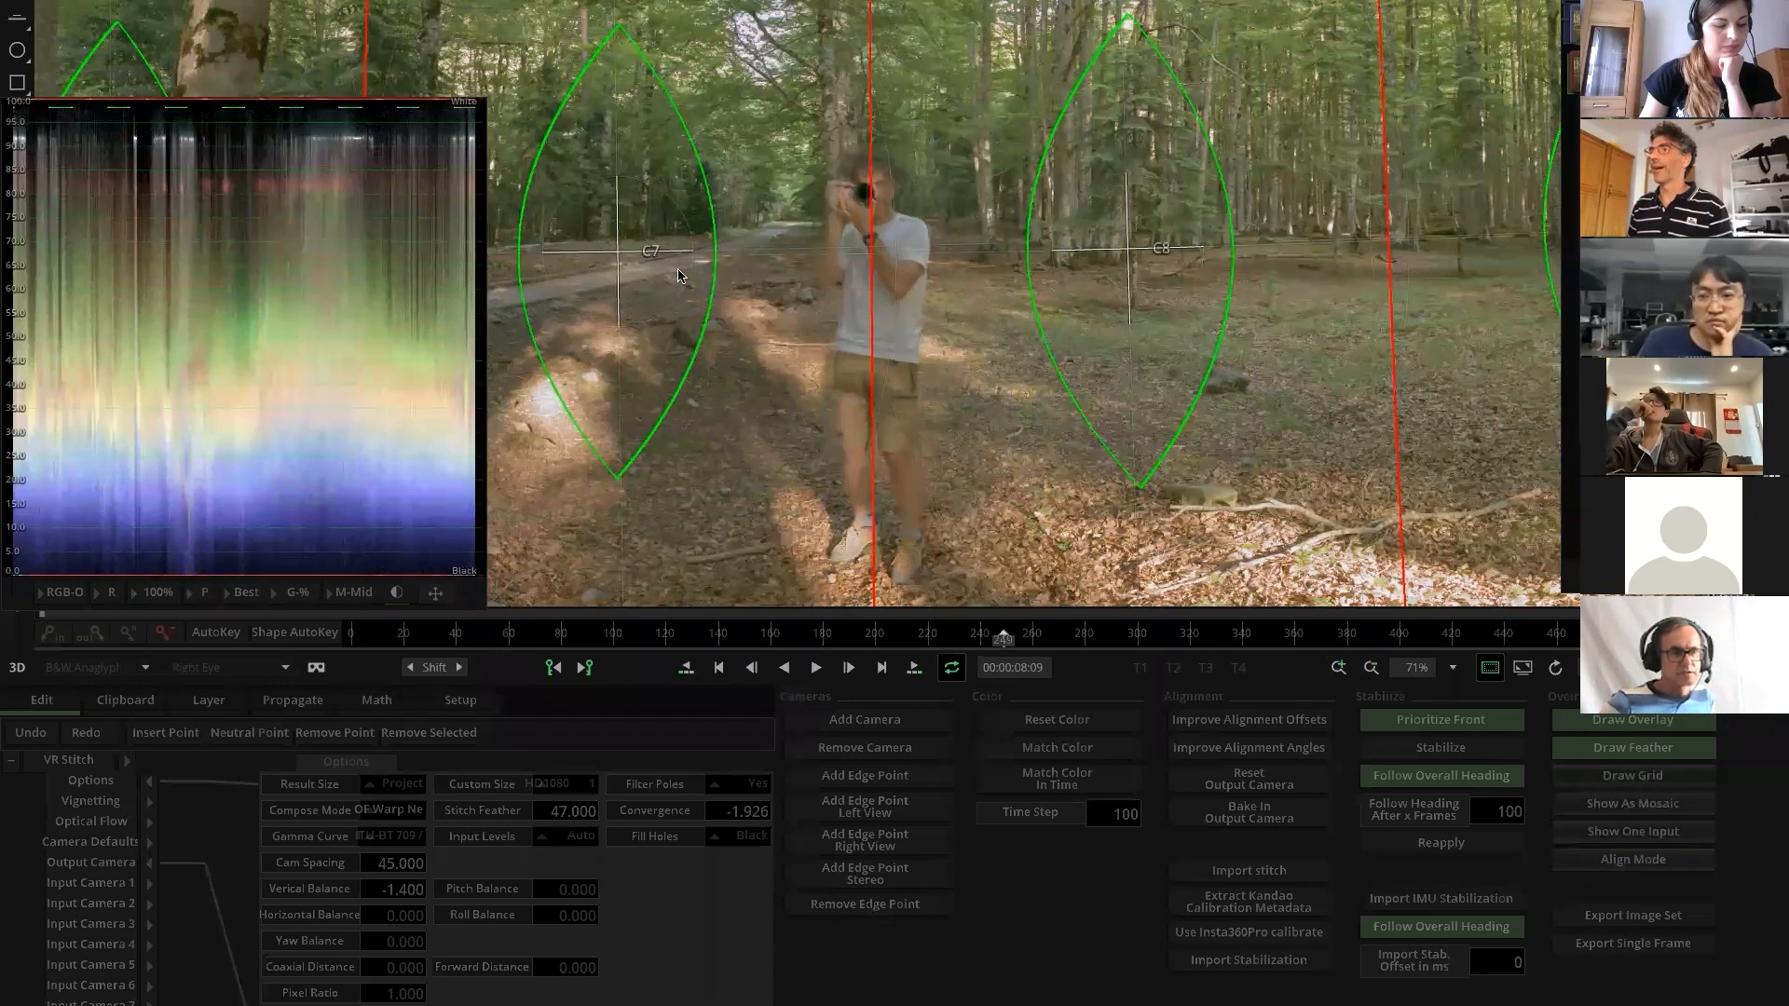
{"action": "left_click", "coordinate": [619, 252]}
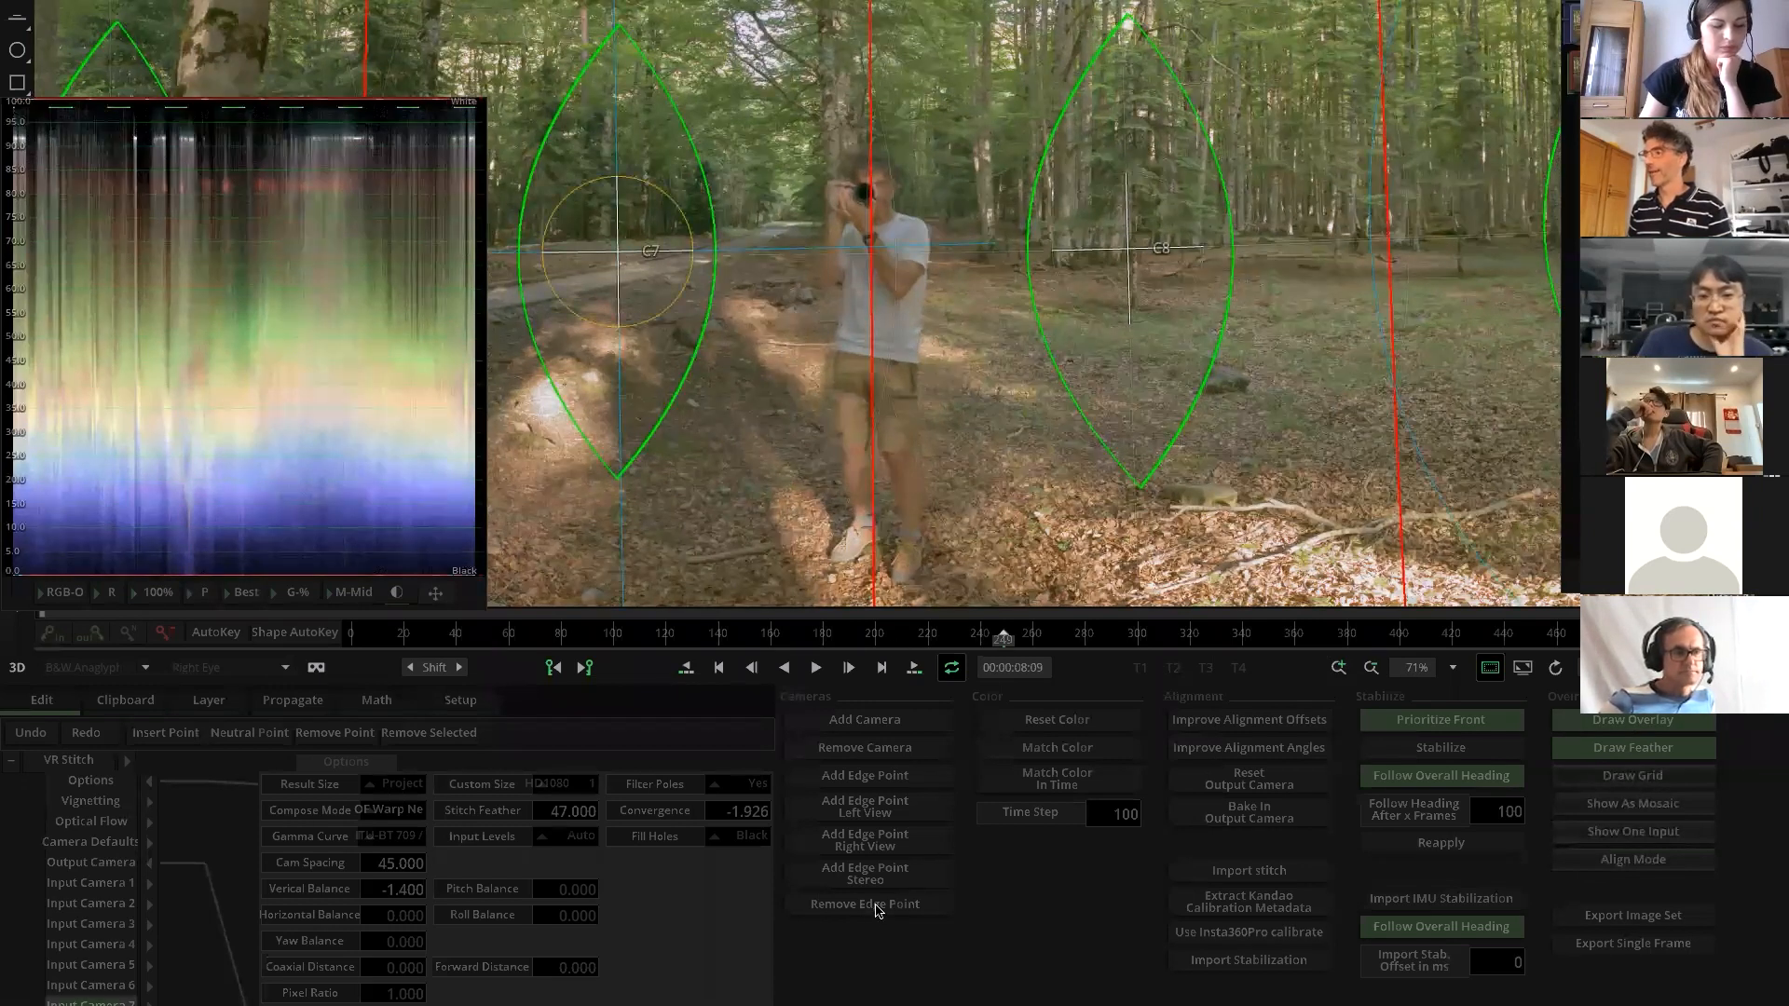
{"action": "left_click", "coordinate": [858, 779]}
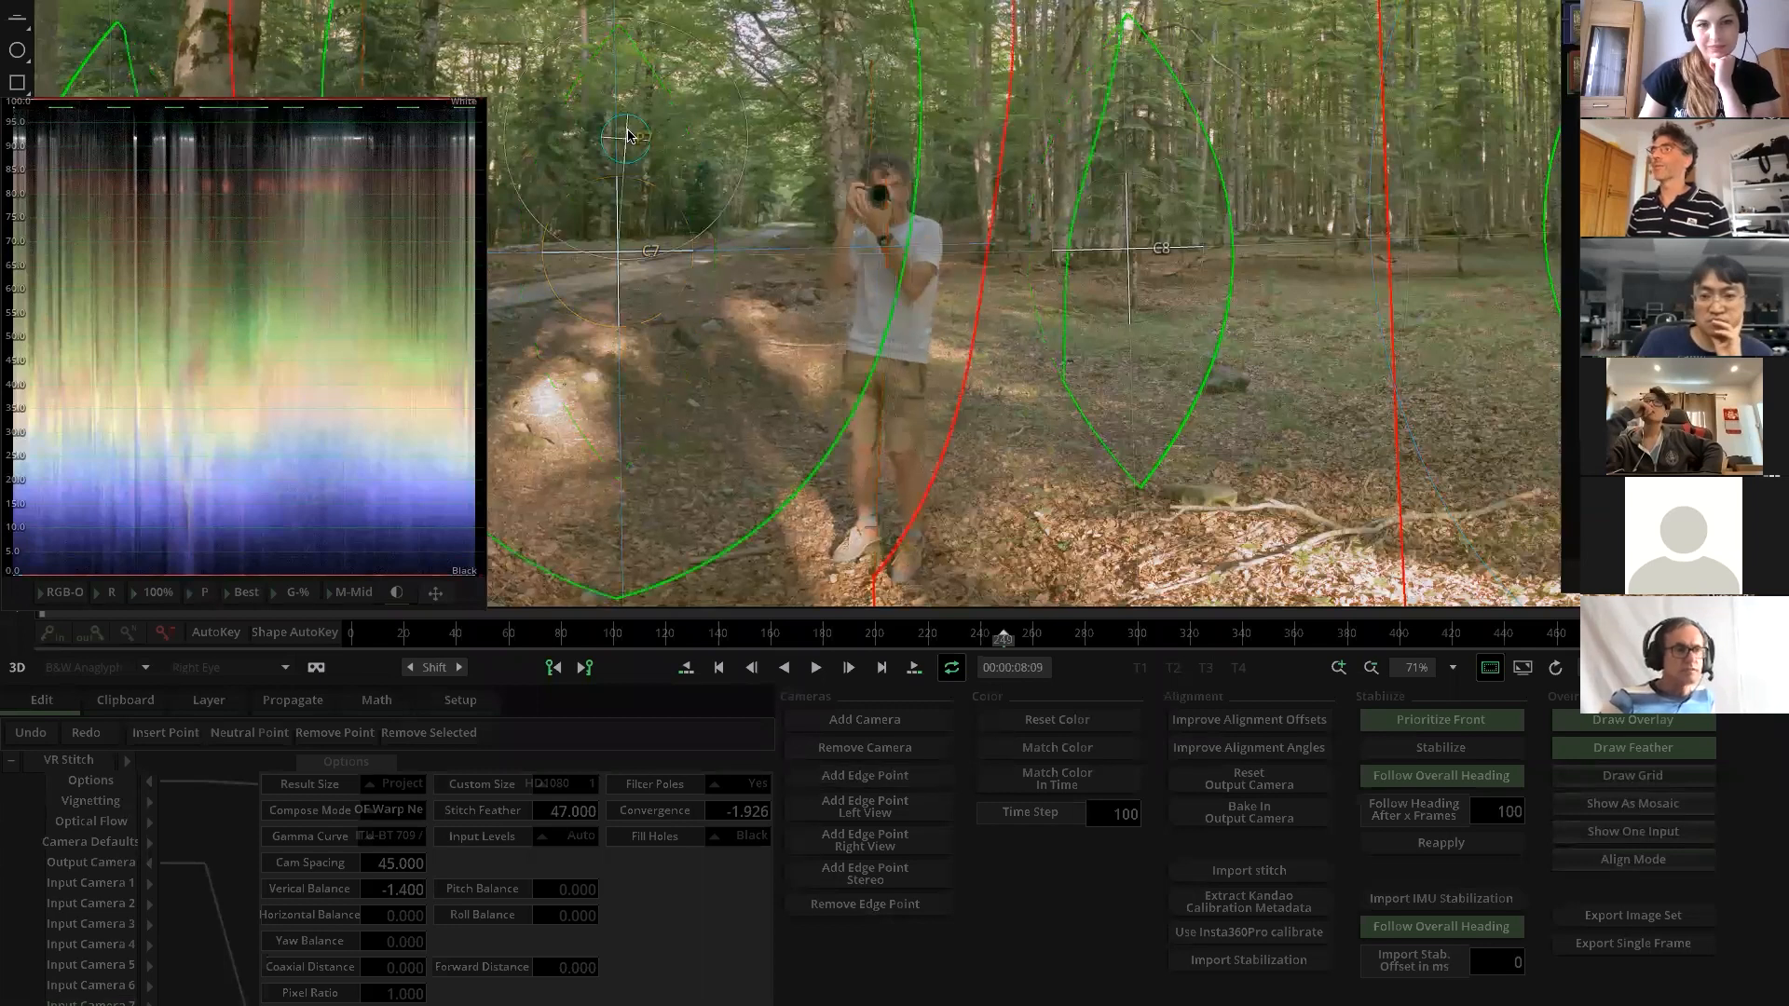
{"action": "left_click_drag", "start_coordinate": [641, 141], "coordinate": [761, 328]}
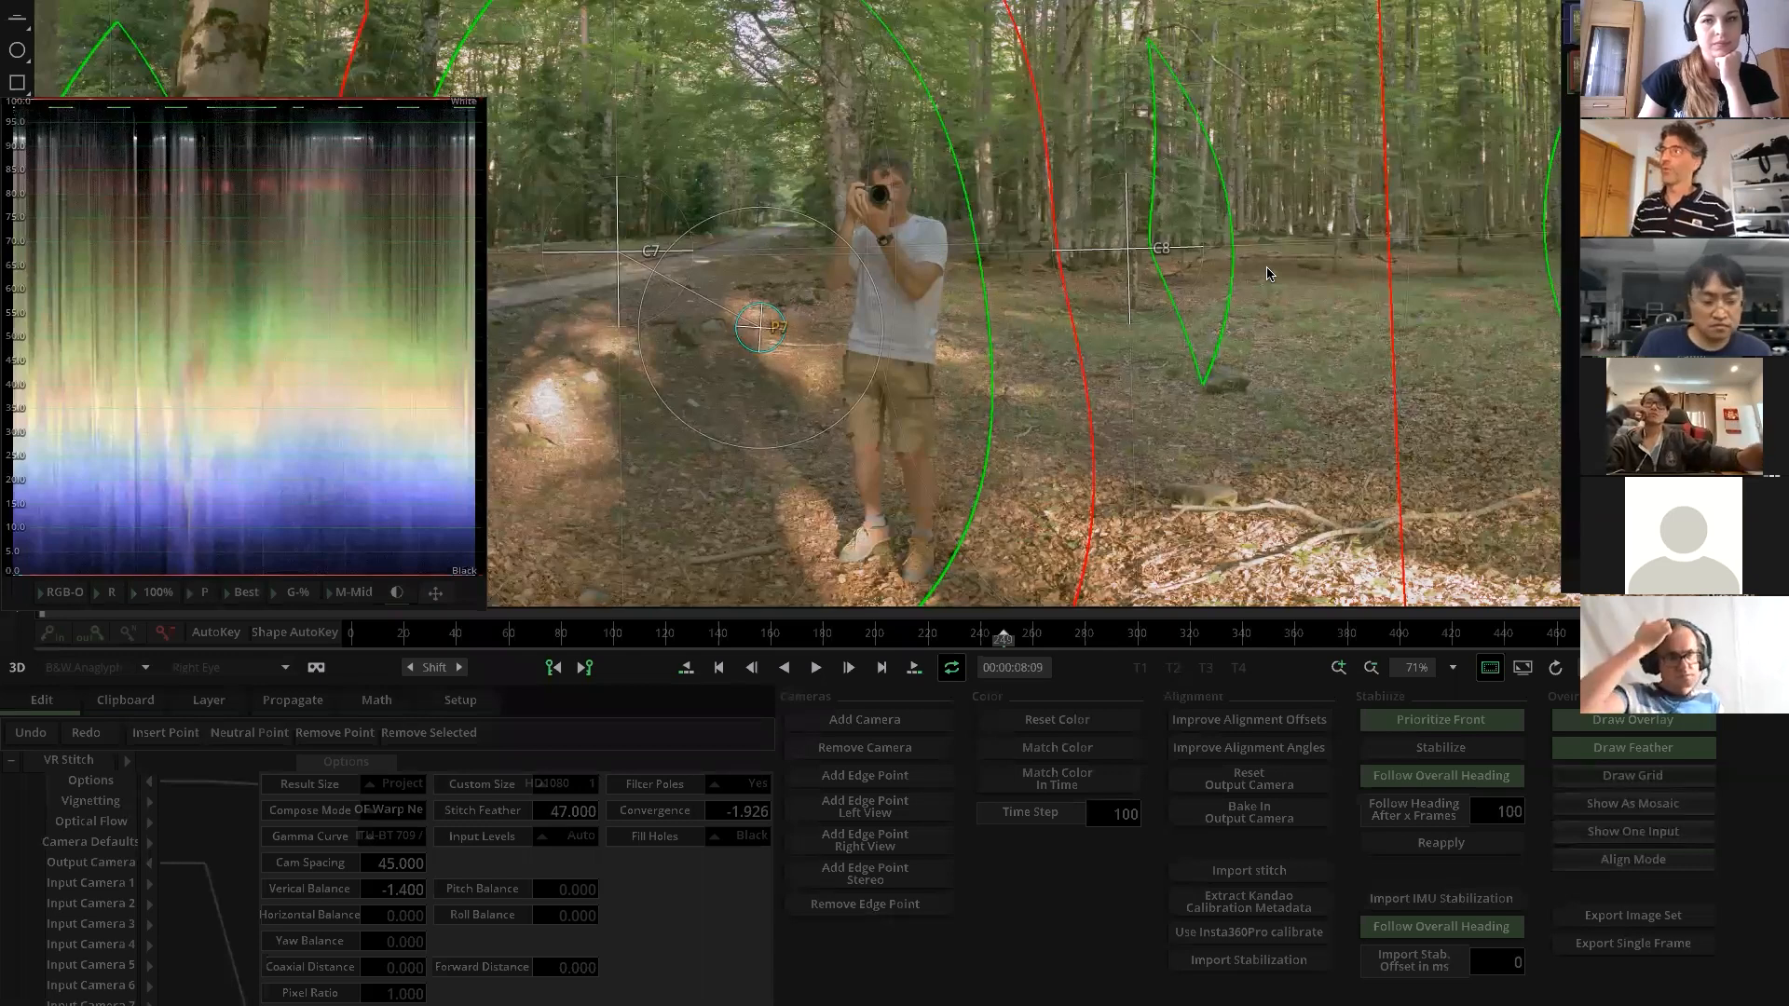
{"action": "scroll", "coordinate": [980, 425], "scroll_direction": "down", "scroll_amount": 5}
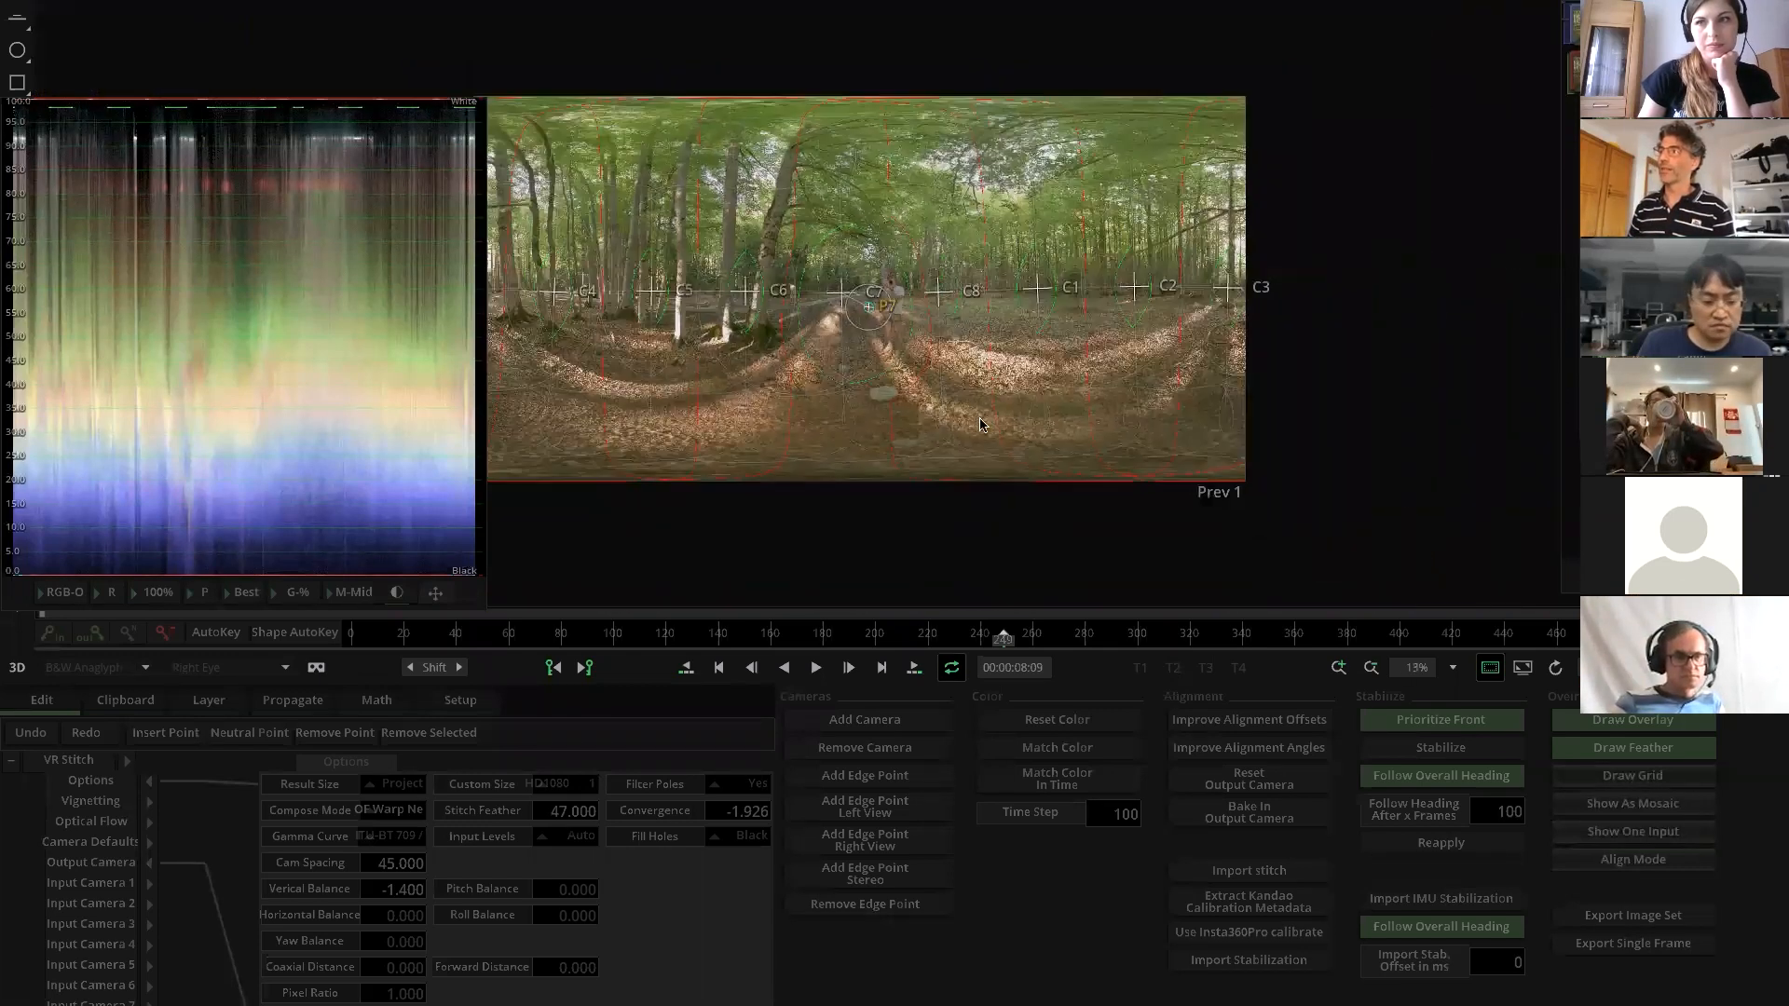
{"action": "key", "text": "Escape"}
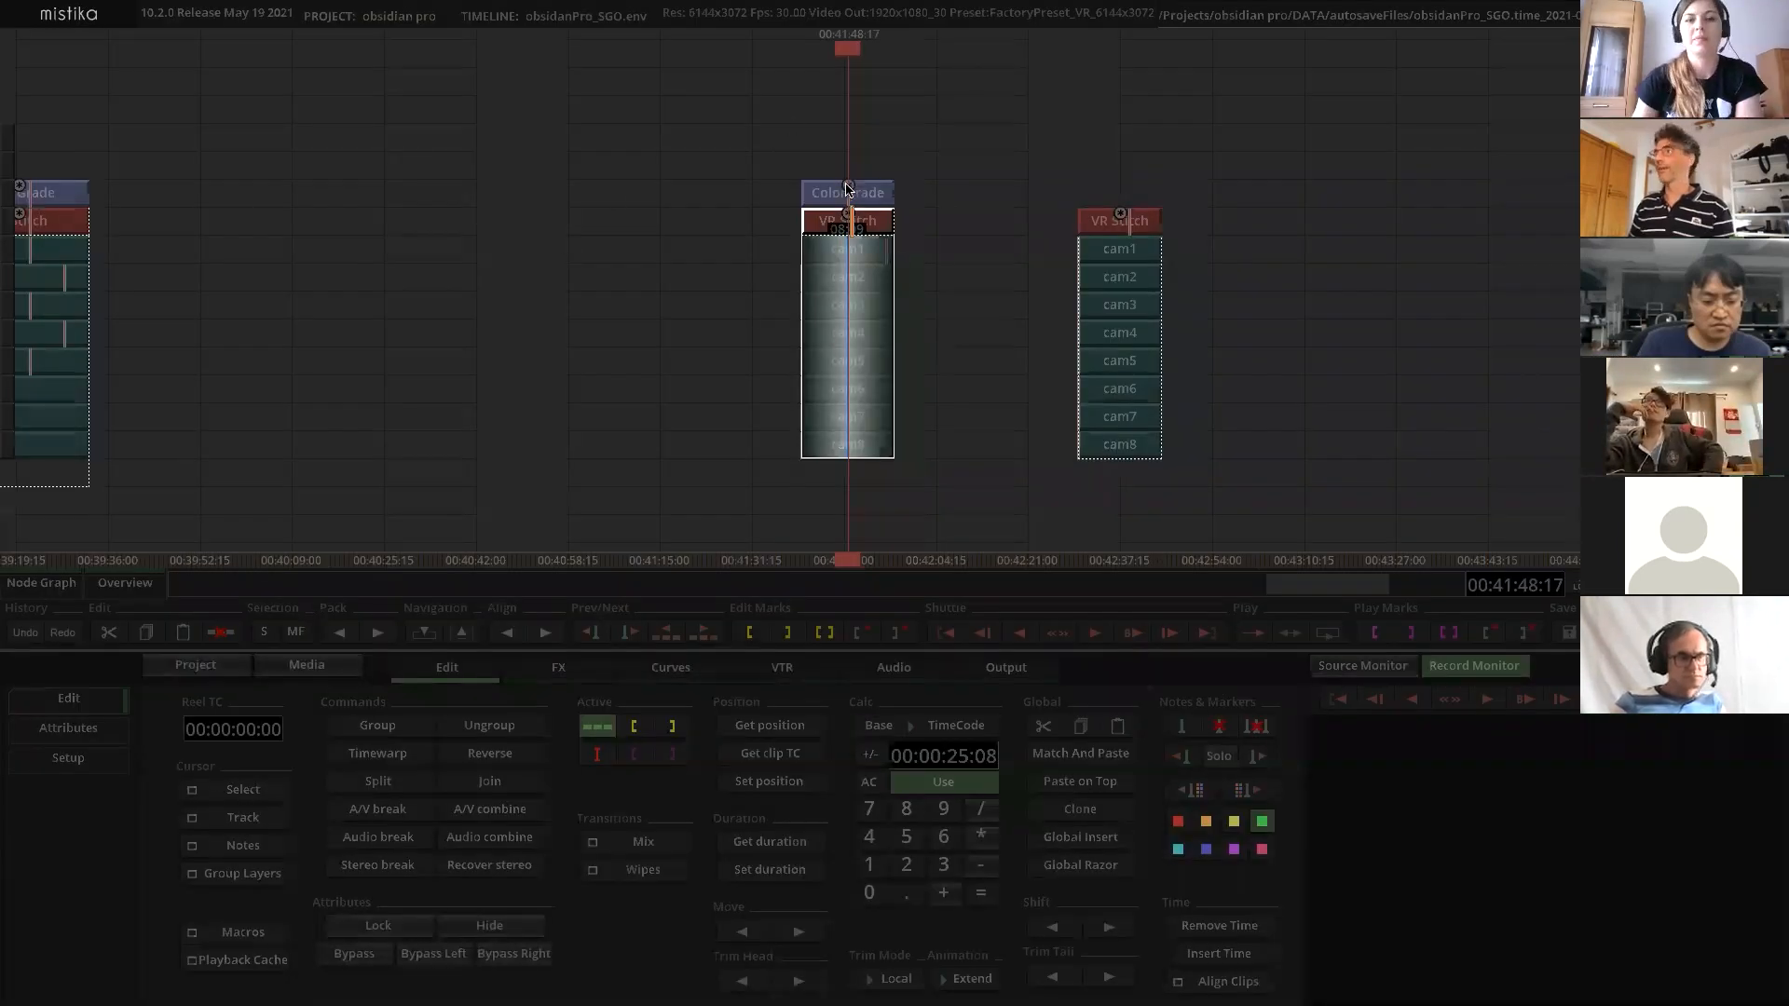
Move the ungraded VR Stitch with its cam1 to cam8 clips closer to the graded forest stack, leaving a small gap between them
{"action": "left_click_drag", "start_coordinate": [1047, 180], "coordinate": [1210, 476]}
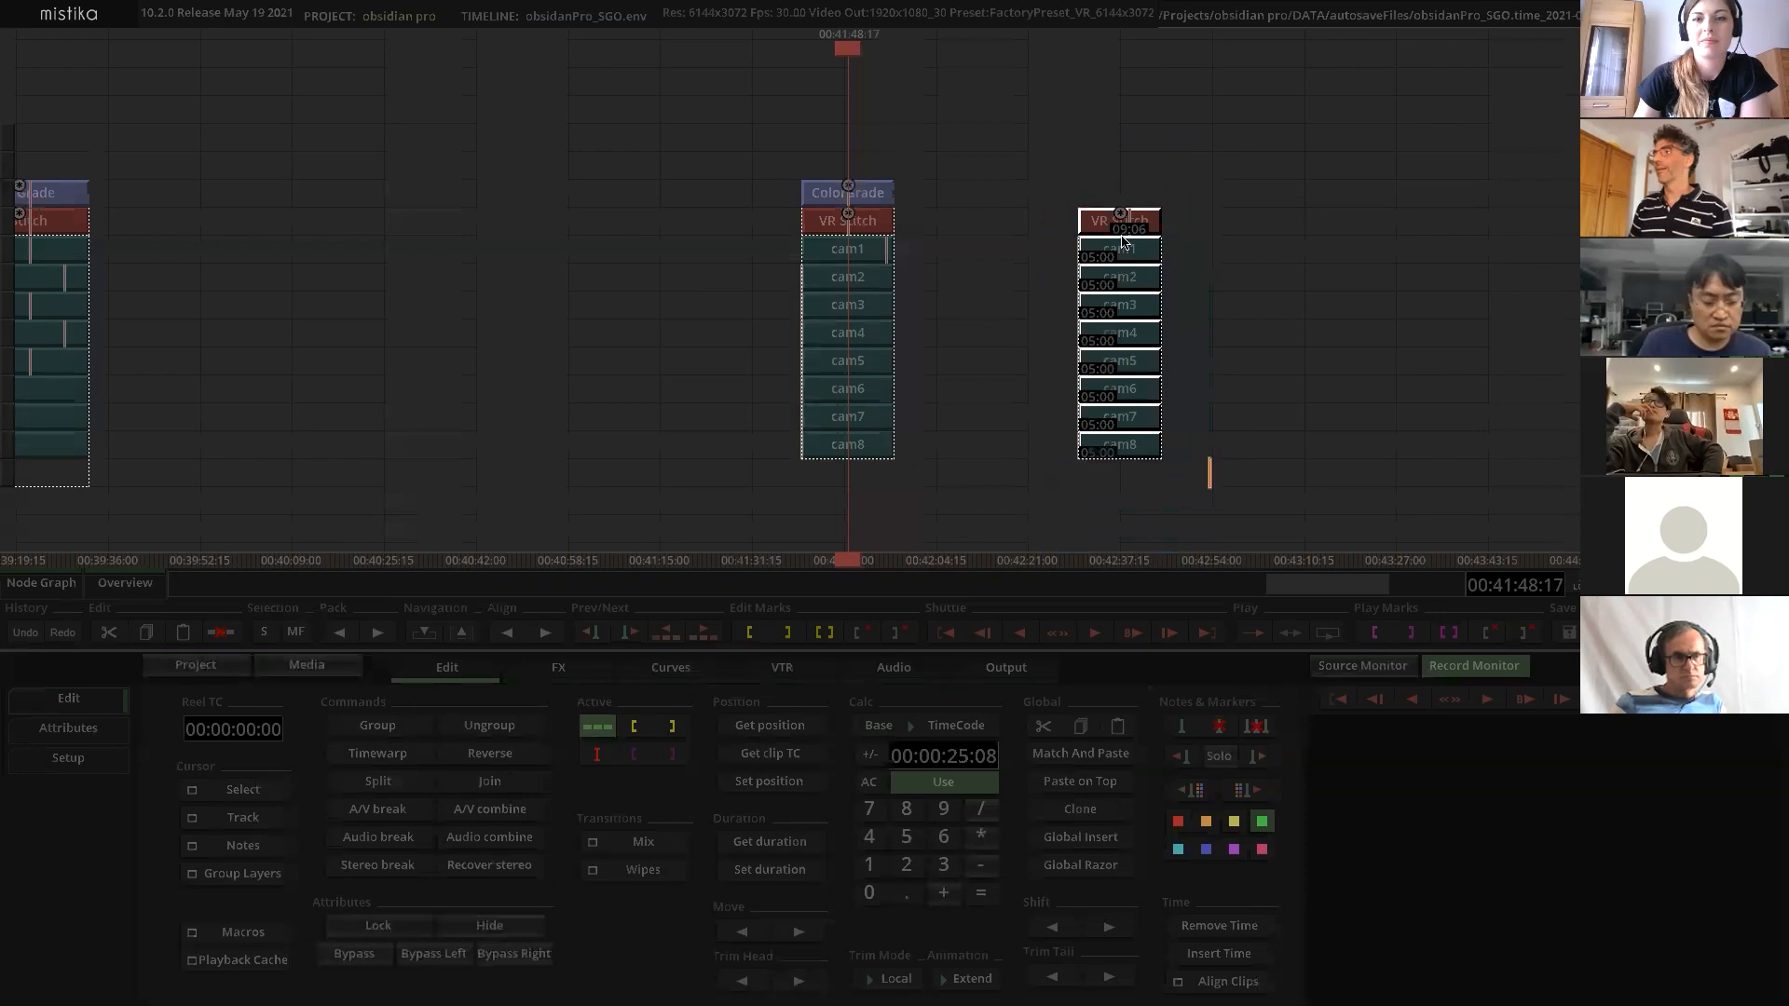
{"action": "left_click_drag", "start_coordinate": [1125, 222], "coordinate": [942, 222]}
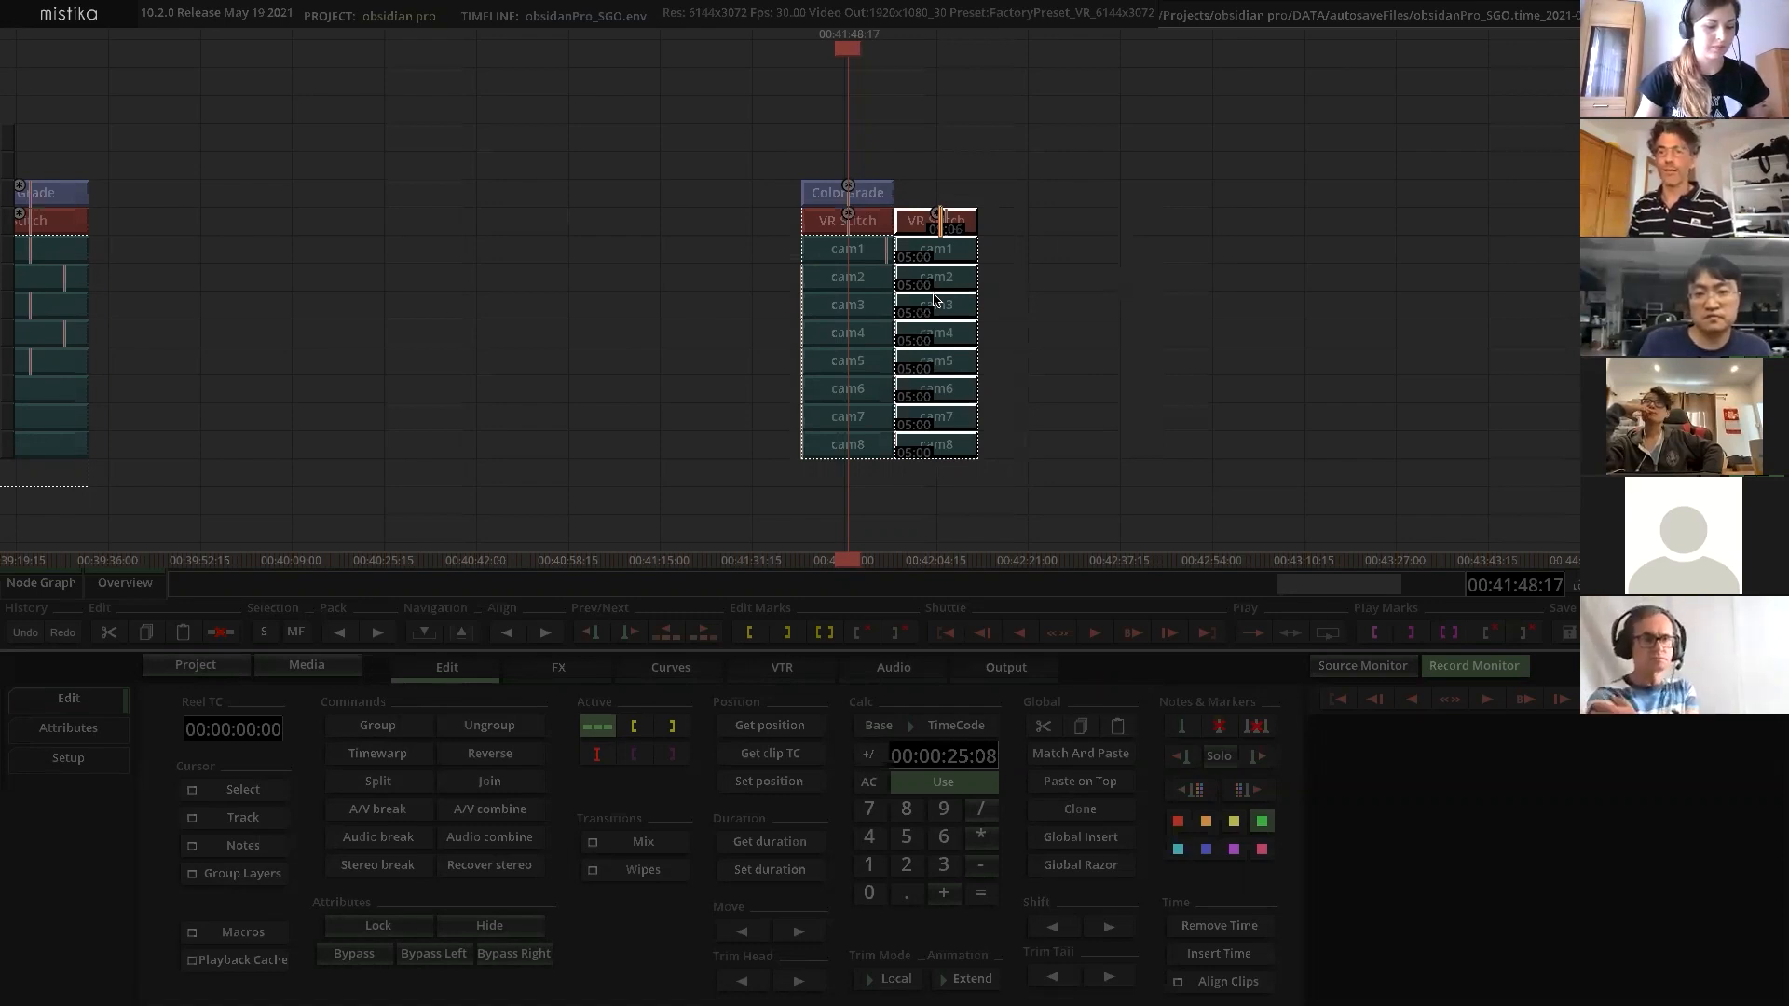
{"action": "left_click_drag", "start_coordinate": [1196, 323], "coordinate": [1102, 348]}
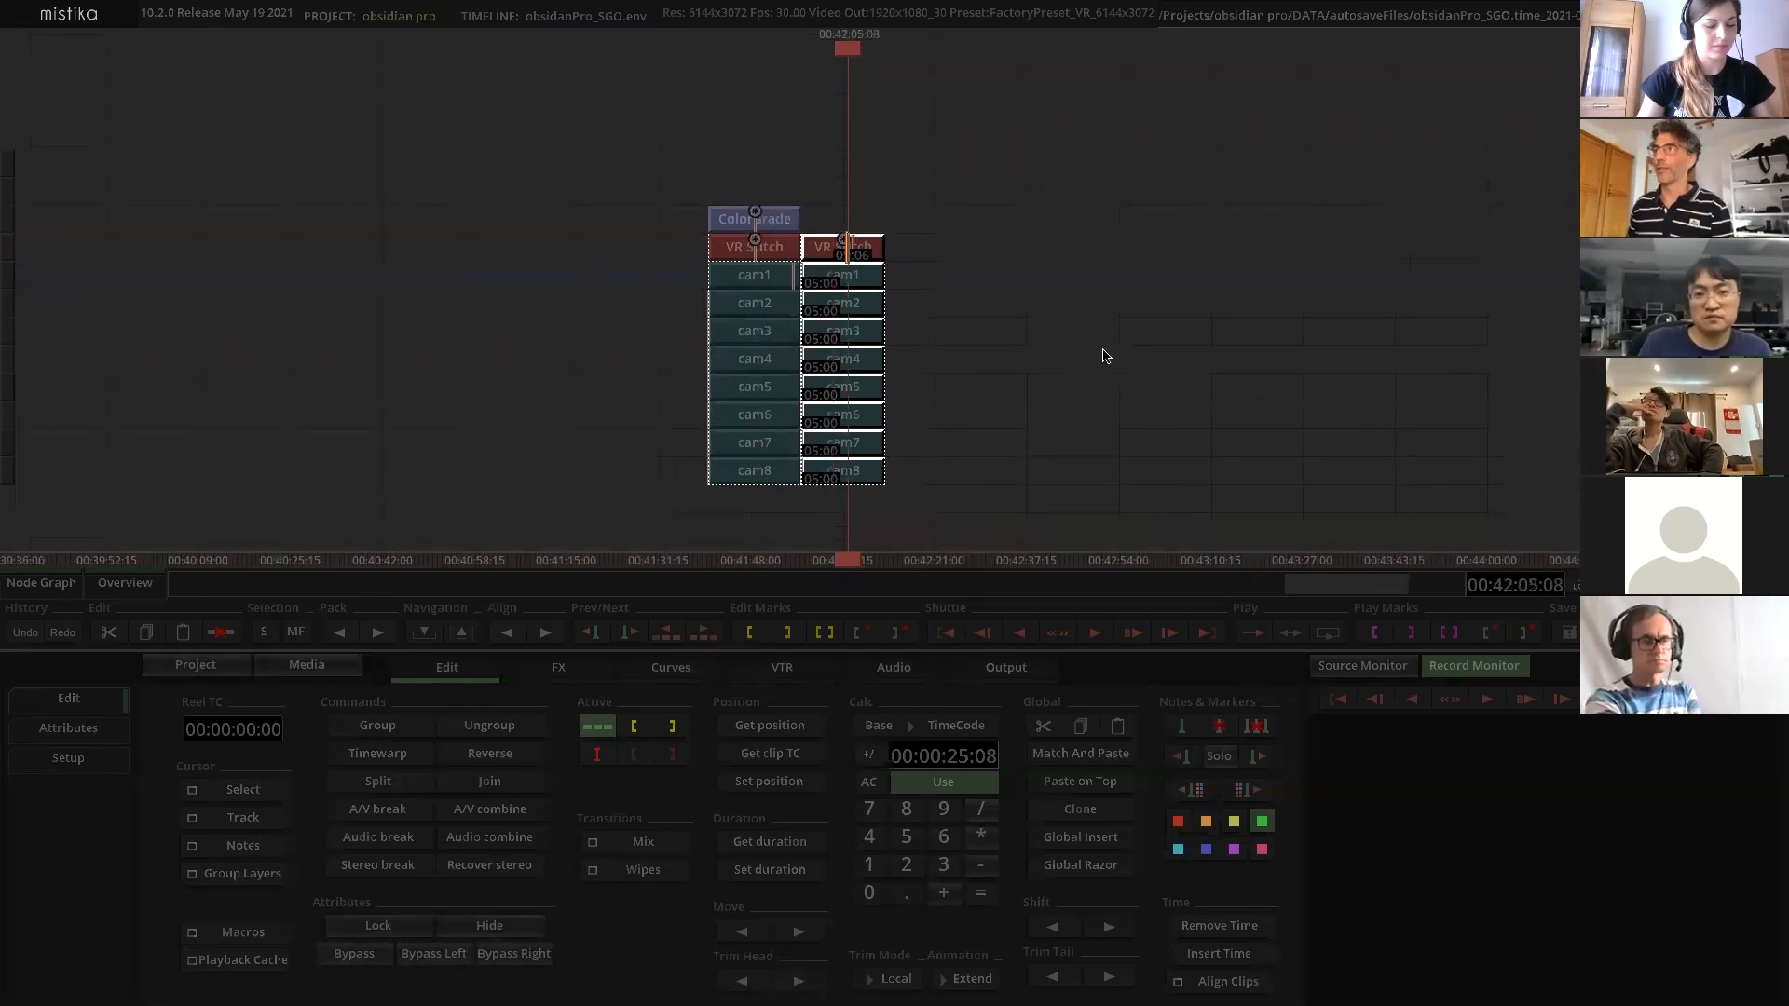
{"action": "left_click_drag", "start_coordinate": [1017, 271], "coordinate": [1023, 266]}
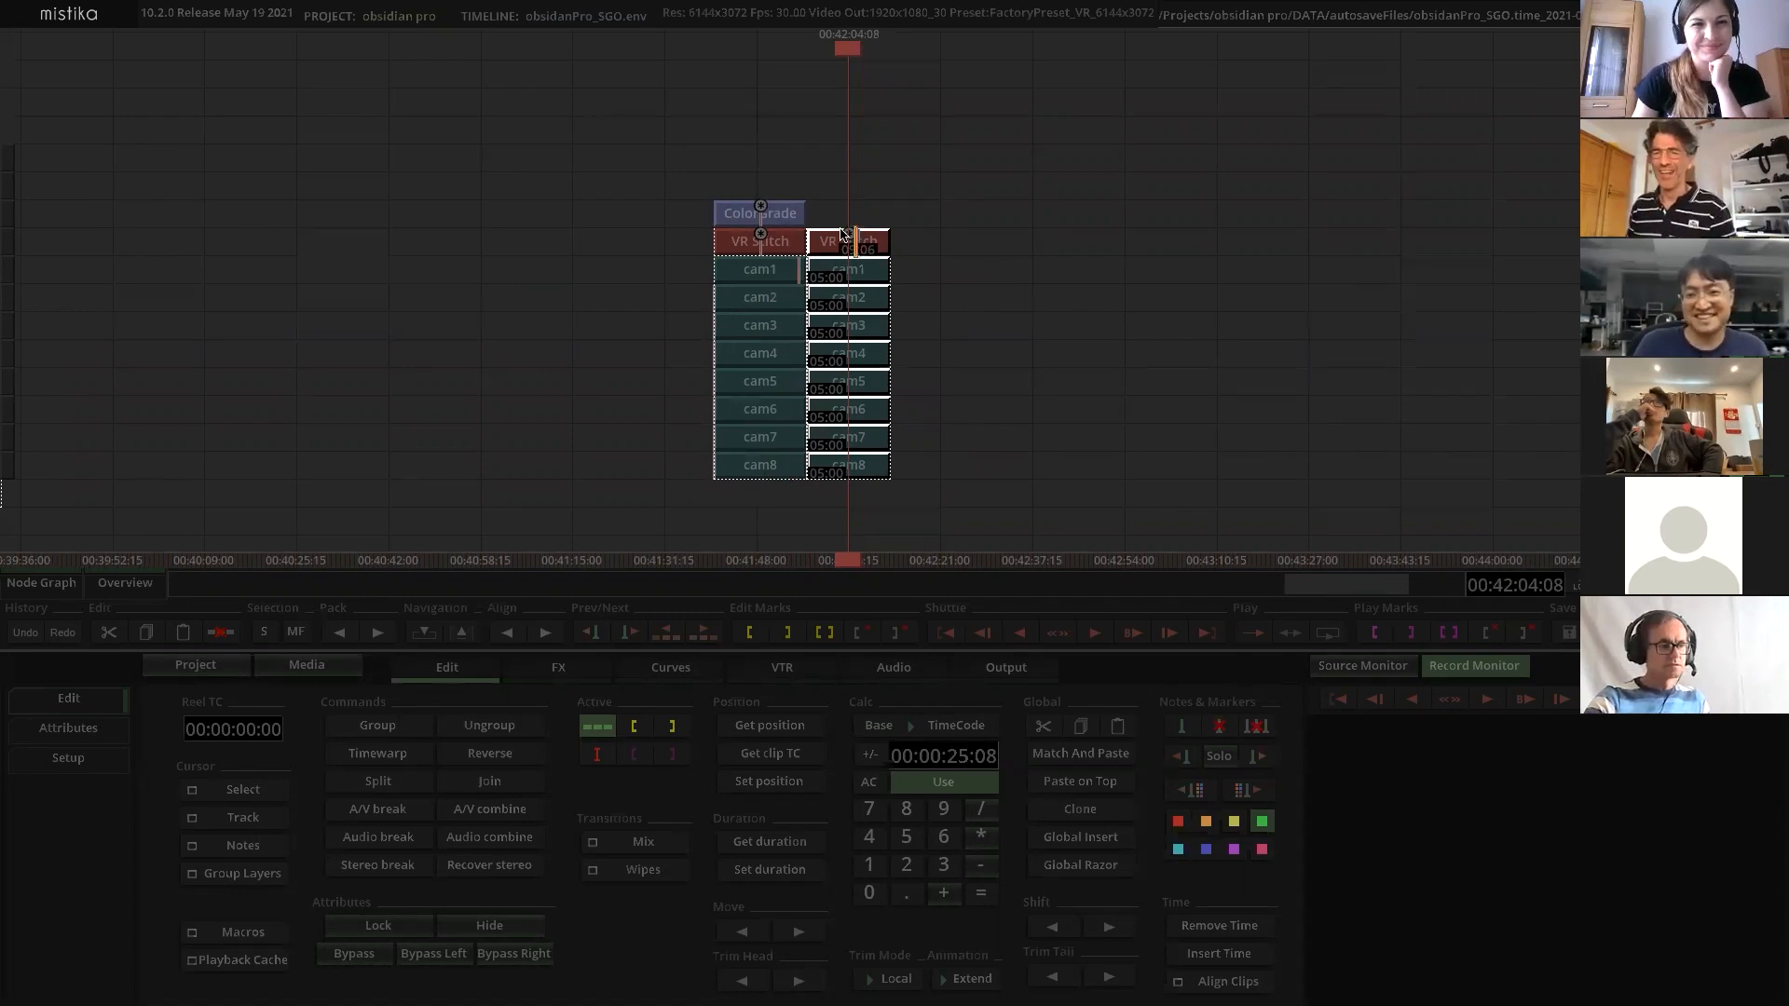
{"action": "left_click", "coordinate": [955, 244]}
{"action": "left_click_drag", "start_coordinate": [832, 213], "coordinate": [993, 493]}
{"action": "left_click_drag", "start_coordinate": [874, 244], "coordinate": [967, 246]}
{"action": "left_click", "coordinate": [1090, 244]}
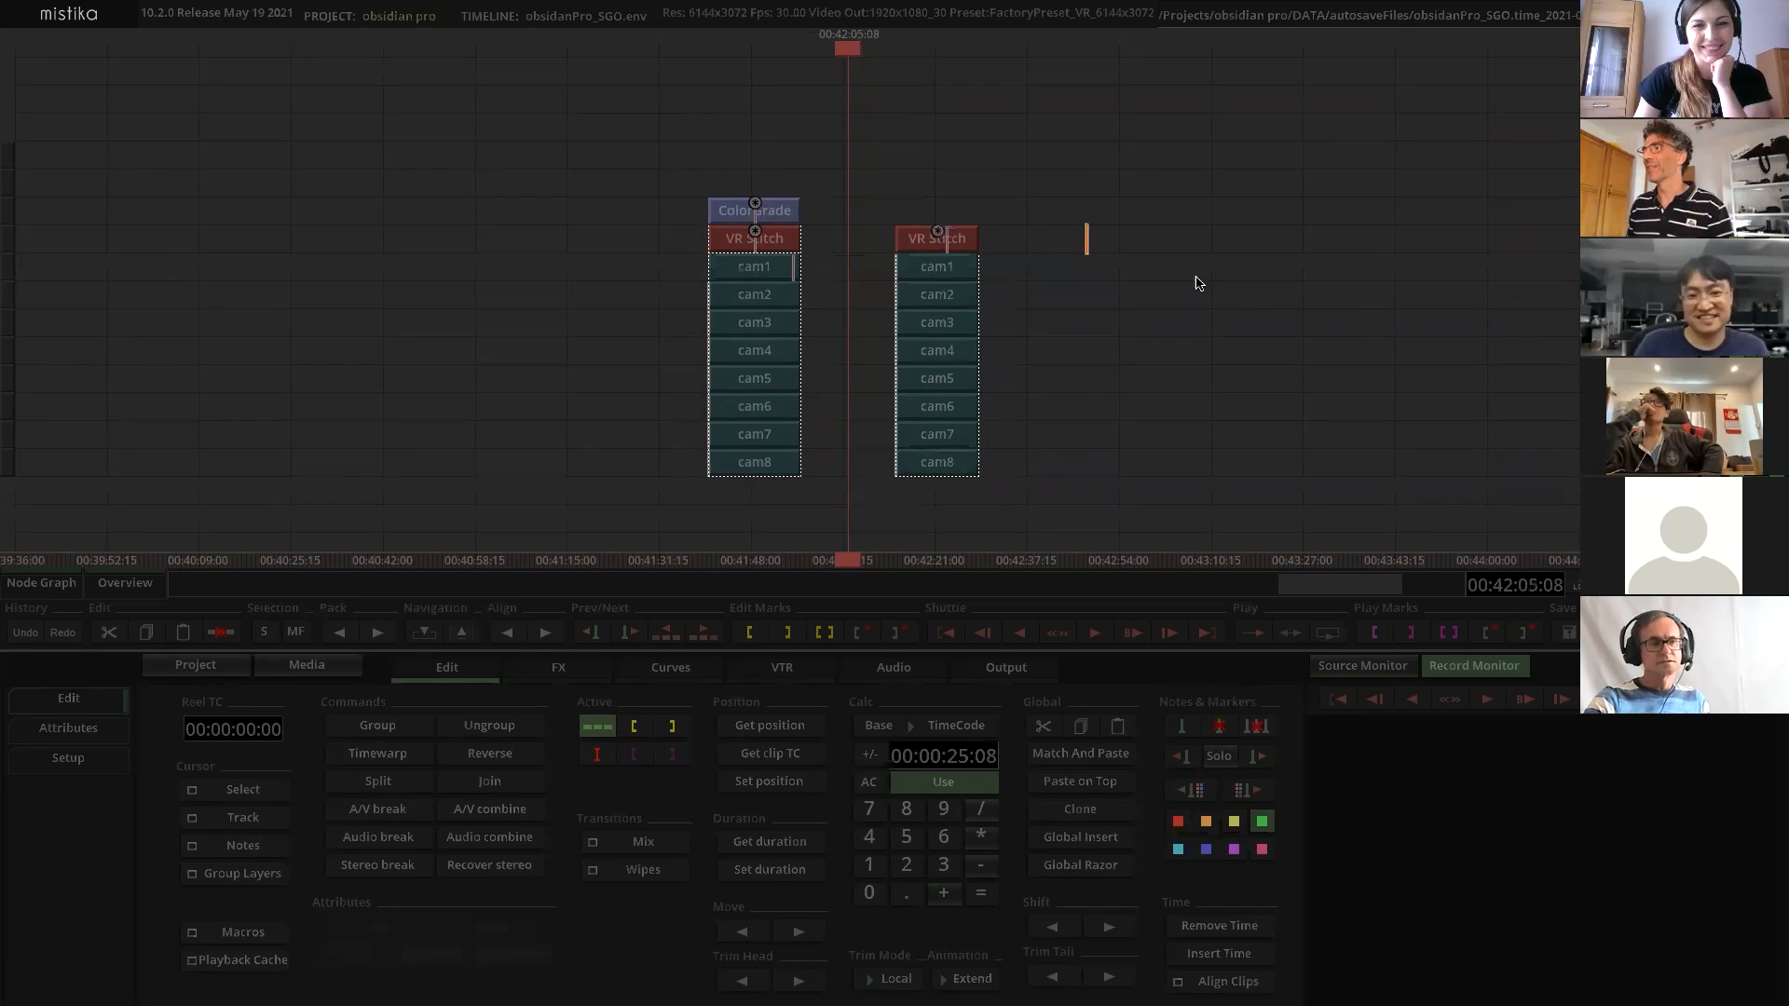
Open the moved VR Stitch for editing, shift the waveform scope aside and hide the camera overlay and feather outlines
{"action": "left_click_drag", "start_coordinate": [1196, 283], "coordinate": [1092, 270]}
{"action": "left_click", "coordinate": [842, 227]}
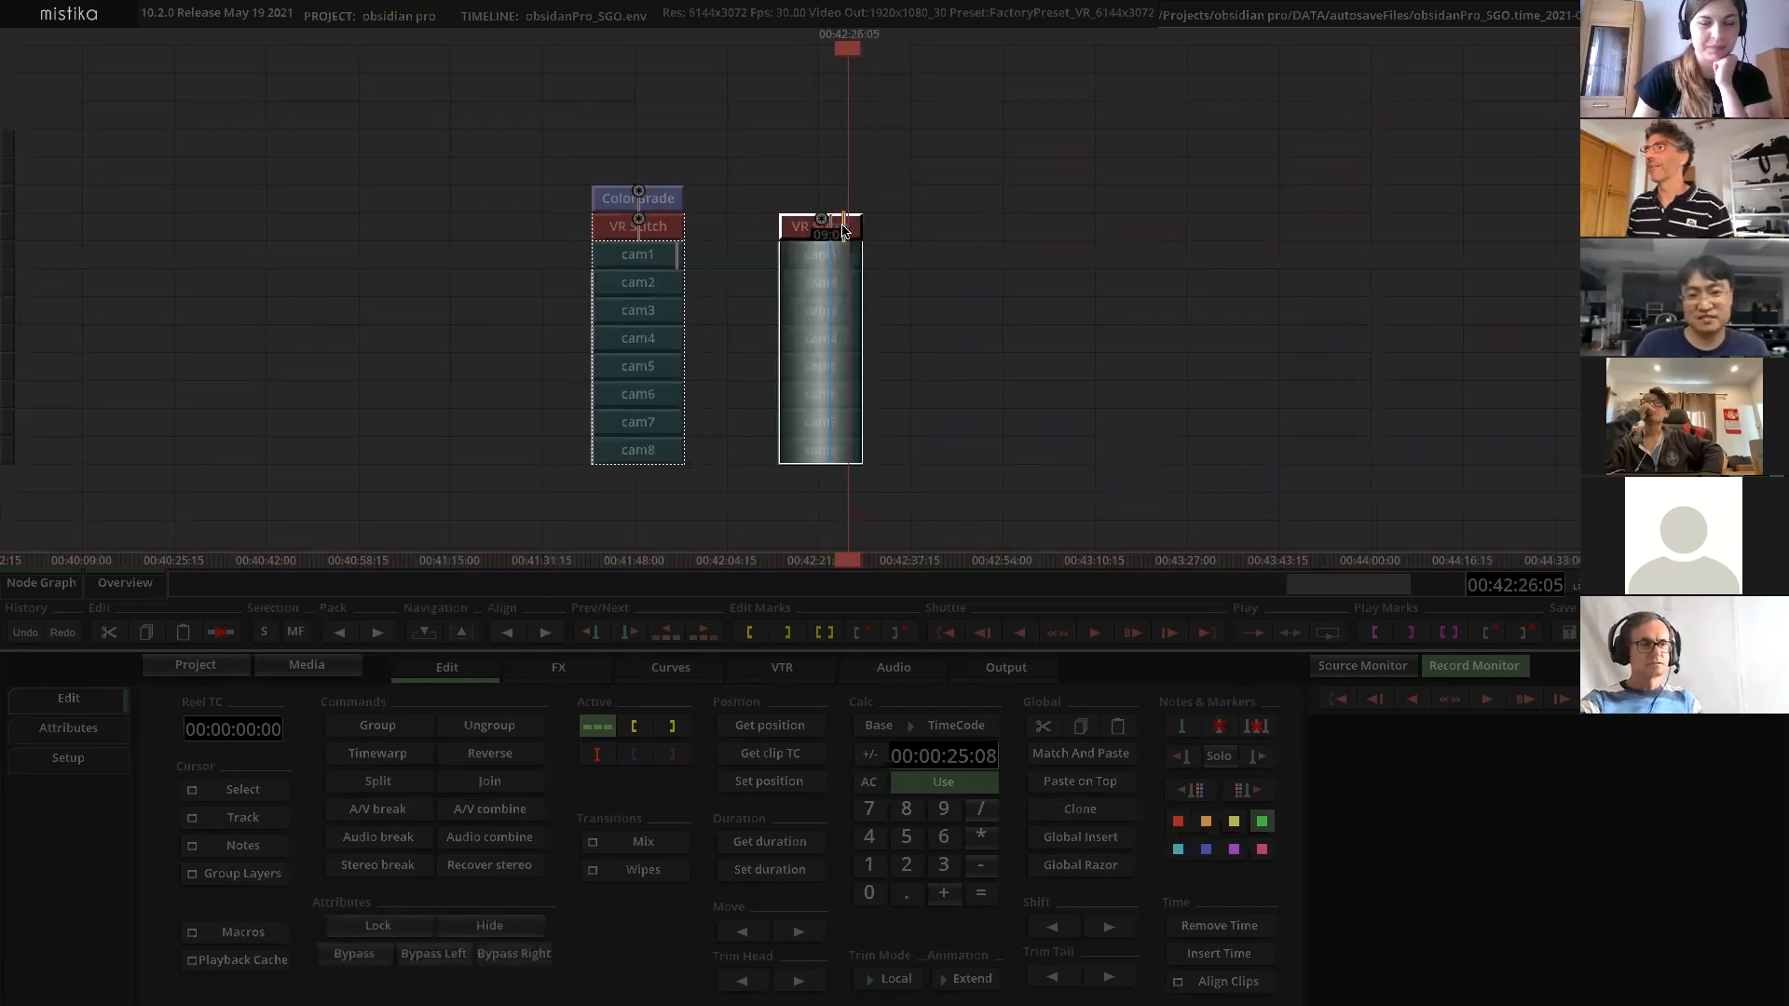
{"action": "double_click", "coordinate": [843, 230]}
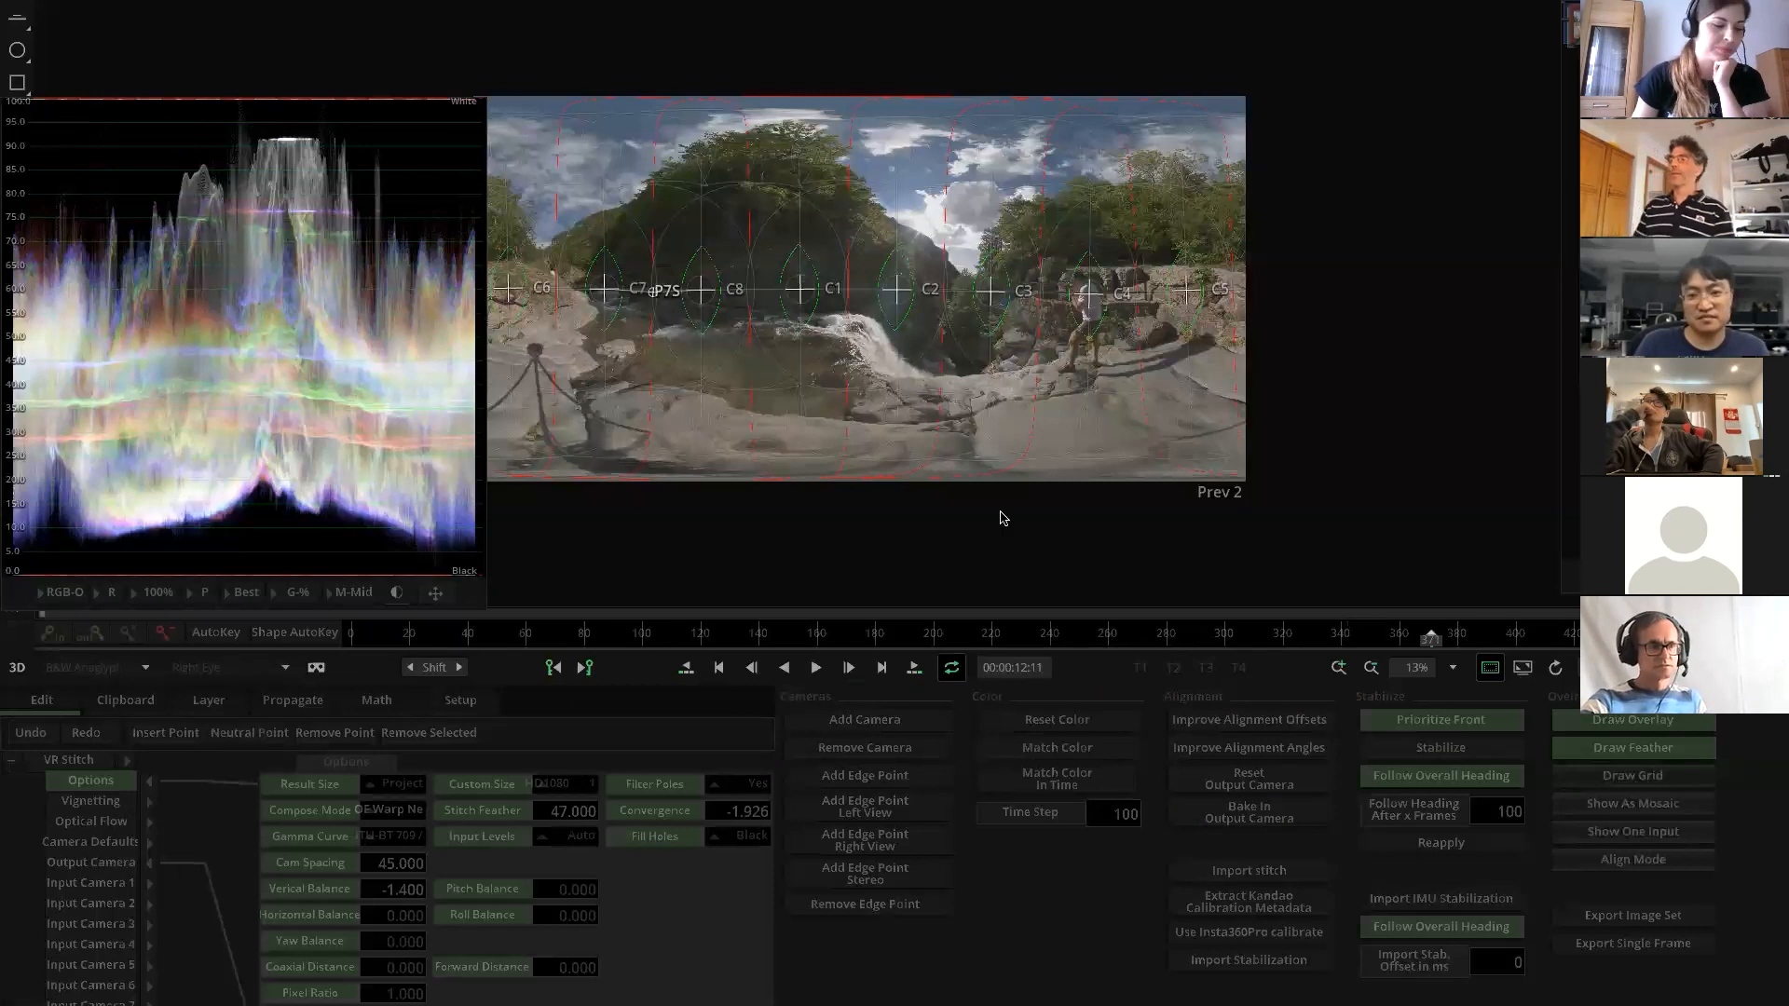
{"action": "scroll", "coordinate": [1001, 515], "scroll_direction": "down", "scroll_amount": 1}
{"action": "scroll", "coordinate": [1002, 516], "scroll_direction": "up", "scroll_amount": 3}
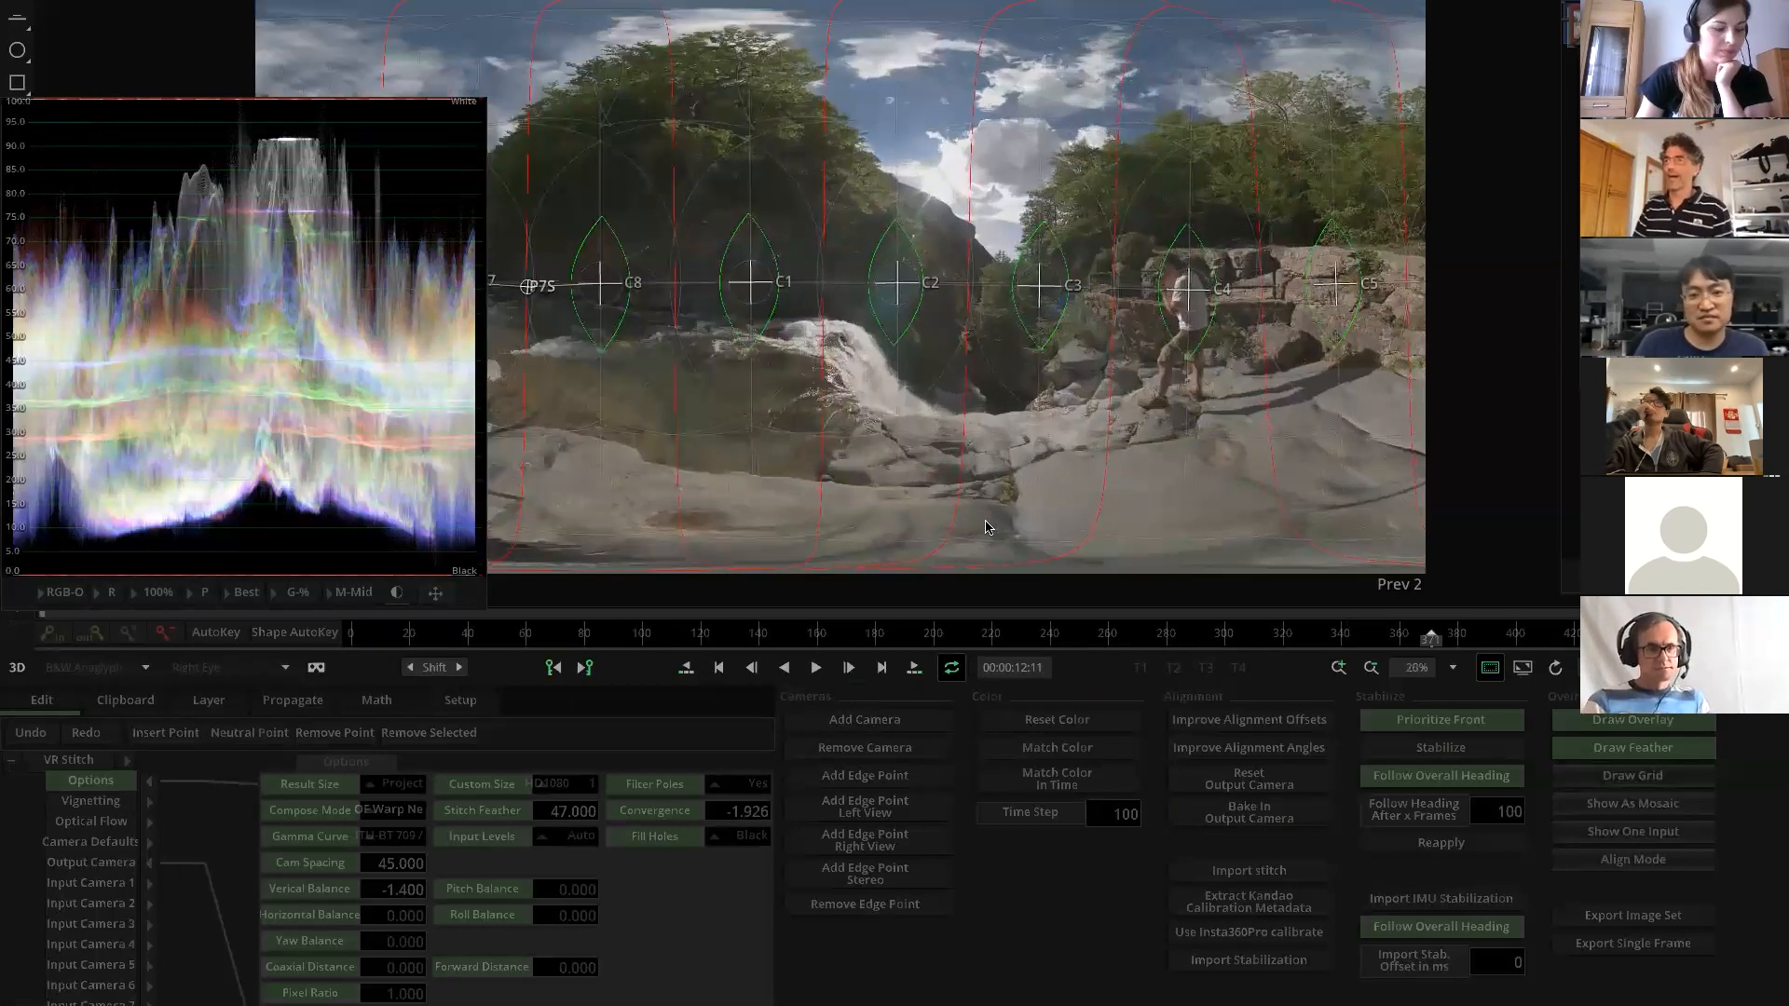
{"action": "left_click_drag", "start_coordinate": [436, 597], "coordinate": [228, 526]}
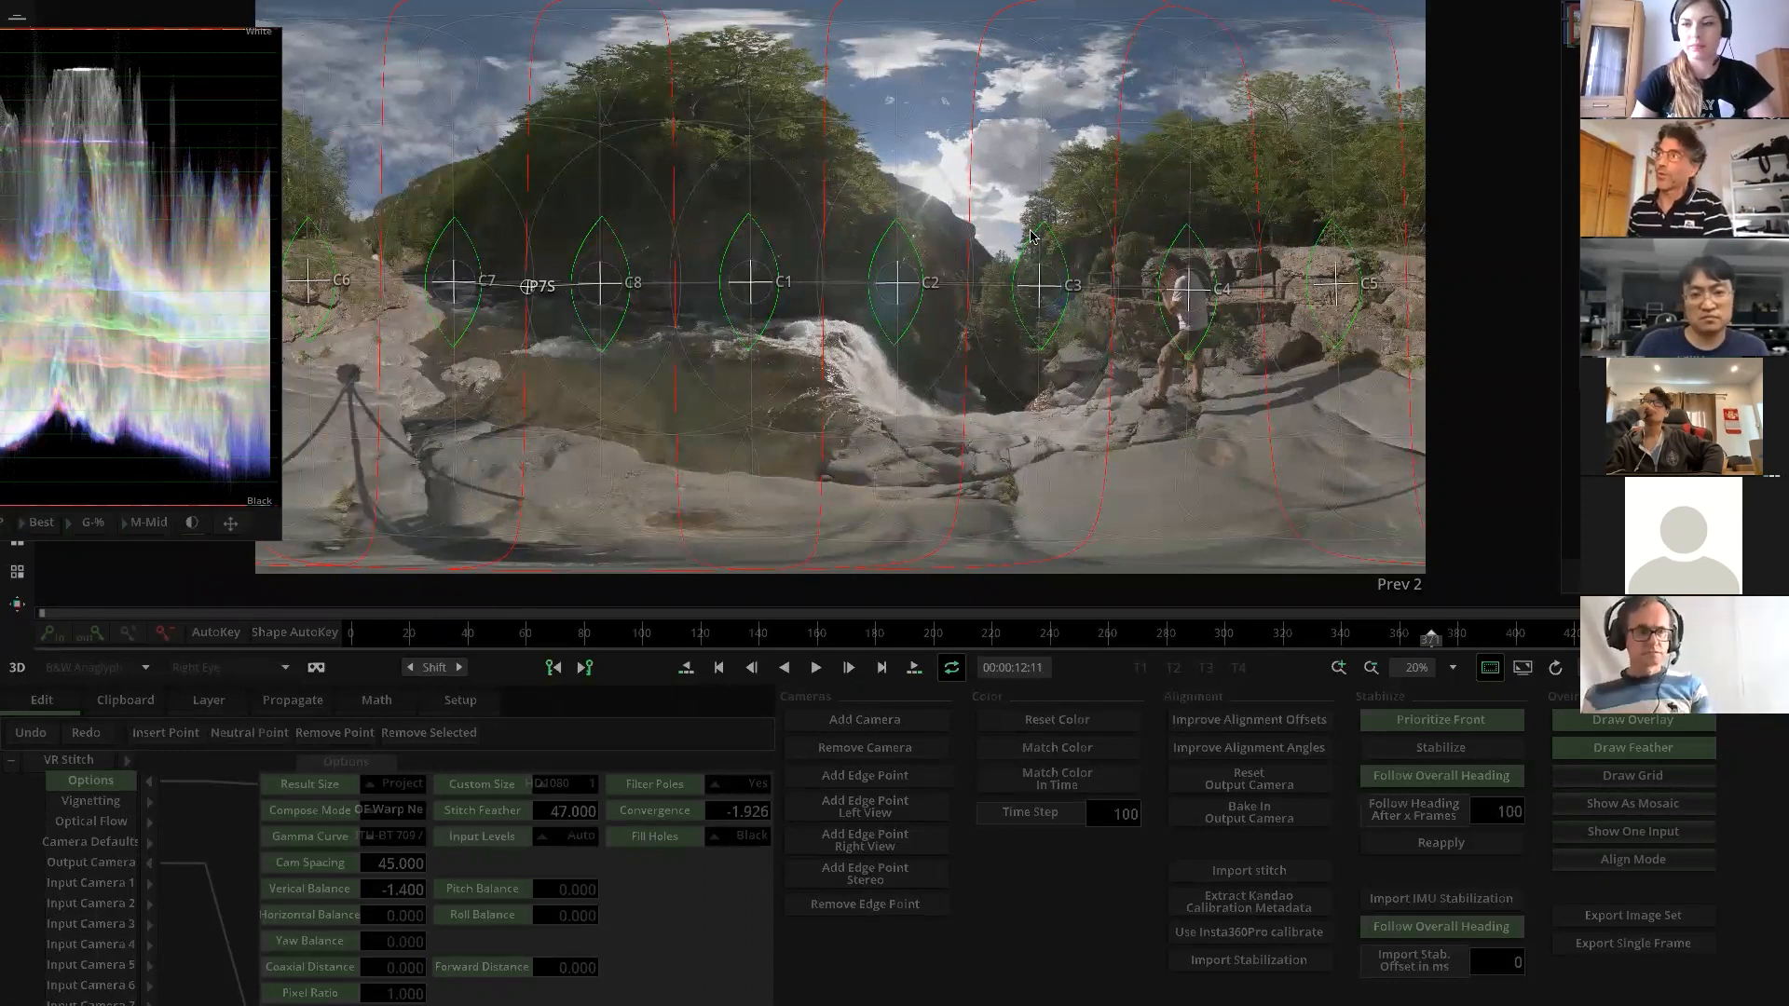
{"action": "left_click", "coordinate": [1655, 720]}
{"action": "left_click", "coordinate": [1646, 754]}
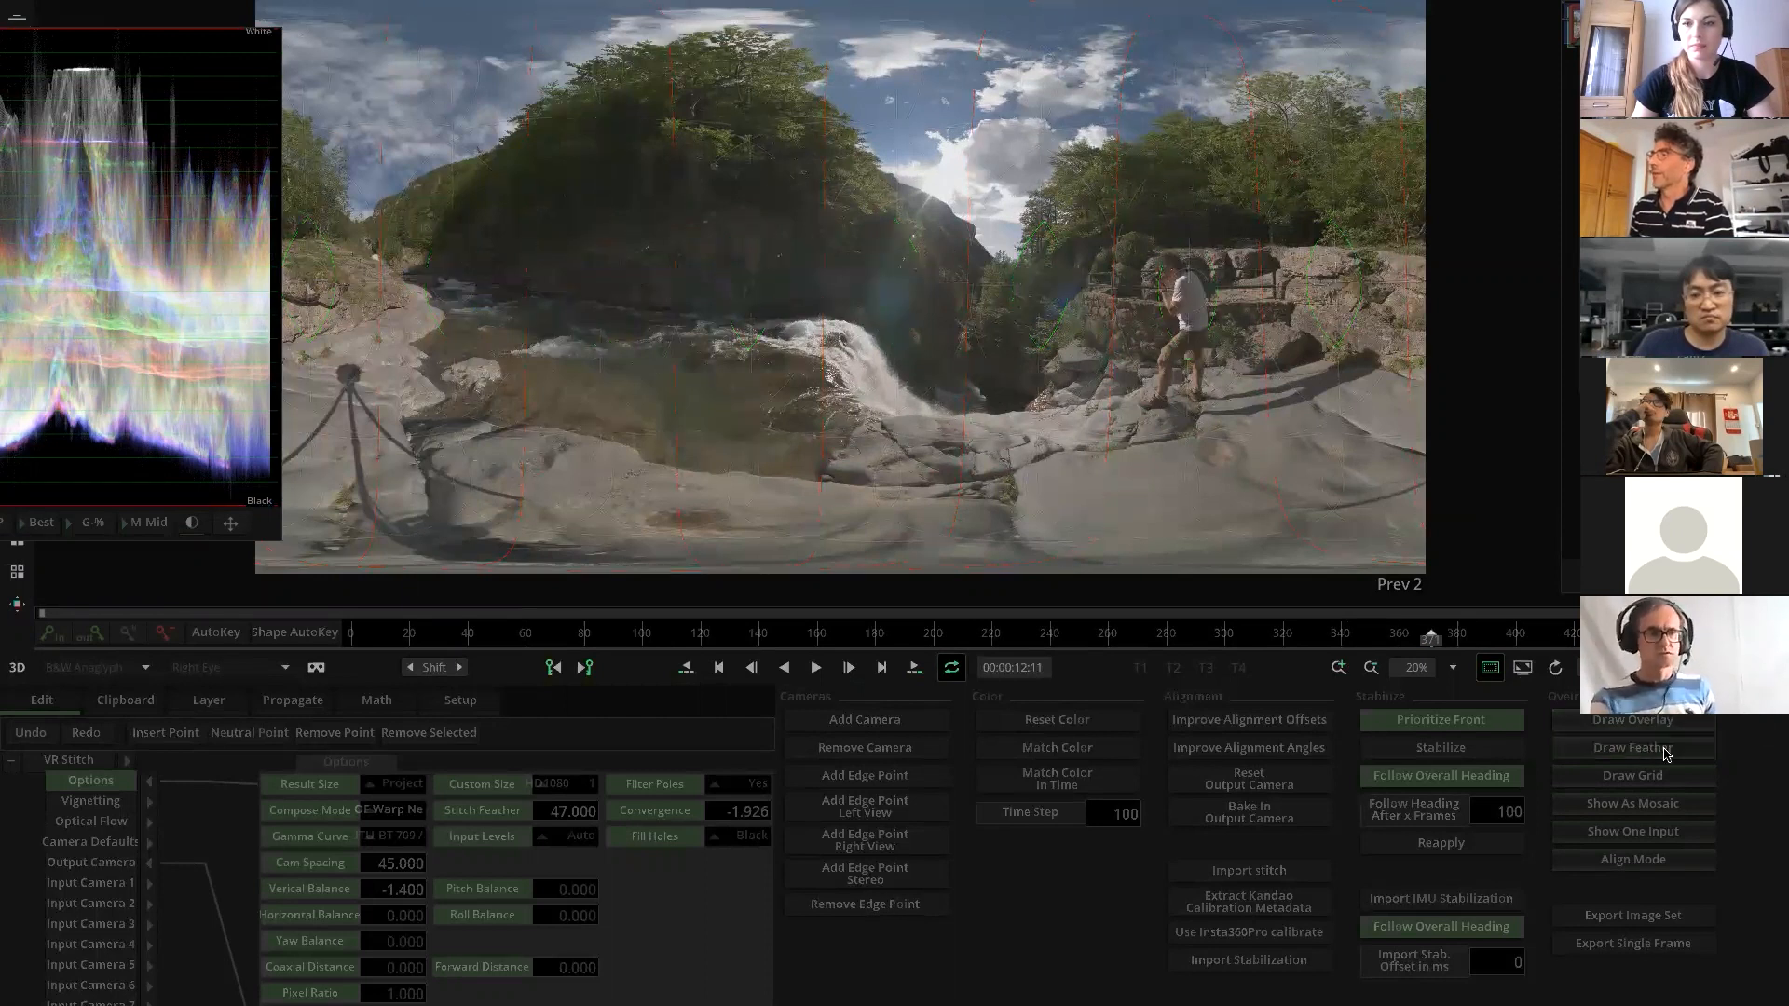
Examine the stitched waterfall shot up close around the falls and the photographer
{"action": "scroll", "coordinate": [791, 320], "scroll_direction": "up", "scroll_amount": 2}
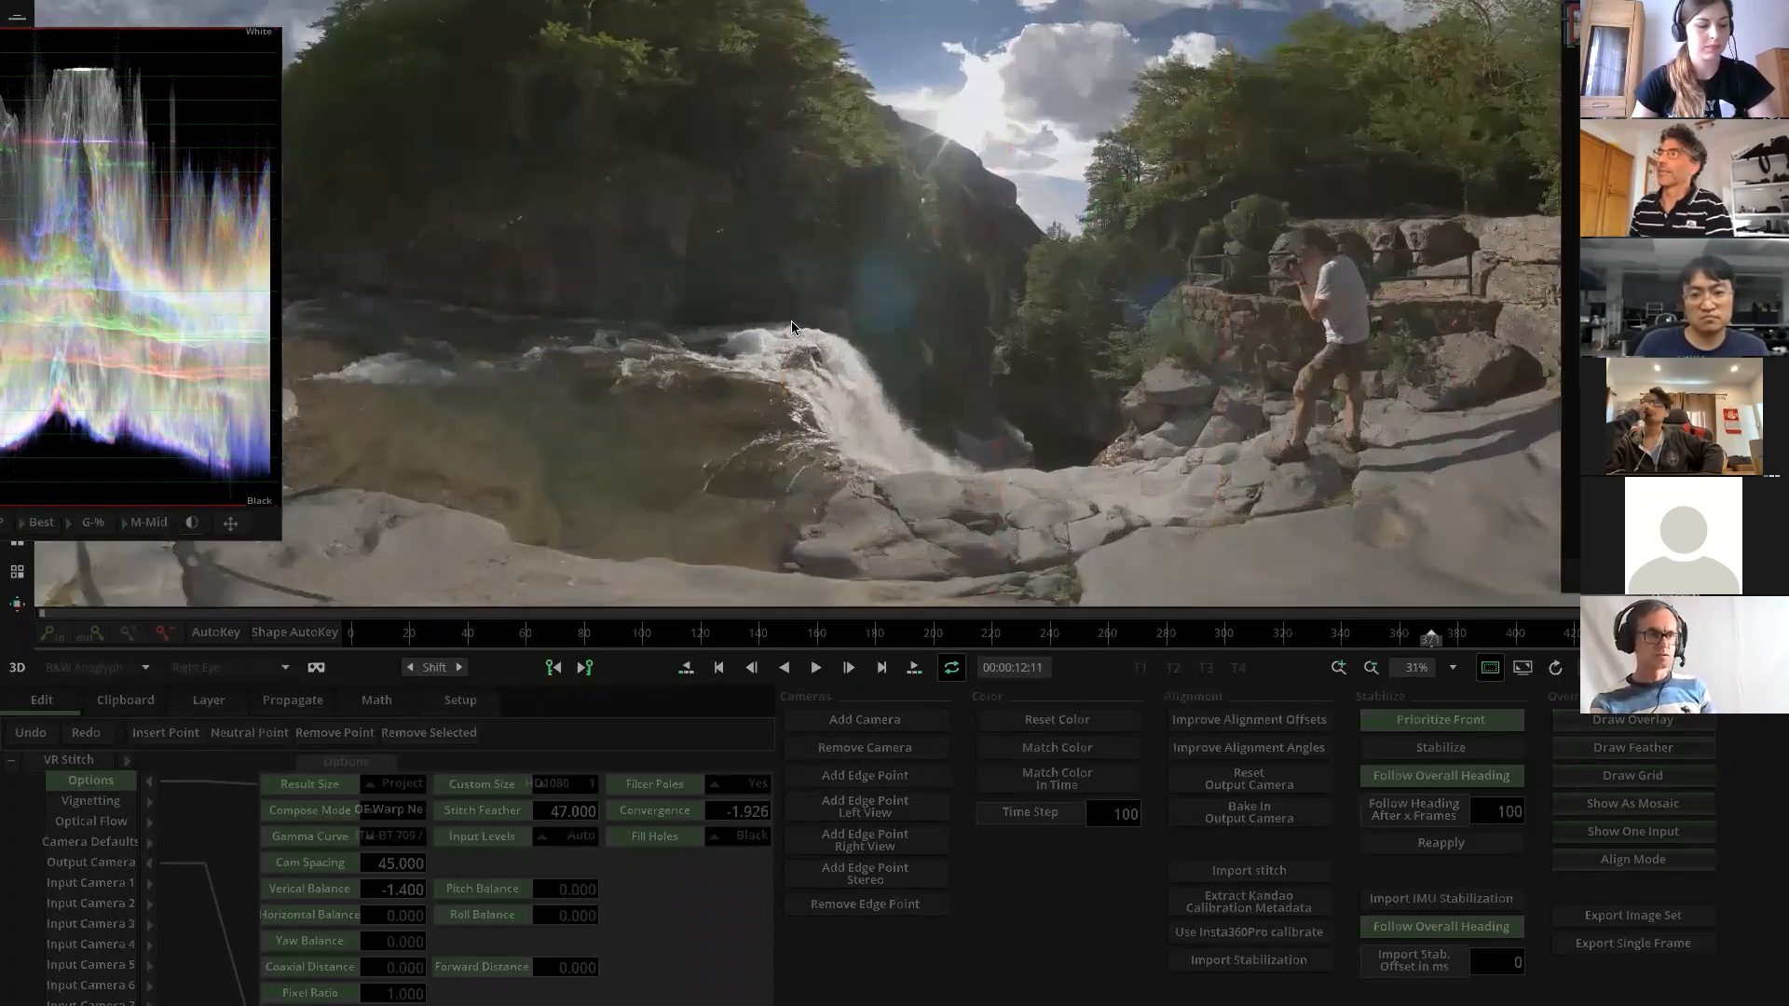
{"action": "scroll", "coordinate": [1002, 354], "scroll_direction": "down", "scroll_amount": 2}
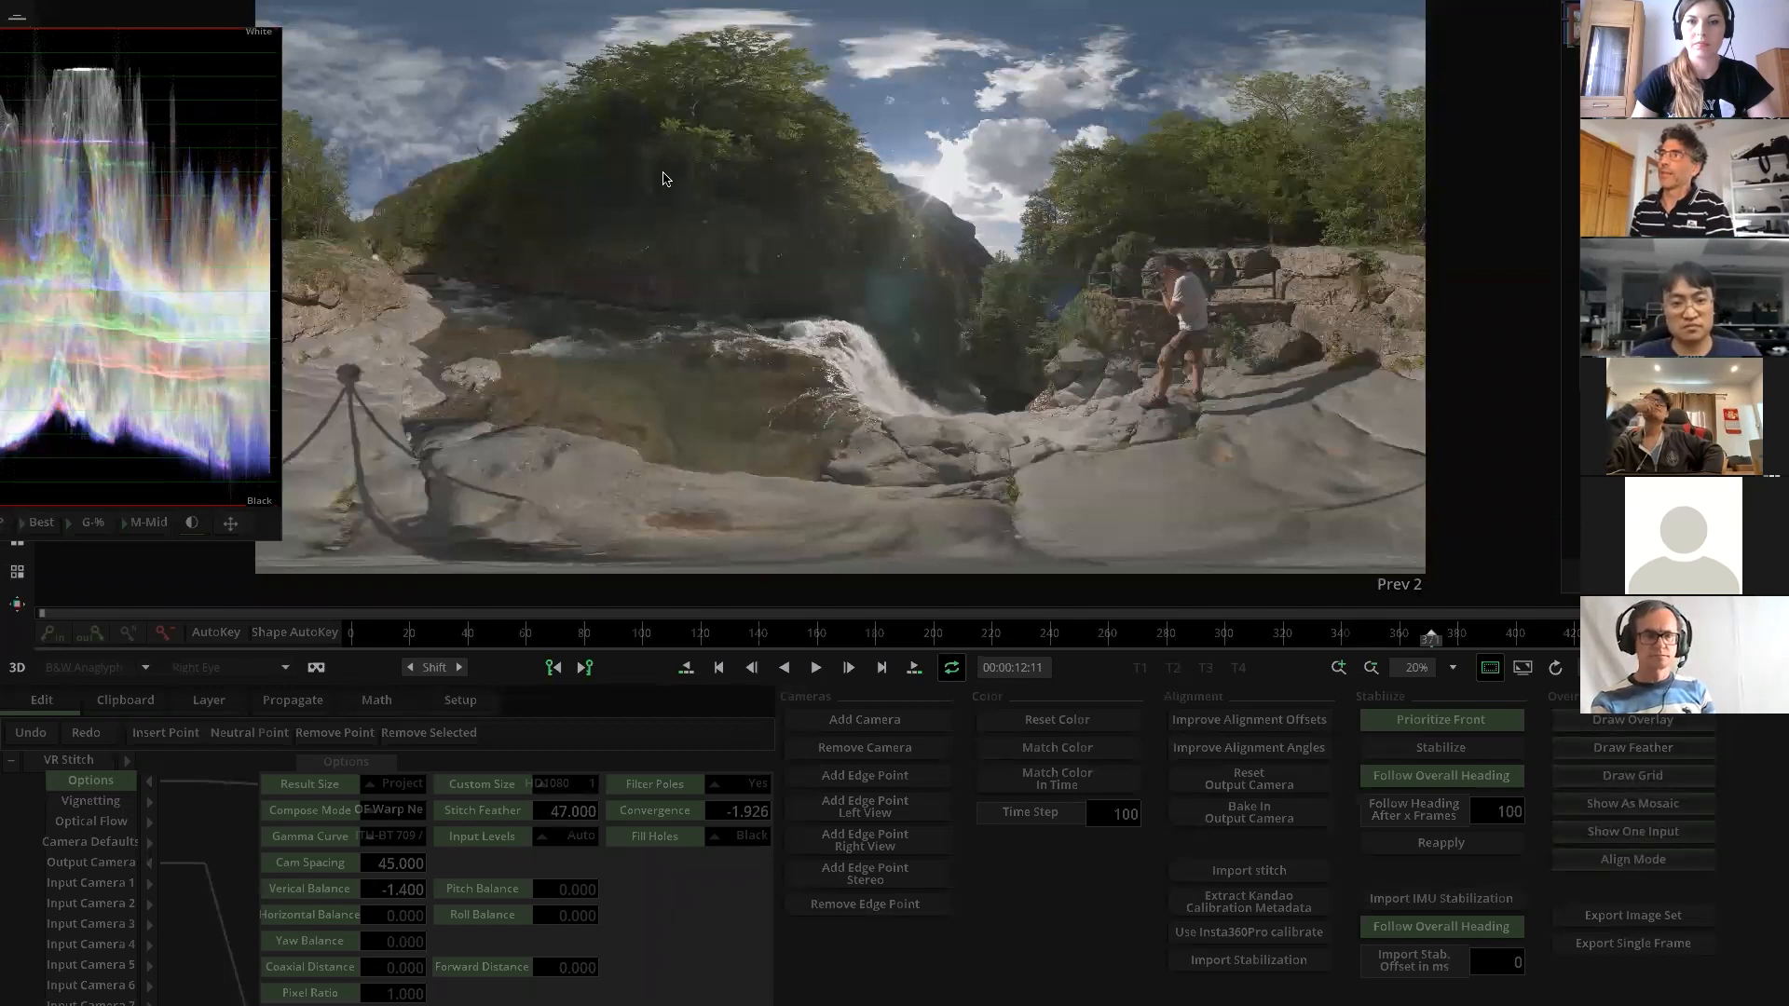
{"action": "scroll", "coordinate": [995, 383], "scroll_direction": "up", "scroll_amount": 2}
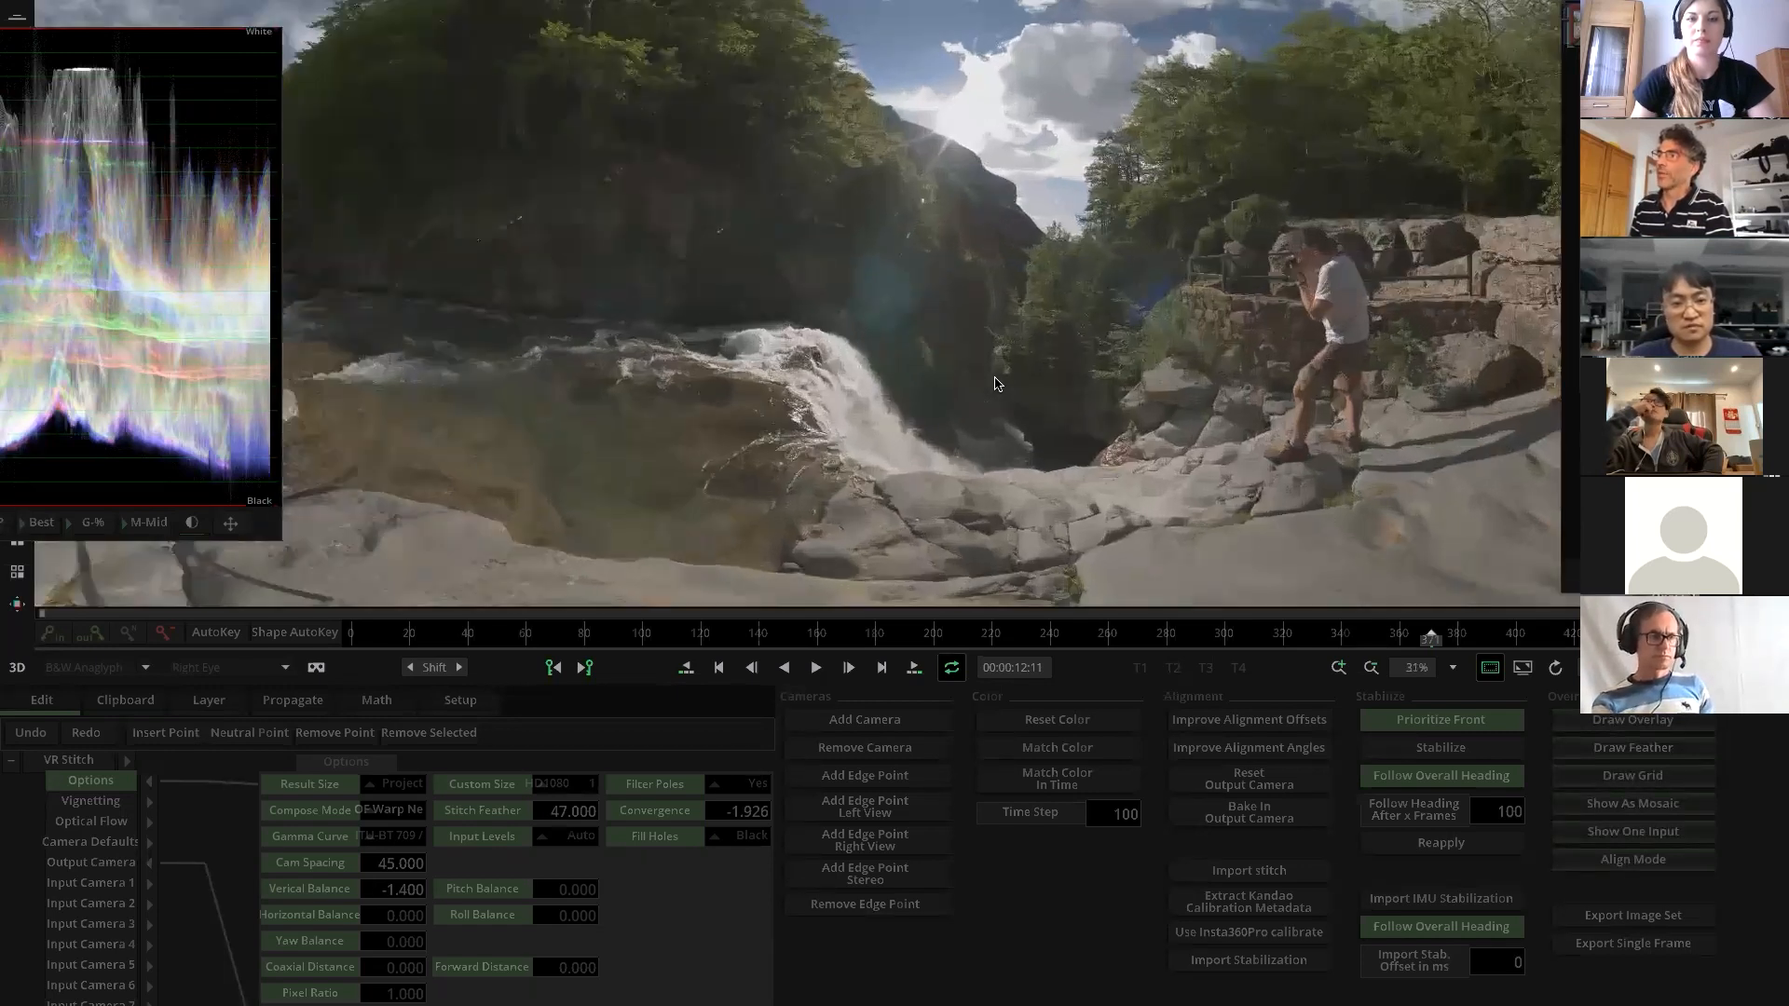
{"action": "scroll", "coordinate": [995, 383], "scroll_direction": "up", "scroll_amount": 3}
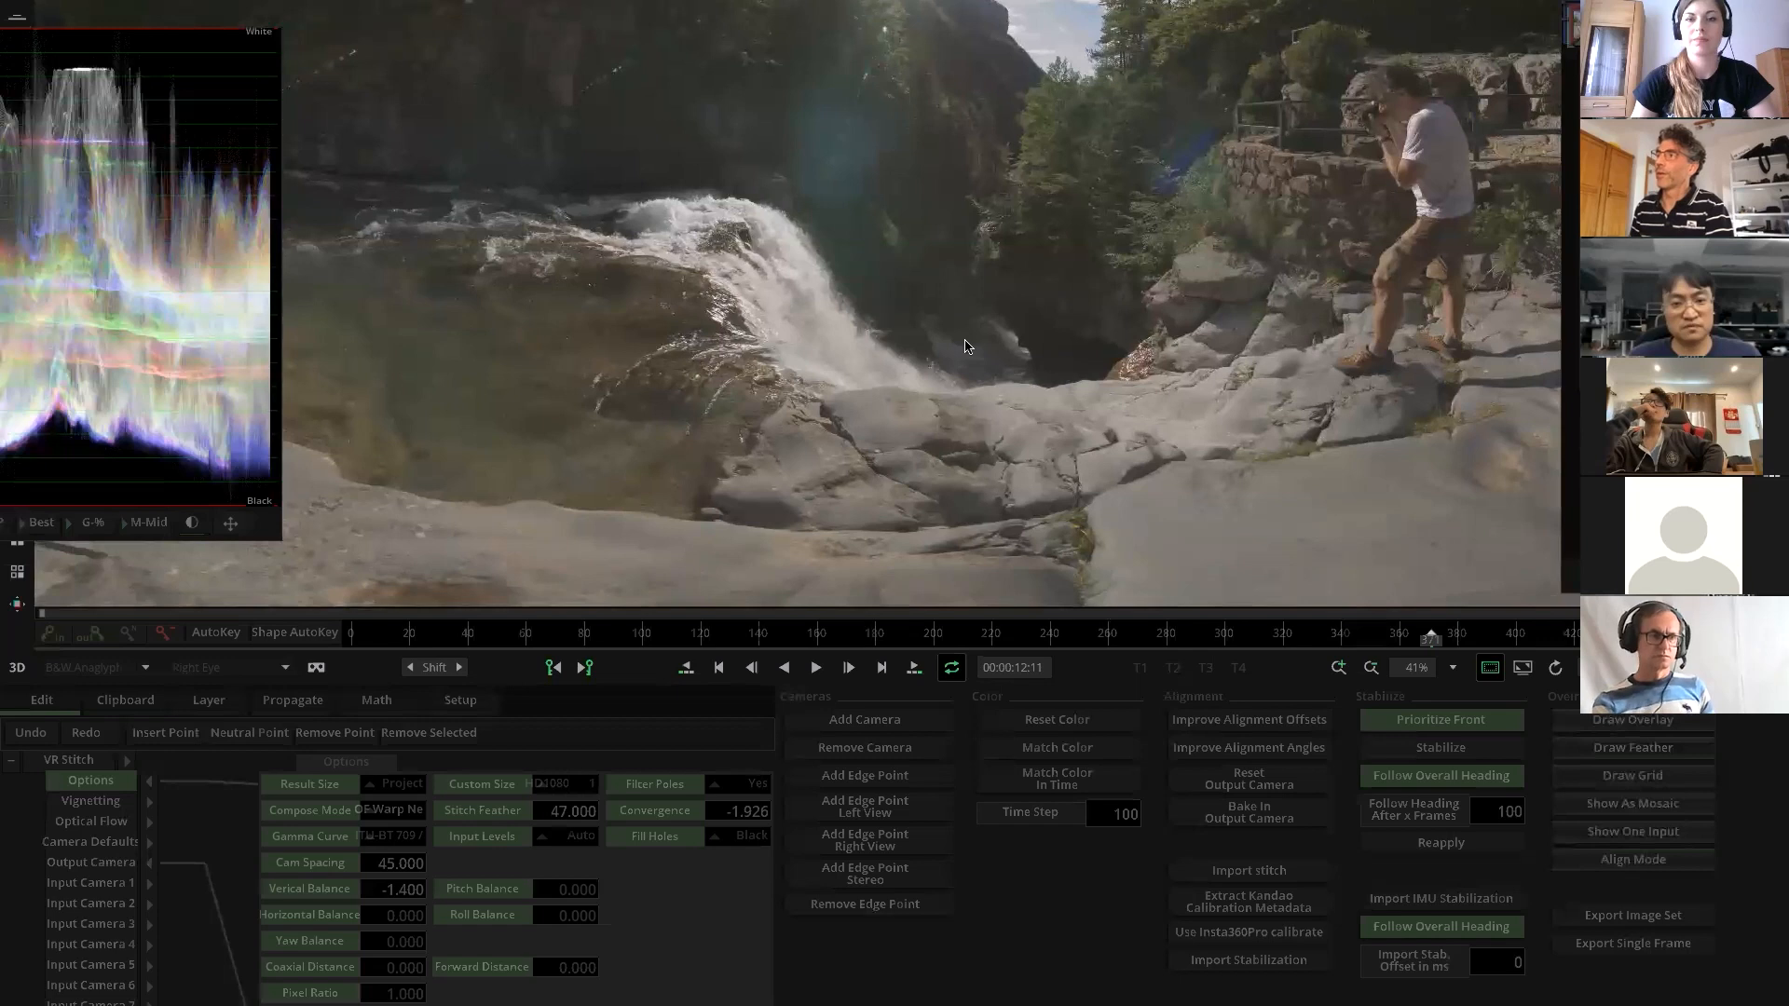
{"action": "scroll", "coordinate": [1092, 371], "scroll_direction": "down", "scroll_amount": 5}
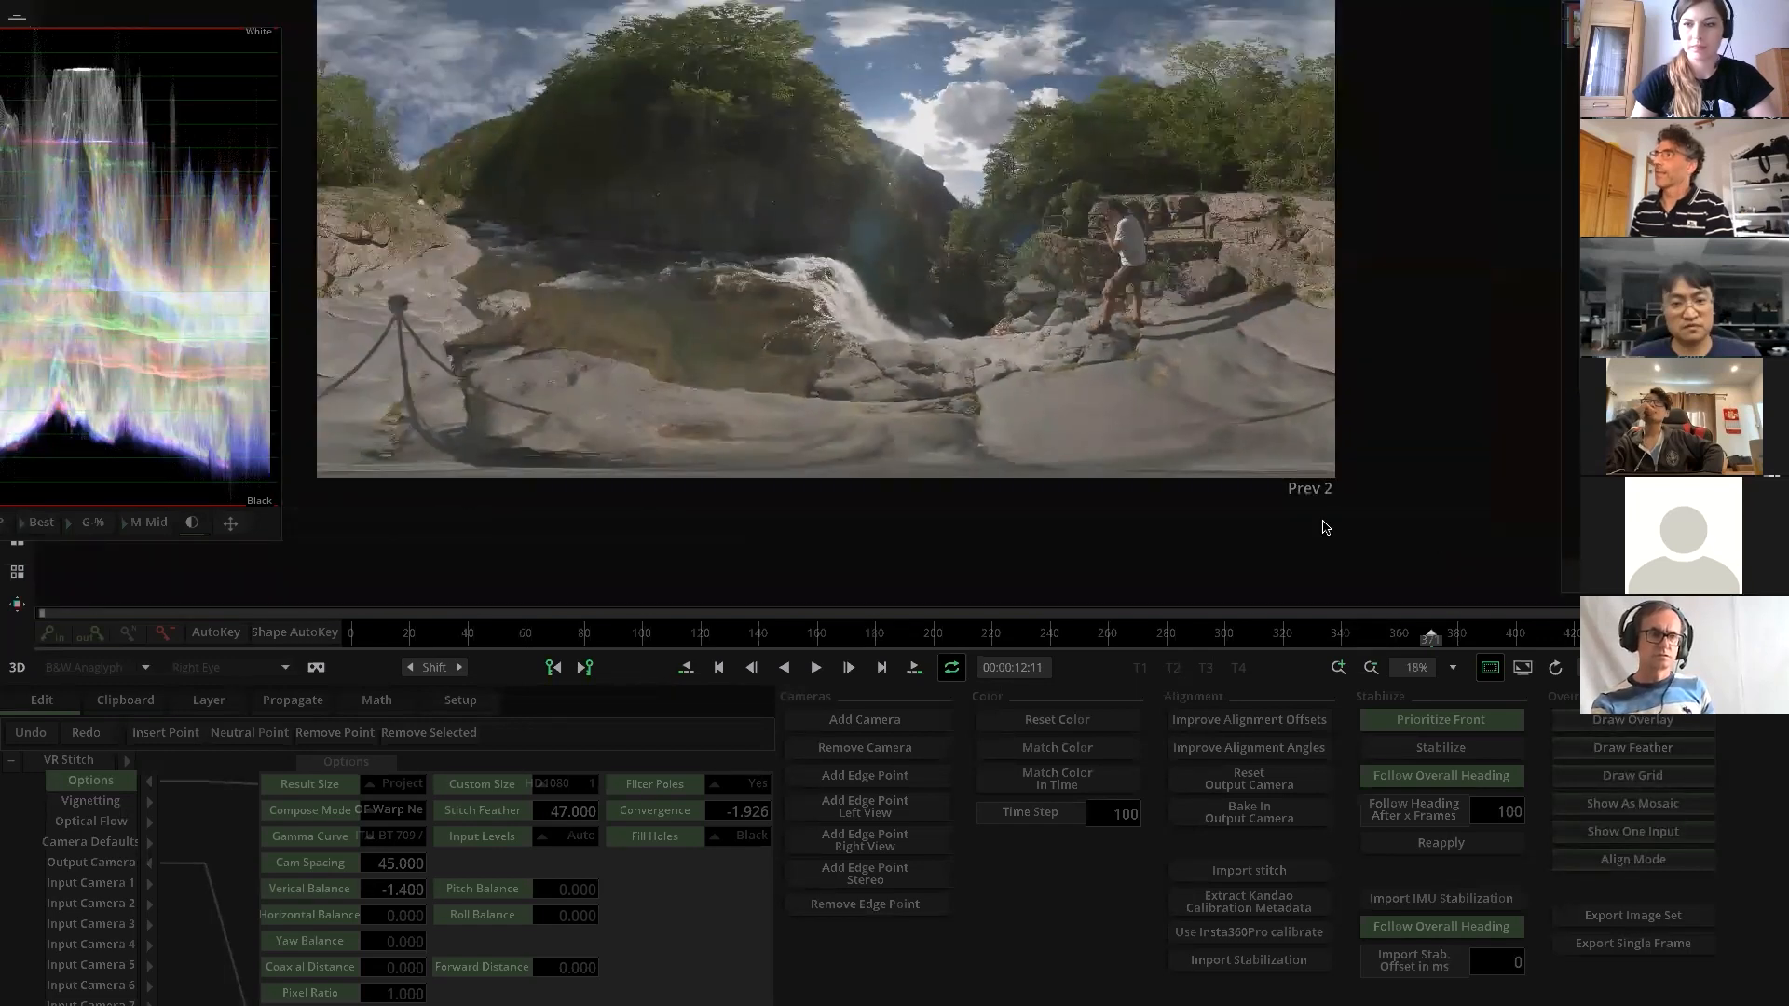
{"action": "scroll", "coordinate": [1326, 528], "scroll_direction": "up", "scroll_amount": 1}
{"action": "key", "text": "Escape"}
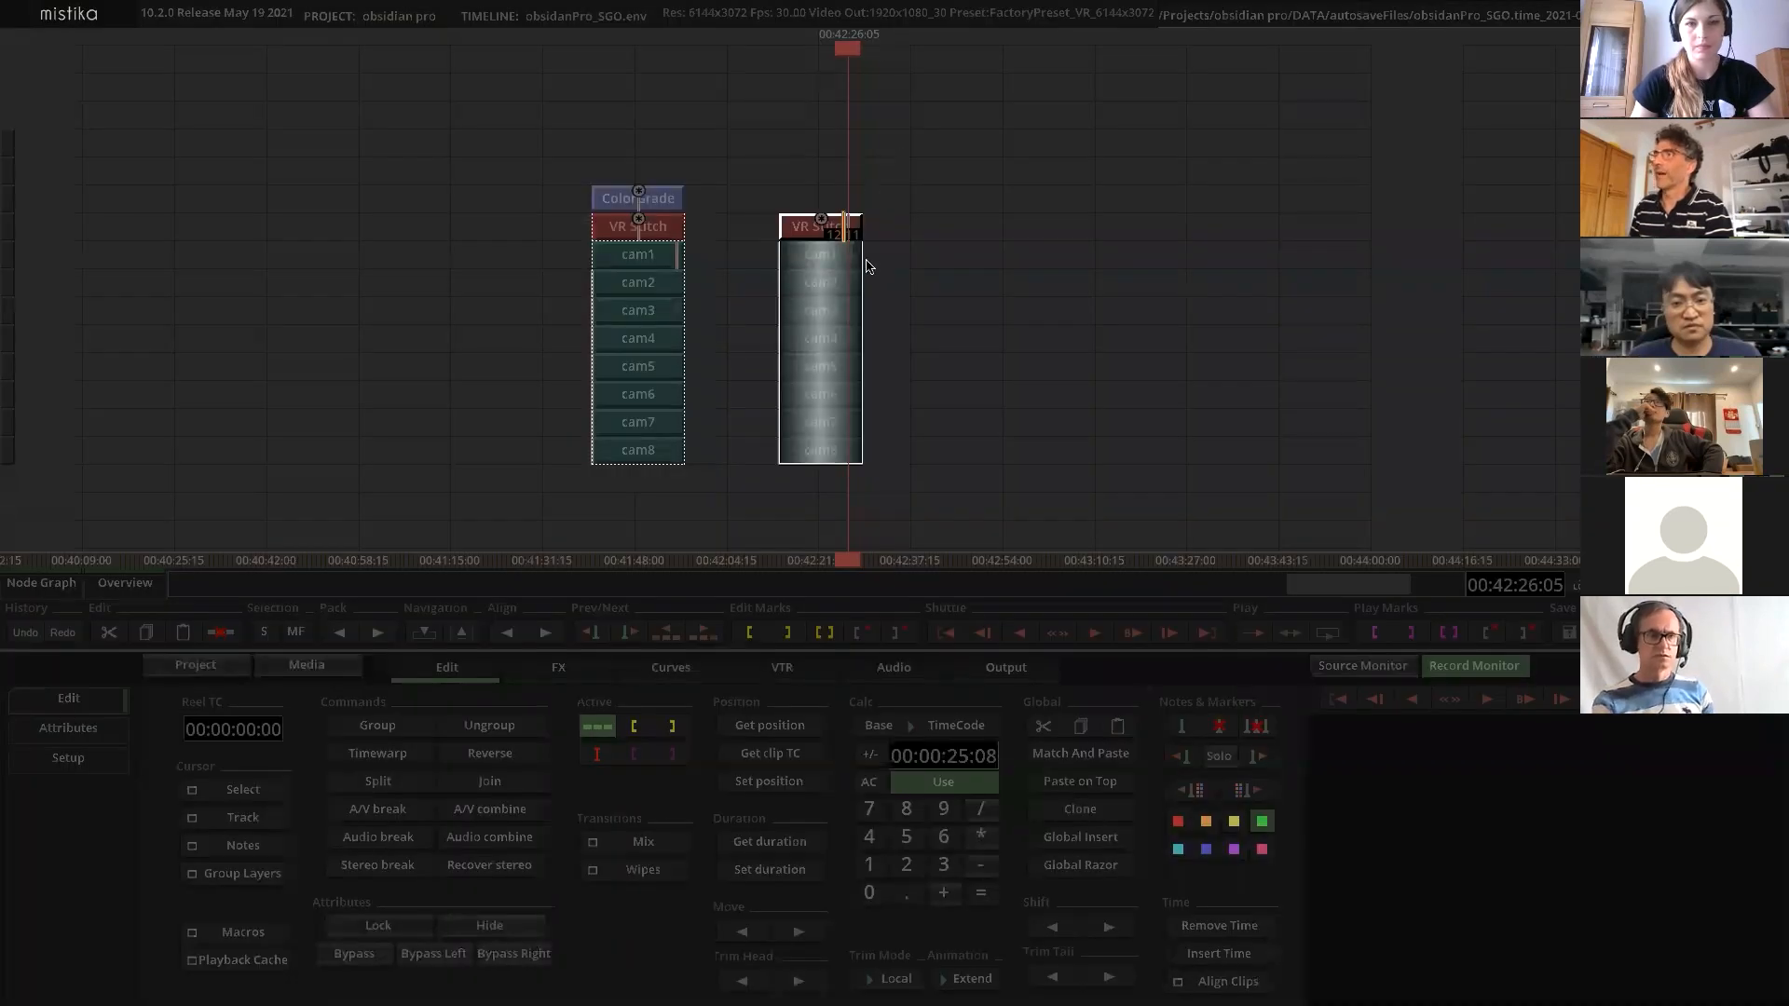
Clone the forest's ColorGrade onto the waterfall VR Stitch and open the copy for editing
{"action": "left_click", "coordinate": [828, 225]}
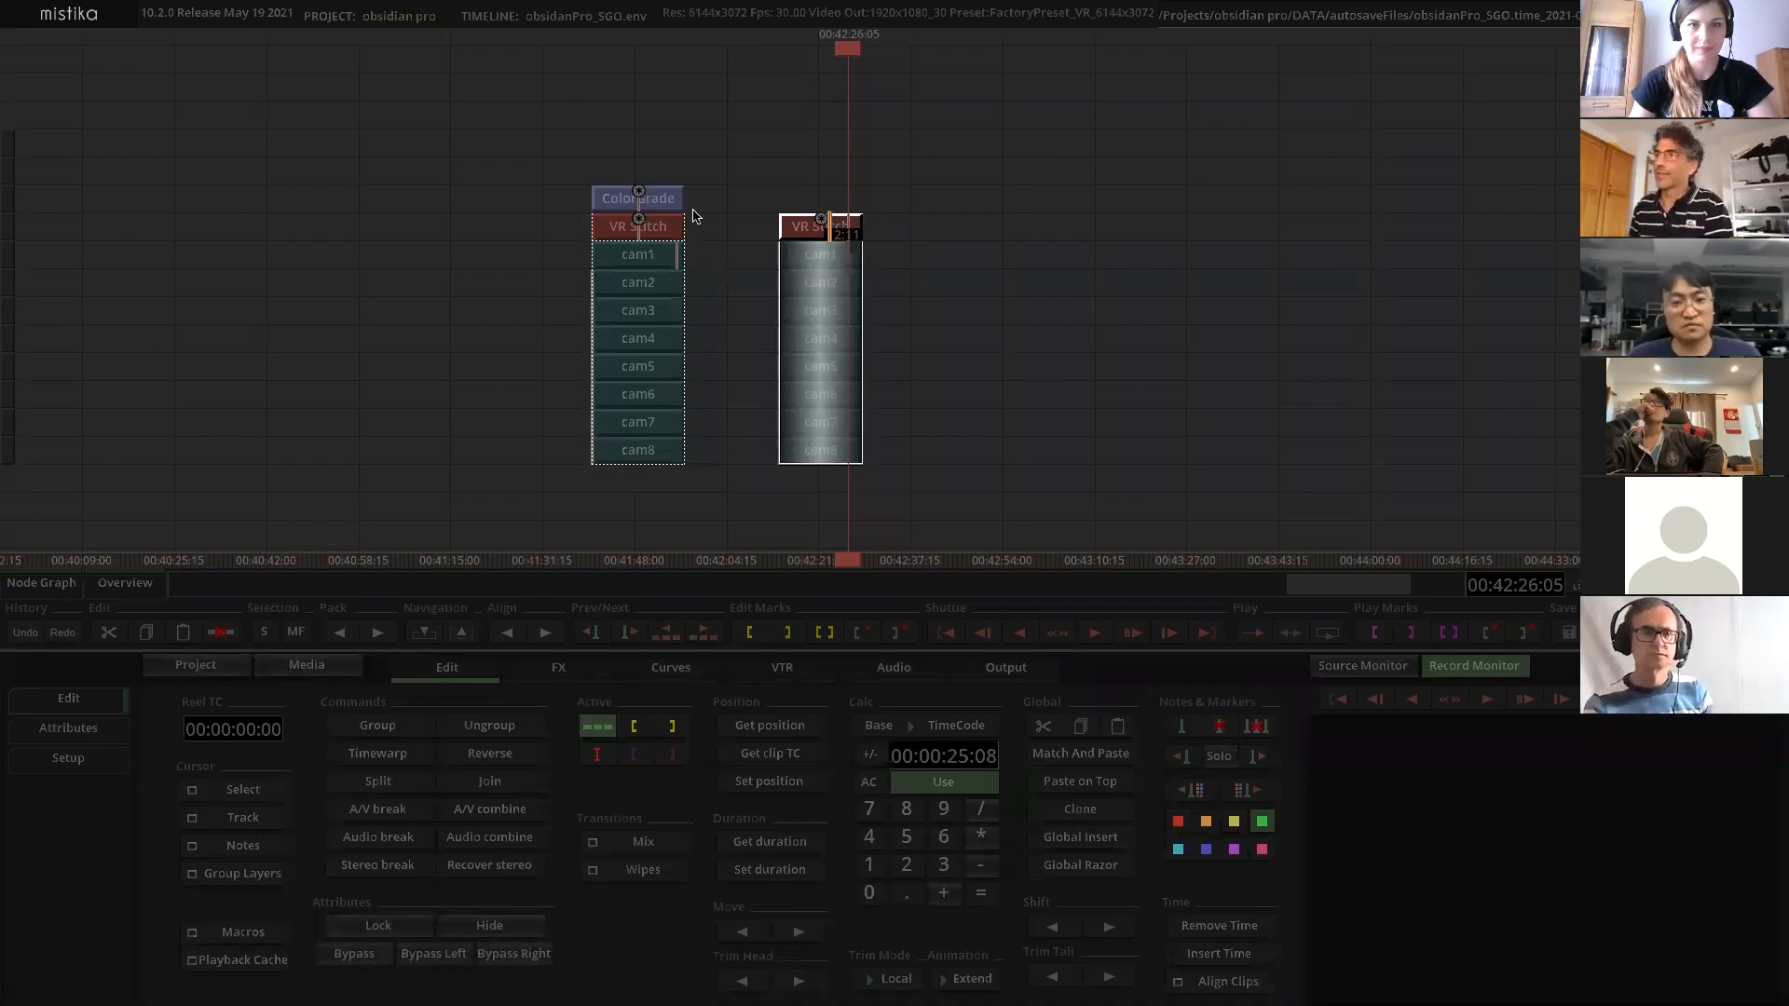
{"action": "left_click", "coordinate": [653, 200]}
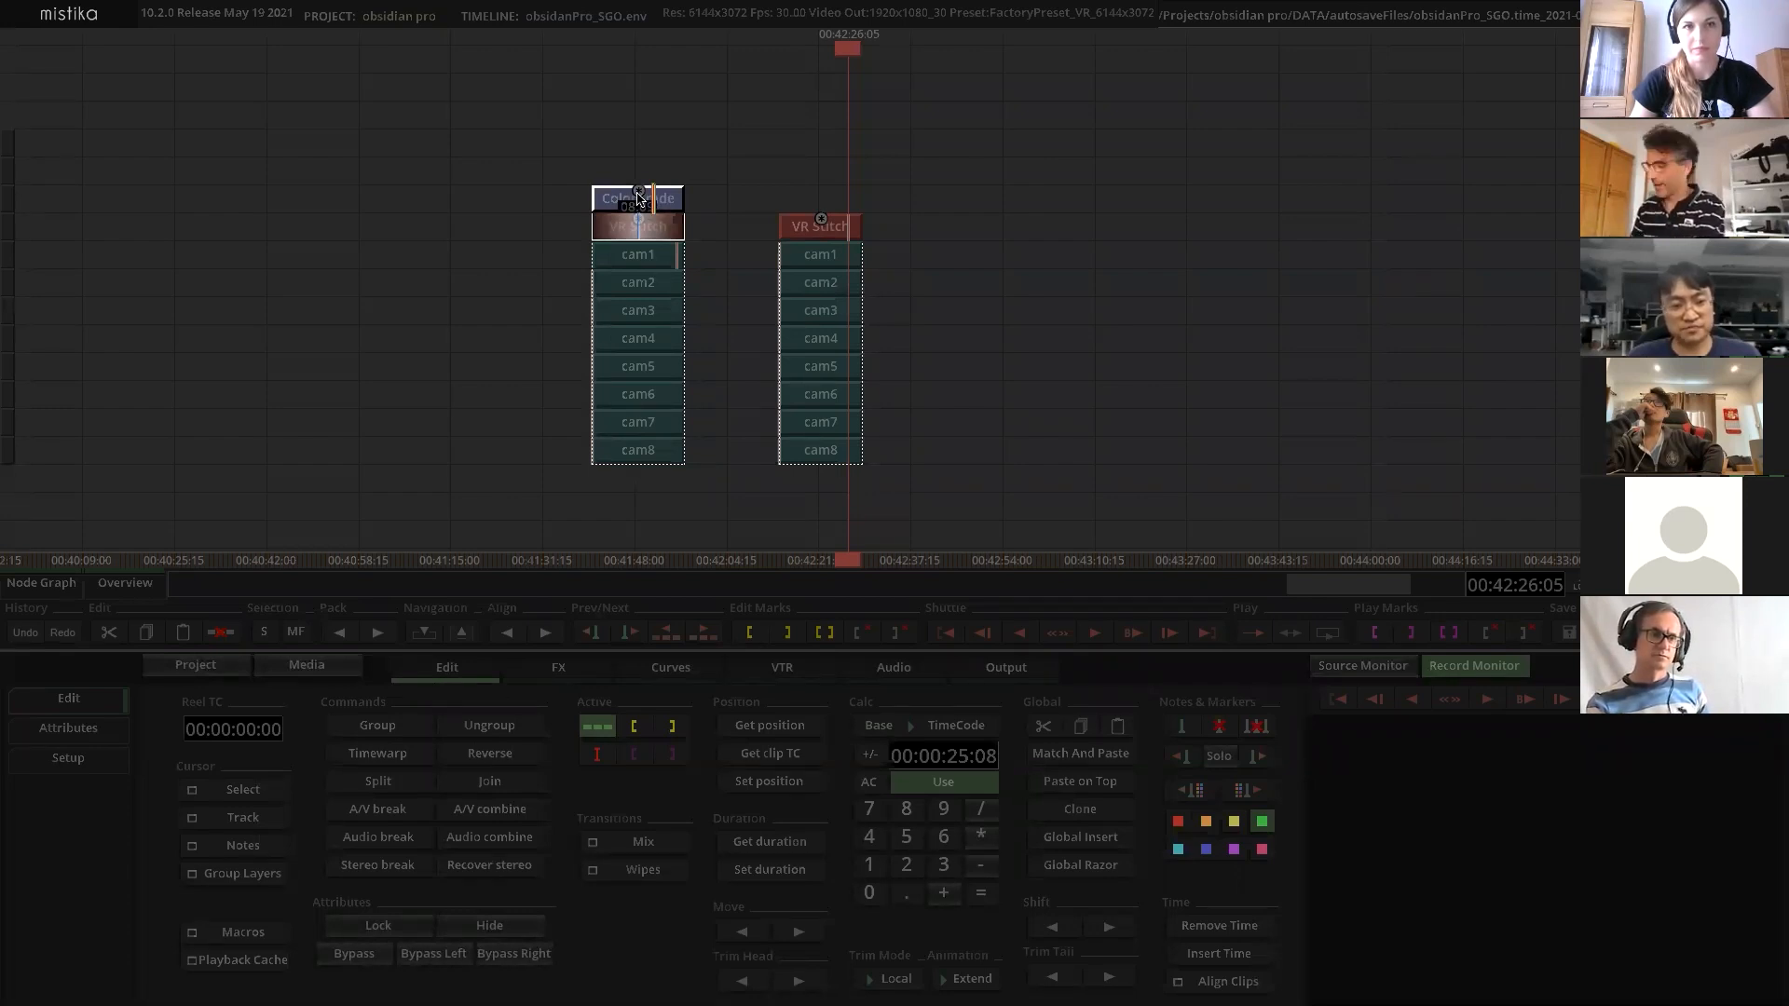
{"action": "left_click_drag", "start_coordinate": [639, 199], "coordinate": [842, 204]}
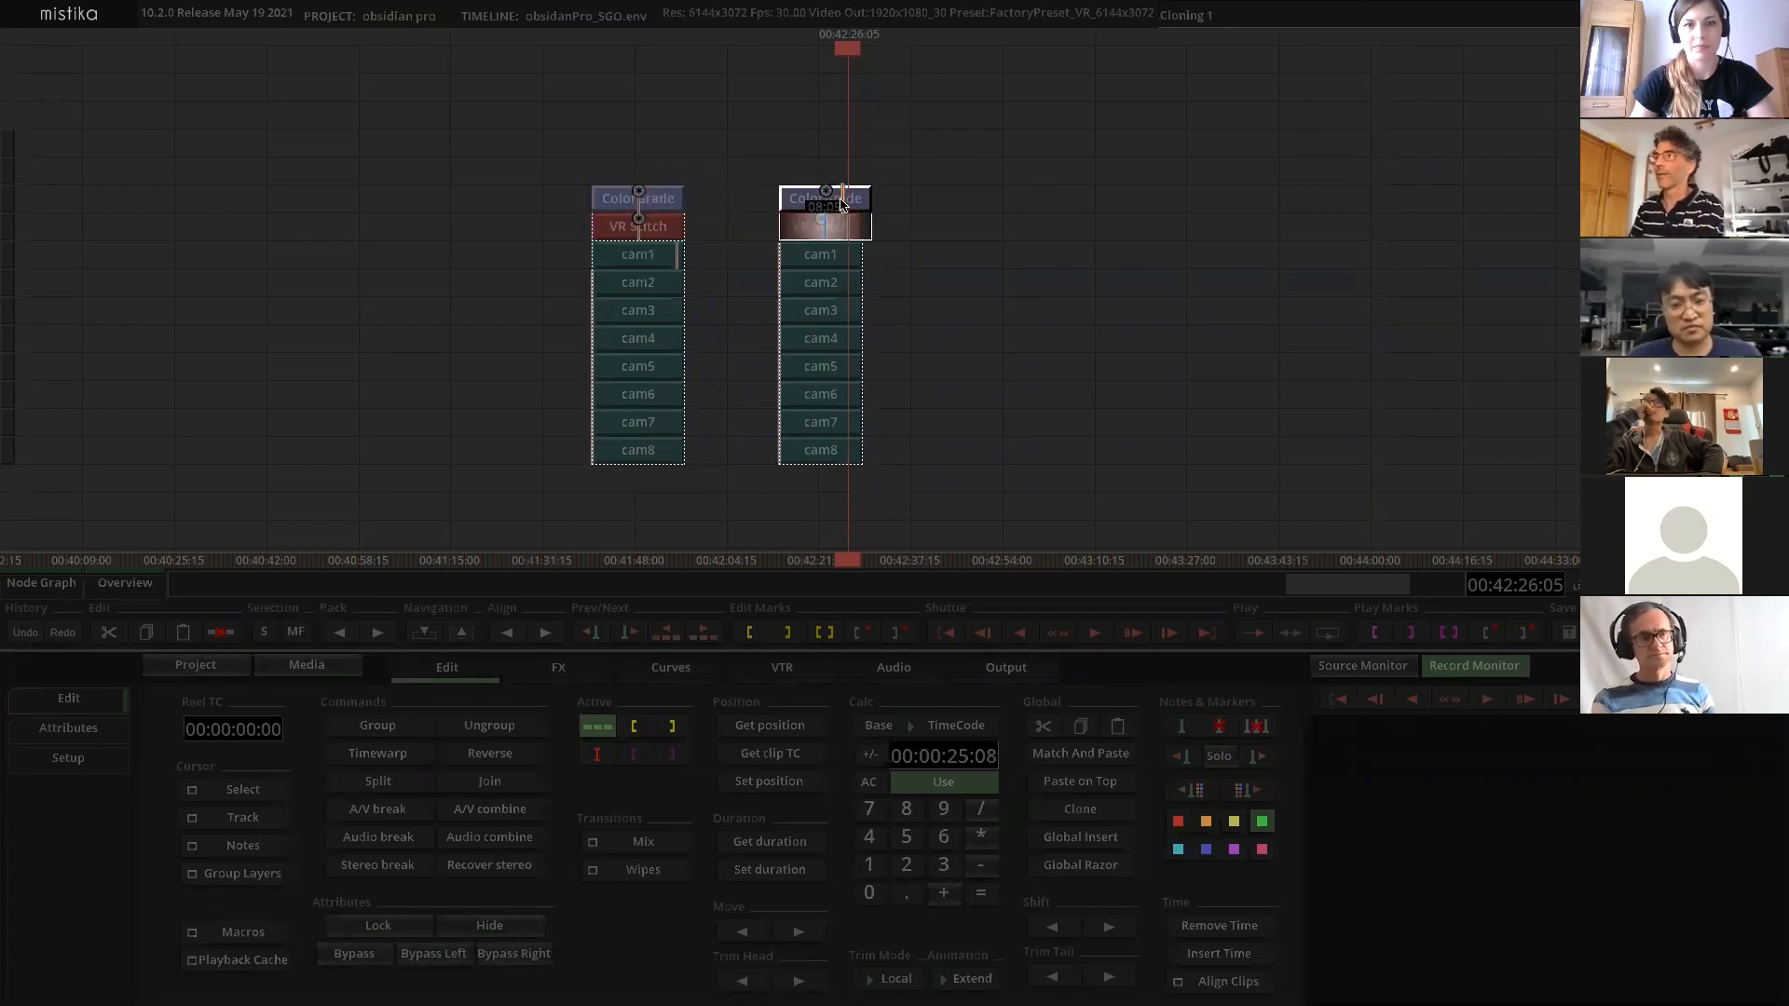
{"action": "double_click", "coordinate": [841, 204]}
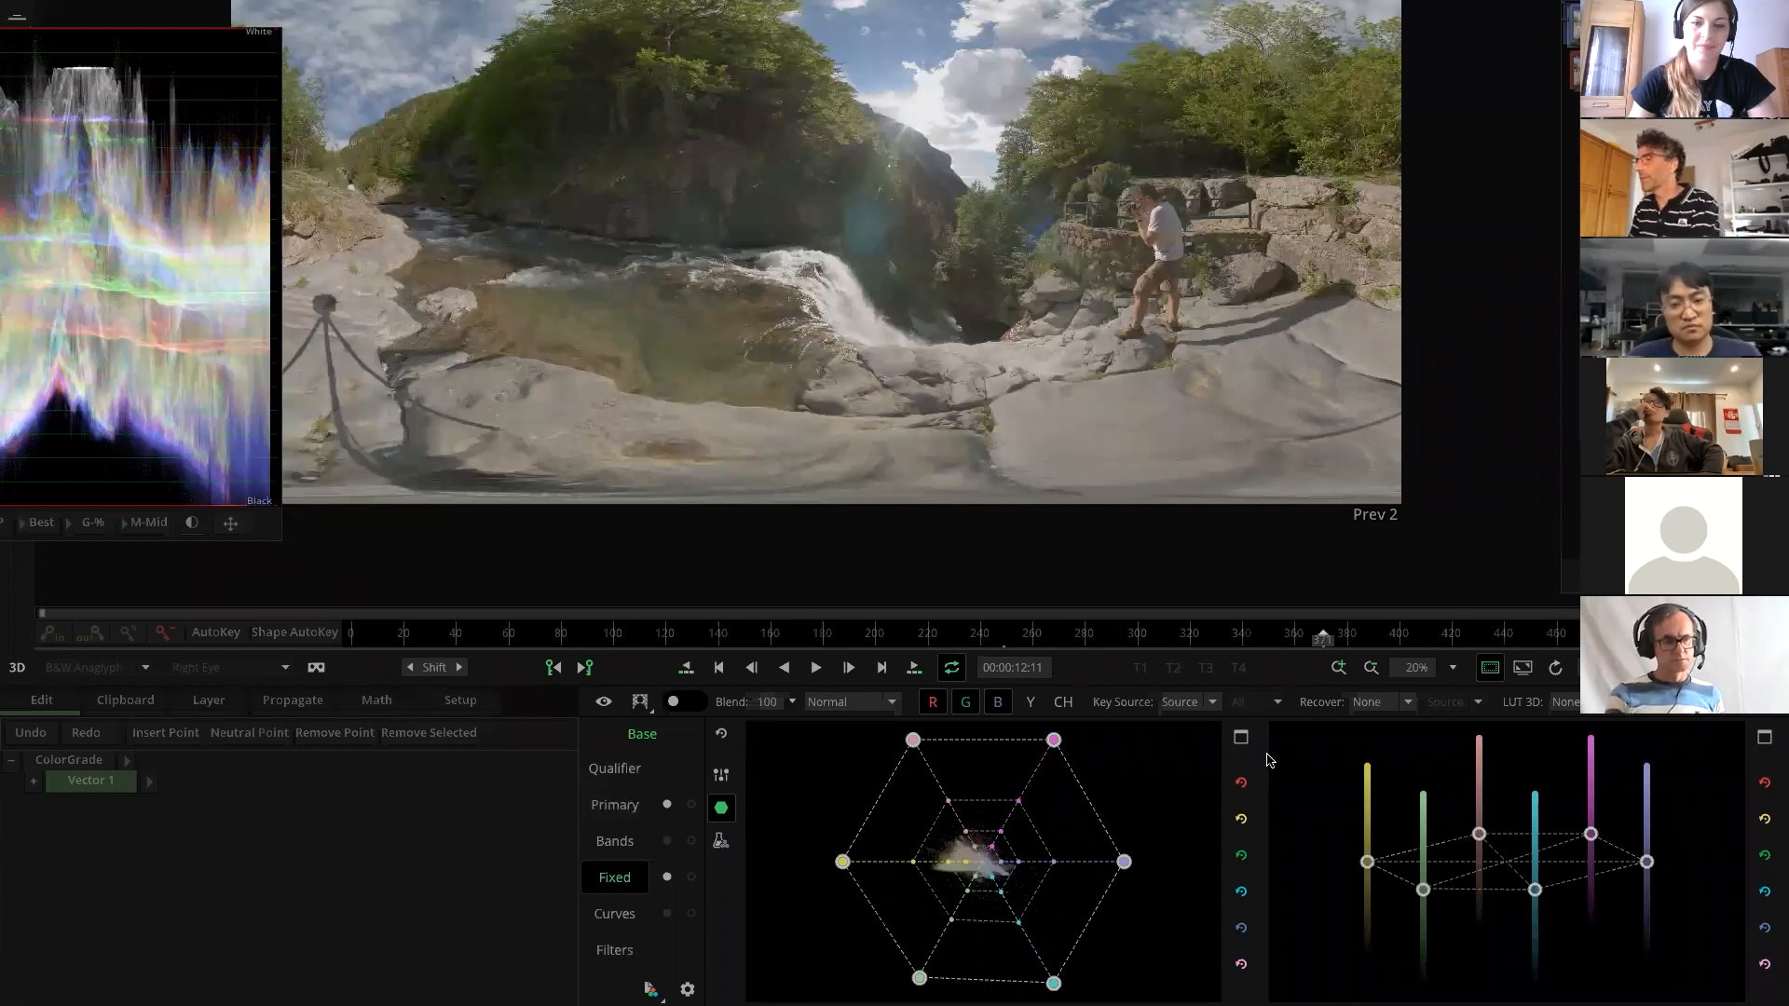
Regrade the waterfall with the Primary controls: raise Gain to -0.14 and Gamma to 12.72, and lower Lift to -7.68
{"action": "left_click", "coordinate": [637, 807]}
{"action": "left_click", "coordinate": [637, 880]}
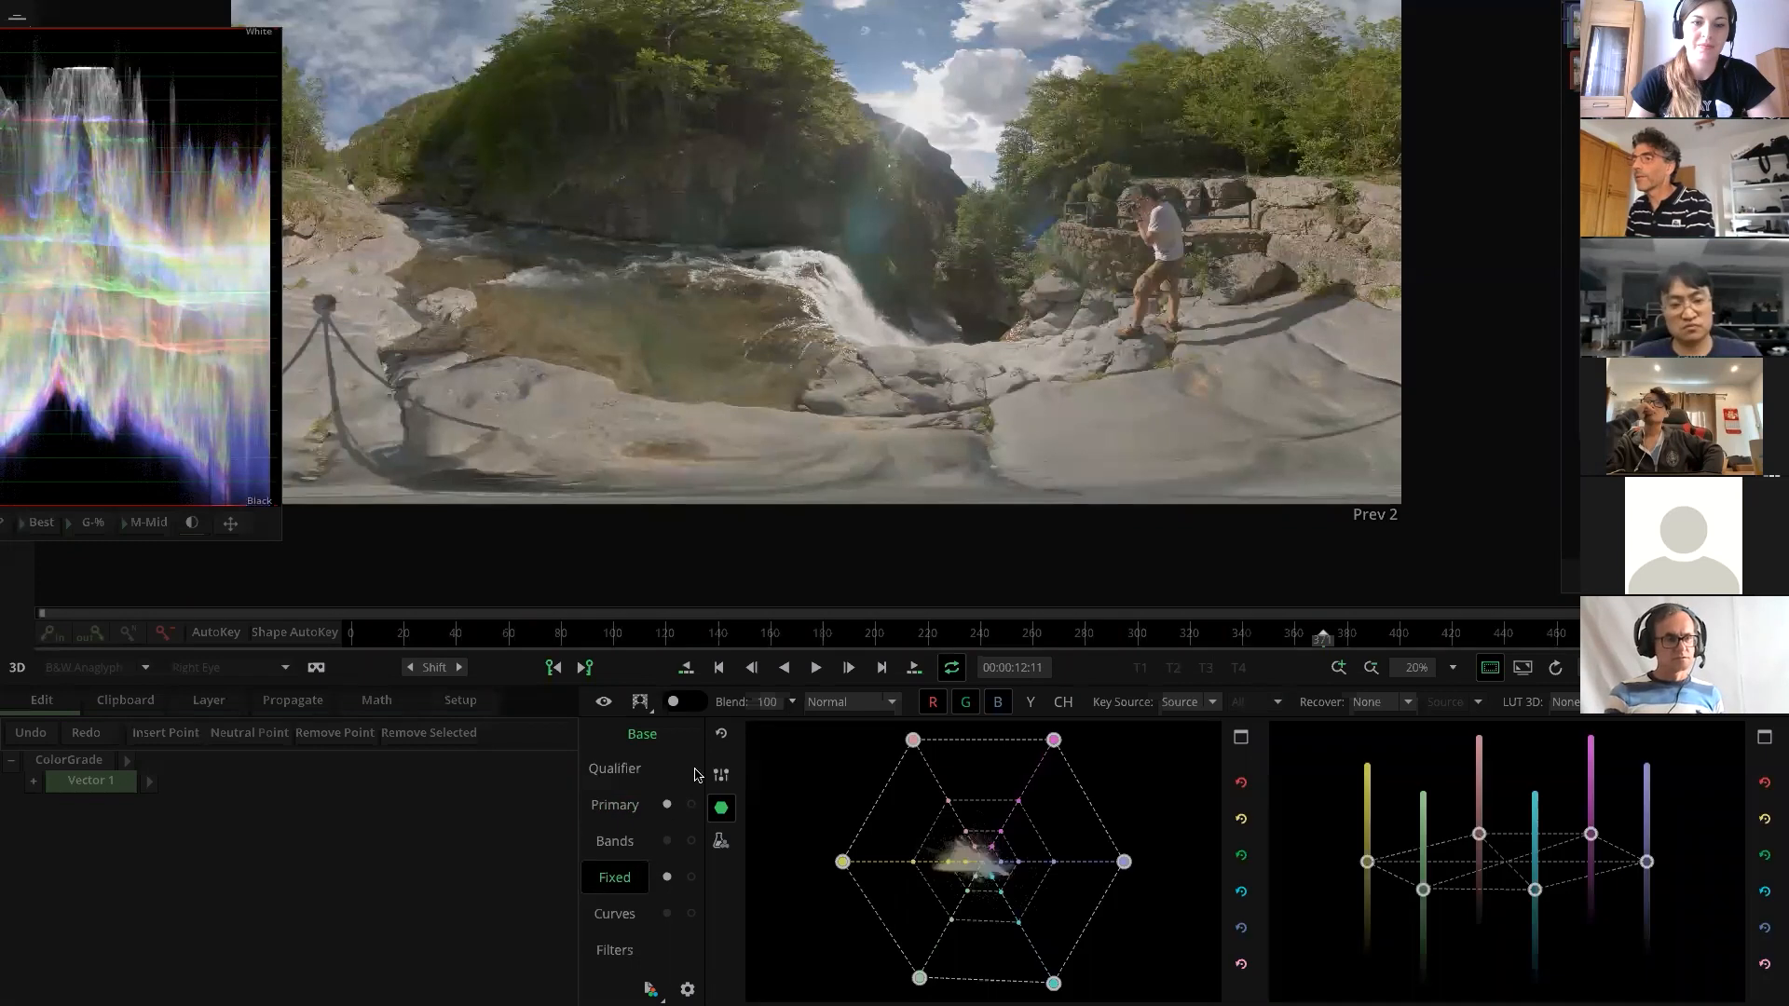
{"action": "left_click", "coordinate": [630, 804]}
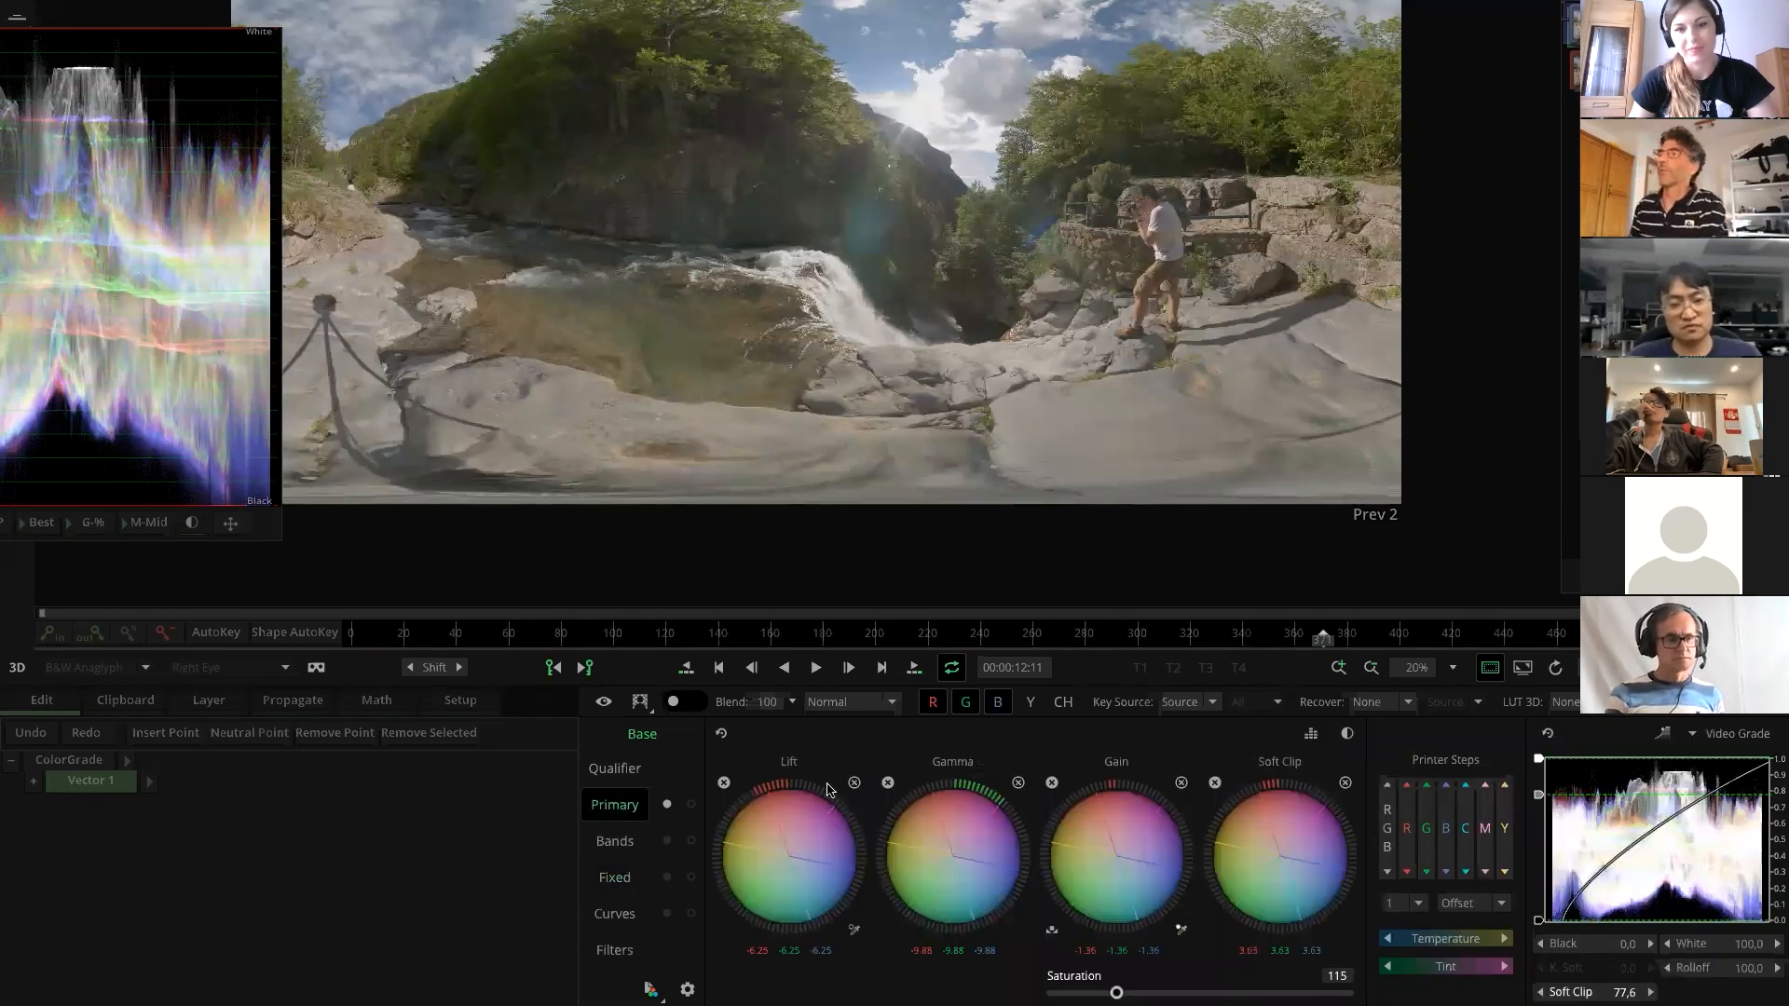
{"action": "left_click_drag", "start_coordinate": [230, 522], "coordinate": [424, 536]}
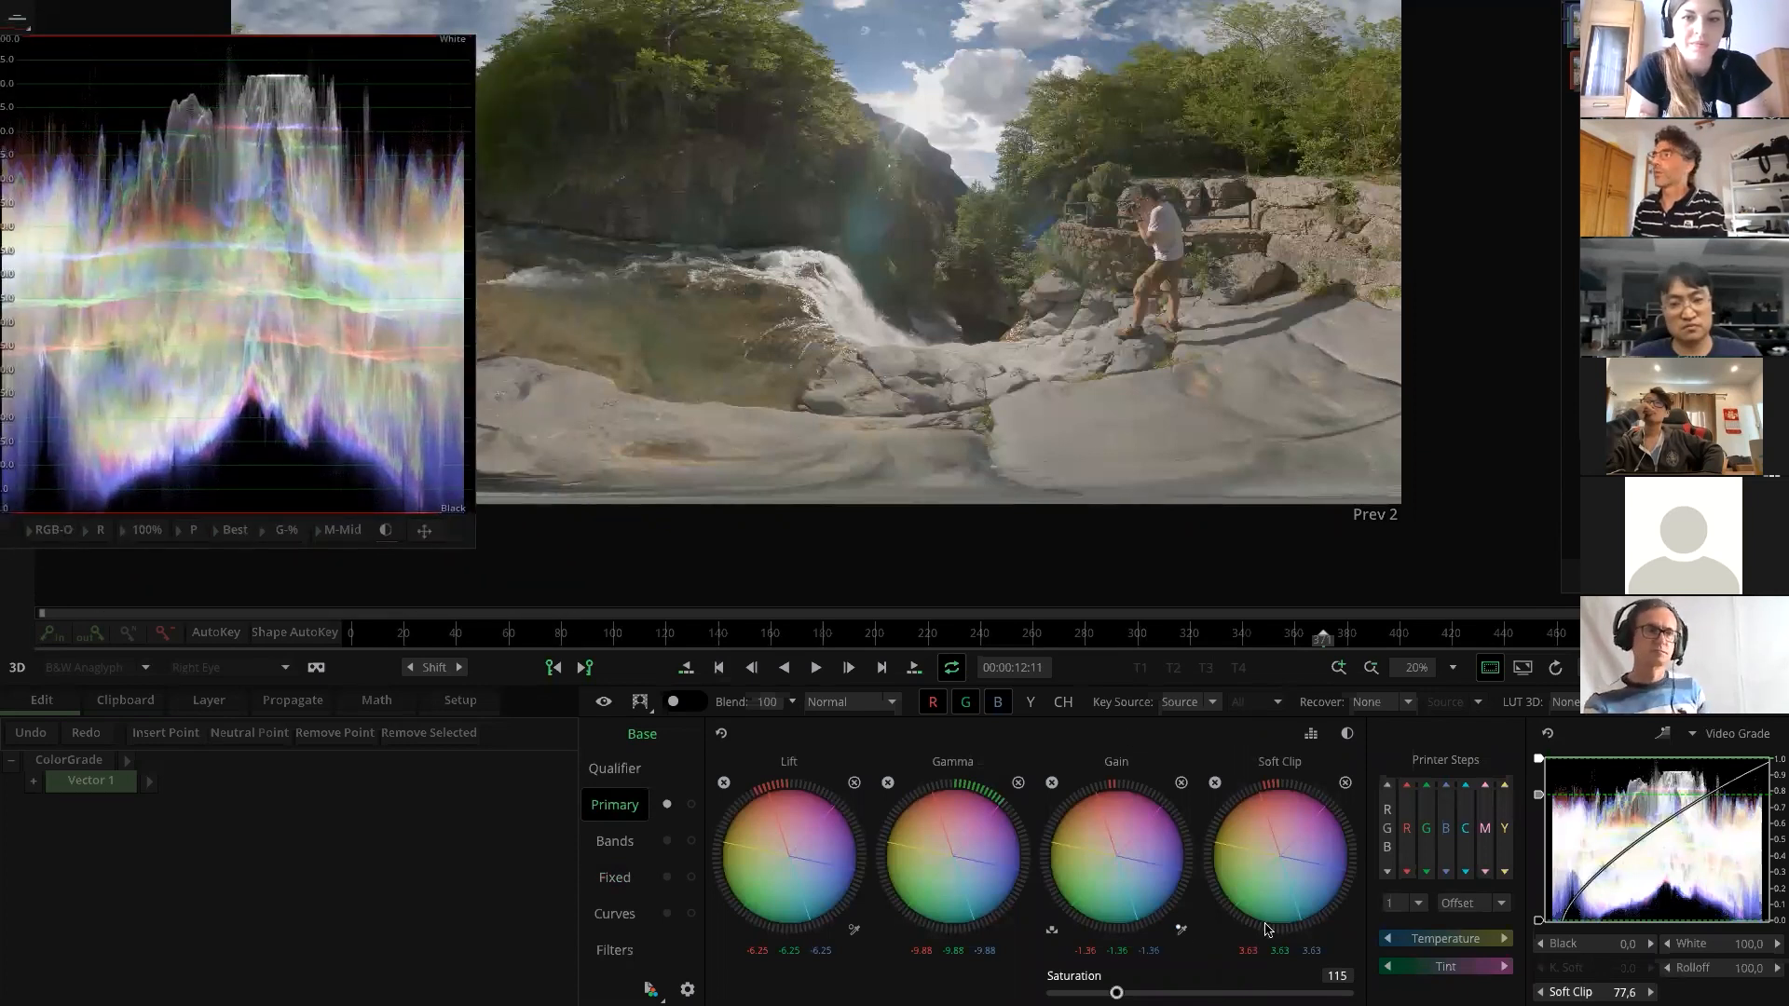
{"action": "left_click_drag", "start_coordinate": [1122, 791], "coordinate": [1127, 791]}
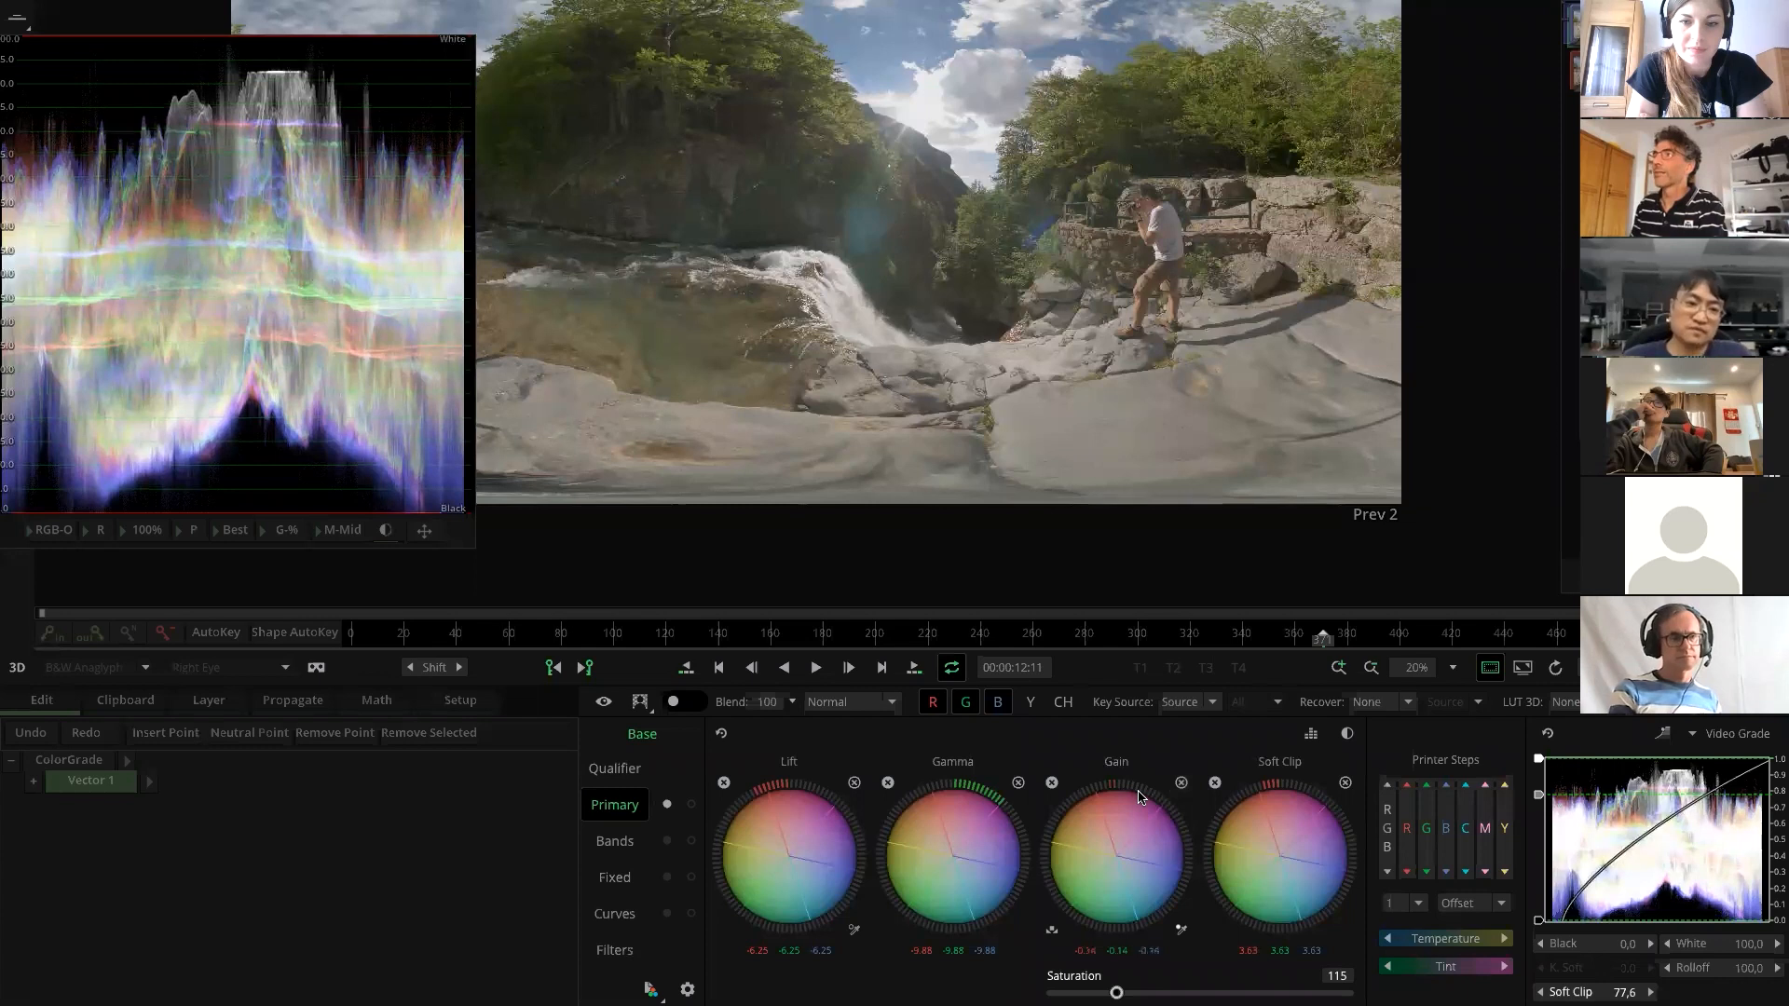
{"action": "left_click_drag", "start_coordinate": [973, 793], "coordinate": [1014, 814]}
{"action": "left_click_drag", "start_coordinate": [747, 811], "coordinate": [731, 817]}
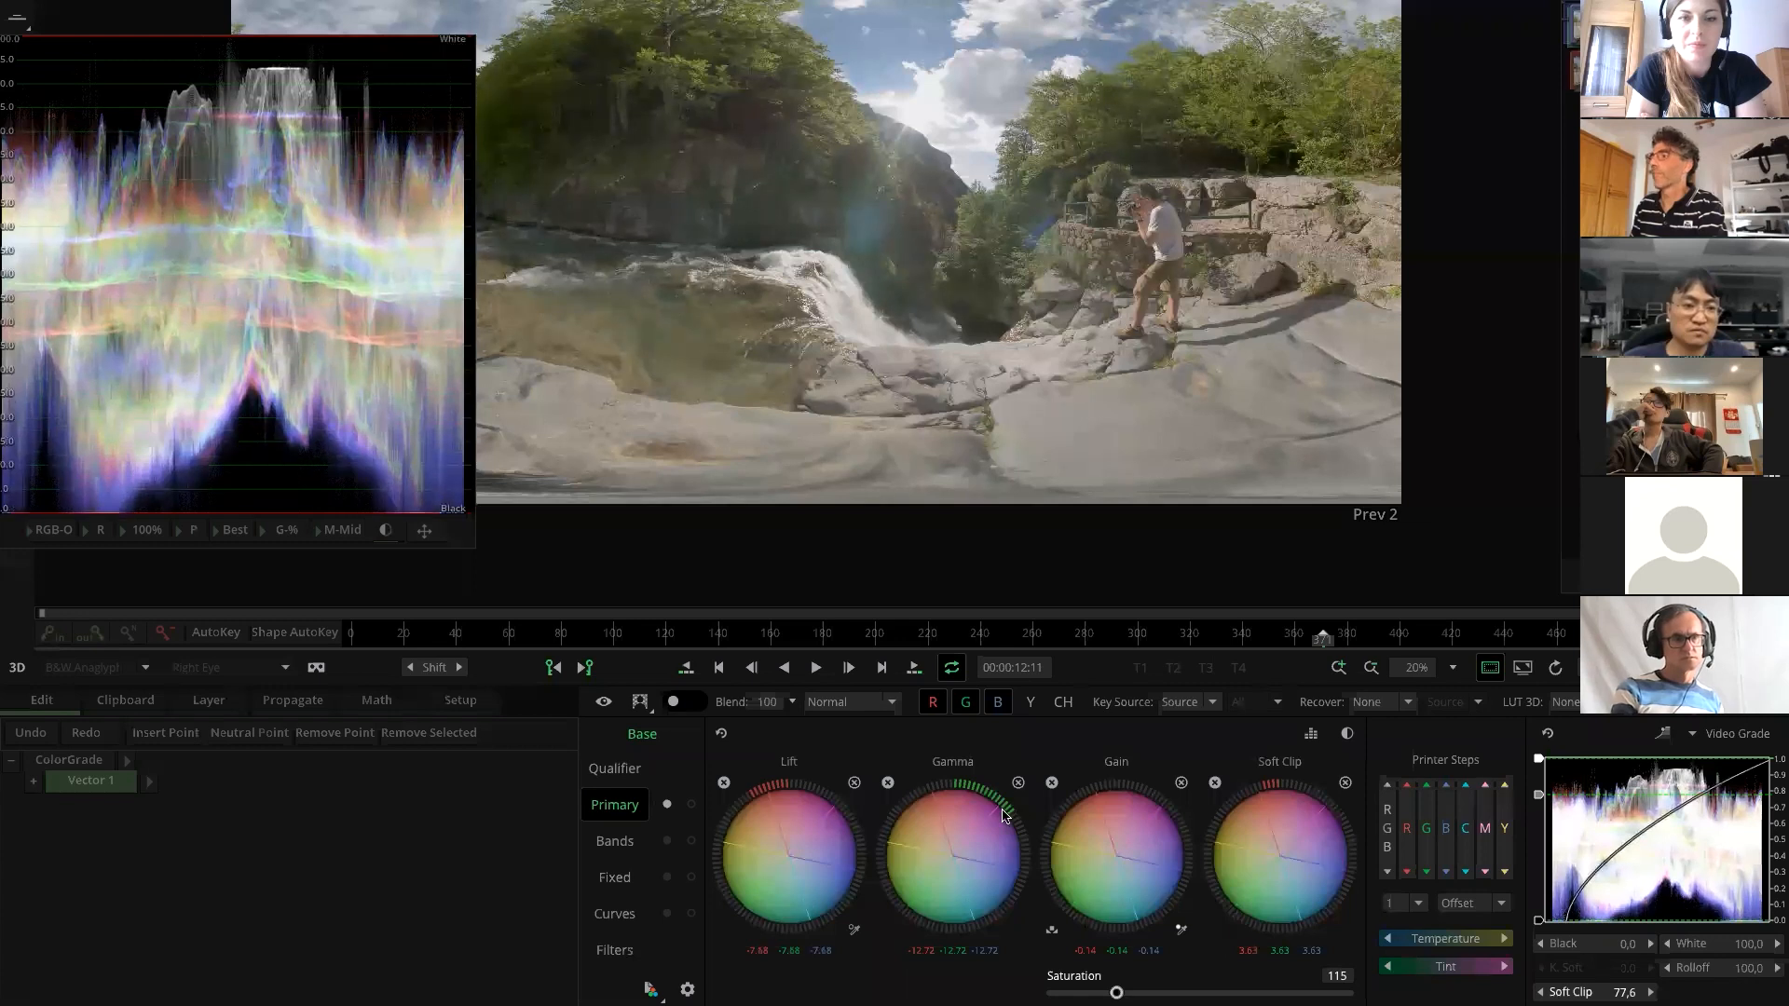
Refine the waterfall's Primary grade: raise Gamma to 15.71 and Soft Clip to 8.67, and lower Lift to -8.61
{"action": "left_click_drag", "start_coordinate": [1009, 817], "coordinate": [1013, 818]}
{"action": "left_click_drag", "start_coordinate": [1299, 812], "coordinate": [1210, 816]}
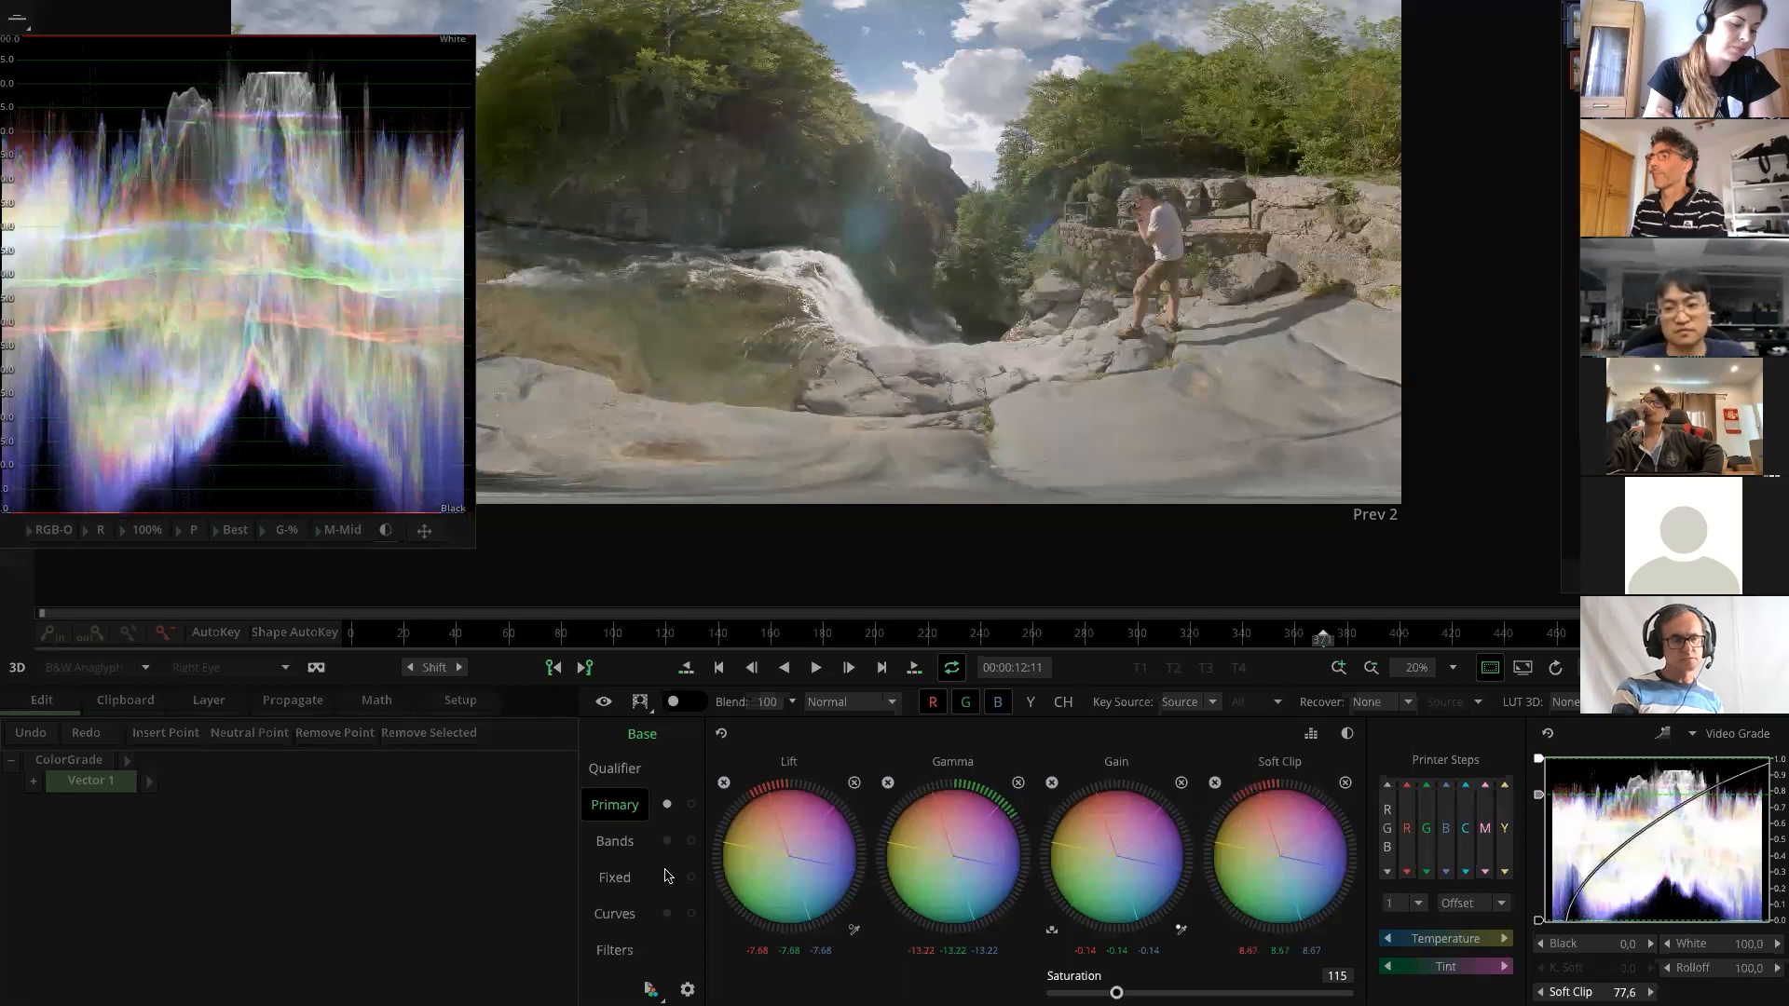
{"action": "left_click_drag", "start_coordinate": [730, 843], "coordinate": [725, 852]}
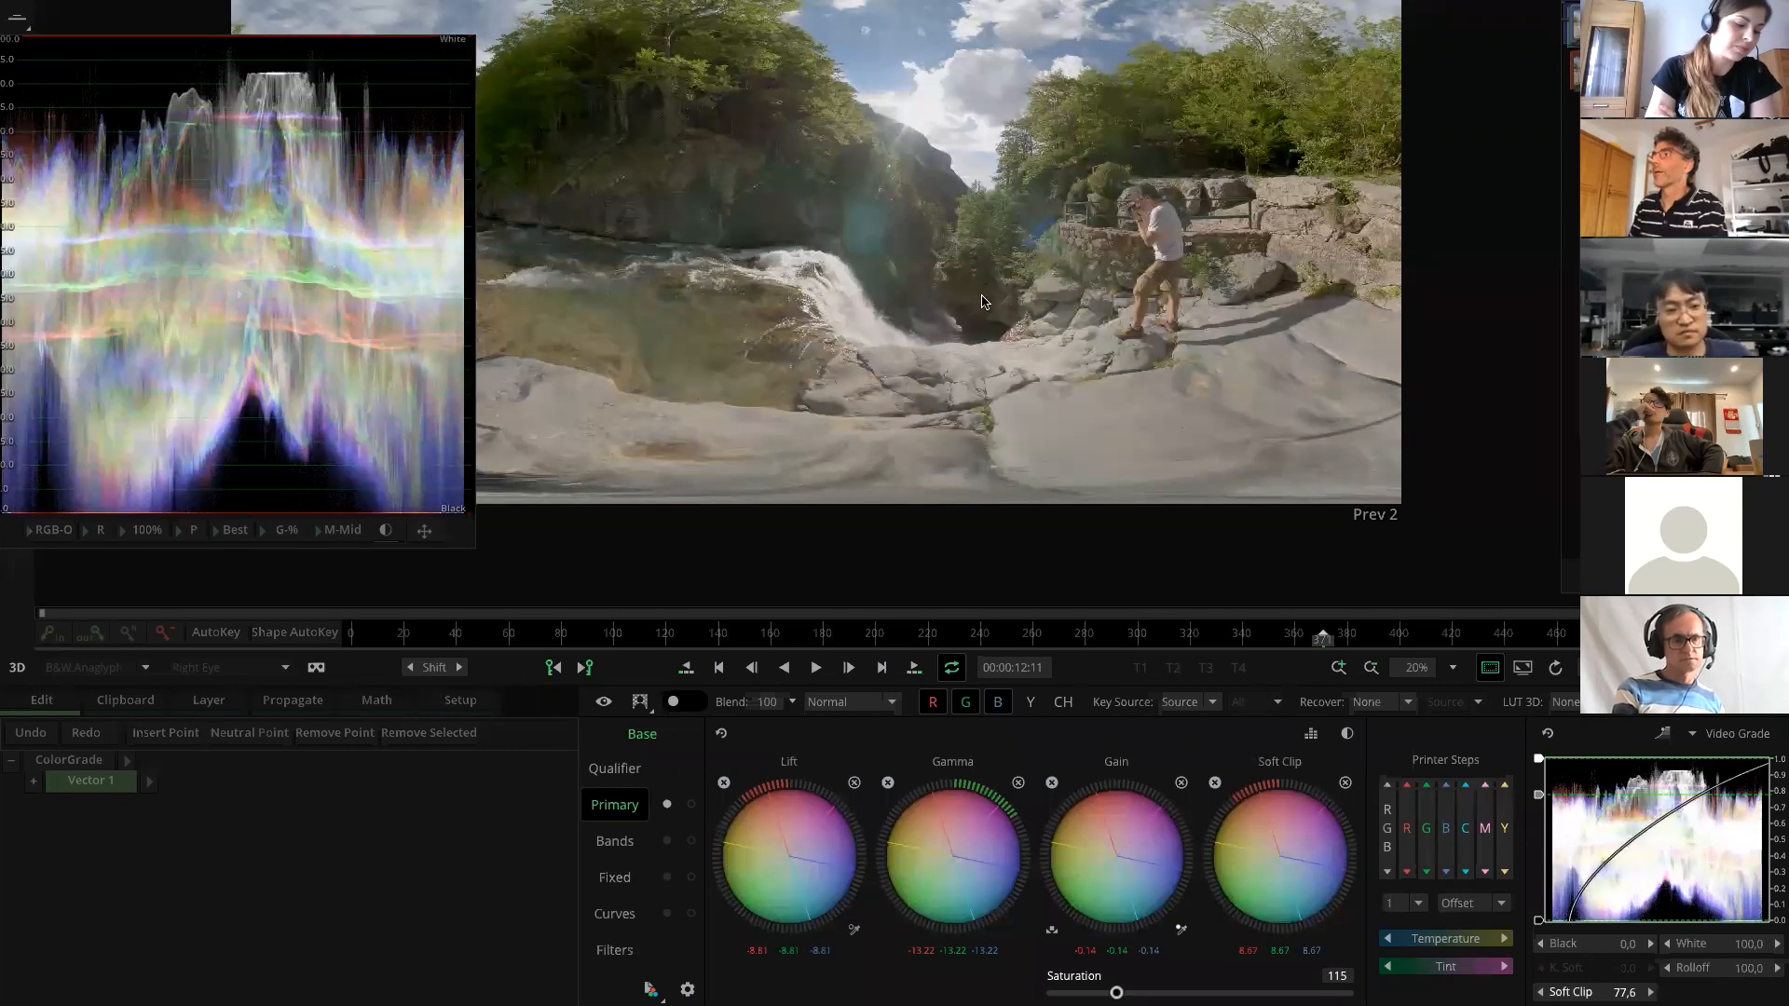
{"action": "scroll", "coordinate": [981, 275], "scroll_direction": "up", "scroll_amount": 6}
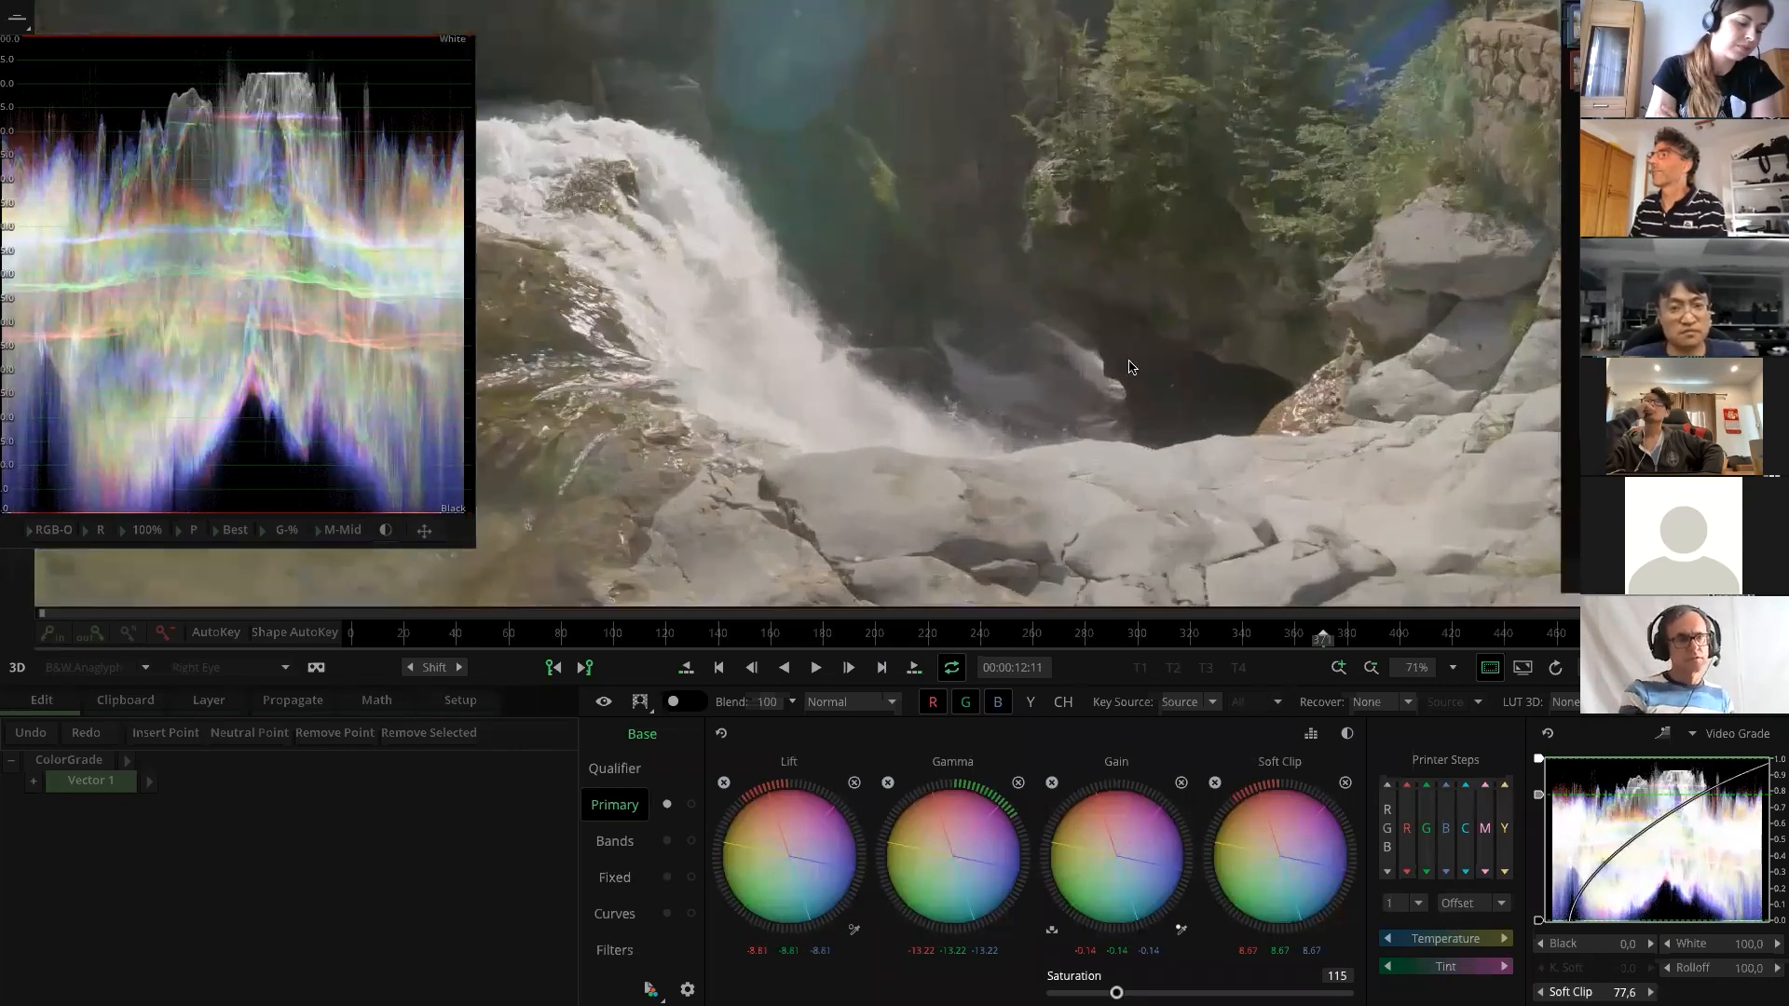
{"action": "left_click_drag", "start_coordinate": [1128, 360], "coordinate": [942, 318]}
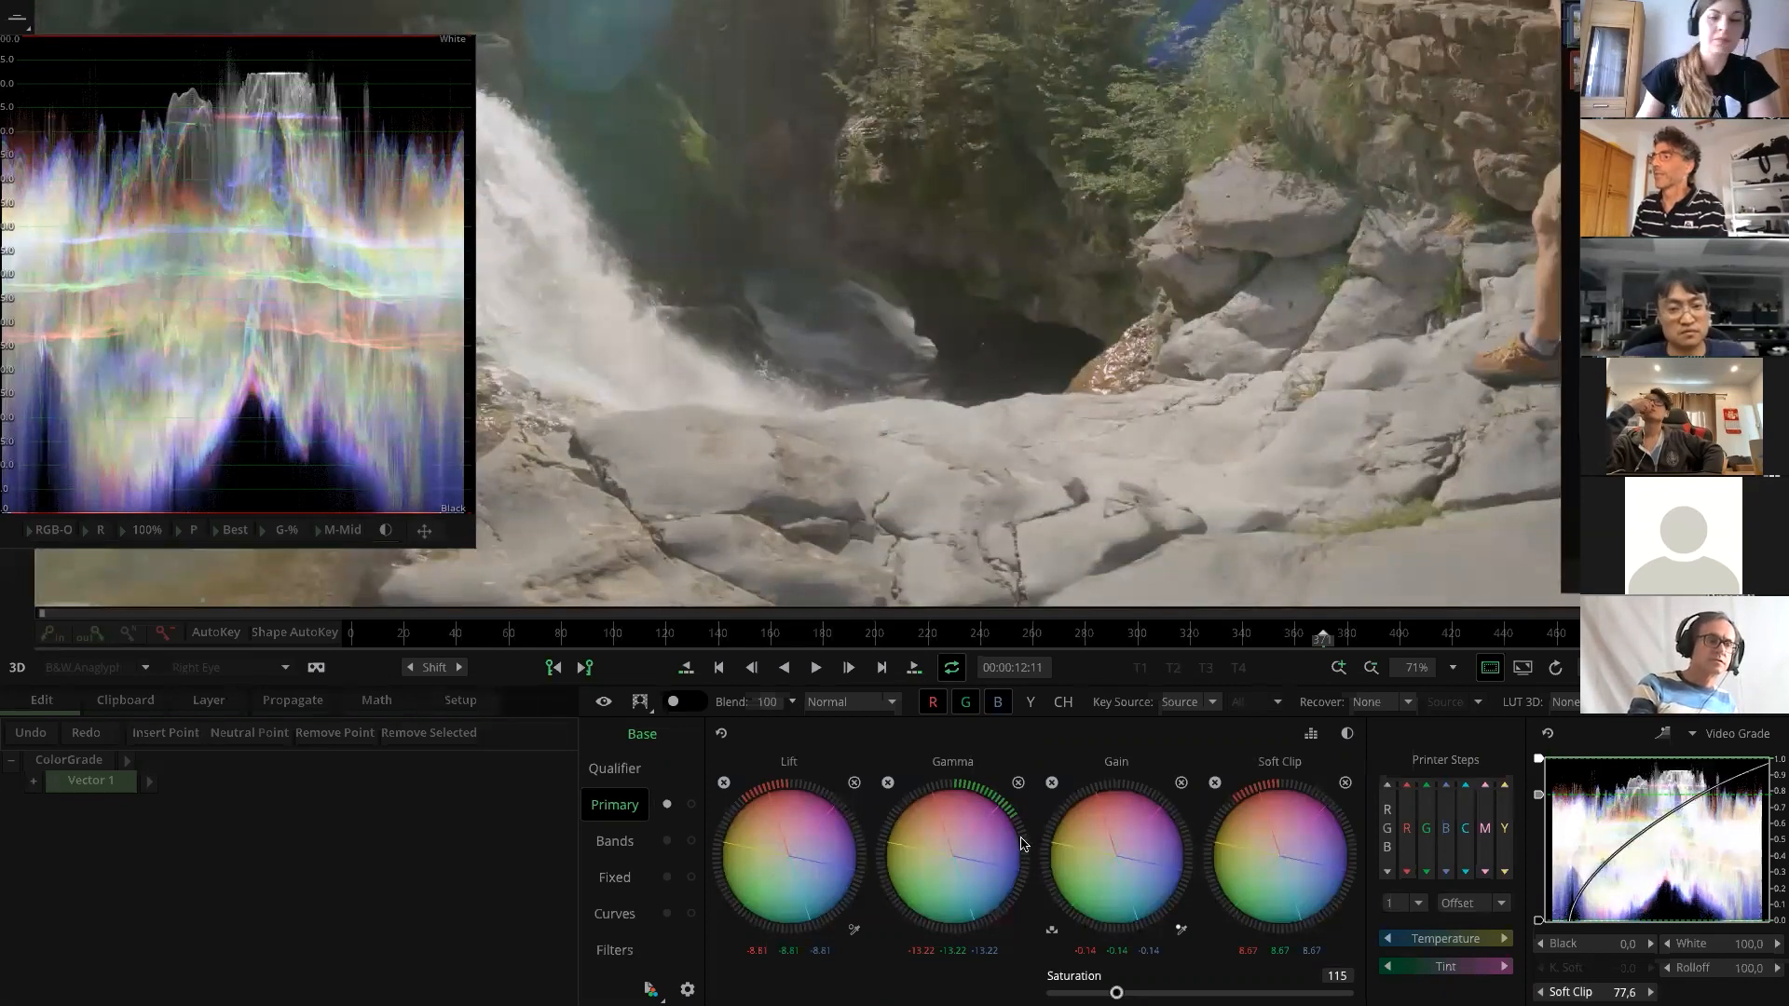
{"action": "left_click_drag", "start_coordinate": [1068, 852], "coordinate": [1052, 846]}
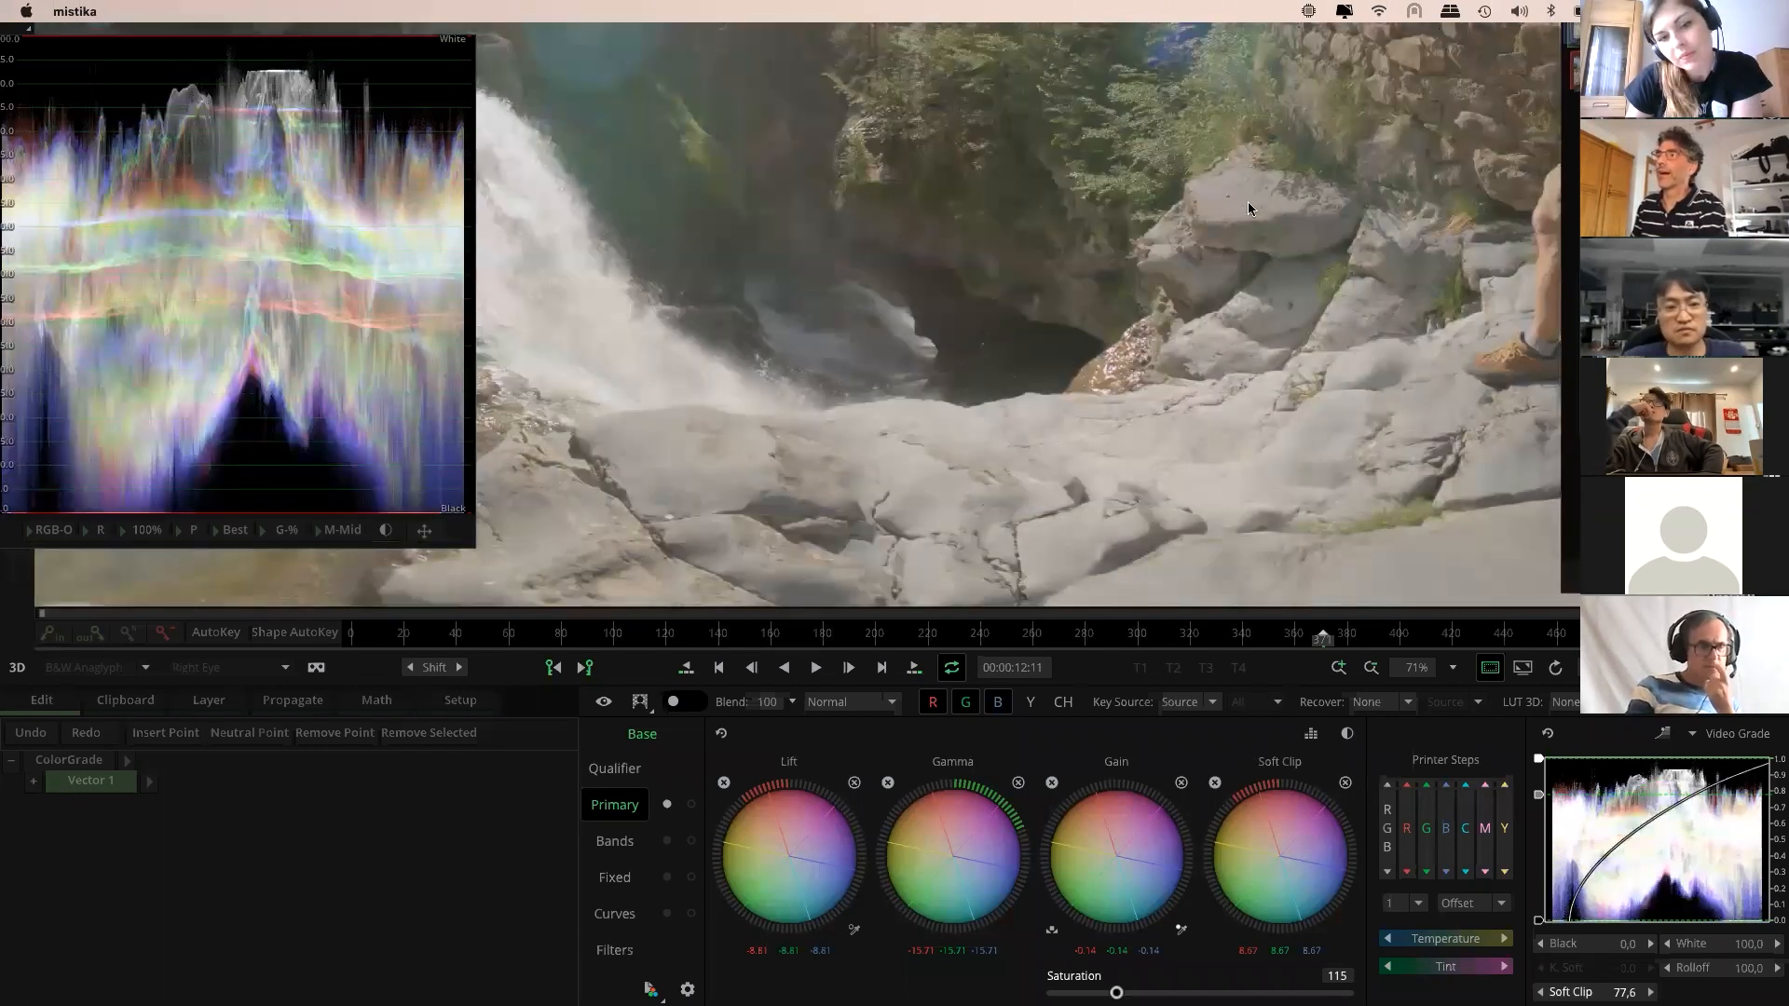
Compare the waterfall's shaded forest slope with and without the grade, check the whole frame, and leave the effect editor
{"action": "scroll", "coordinate": [944, 275], "scroll_direction": "down", "scroll_amount": 5}
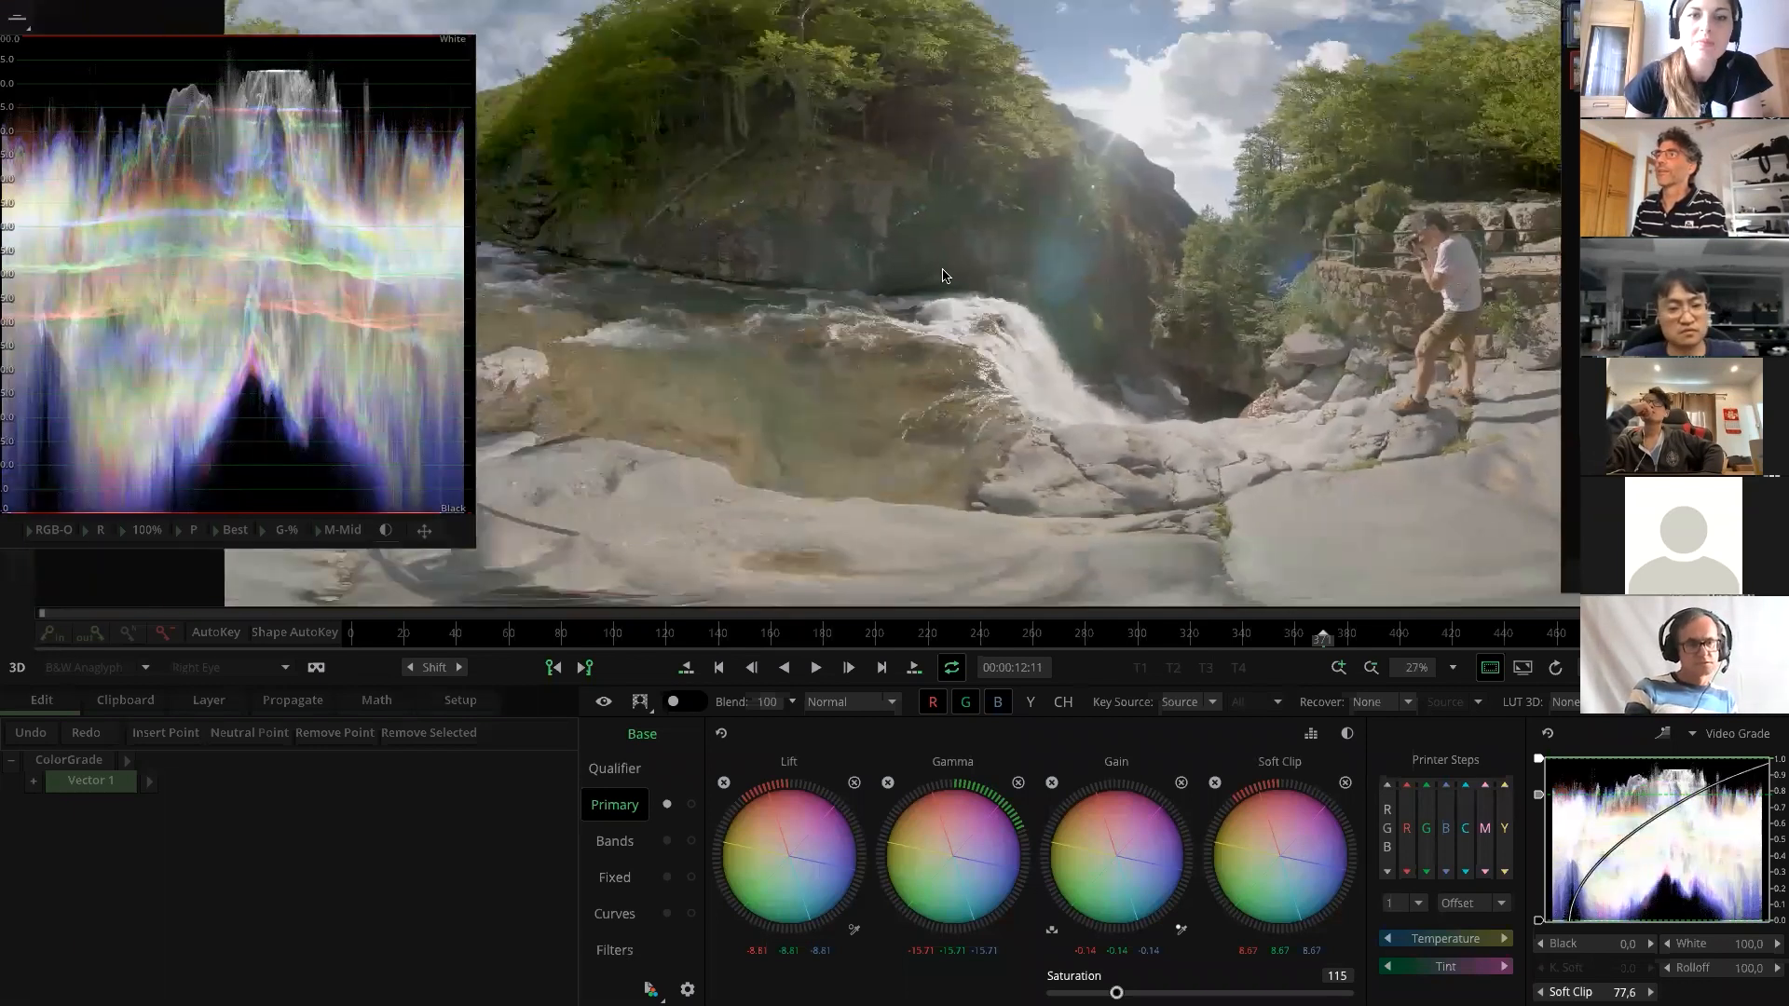
{"action": "scroll", "coordinate": [951, 279], "scroll_direction": "up", "scroll_amount": 6}
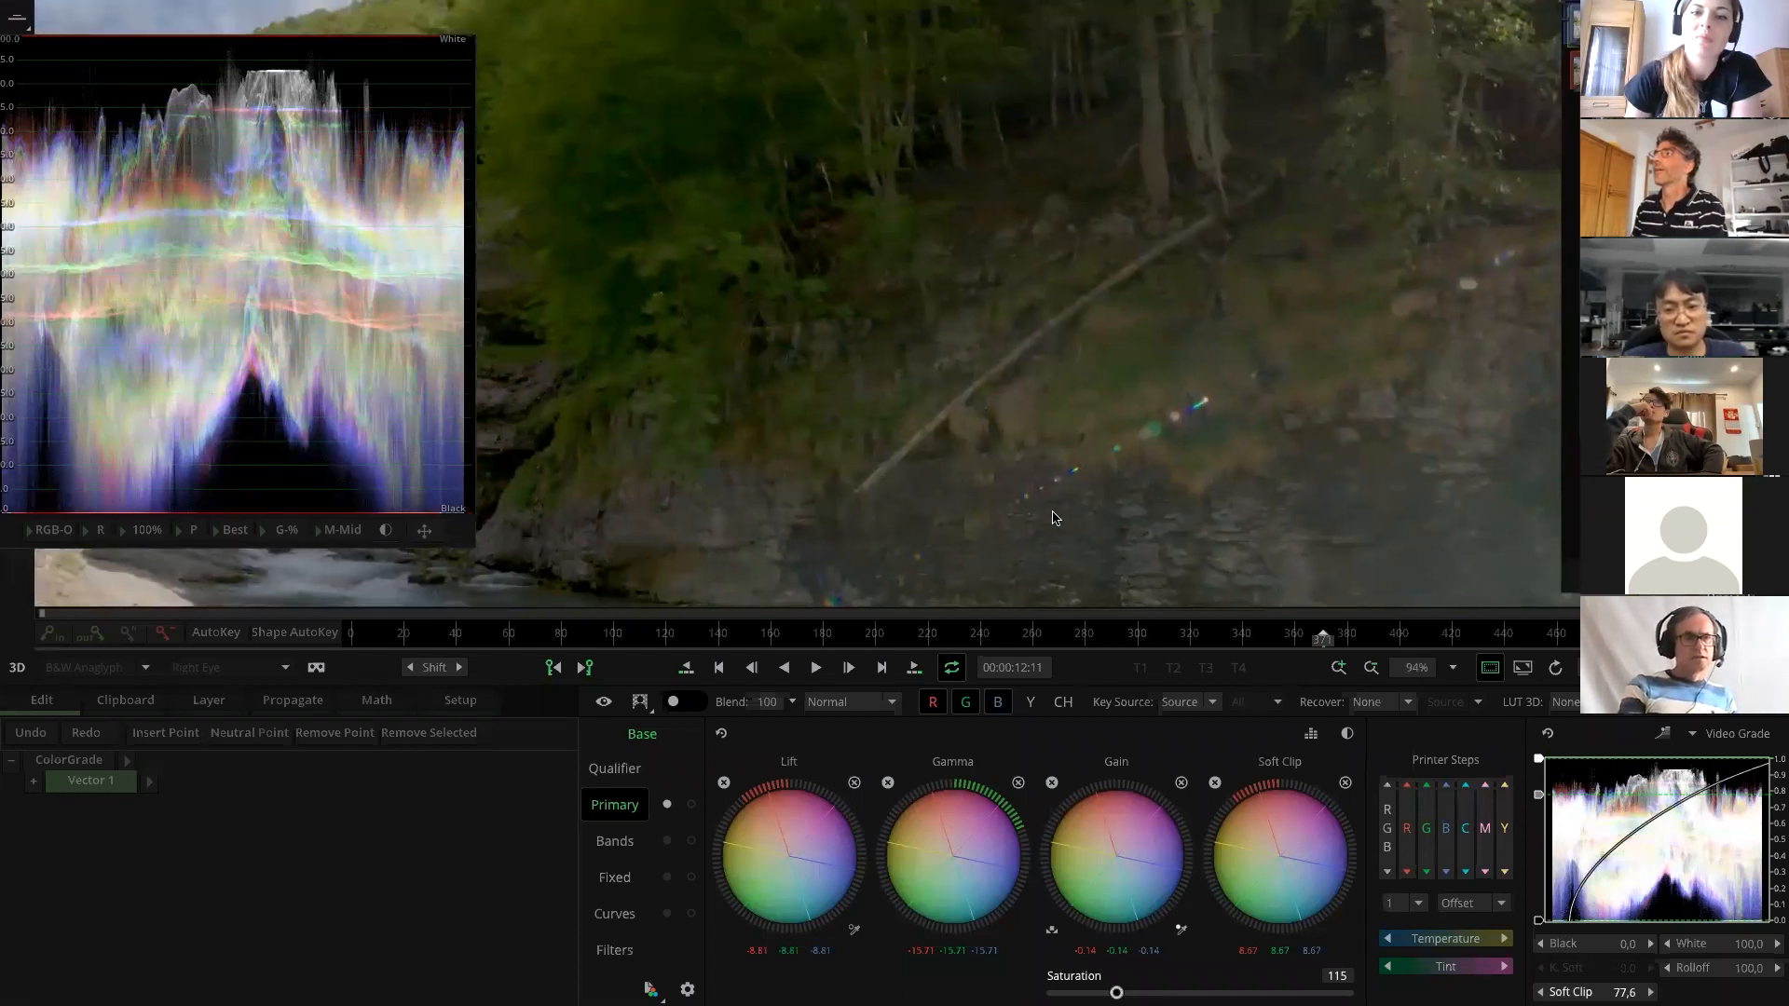
{"action": "scroll", "coordinate": [1053, 518], "scroll_direction": "down", "scroll_amount": 2}
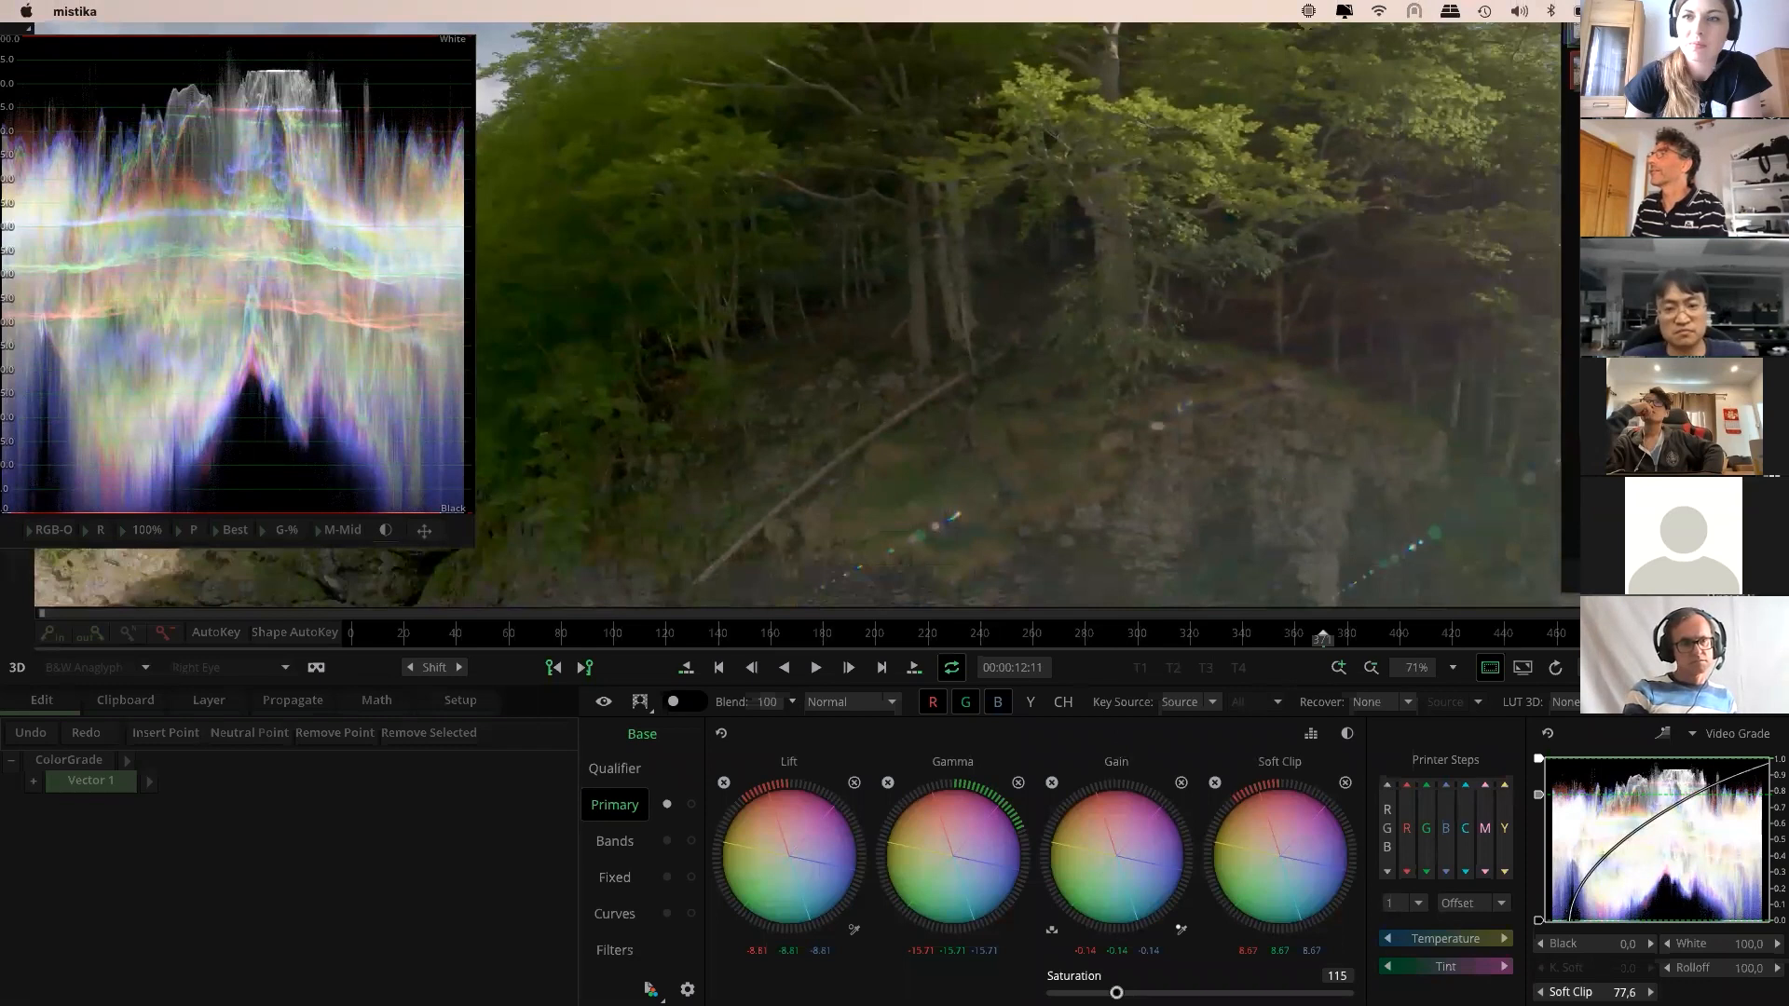
{"action": "key", "text": "b"}
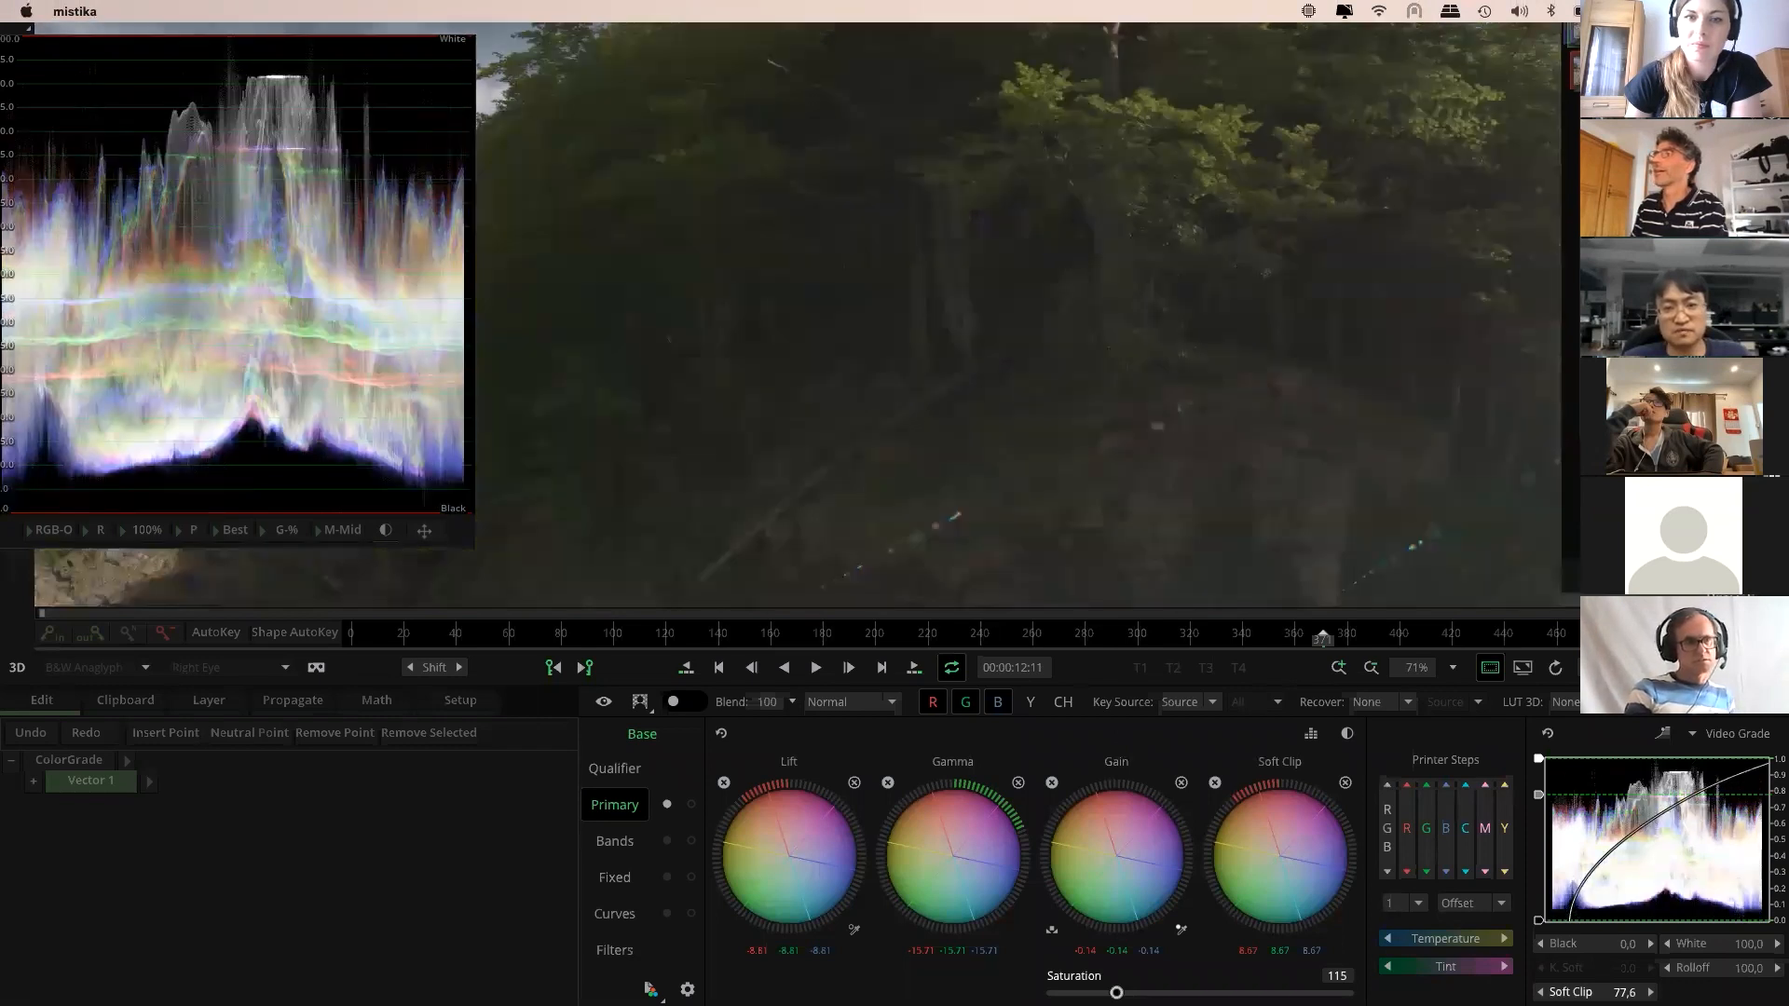
{"action": "key", "text": "b"}
{"action": "key", "text": "b"}
{"action": "key", "text": "b"}
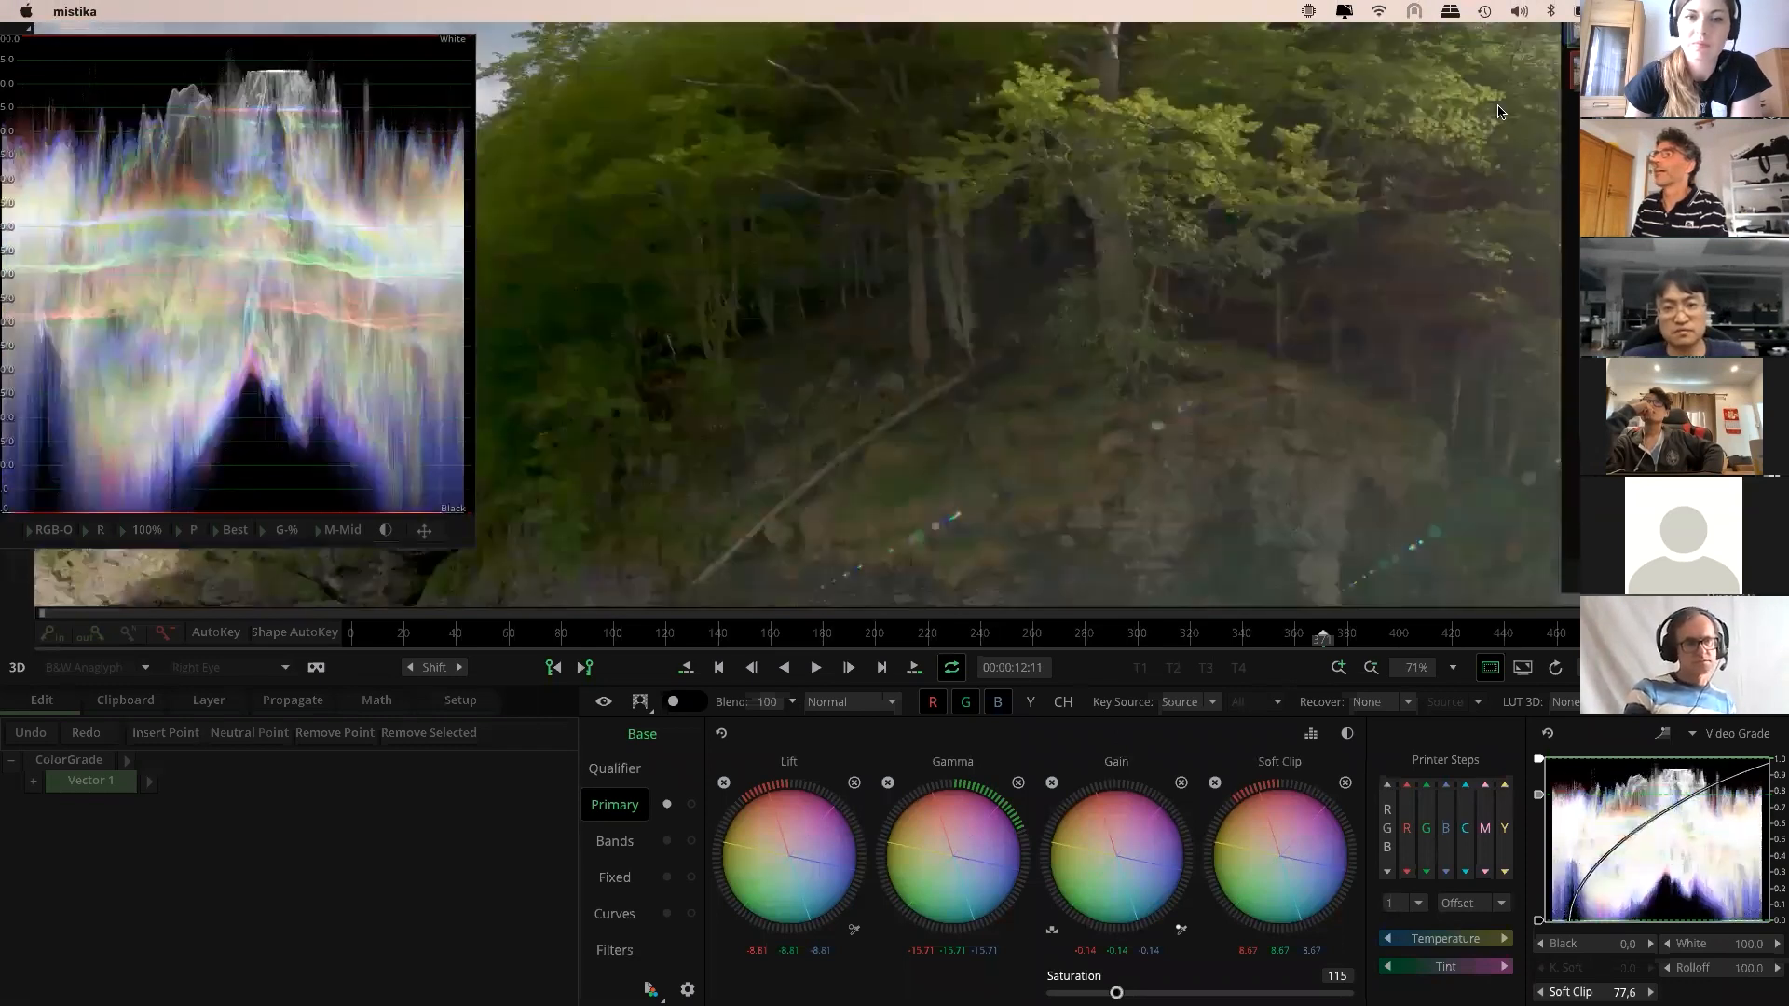
{"action": "scroll", "coordinate": [979, 335], "scroll_direction": "down", "scroll_amount": 3}
{"action": "scroll", "coordinate": [979, 335], "scroll_direction": "down", "scroll_amount": 4}
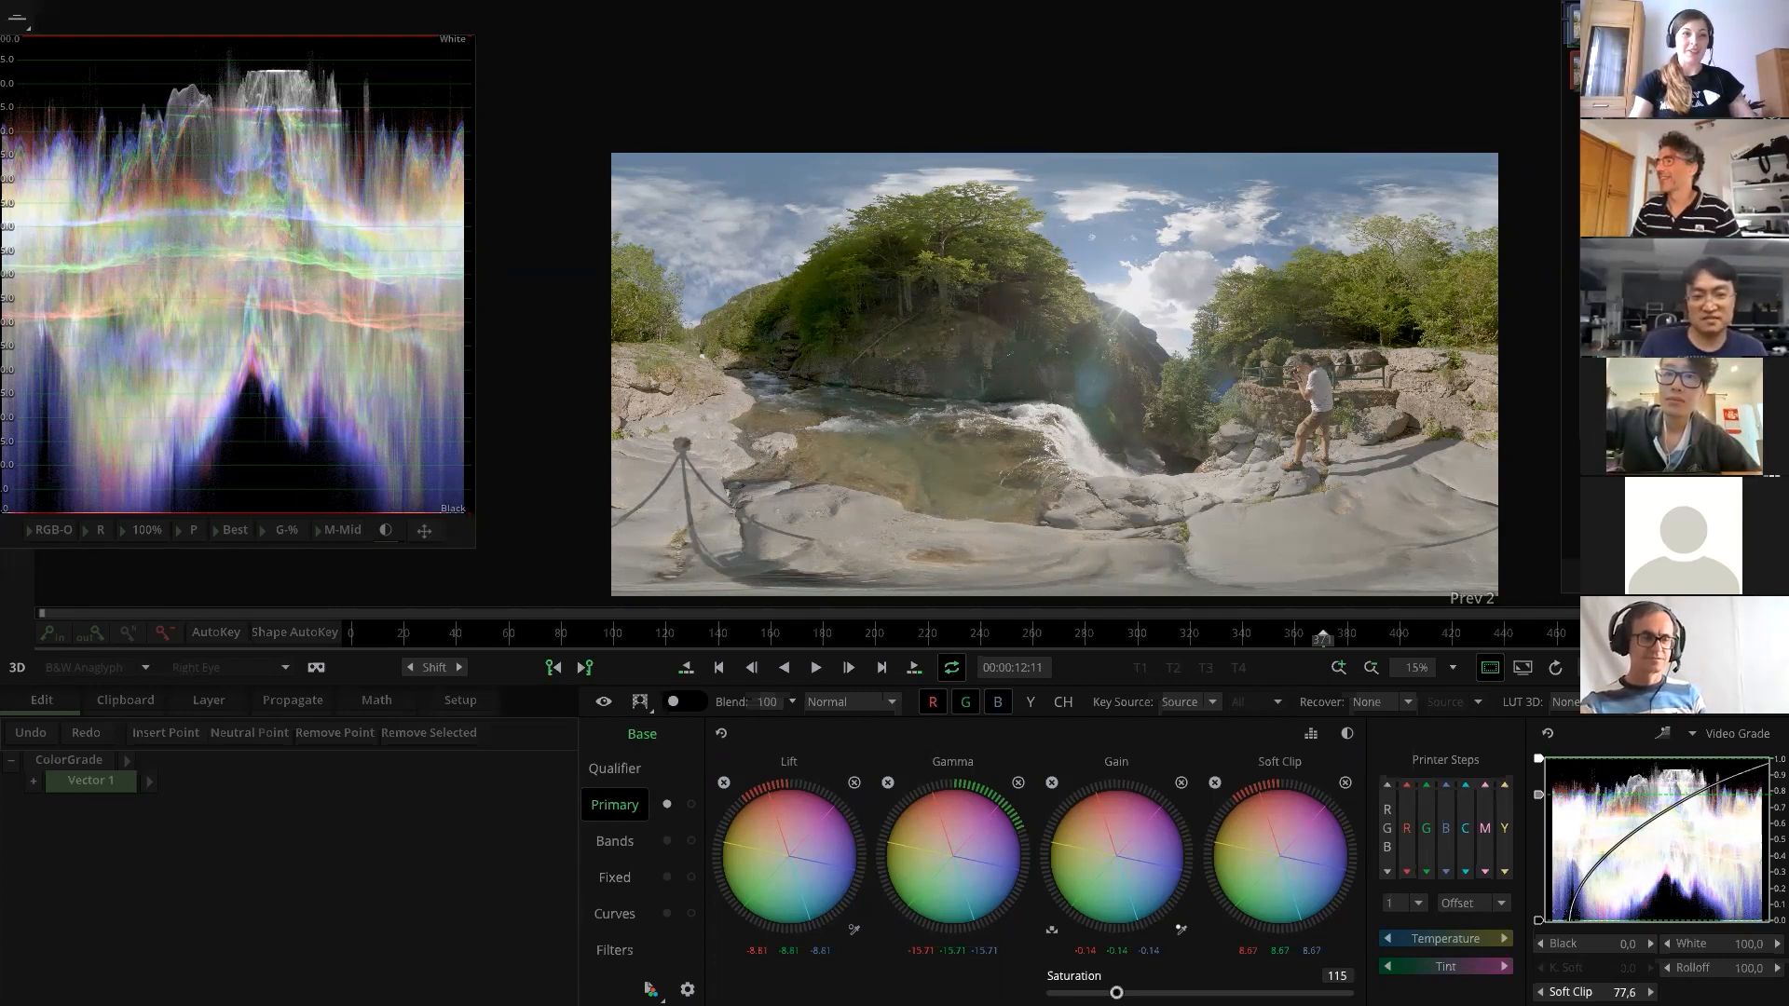
{"action": "key", "text": "Escape"}
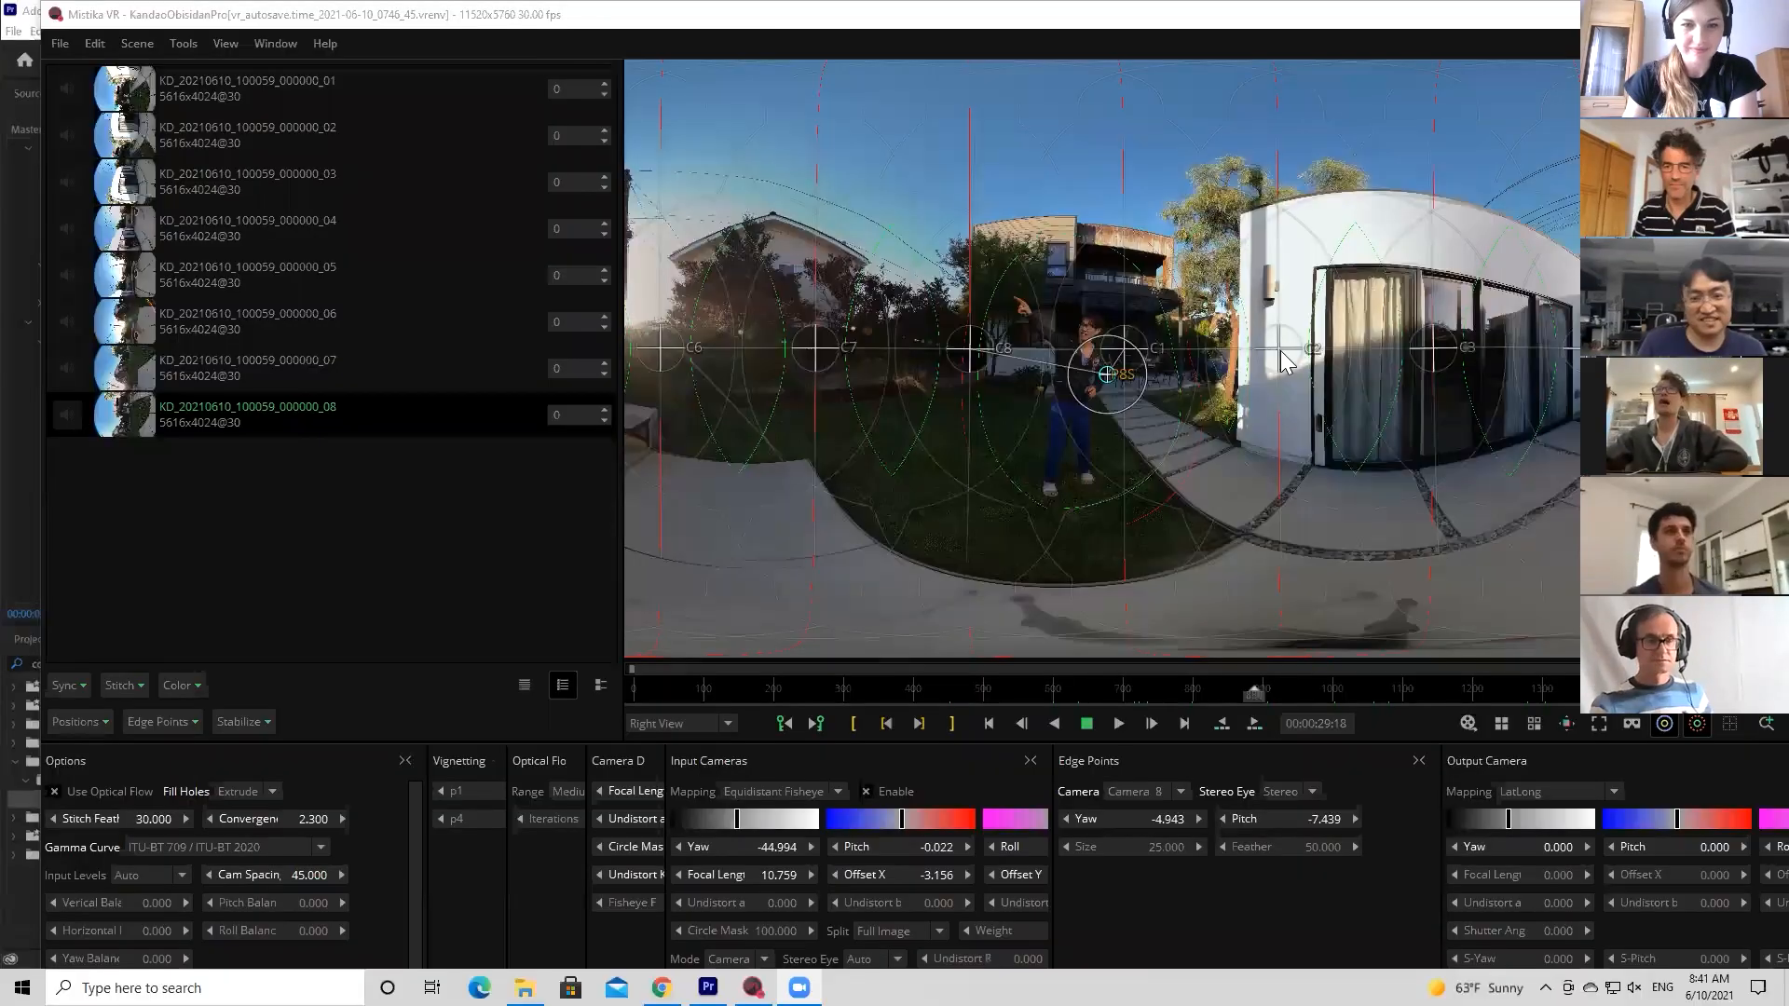
Try the Side By Side stereo view of the garden shot and set the display to B&W Anaglyph
{"action": "left_click", "coordinate": [718, 719]}
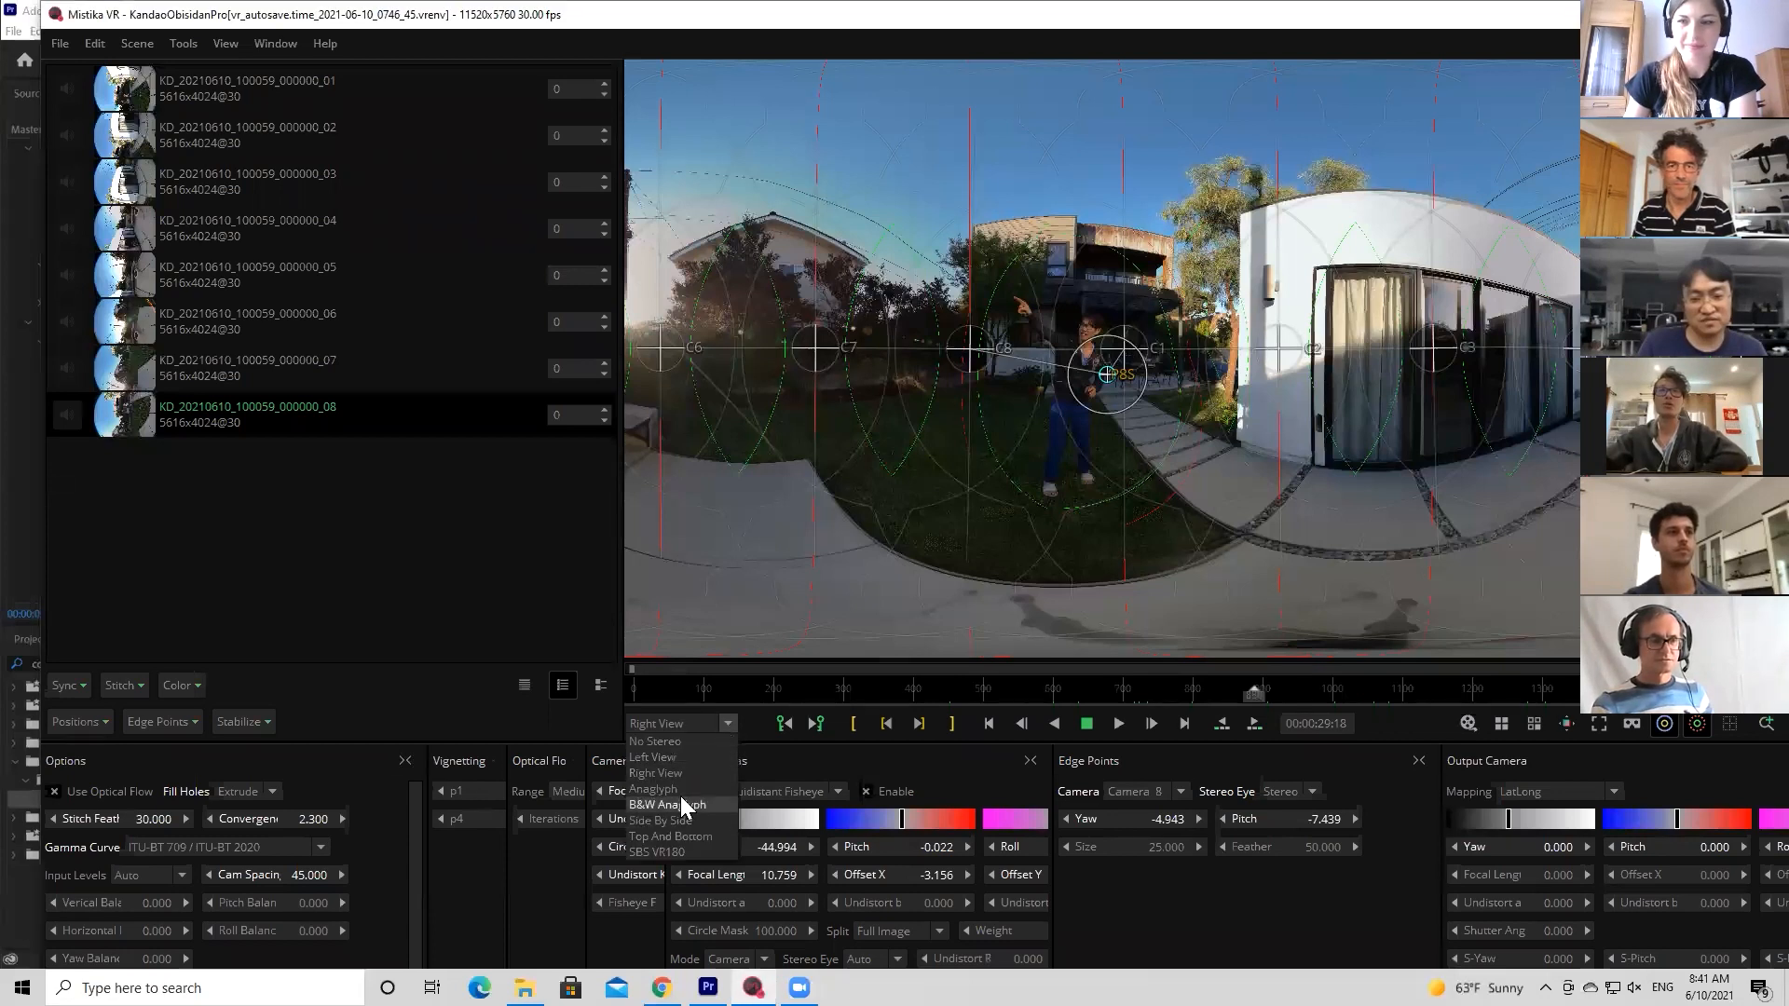
{"action": "left_click", "coordinate": [682, 820]}
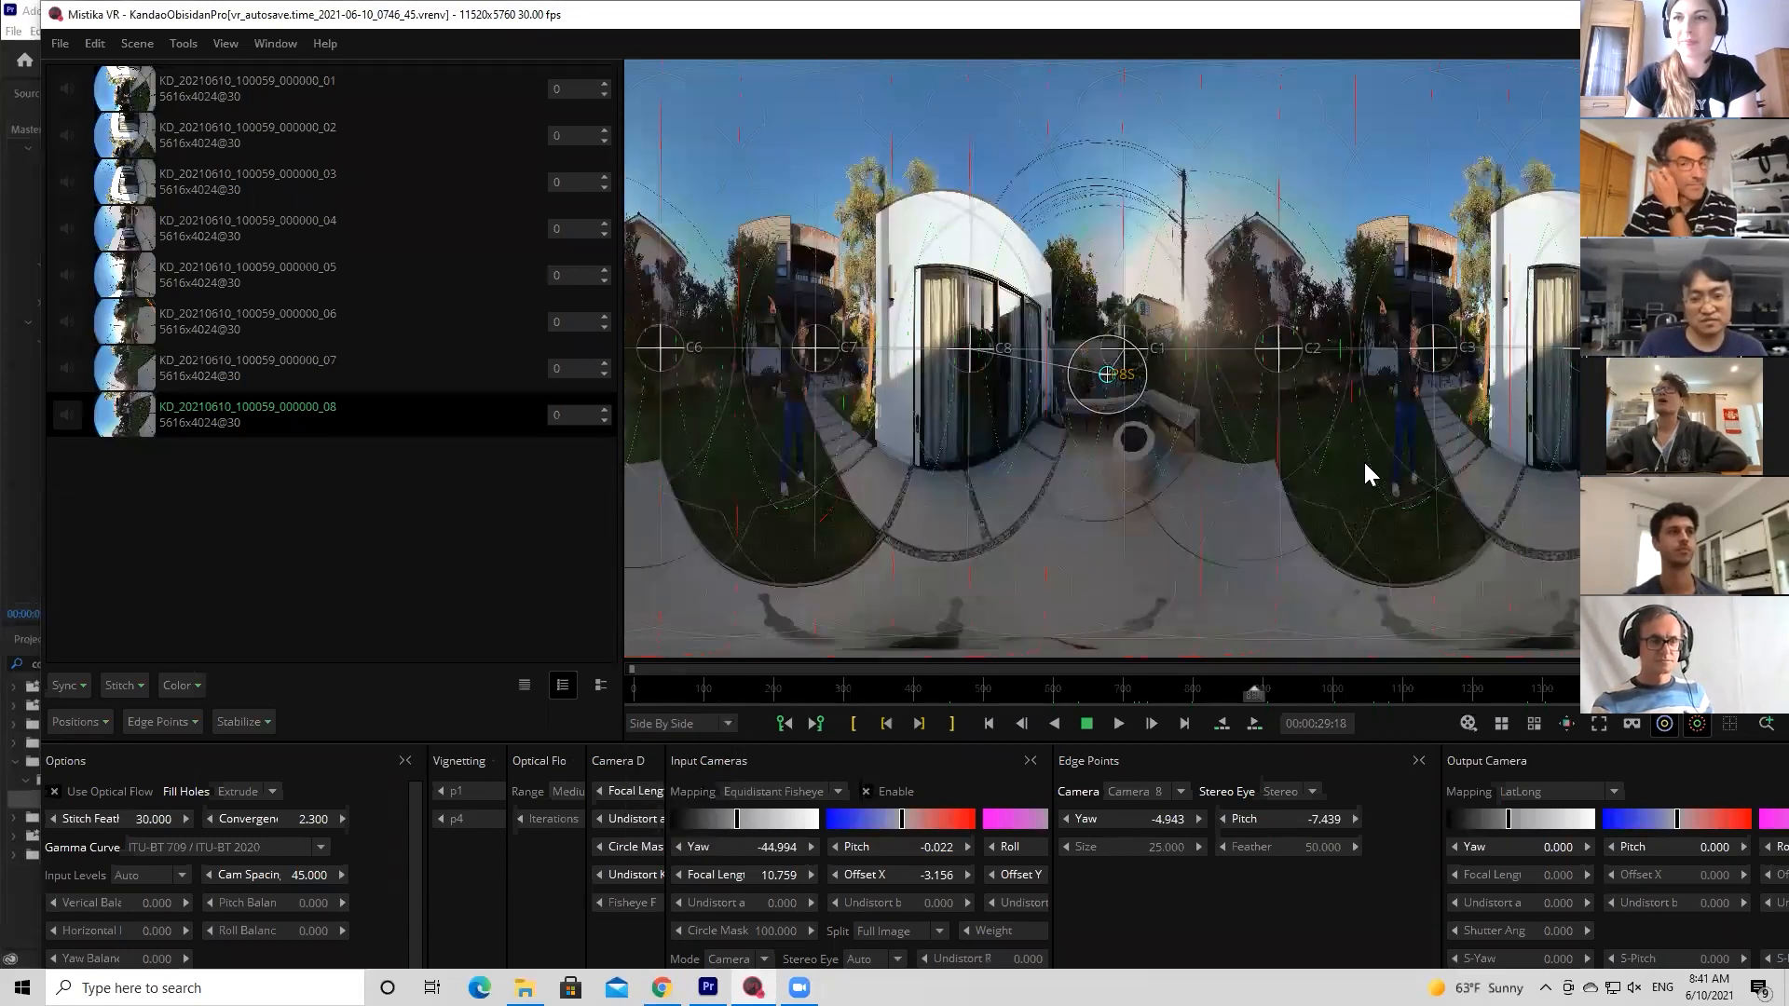
{"action": "left_click", "coordinate": [727, 724]}
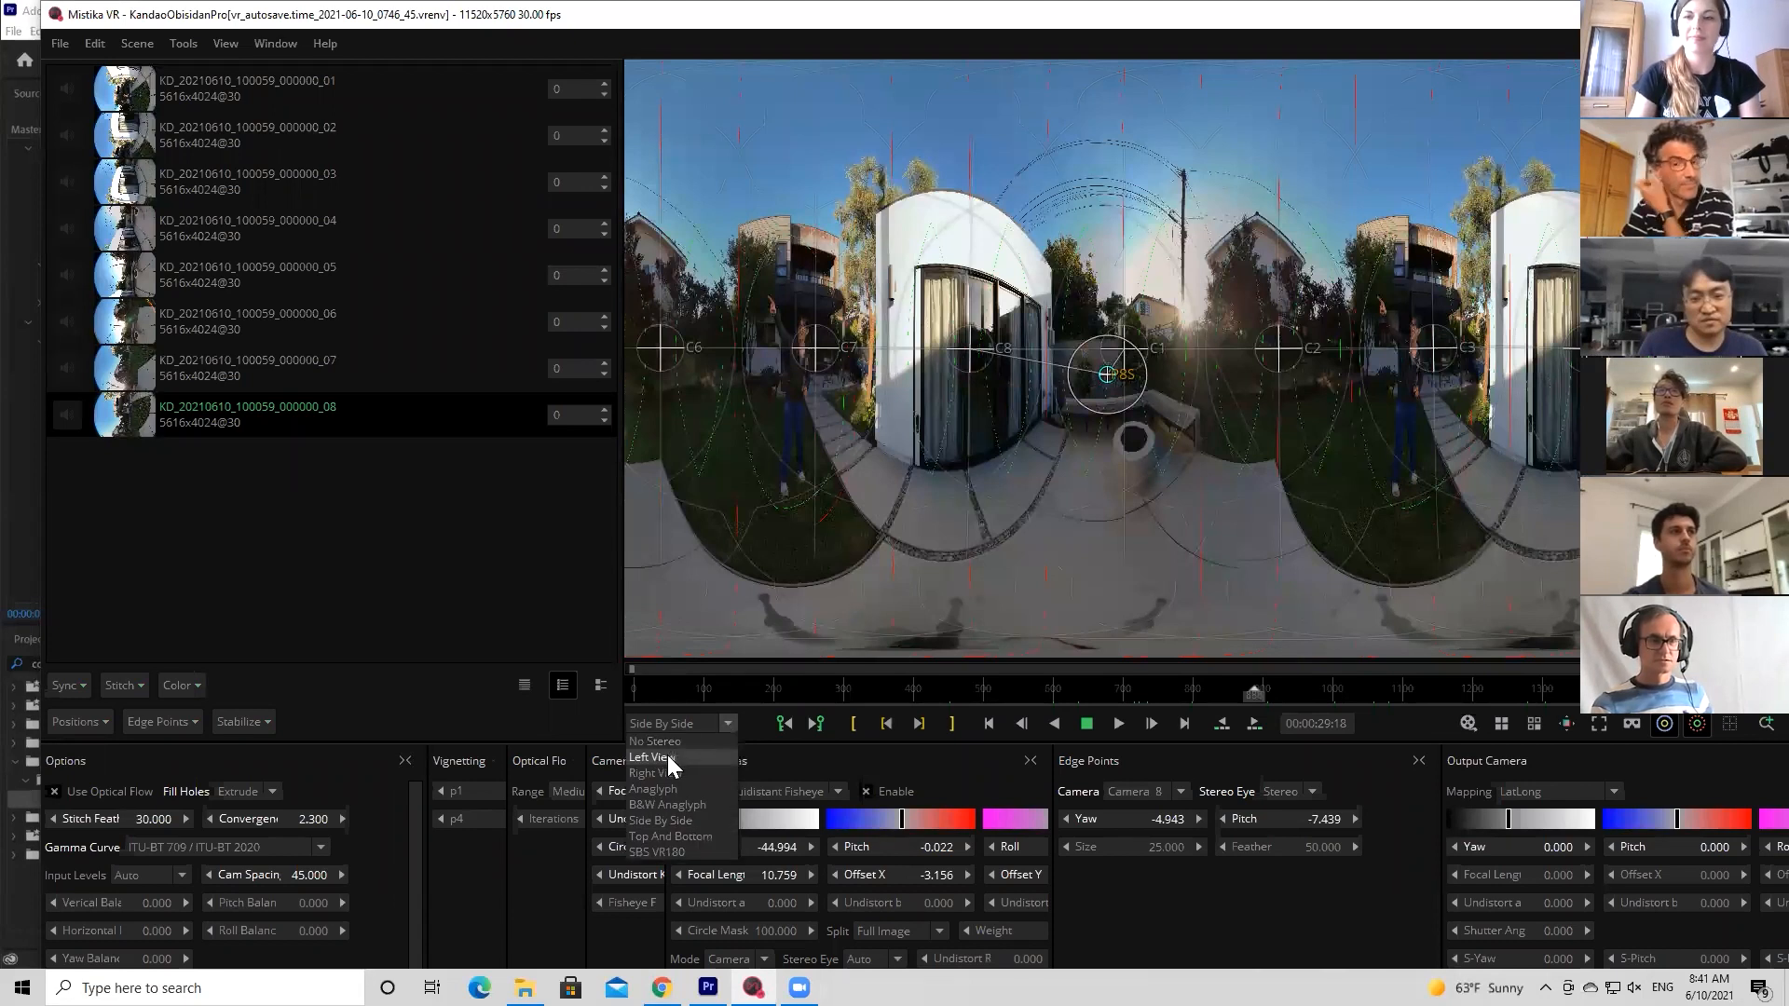
{"action": "left_click", "coordinate": [673, 804]}
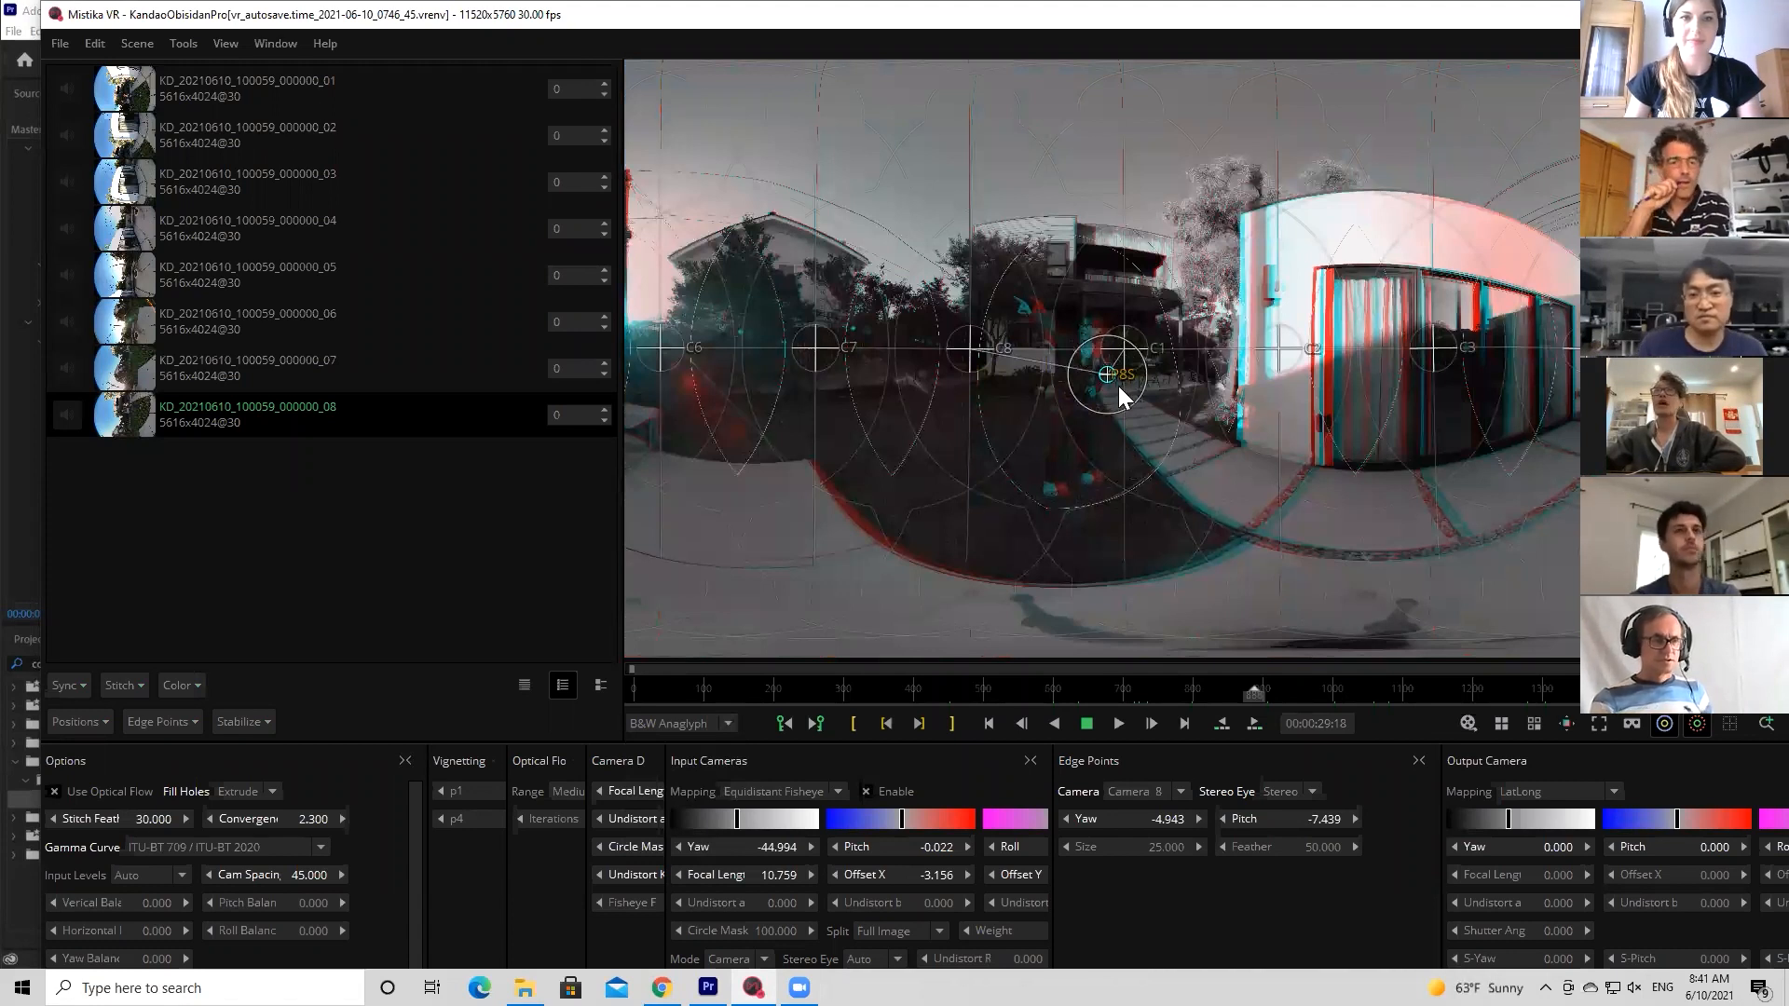
Set up a Quicktime ProRes export of the current shot with the MOV ProRes codec and Left/Right VR180 stereo
{"action": "left_click", "coordinate": [62, 44]}
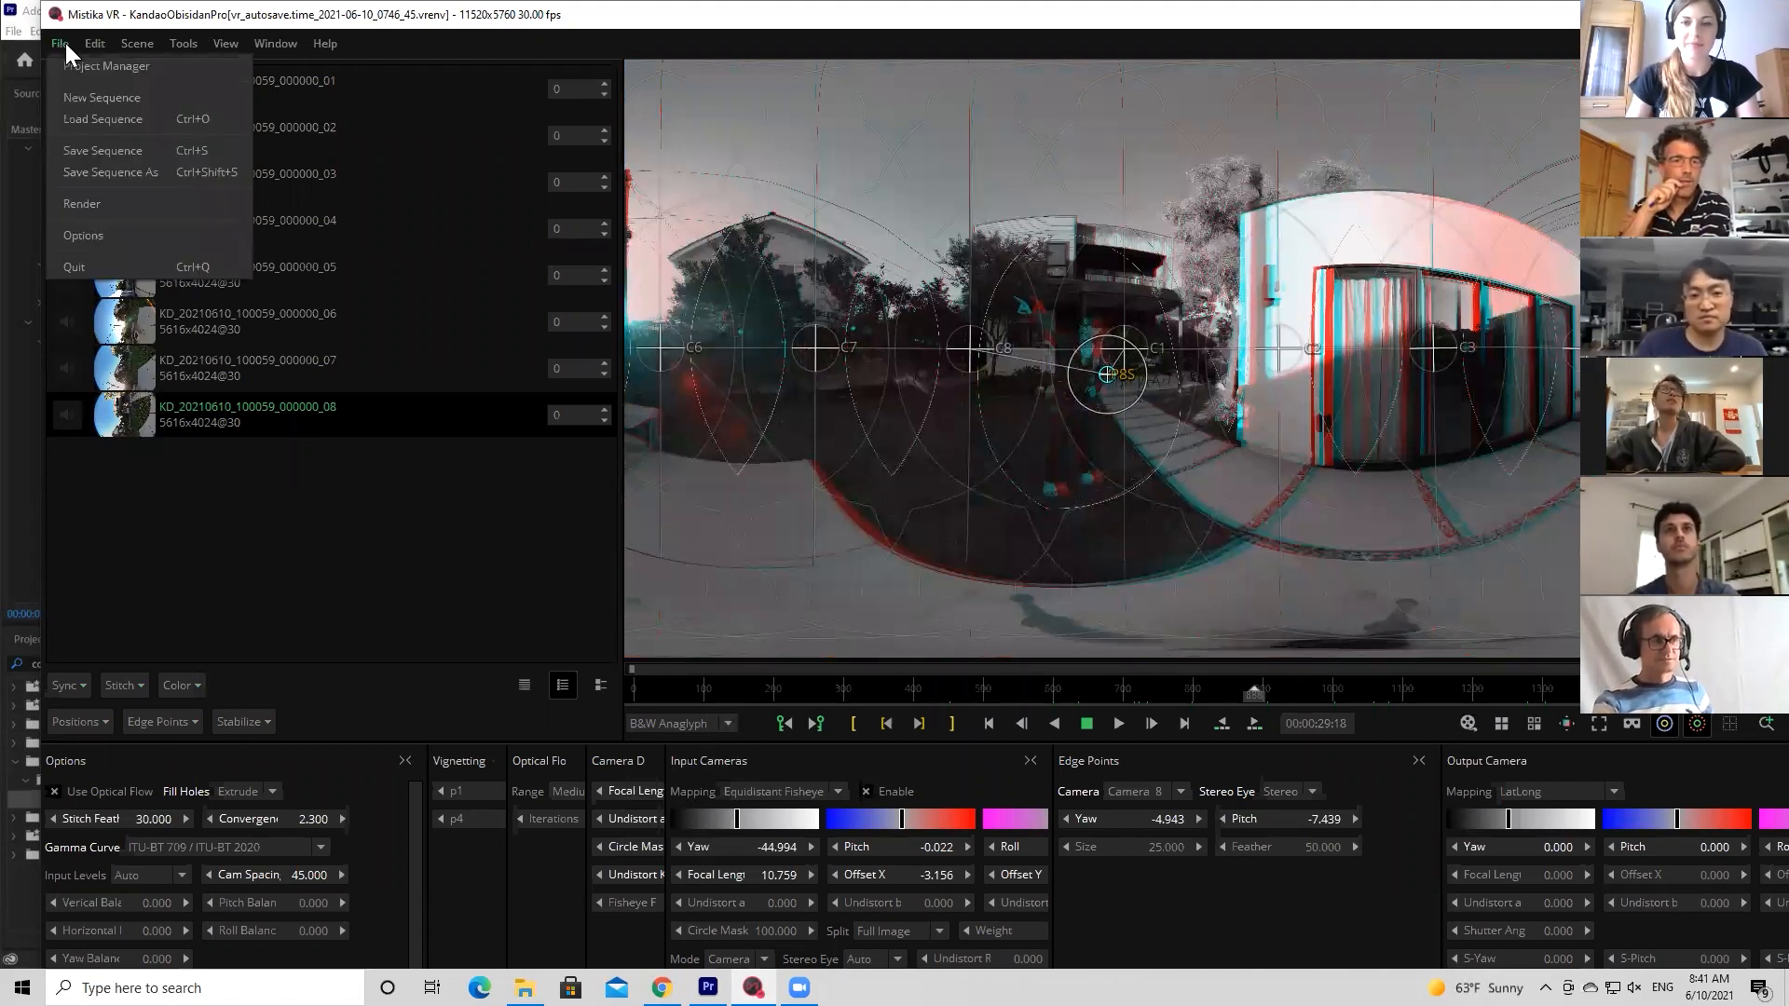
{"action": "left_click", "coordinate": [91, 228]}
{"action": "left_click", "coordinate": [702, 336]}
{"action": "left_click", "coordinate": [713, 387]}
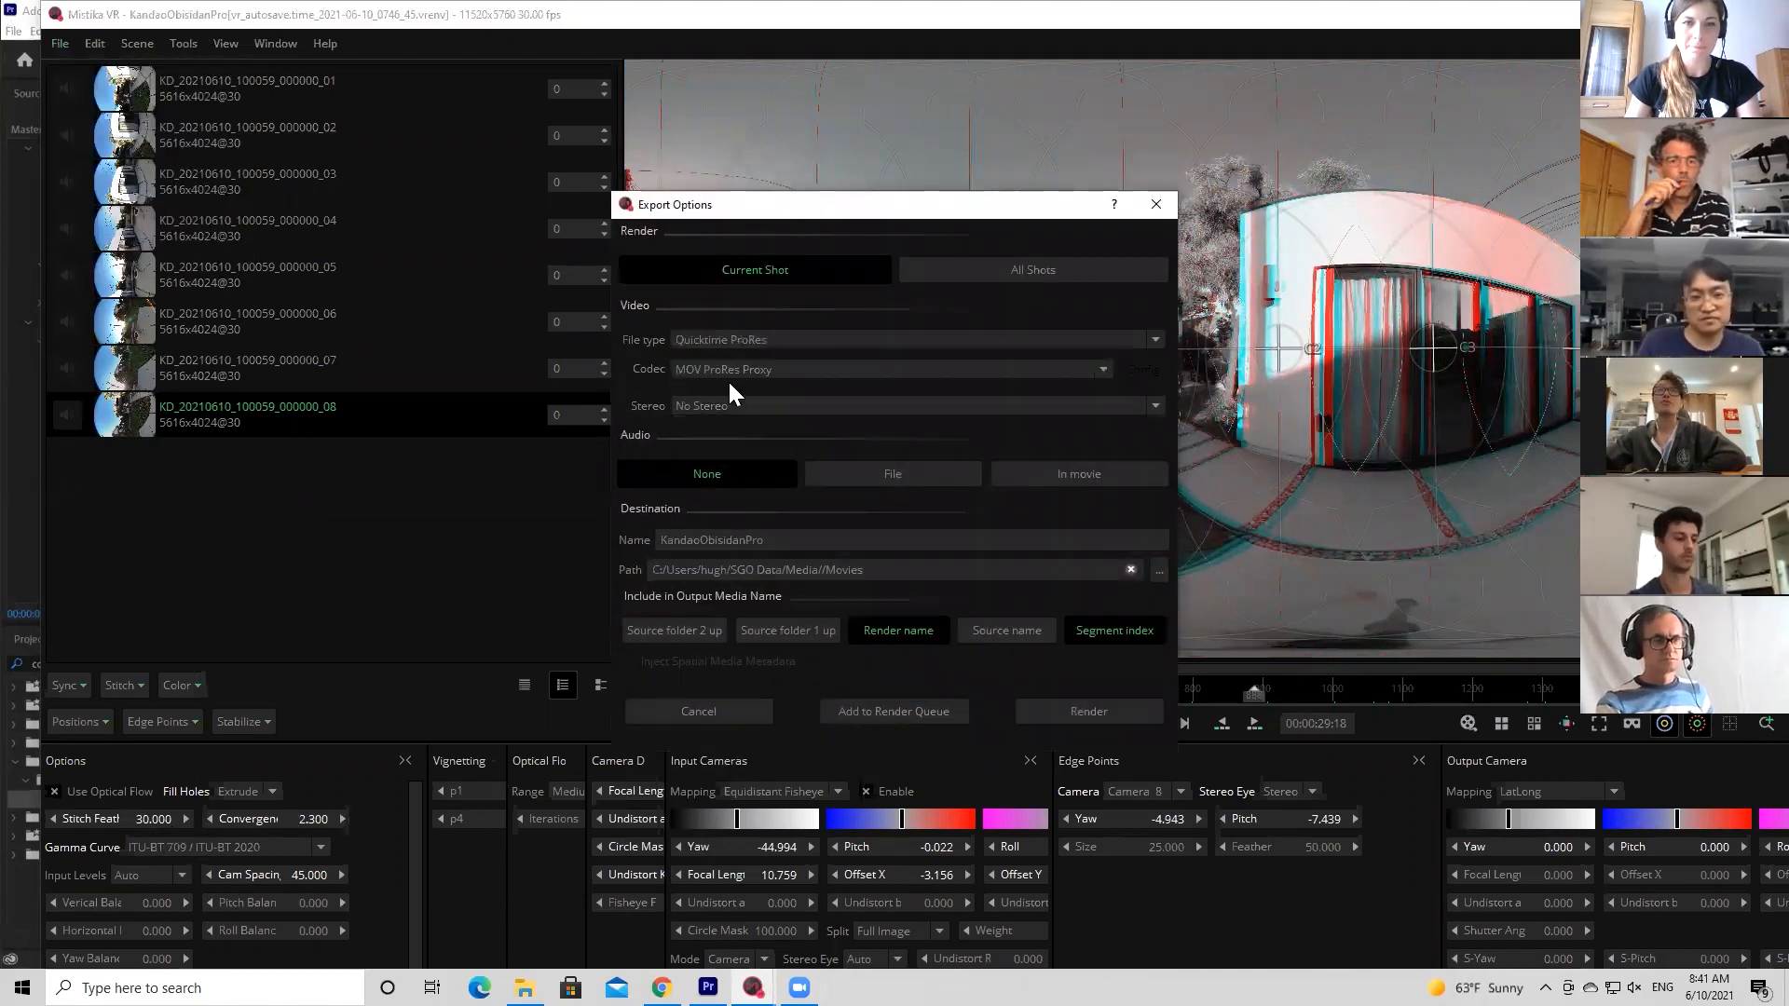
{"action": "left_click", "coordinate": [726, 370]}
{"action": "left_click", "coordinate": [749, 416]}
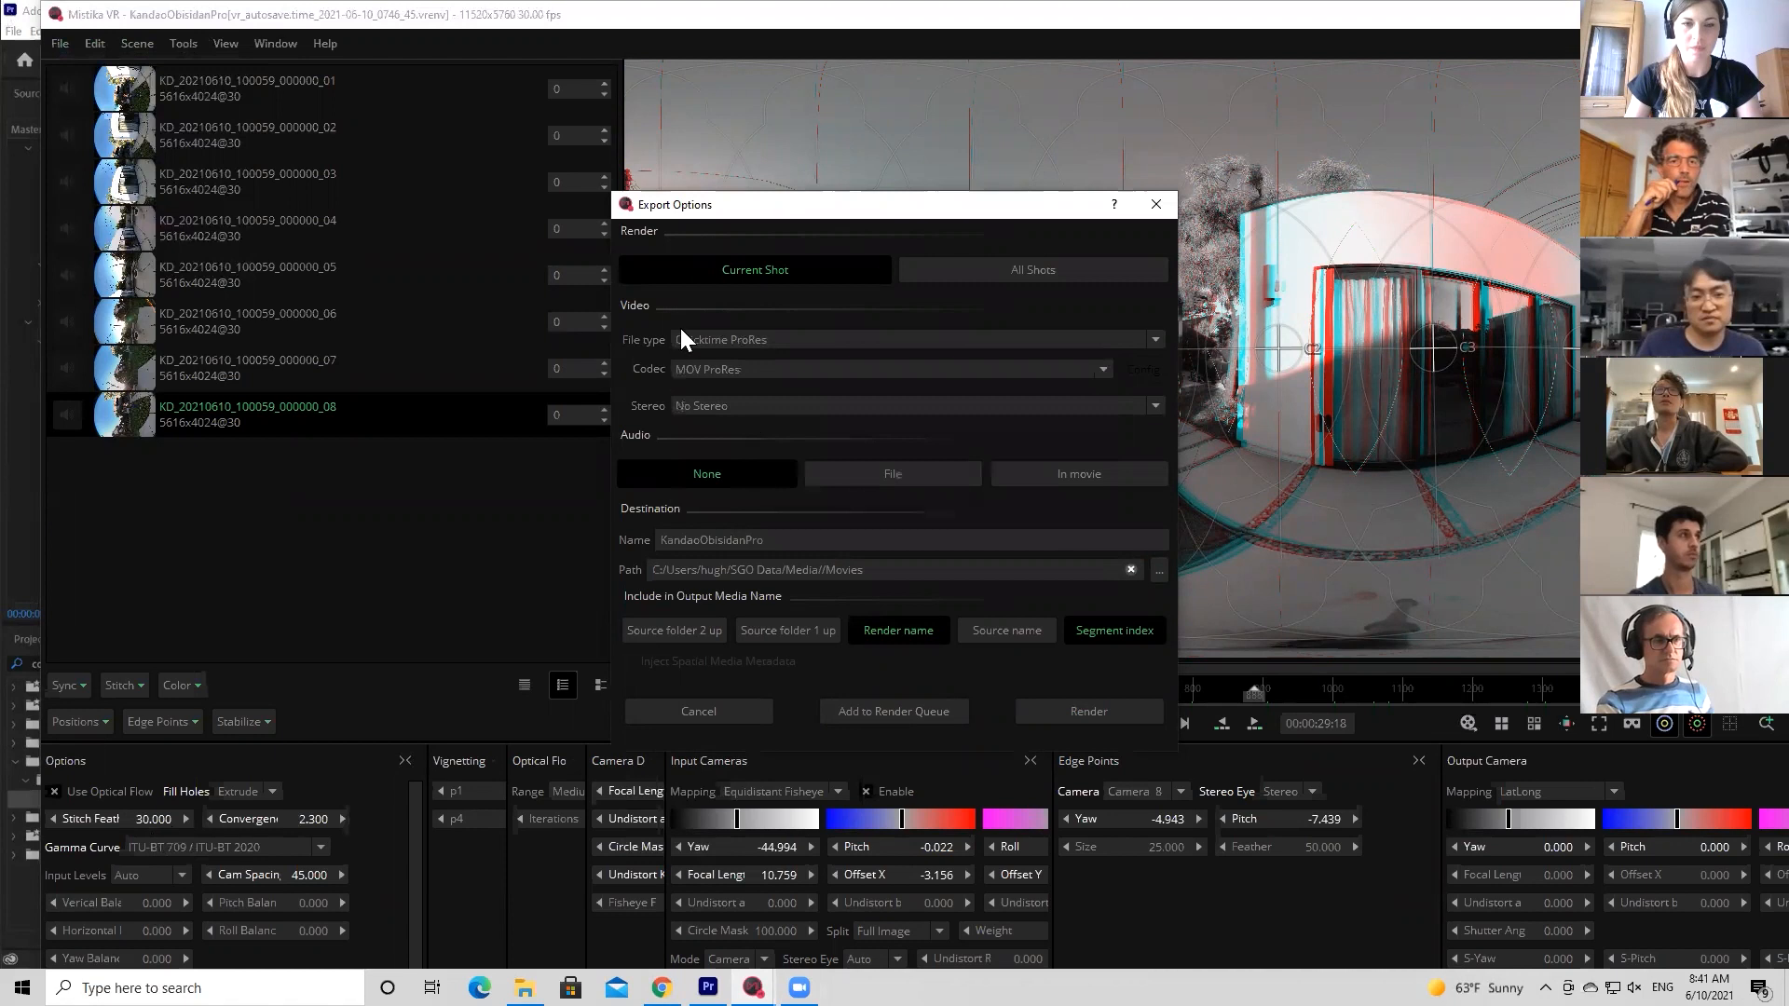
{"action": "left_click", "coordinate": [724, 406]}
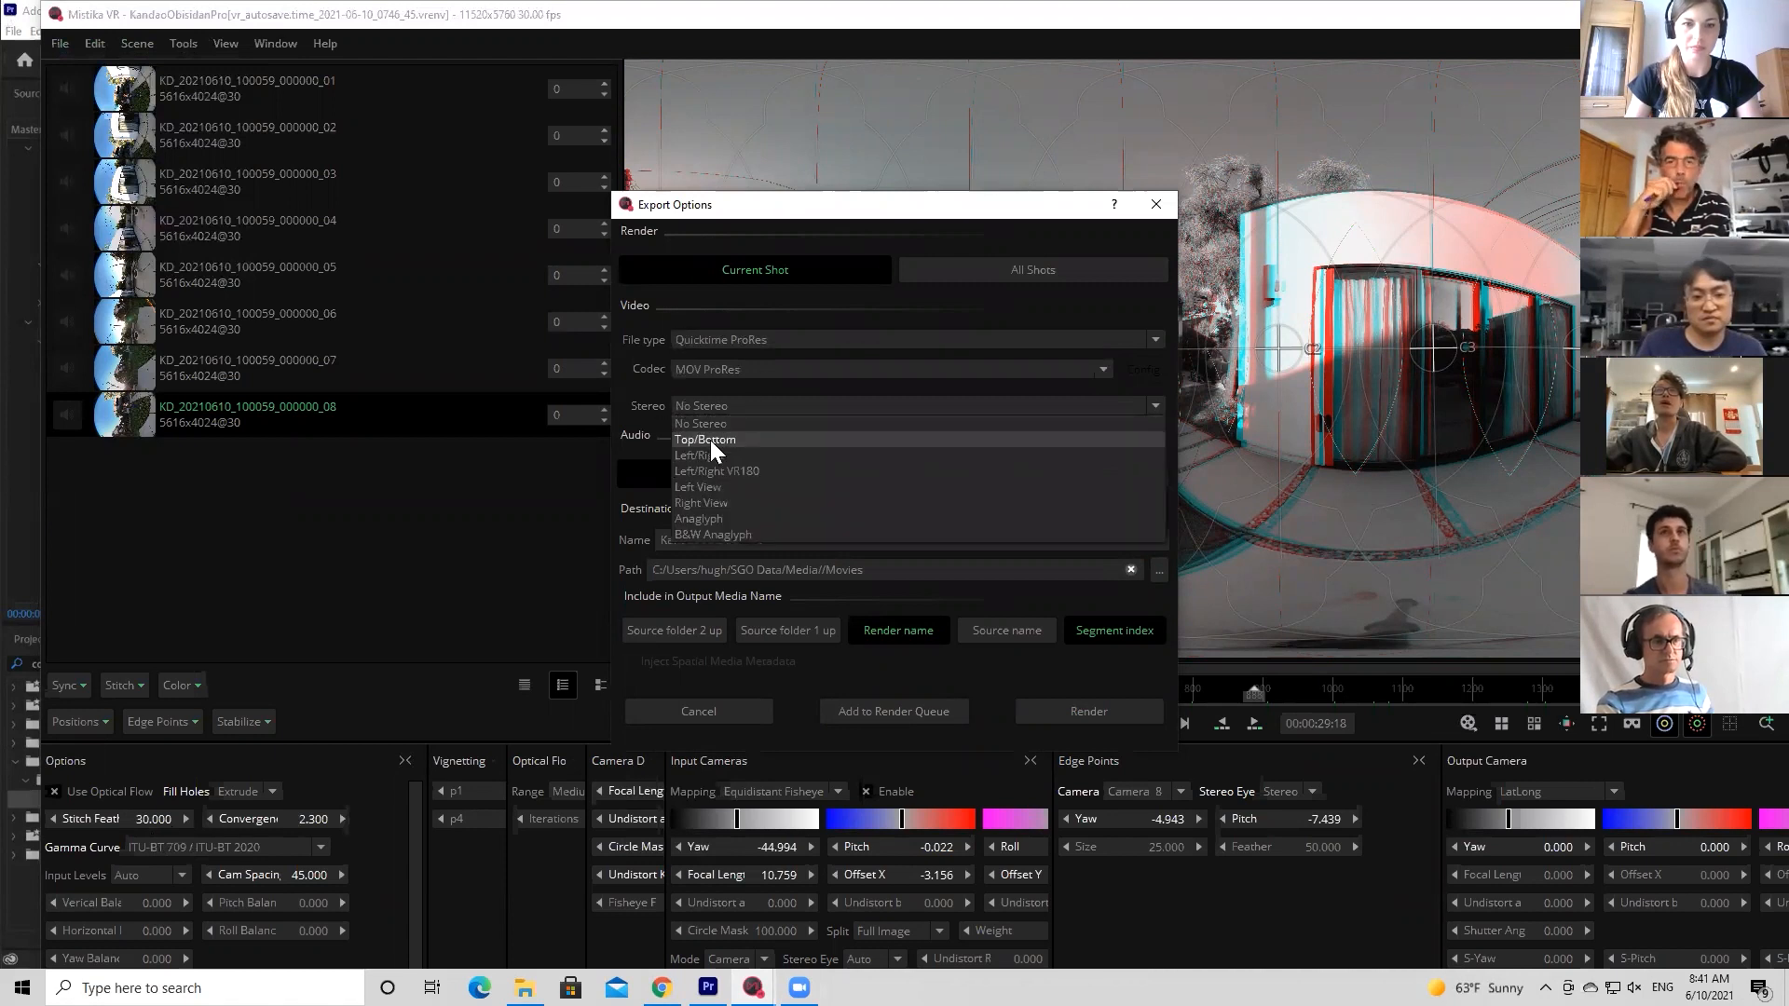
{"action": "left_click", "coordinate": [693, 470]}
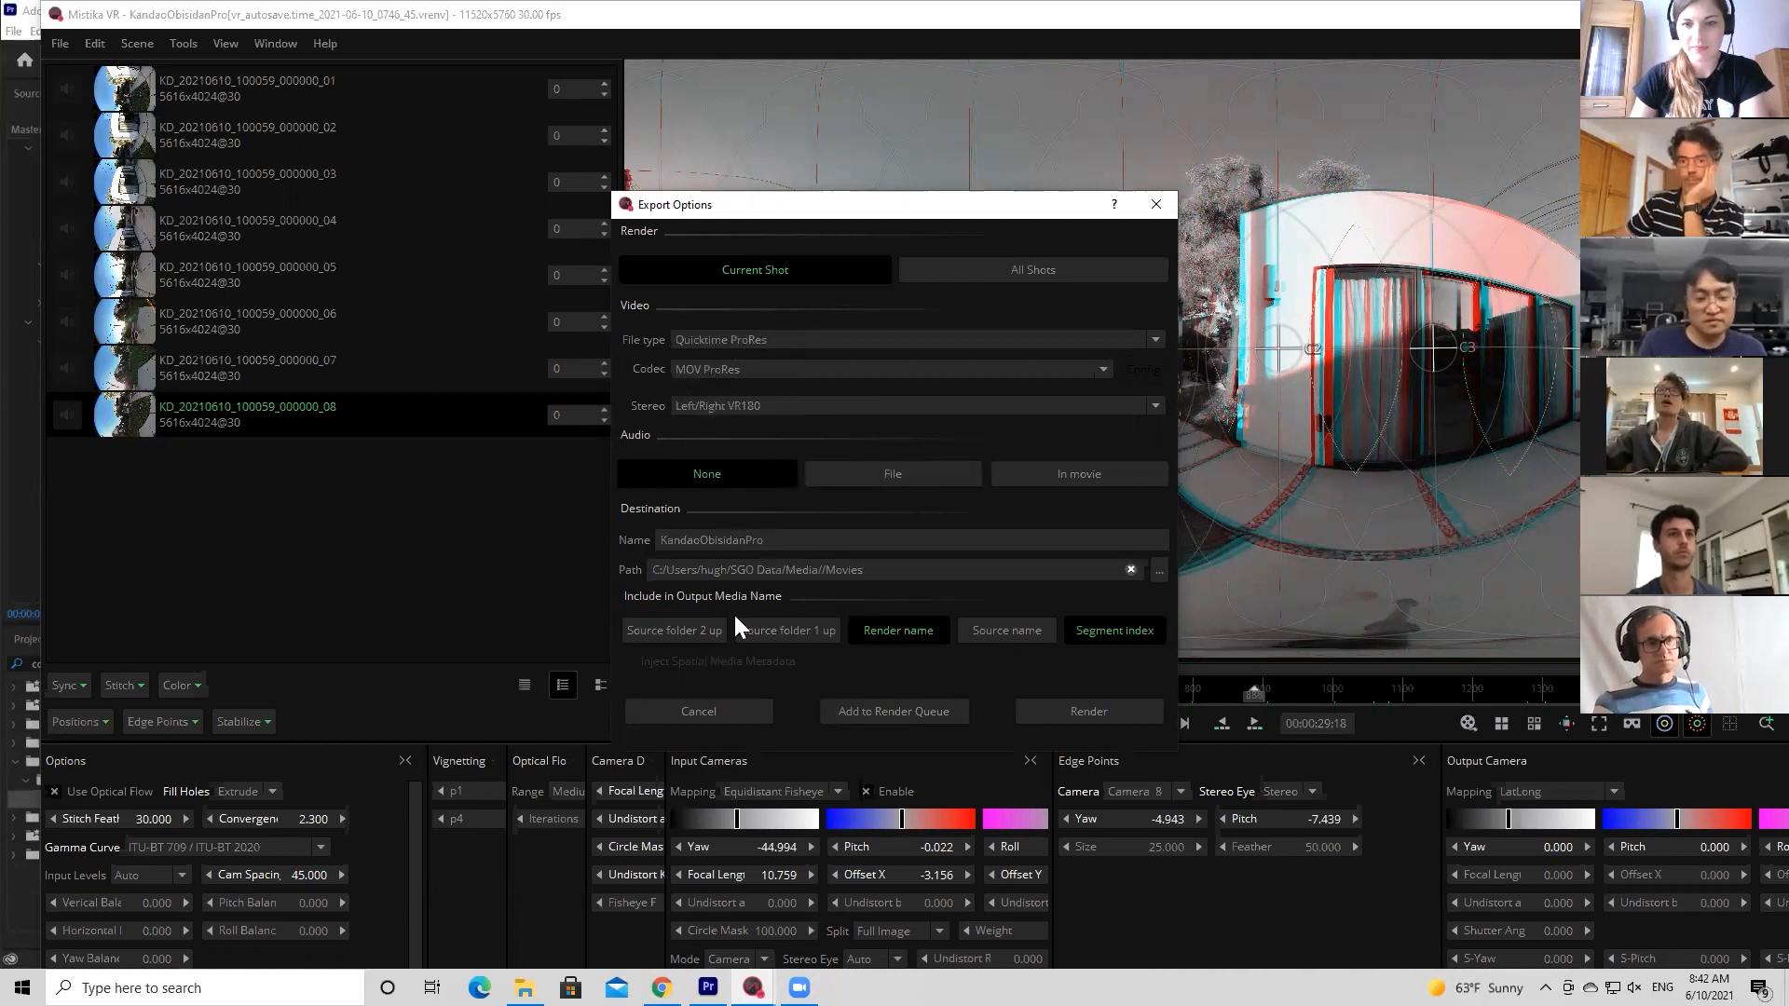
Switch the export file type to MP4 Movie and close the export options without rendering
{"action": "left_click", "coordinate": [751, 335]}
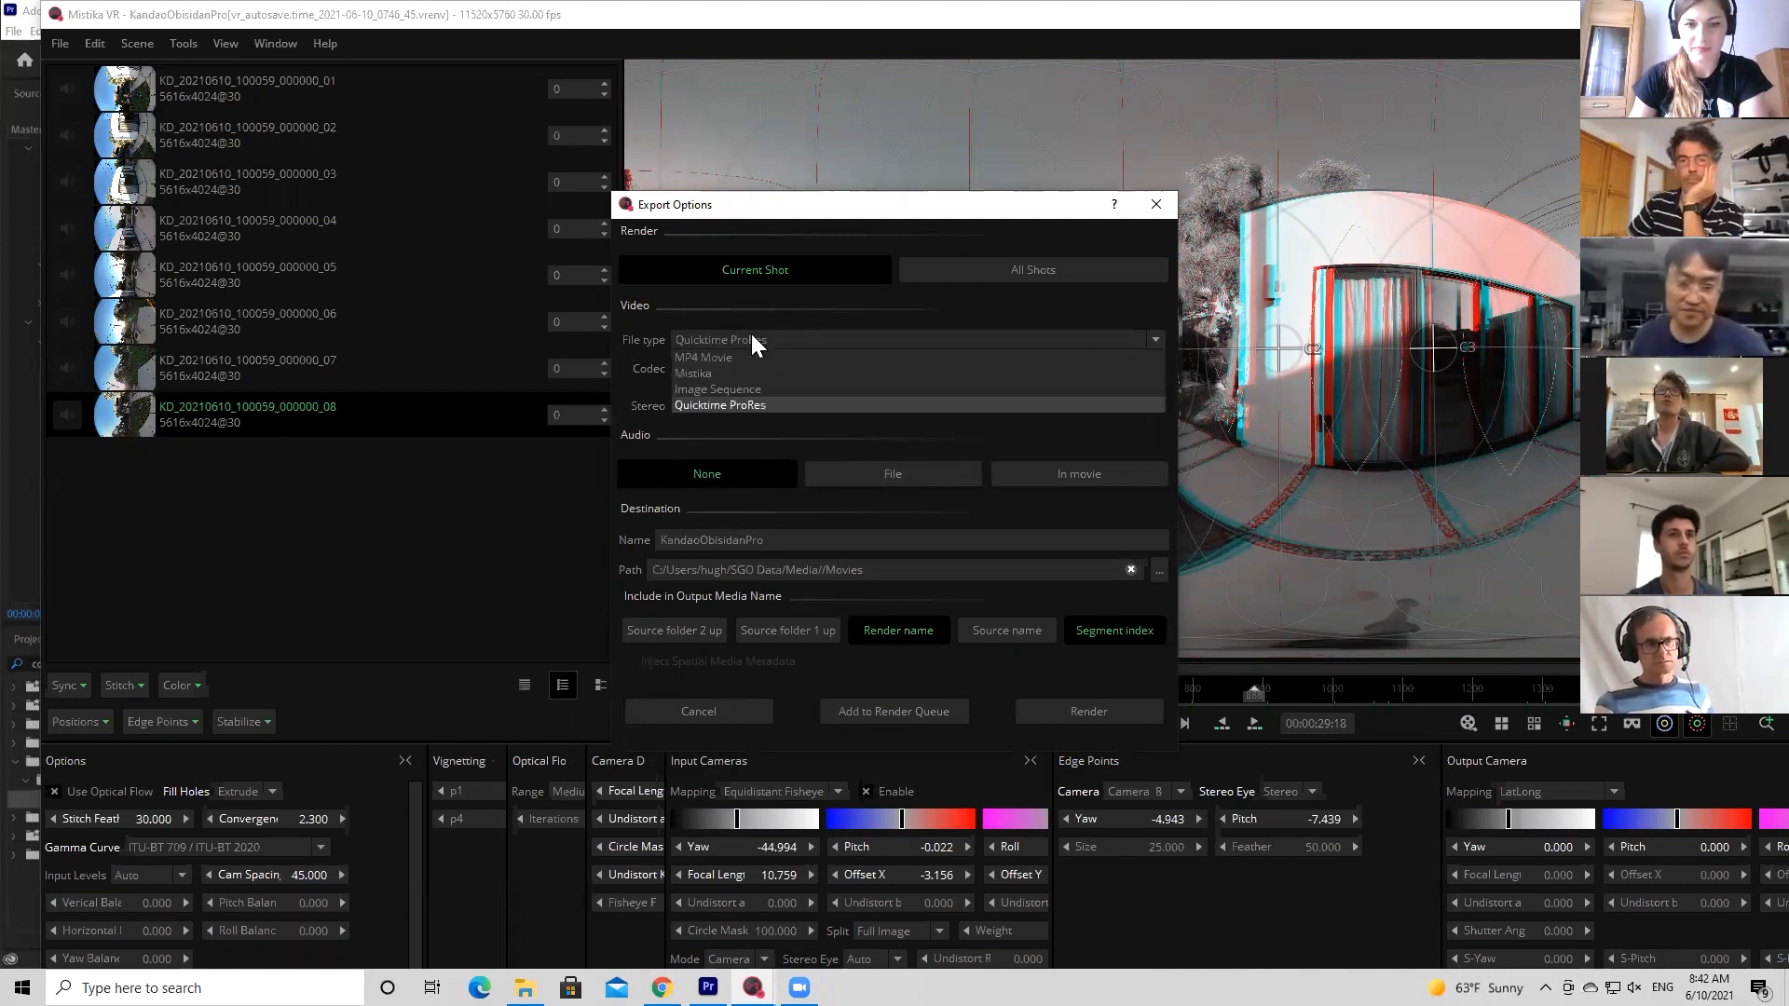
{"action": "left_click", "coordinate": [713, 357]}
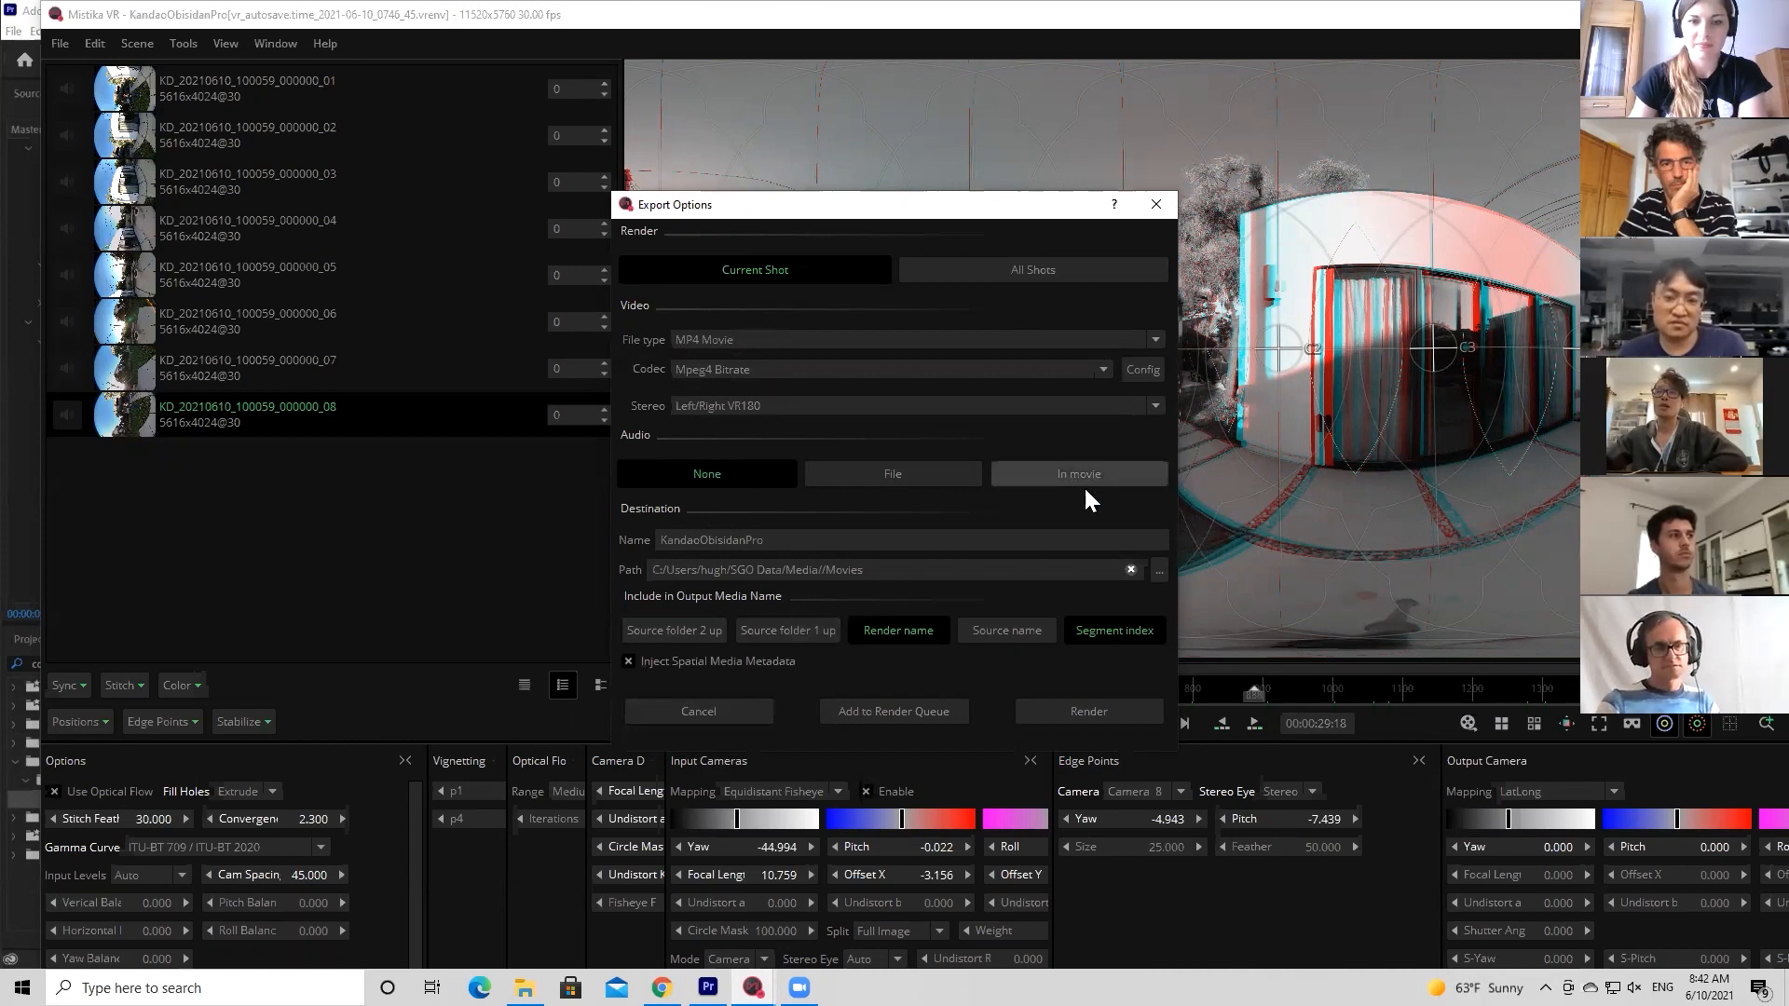
{"action": "left_click", "coordinate": [1156, 204]}
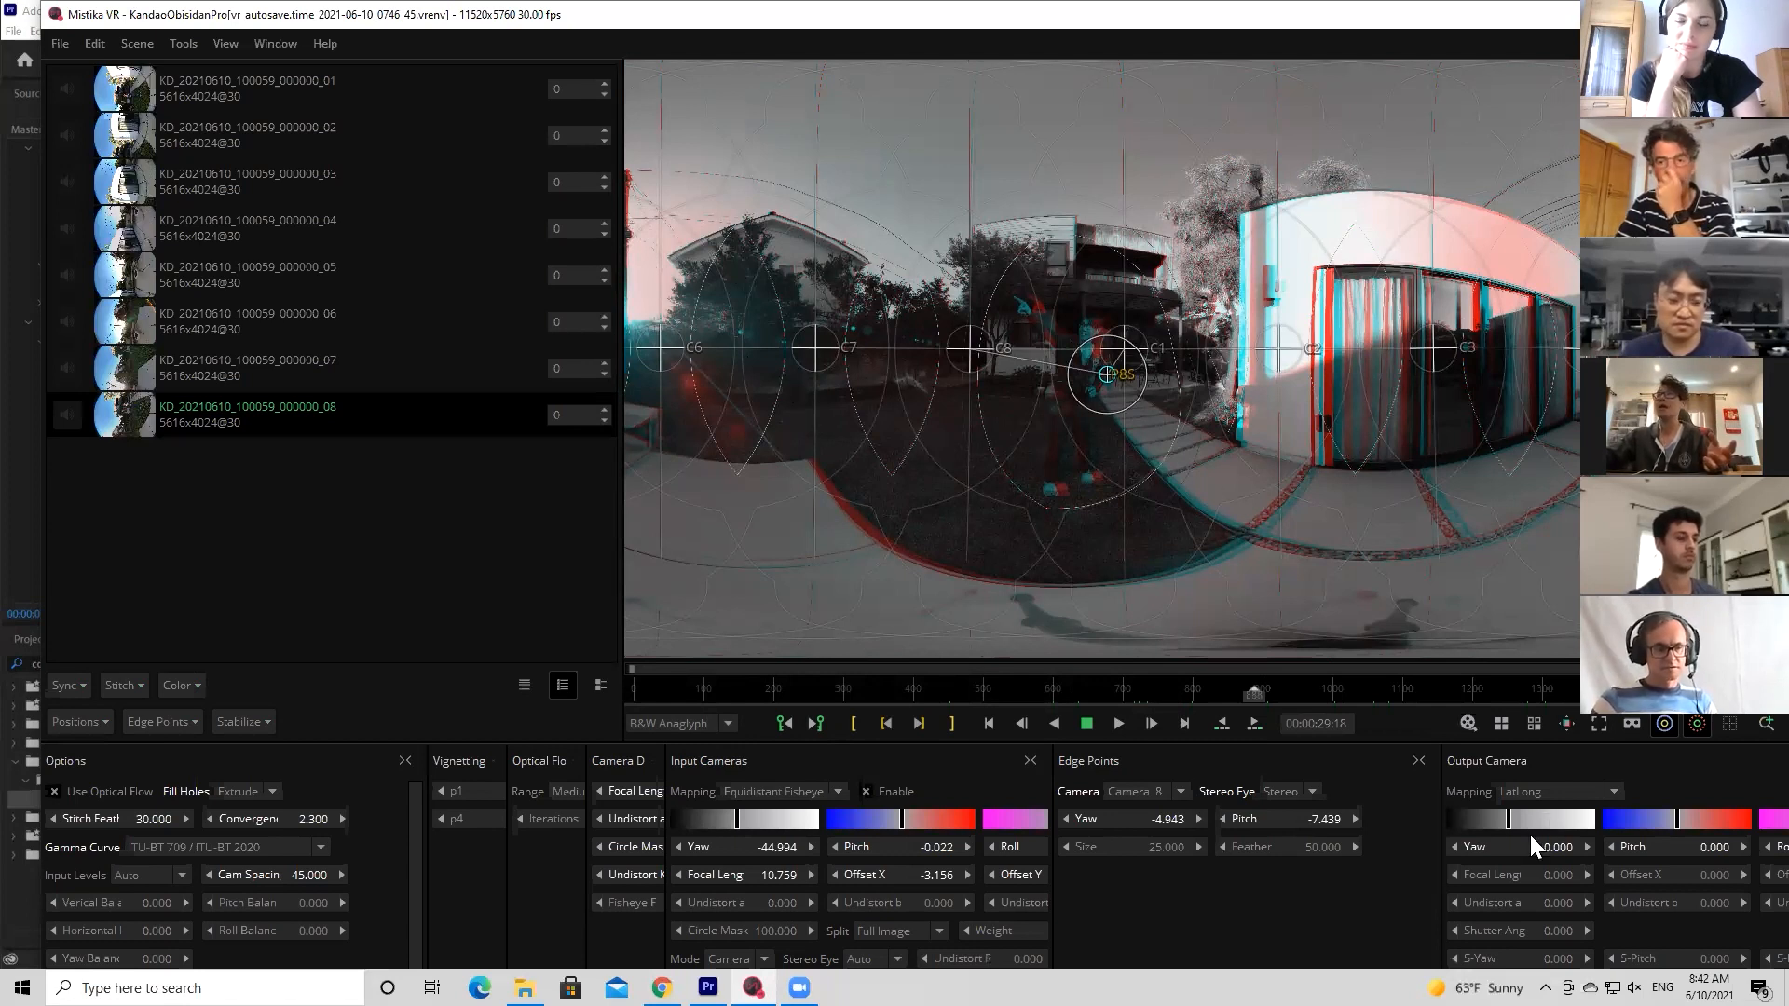
Set the output camera's Yaw to 6.000
{"action": "left_click", "coordinate": [84, 723]}
{"action": "left_click", "coordinate": [88, 827]}
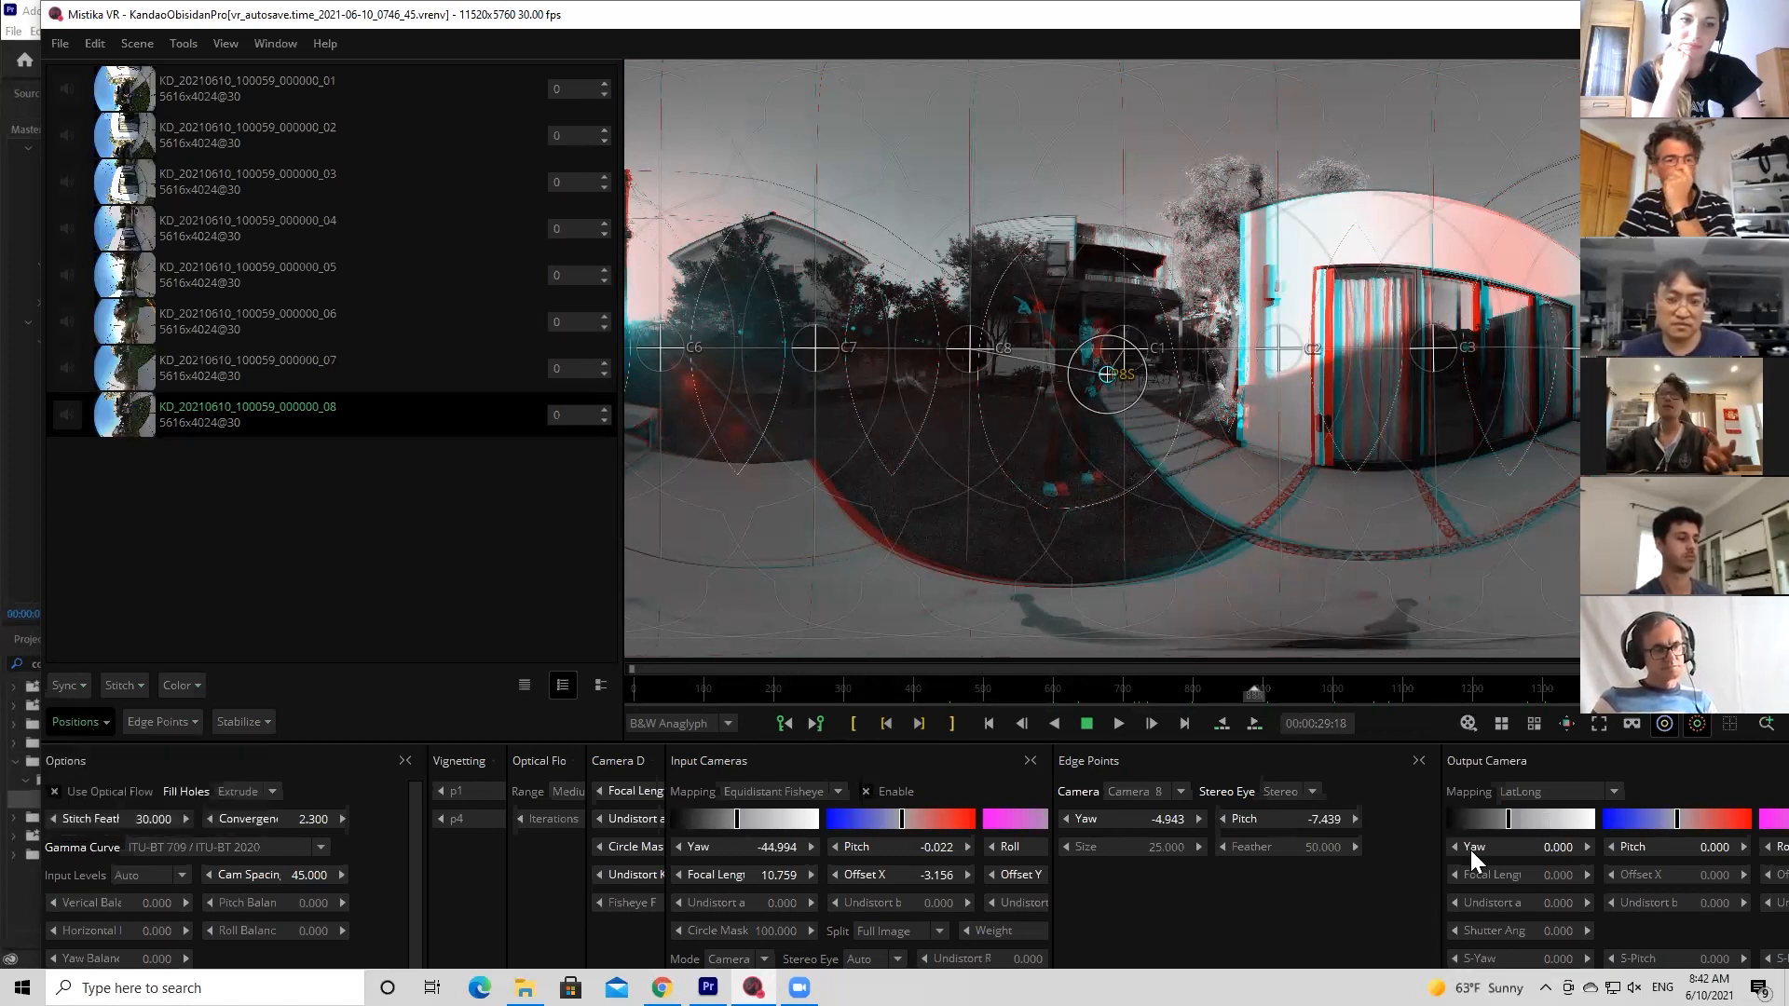
{"action": "left_click", "coordinate": [1590, 842]}
{"action": "double_click", "coordinate": [1511, 848]}
{"action": "left_click", "coordinate": [1516, 847]}
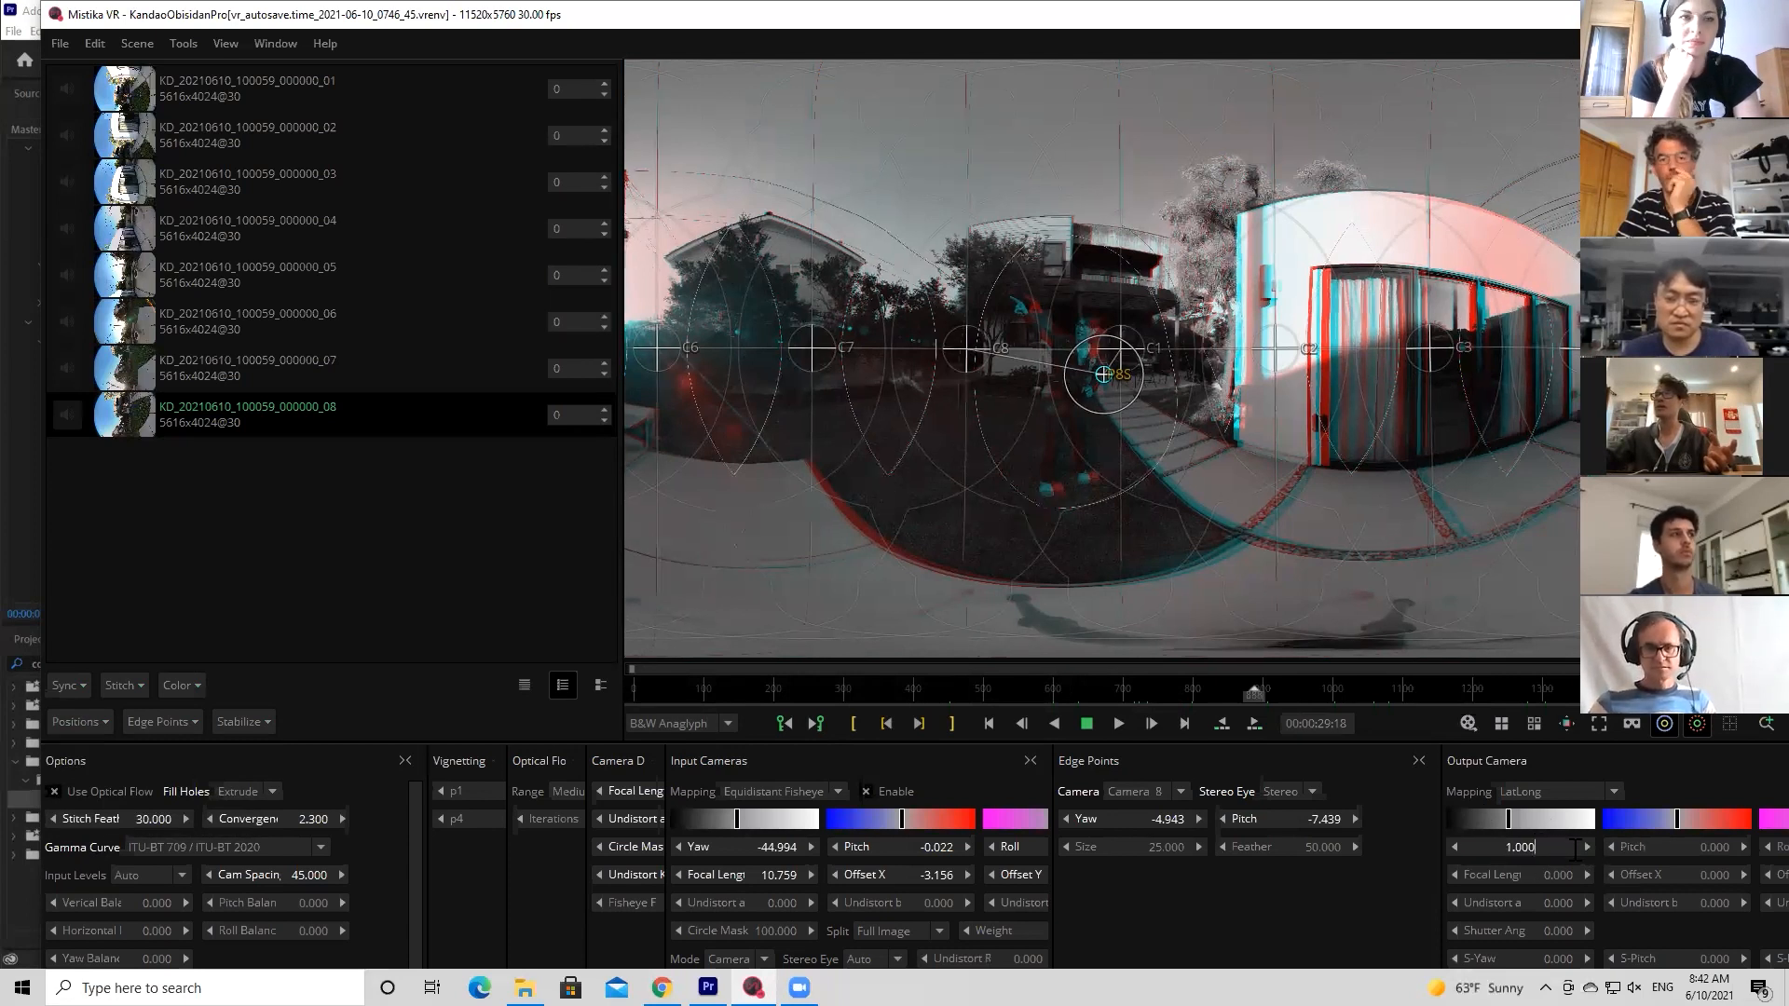
{"action": "left_click_drag", "start_coordinate": [1509, 847], "coordinate": [1760, 867]}
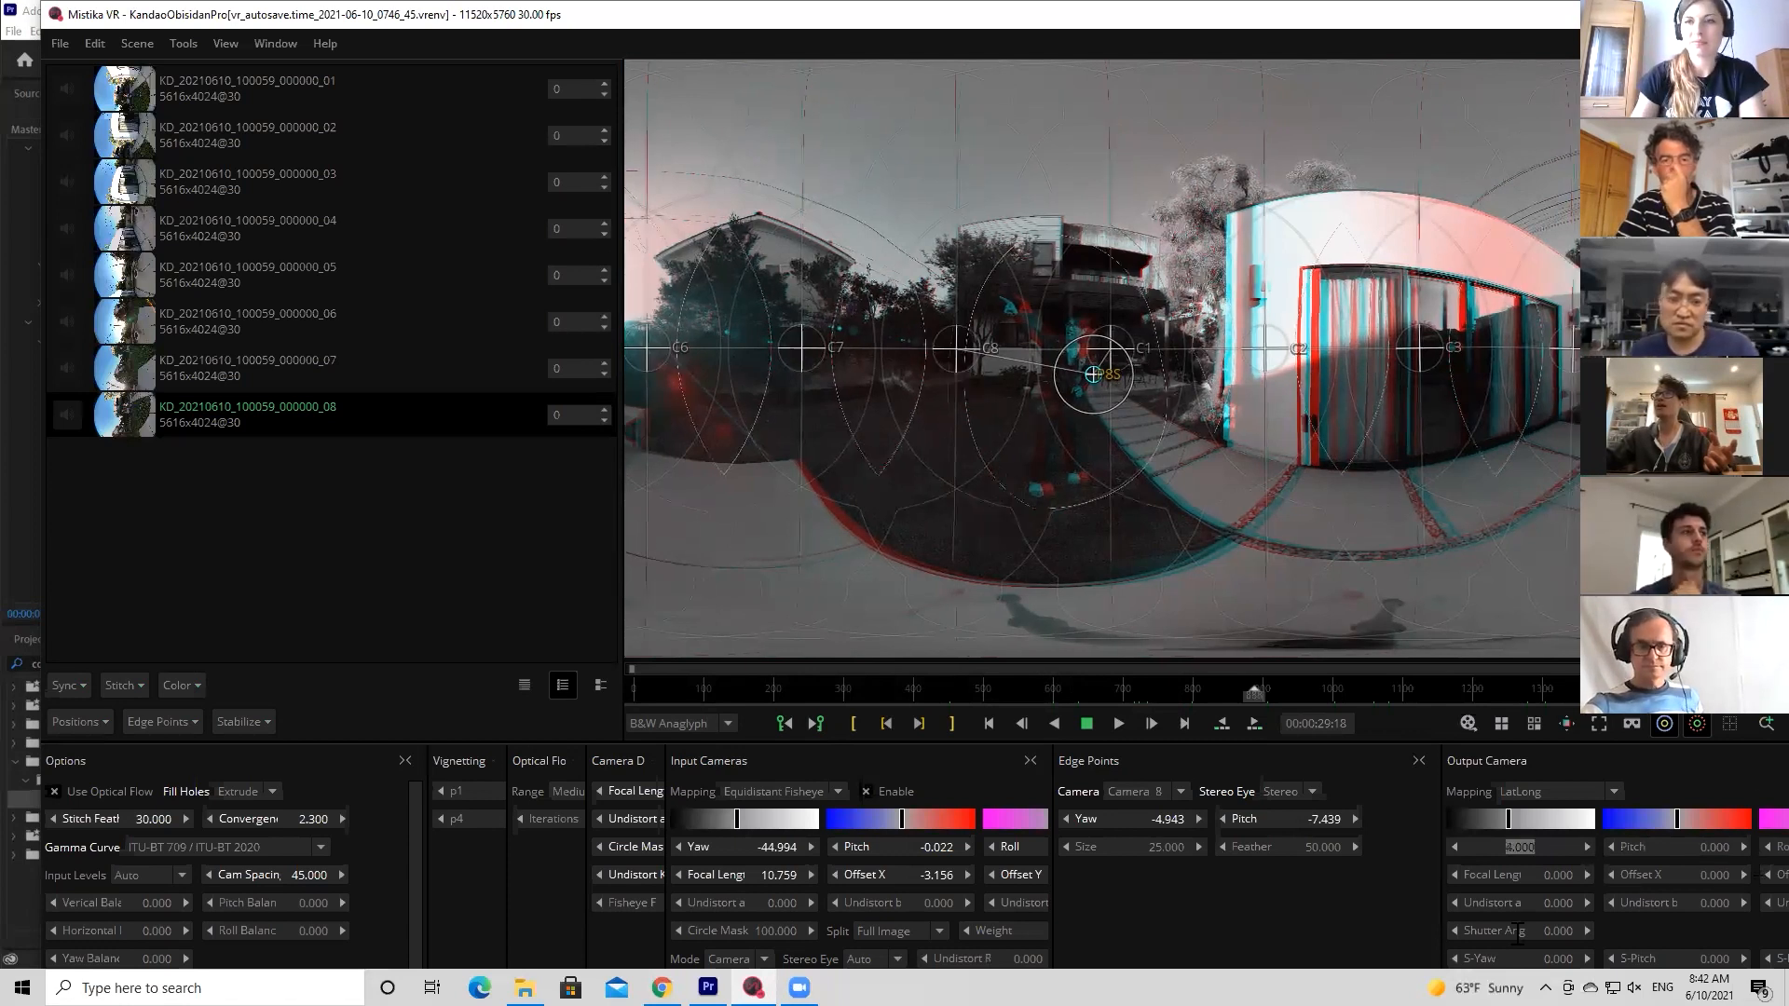
{"action": "key", "text": "Up"}
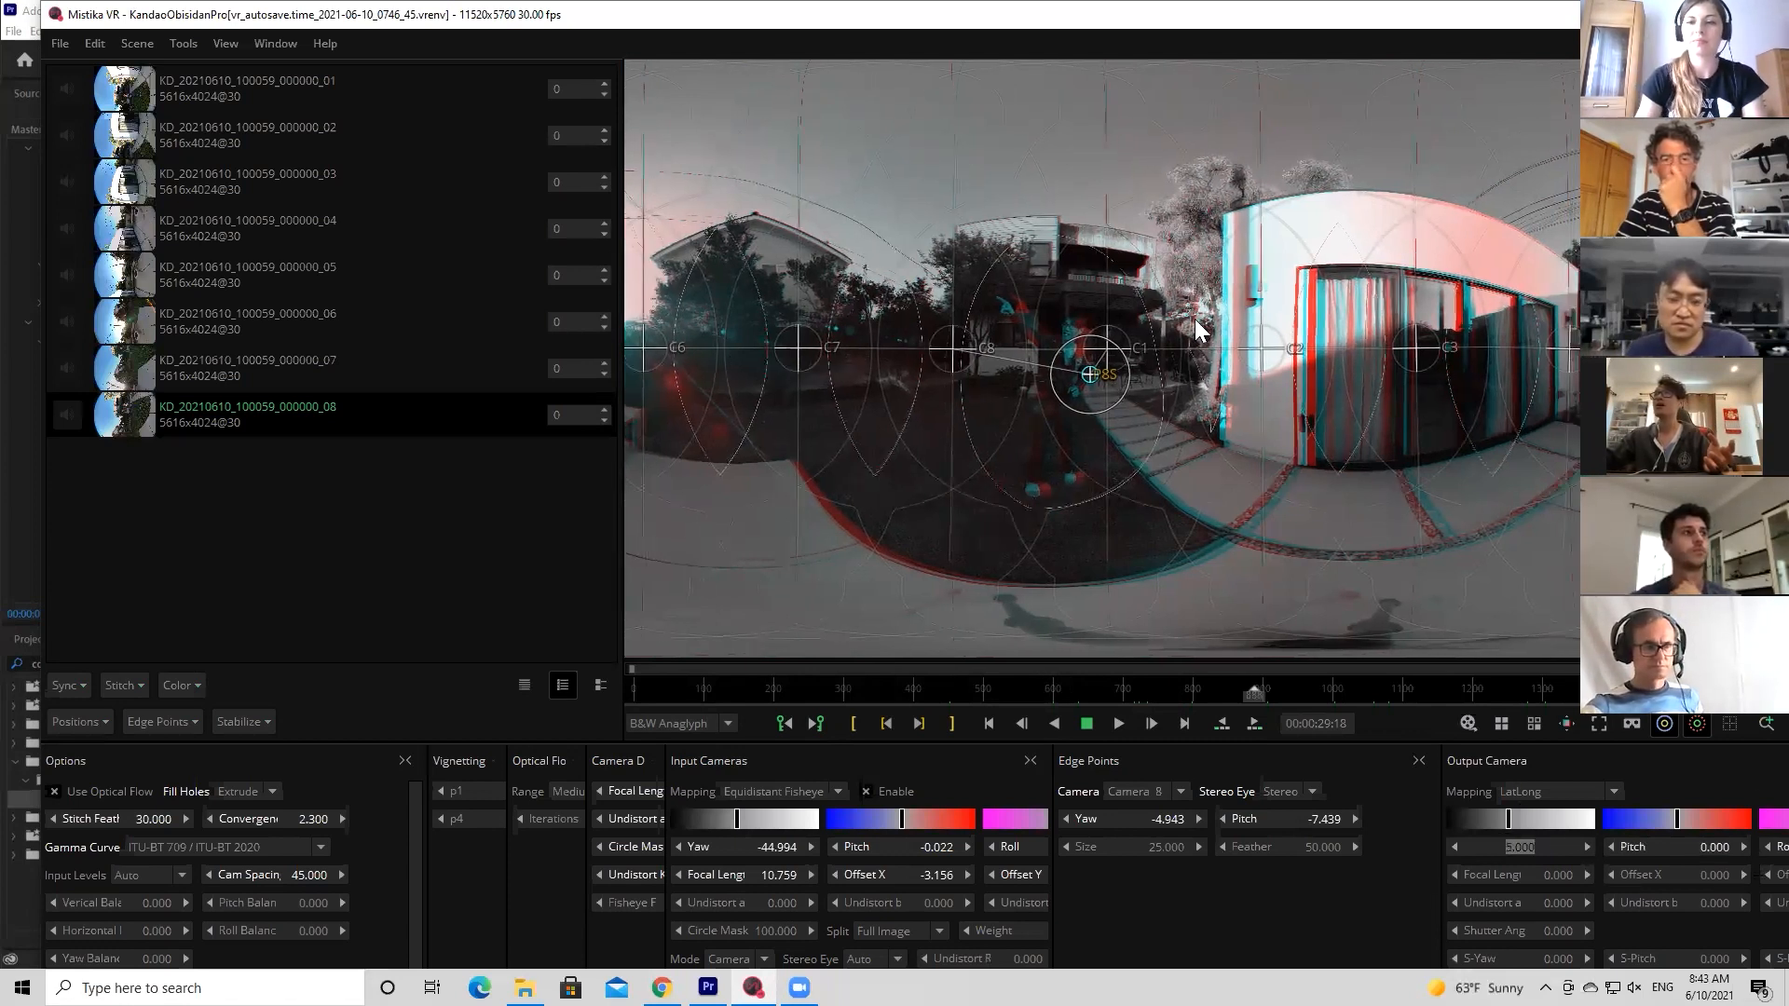
{"action": "key", "text": "Up"}
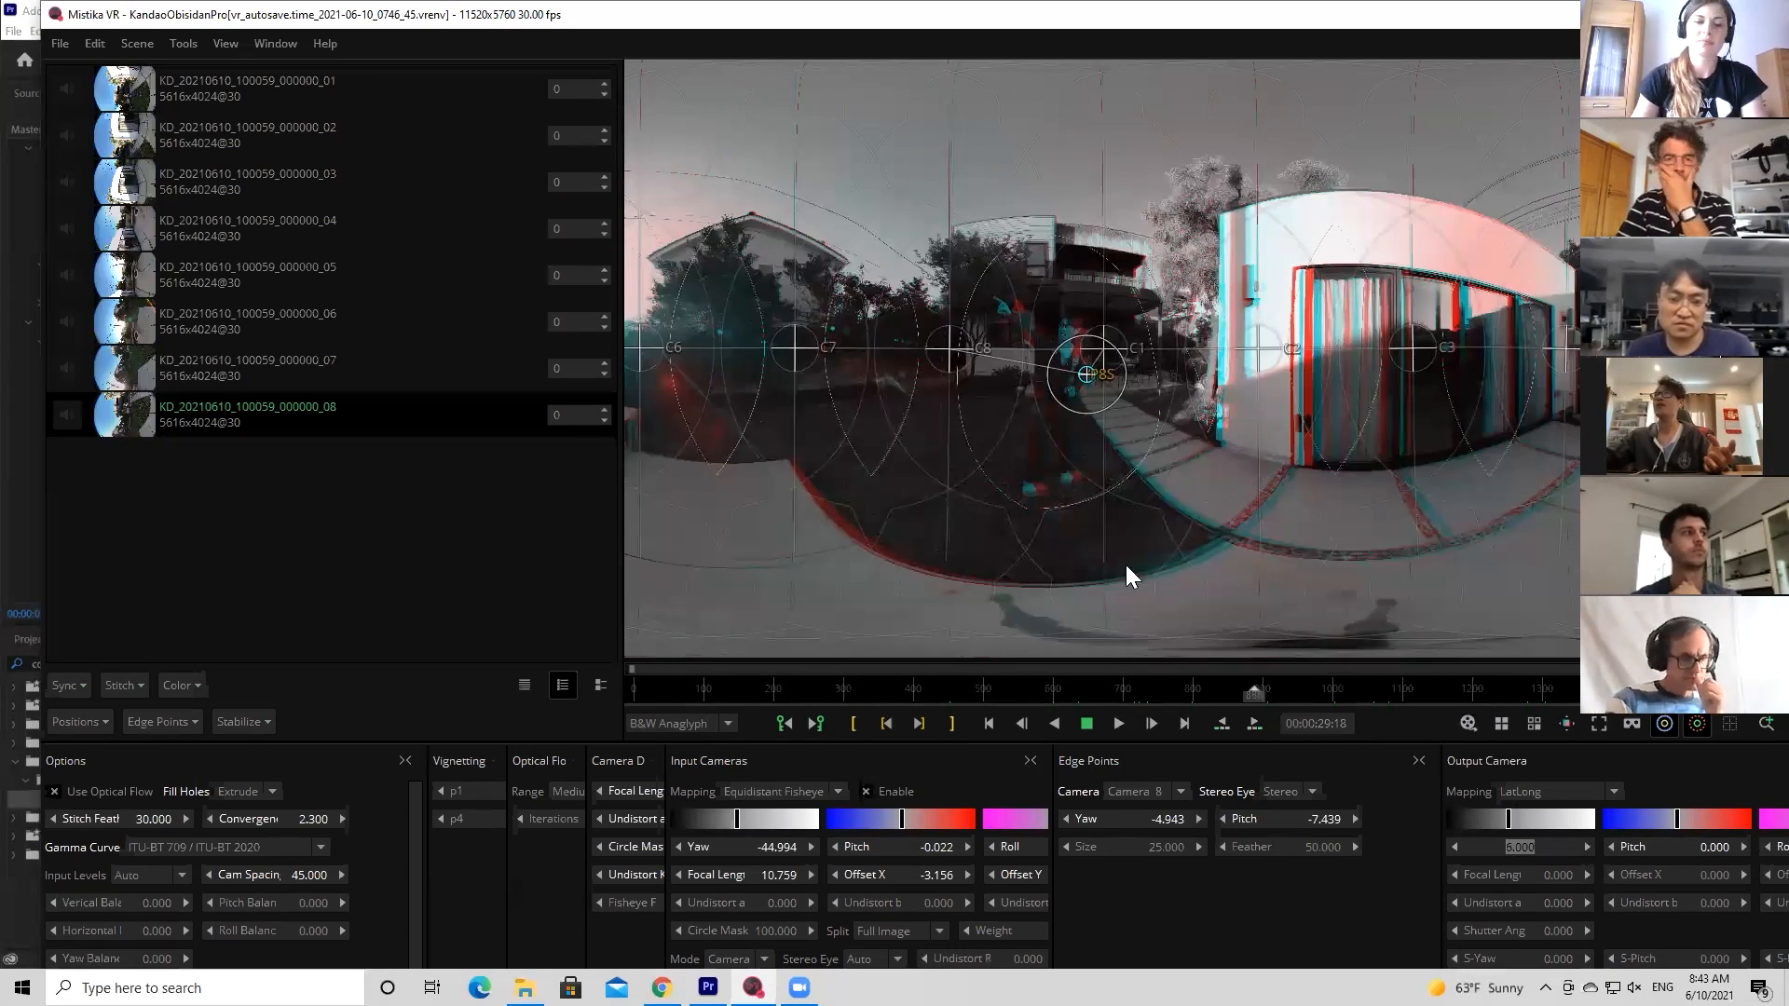
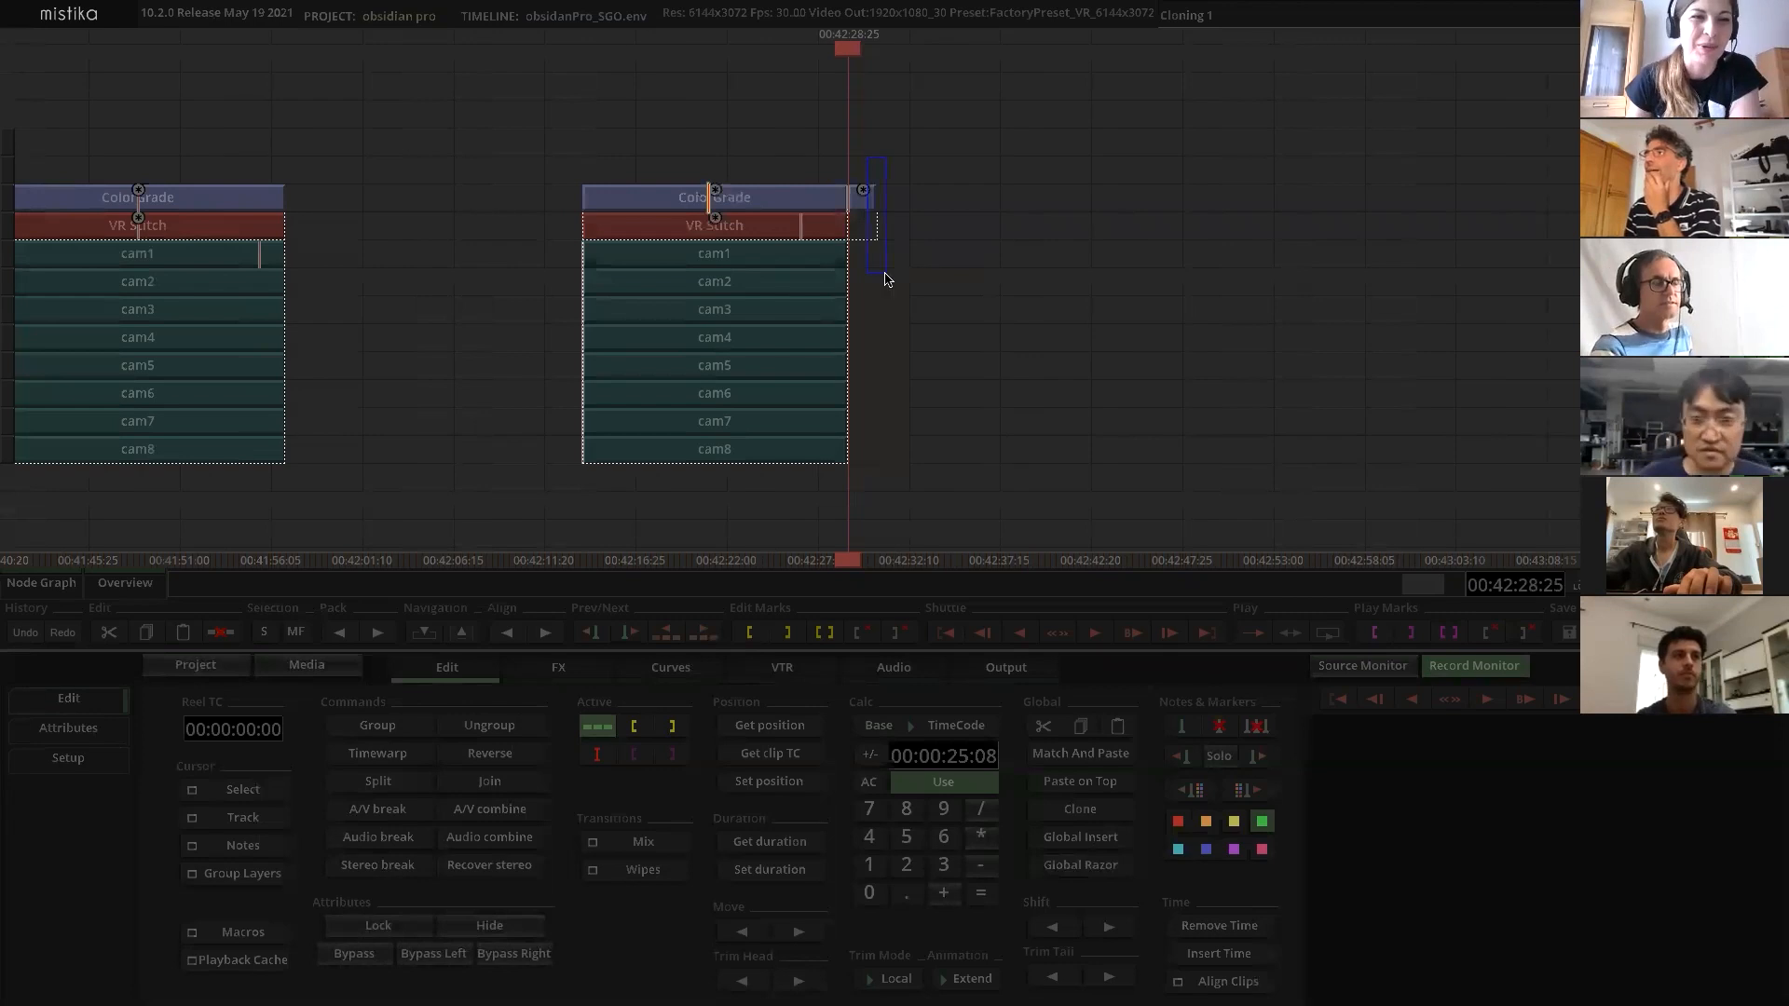
Delete the short leftover ColorGrade clip just after the waterfall stack and open the stack's VR Stitch for editing
{"action": "key", "text": "Delete"}
{"action": "left_click_drag", "start_coordinate": [1011, 301], "coordinate": [1123, 312]}
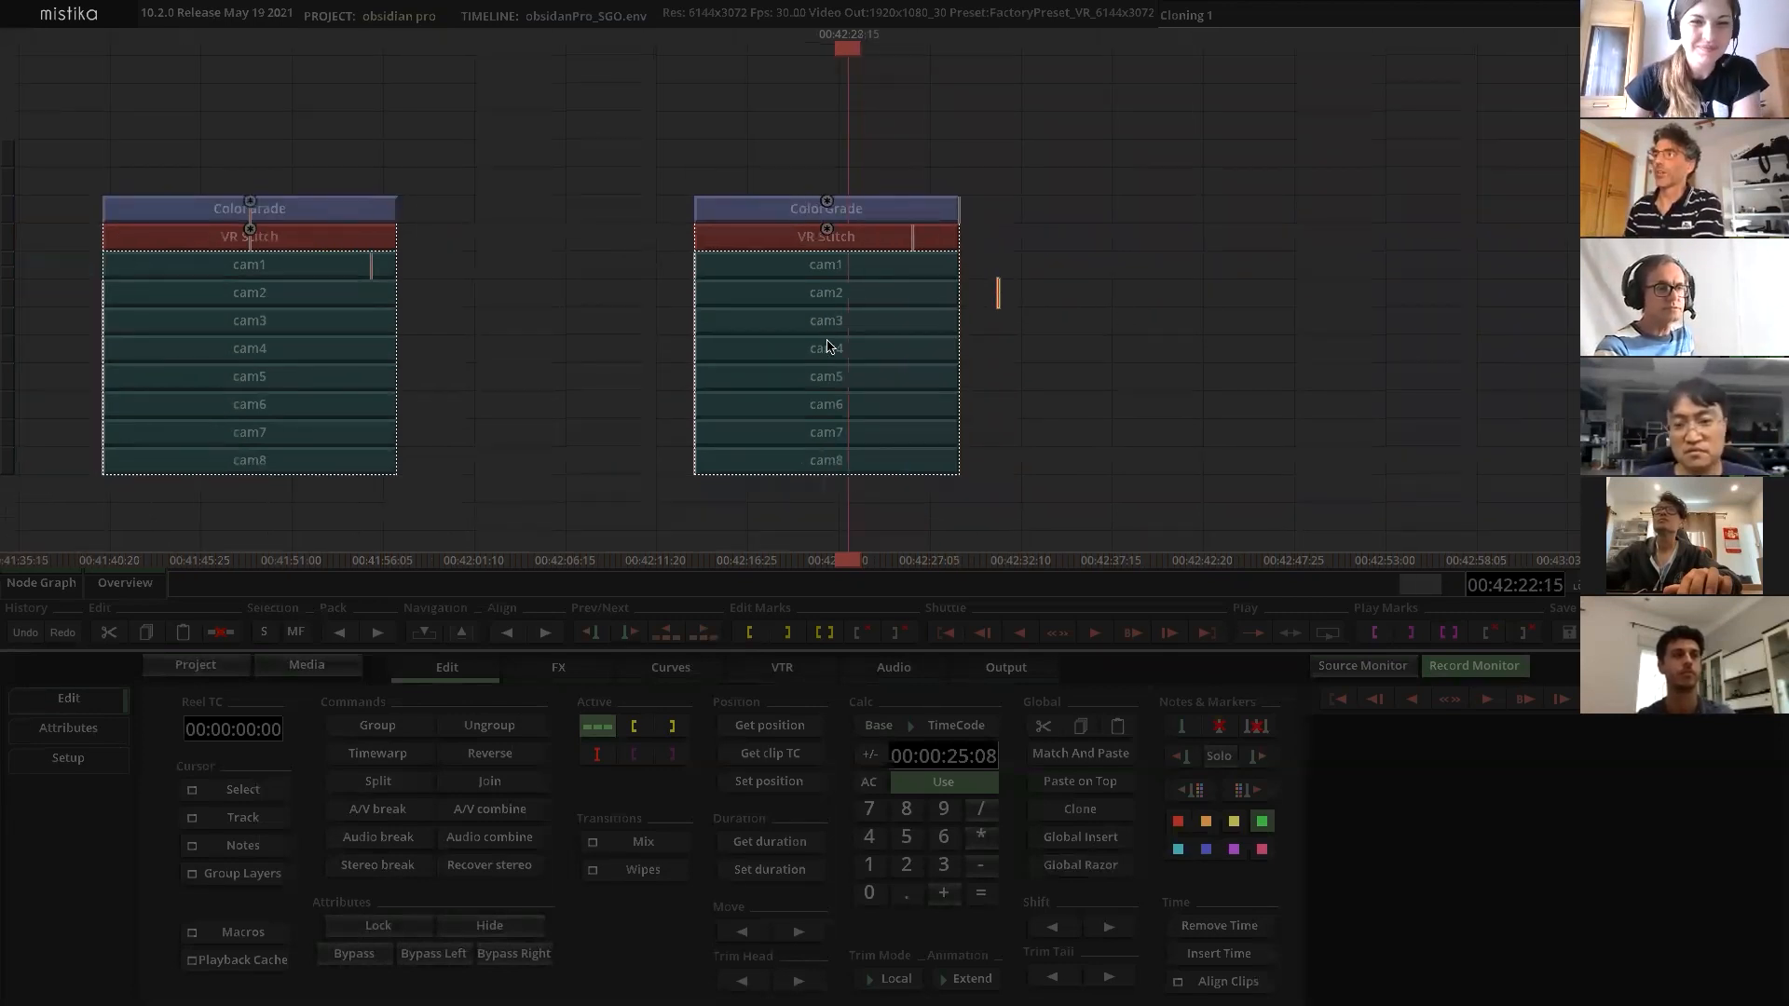
{"action": "left_click", "coordinate": [834, 237]}
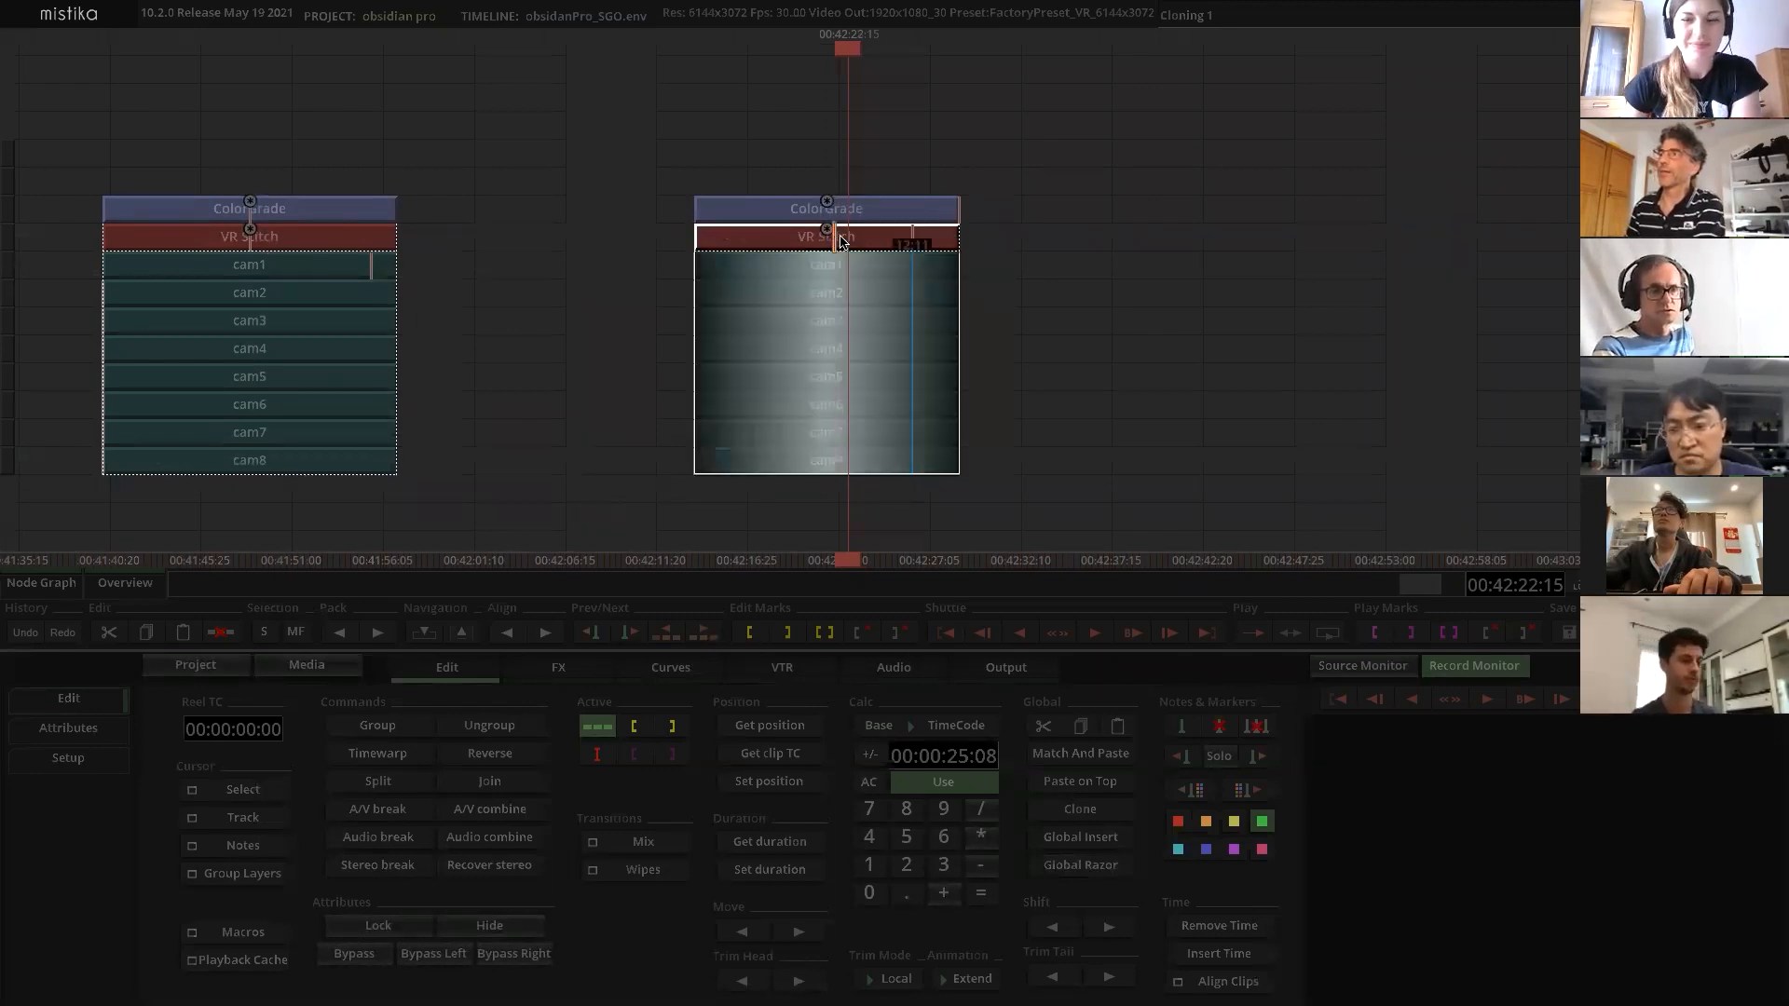
{"action": "double_click", "coordinate": [840, 241]}
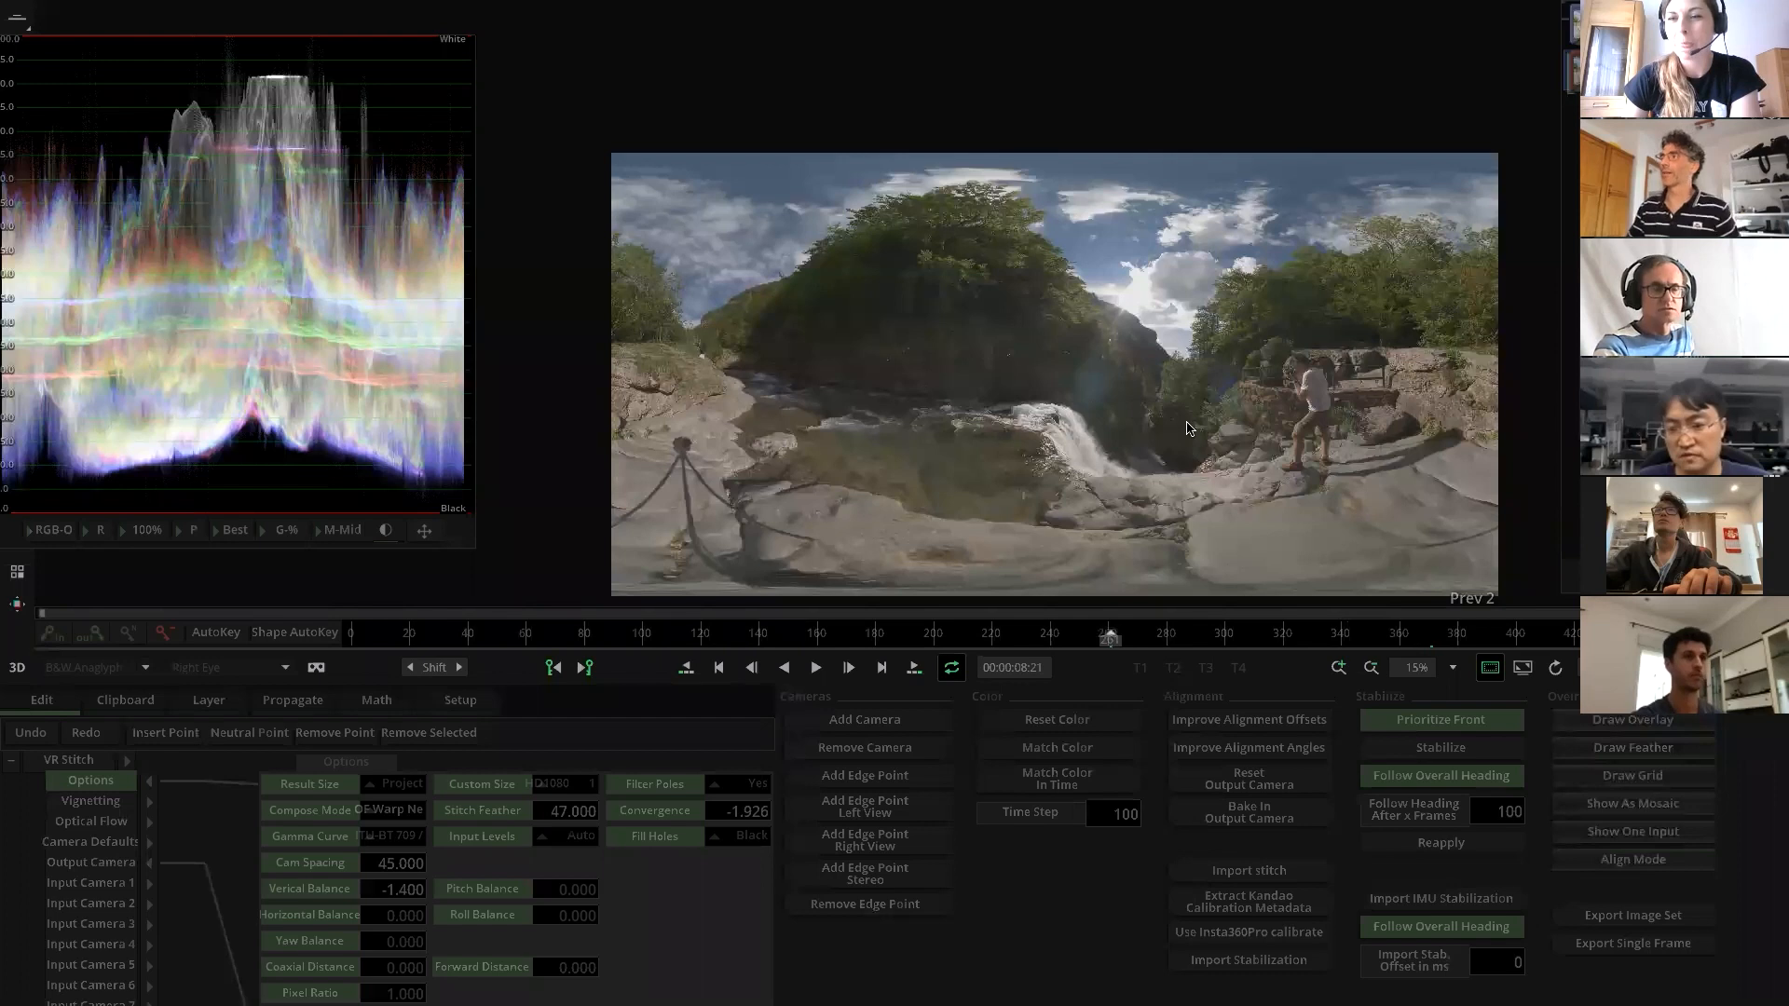
Enlarge the ungraded waterfall shot around the falls and photographer, and hide the waveform scope
{"action": "scroll", "coordinate": [1191, 429], "scroll_direction": "up", "scroll_amount": 3}
{"action": "left_click_drag", "start_coordinate": [1036, 382], "coordinate": [613, 333]}
{"action": "scroll", "coordinate": [1043, 377], "scroll_direction": "up", "scroll_amount": 2}
{"action": "scroll", "coordinate": [1064, 436], "scroll_direction": "down", "scroll_amount": 2}
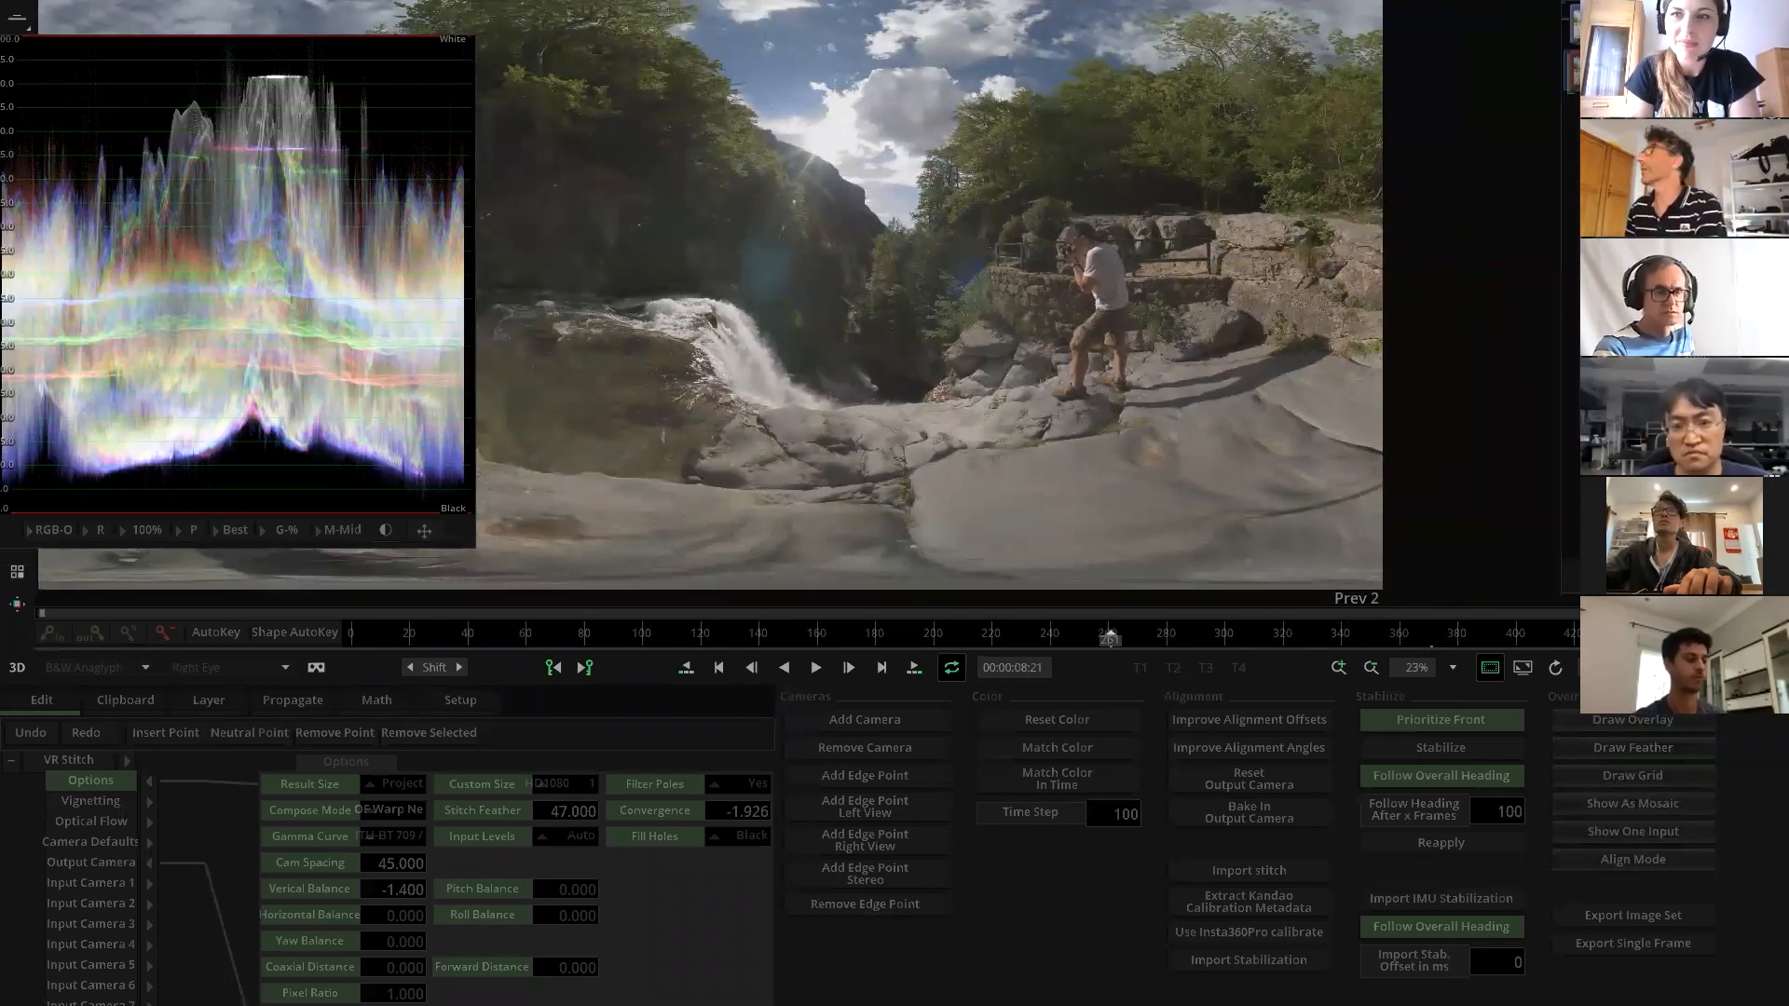
{"action": "key", "text": "v"}
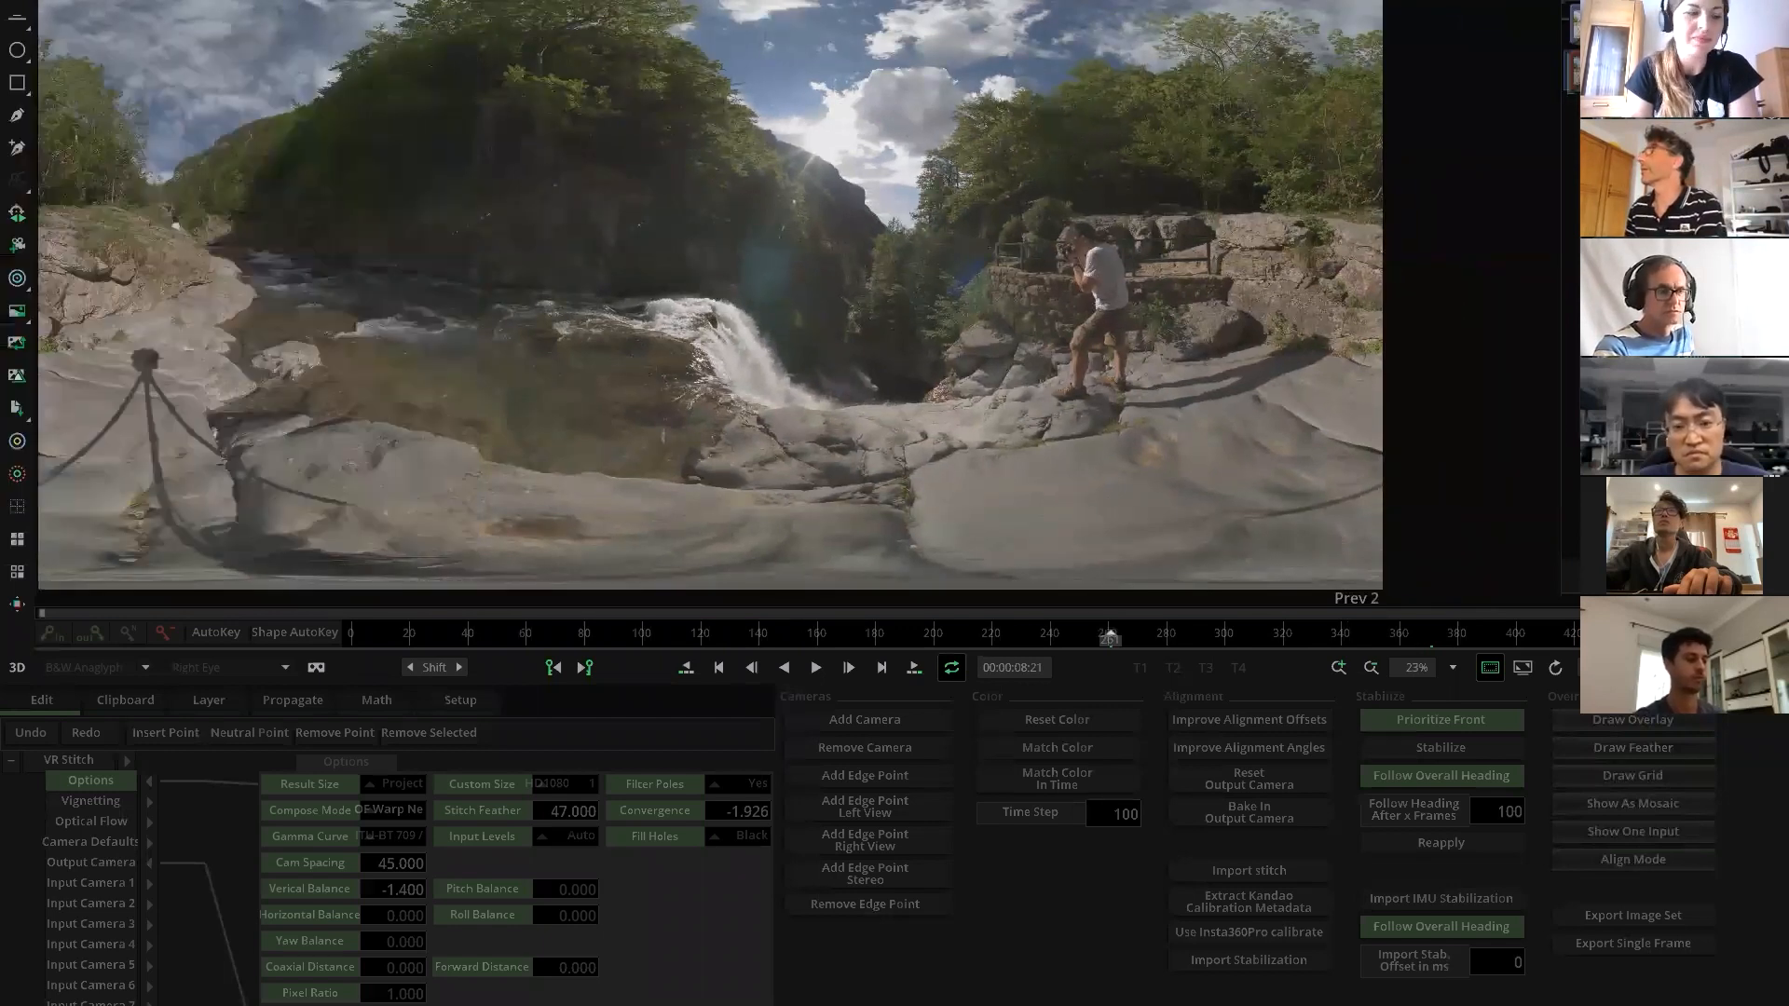
Show the waterfall shot as a B&W anaglyph, examine the stereo separation around the photographer, and return to the timeline
{"action": "left_click", "coordinate": [17, 671]}
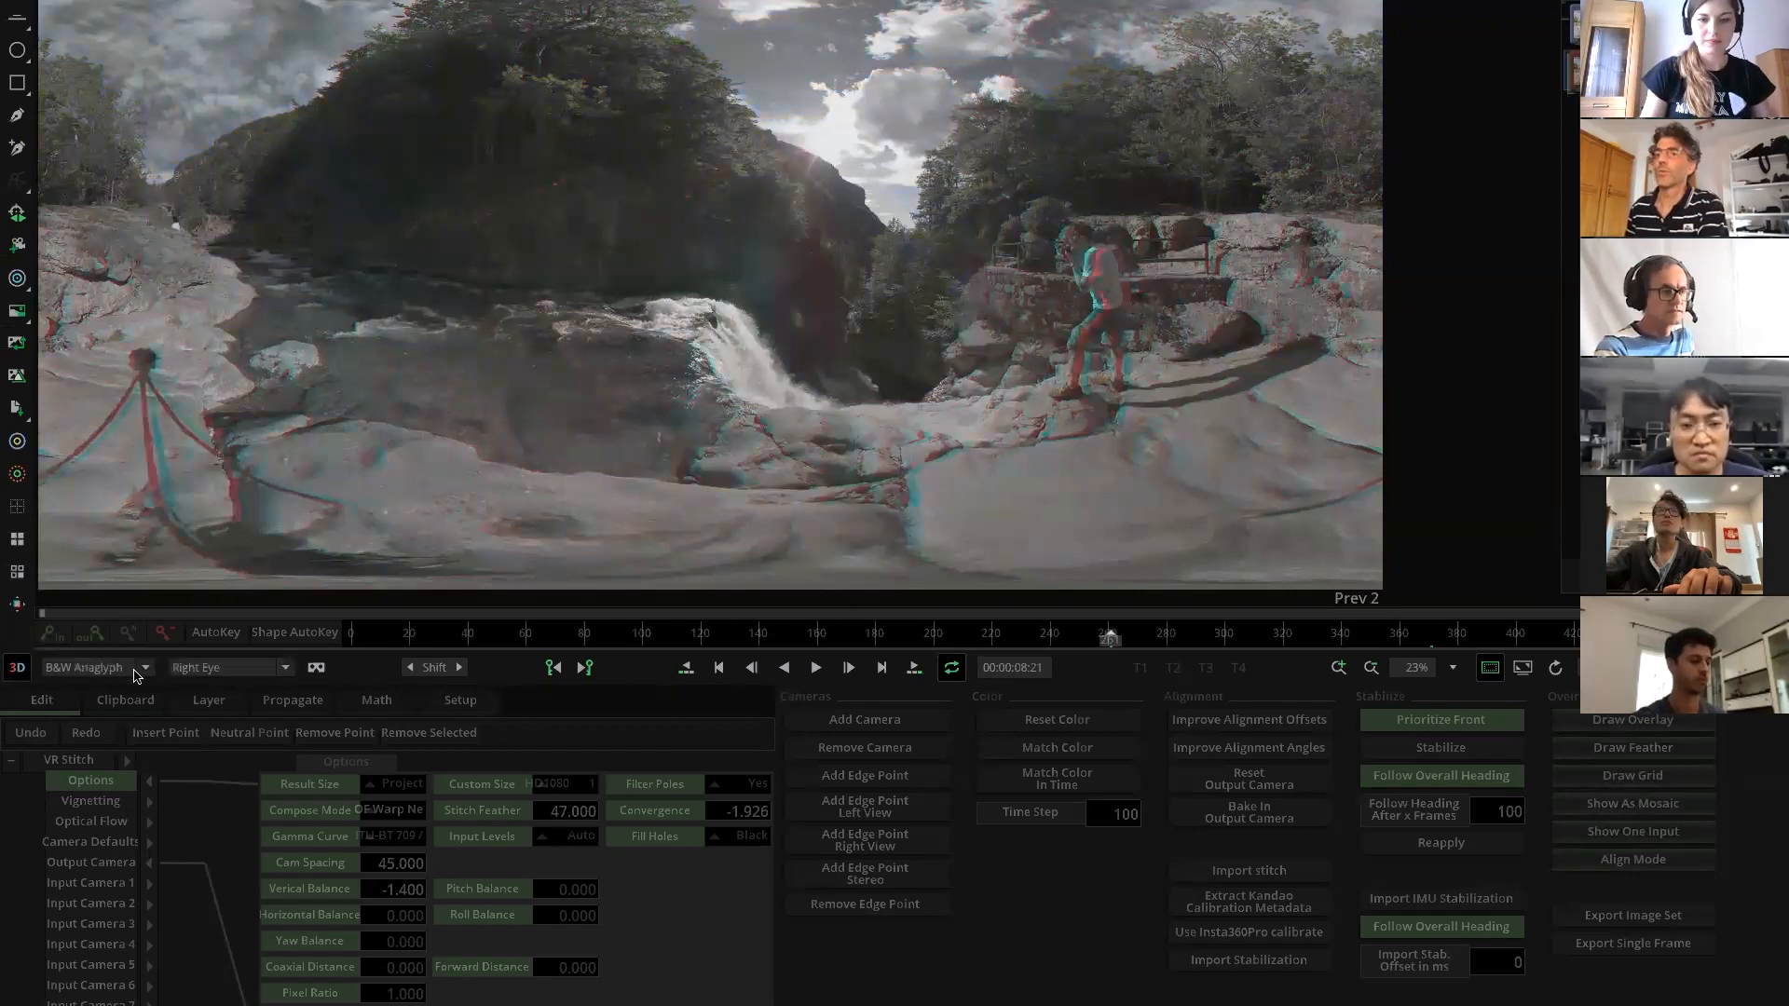
{"action": "scroll", "coordinate": [858, 380], "scroll_direction": "up", "scroll_amount": 3}
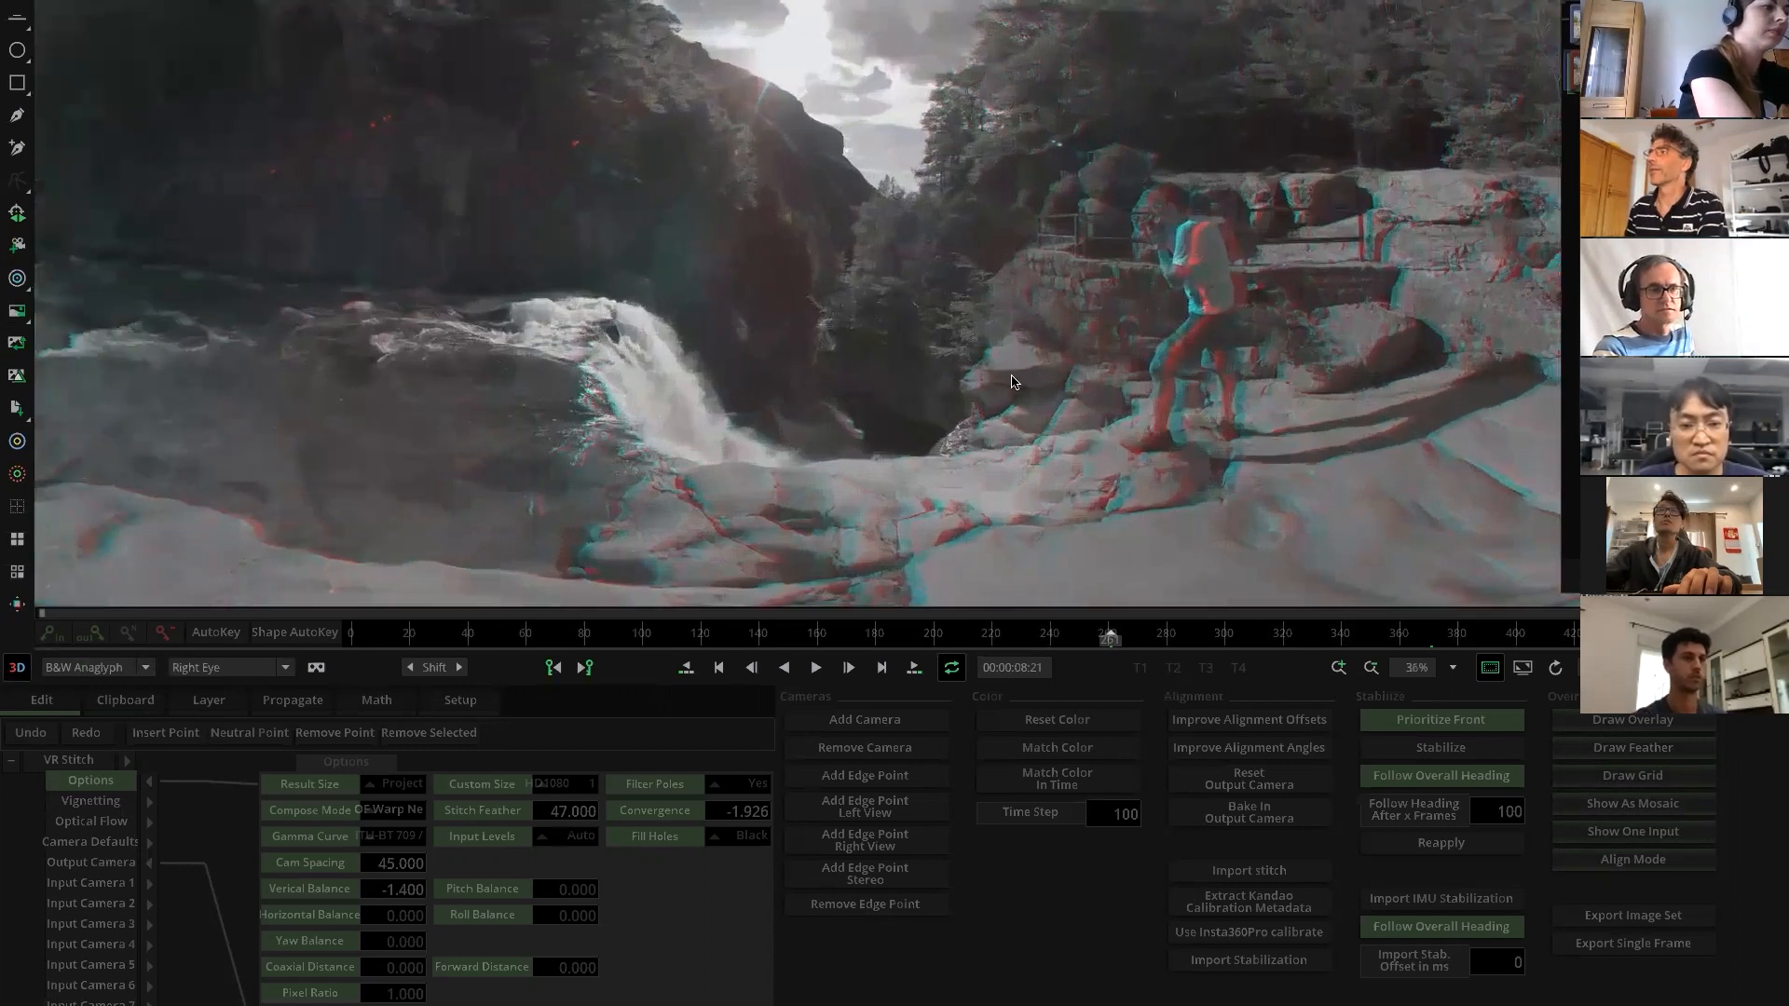
{"action": "scroll", "coordinate": [937, 386], "scroll_direction": "up", "scroll_amount": 2}
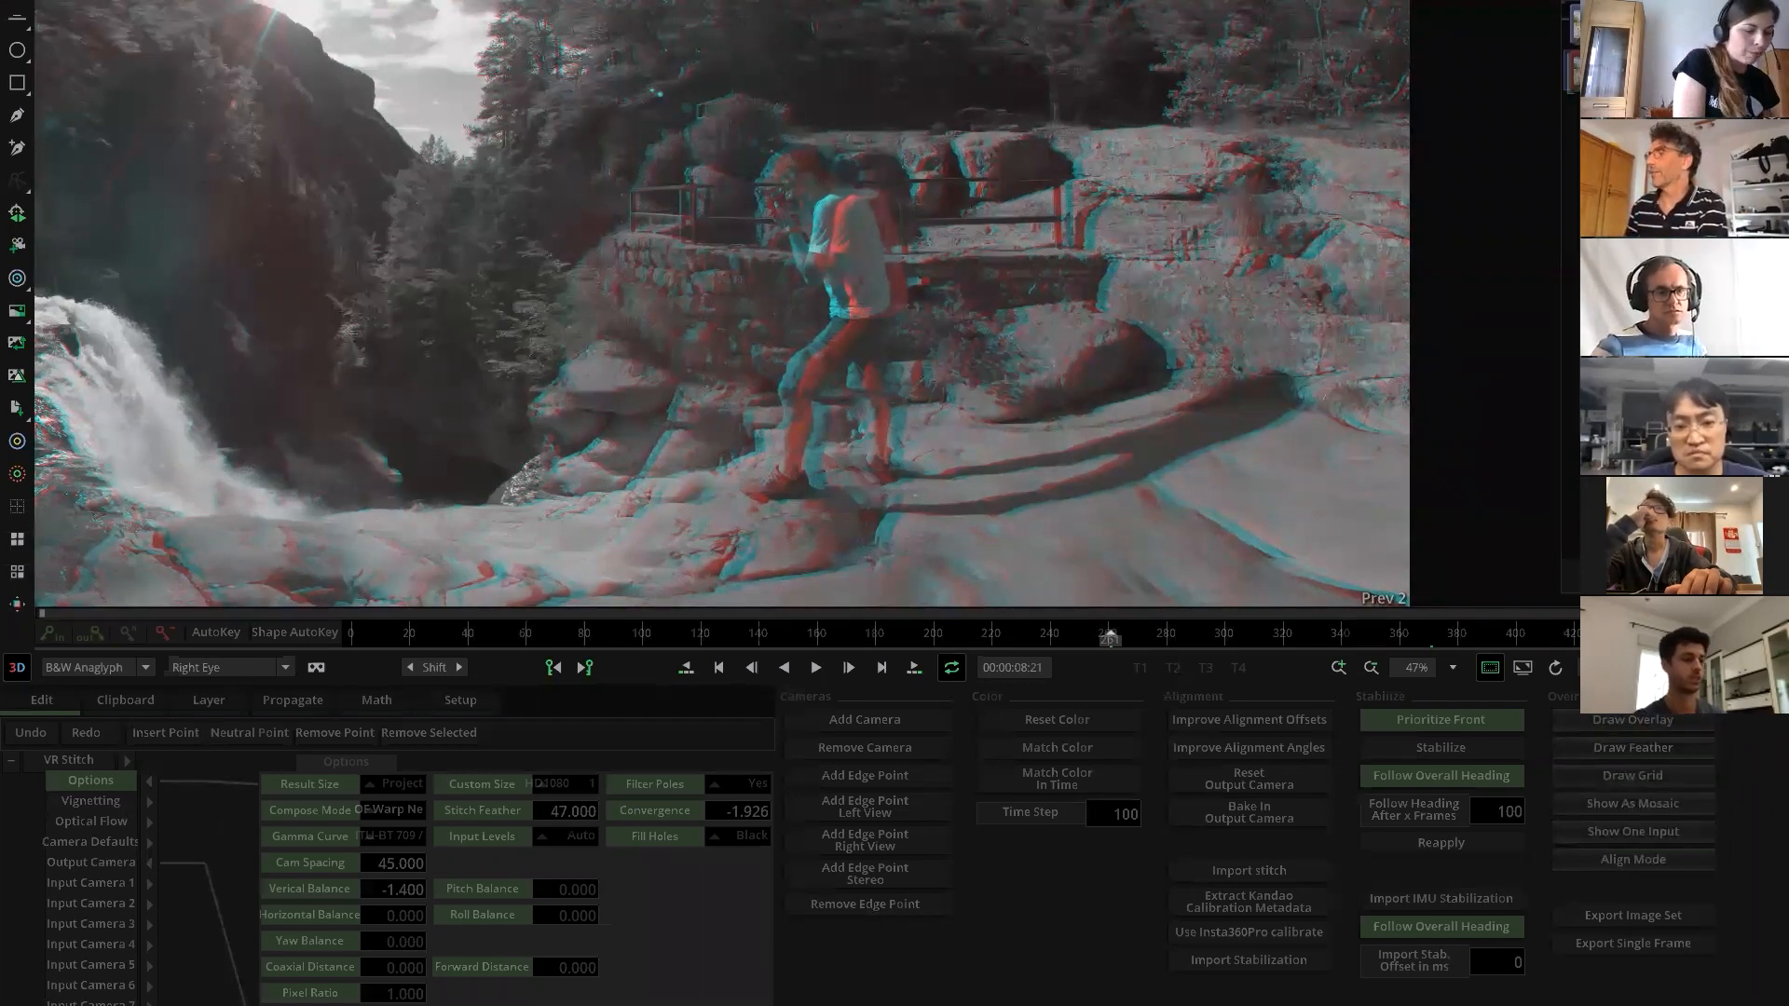
{"action": "key", "text": "Escape"}
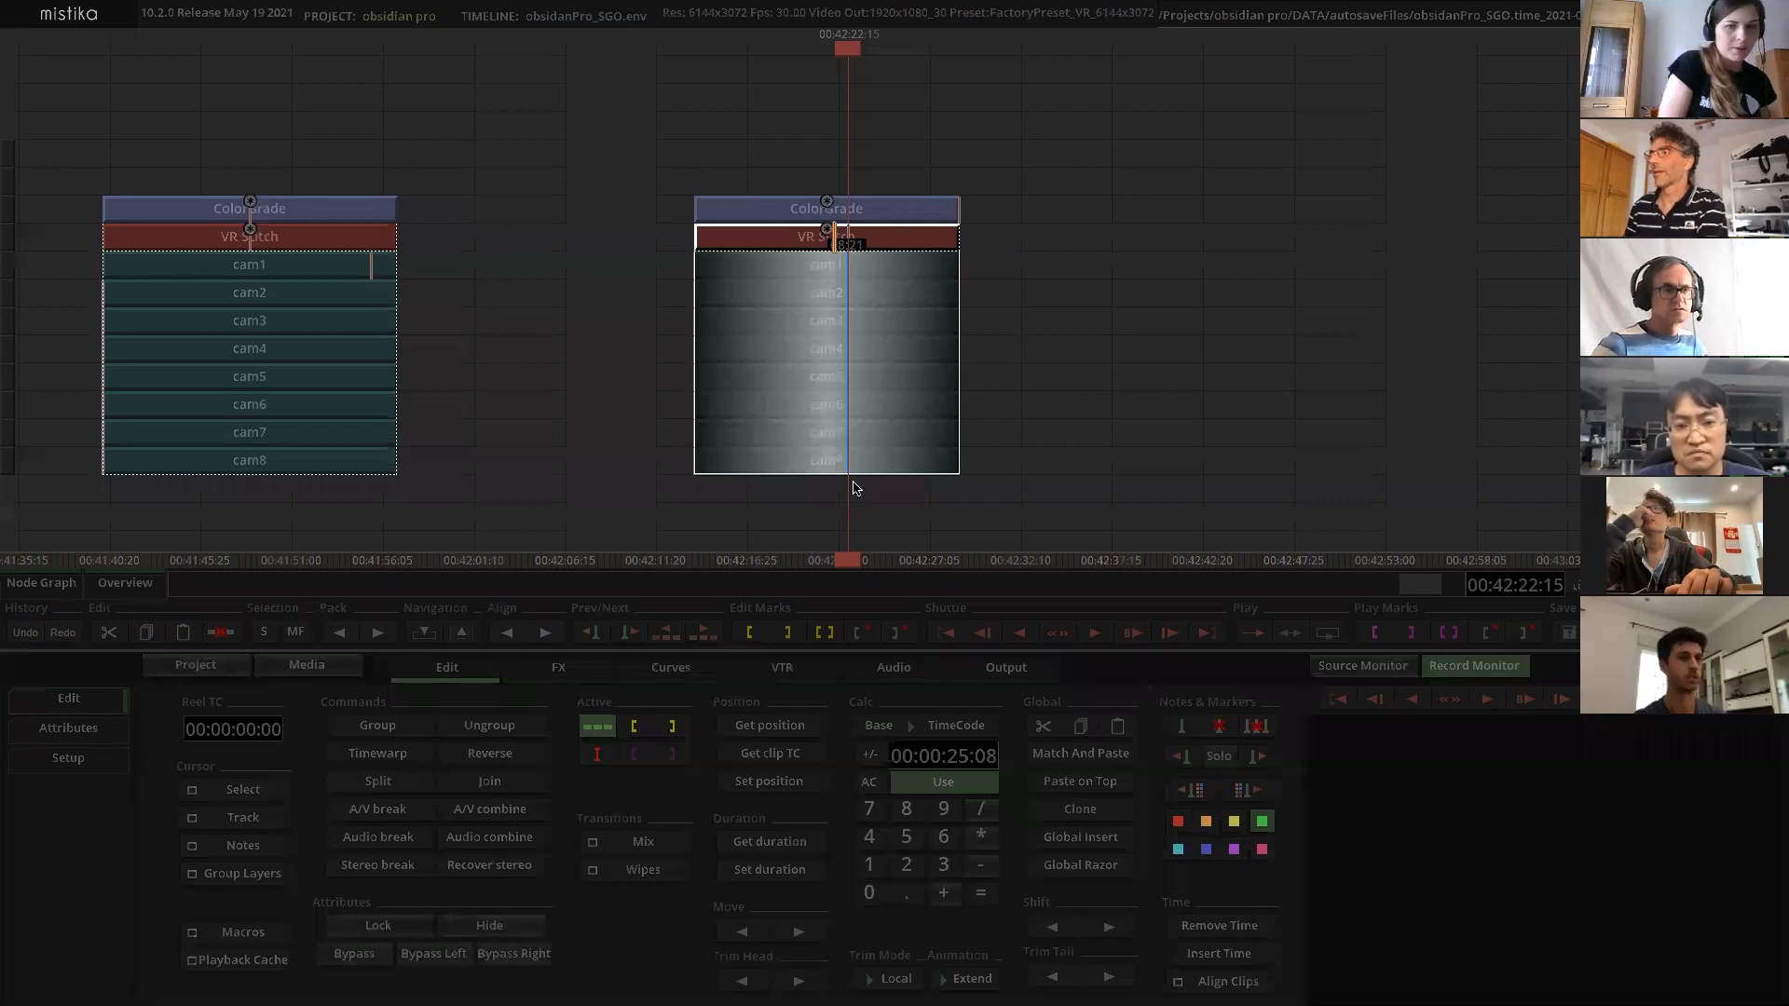
Add a Stereo 3D effect above the waterfall stack's ColorGrade and open it for editing
{"action": "left_click", "coordinate": [851, 202]}
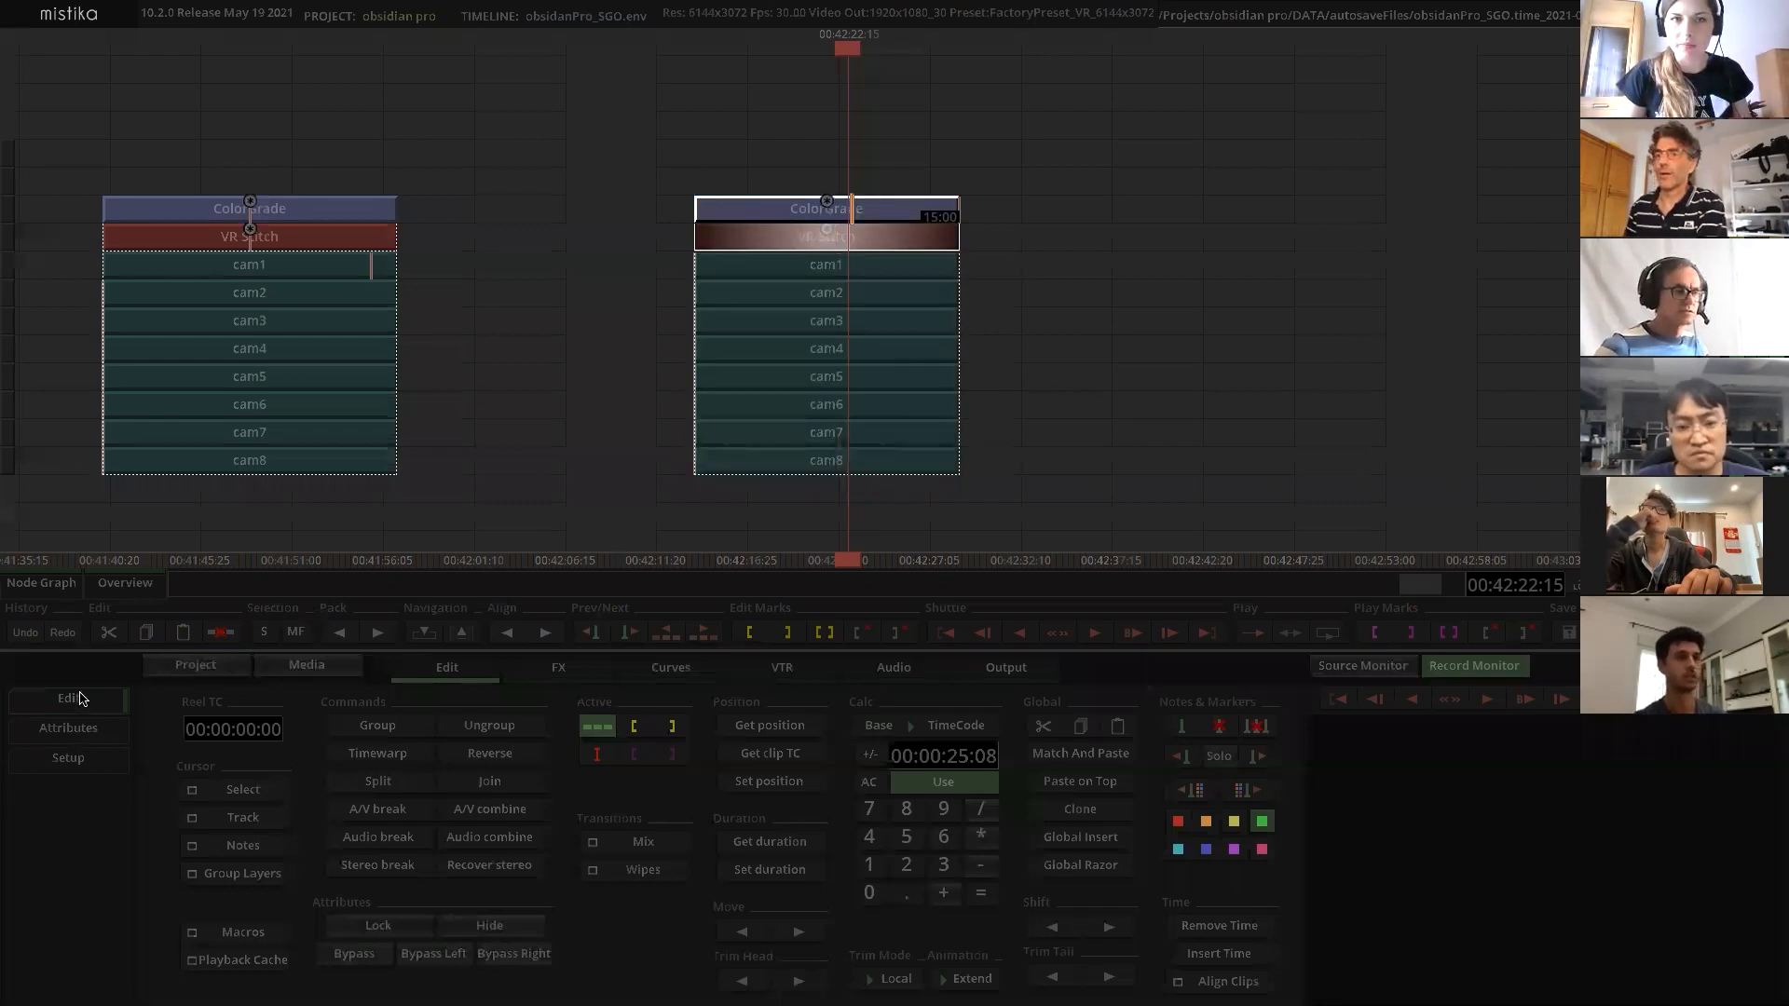
{"action": "left_click", "coordinate": [570, 673]}
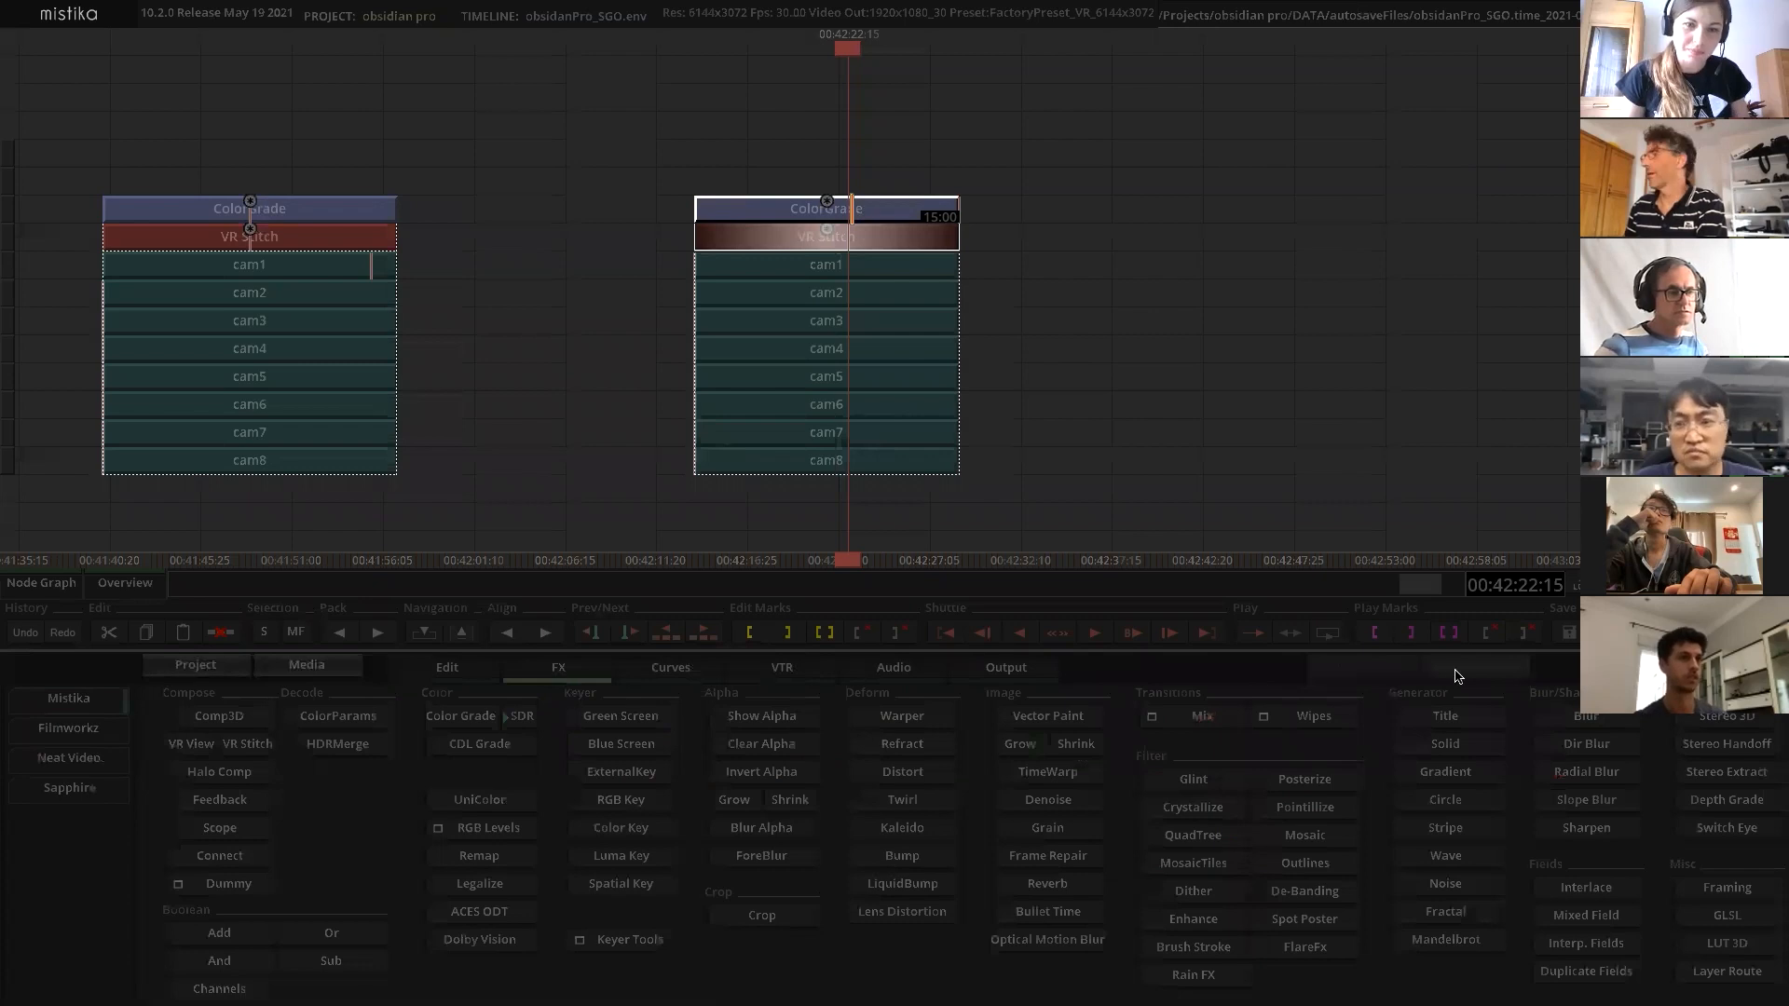
{"action": "left_click", "coordinate": [1731, 717]}
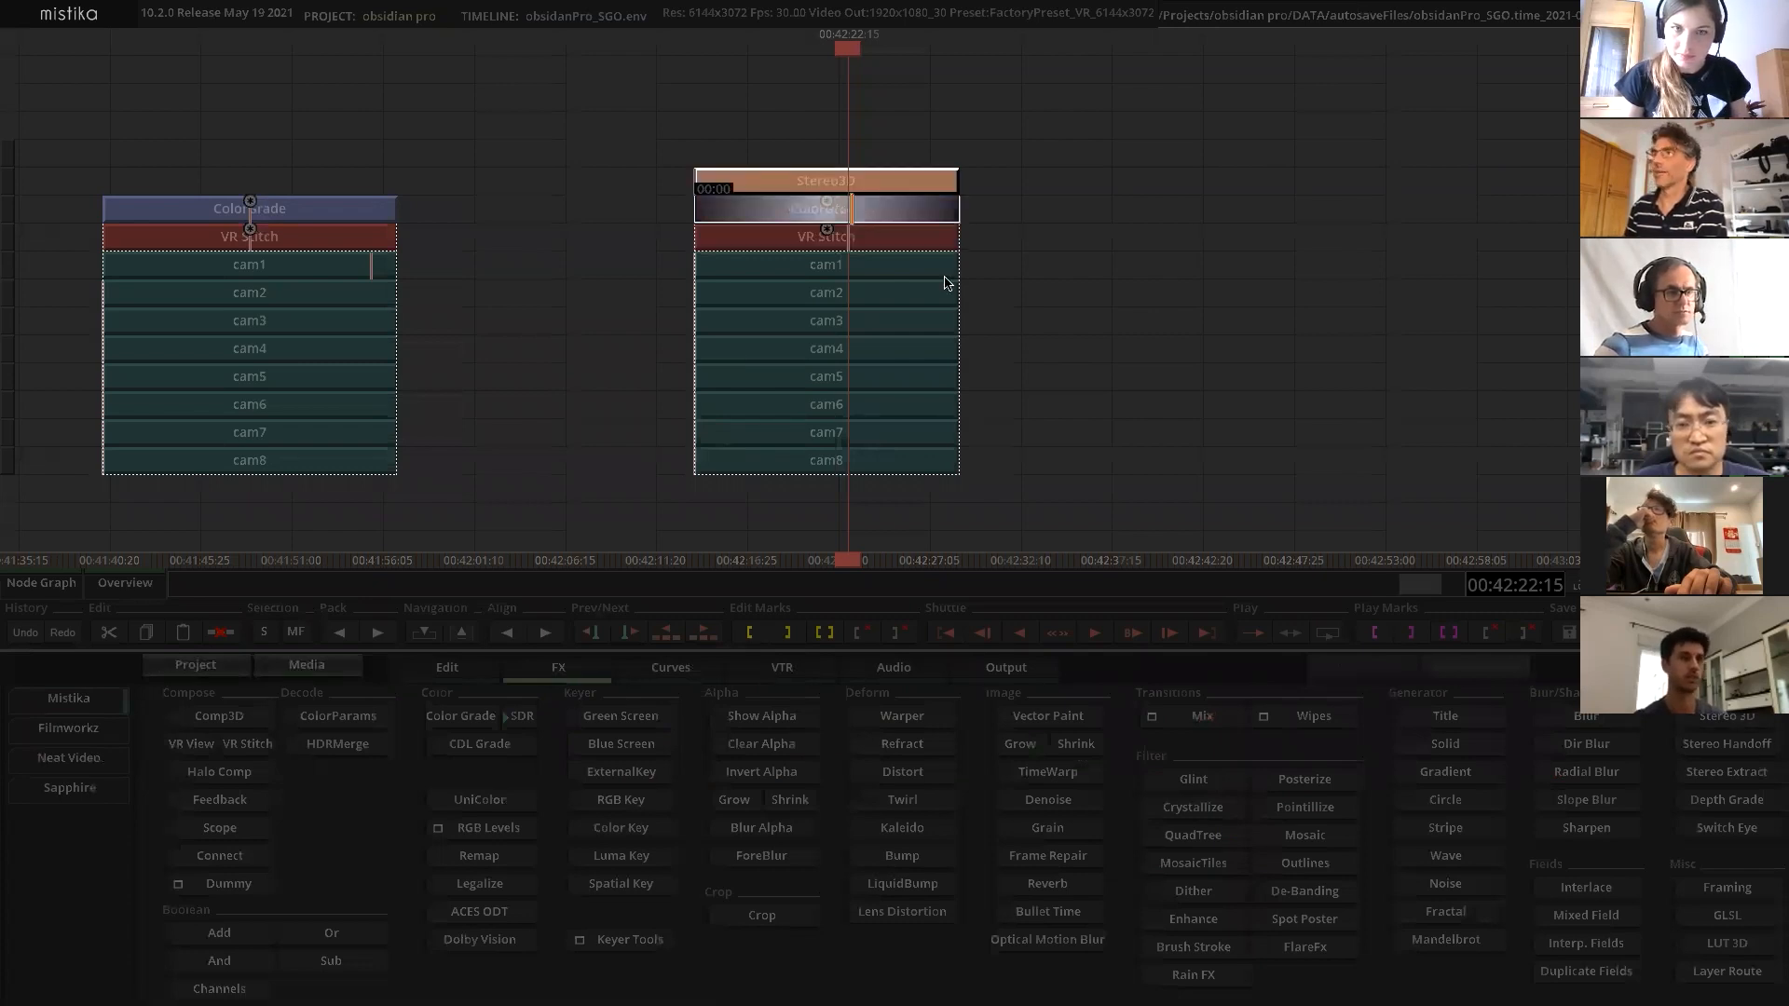
{"action": "double_click", "coordinate": [846, 183]}
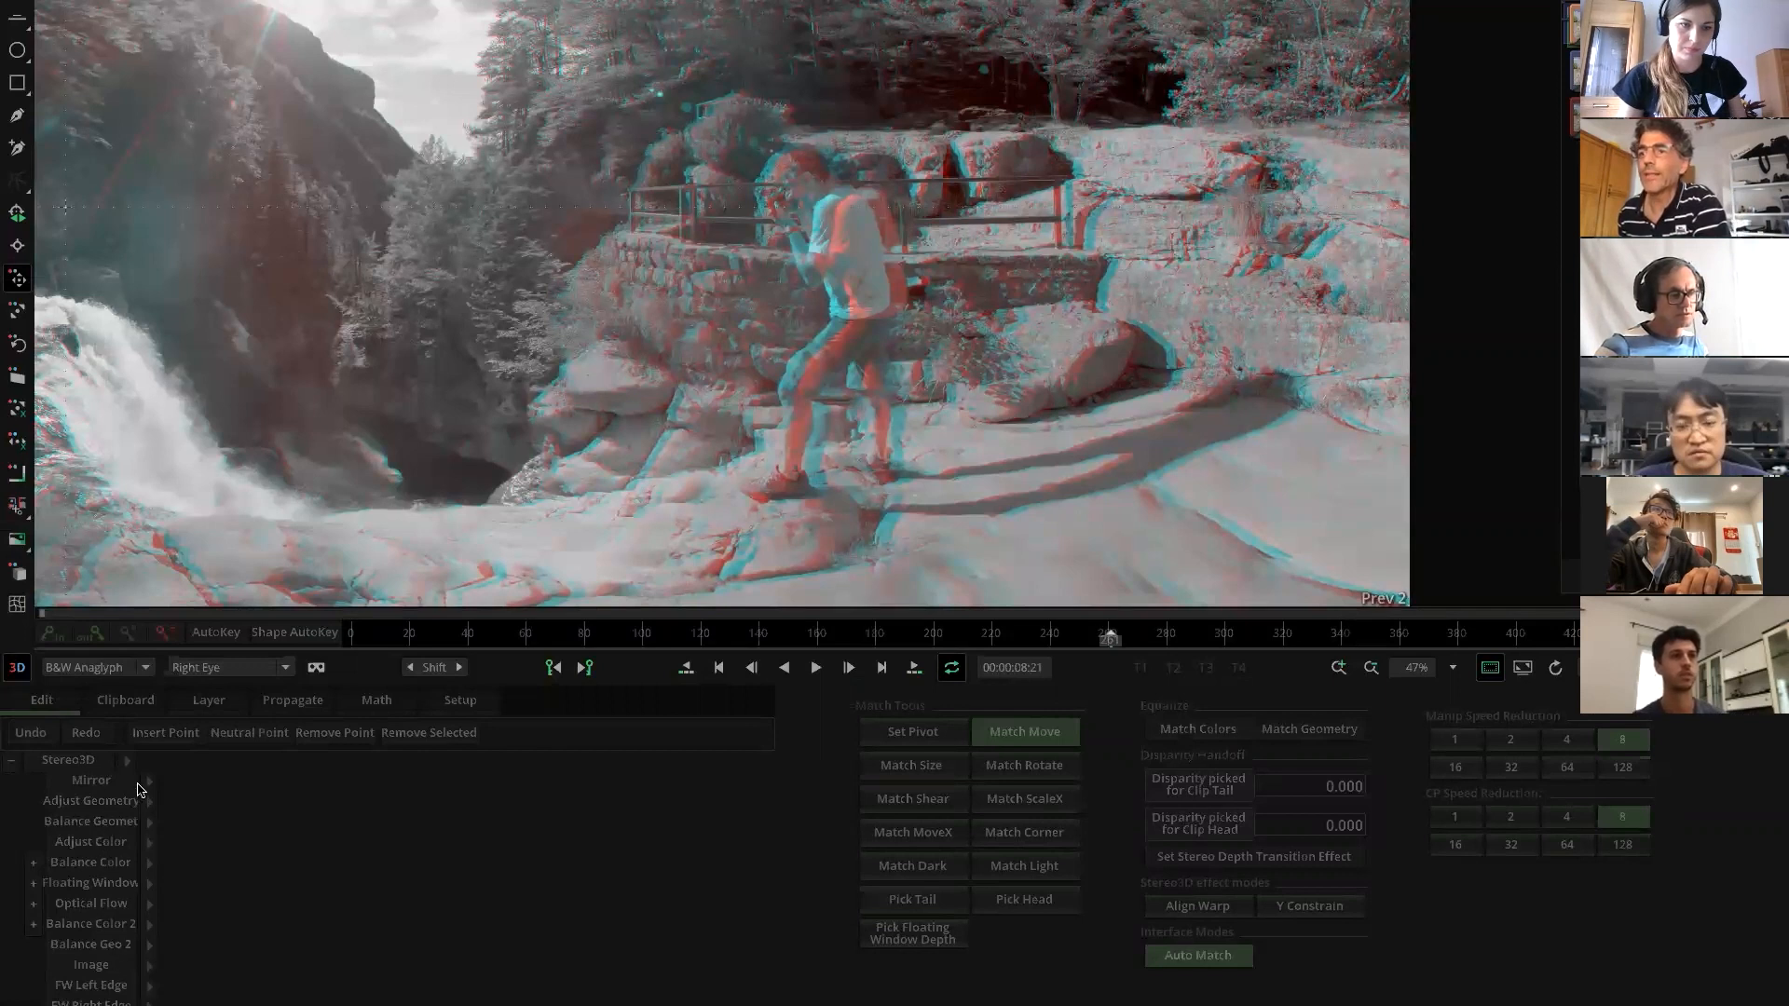
Set the Stereo3D effect's Optical Flow mode to AlignXY
{"action": "left_click", "coordinate": [148, 904]}
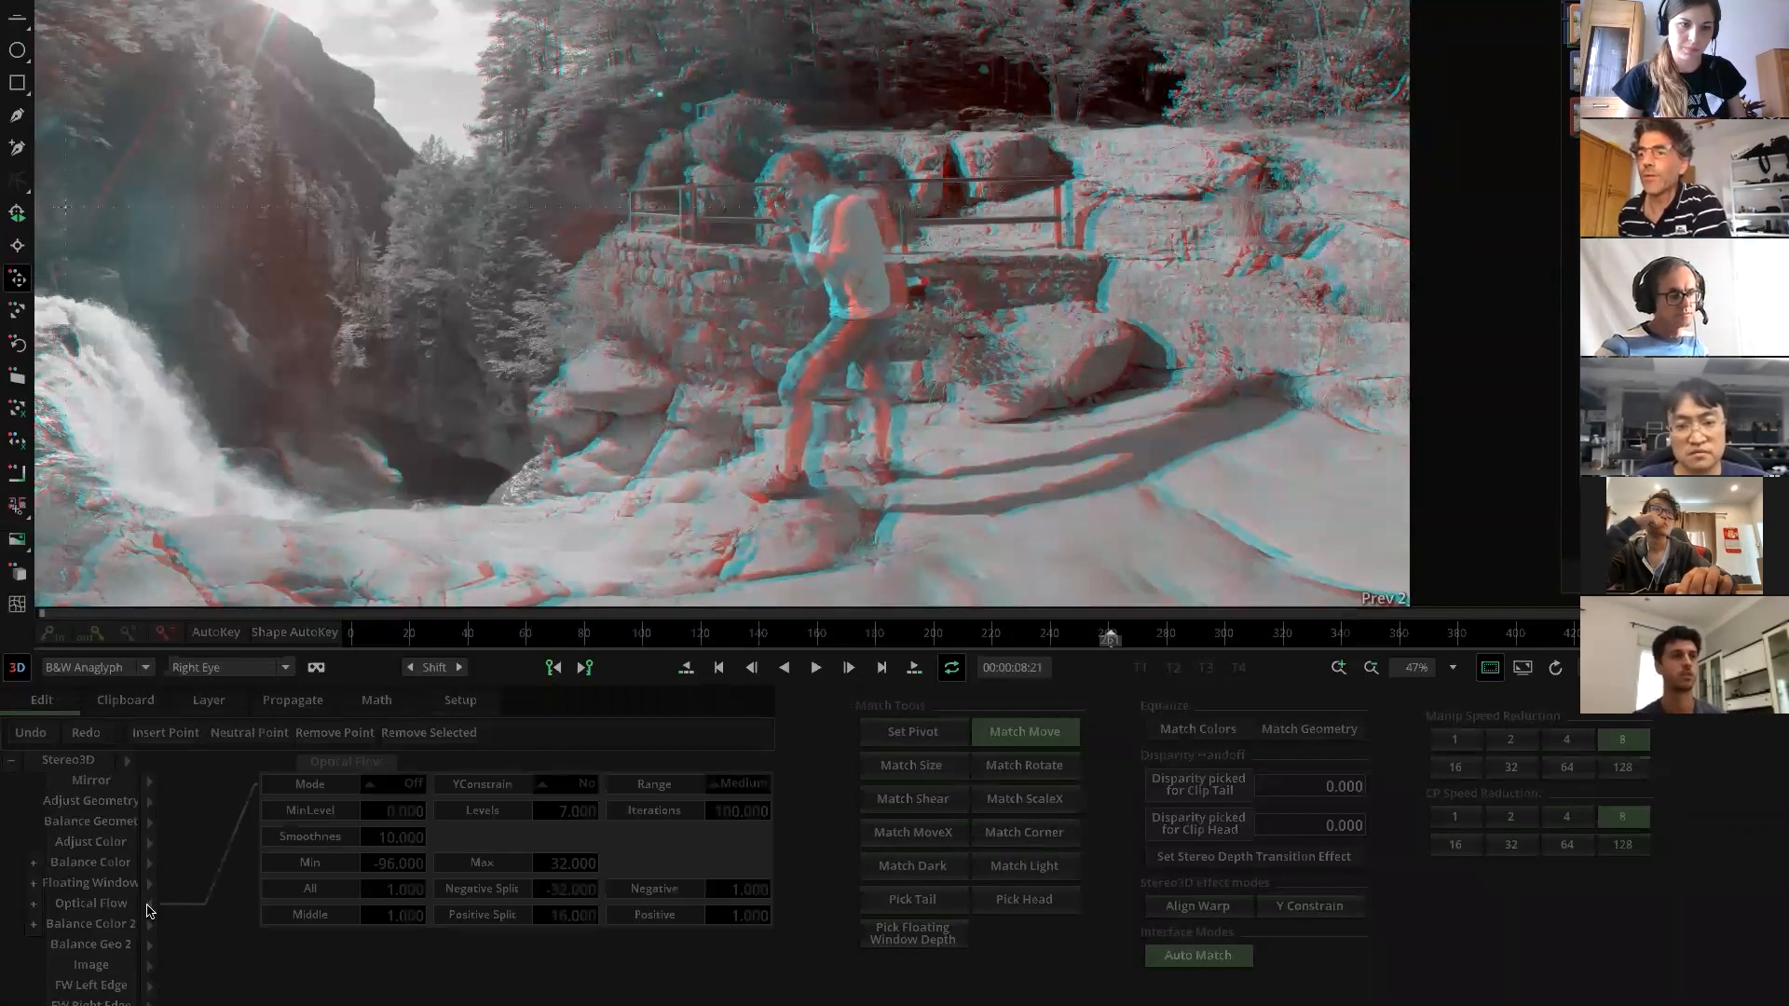
{"action": "left_click", "coordinate": [377, 793]}
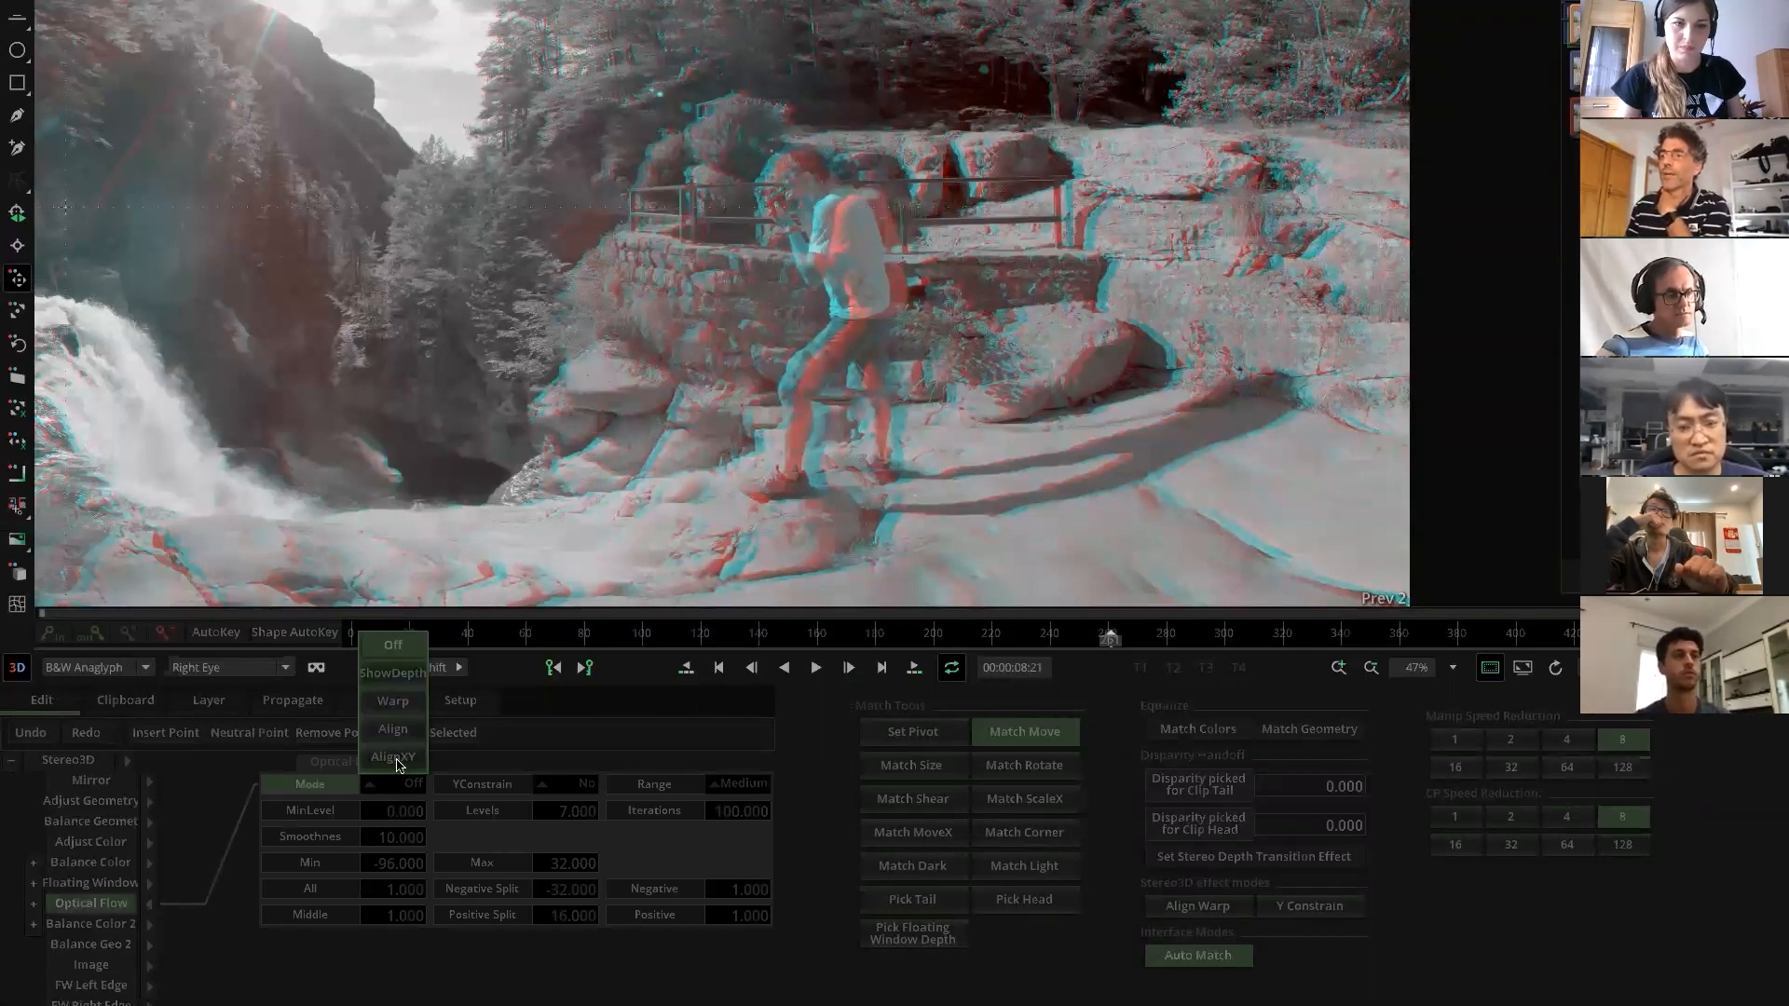
{"action": "left_click", "coordinate": [398, 762]}
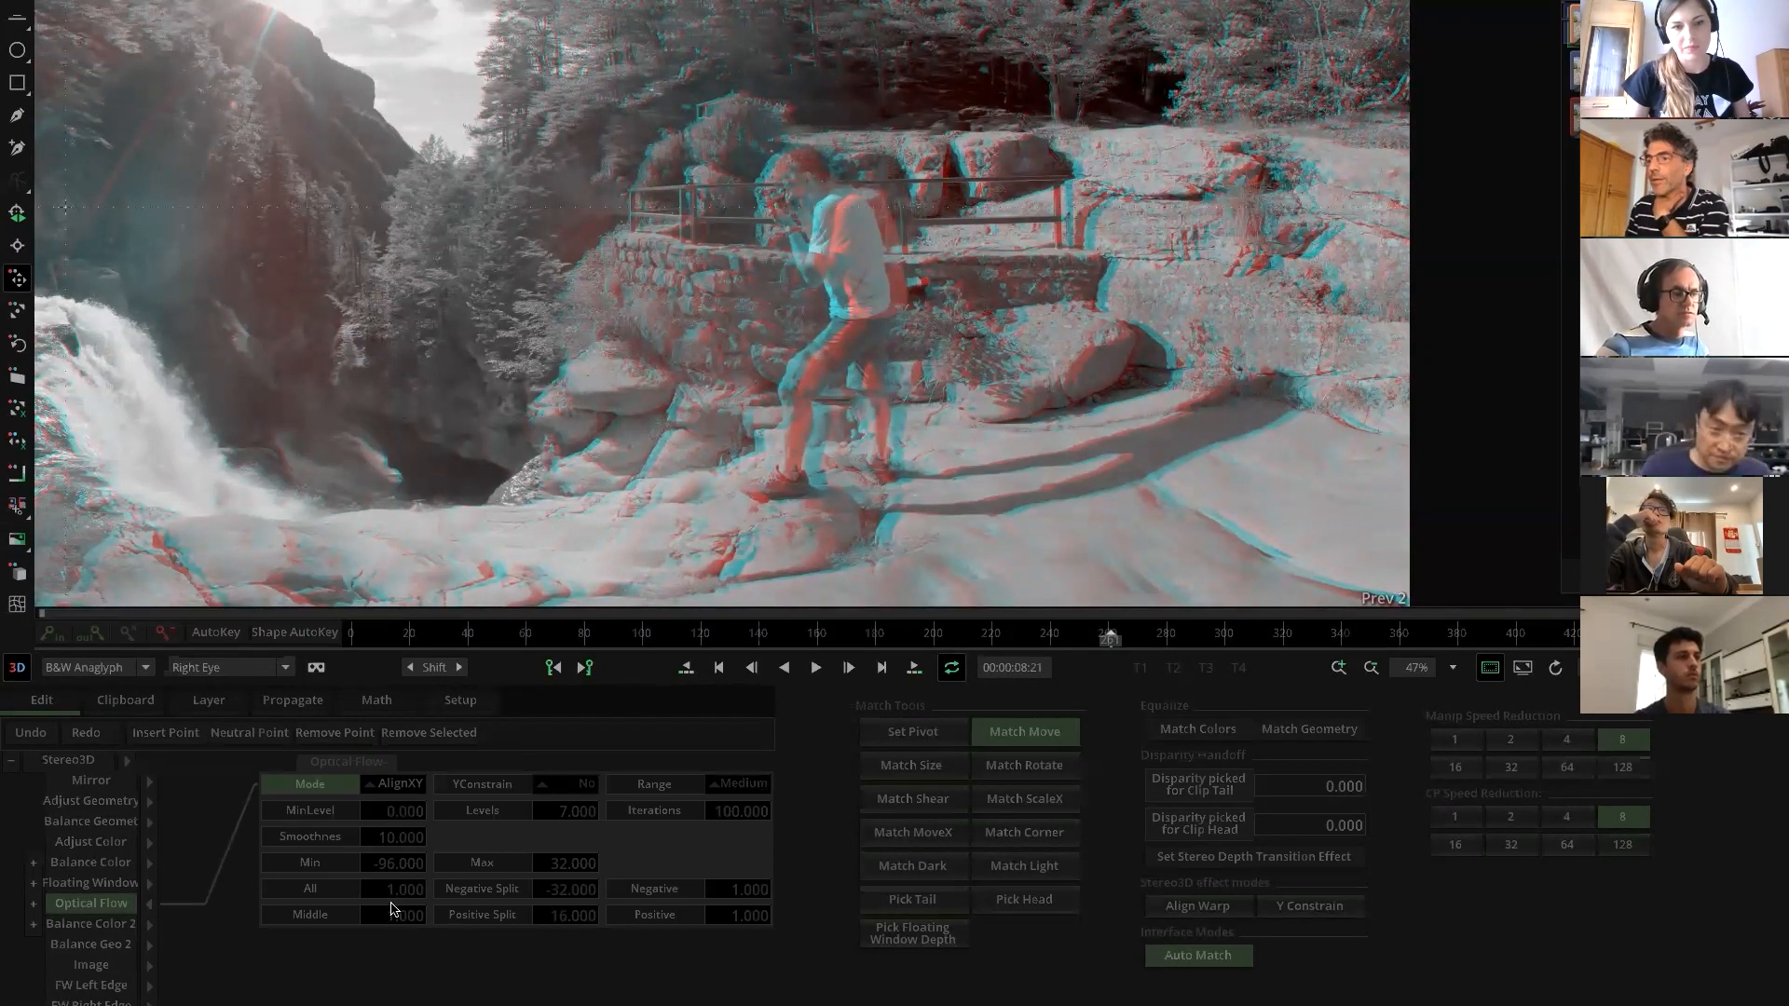
Try different overall stereo depth strengths and set the Optical Flow All value to 0.5
{"action": "left_click", "coordinate": [397, 891]}
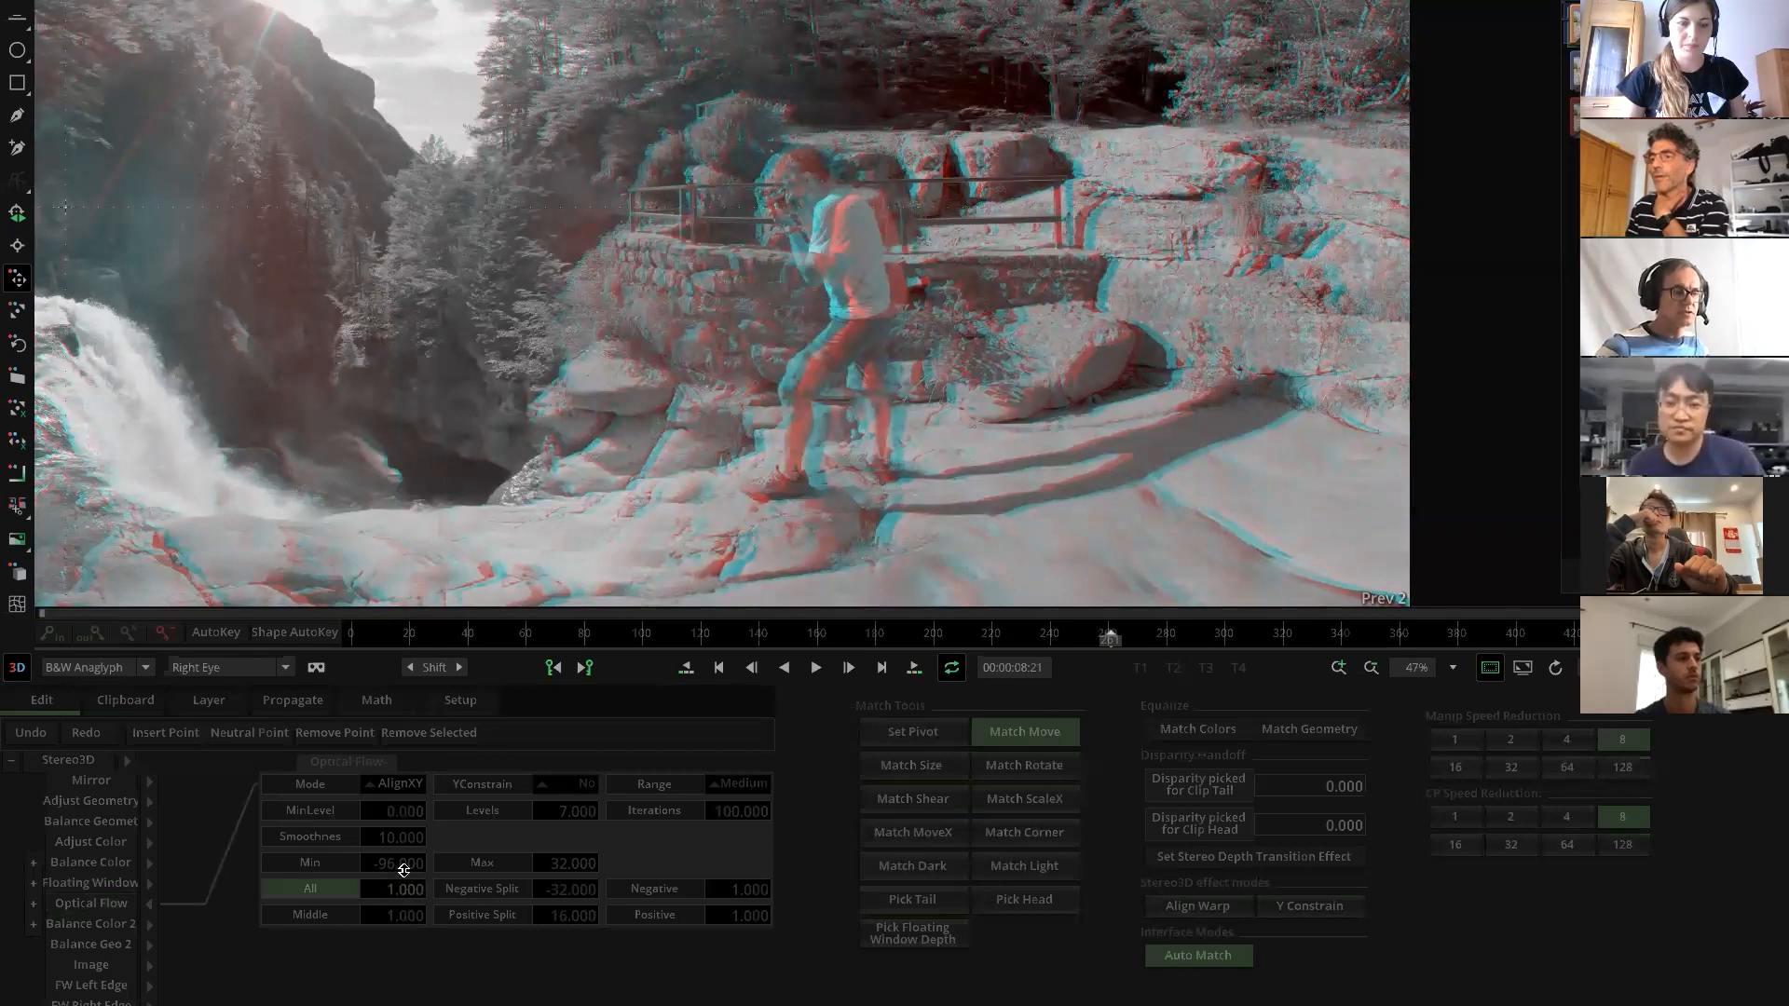
{"action": "left_click_drag", "start_coordinate": [403, 874], "coordinate": [405, 893]}
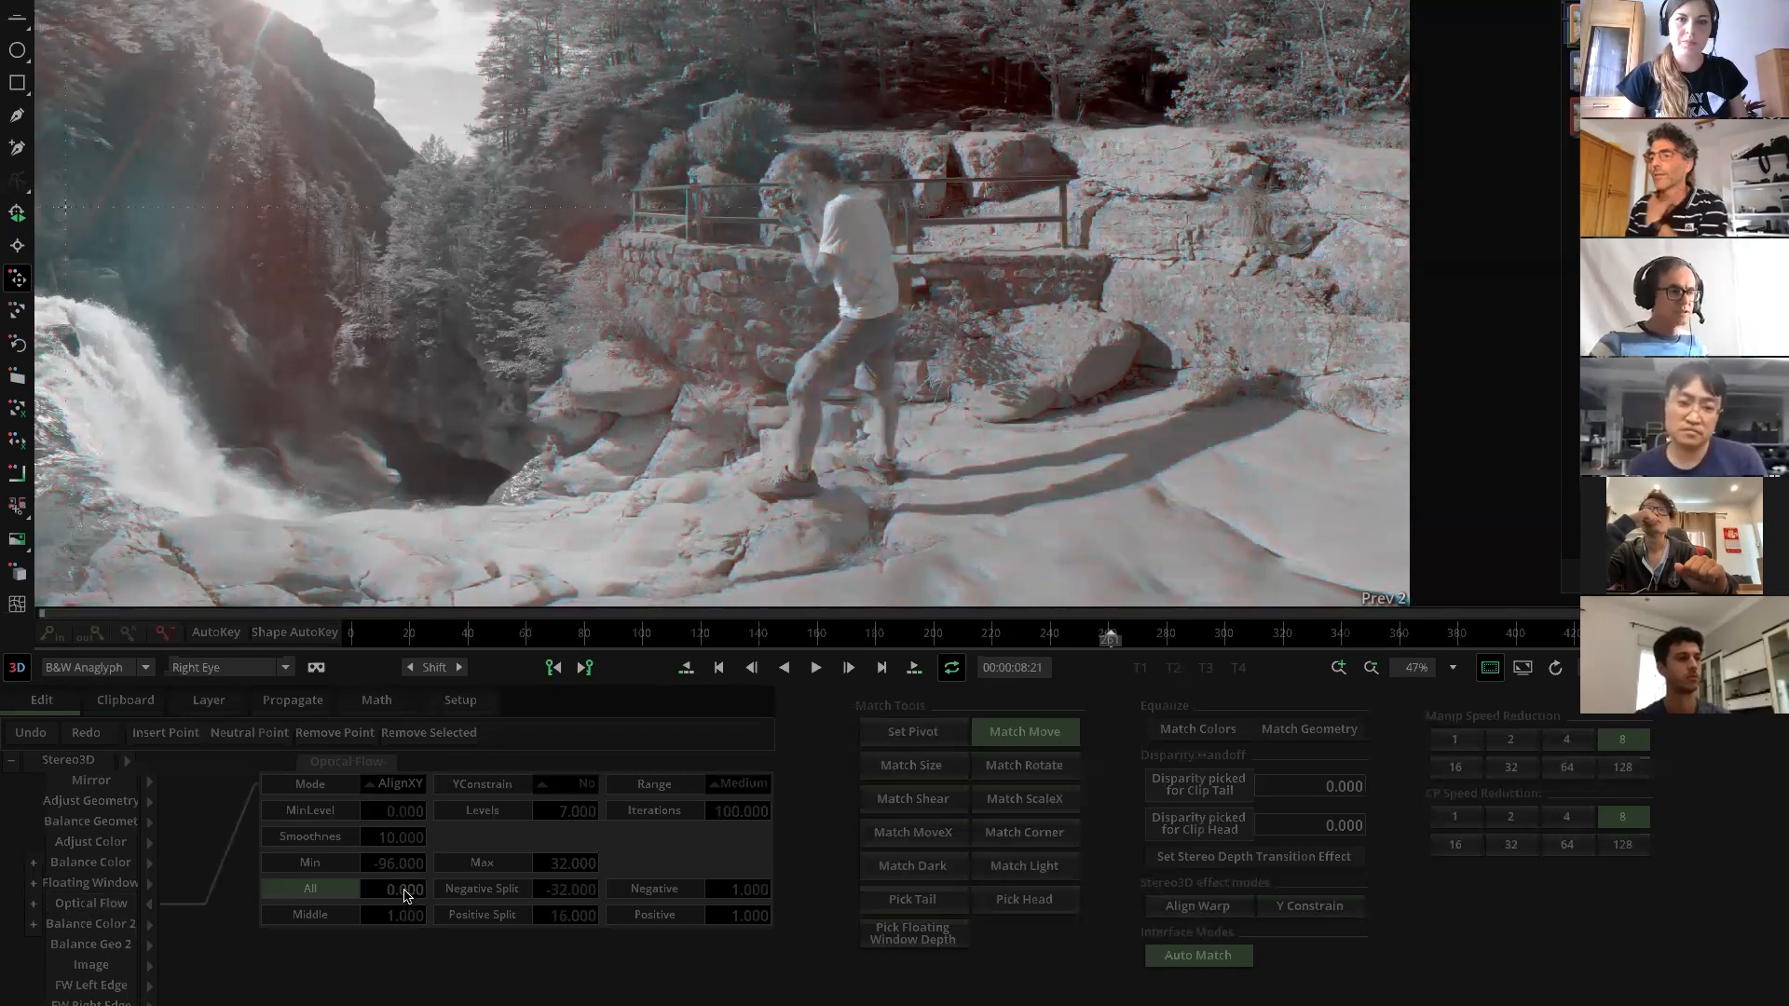
{"action": "left_click", "coordinate": [405, 895]}
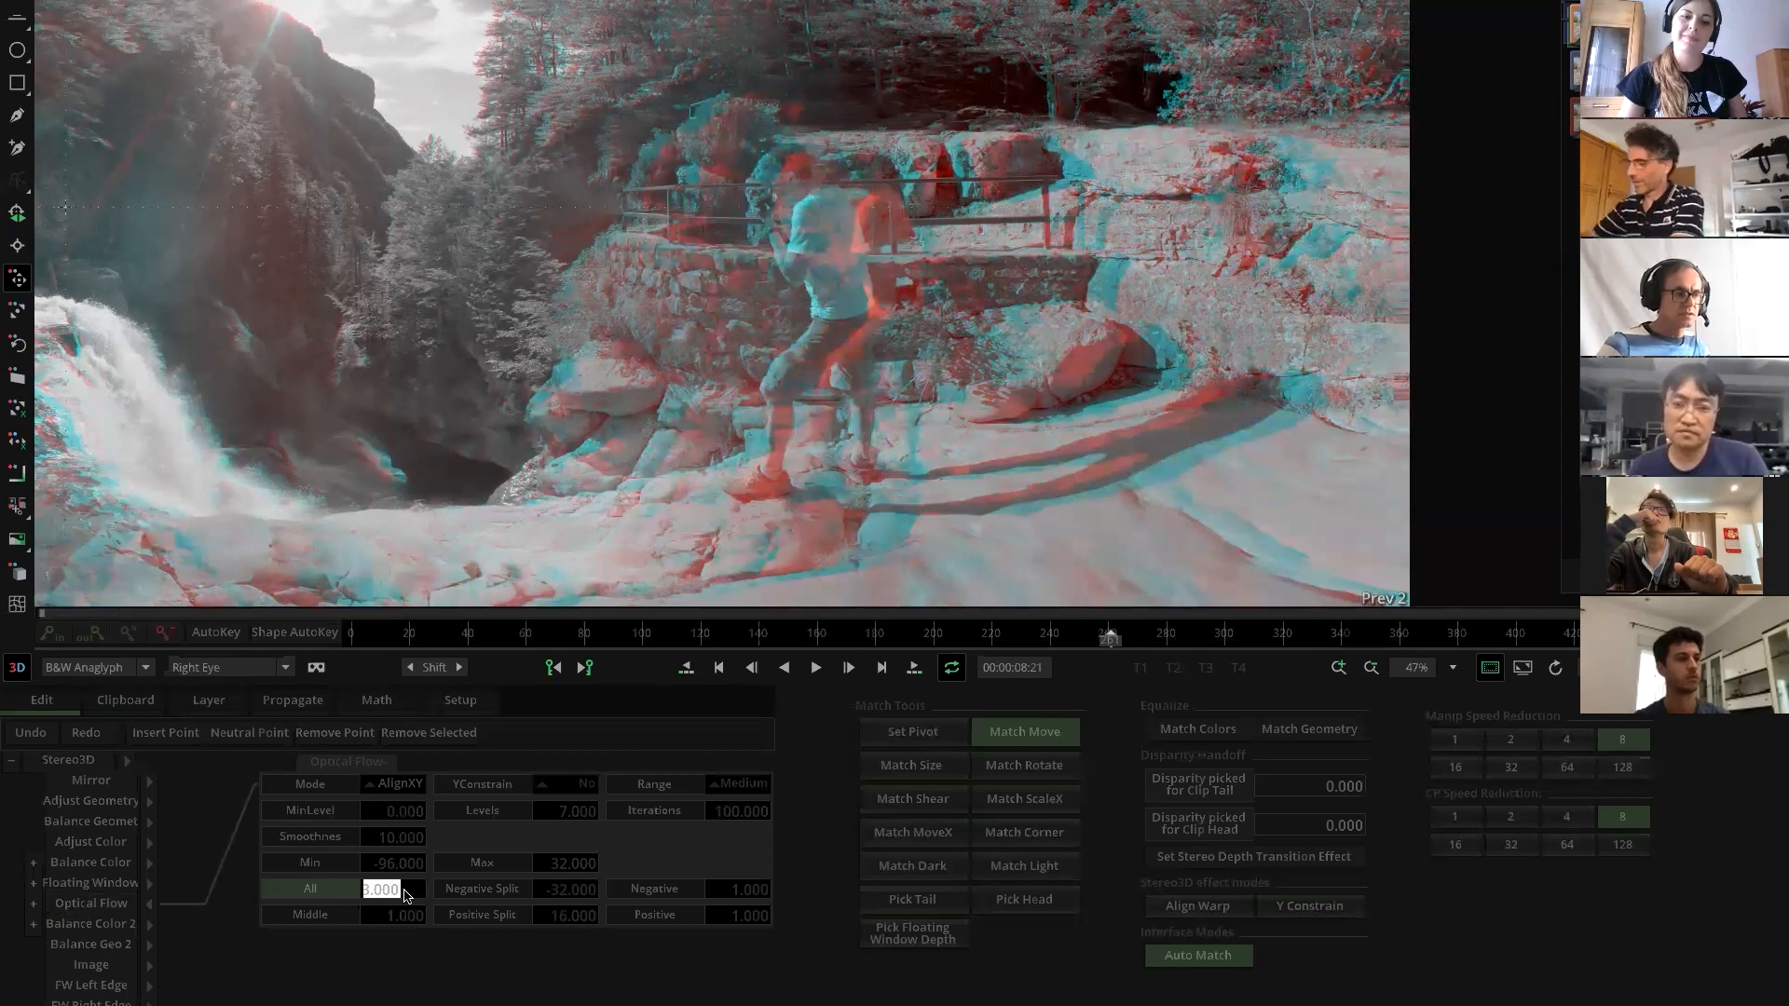
{"action": "type", "text": "0.5"}
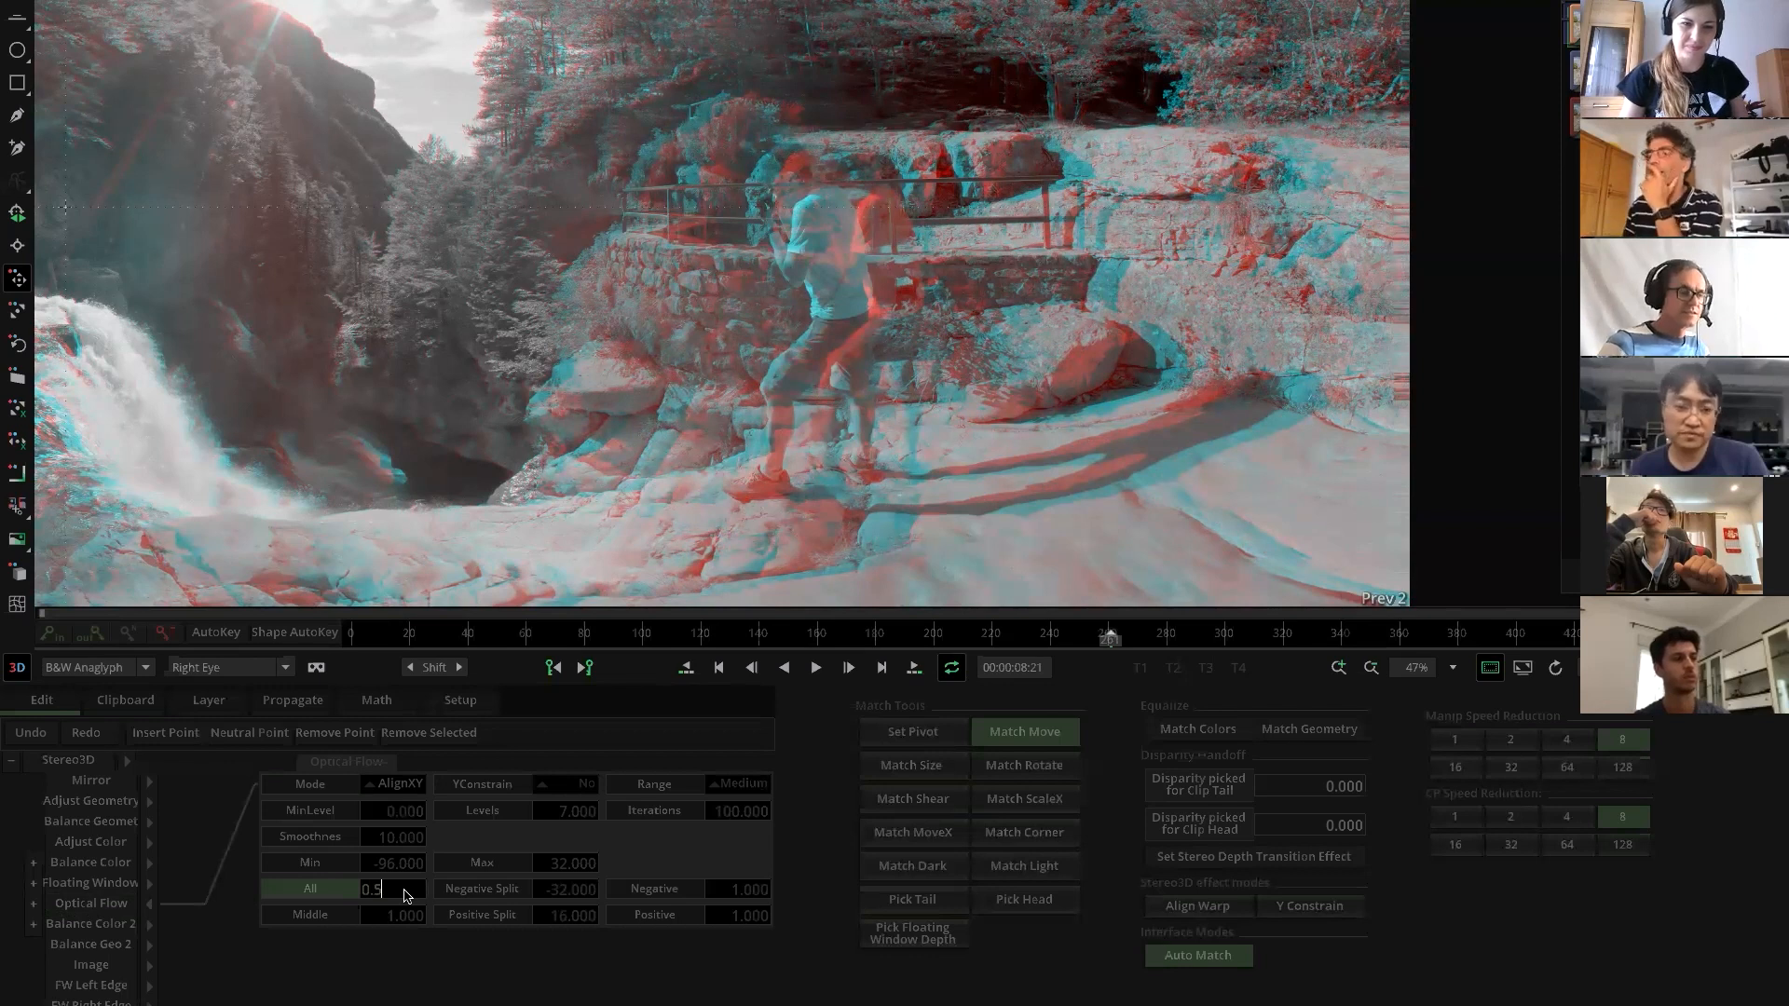
{"action": "key", "text": "Return"}
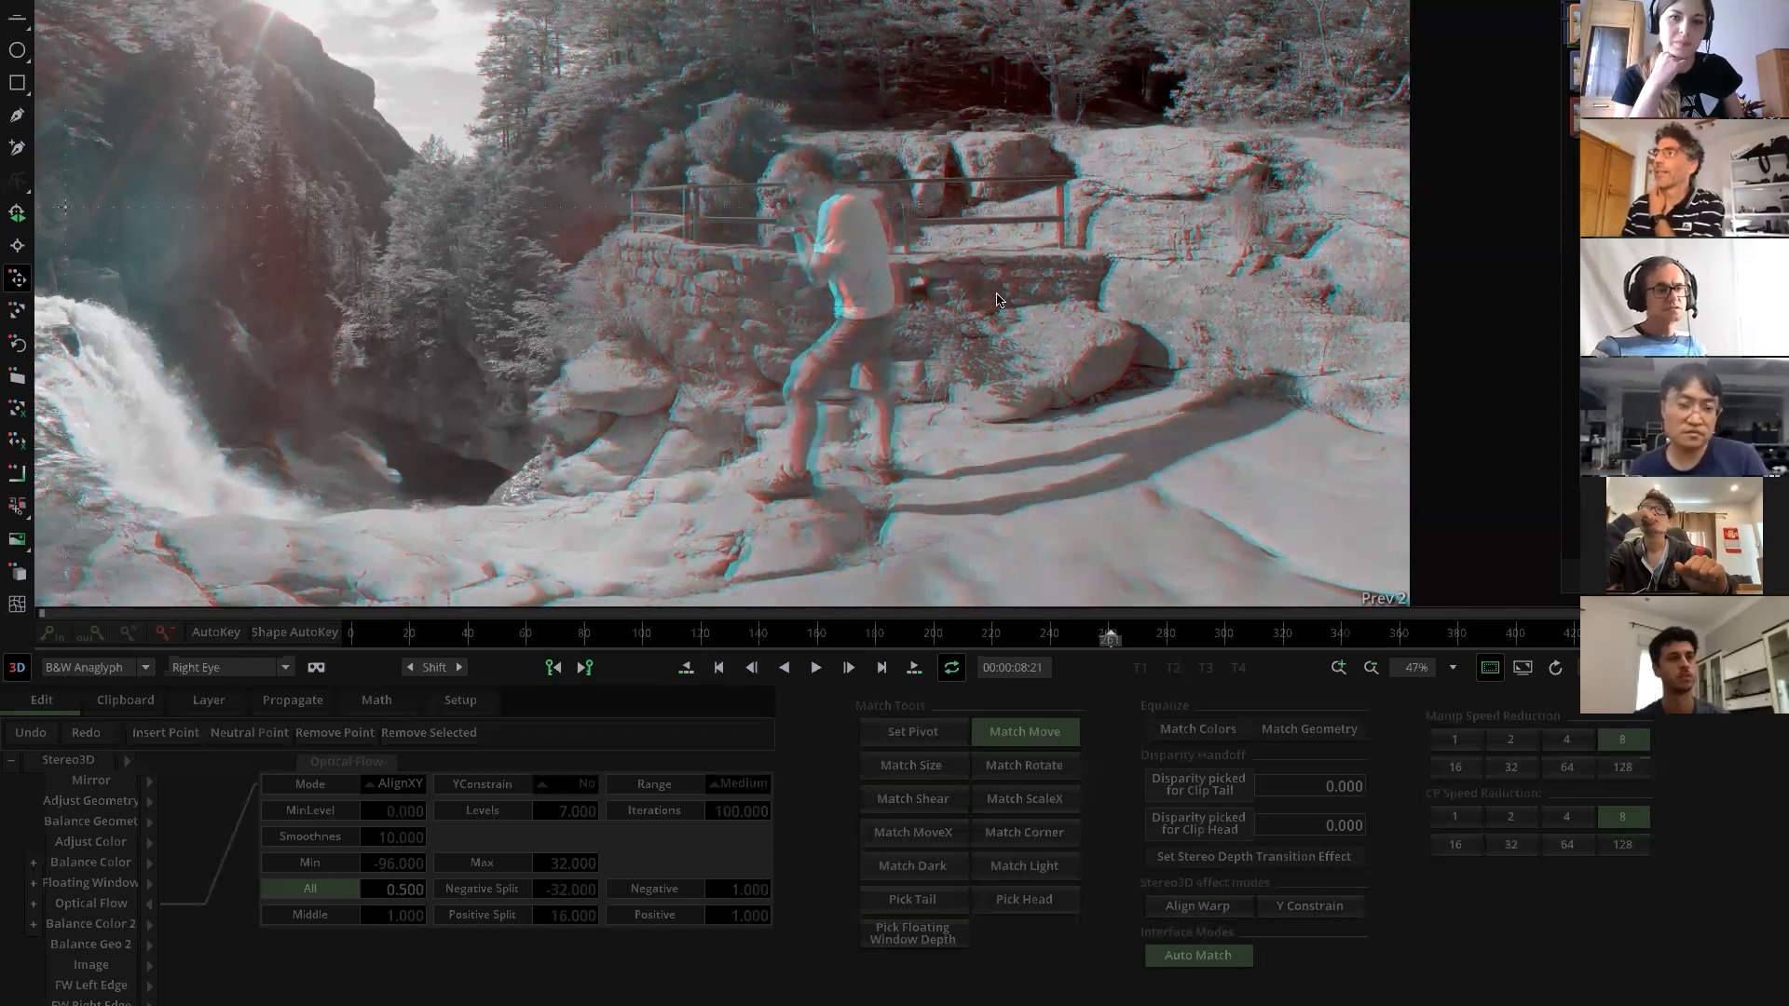
Examine the adjusted stereo depth in the anaglyph view around the photographer, the falls and the full panorama
{"action": "left_click_drag", "start_coordinate": [996, 294], "coordinate": [978, 327]}
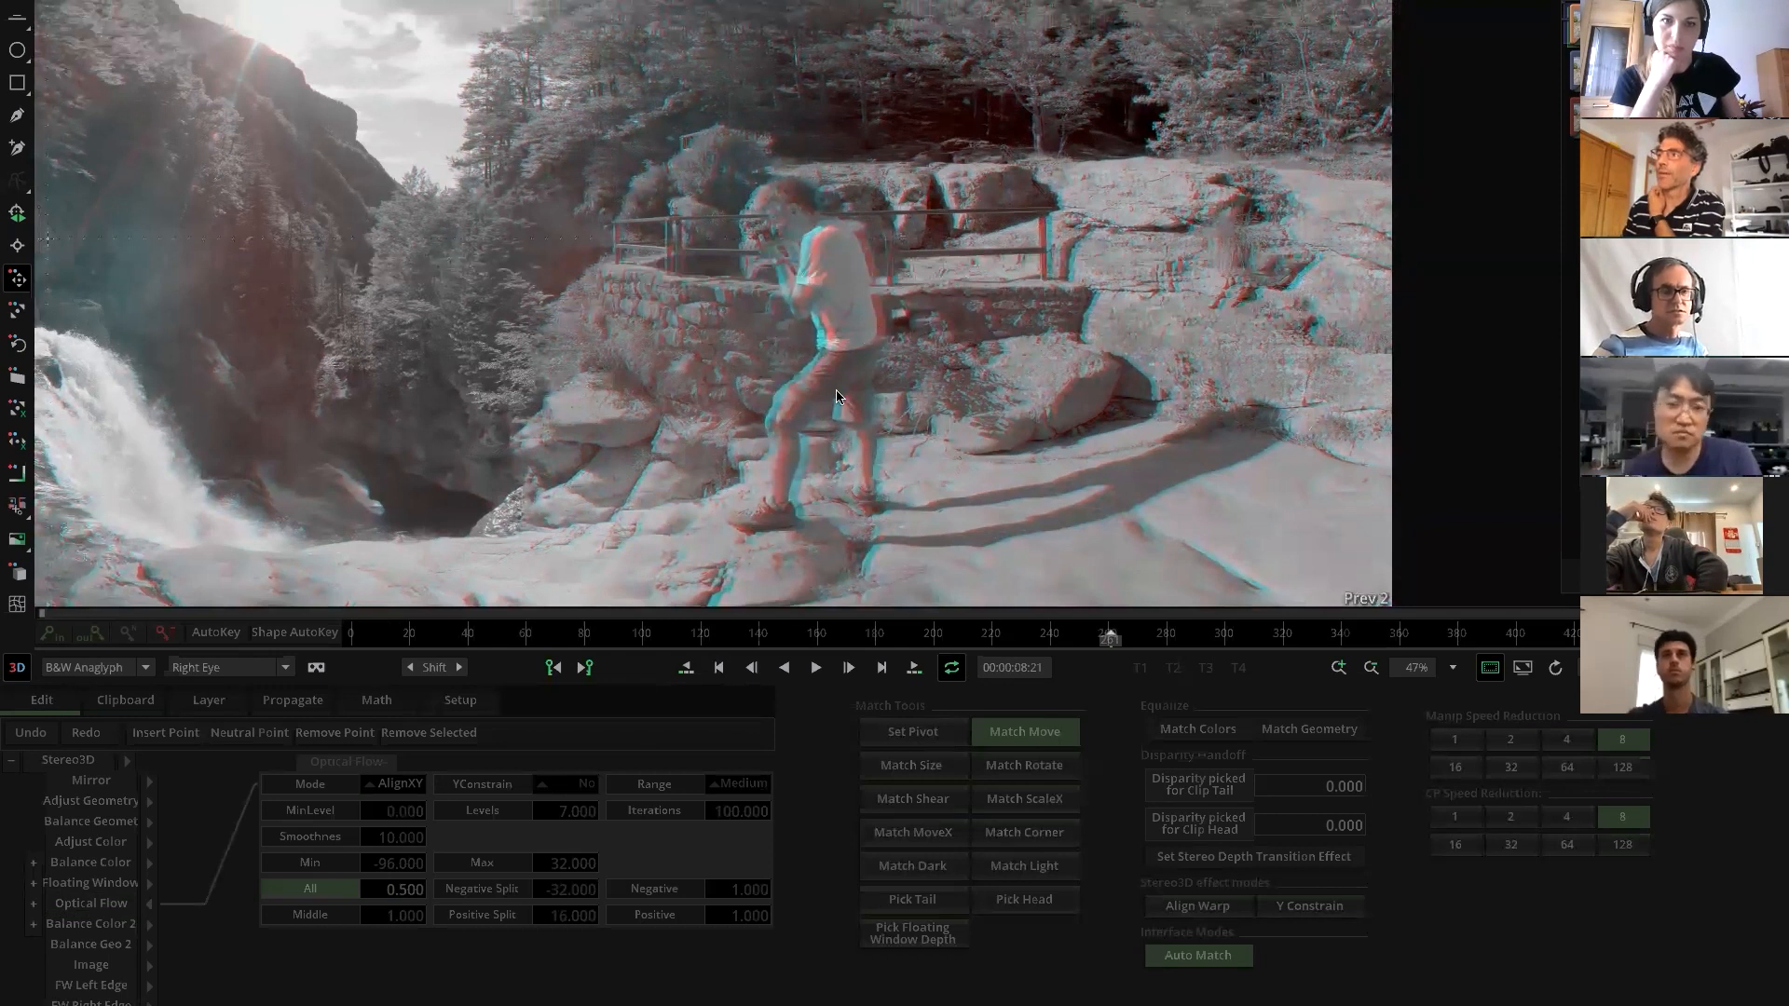
{"action": "scroll", "coordinate": [836, 396], "scroll_direction": "up", "scroll_amount": 5}
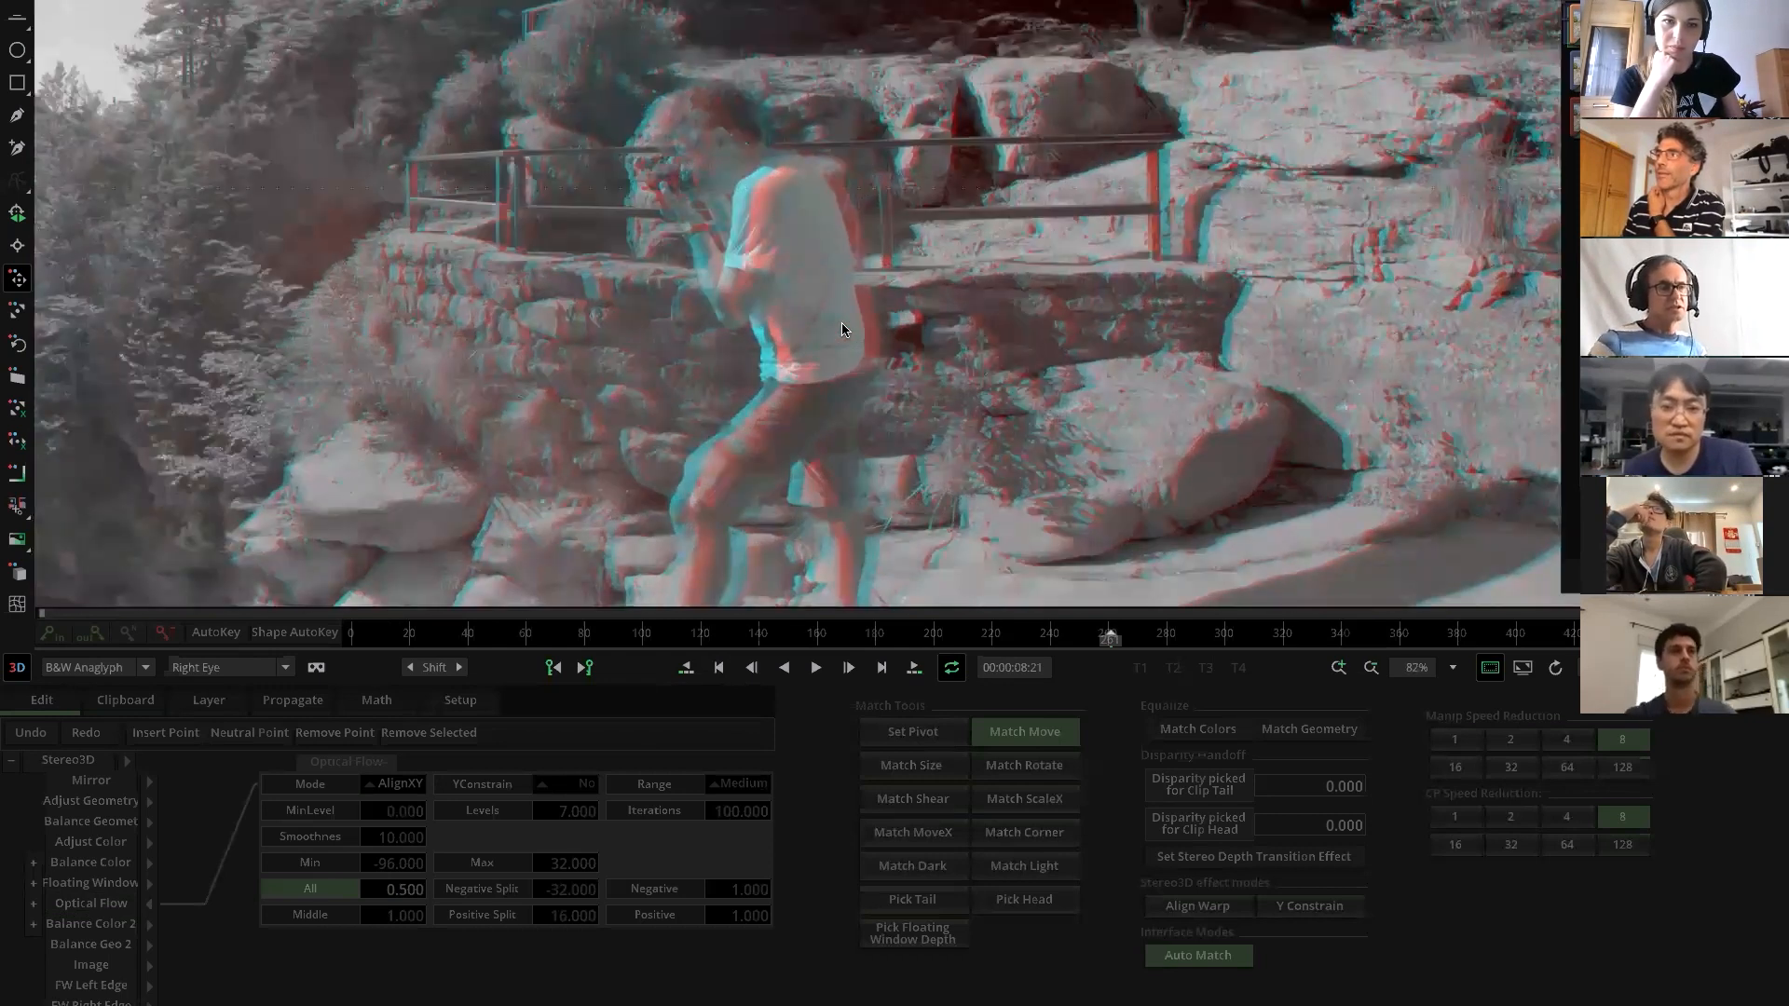
{"action": "scroll", "coordinate": [843, 329], "scroll_direction": "down", "scroll_amount": 3}
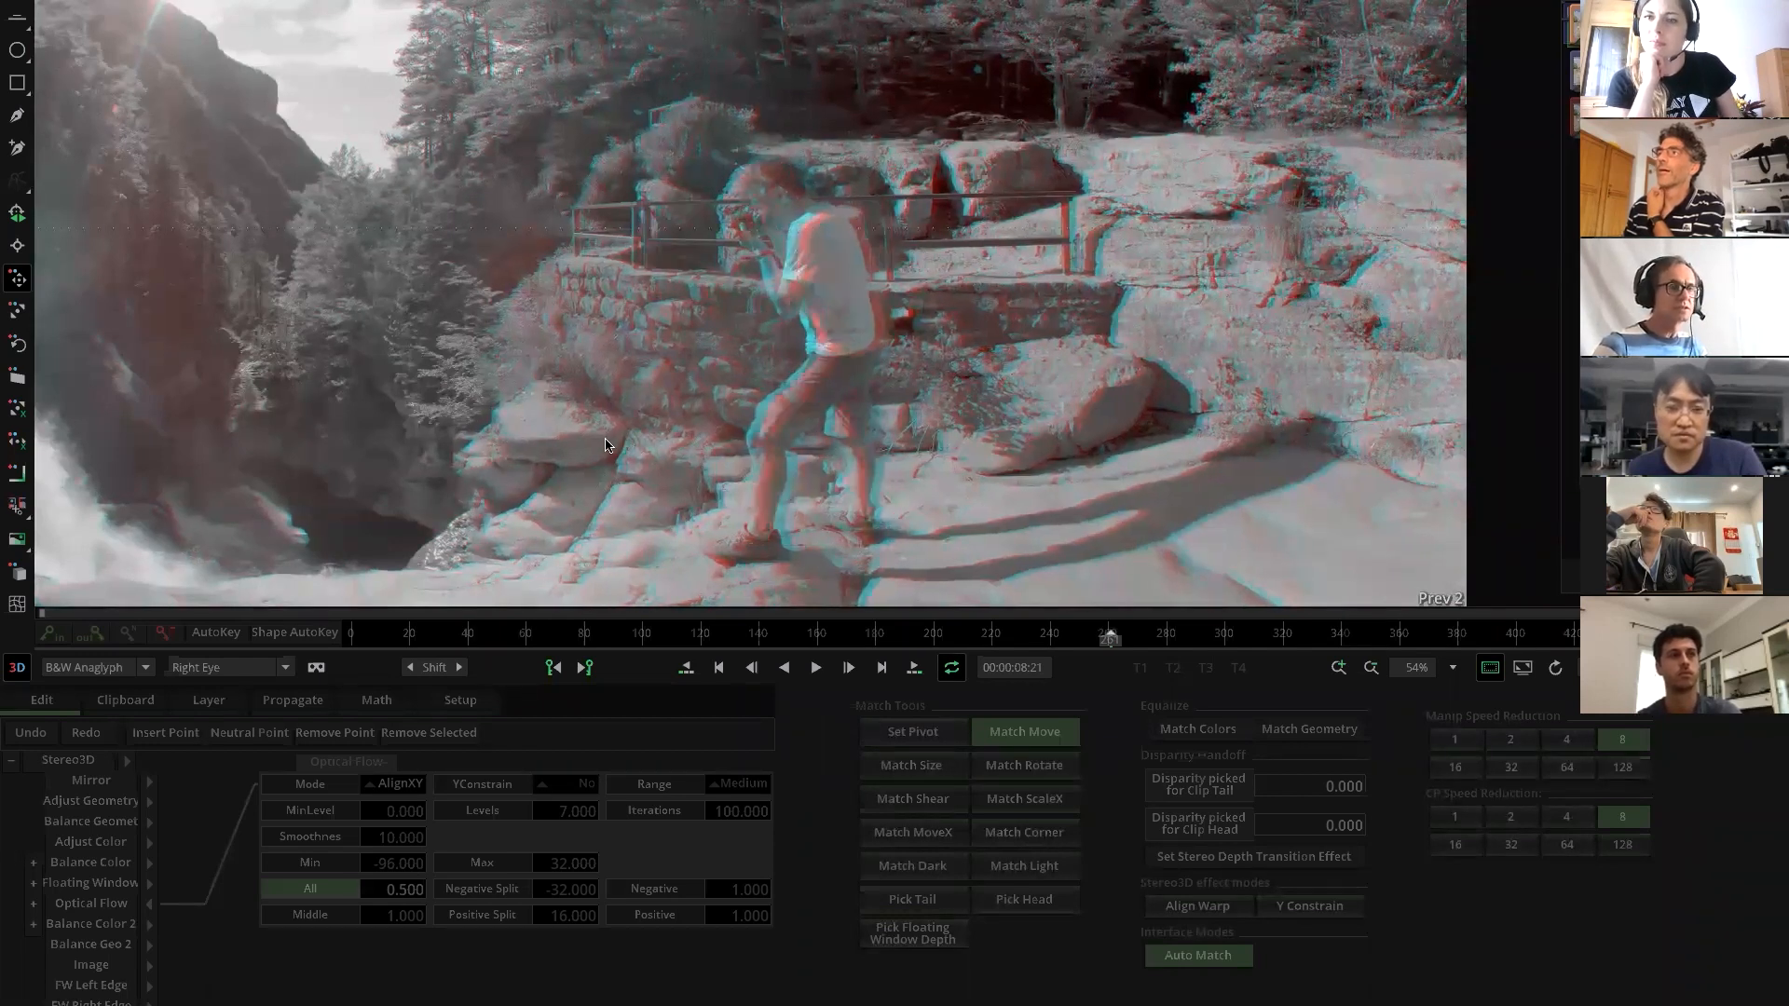
{"action": "scroll", "coordinate": [606, 444], "scroll_direction": "down", "scroll_amount": 5}
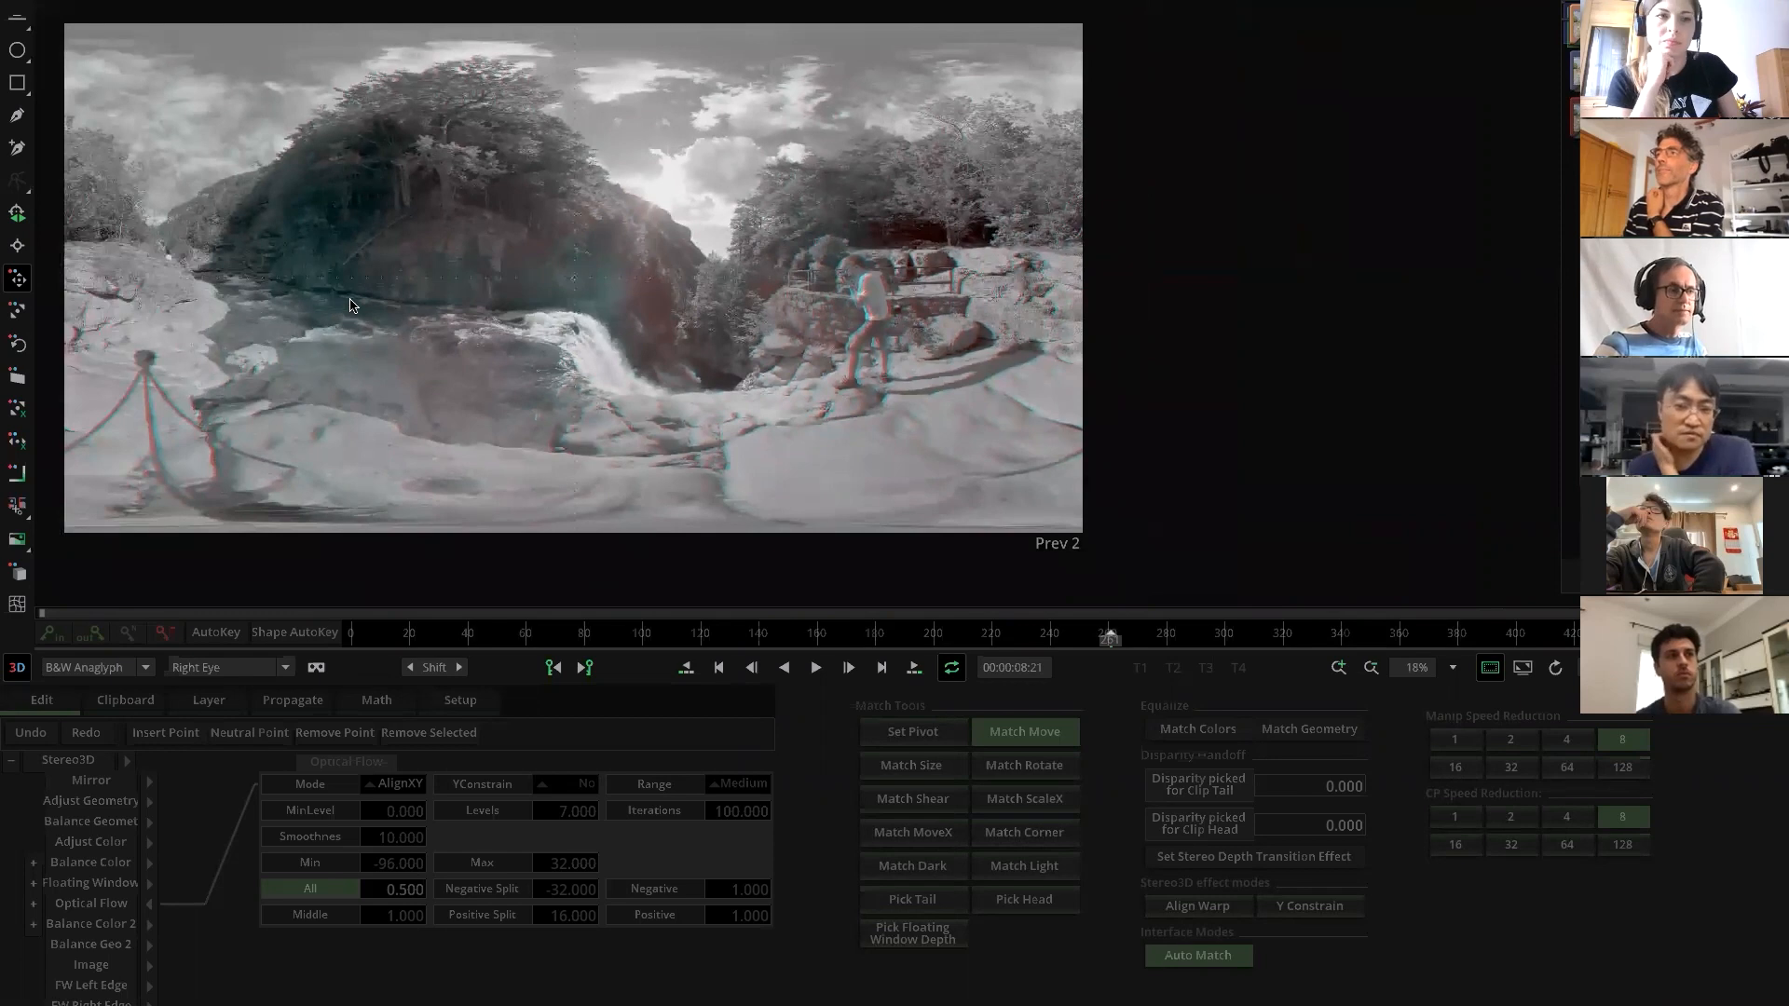
{"action": "scroll", "coordinate": [350, 305], "scroll_direction": "up", "scroll_amount": 2}
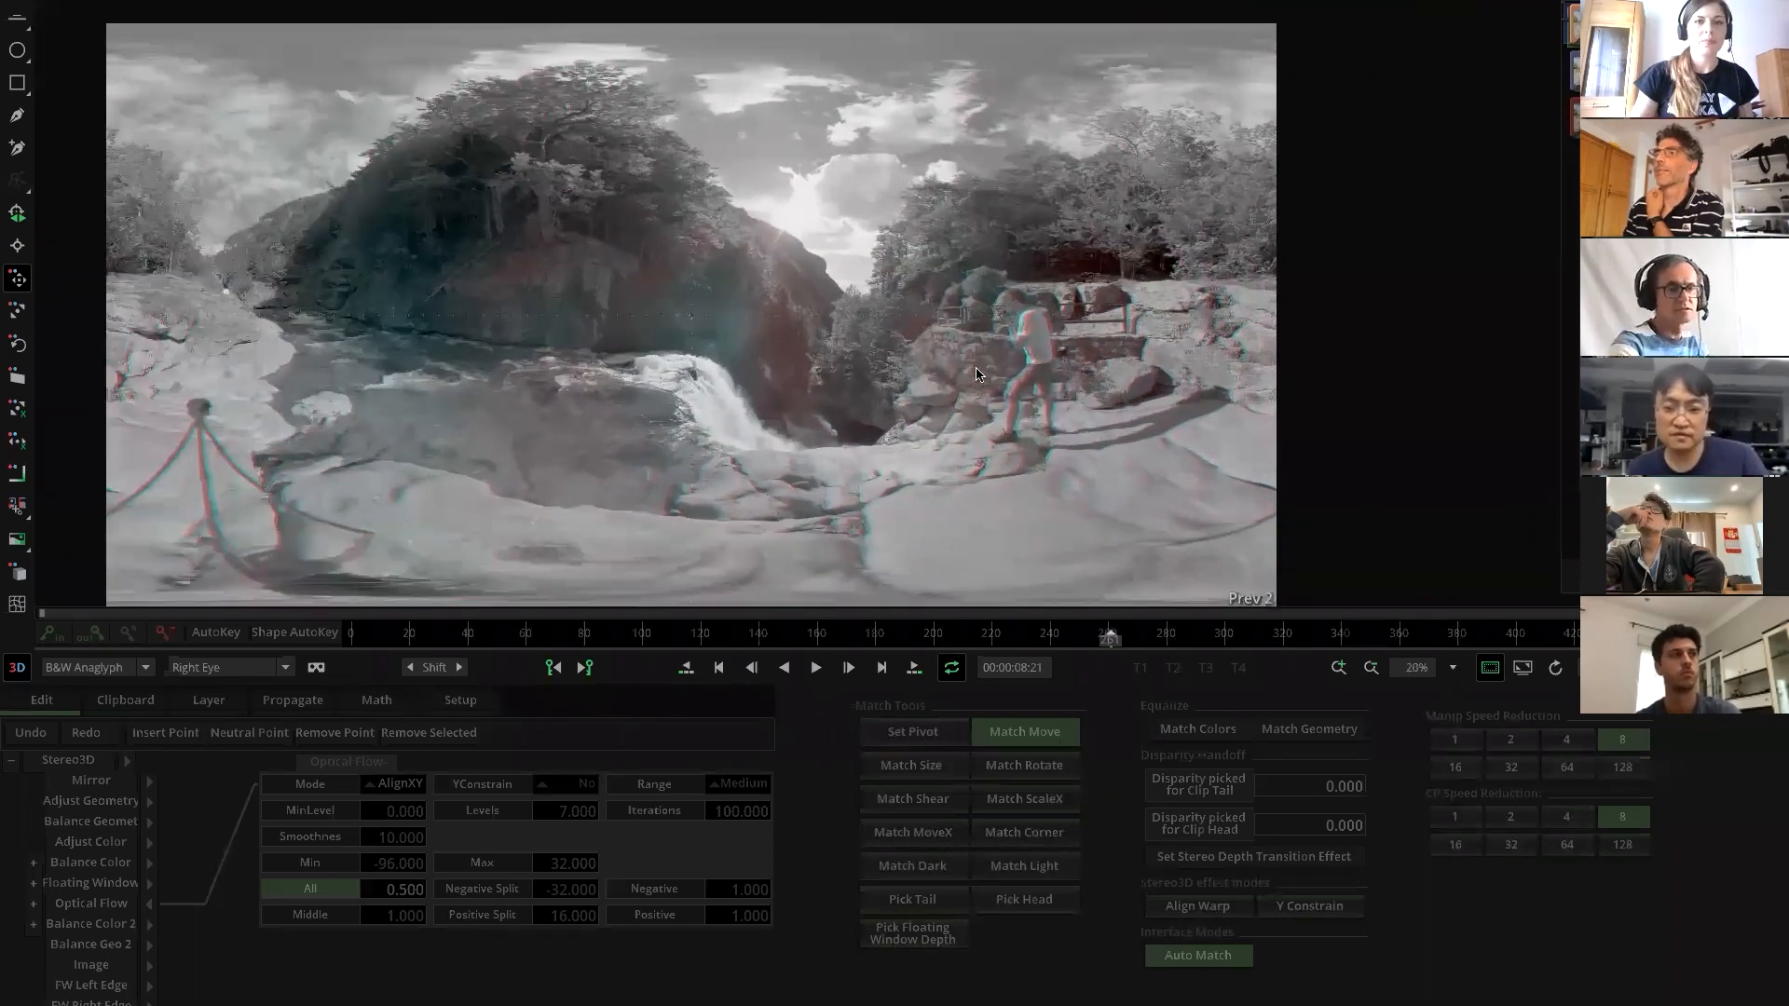
{"action": "scroll", "coordinate": [976, 374], "scroll_direction": "down", "scroll_amount": 1}
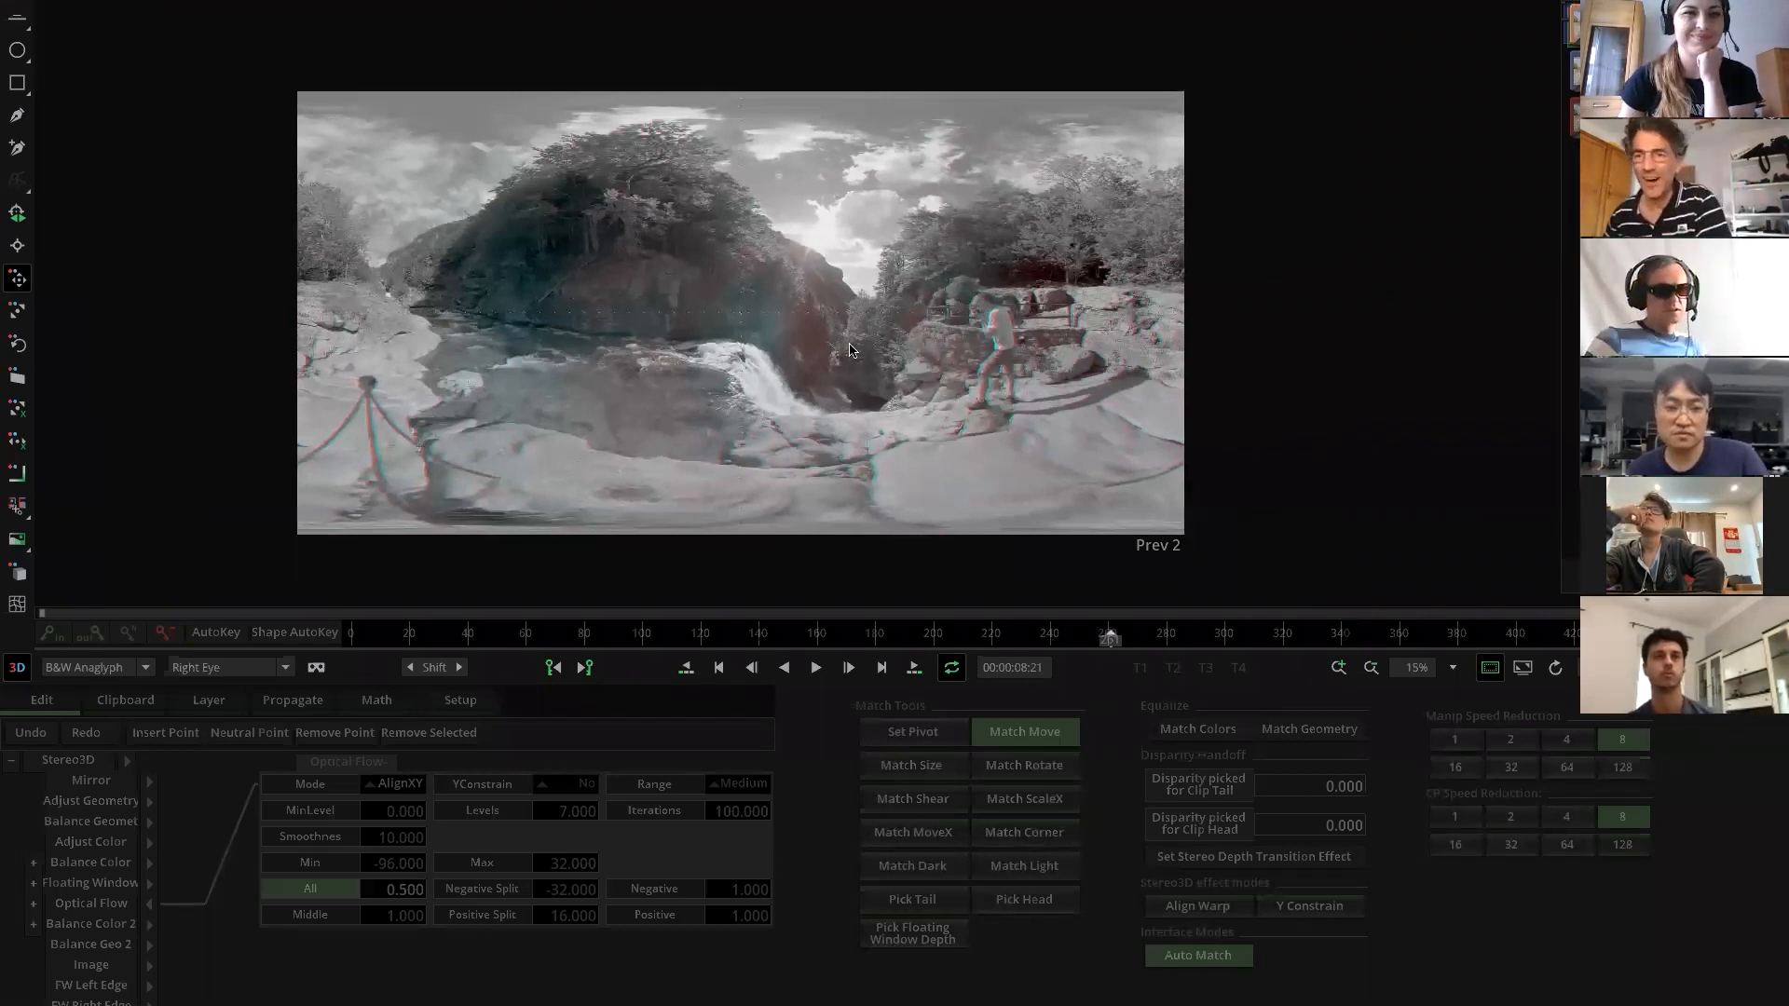
{"action": "scroll", "coordinate": [809, 332], "scroll_direction": "up", "scroll_amount": 4}
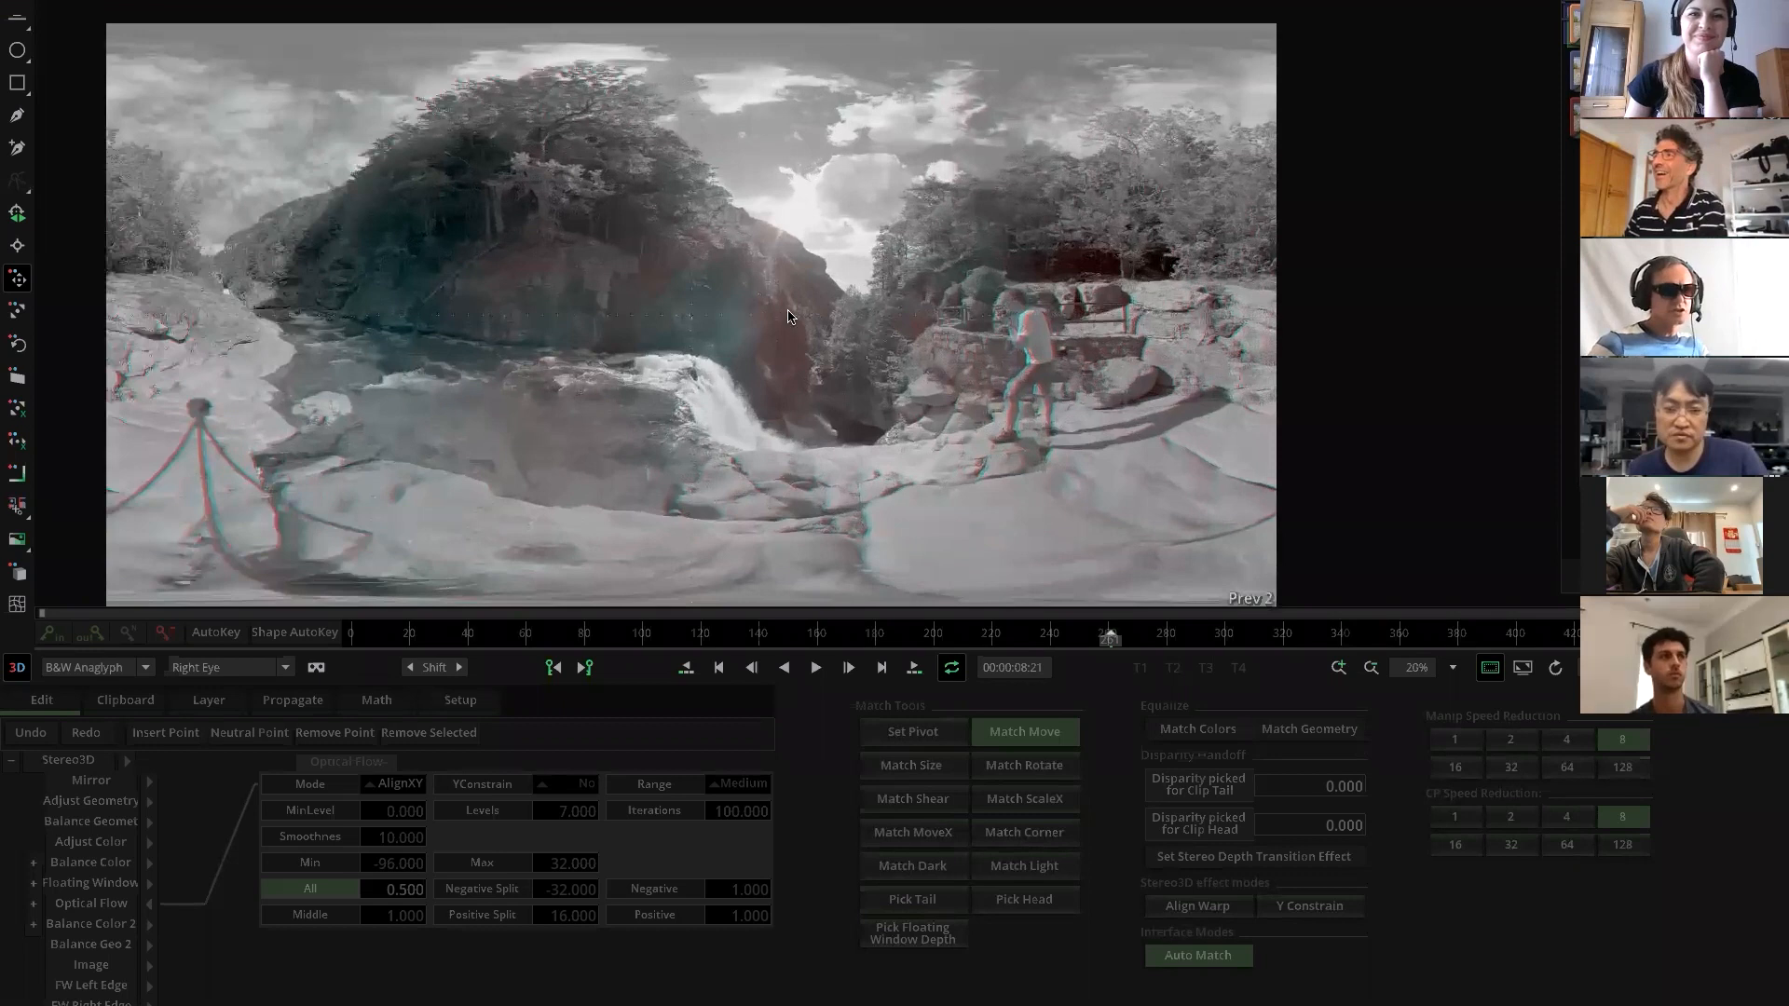
{"action": "scroll", "coordinate": [810, 328], "scroll_direction": "up", "scroll_amount": 3}
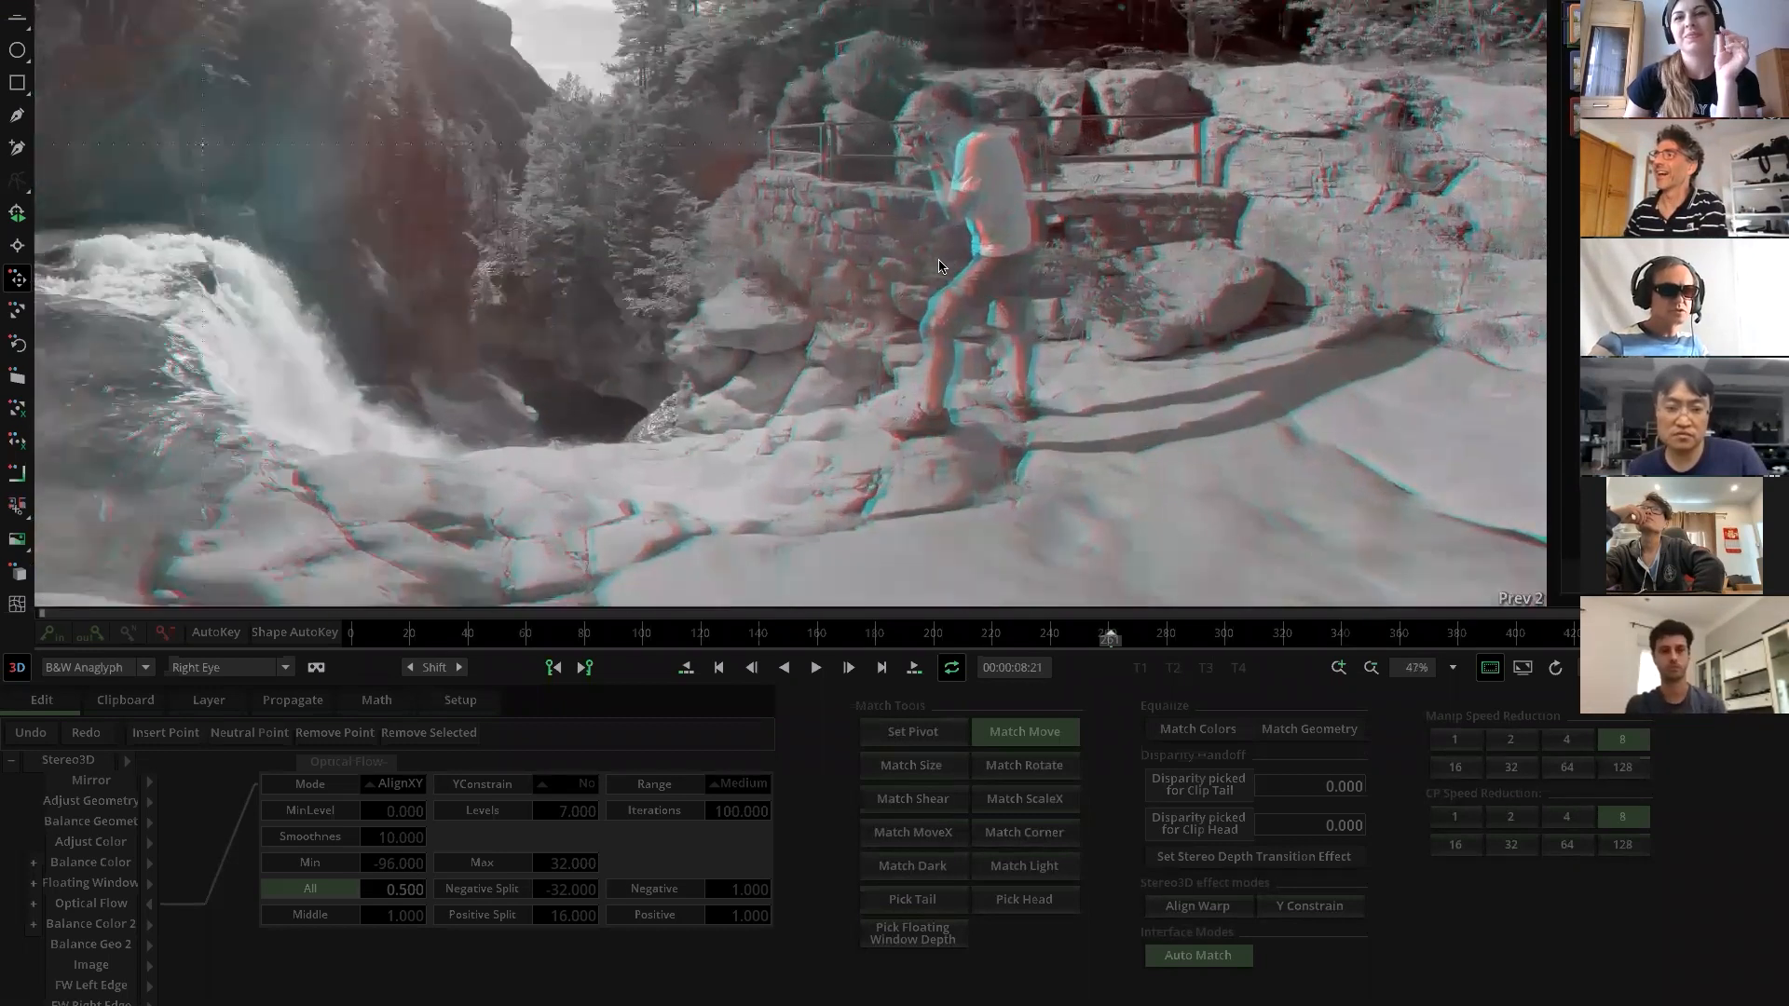
{"action": "left_click_drag", "start_coordinate": [882, 382], "coordinate": [819, 258]}
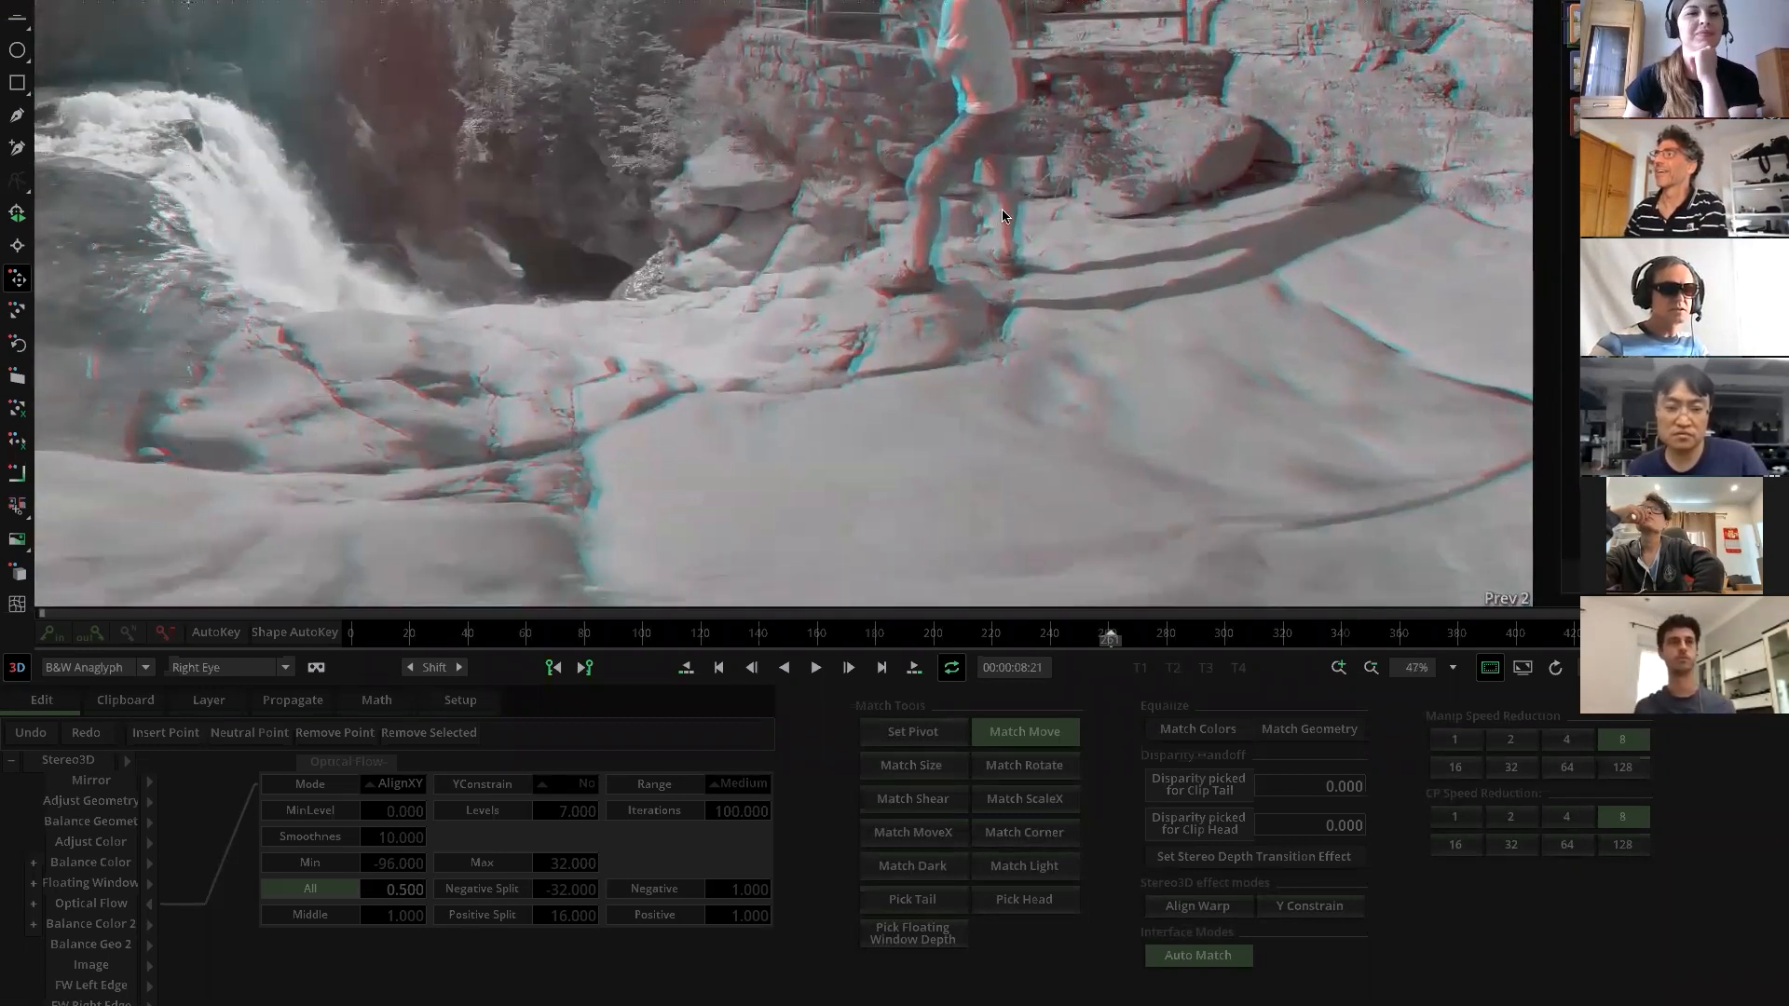
{"action": "left_click_drag", "start_coordinate": [1002, 216], "coordinate": [891, 434]}
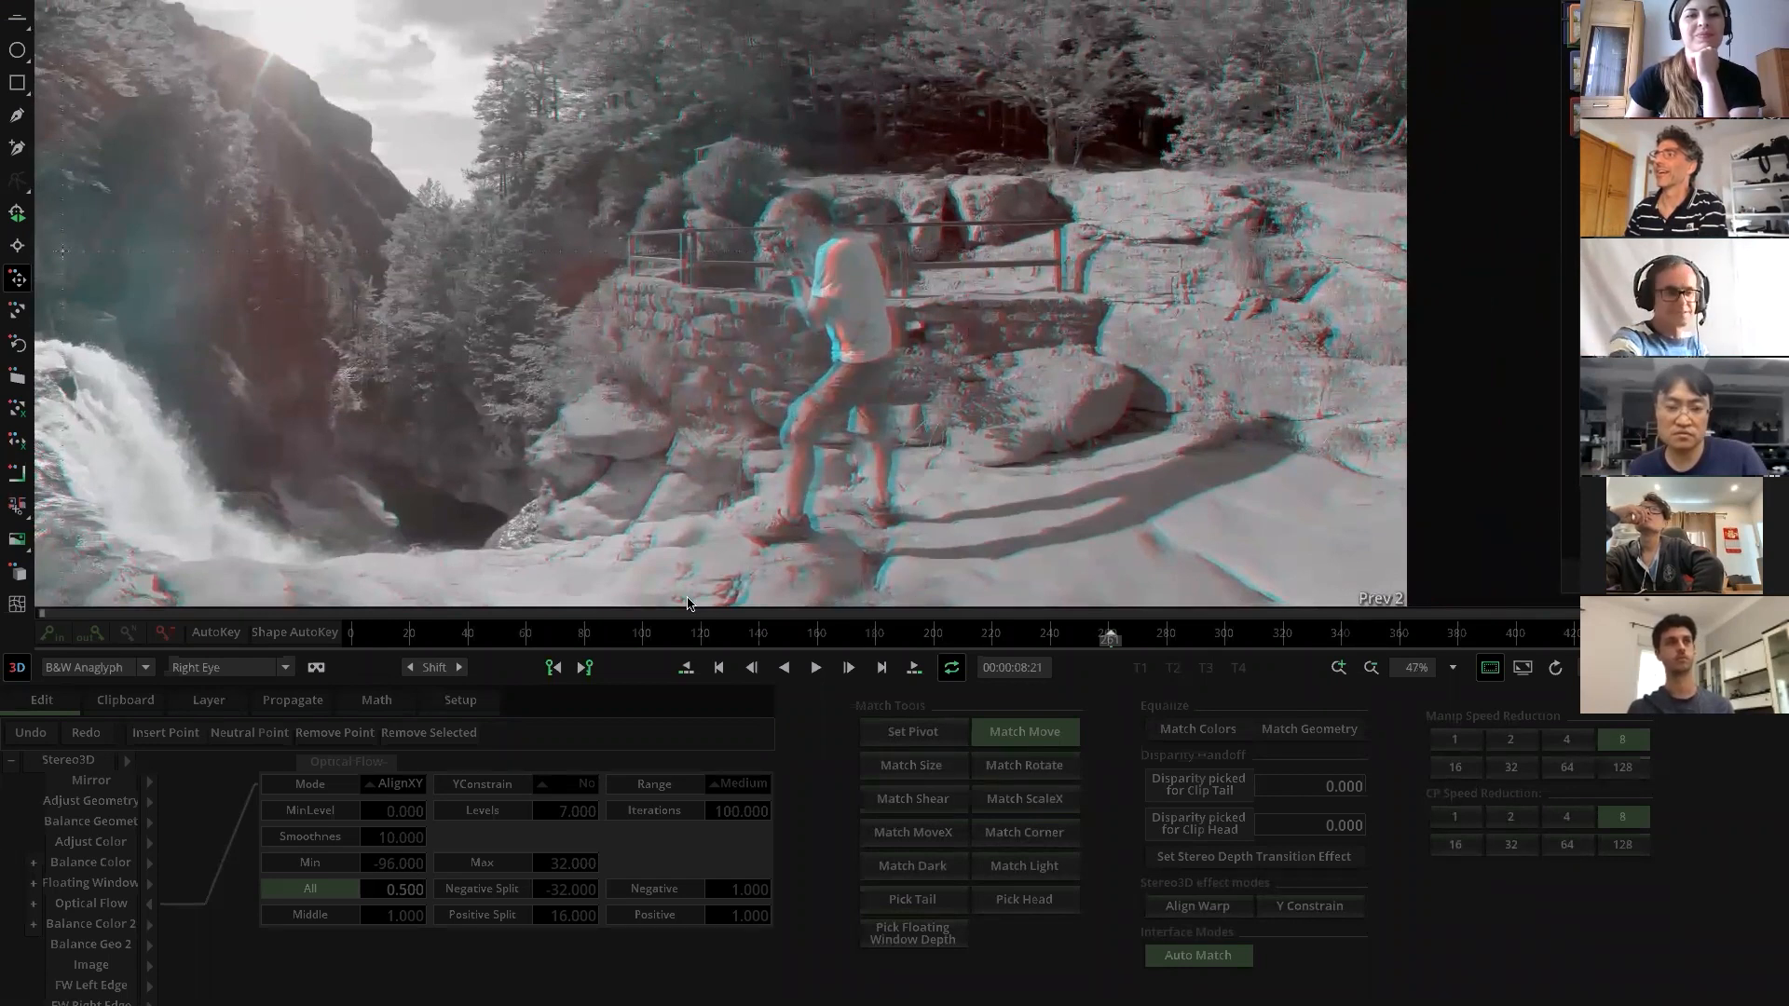
{"action": "scroll", "coordinate": [407, 347], "scroll_direction": "down", "scroll_amount": 5}
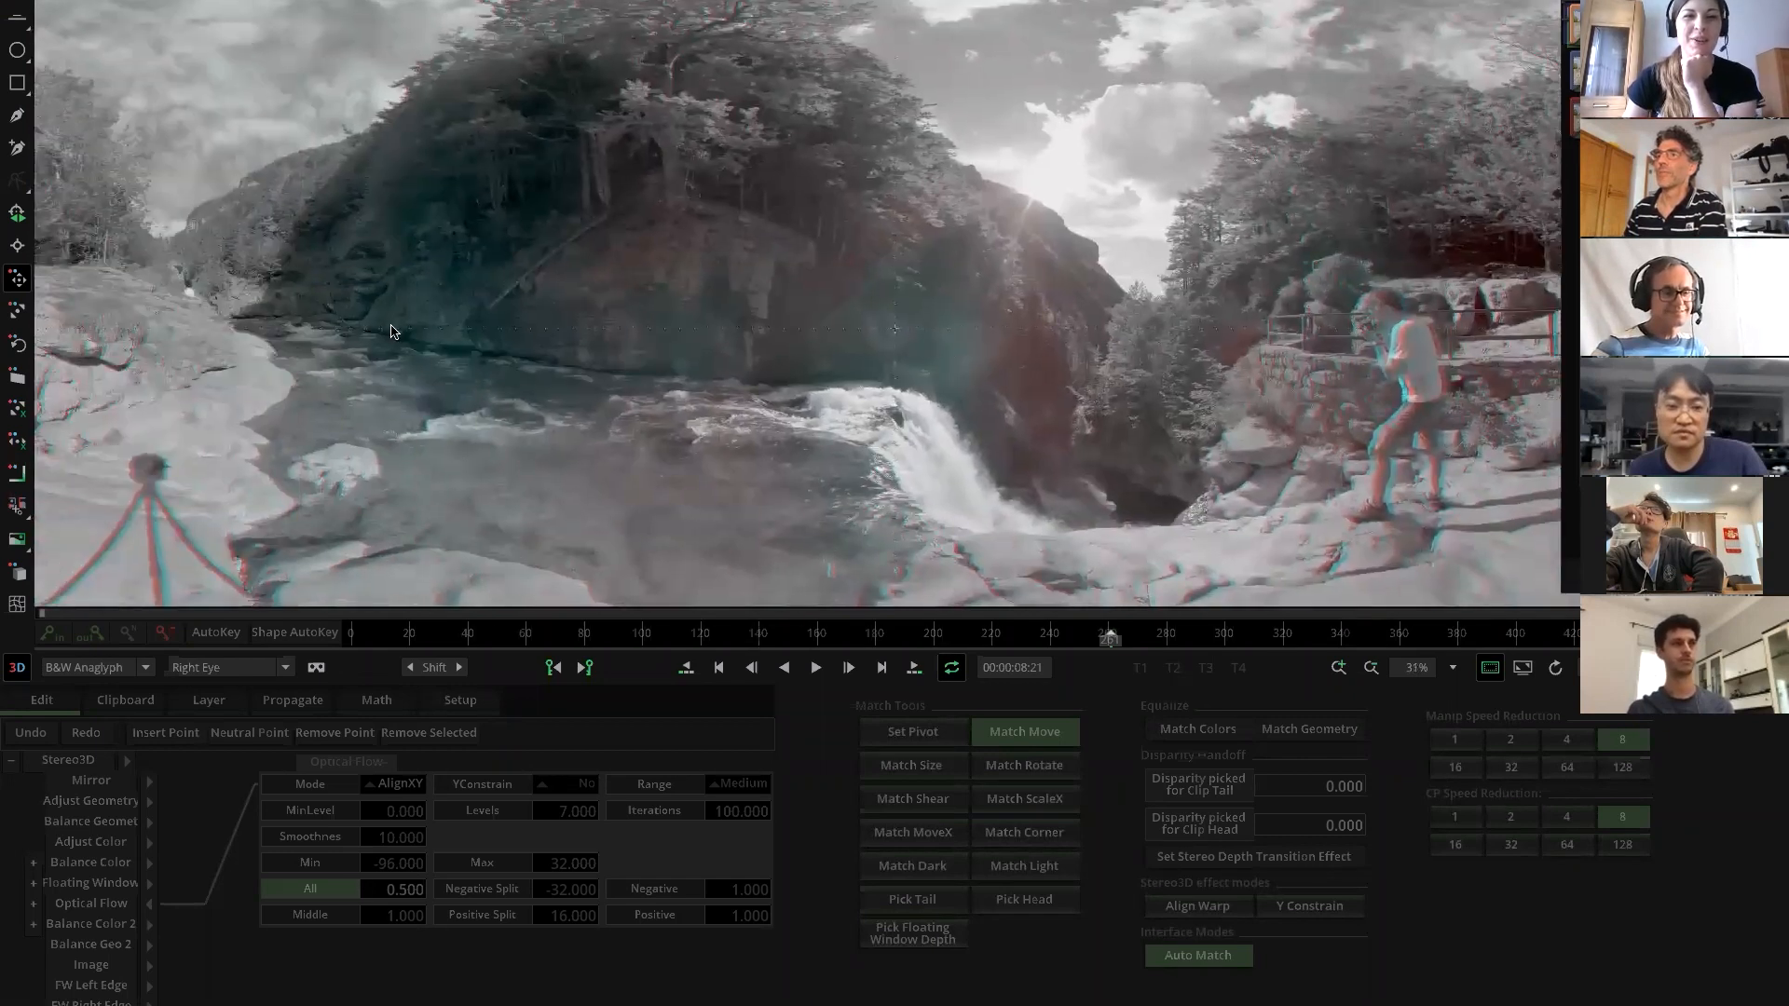
{"action": "left_click_drag", "start_coordinate": [391, 332], "coordinate": [84, 325]}
{"action": "left_click_drag", "start_coordinate": [852, 349], "coordinate": [513, 343]}
{"action": "left_click_drag", "start_coordinate": [637, 360], "coordinate": [719, 366]}
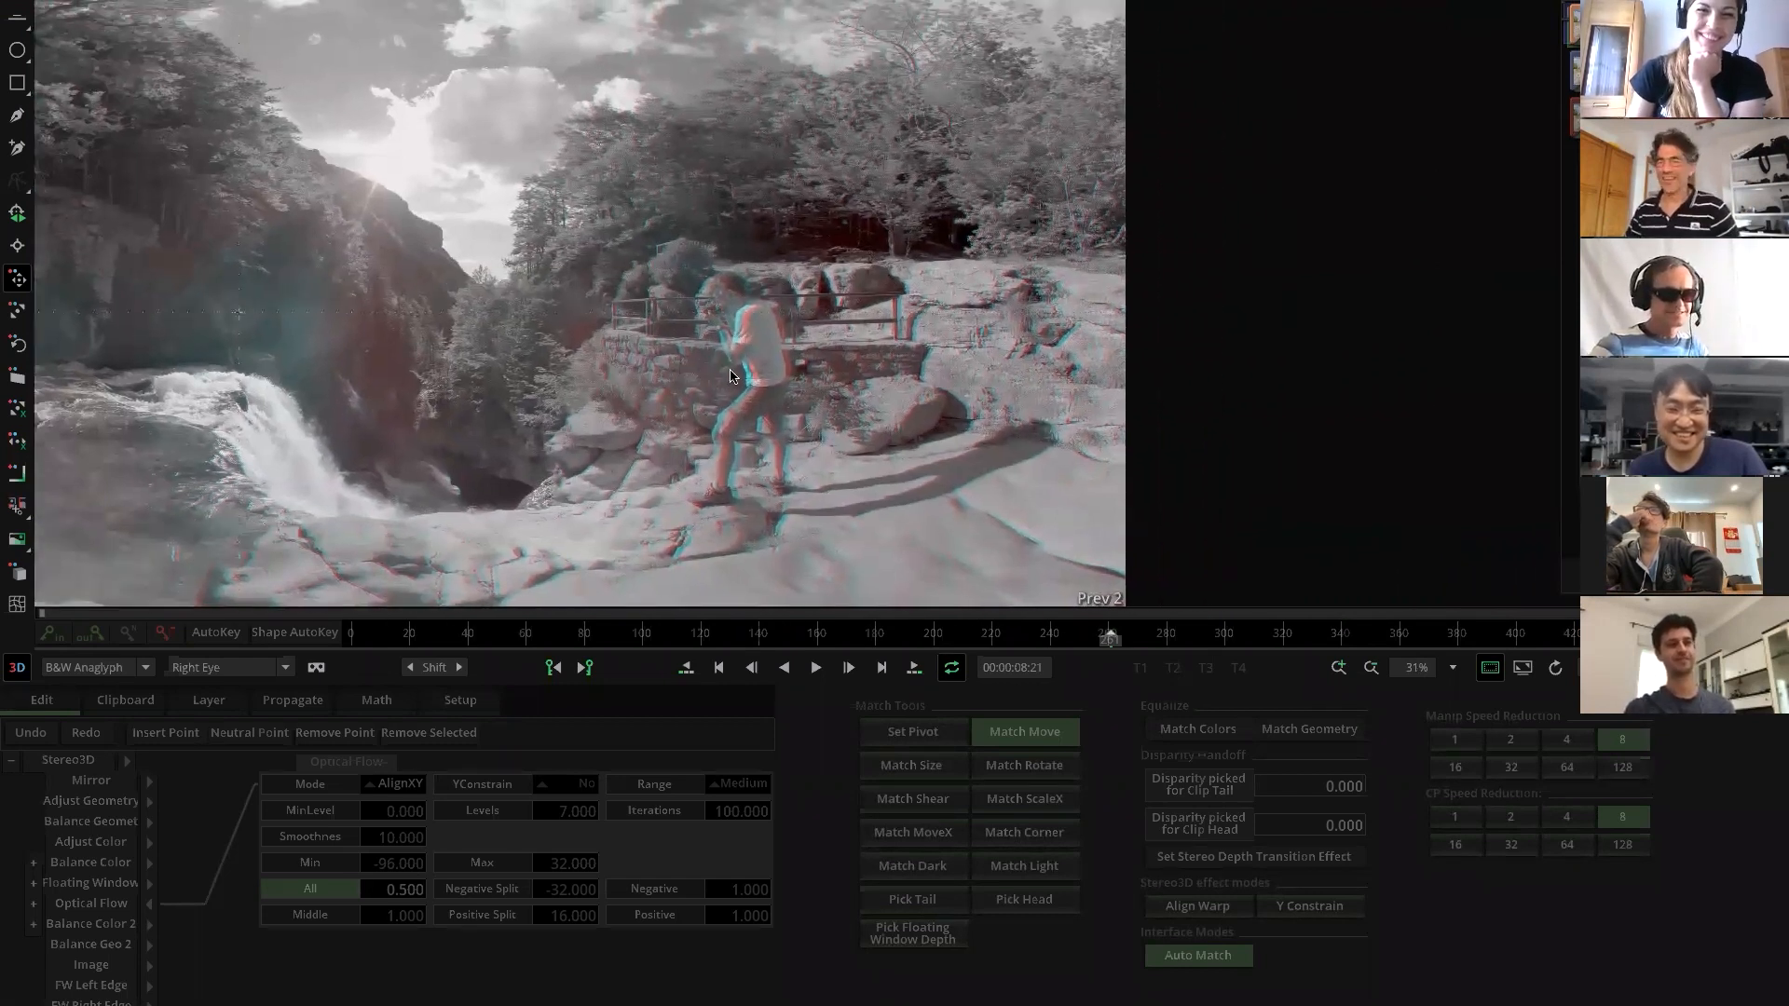
{"action": "scroll", "coordinate": [700, 317], "scroll_direction": "up", "scroll_amount": 2}
{"action": "scroll", "coordinate": [701, 316], "scroll_direction": "down", "scroll_amount": 1}
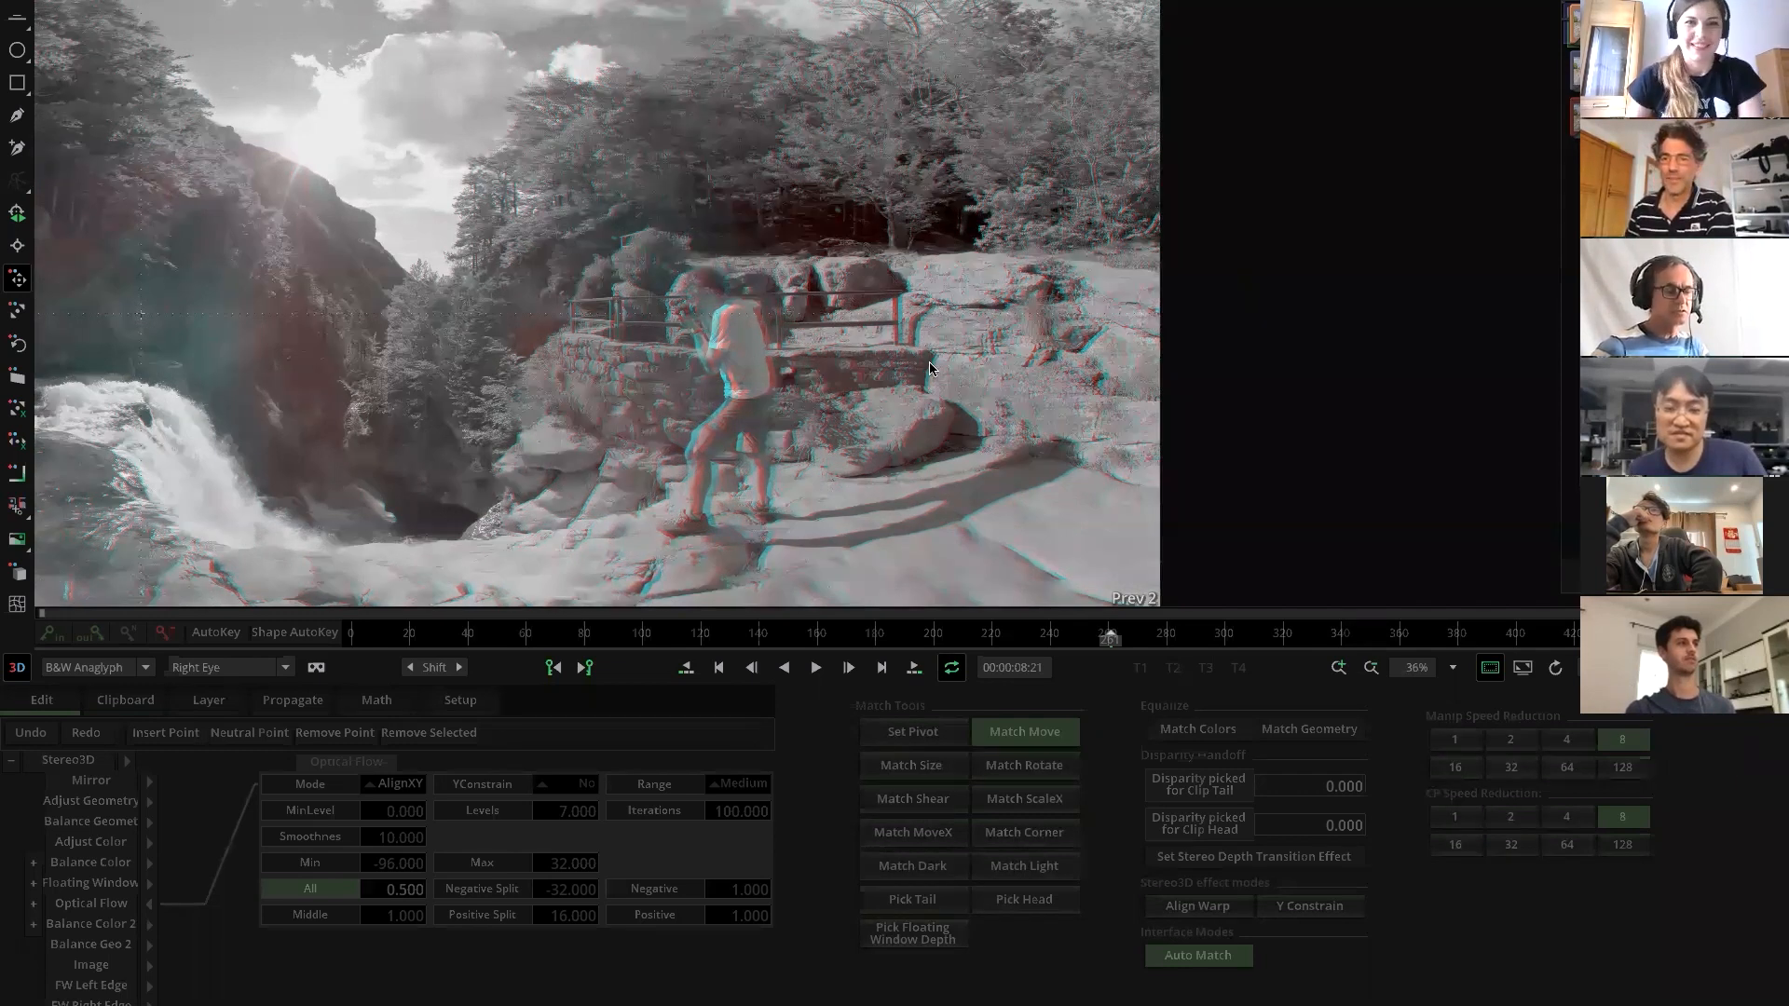
{"action": "scroll", "coordinate": [957, 368], "scroll_direction": "down", "scroll_amount": 1}
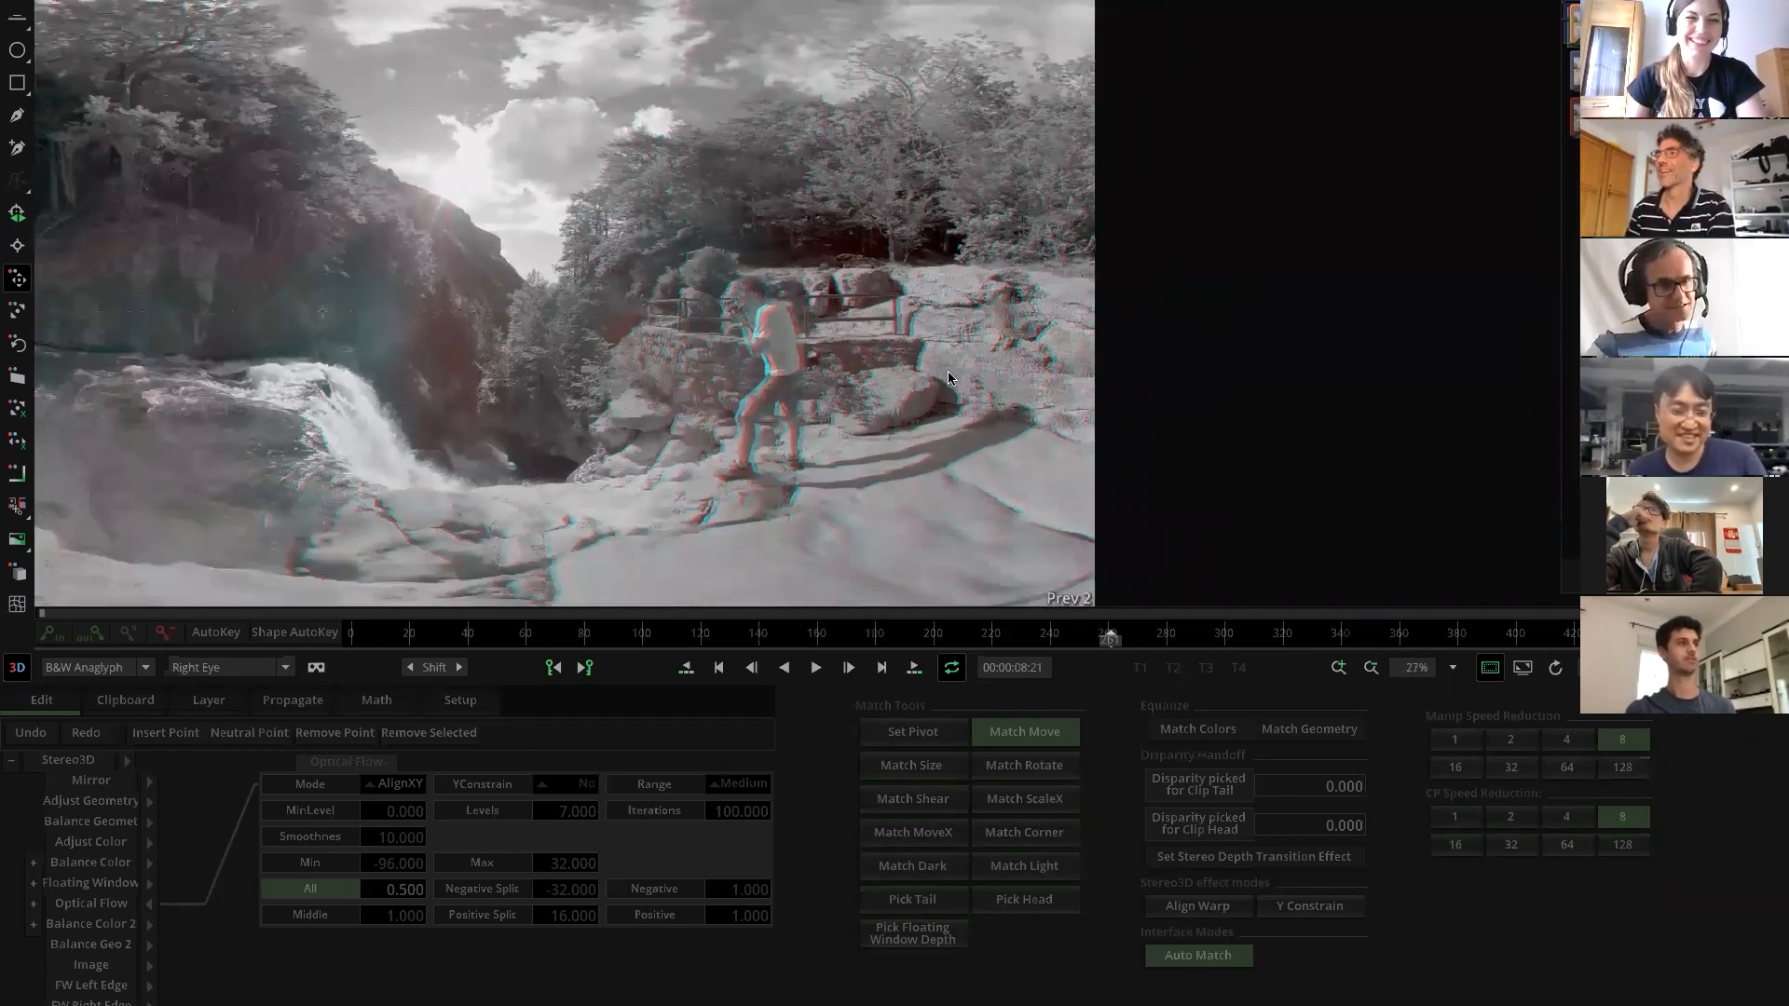